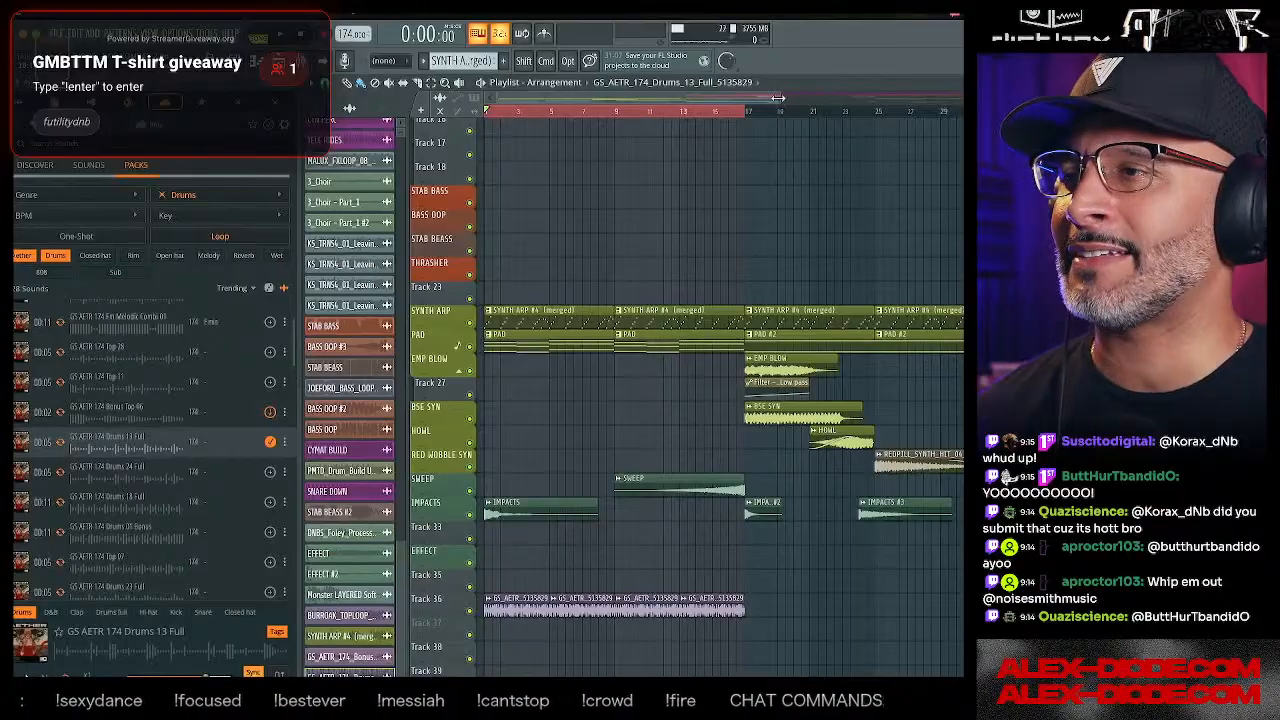
# - Narrow the browser panel and mute the GS_AETR drum loop clips on Track 36 in the playlist
pyautogui.scroll(-3, 780, 104)
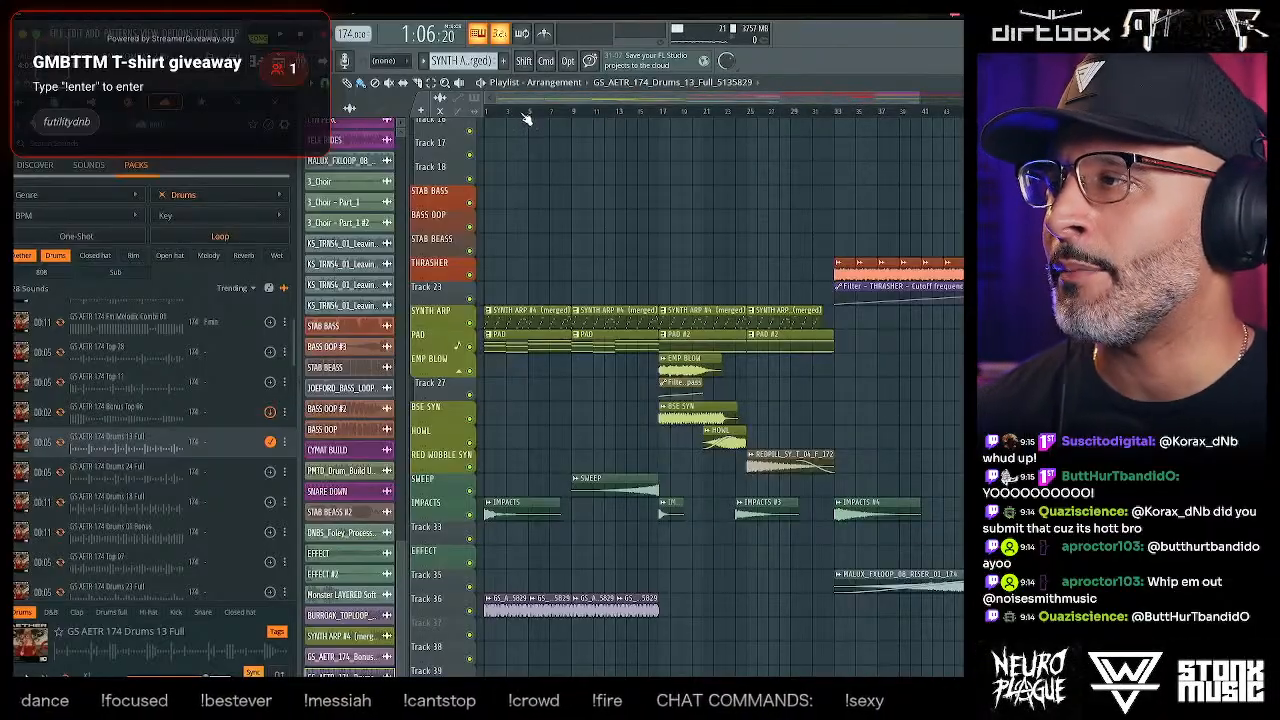
pyautogui.moveTo(300, 180); pyautogui.dragTo(141, 228)
pyautogui.scroll(-3, 415, 395)
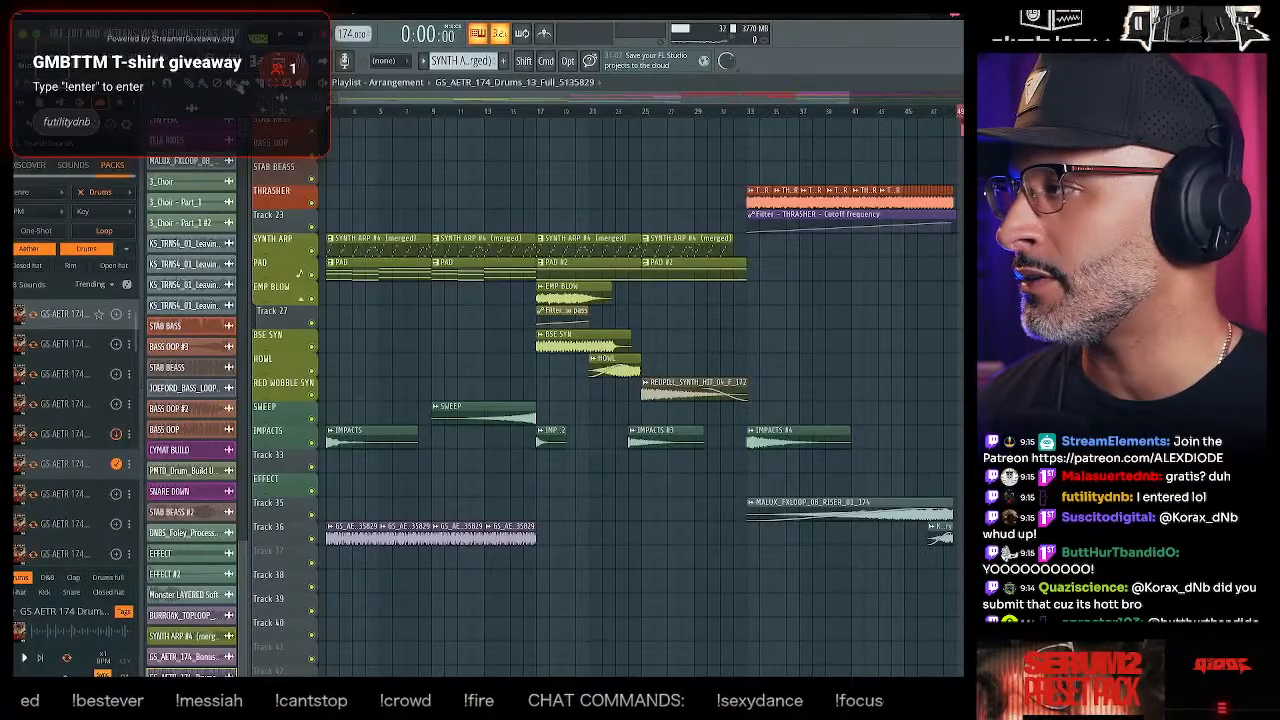
pyautogui.moveTo(338, 530); pyautogui.dragTo(535, 520)
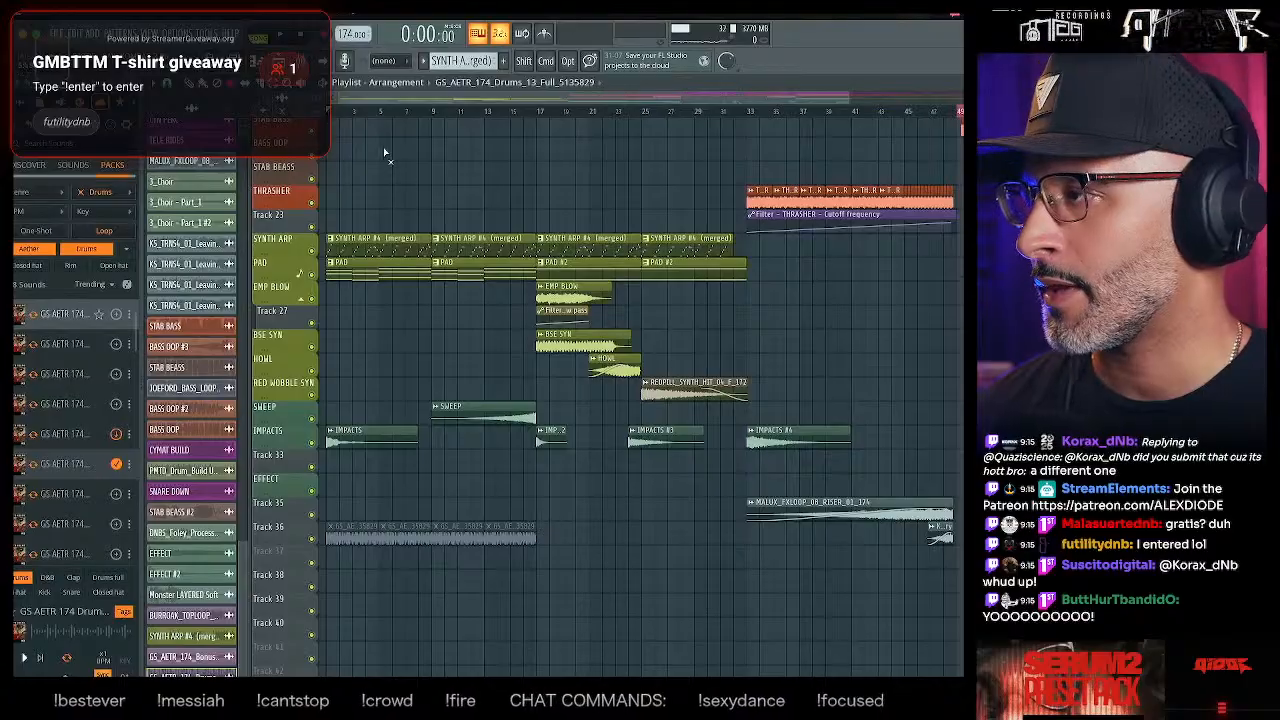
# - Play the arrangement from the beginning and check the track levels in the mixer as the basslines enter
pyautogui.press('space')
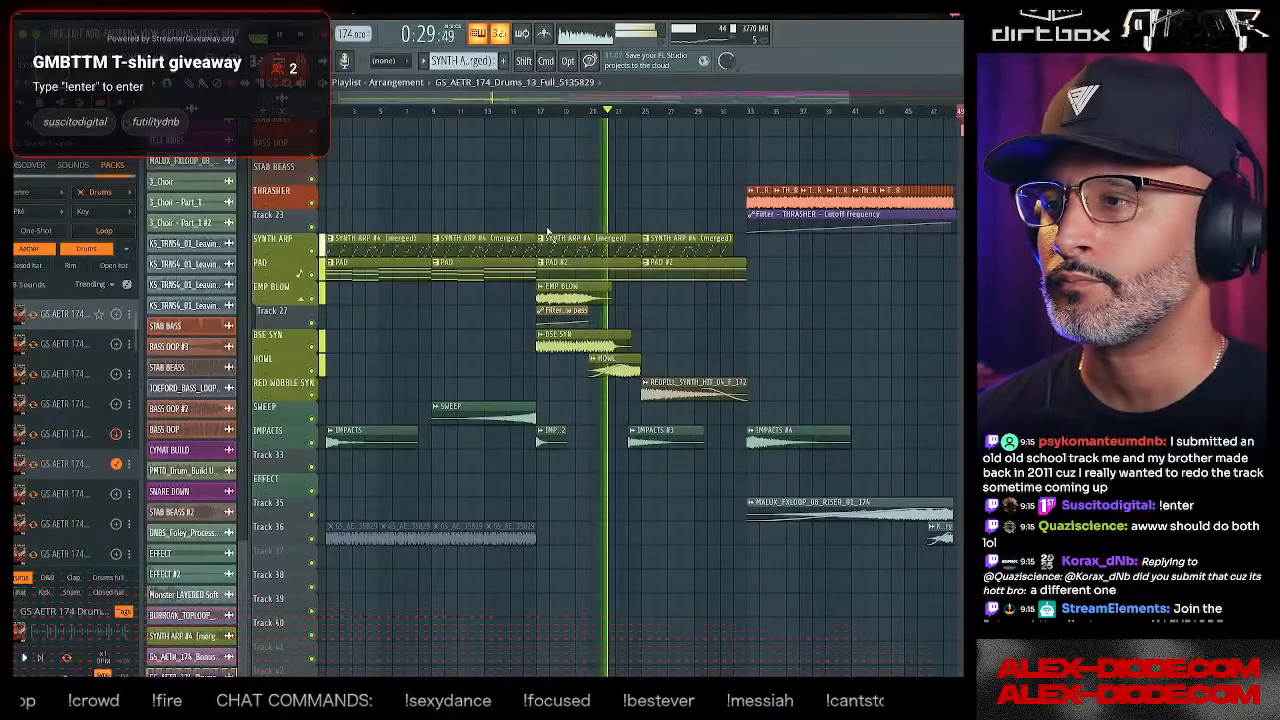
pyautogui.scroll(5, 721, 238)
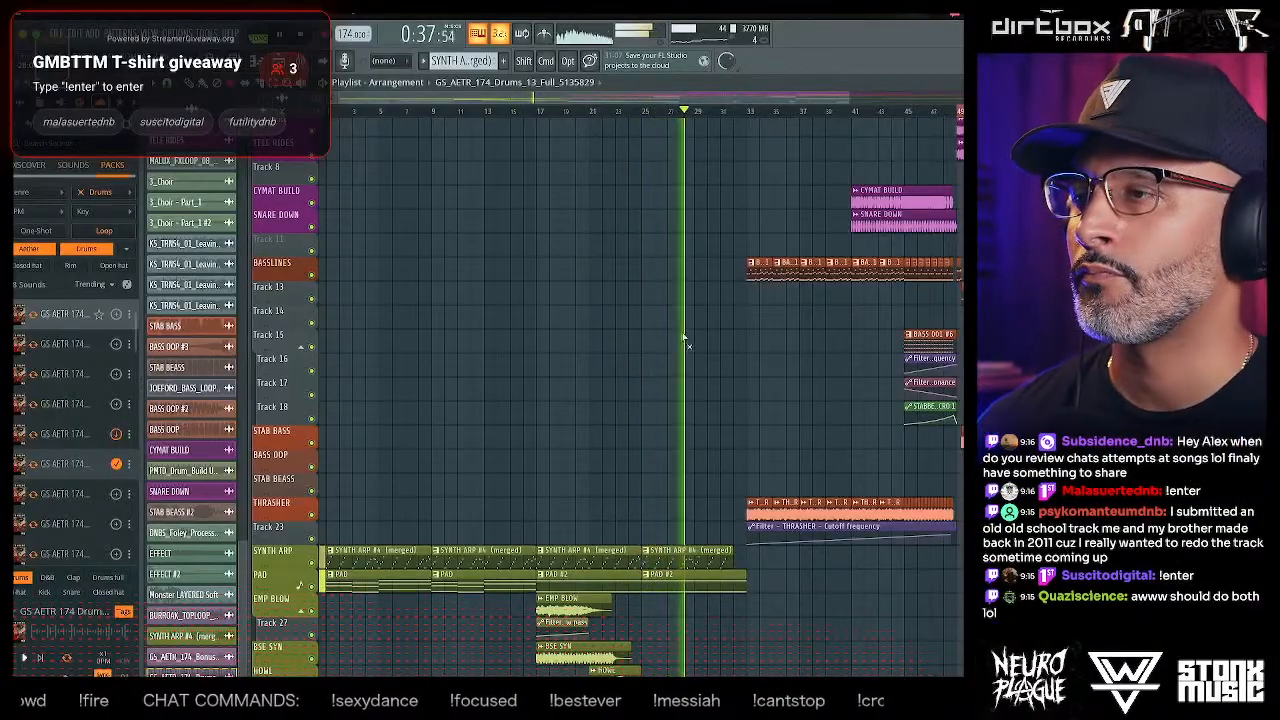
pyautogui.moveTo(688, 101); pyautogui.dragTo(778, 102)
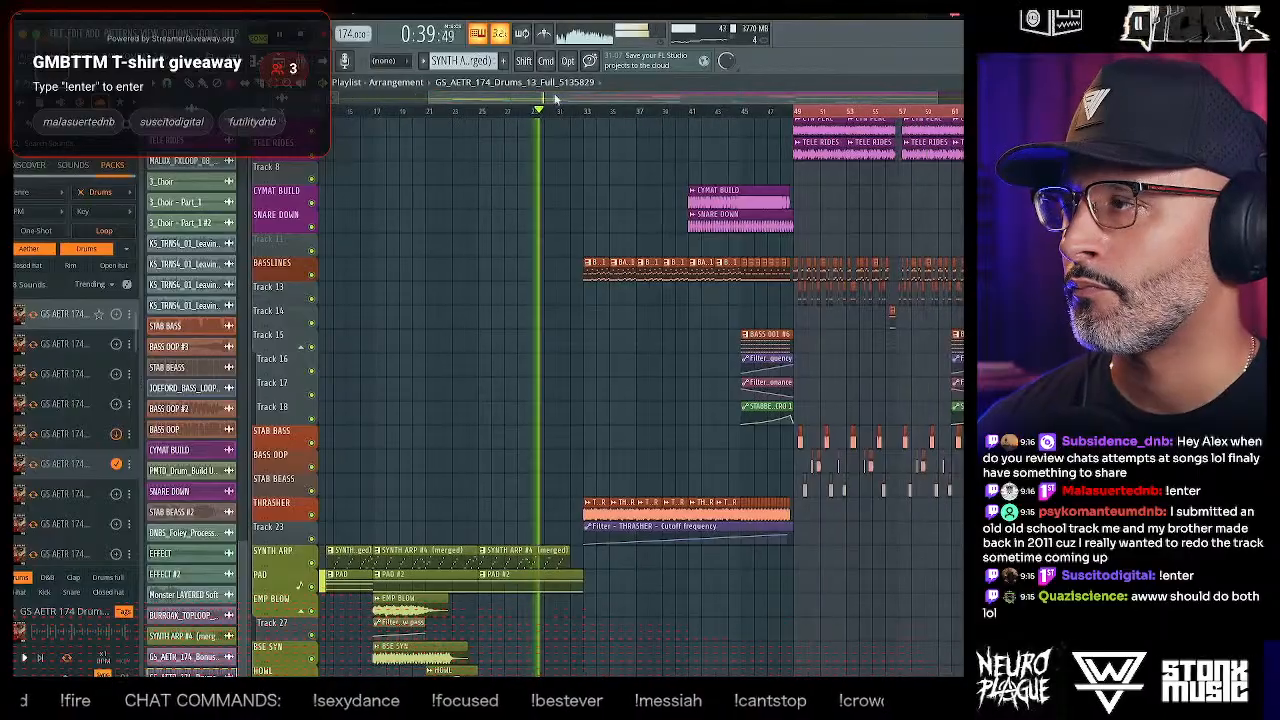
pyautogui.press('F9')
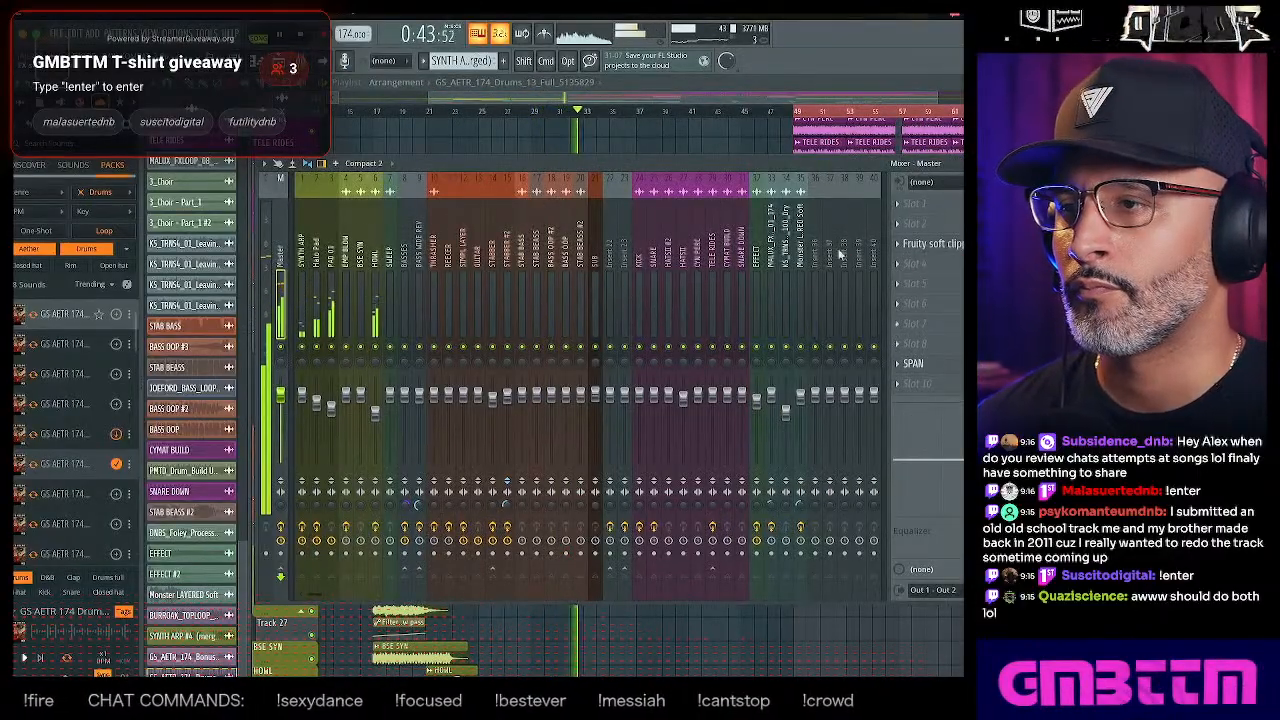
pyautogui.moveTo(676, 167); pyautogui.dragTo(678, 452)
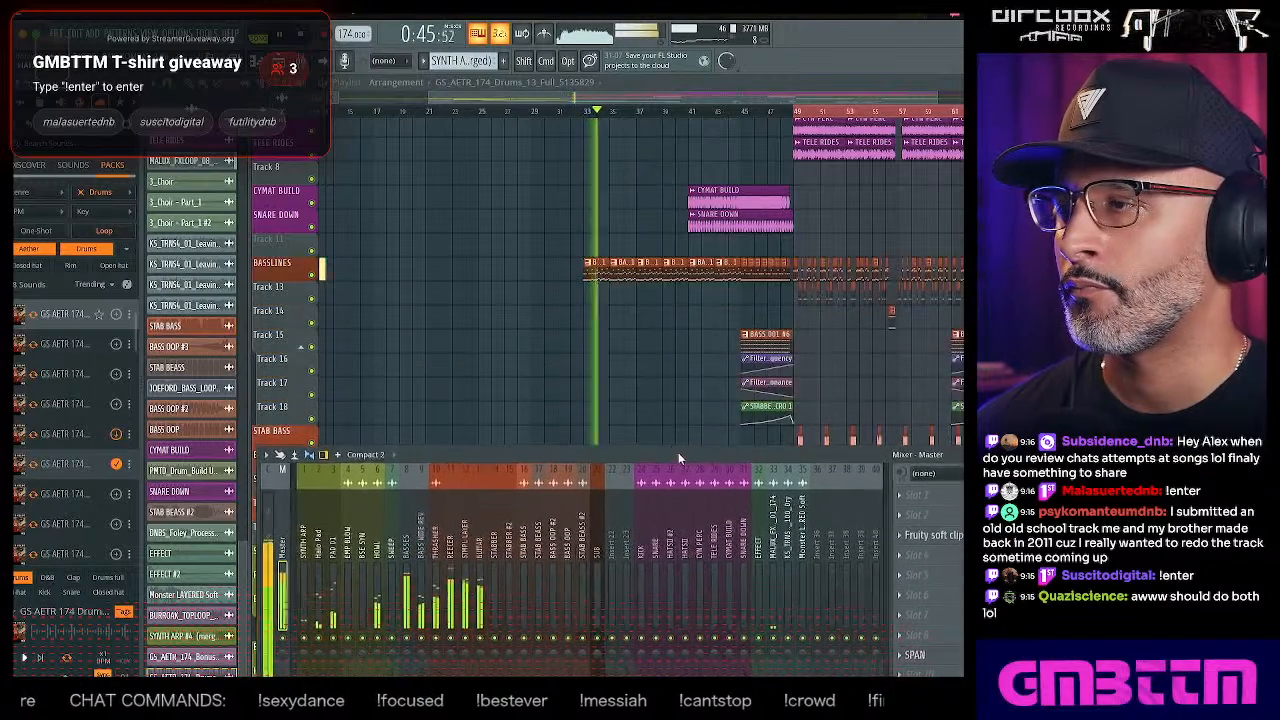
pyautogui.press('F9')
pyautogui.scroll(-2, 581, 346)
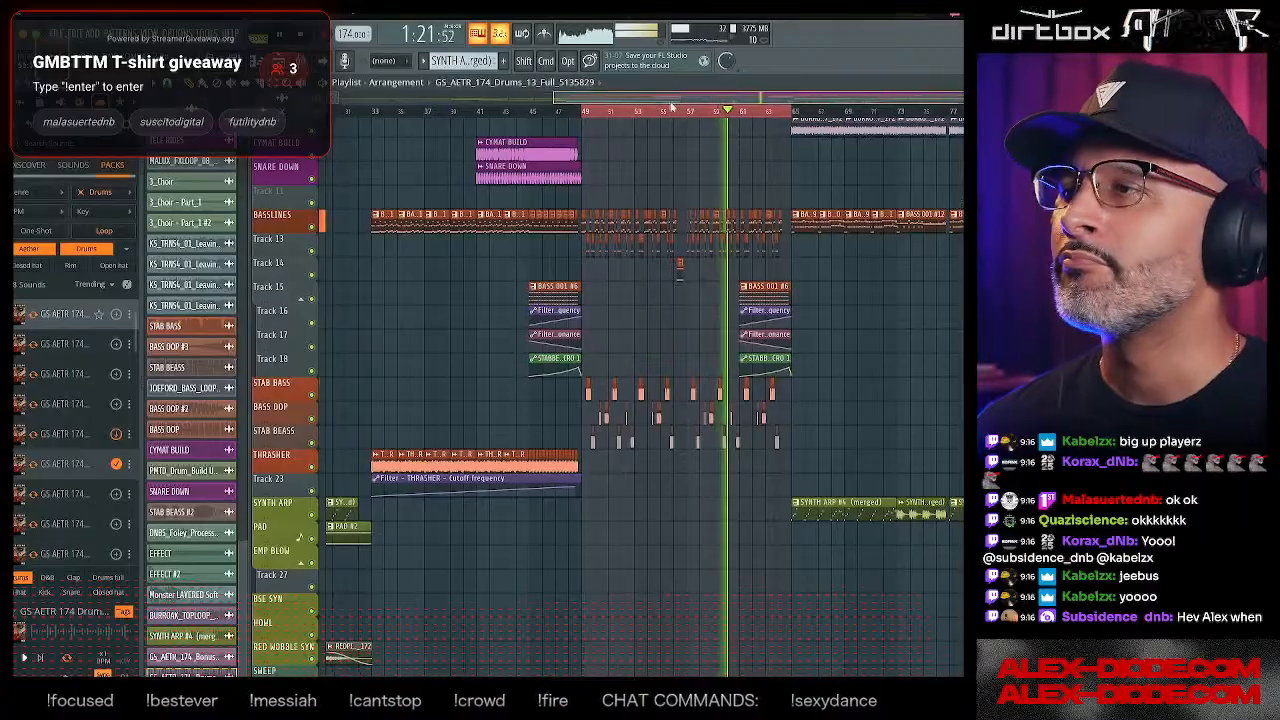
# - Clear the time selection over bars 49 to 65 and play the arrangement from bar 65
pyautogui.moveTo(647, 100); pyautogui.dragTo(741, 100)
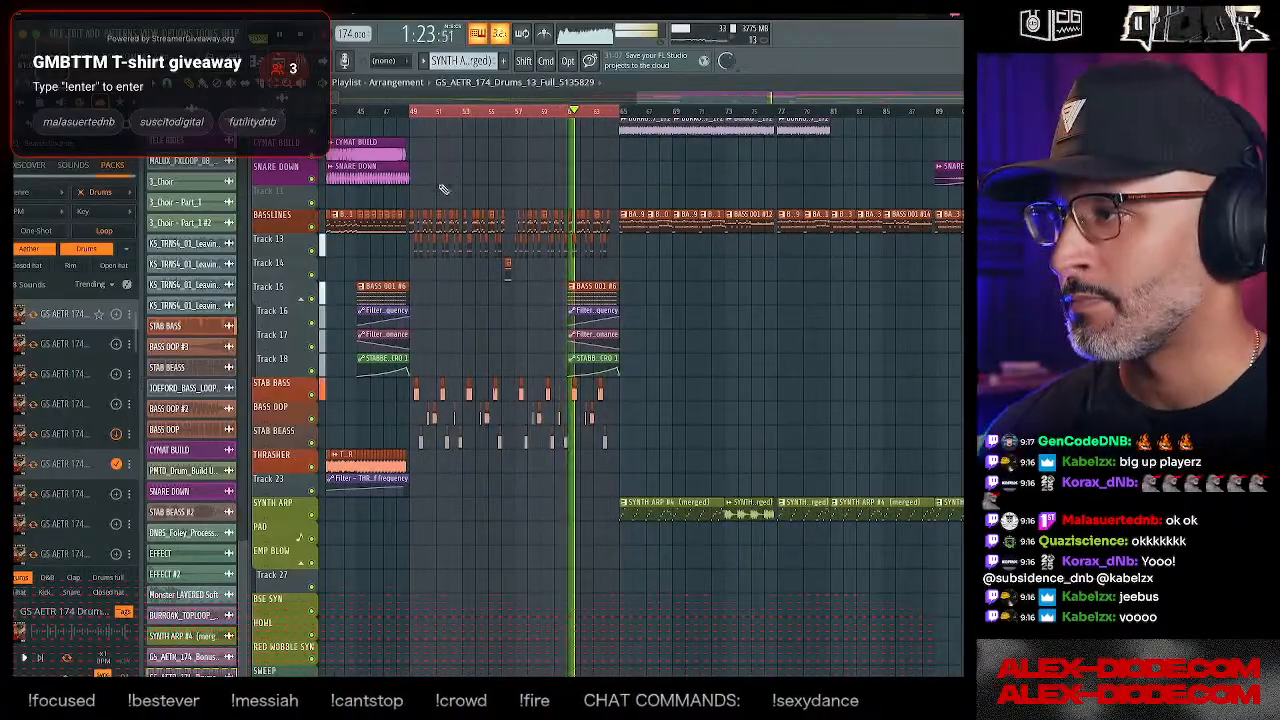
pyautogui.scroll(3, 401, 210)
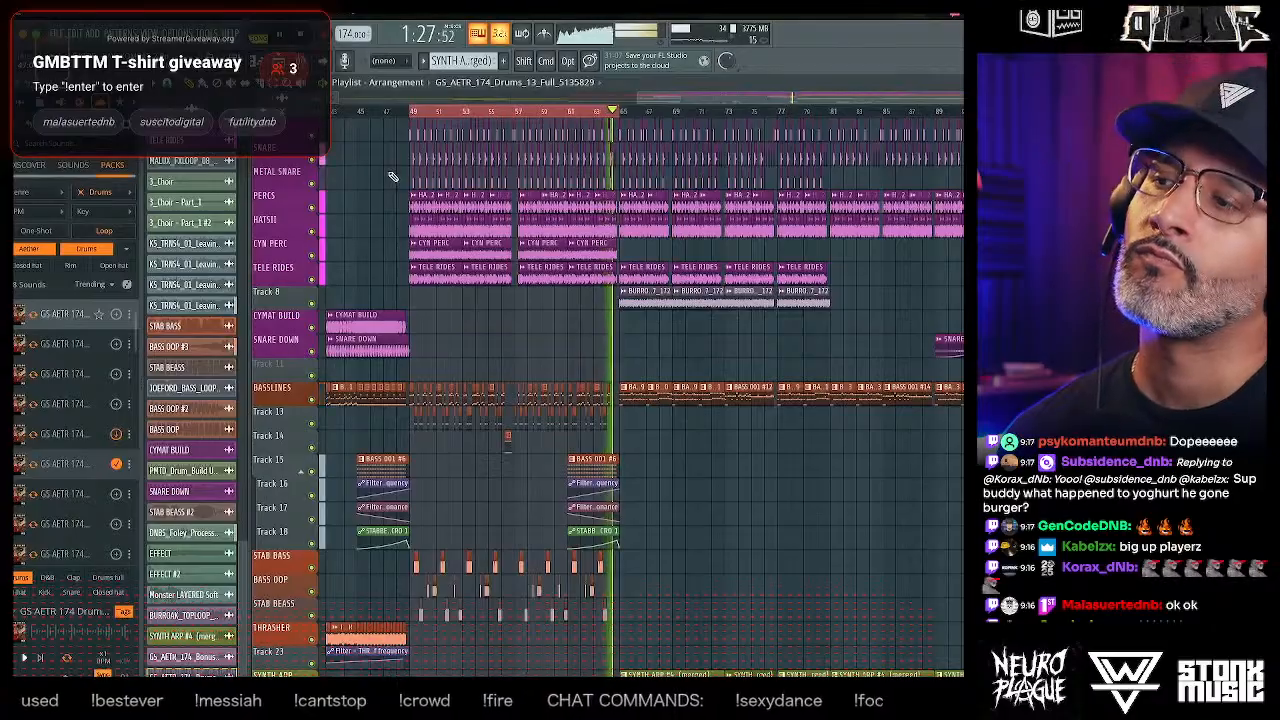
pyautogui.press('space')
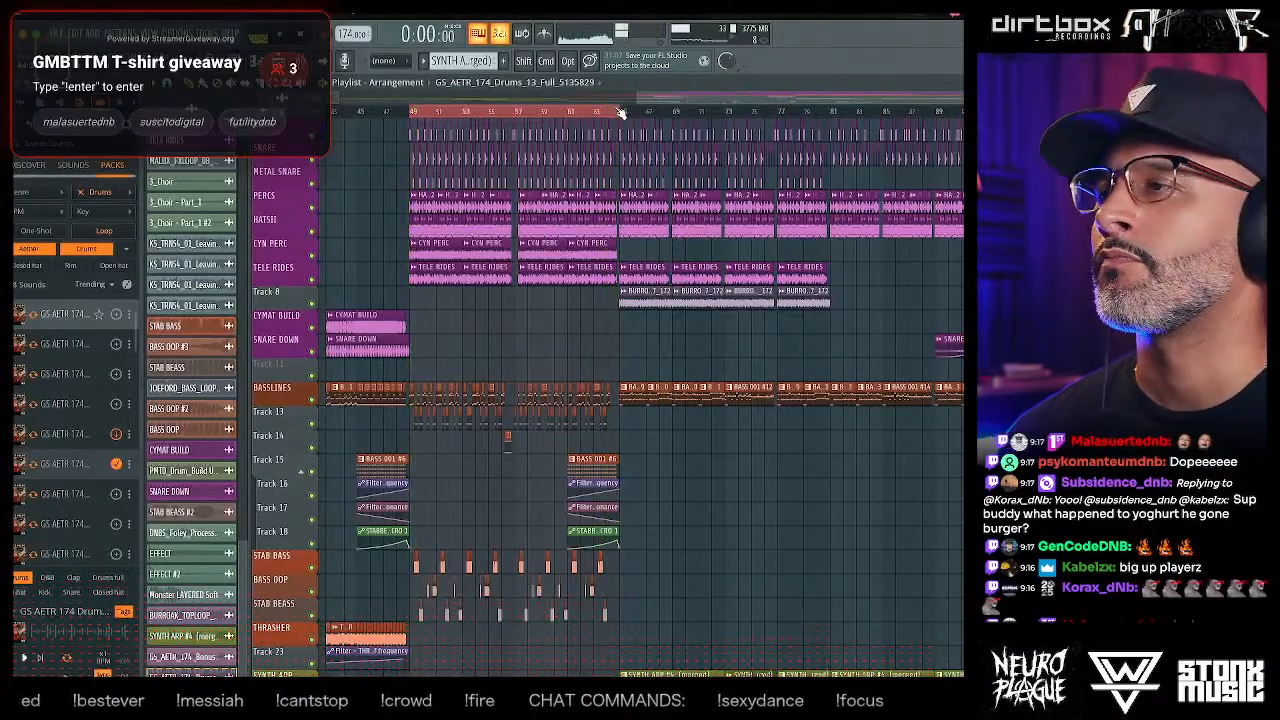
pyautogui.press('space')
pyautogui.keyDown('ctrl'); pyautogui.click(620, 110); pyautogui.keyUp('ctrl')
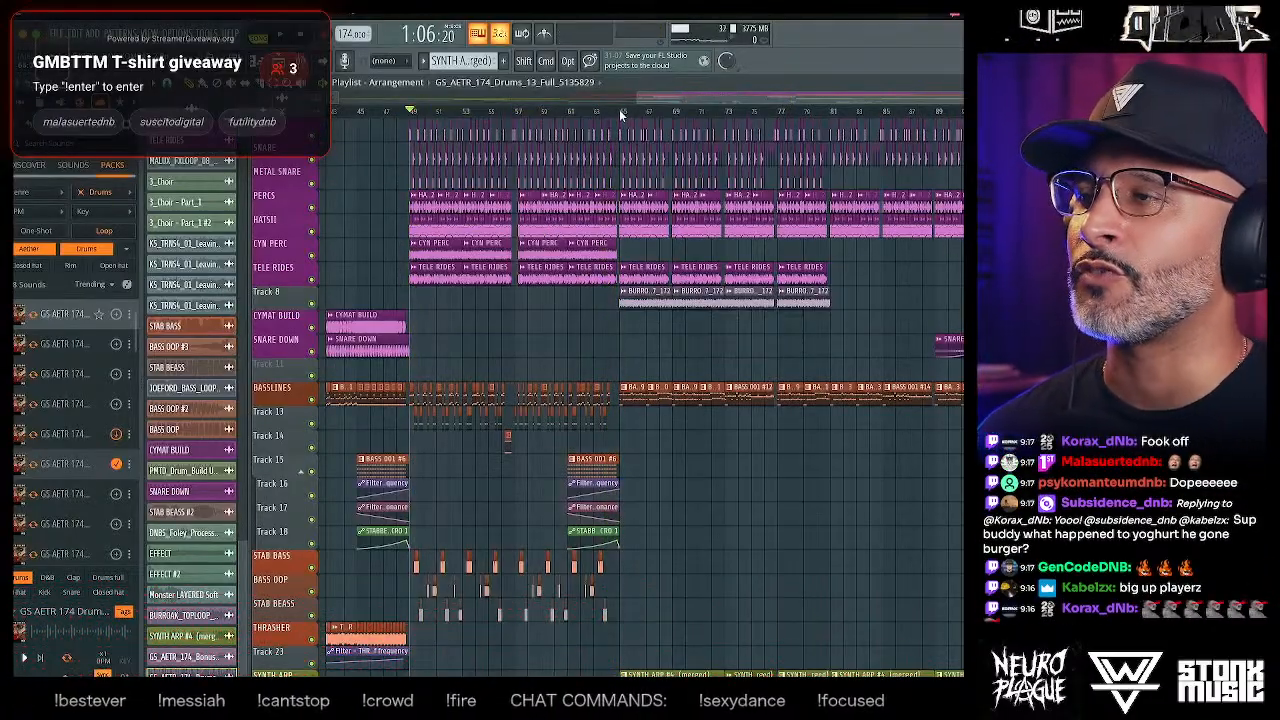
pyautogui.press('space')
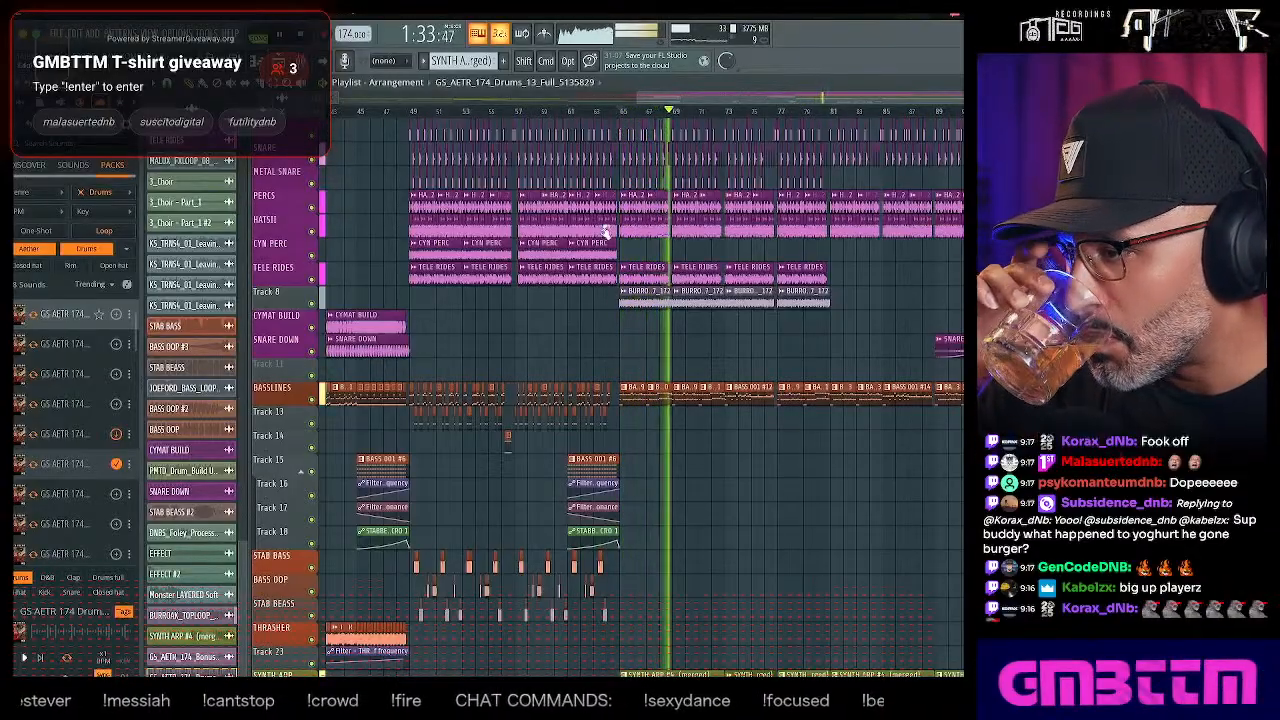
# - Examine the mixer levels during playback, select the Insert 22 track and bring its effect slots into view
pyautogui.scroll(-4, 530, 270)
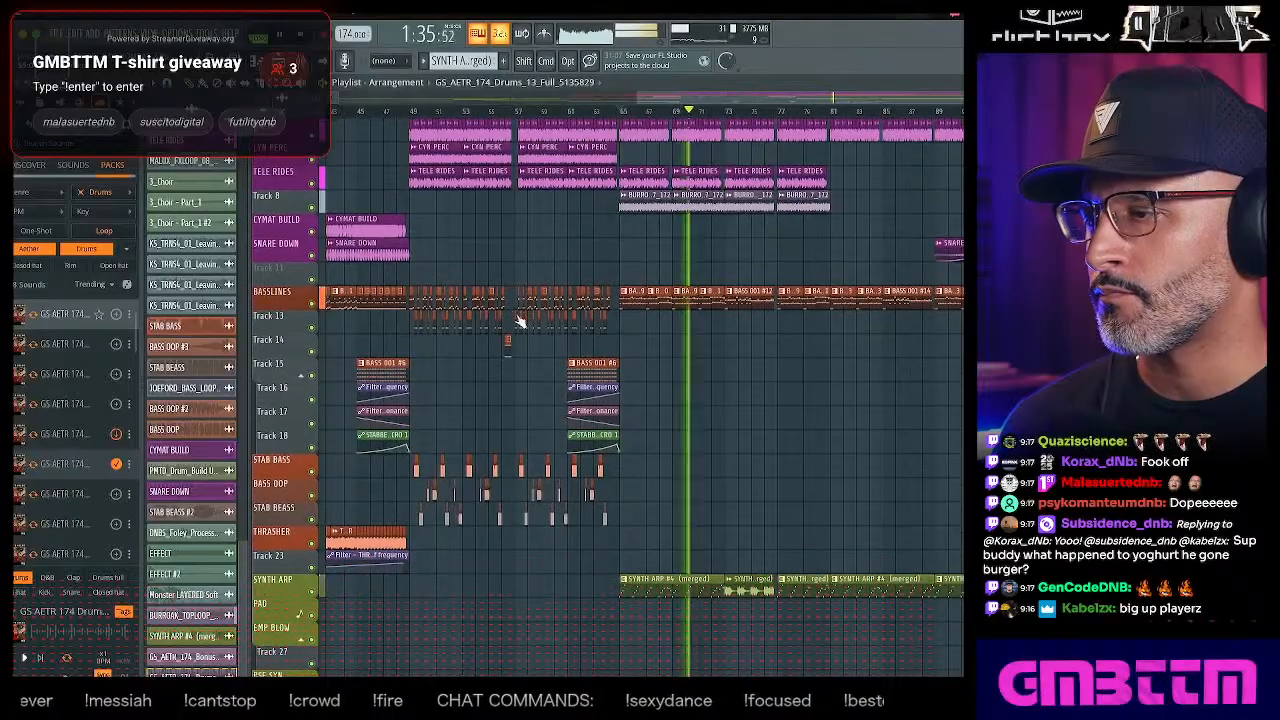
pyautogui.press('F9')
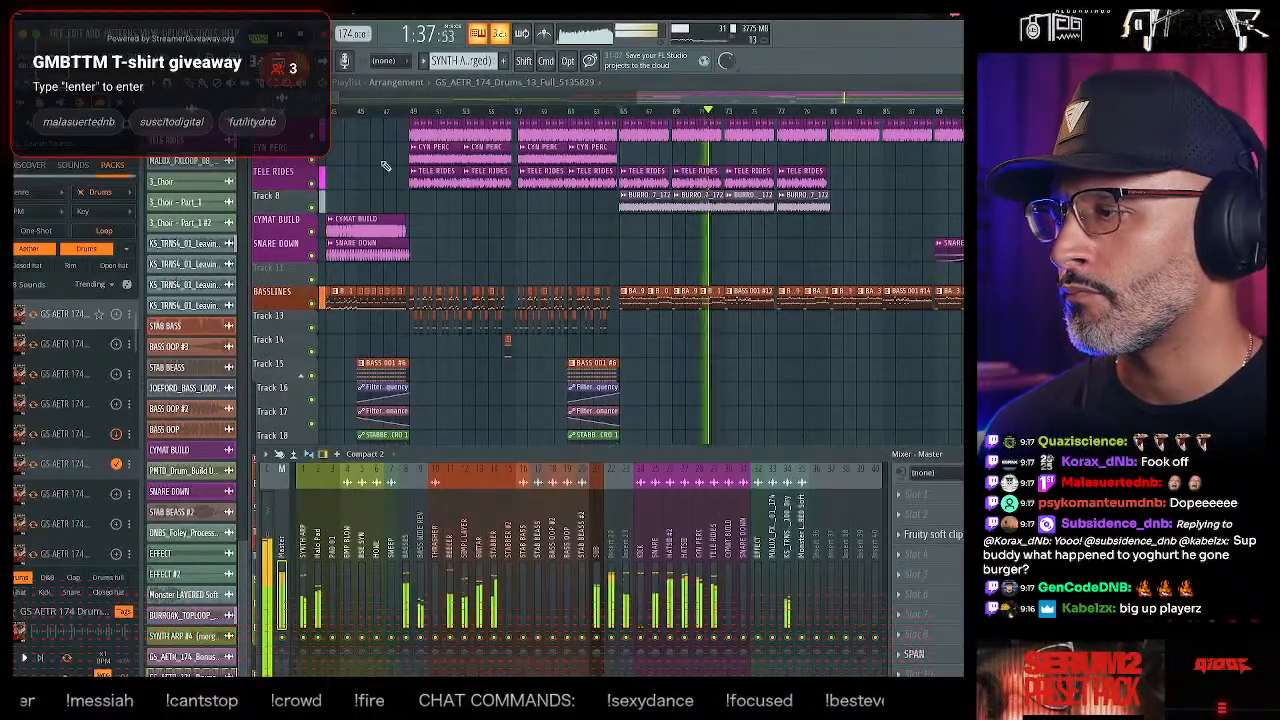
pyautogui.moveTo(537, 457); pyautogui.dragTo(656, 223)
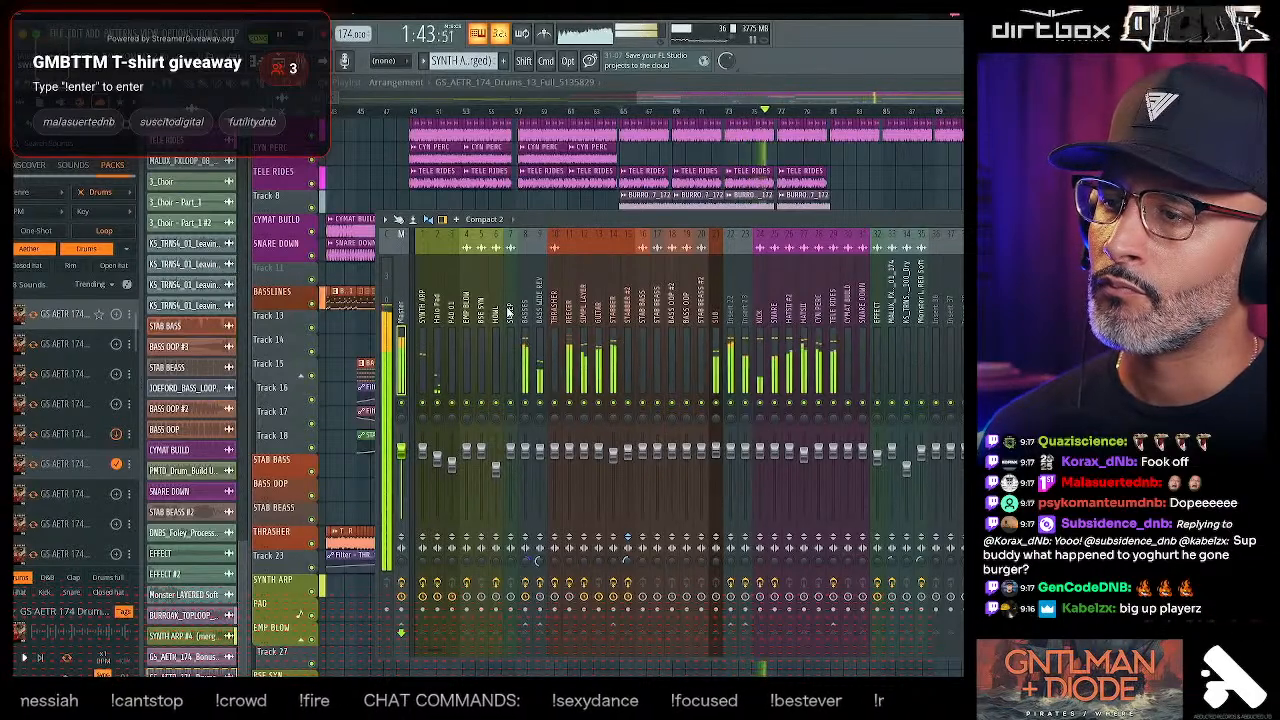
pyautogui.click(732, 315)
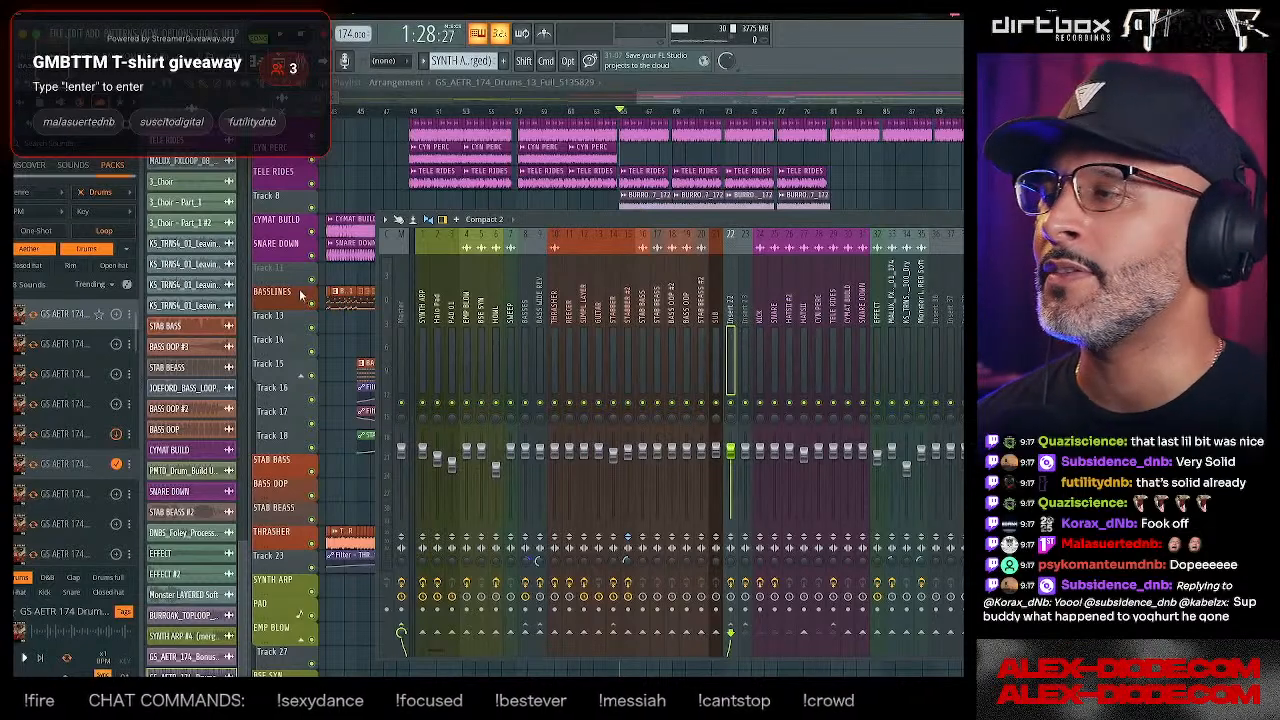
pyautogui.scroll(4, 292, 284)
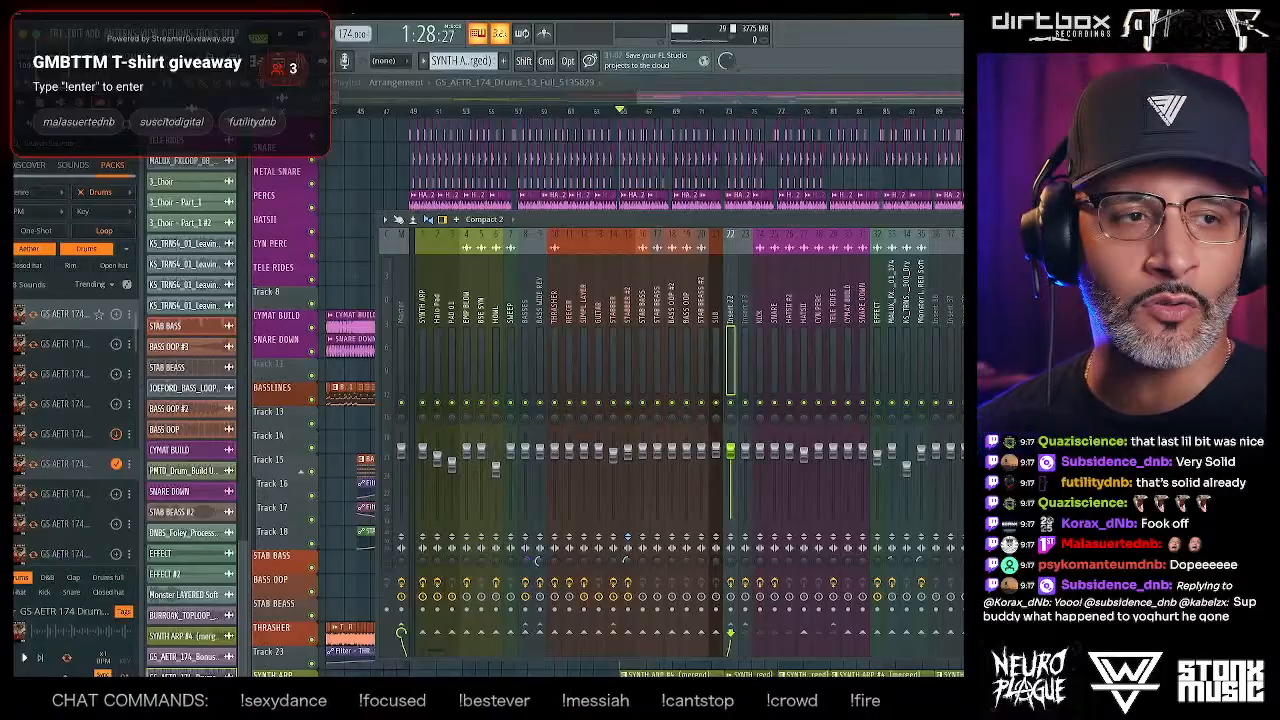
pyautogui.moveTo(643, 222); pyautogui.dragTo(535, 227)
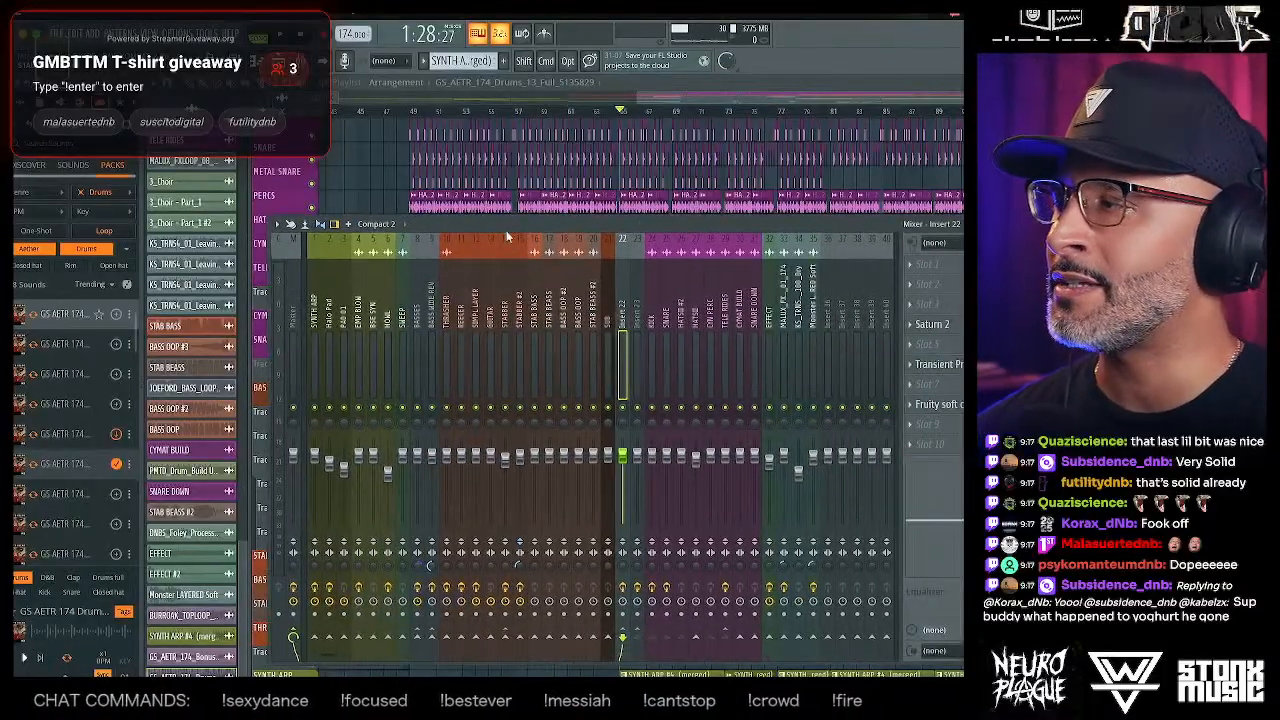
# - Collapse the browser panel, widen the mixer window and return to the playlist
pyautogui.moveTo(140, 172); pyautogui.dragTo(12, 172)
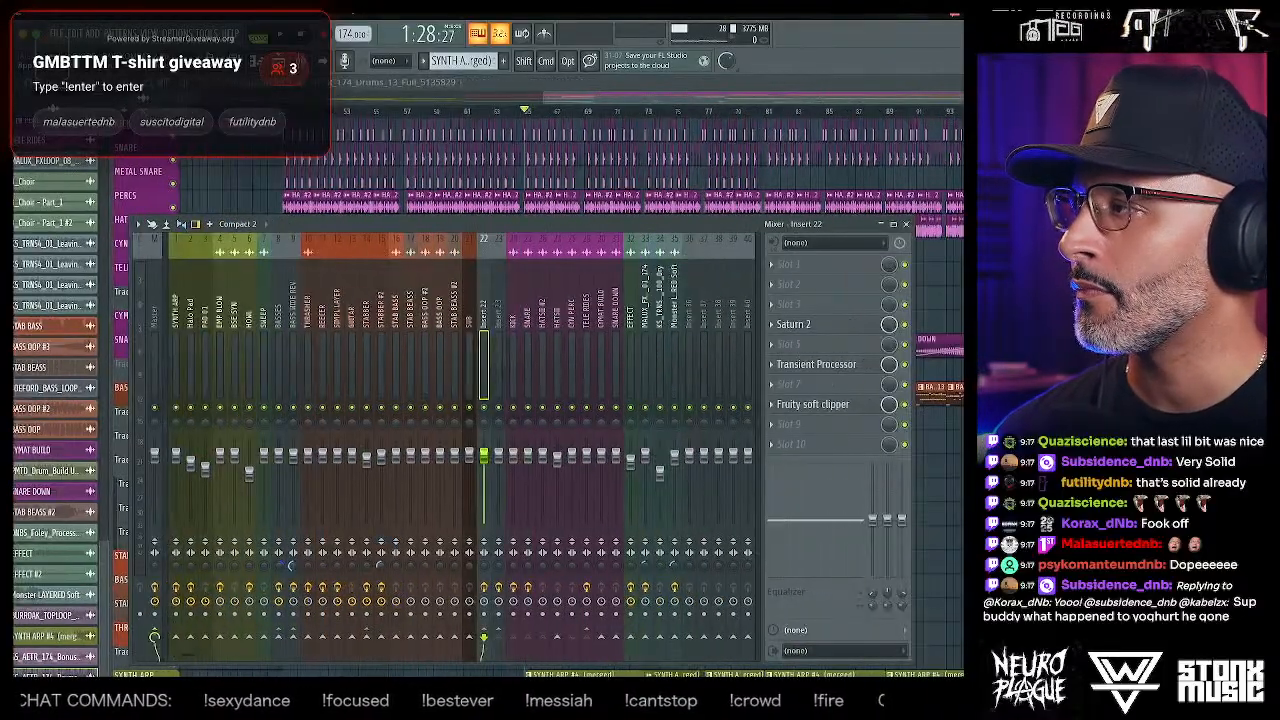
pyautogui.moveTo(358, 225); pyautogui.dragTo(423, 212)
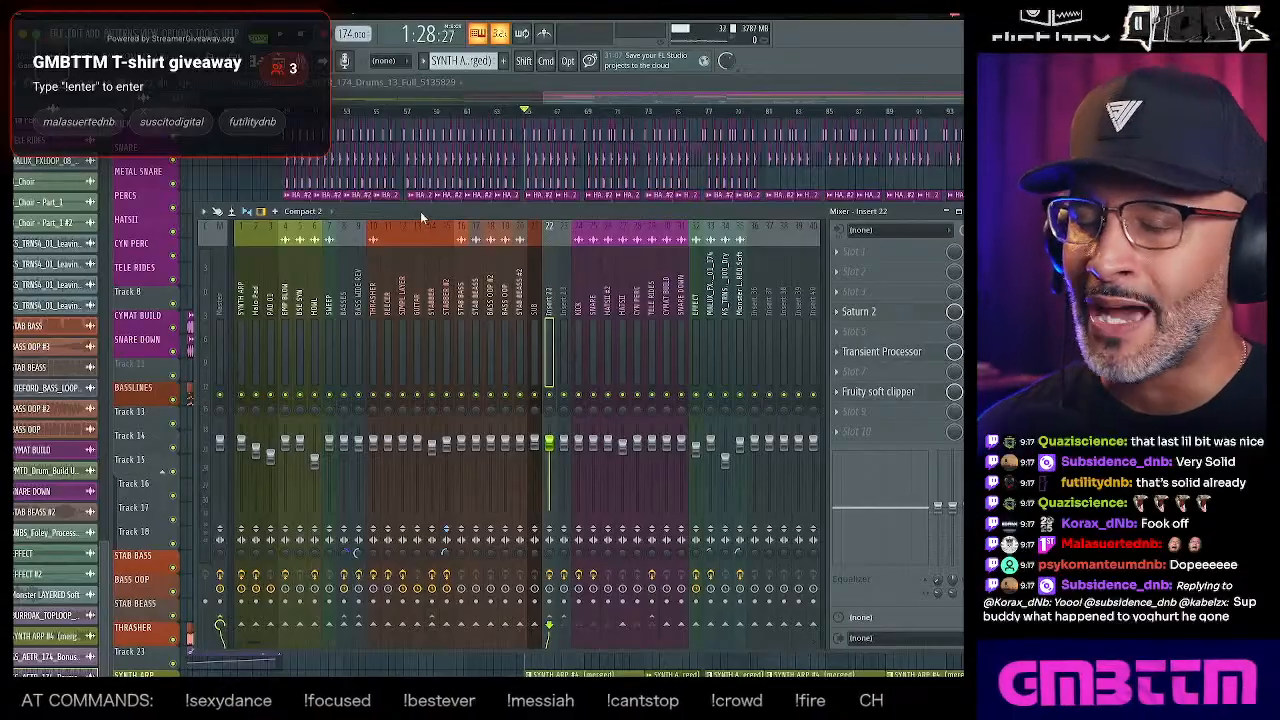
pyautogui.moveTo(195, 315); pyautogui.dragTo(170, 315)
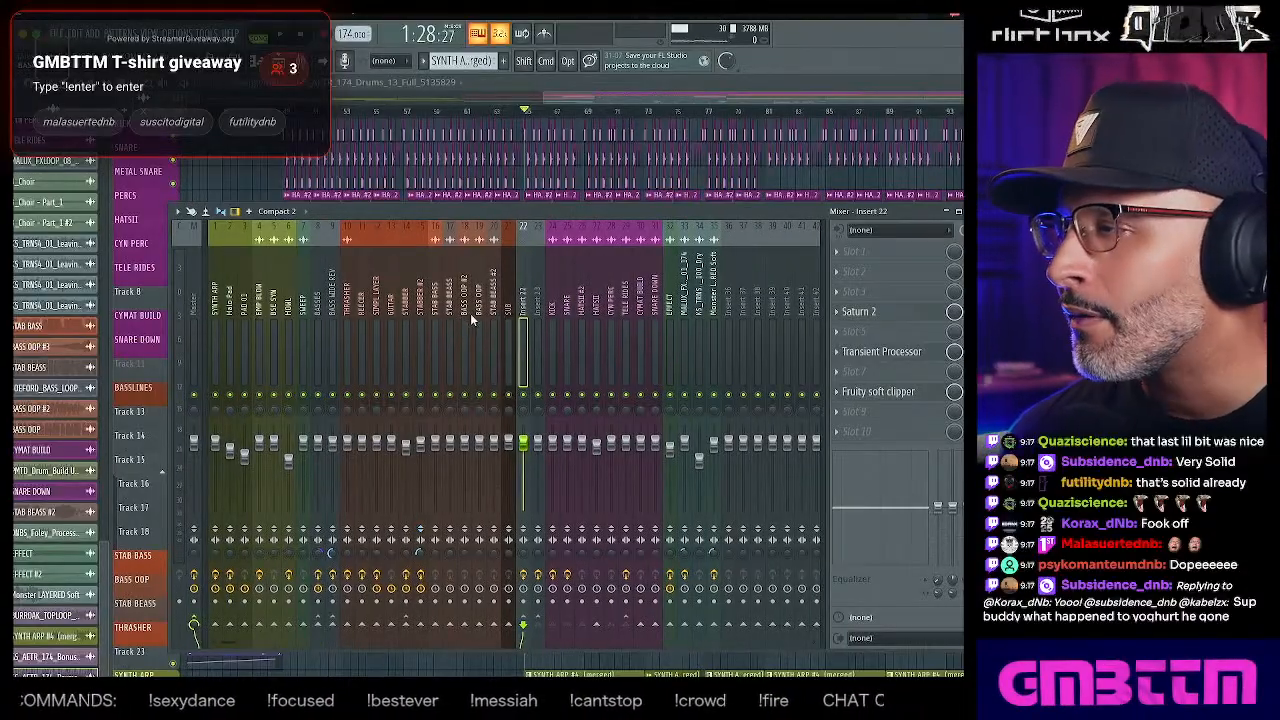
pyautogui.click(144, 210)
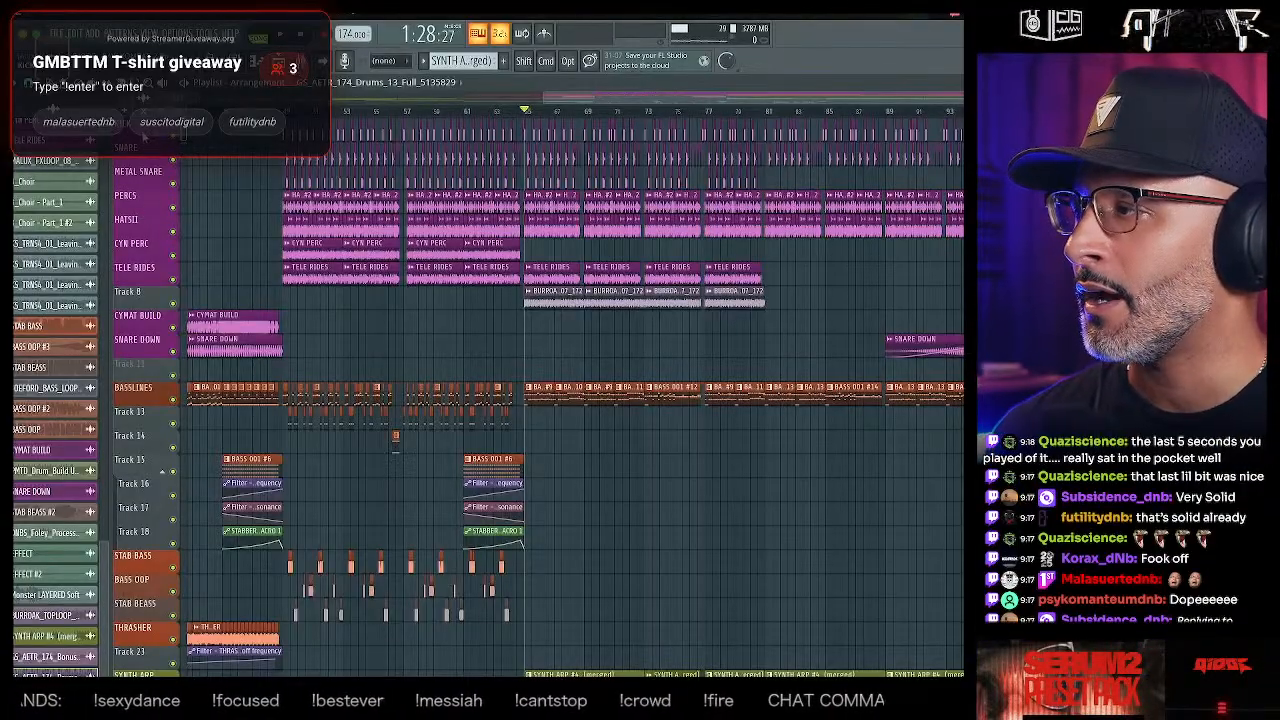
pyautogui.rightClick(158, 136)
pyautogui.click(126, 142)
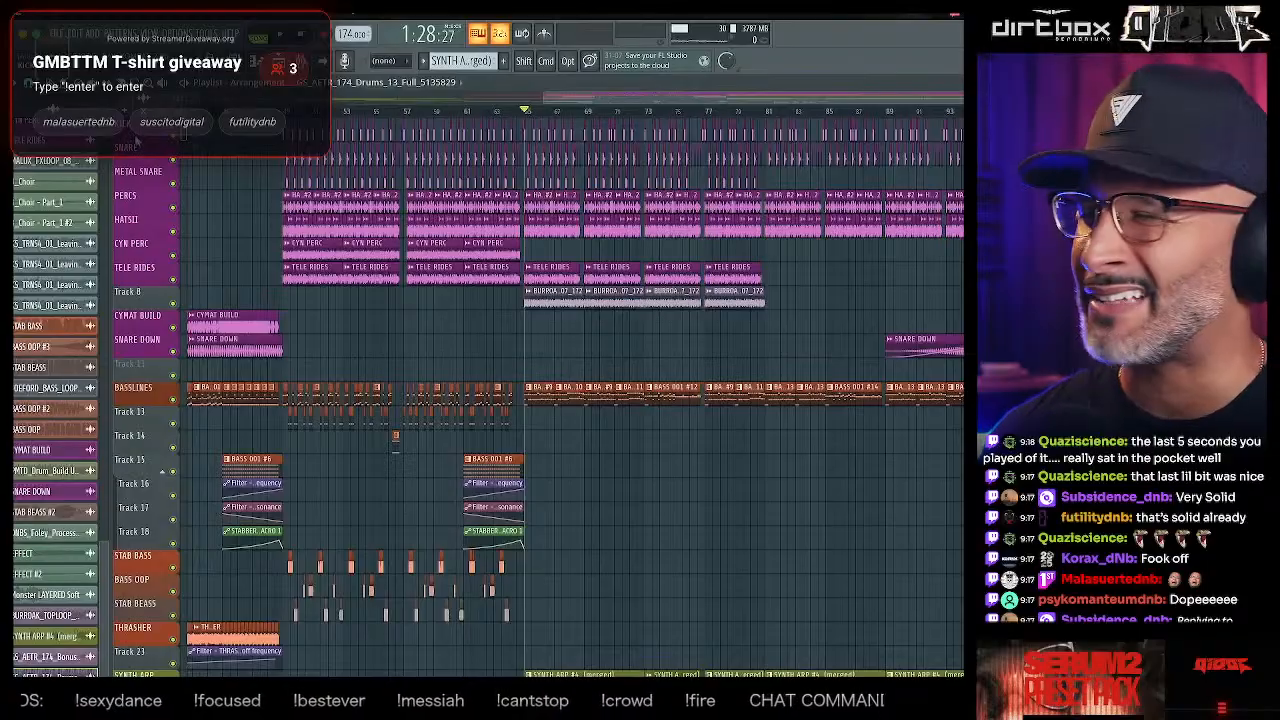
pyautogui.rightClick(137, 143)
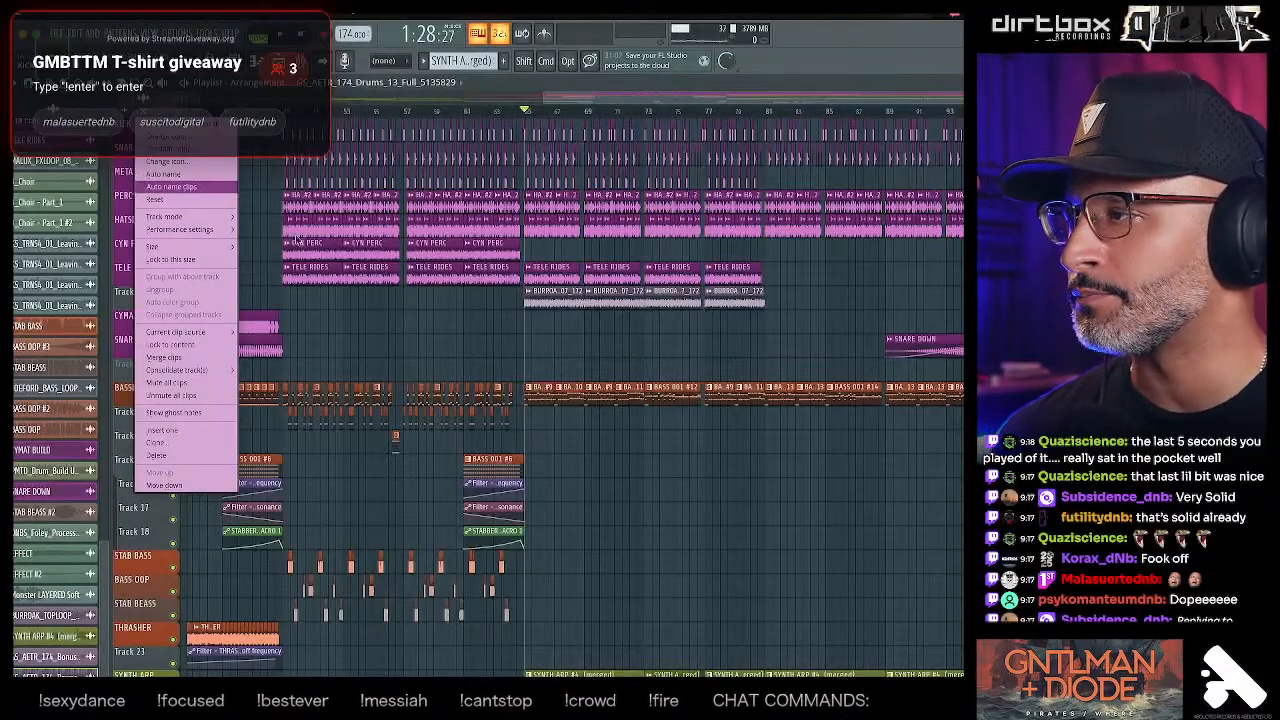
pyautogui.click(343, 251)
pyautogui.scroll(6, 55, 400)
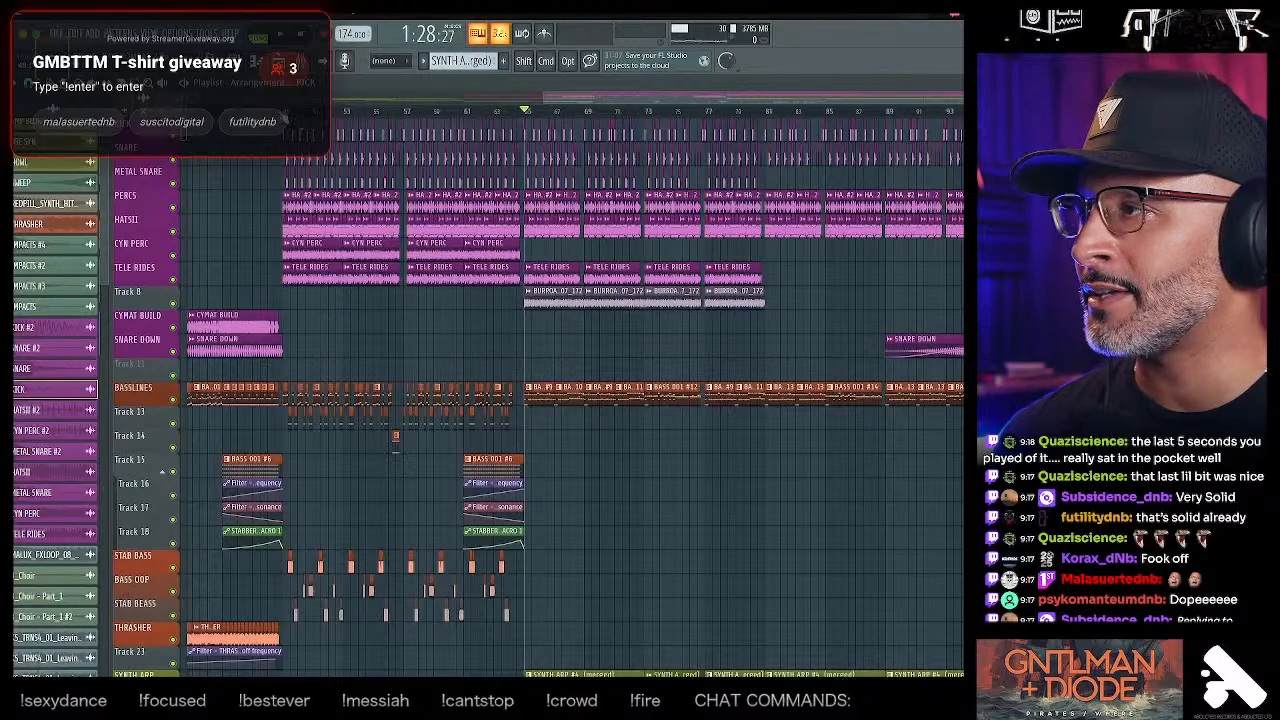
# - Solo the KICK track and audition it from bar 49, with the timeline enlarged around the drop
pyautogui.press('space')
pyautogui.moveTo(942, 126); pyautogui.dragTo(761, 130)
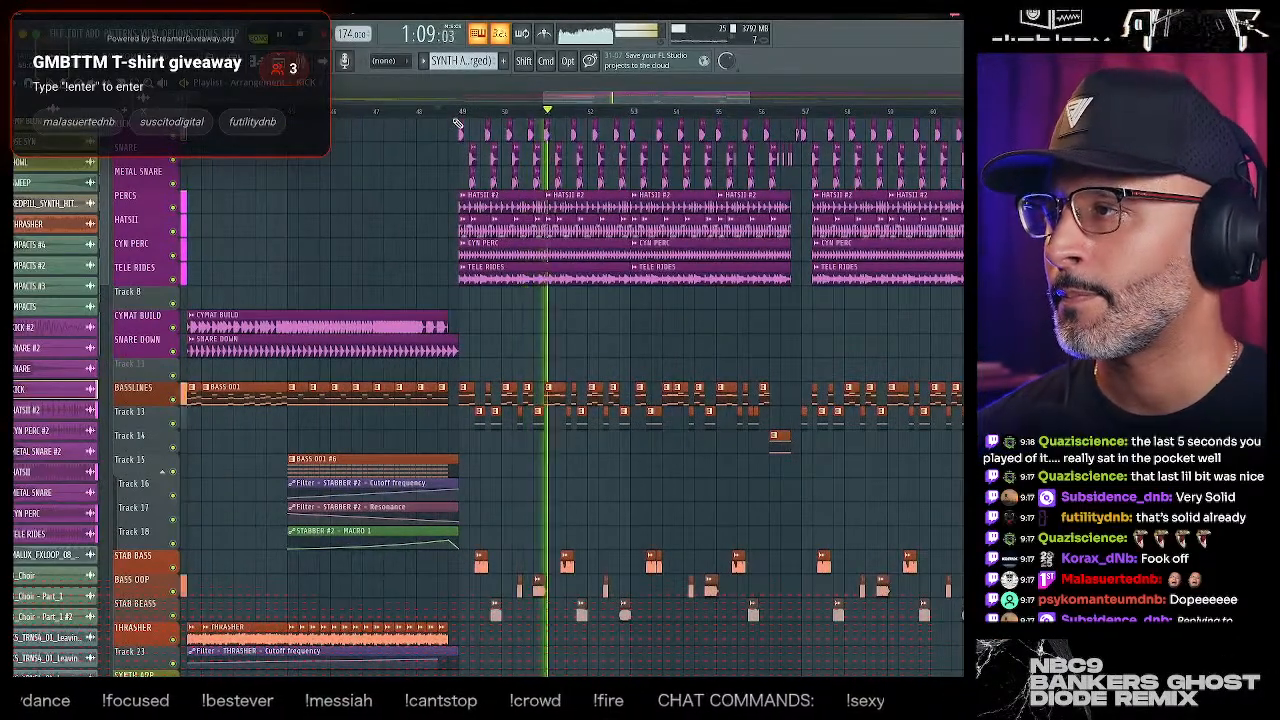
pyautogui.press('space')
pyautogui.rightClick(174, 136)
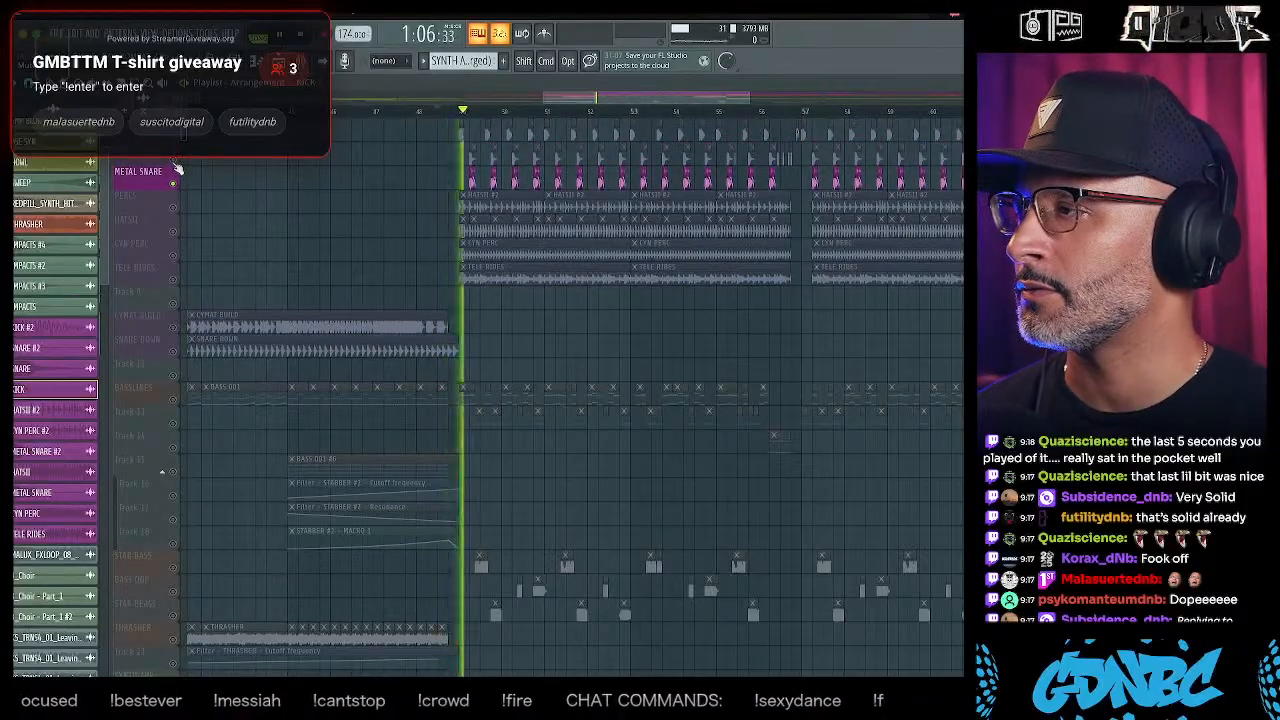
pyautogui.click(461, 112)
pyautogui.press('space')
# - Audition the METAL SNARE, SNARE and PERCS tracks on their own from bar 49
pyautogui.click(172, 184)
pyautogui.click(173, 160)
pyautogui.click(173, 208)
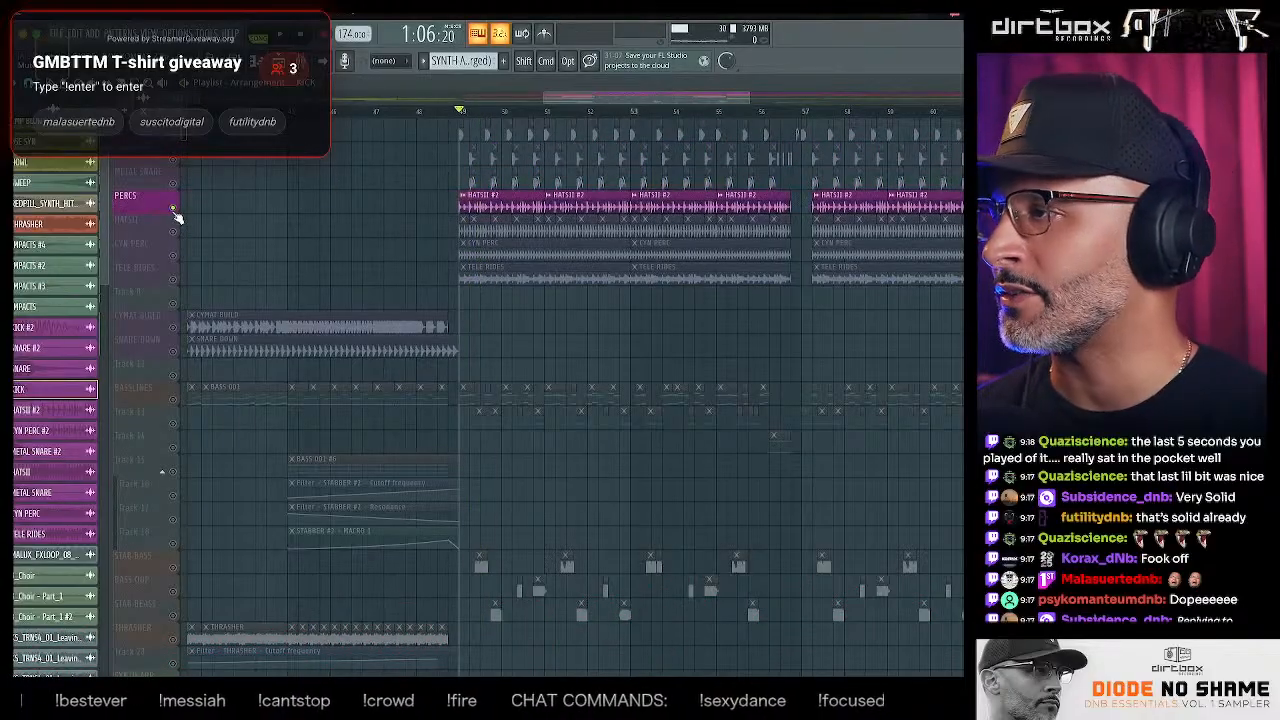
pyautogui.press('space')
pyautogui.press('space')
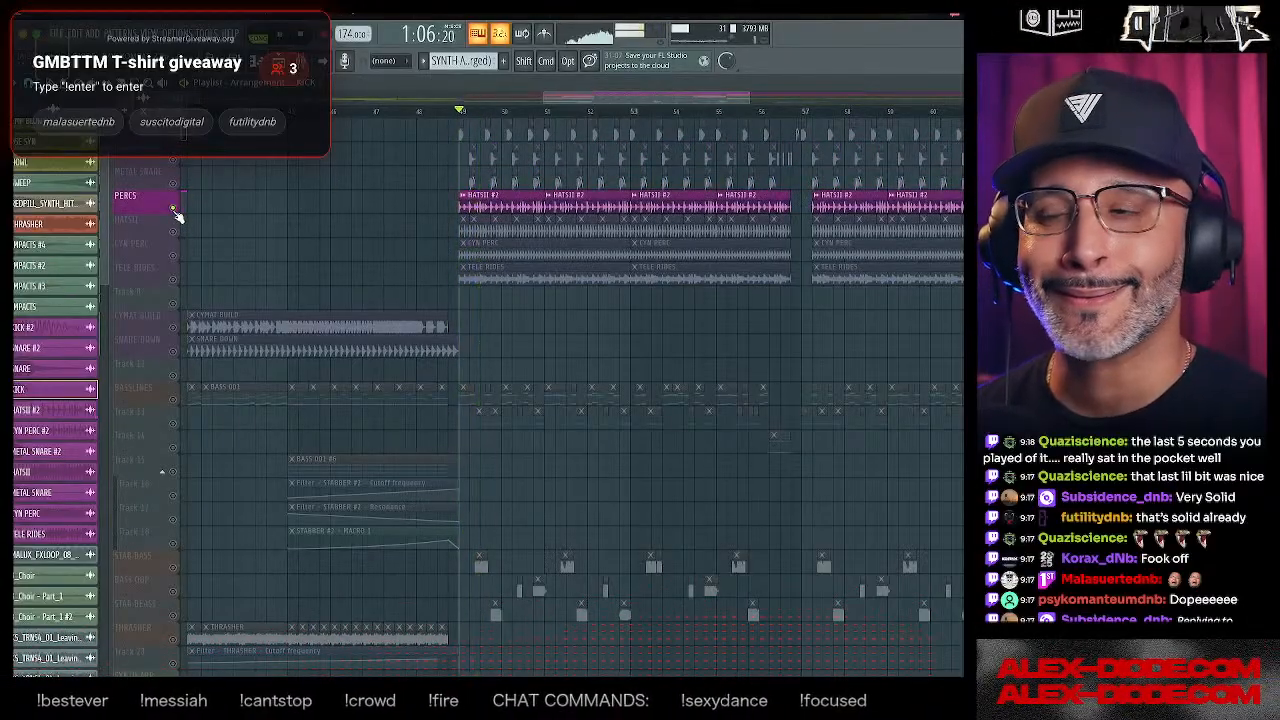
# - Isolate the HATSII track and inspect the HATSII #2 clip's channel settings and mixer track
pyautogui.click(173, 208)
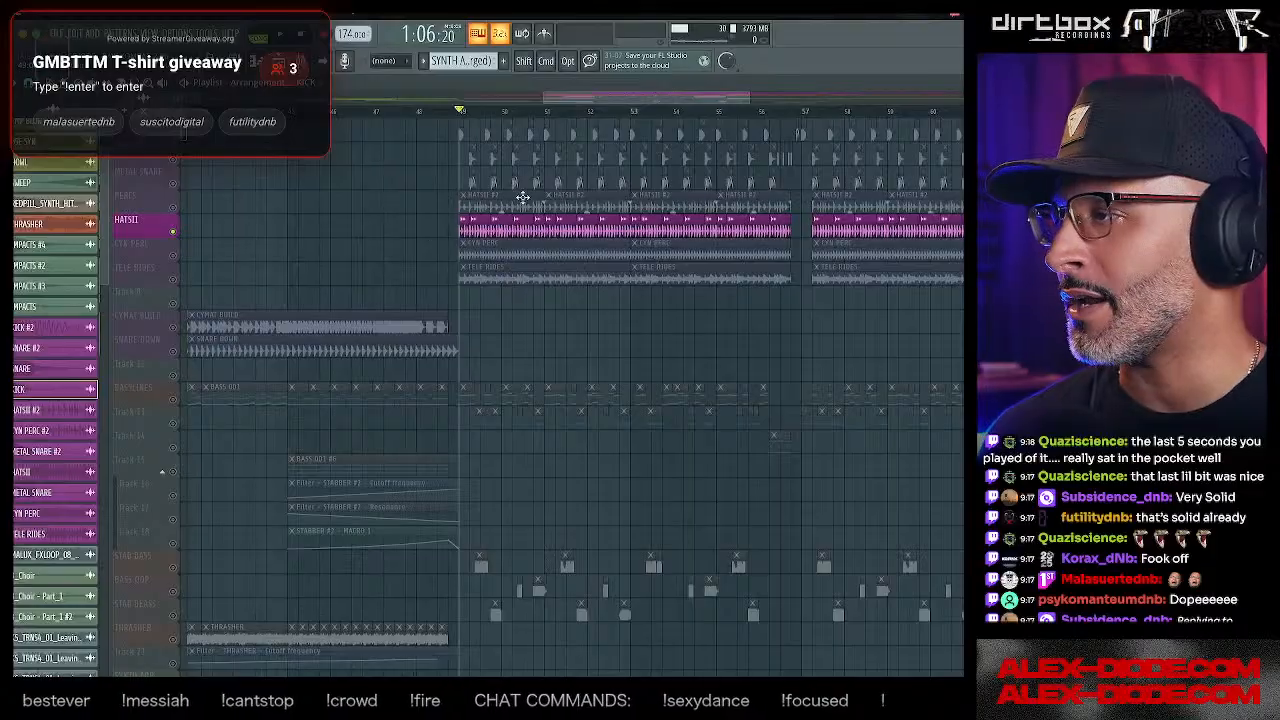
pyautogui.doubleClick(521, 200)
pyautogui.click(466, 240)
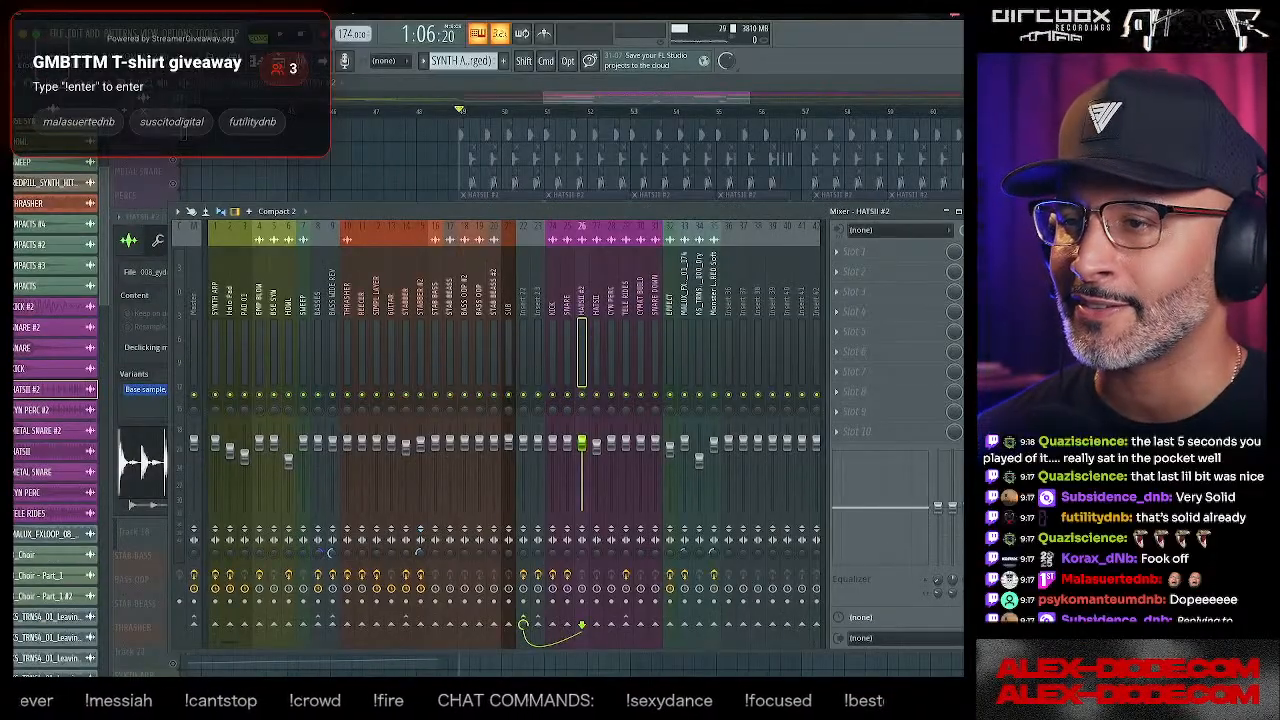
pyautogui.press('F9')
pyautogui.click(479, 217)
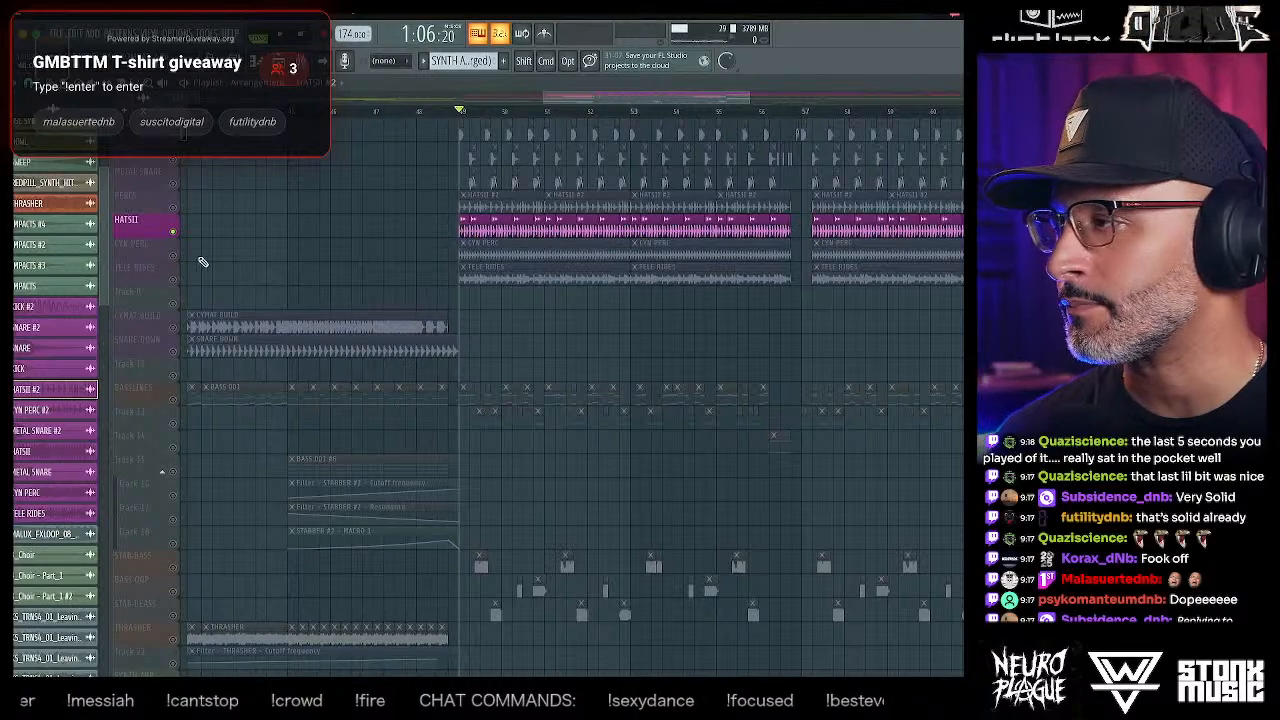
# - Isolate the CYN PERC track by enabling it and muting the HATSII track
pyautogui.click(173, 256)
pyautogui.click(174, 232)
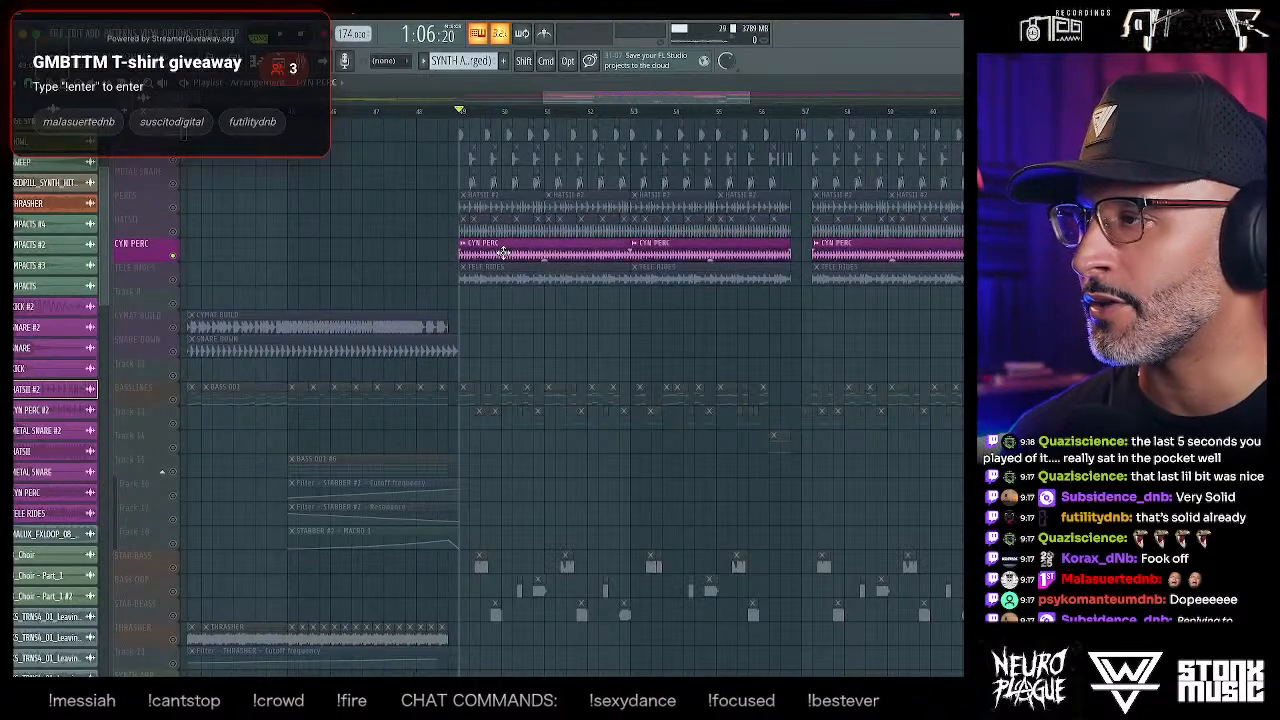
# - Audition the isolated CYN PERC track from bar 49 and inspect its clip's channel settings and mixer track
pyautogui.press('space')
pyautogui.doubleClick(504, 253)
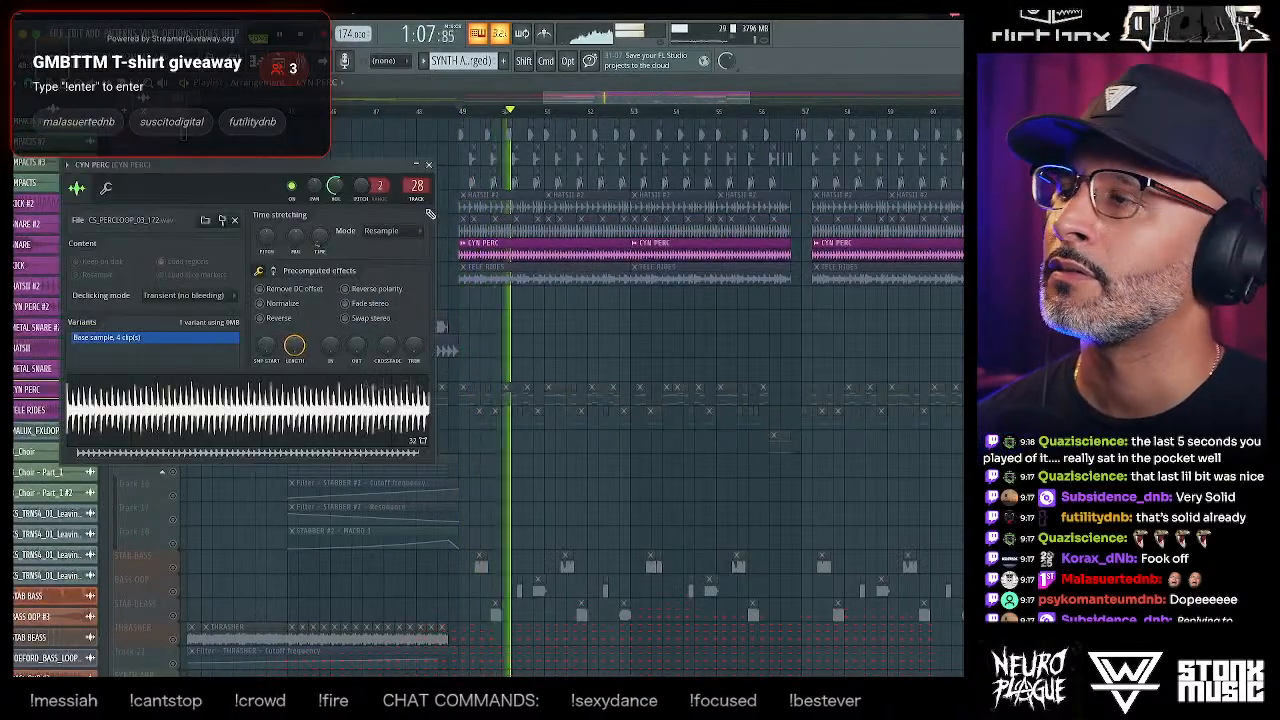
pyautogui.press('F9')
pyautogui.press('space')
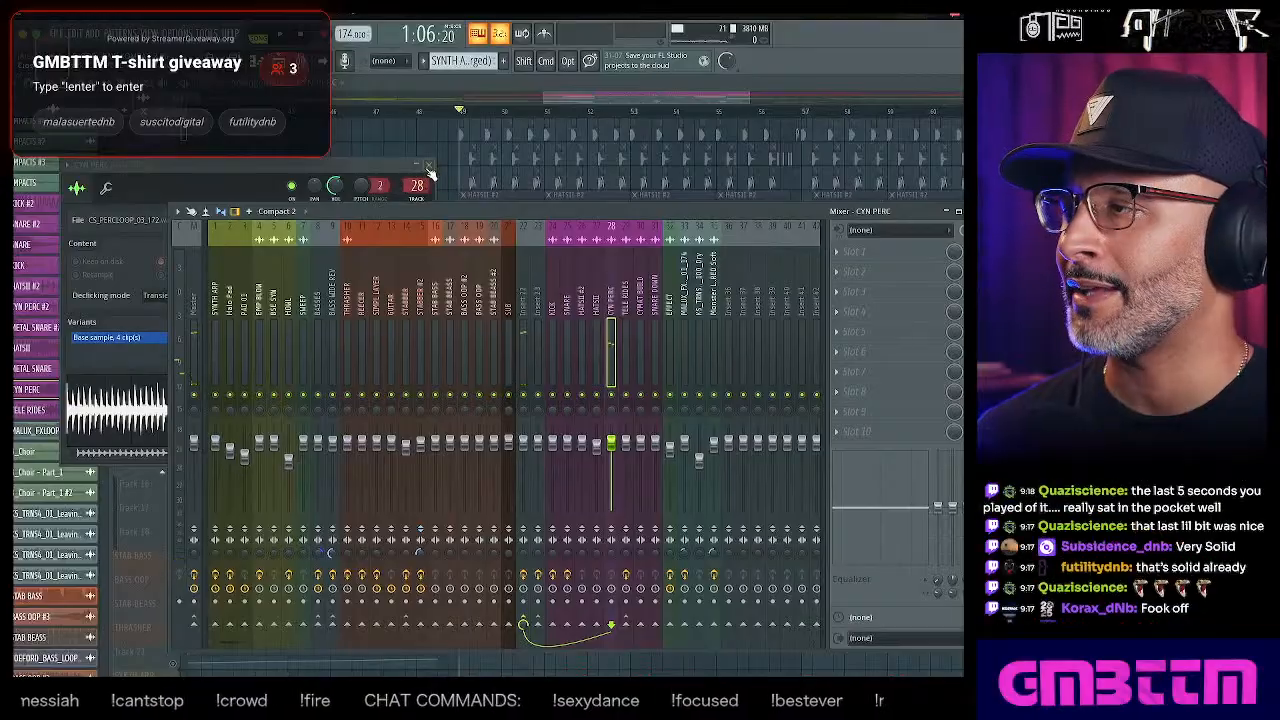
pyautogui.click(428, 165)
pyautogui.press('F9')
# - Isolate the TELE RIDES track, audition it from bar 49, and inspect its clip's channel settings and mixer track
pyautogui.click(167, 276)
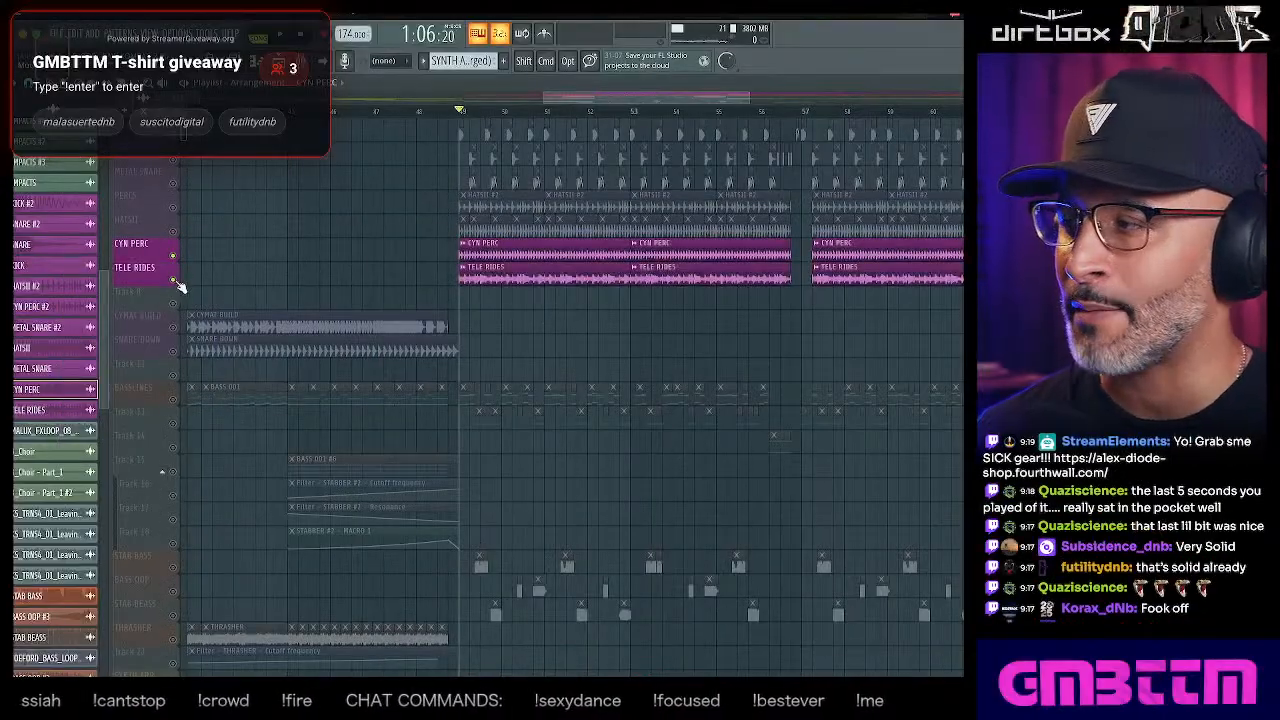
pyautogui.press('space')
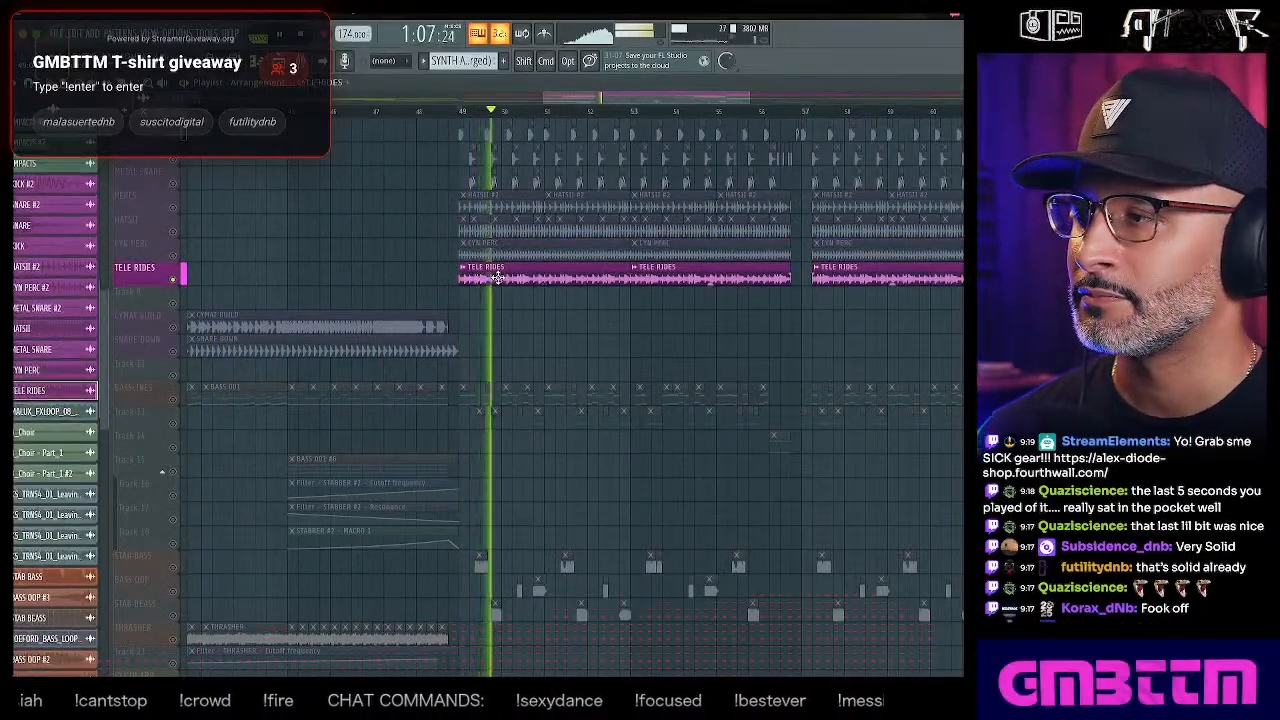
pyautogui.doubleClick(491, 278)
pyautogui.press('space')
pyautogui.press('F9')
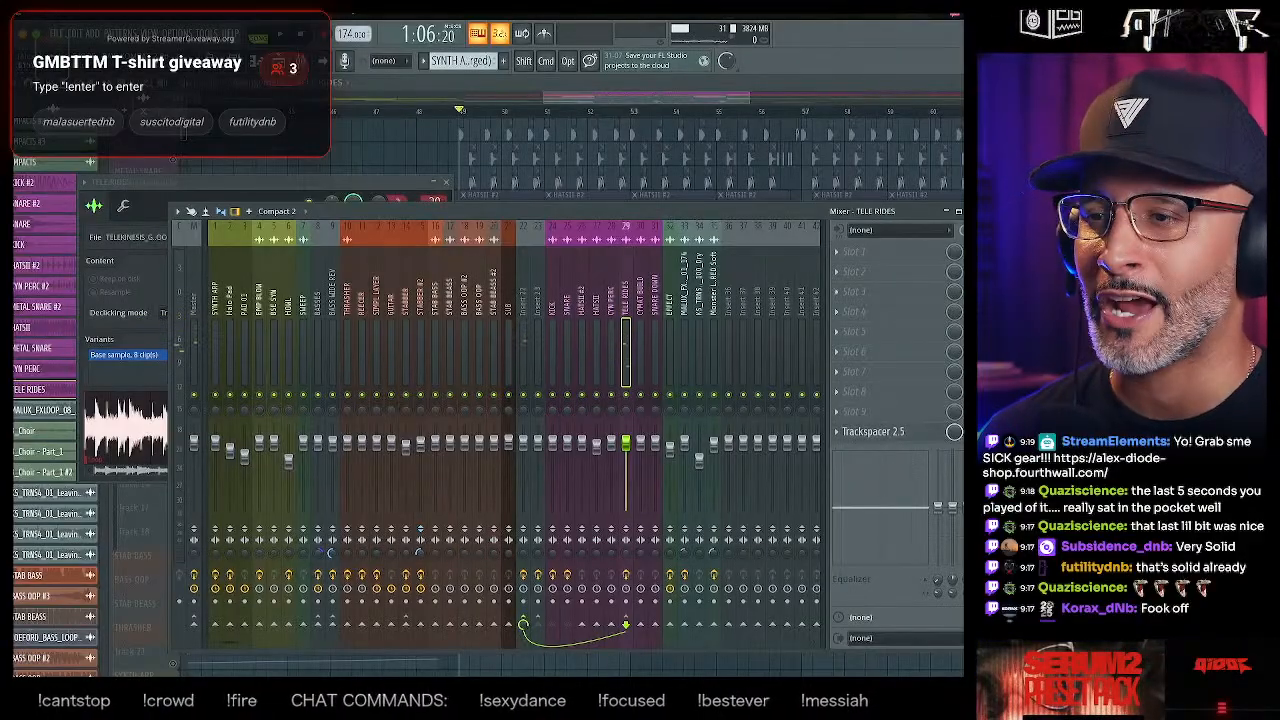
pyautogui.press('F9')
pyautogui.click(447, 183)
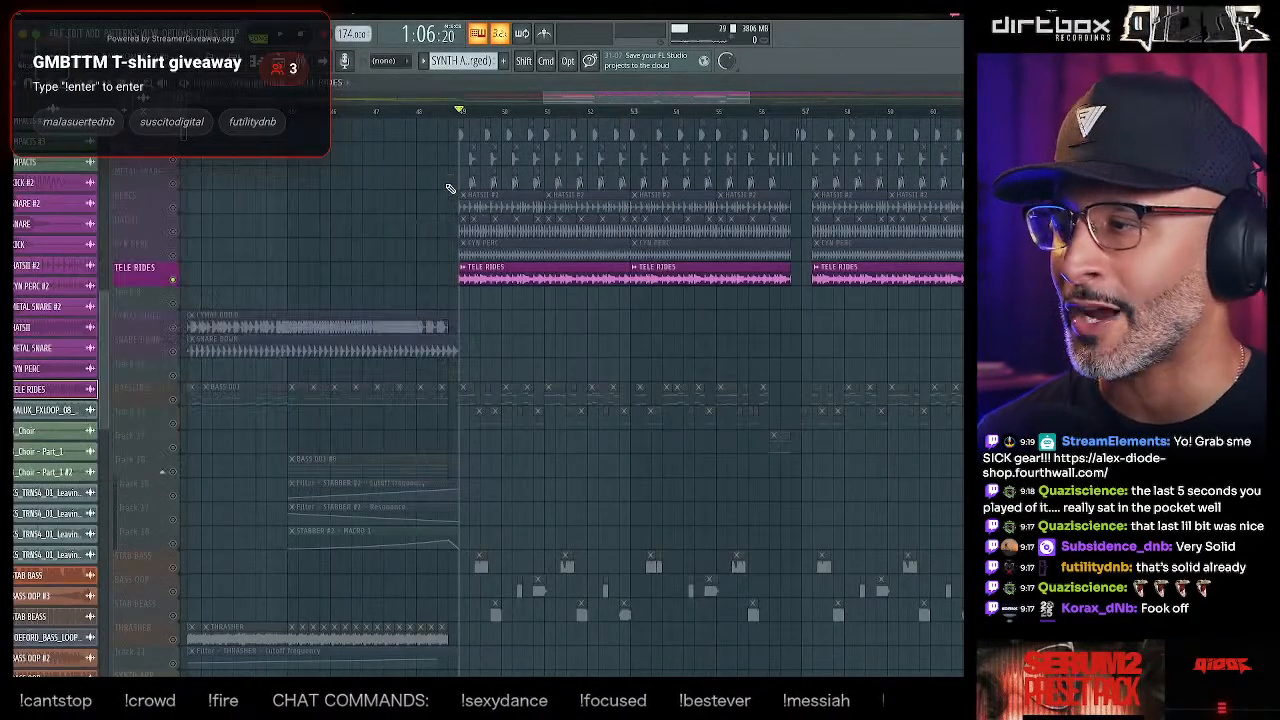
# - Clear the TELE RIDES isolation and re-enable every playlist track
pyautogui.click(170, 292)
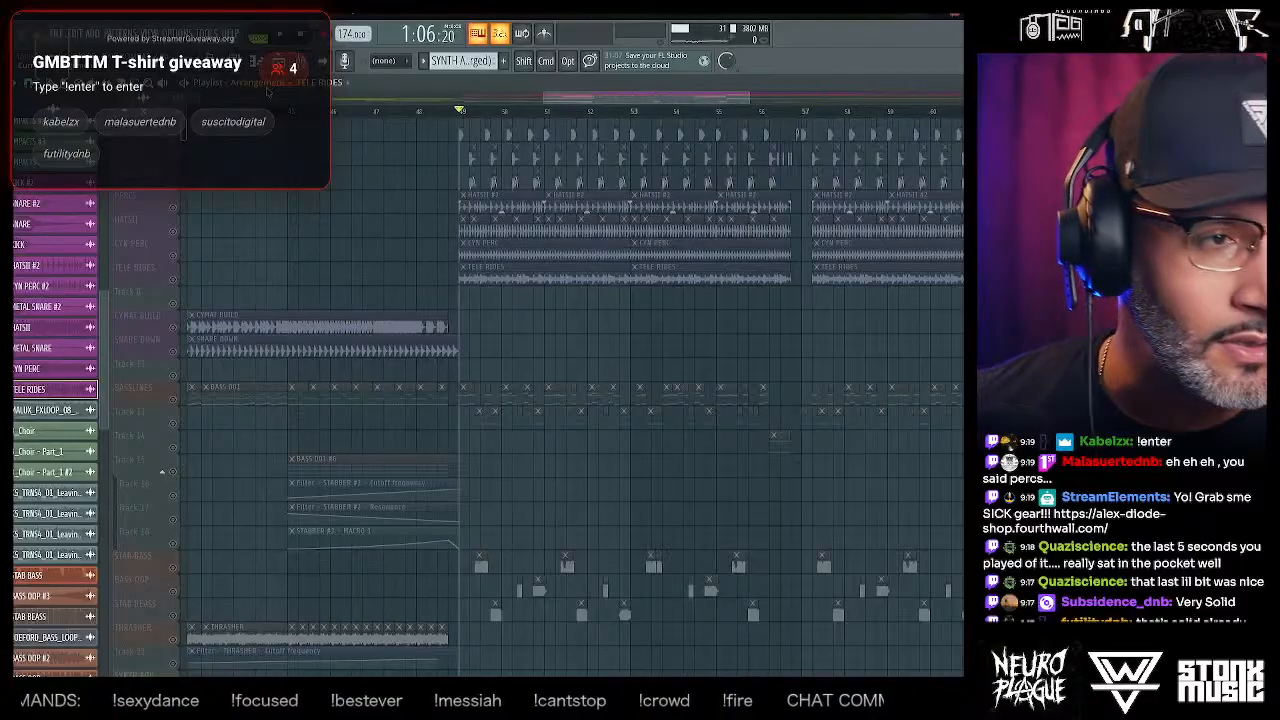
pyautogui.rightClick(173, 280)
pyautogui.rightClick(173, 280)
# - Solo the BASSLINES track, add Track 13 to it, and audition the bass from bar 49
pyautogui.scroll(-2, 187, 344)
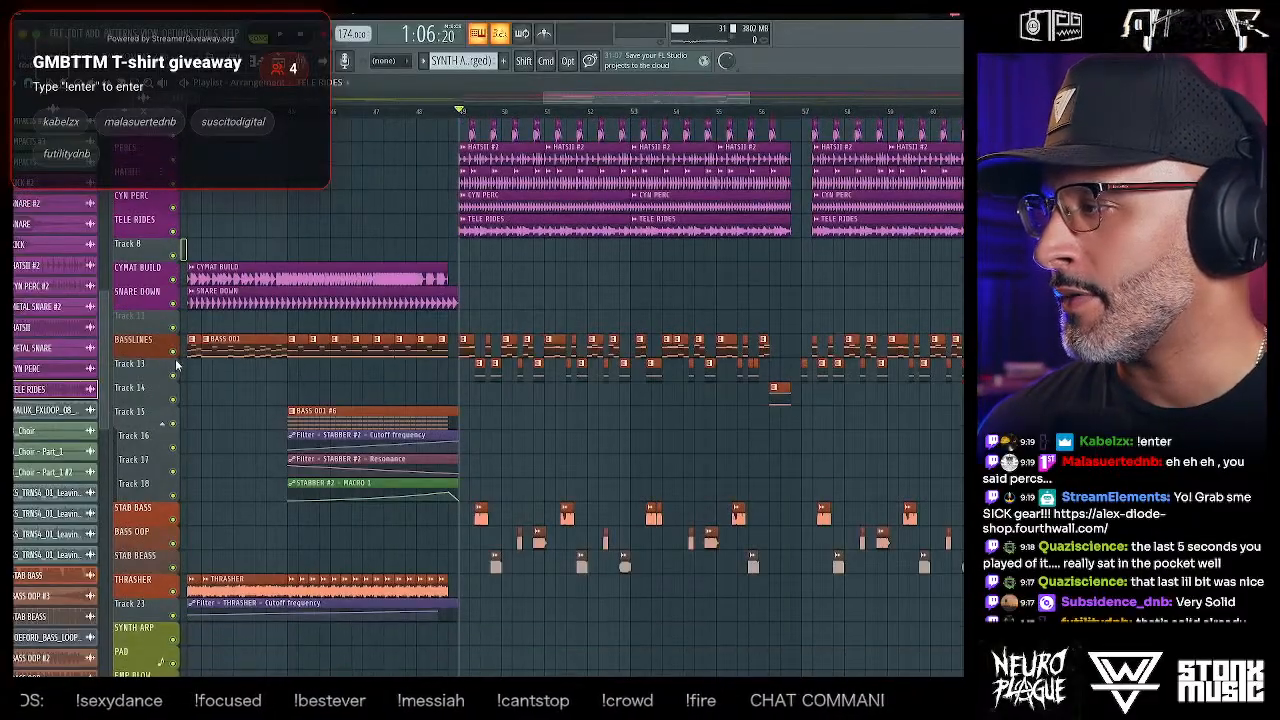
pyautogui.rightClick(174, 353)
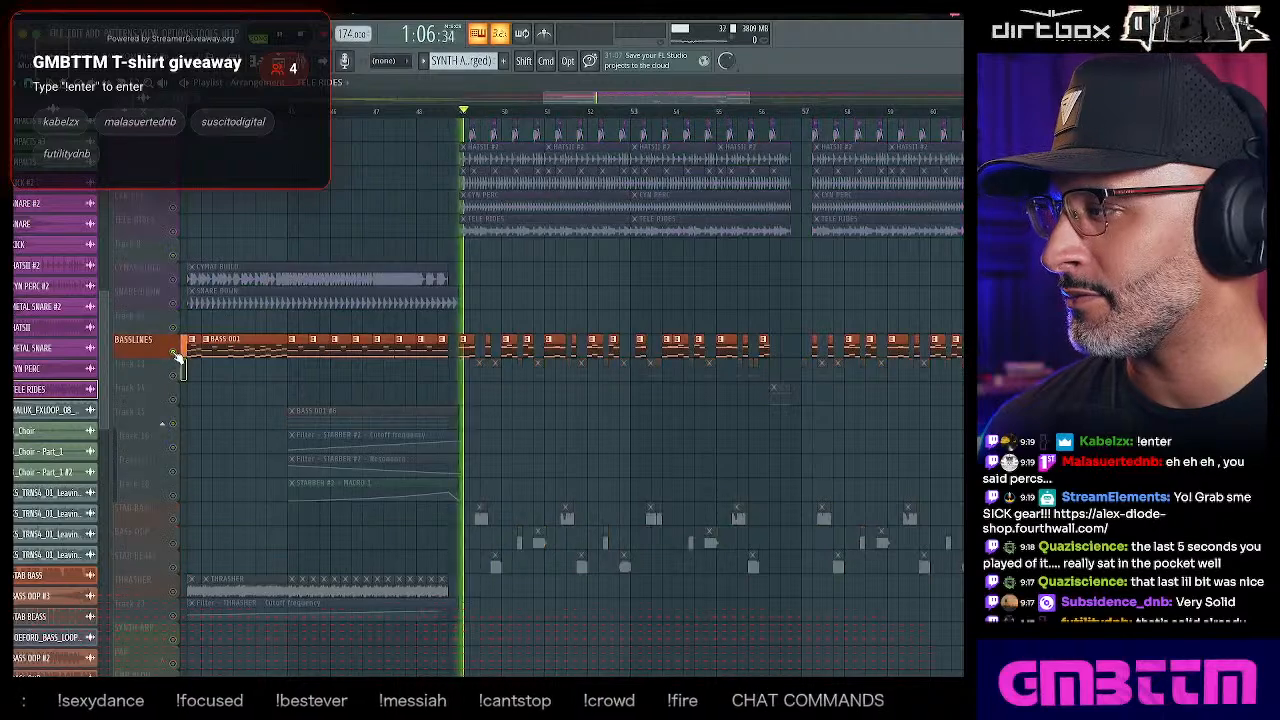
pyautogui.click(173, 376)
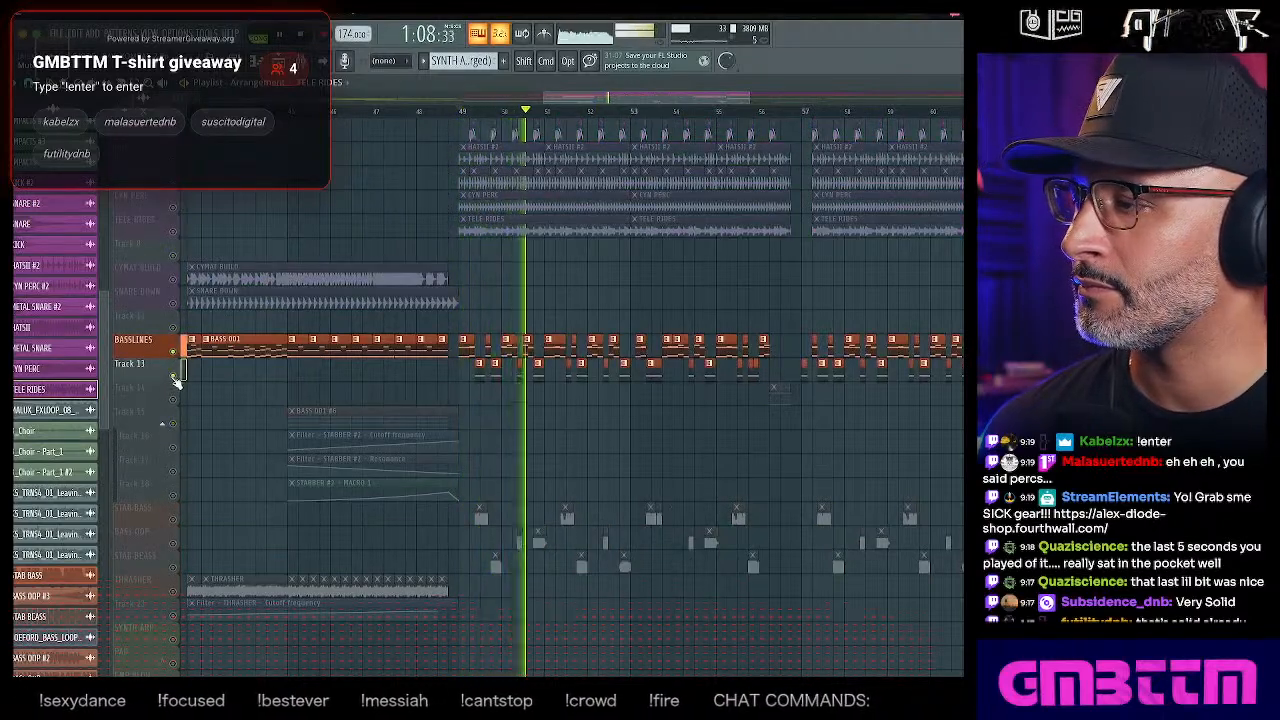
pyautogui.press('space')
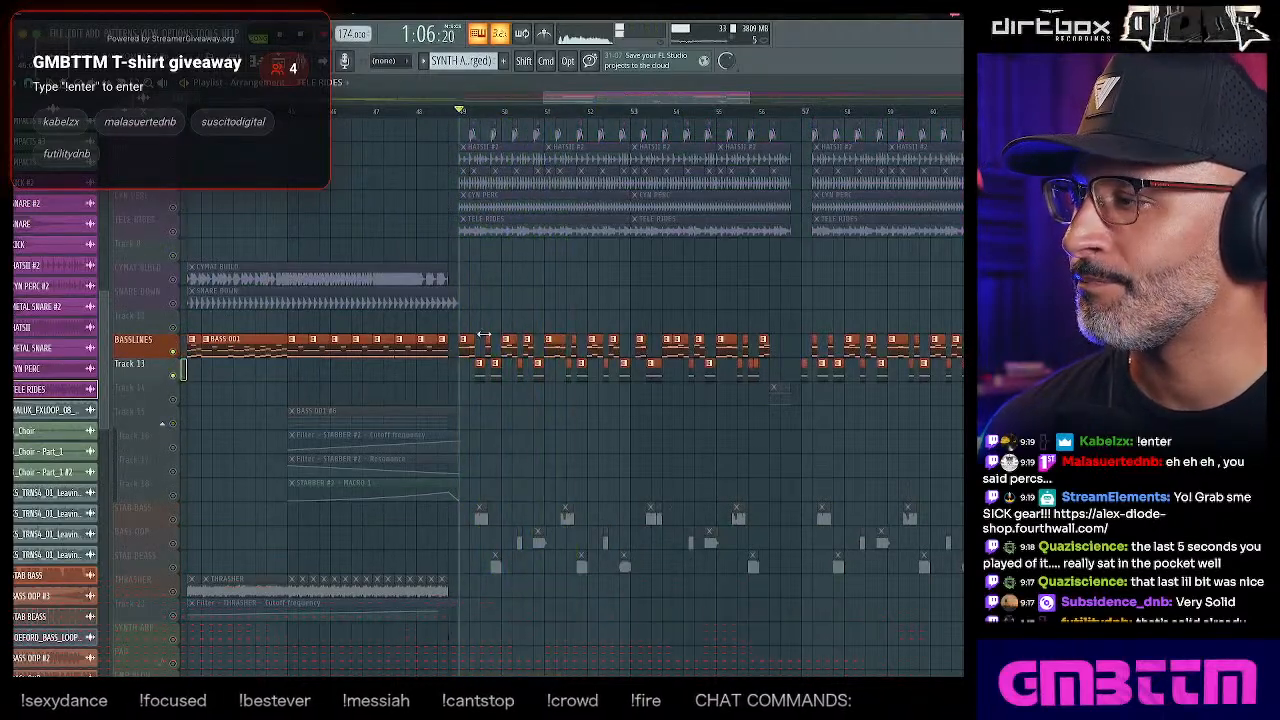
pyautogui.hscroll(2, 754, 124)
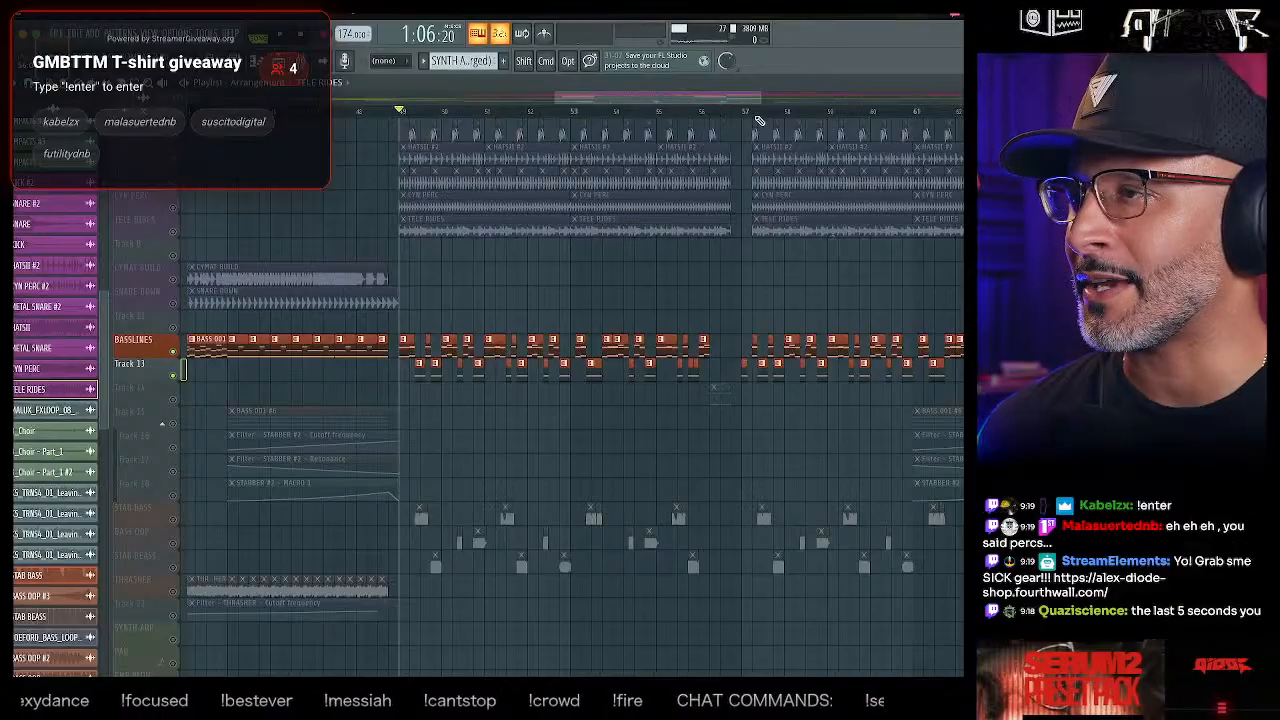
pyautogui.scroll(4, 421, 349)
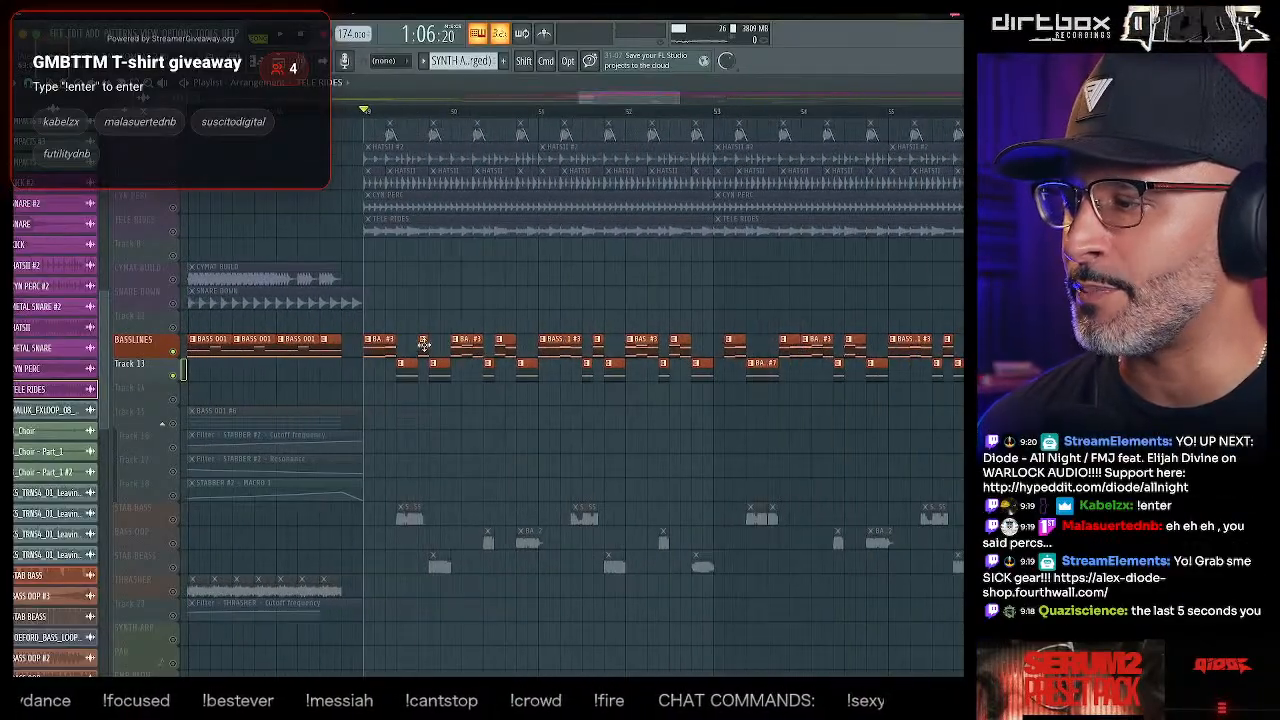
# - Audition STAB BASS with Track 13 while BASSLINES is muted, and inspect the STAB BASS clip's channel settings
pyautogui.click(172, 519)
pyautogui.click(172, 352)
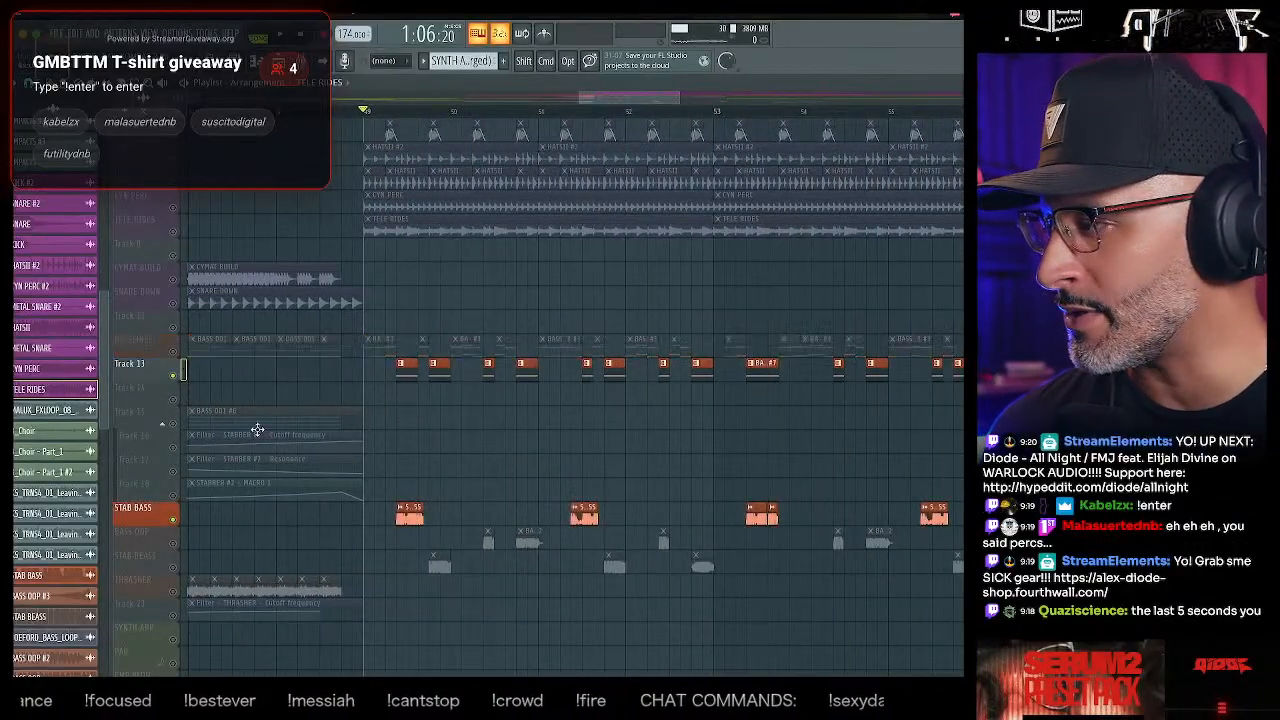
pyautogui.press('space')
pyautogui.doubleClick(403, 517)
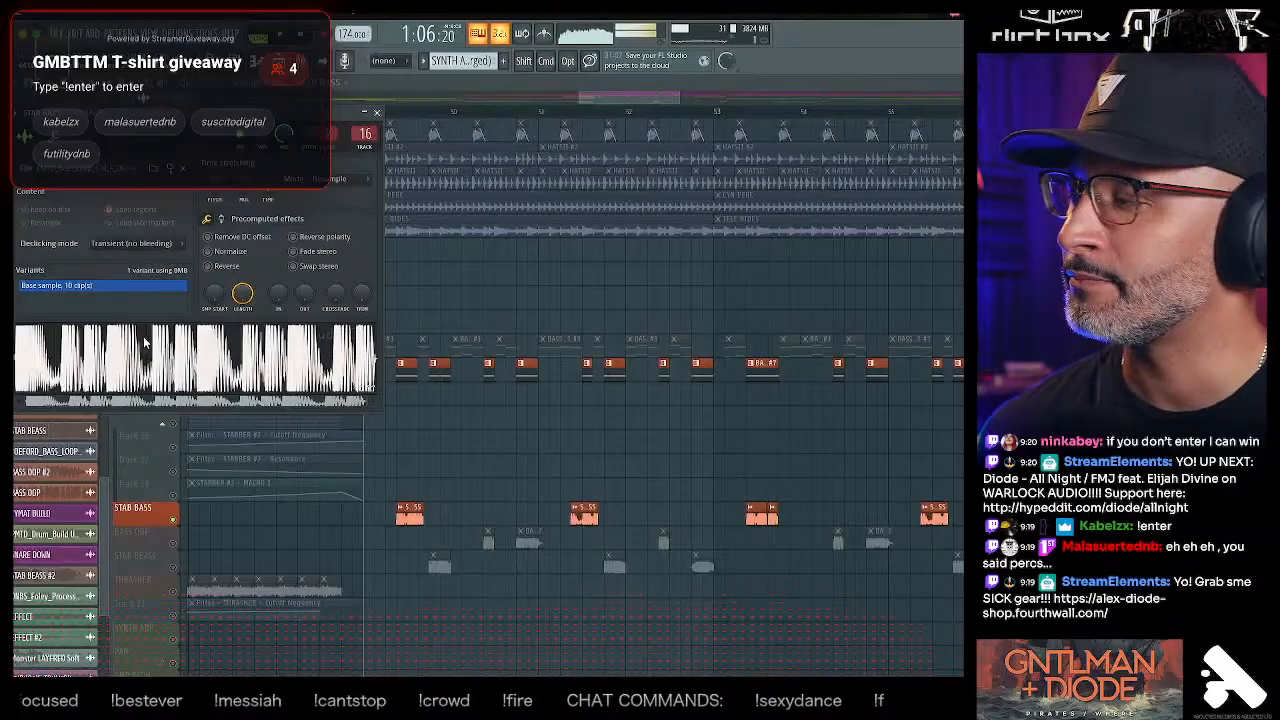
pyautogui.click(376, 112)
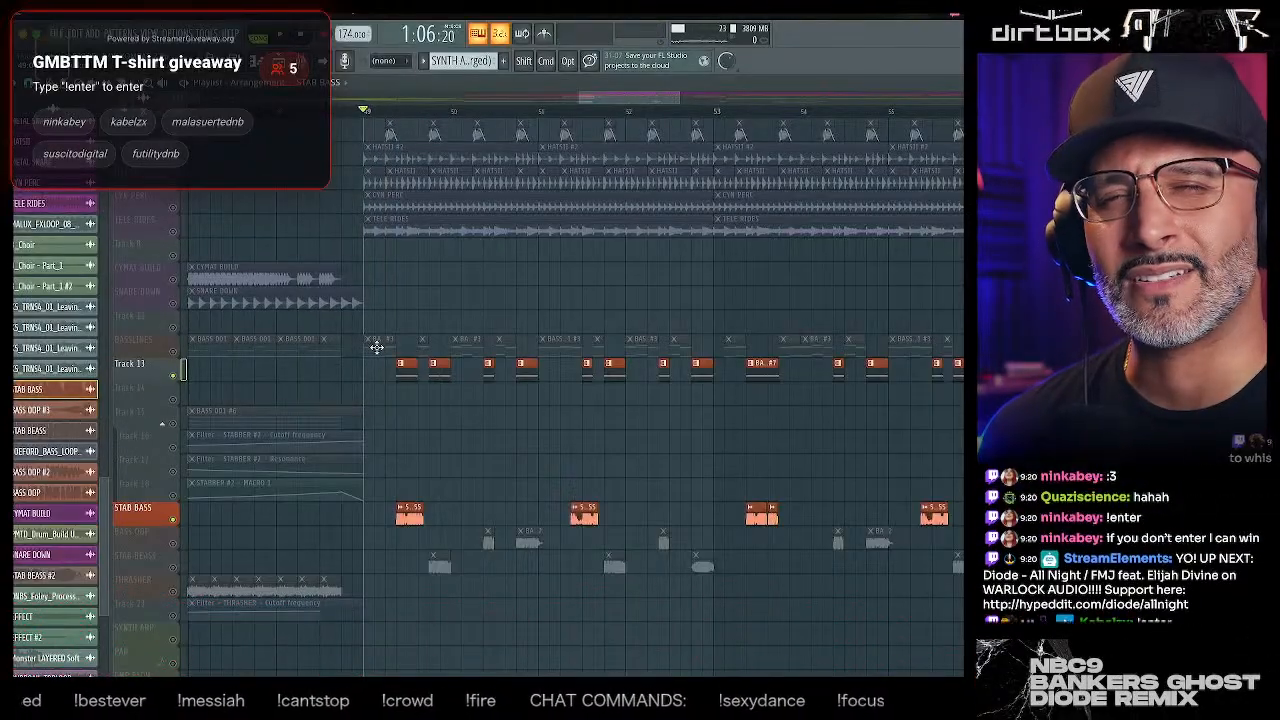
# - Enable the STAB BEASS and BASS OOP tracks and inspect the STAB BEASS clip's channel settings
pyautogui.click(174, 567)
pyautogui.doubleClick(442, 566)
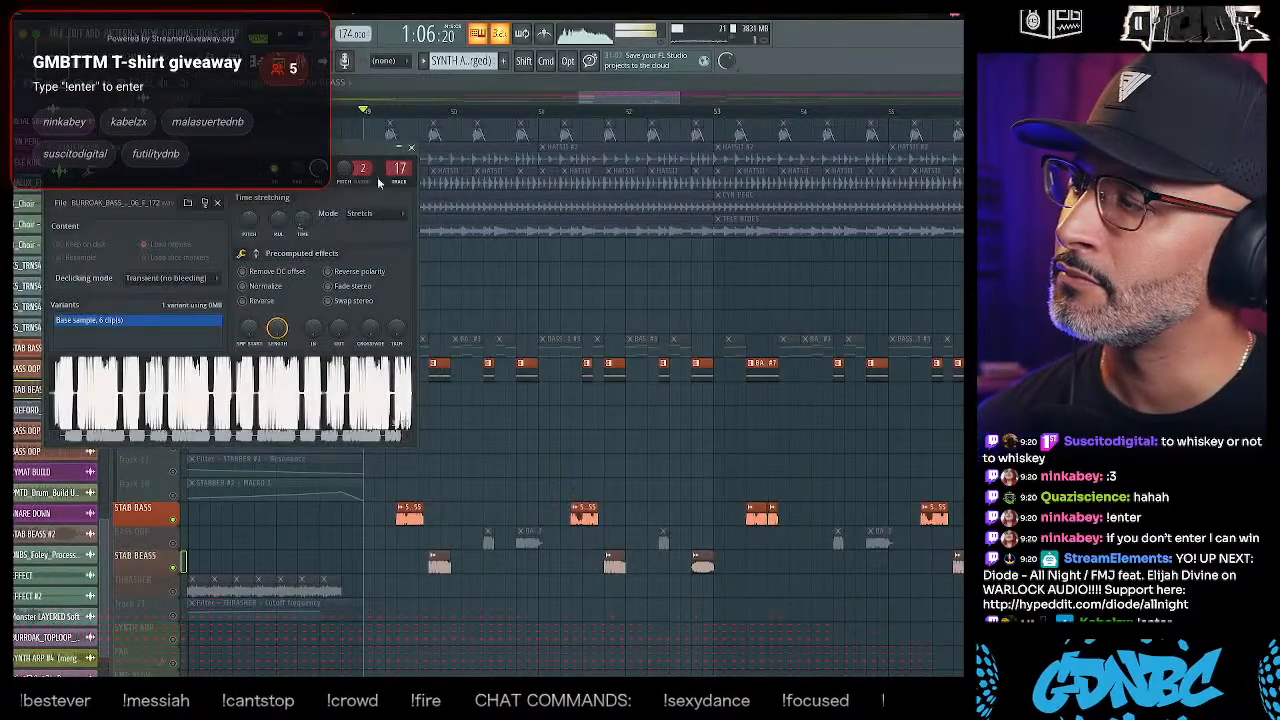
pyautogui.click(410, 148)
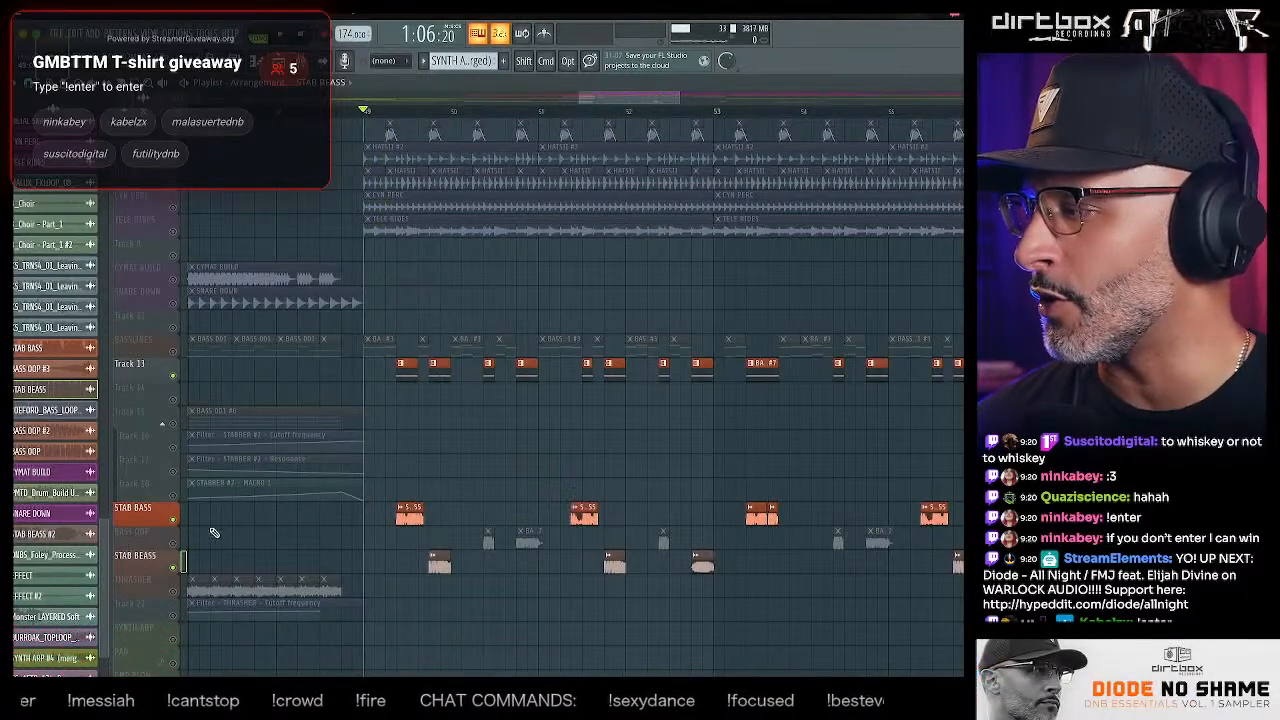
pyautogui.click(176, 543)
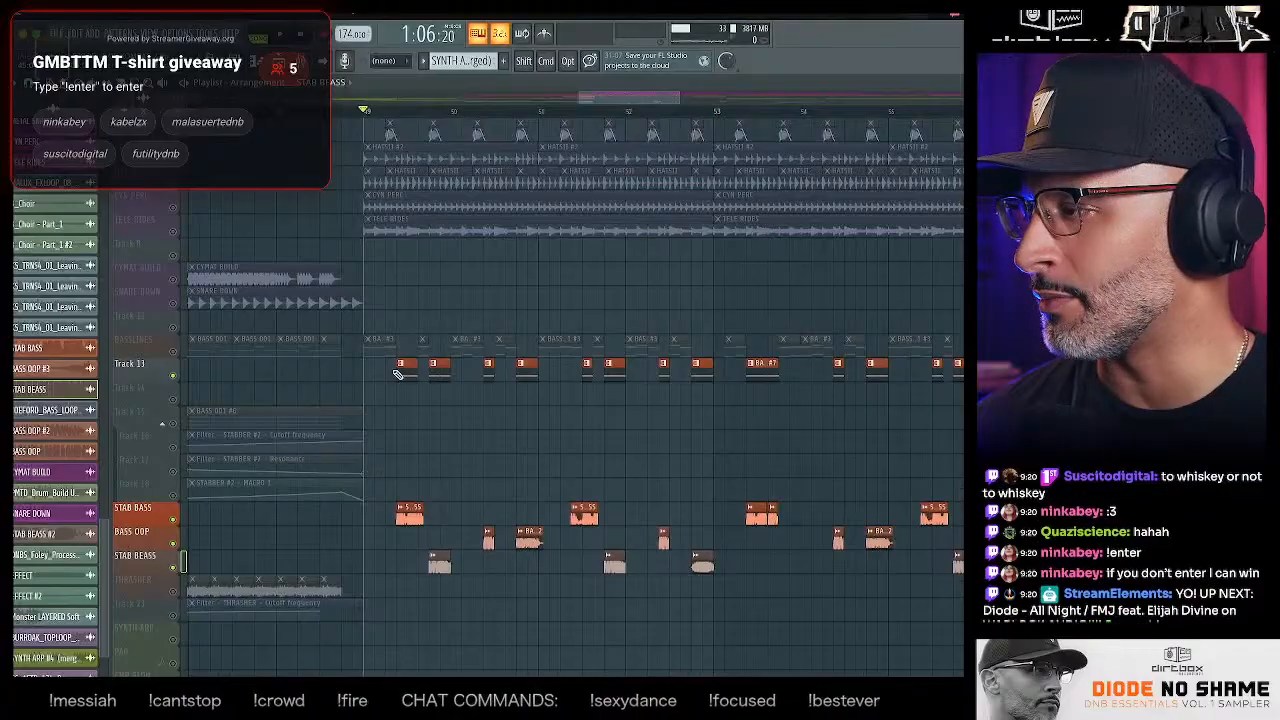
# - Re-enable all playlist tracks and audition the full mix from the first STAB BASS clip after bar 49
pyautogui.click(397, 116)
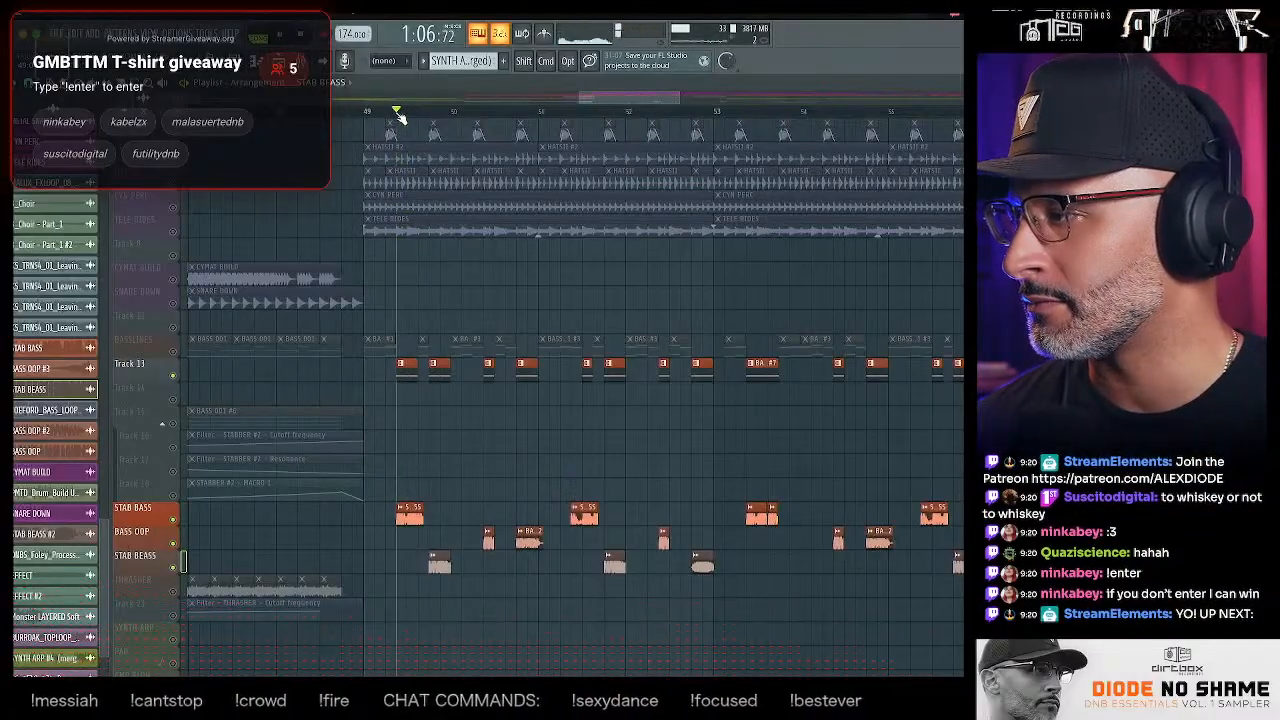
pyautogui.rightClick(173, 375)
pyautogui.rightClick(173, 375)
pyautogui.press('space')
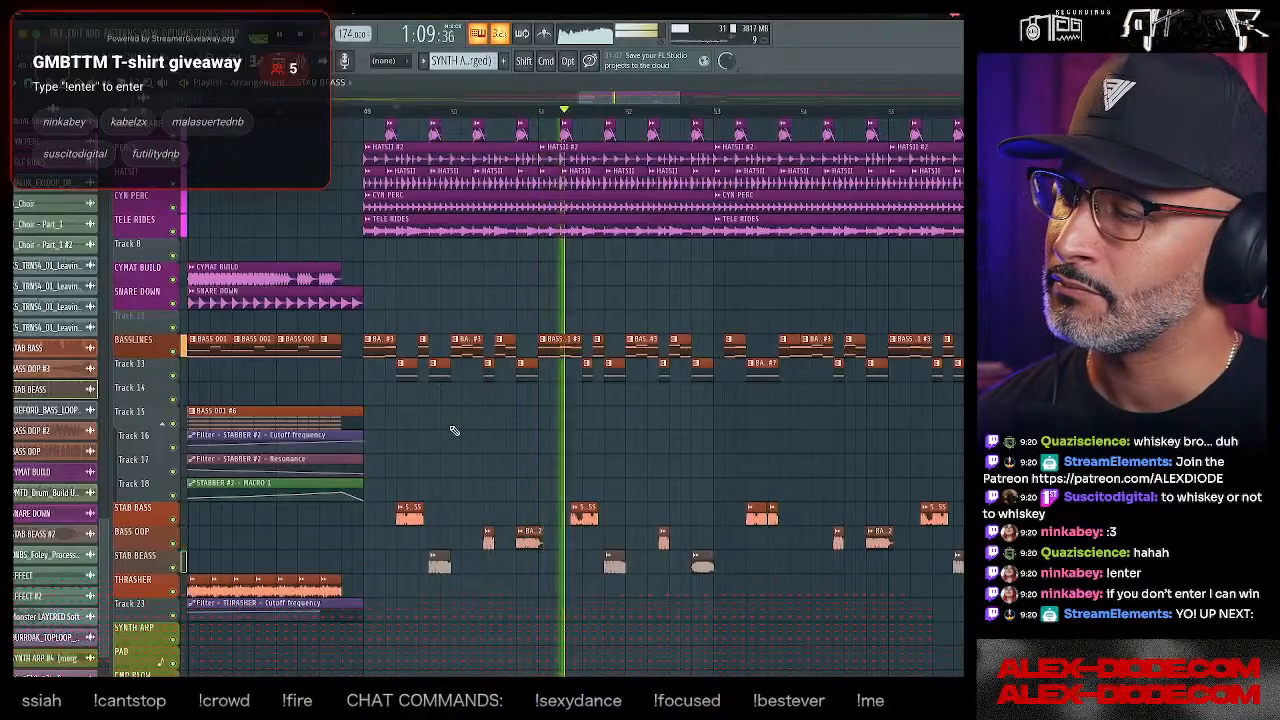
pyautogui.press('space')
# - Audition the BASS OOP track on its own from its second clip, restore all tracks, and inspect that clip's channel settings
pyautogui.click(518, 112)
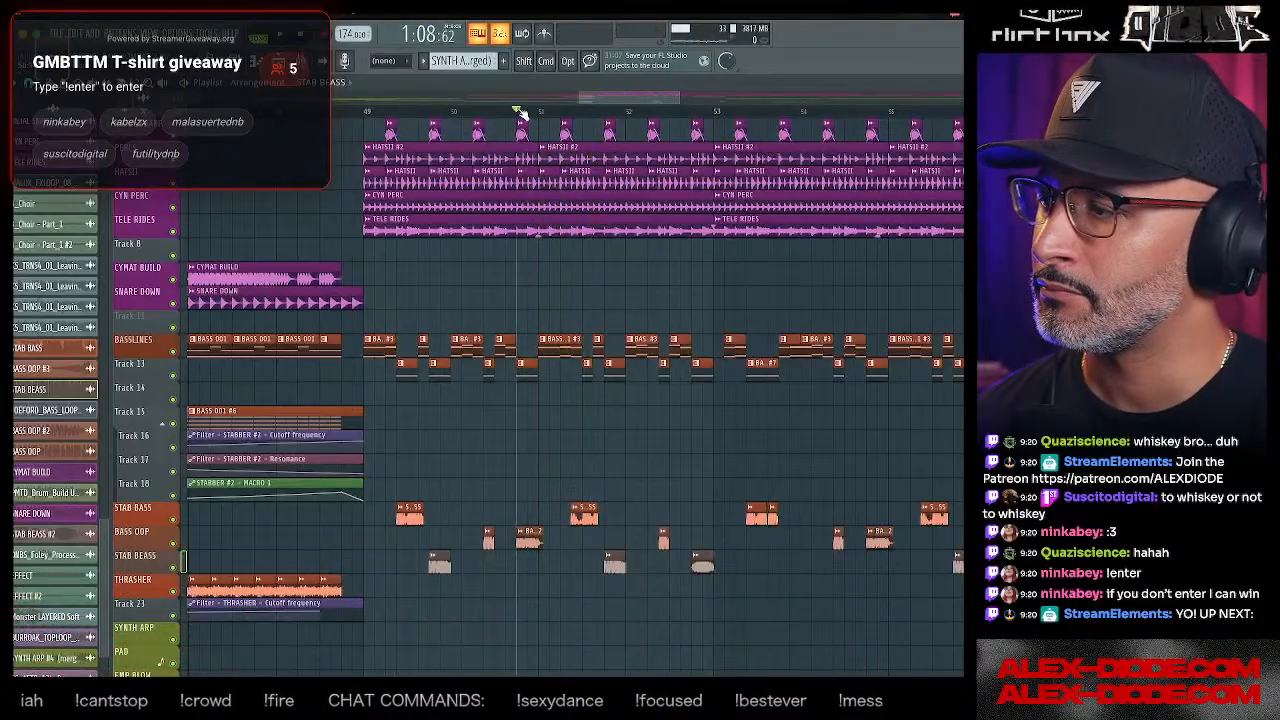
pyautogui.rightClick(174, 544)
pyautogui.press('space')
pyautogui.press('space')
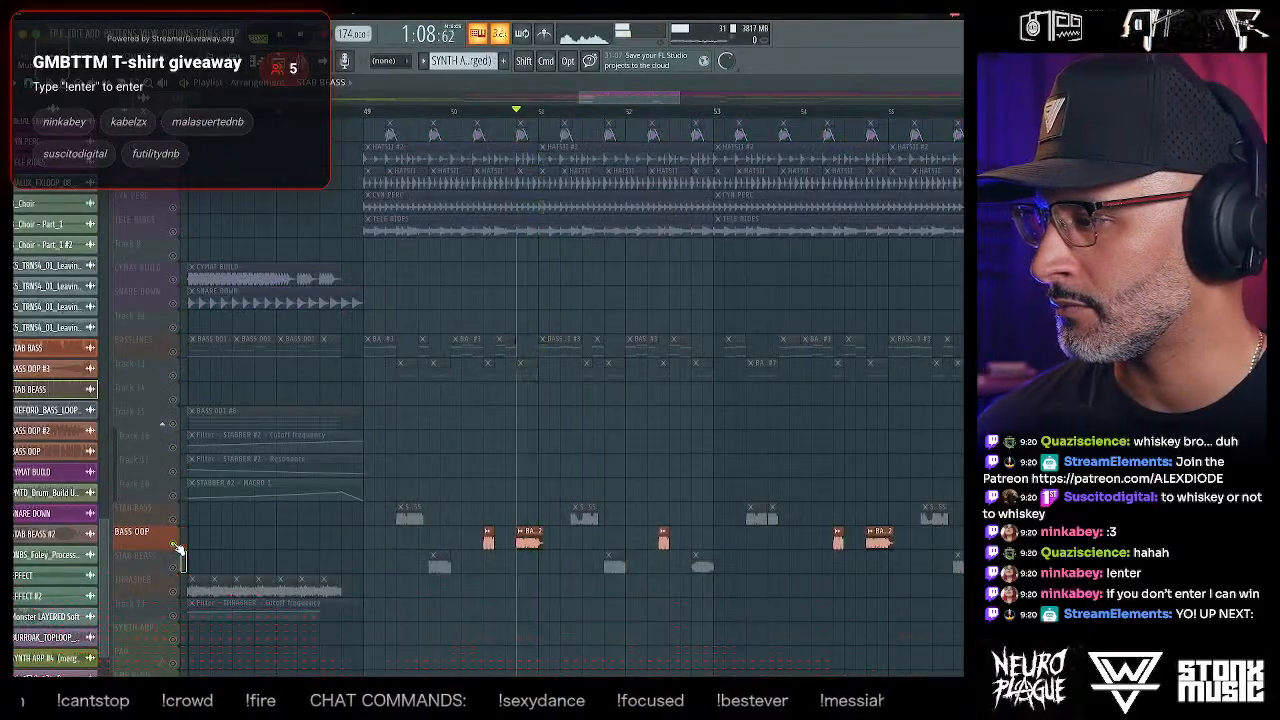
pyautogui.rightClick(175, 546)
pyautogui.scroll(-2, 520, 485)
pyautogui.doubleClick(528, 490)
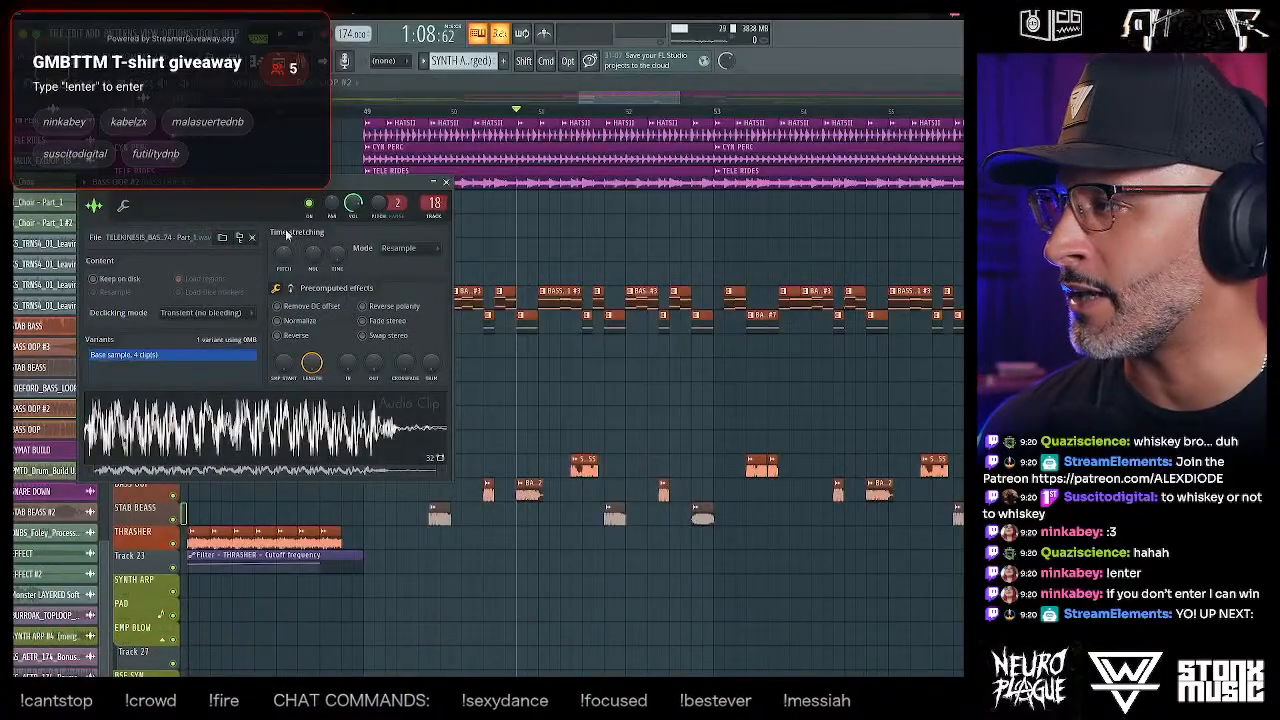
pyautogui.click(447, 183)
# - Look over the arrangement from the intro through the drop and audition the drop from bar 49 with all tracks enabled
pyautogui.scroll(-10, 457, 249)
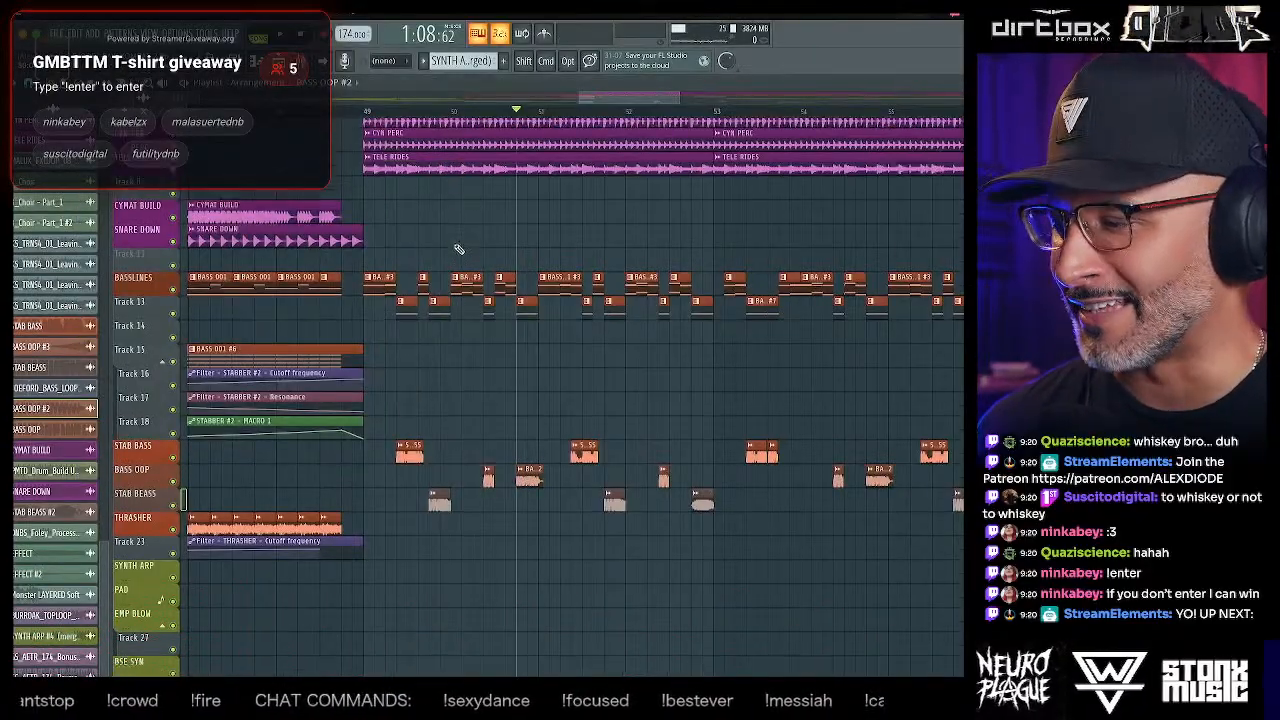
pyautogui.moveTo(580, 93); pyautogui.dragTo(195, 95)
pyautogui.scroll(9, 470, 194)
pyautogui.scroll(-4, 491, 197)
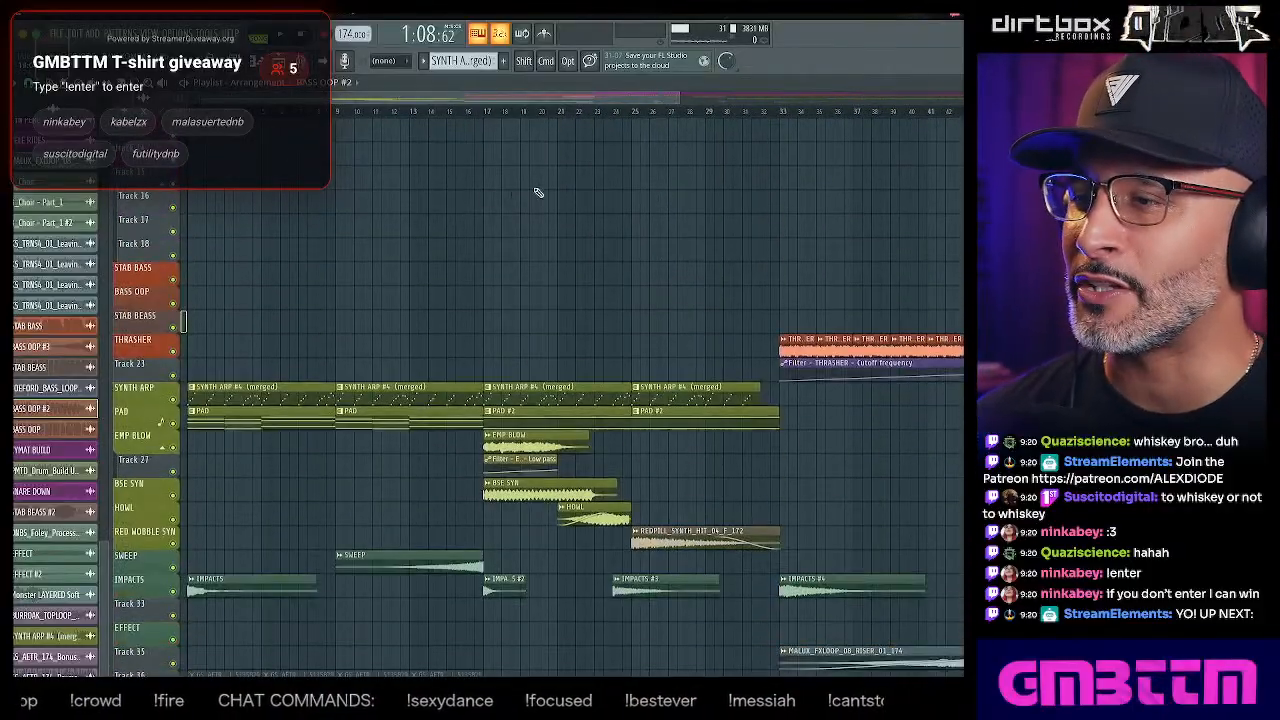
pyautogui.moveTo(595, 96); pyautogui.dragTo(801, 106)
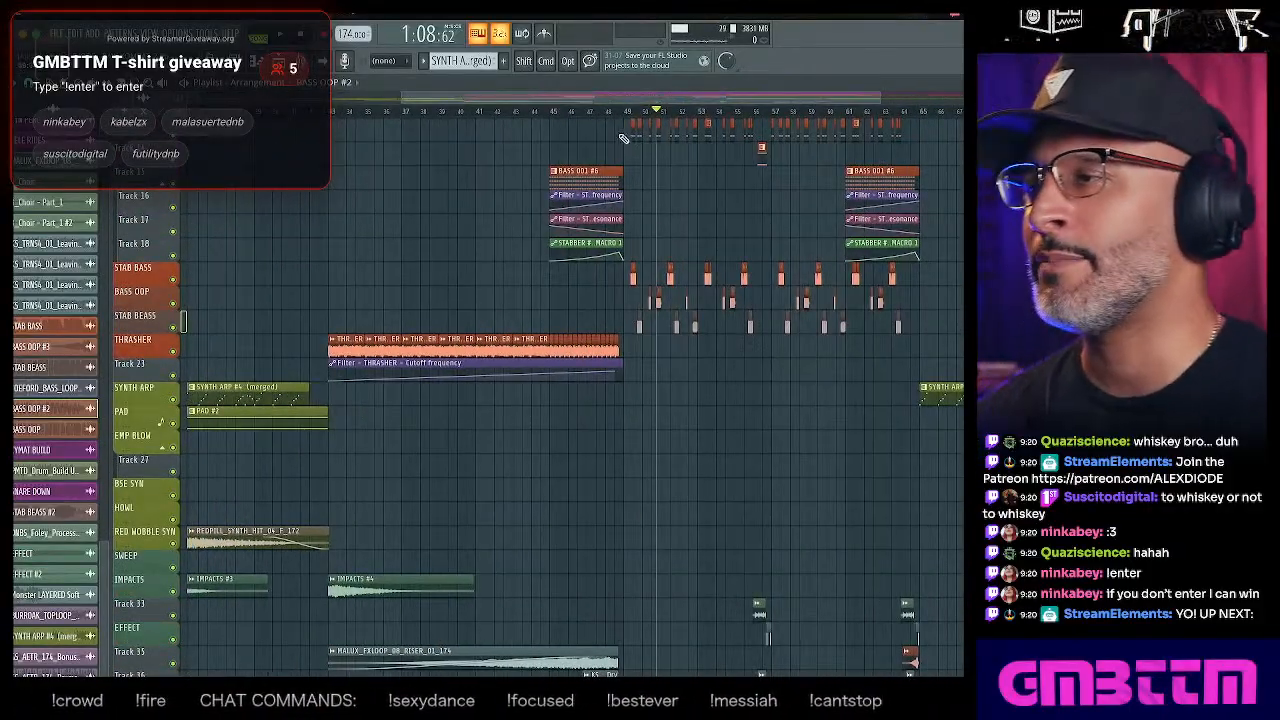
pyautogui.moveTo(583, 102); pyautogui.dragTo(671, 104)
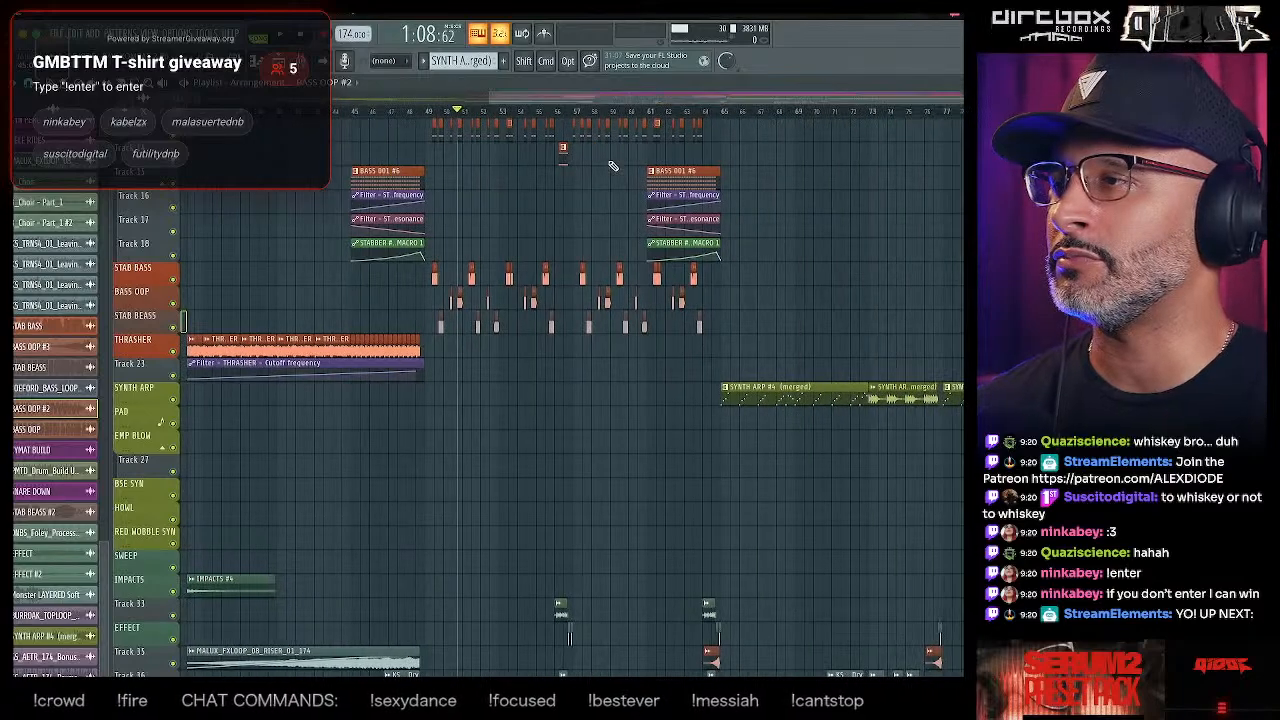
pyautogui.click(432, 113)
pyautogui.press('space')
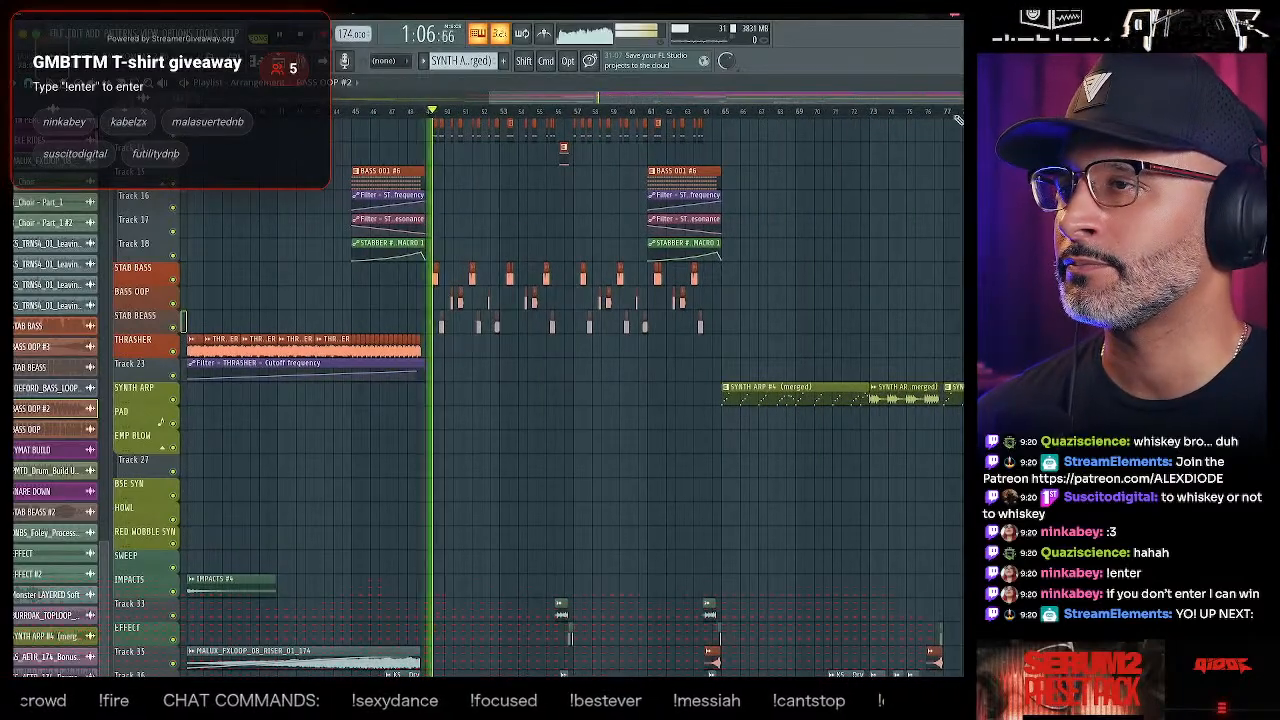
pyautogui.moveTo(906, 101); pyautogui.dragTo(791, 103)
pyautogui.scroll(6, 657, 191)
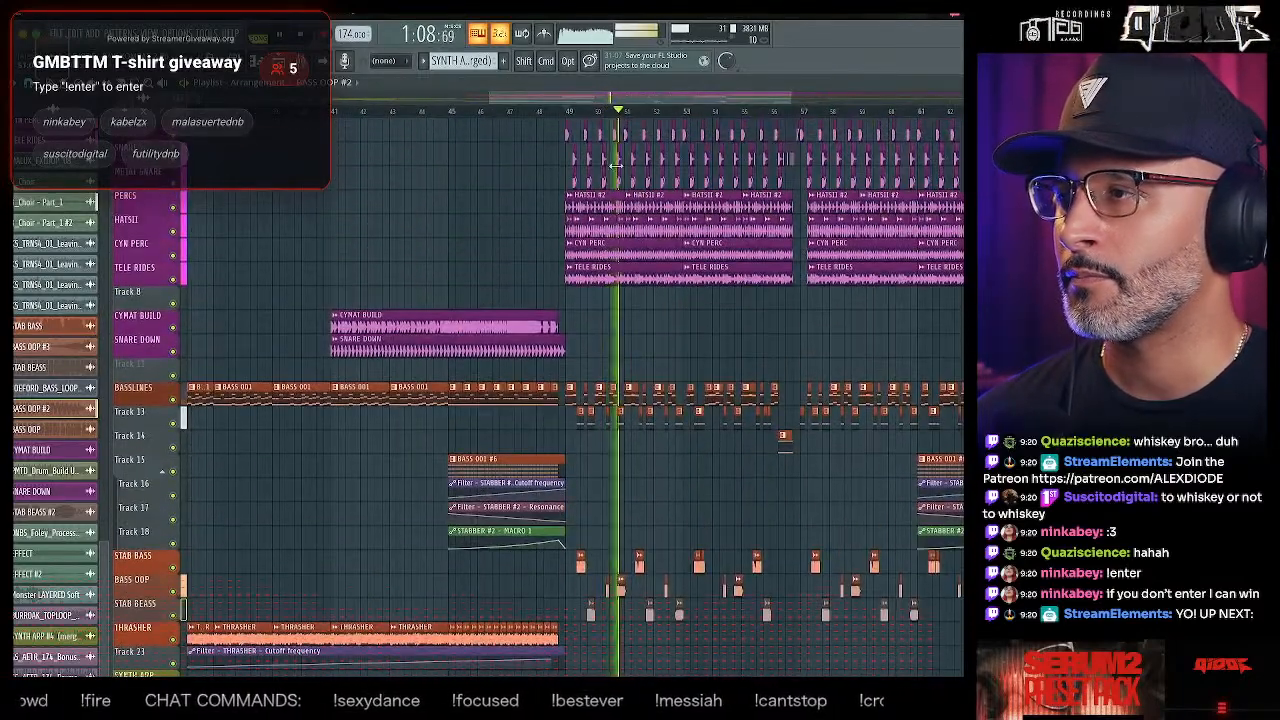
pyautogui.press('space')
# - Select the timeline range from bar 49 to bar 57 covering the first half of the drop
pyautogui.moveTo(566, 112); pyautogui.dragTo(727, 127)
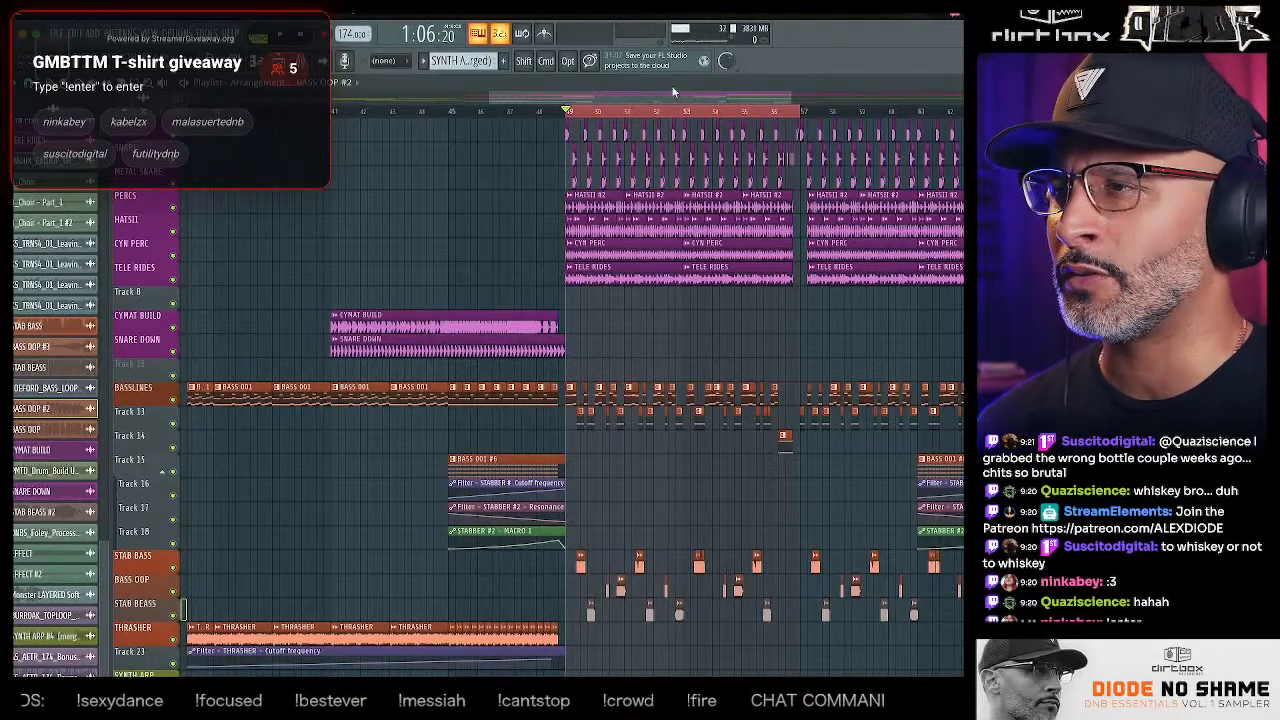
pyautogui.scroll(4, 673, 92)
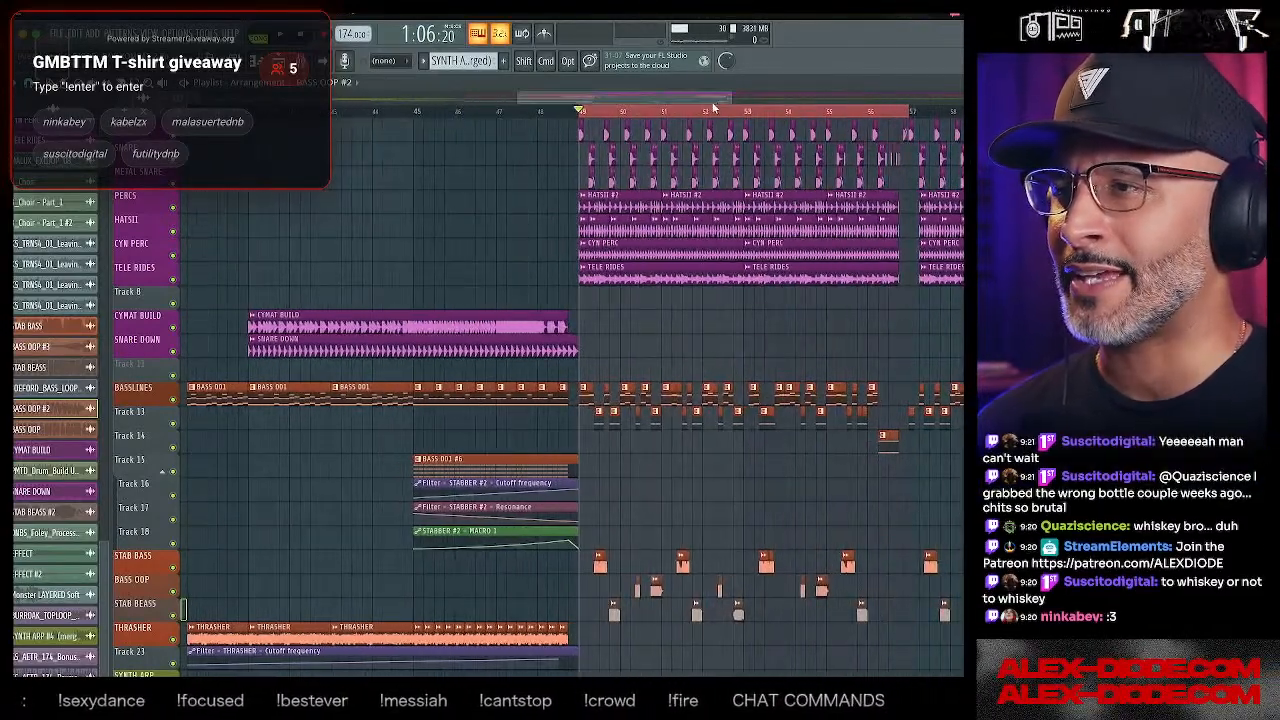
pyautogui.moveTo(713, 107); pyautogui.dragTo(724, 107)
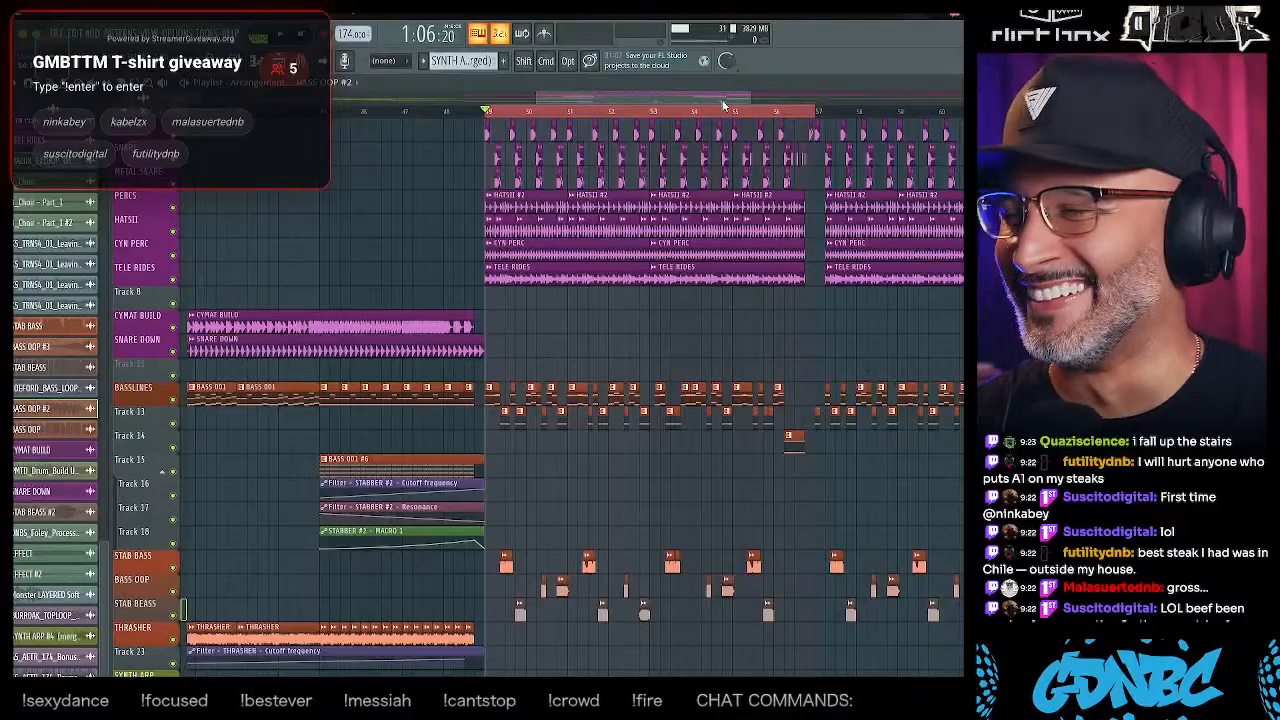
pyautogui.moveTo(568, 97); pyautogui.dragTo(583, 106)
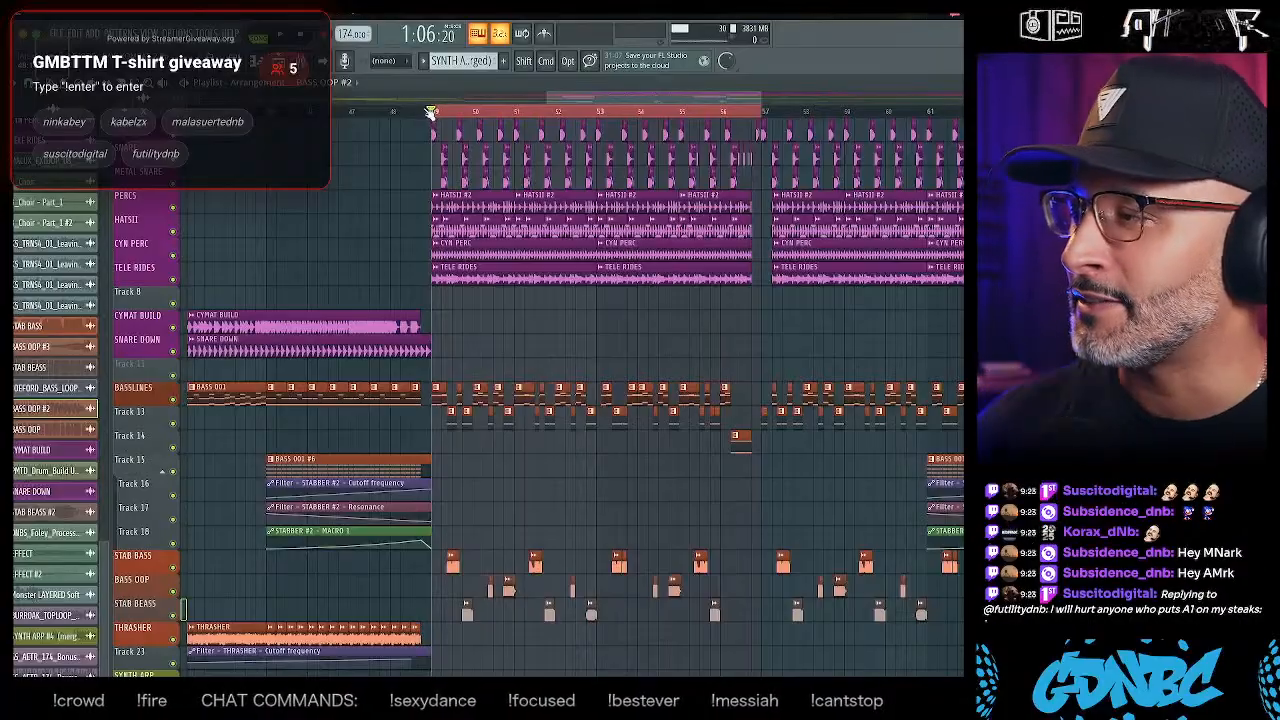
pyautogui.moveTo(702, 97); pyautogui.dragTo(735, 97)
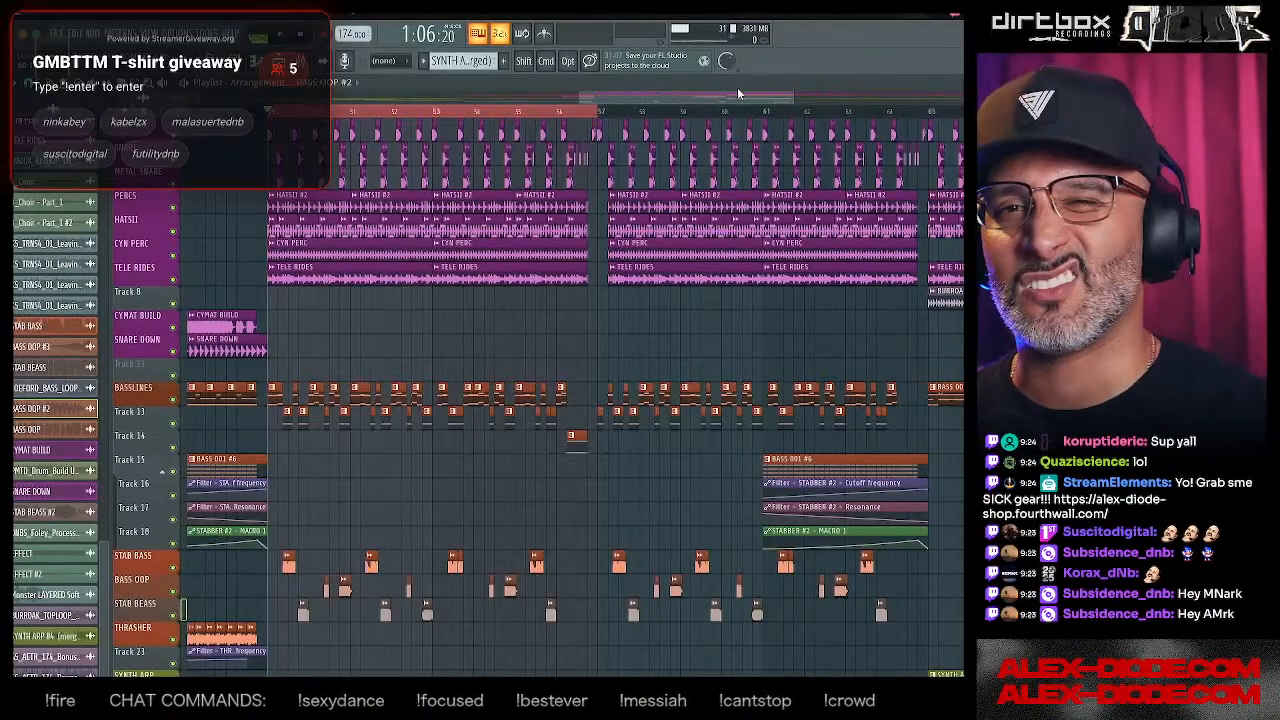
# - Audition the drop from bar 49 with the full mix and with only the drum tracks through TELE RIDES enabled
pyautogui.moveTo(792, 99); pyautogui.dragTo(674, 97)
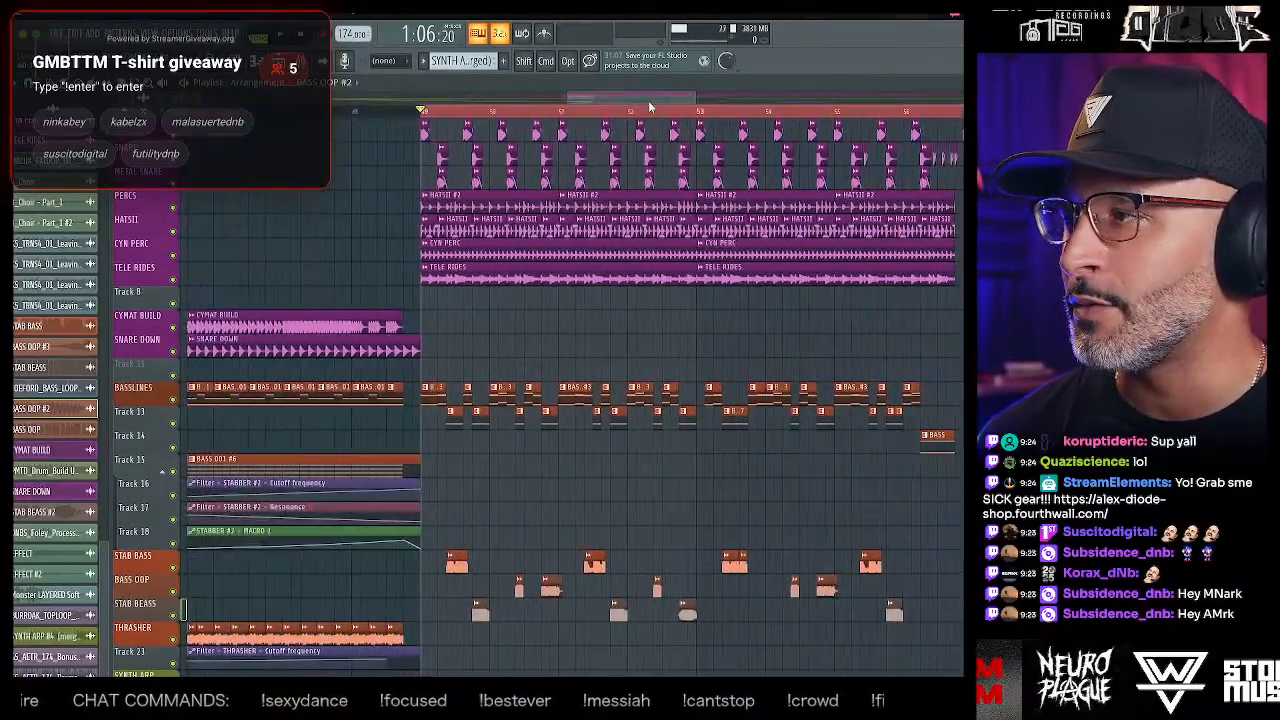
pyautogui.press('space')
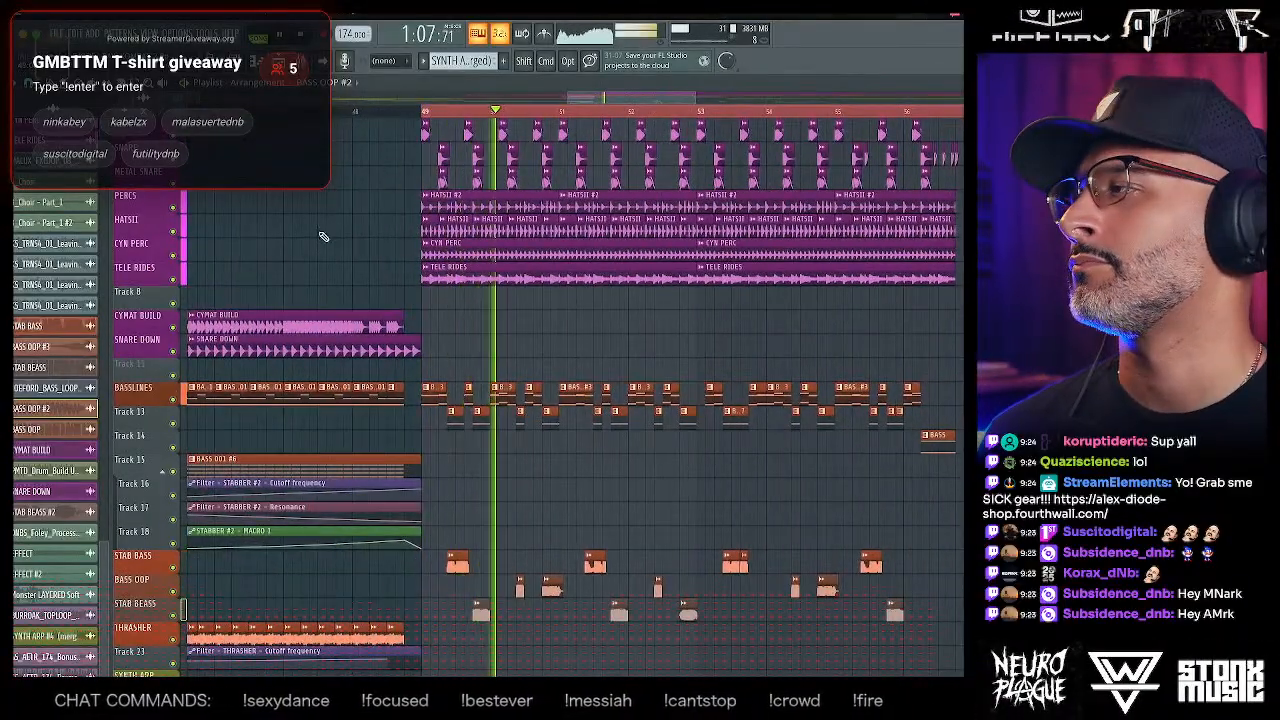
pyautogui.press('space')
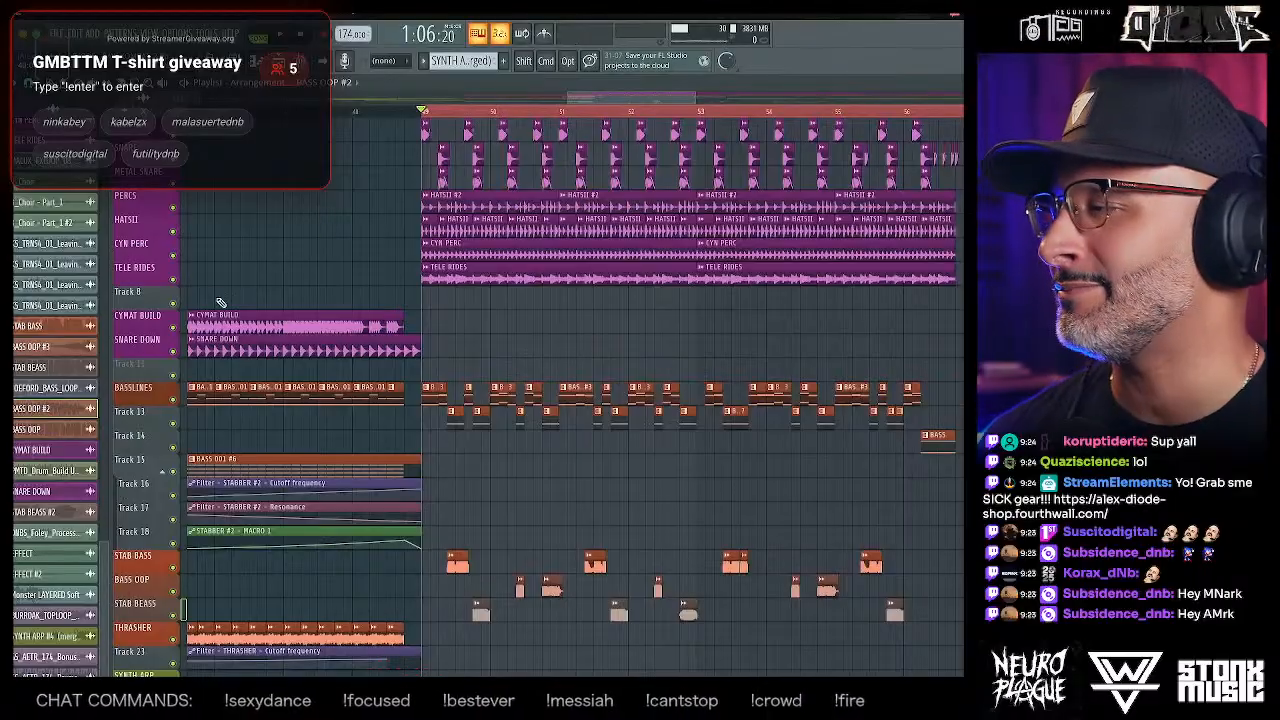
pyautogui.click(176, 279)
pyautogui.click(181, 280)
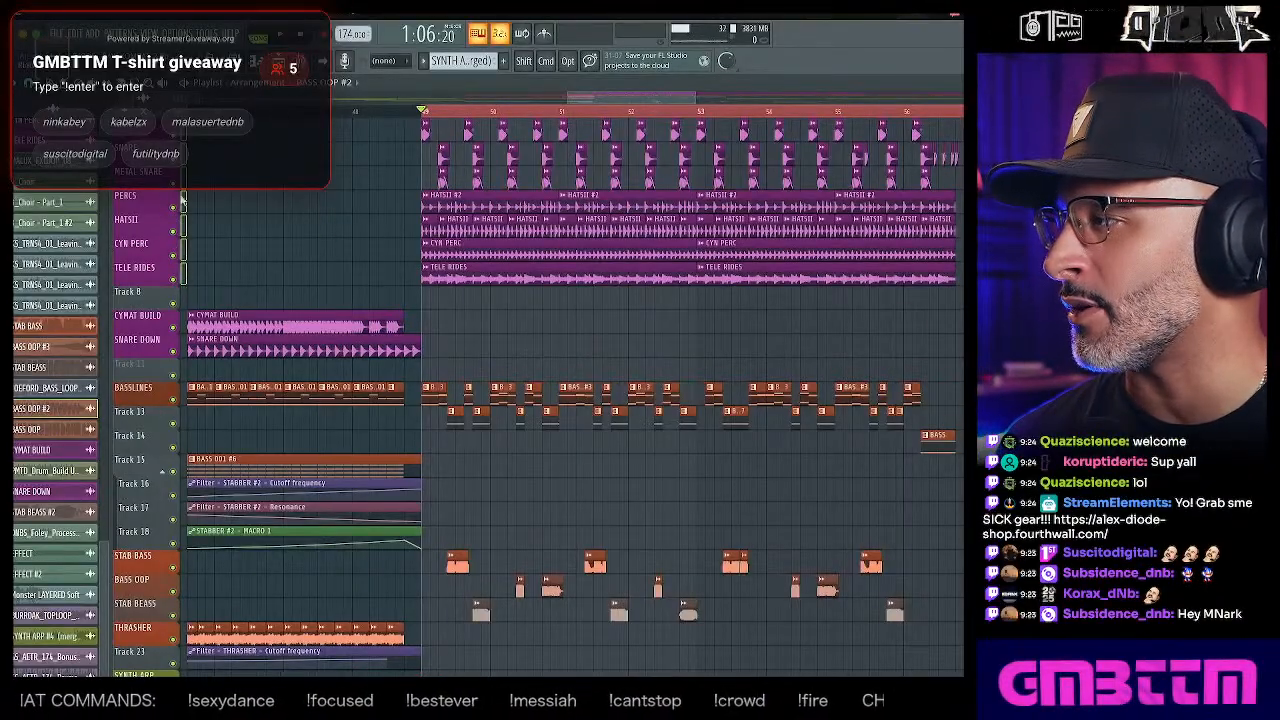
pyautogui.rightClick(176, 159)
pyautogui.press('space')
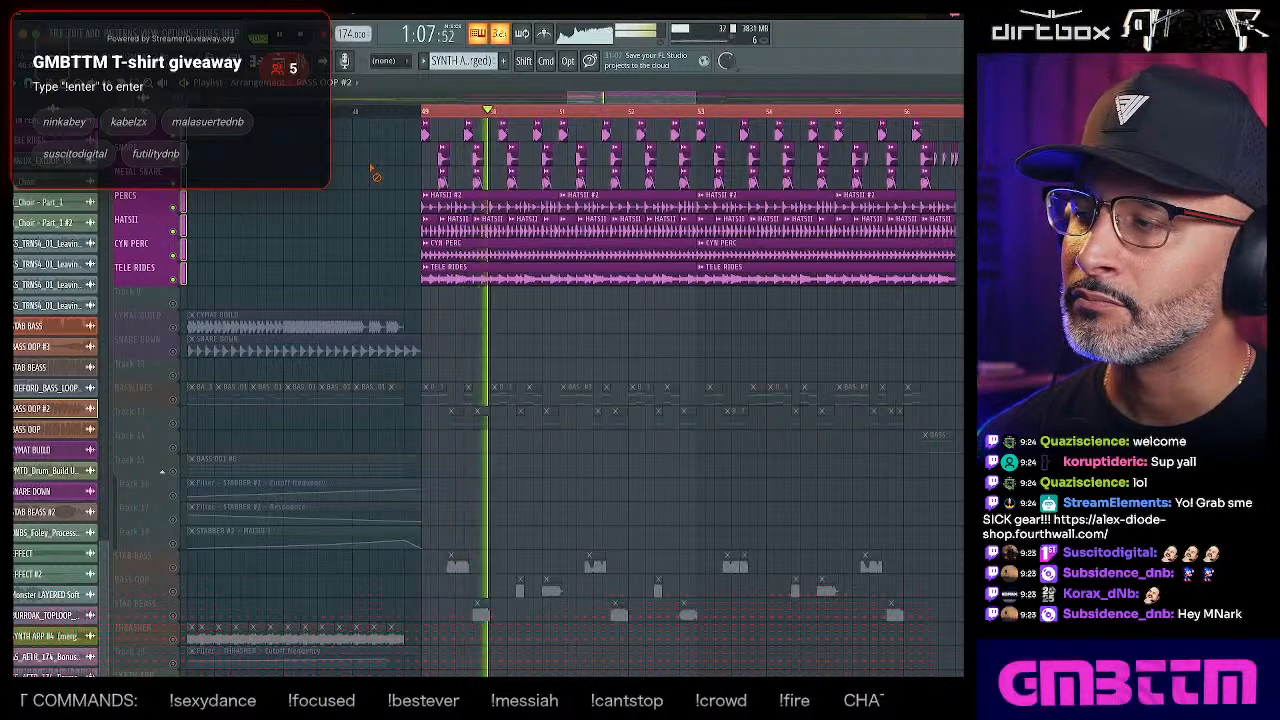
pyautogui.press('space')
# - Look through the drum inserts in the mixer and rename Insert 22 as DRUMS OUT
pyautogui.press('F9')
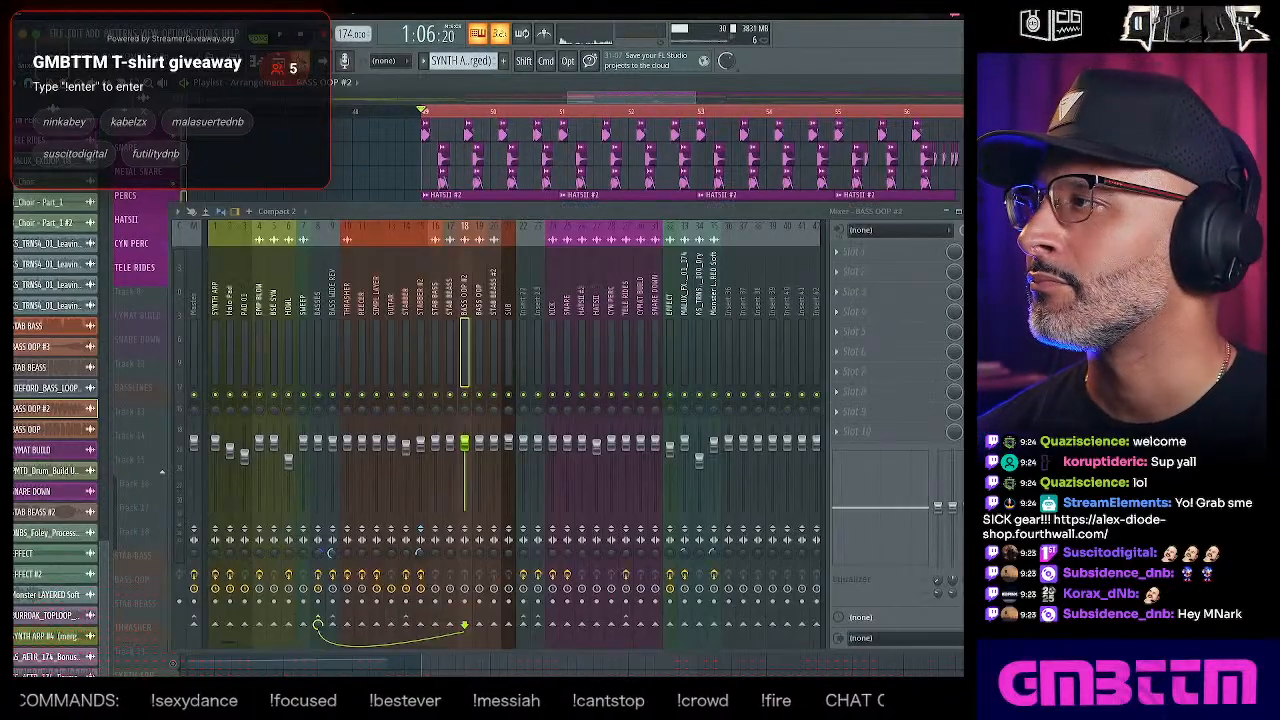
pyautogui.click(536, 312)
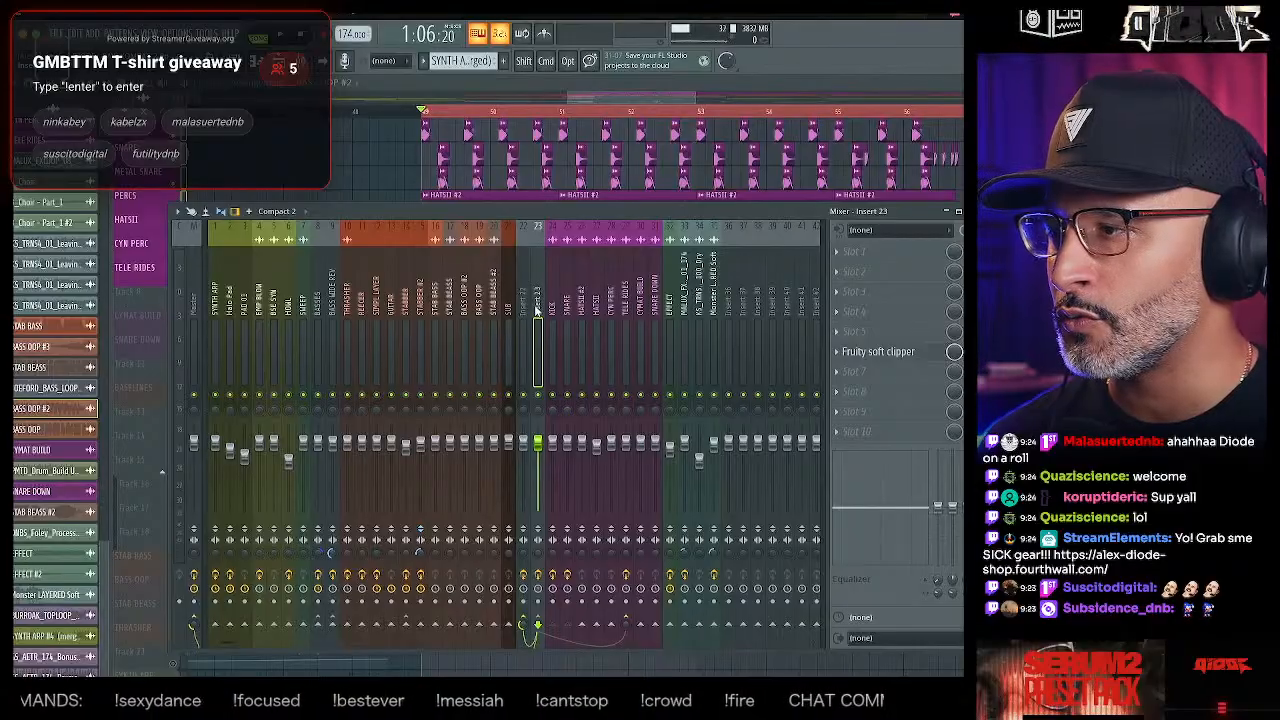
pyautogui.click(551, 308)
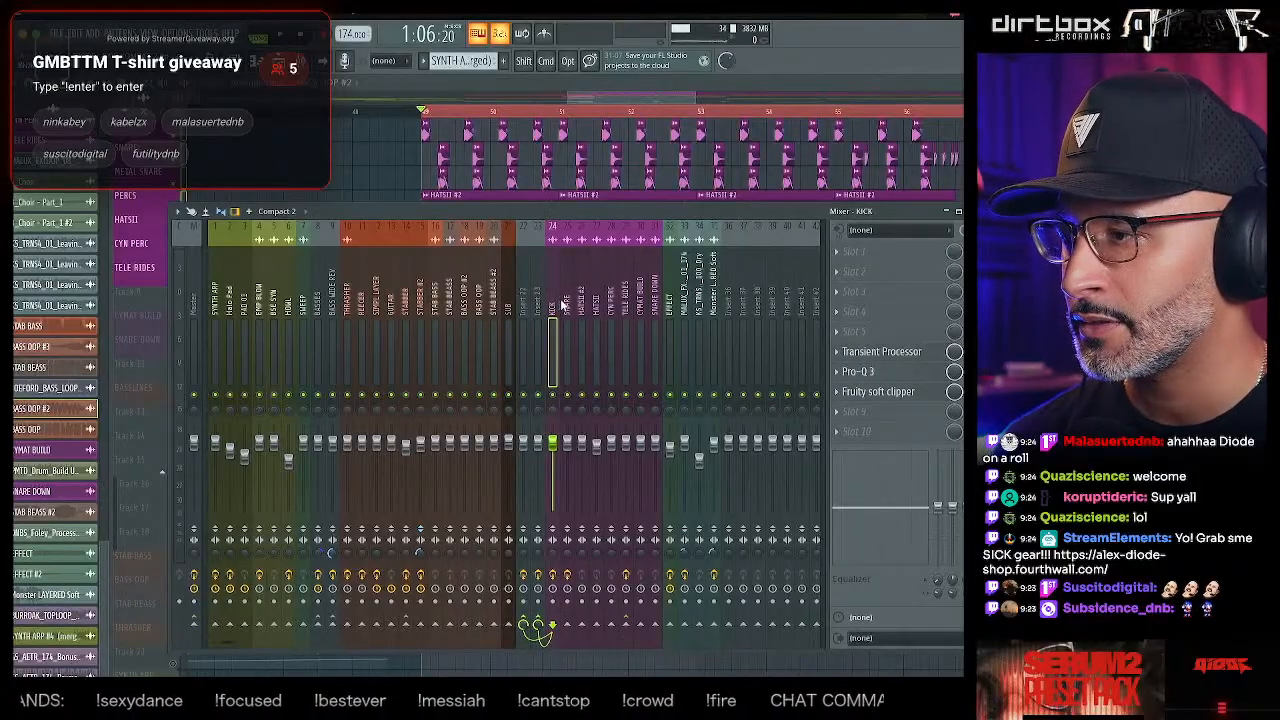
pyautogui.click(582, 306)
pyautogui.click(521, 300)
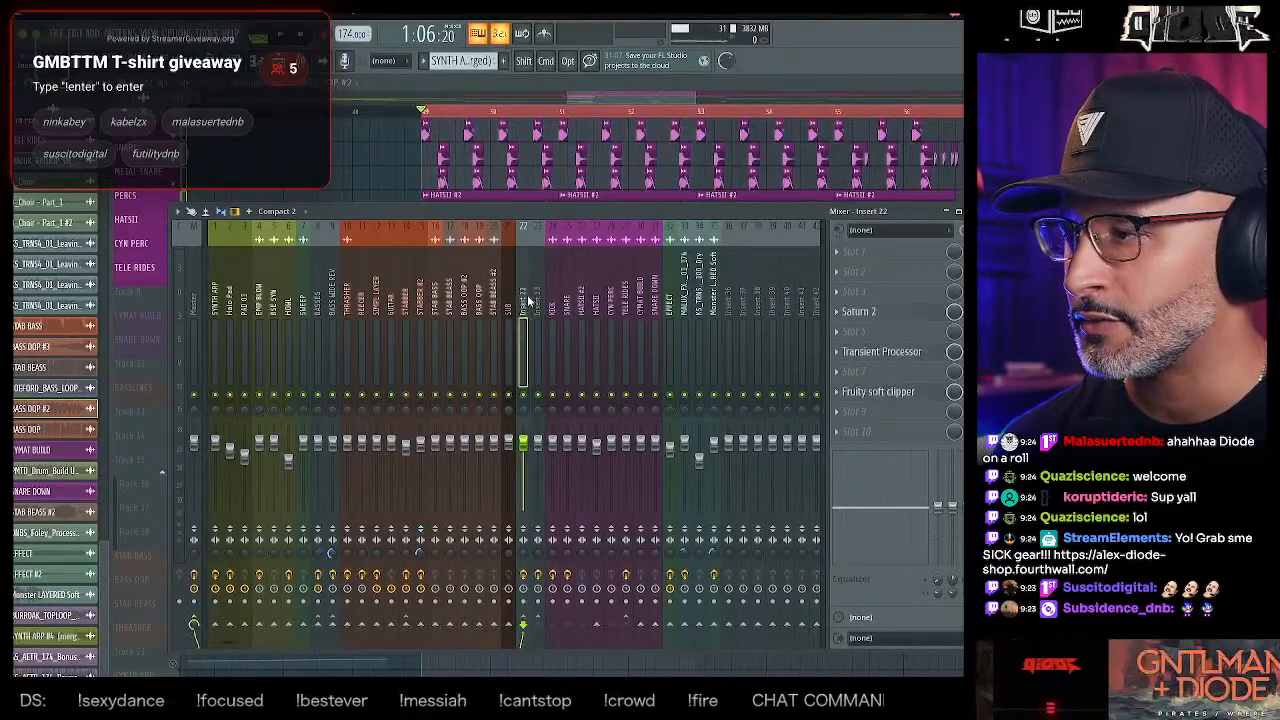
pyautogui.press('F2')
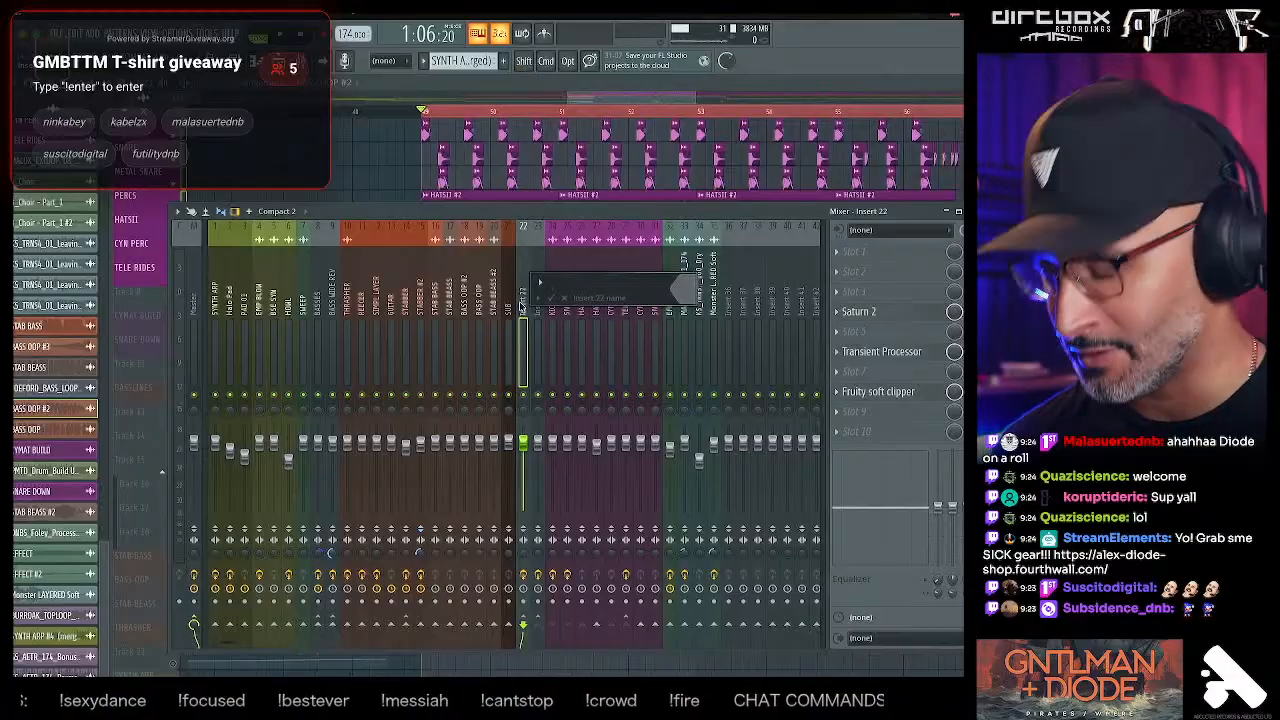
pyautogui.write('drums')
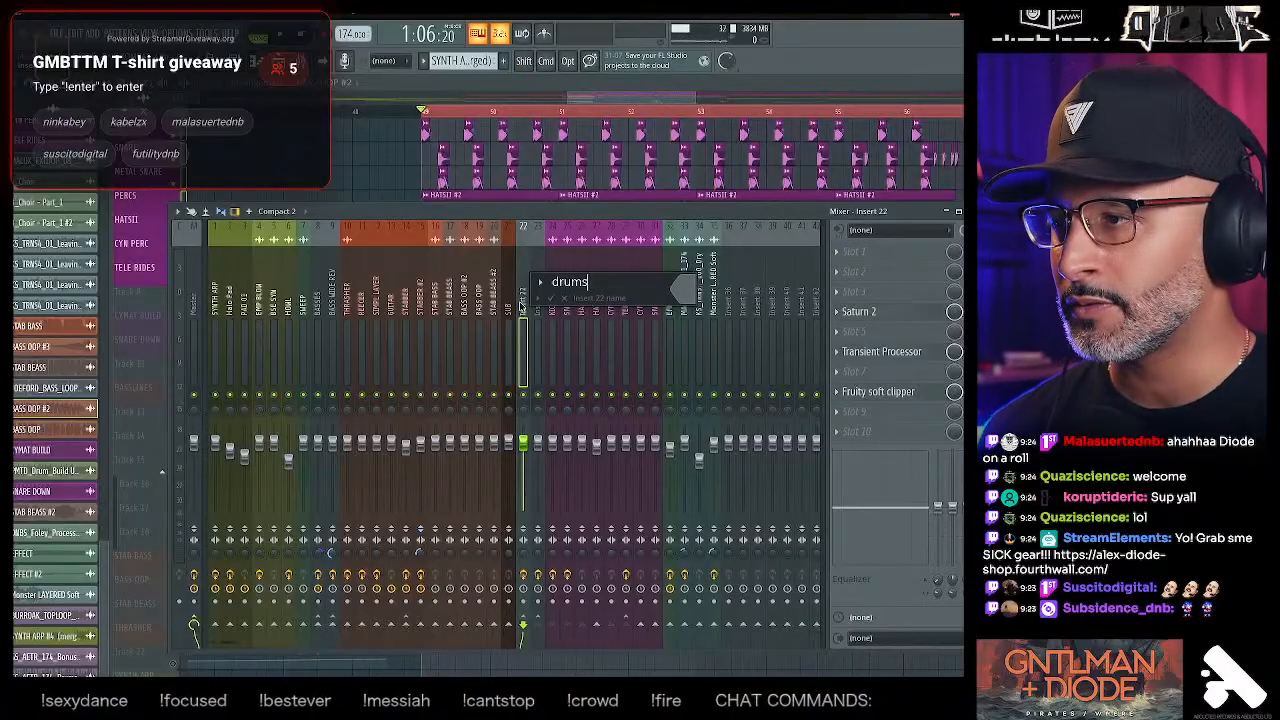
pyautogui.press('BackSpace')
pyautogui.press('BackSpace')
pyautogui.press('BackSpace')
pyautogui.press('BackSpace')
pyautogui.press('BackSpace')
pyautogui.write('DRUMS OUT')
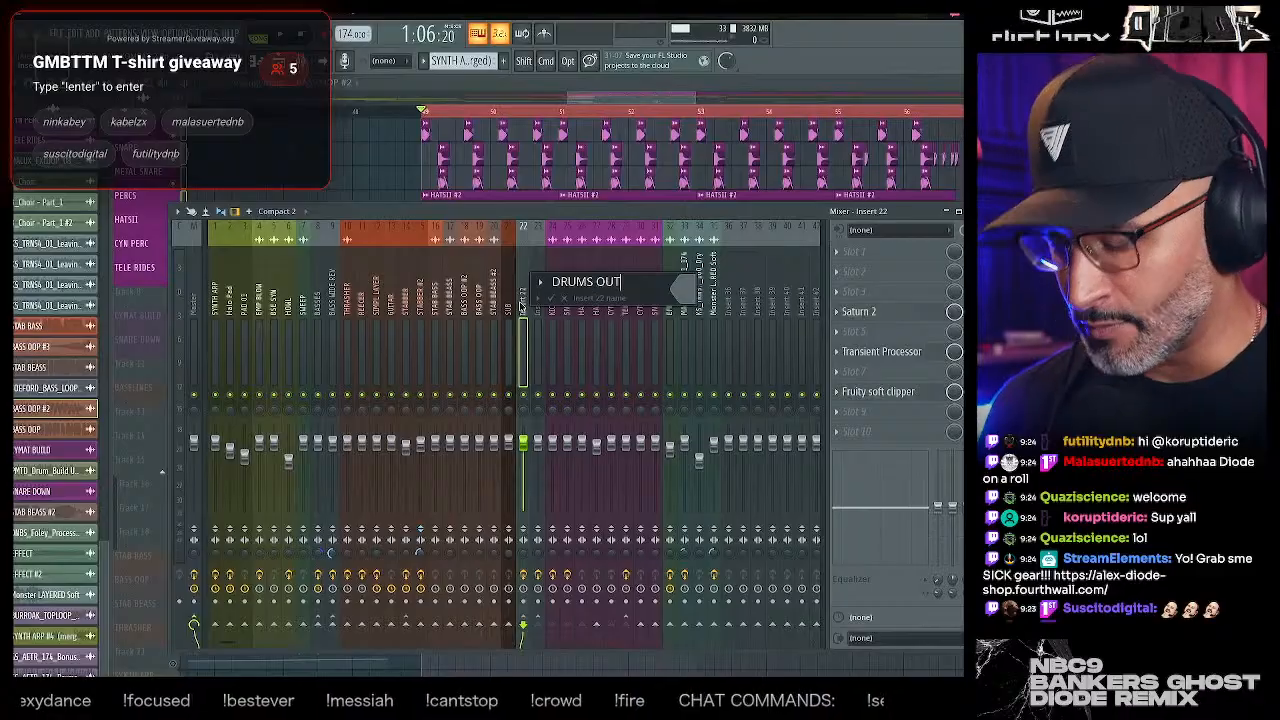
pyautogui.press('Return')
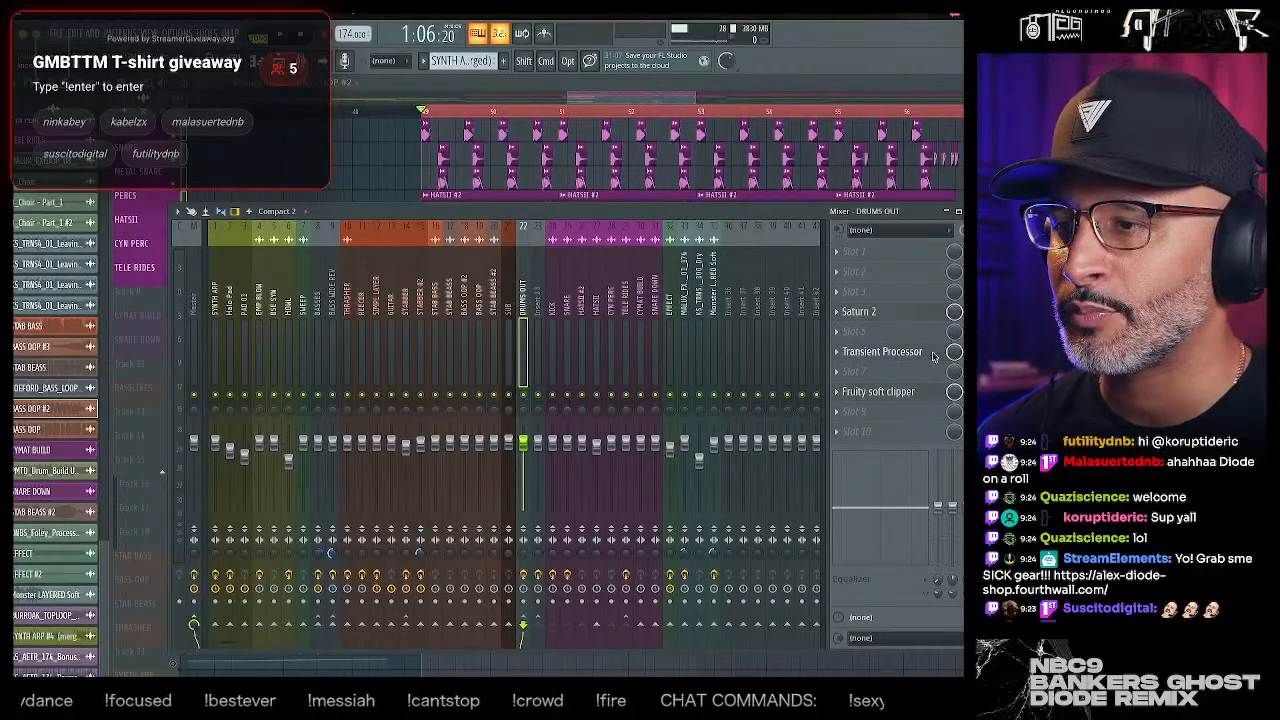
# - Delete the Transient Processor from the DRUMS OUT effect chain
pyautogui.rightClick(860, 352)
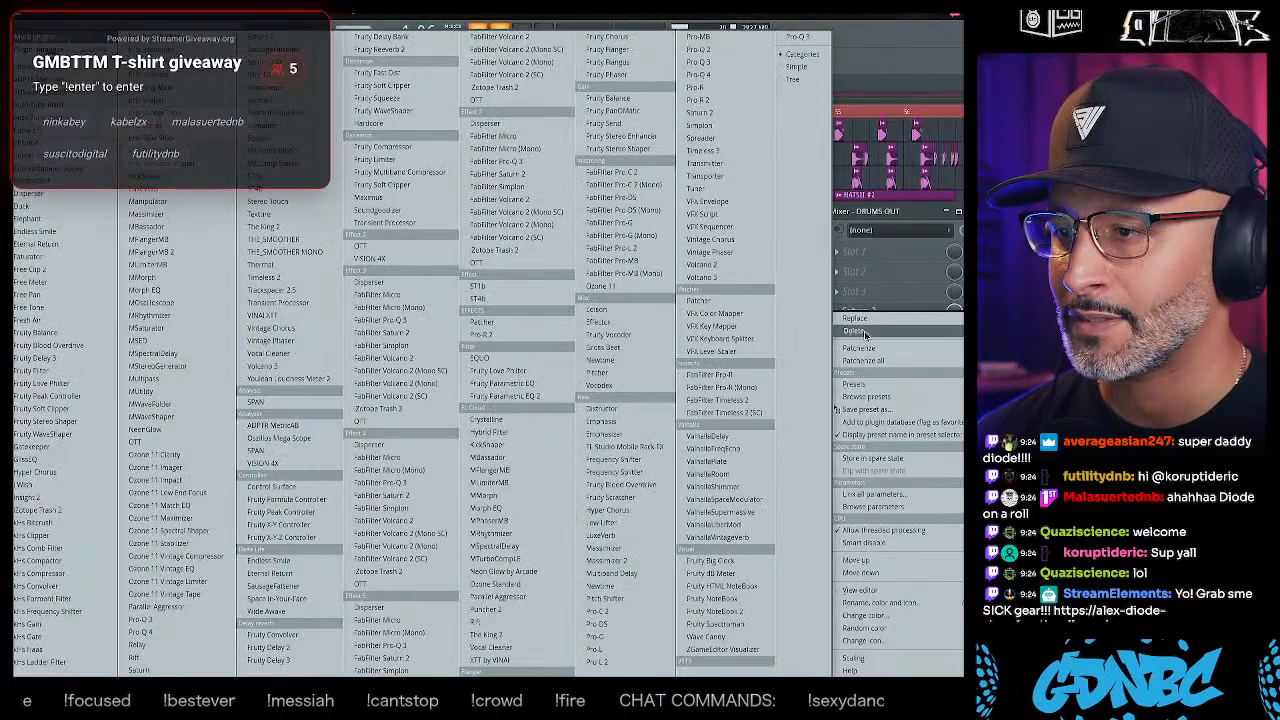
pyautogui.click(855, 330)
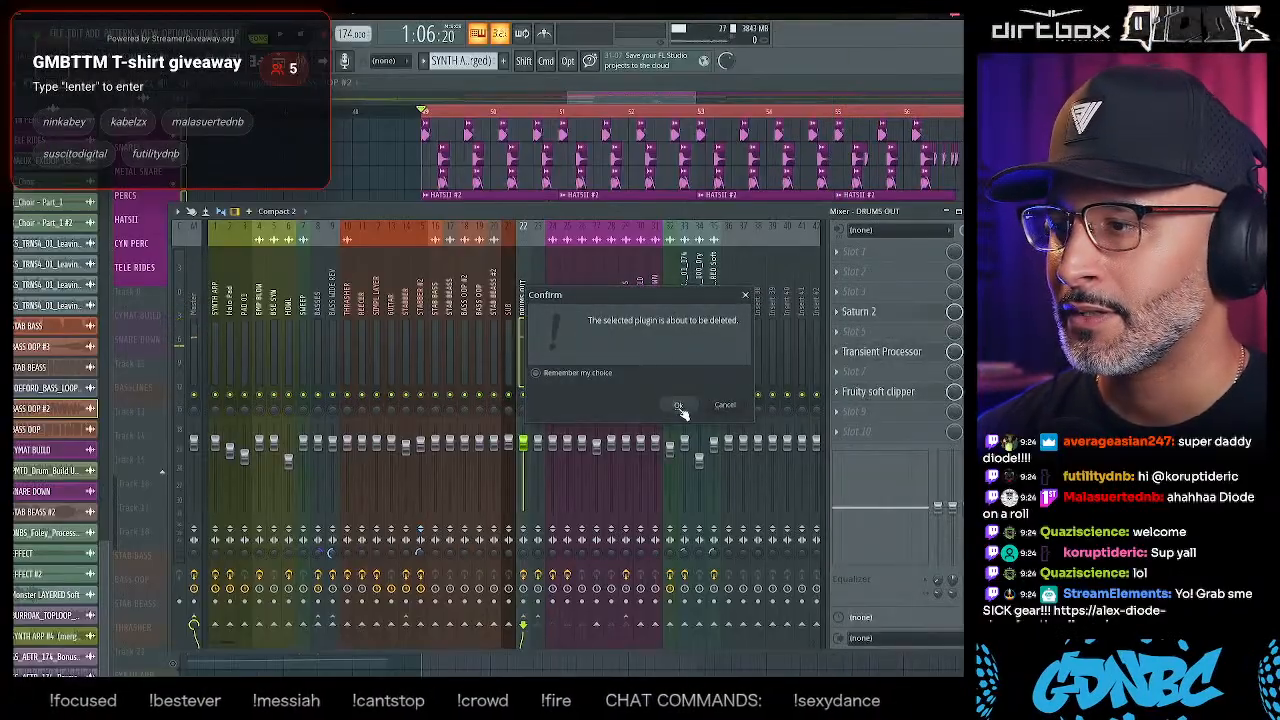
pyautogui.click(678, 404)
pyautogui.click(862, 330)
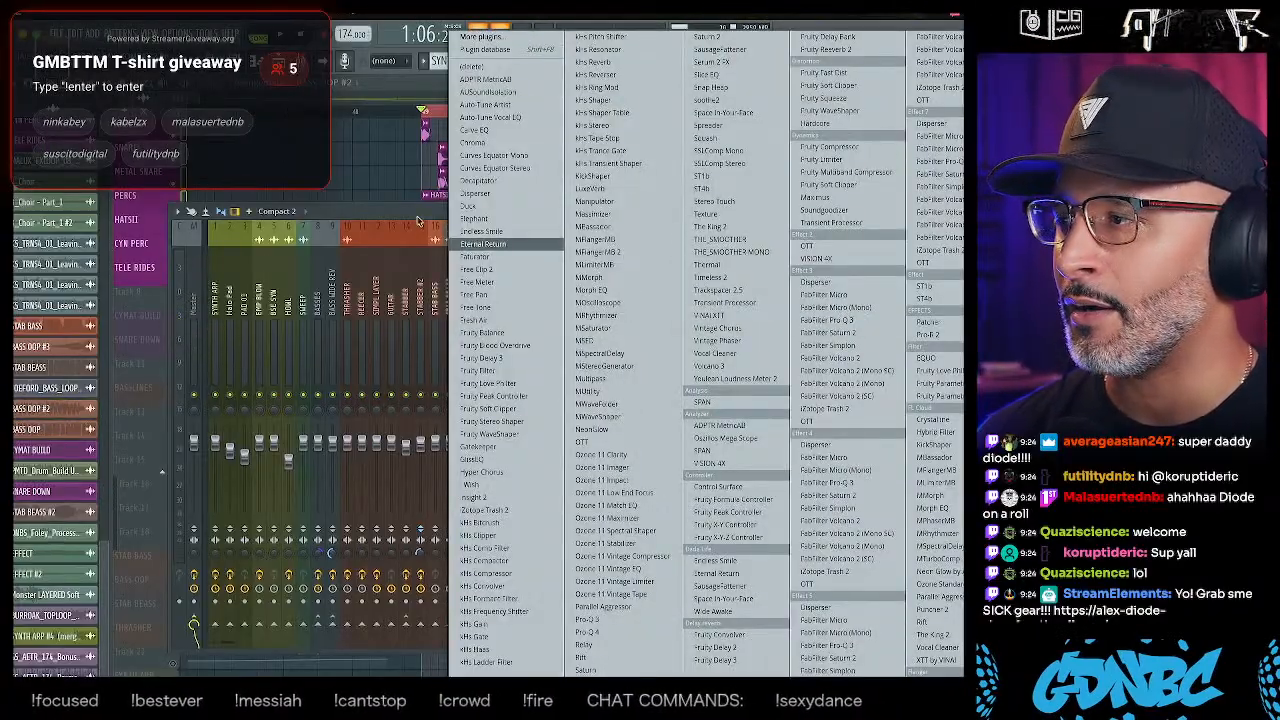
pyautogui.click(828, 332)
# - Lower the drive of both Saturn 2 bands on DRUMS OUT and set its output gain to 0 dB while auditioning the drums
pyautogui.press('space')
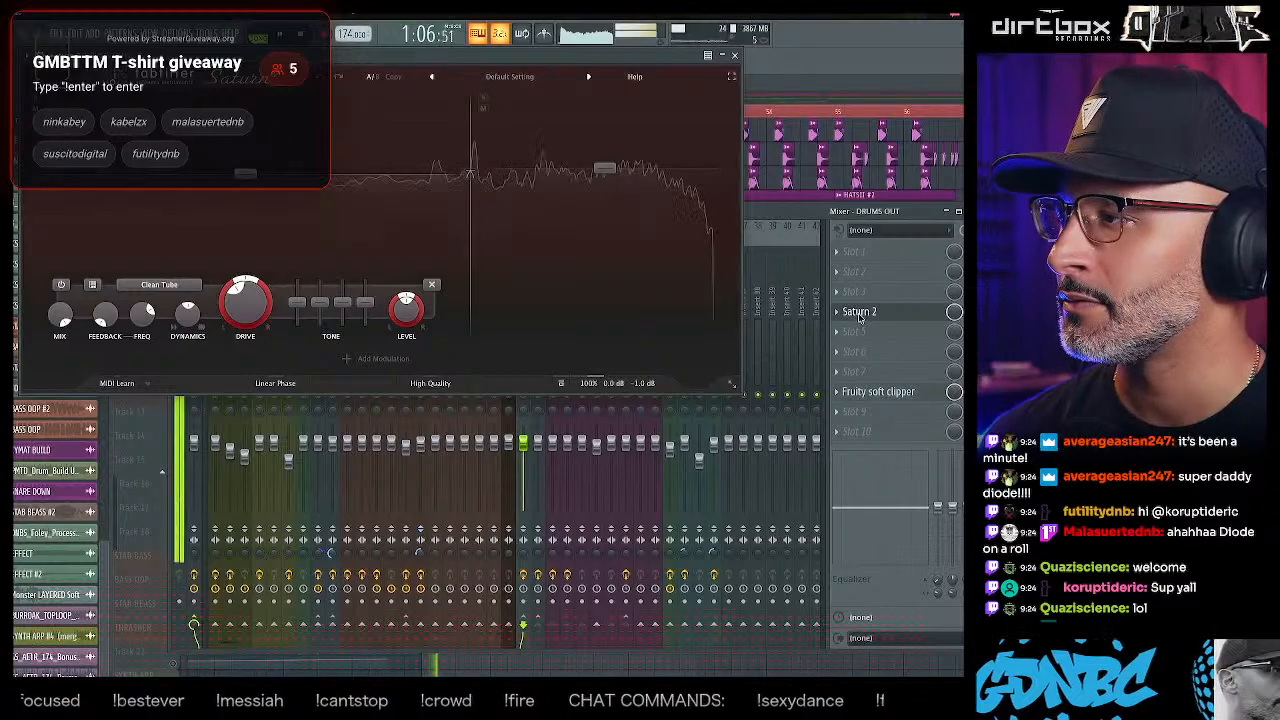
pyautogui.press('space')
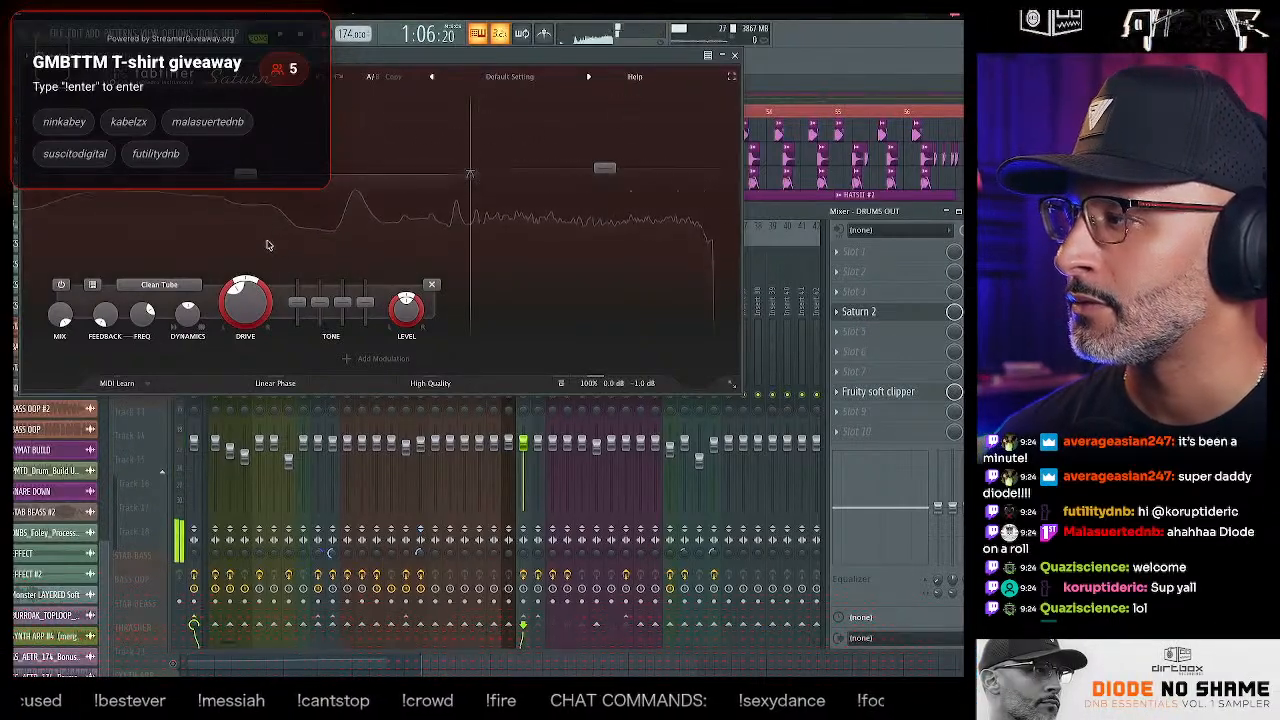
pyautogui.moveTo(257, 300); pyautogui.dragTo(271, 277)
pyautogui.press('space')
pyautogui.click(537, 250)
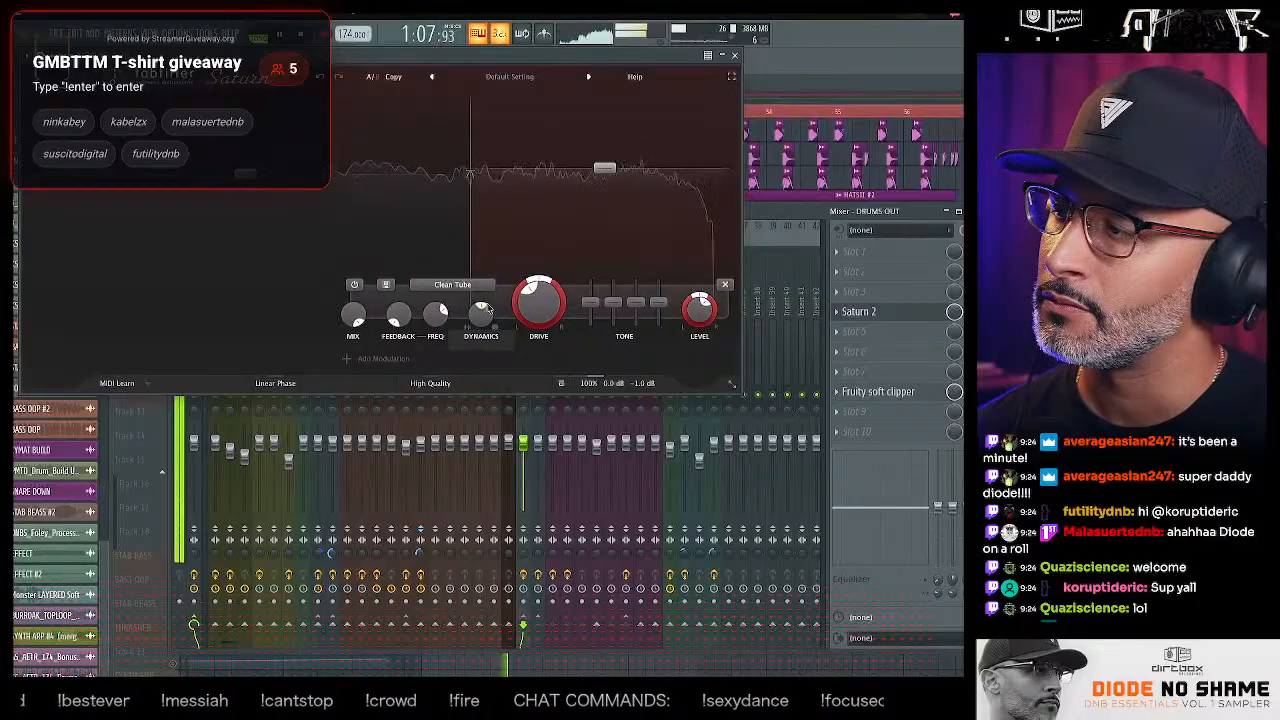
pyautogui.moveTo(537, 300); pyautogui.dragTo(514, 363)
pyautogui.press('space')
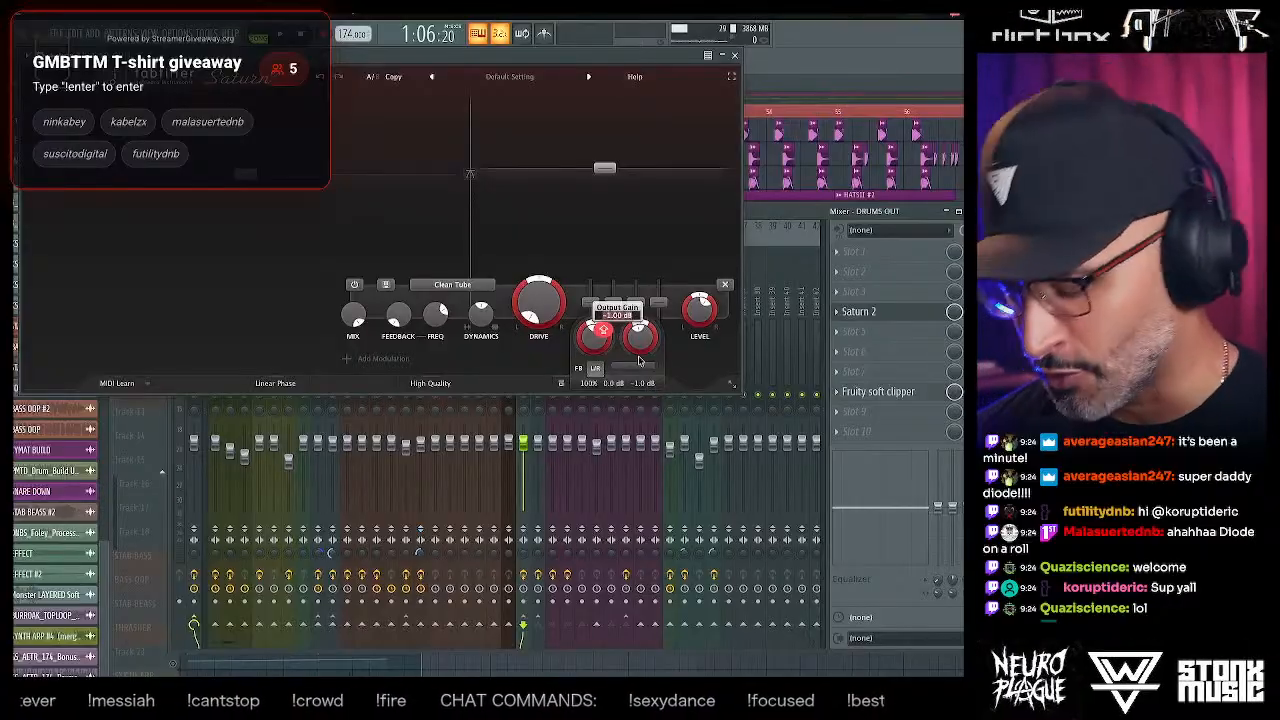
pyautogui.press('space')
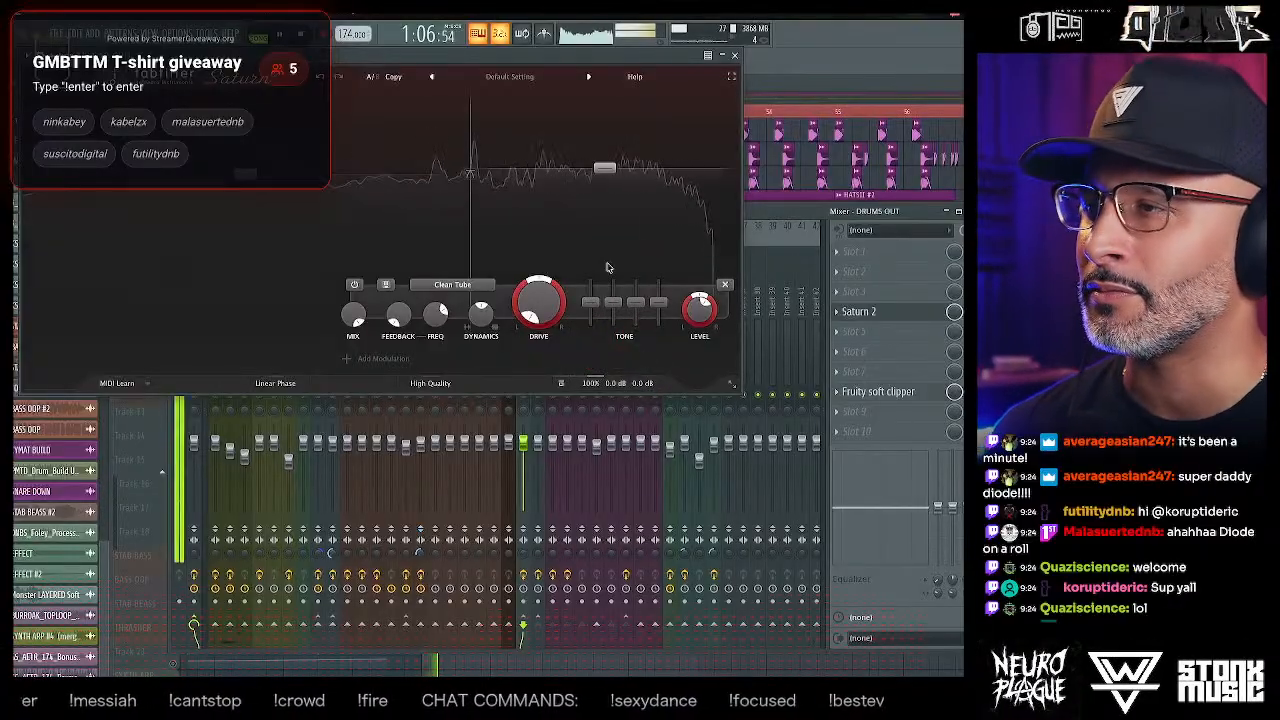
pyautogui.click(734, 56)
pyautogui.press('space')
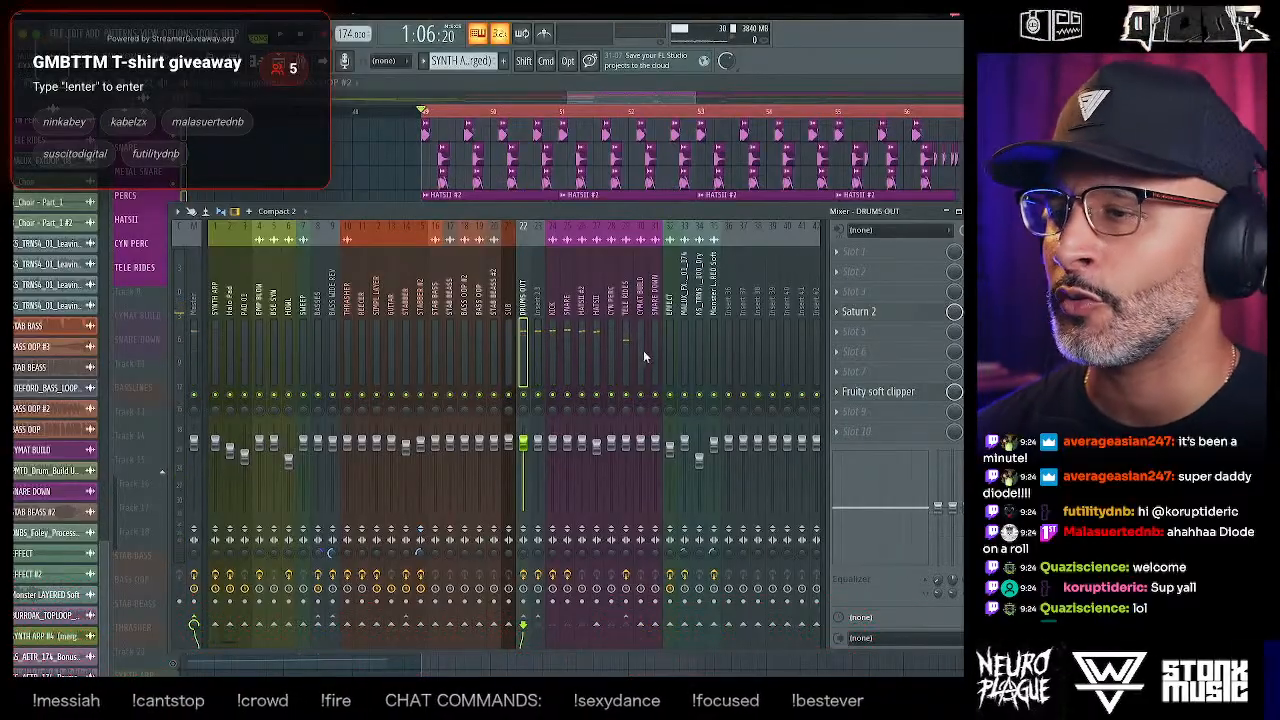
# - Check the effects and routing of the KICK, Insert 23 and DRUMS OUT mixer tracks
pyautogui.click(550, 318)
pyautogui.click(537, 316)
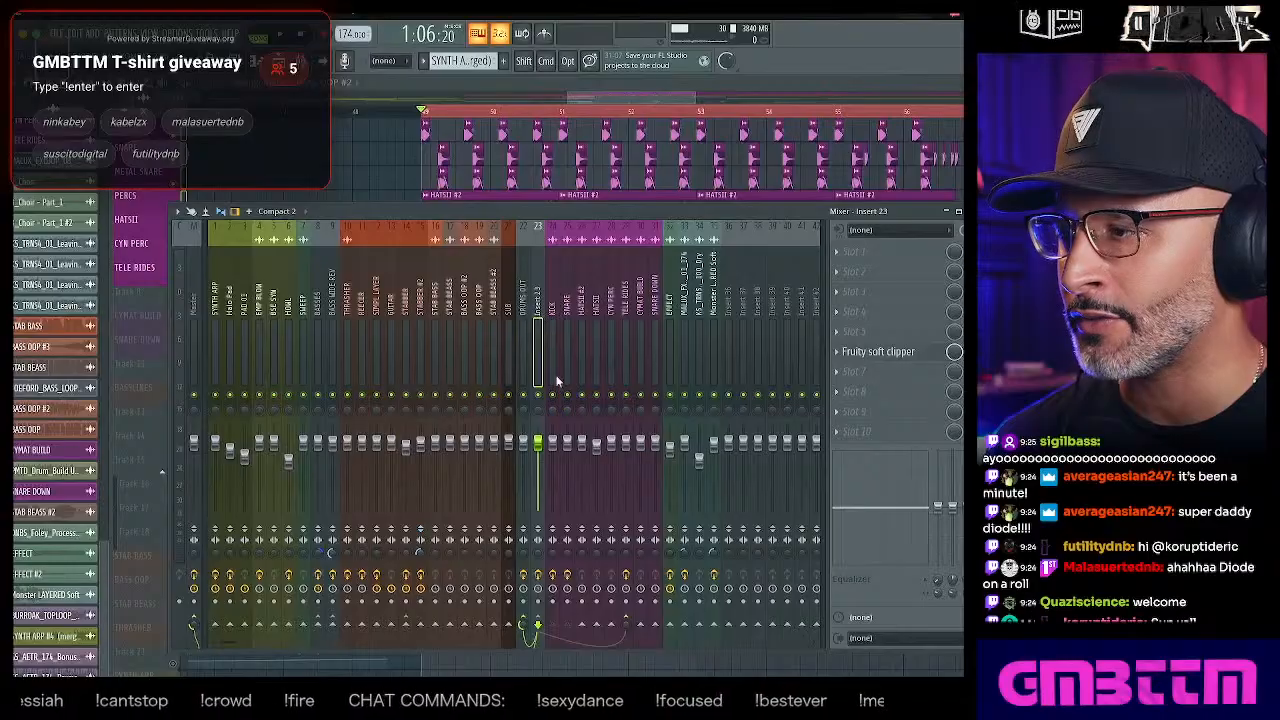
pyautogui.click(523, 318)
pyautogui.click(537, 318)
pyautogui.click(524, 317)
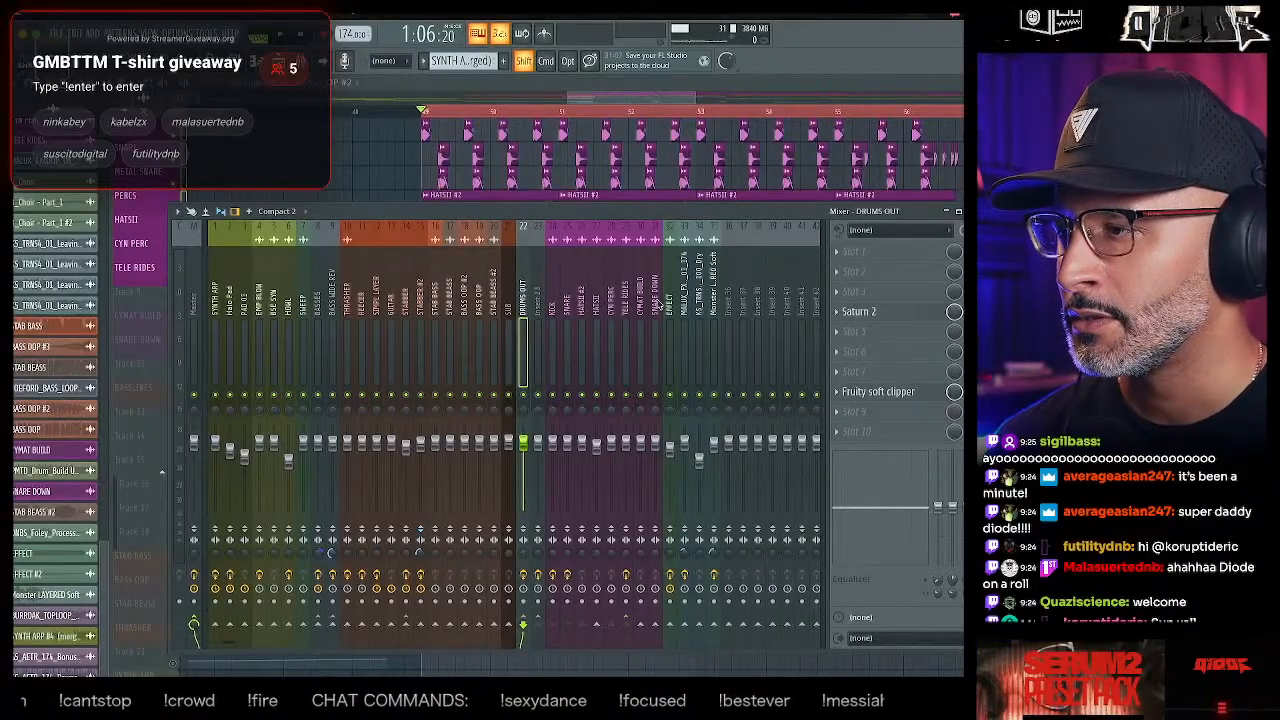
pyautogui.click(652, 305)
pyautogui.click(810, 294)
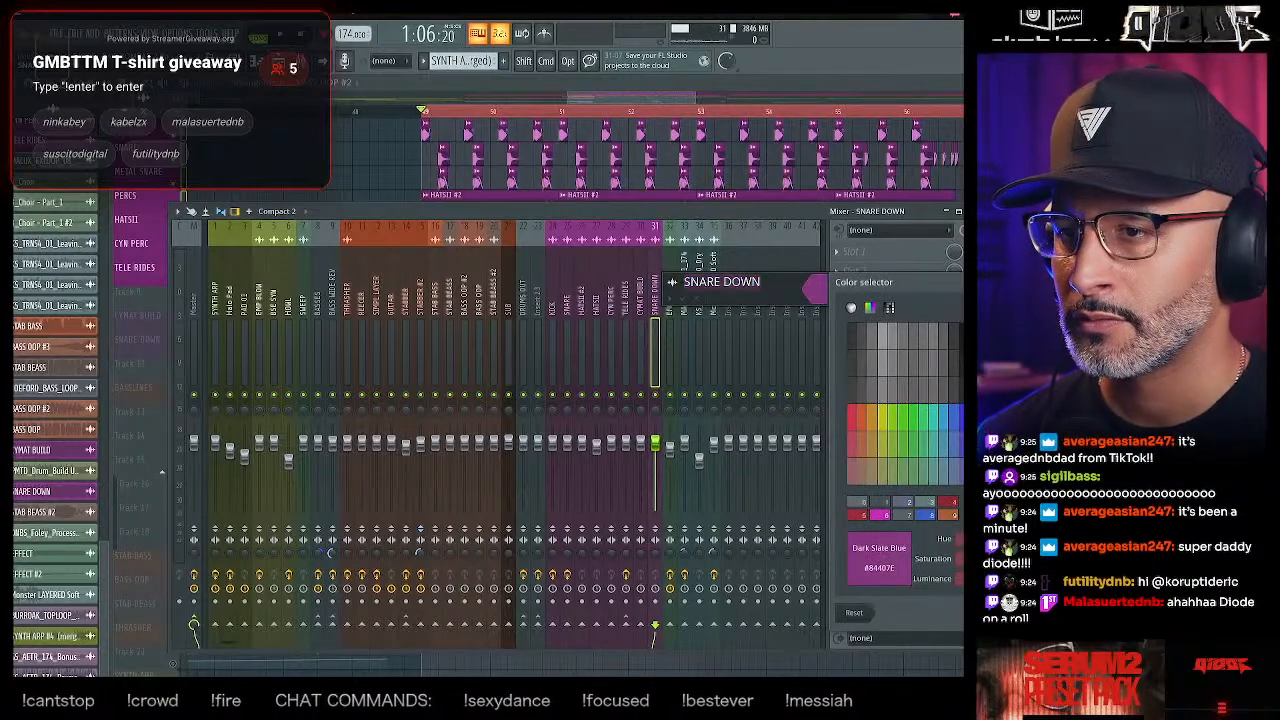
pyautogui.press('Return')
pyautogui.click(682, 298)
pyautogui.click(523, 305)
pyautogui.doubleClick(538, 300)
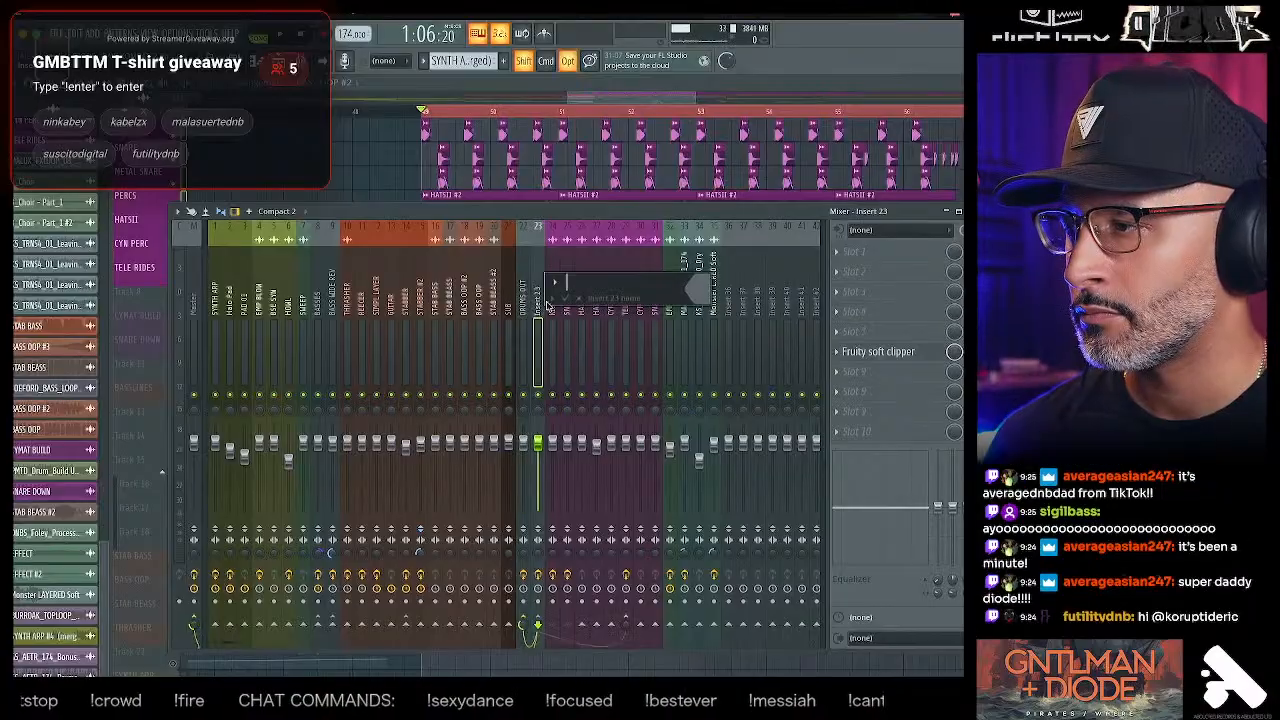
pyautogui.click(578, 299)
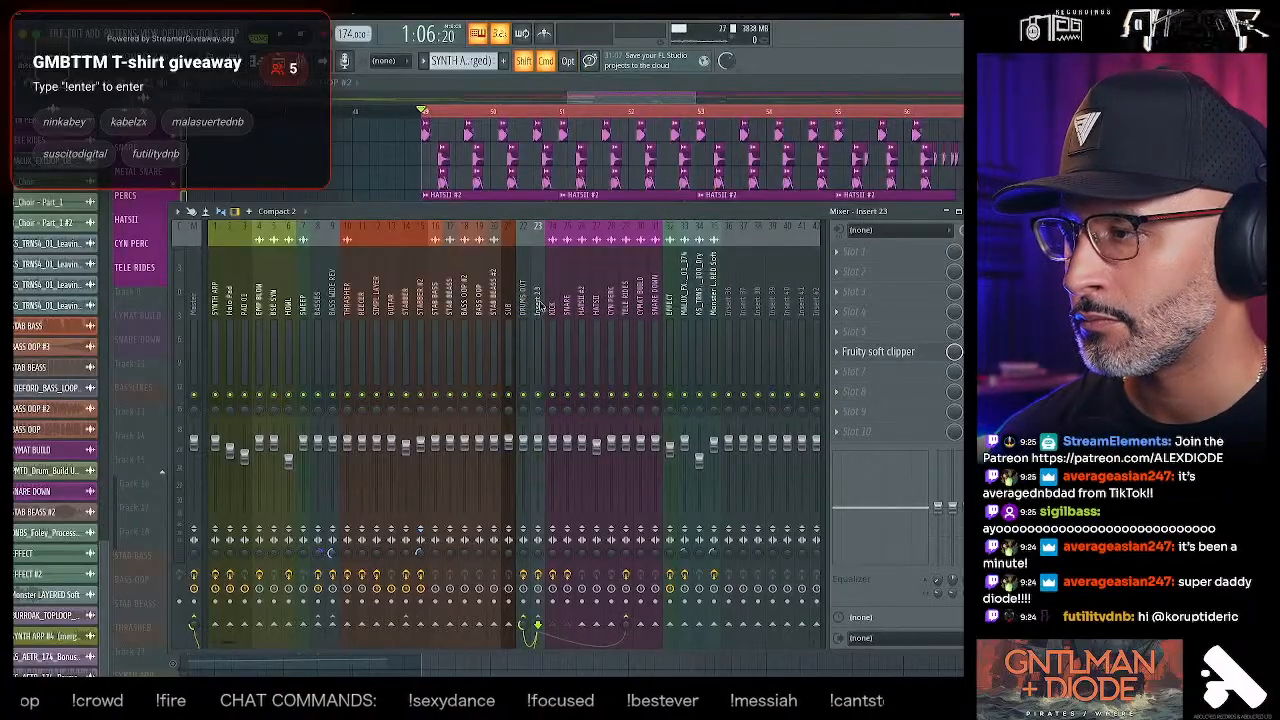
# - Recolour the mixer tracks from DRUMS OUT through SNARE DOWN to dark slate blue (#315693)
pyautogui.moveTo(522, 308); pyautogui.dragTo(655, 313)
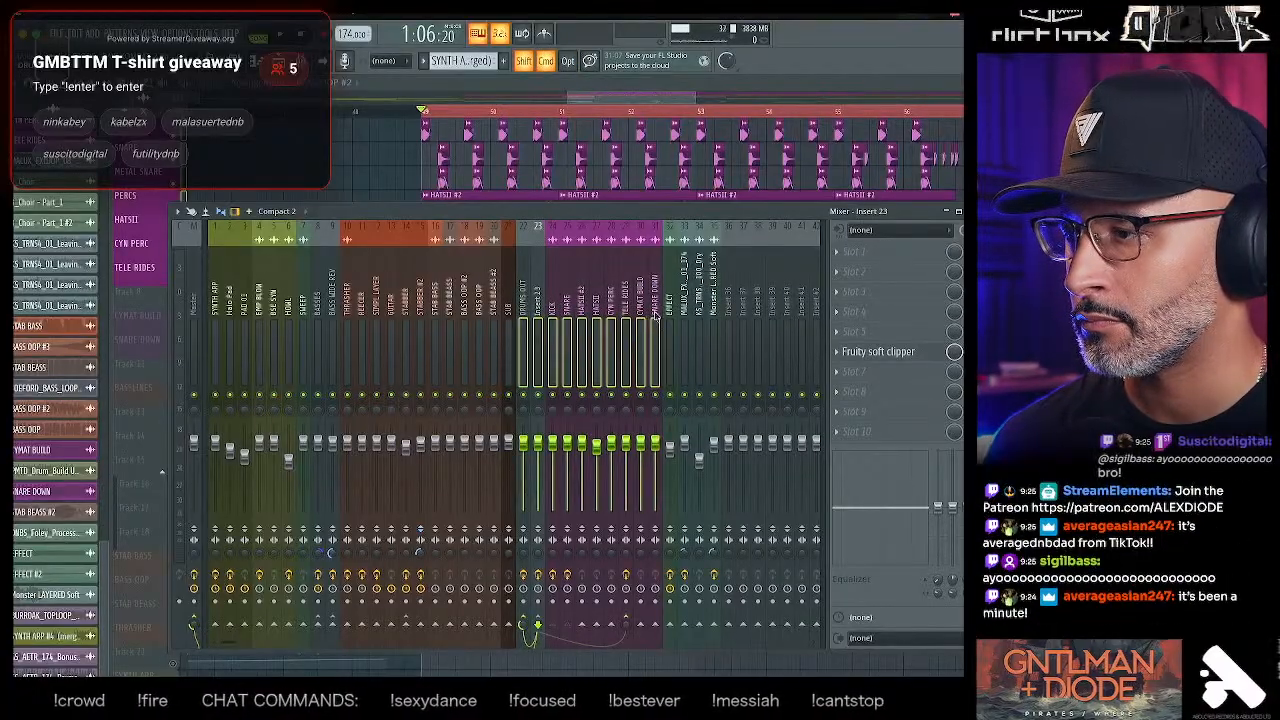
pyautogui.rightClick(655, 313)
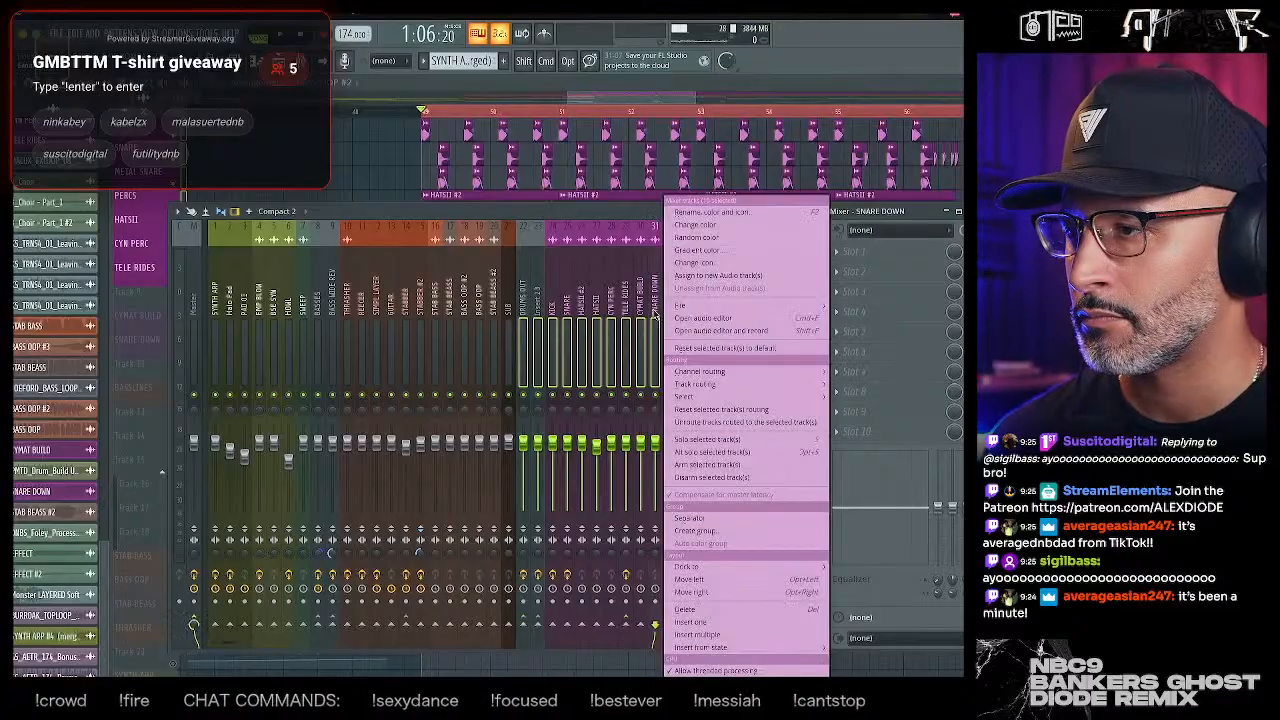
pyautogui.click(734, 227)
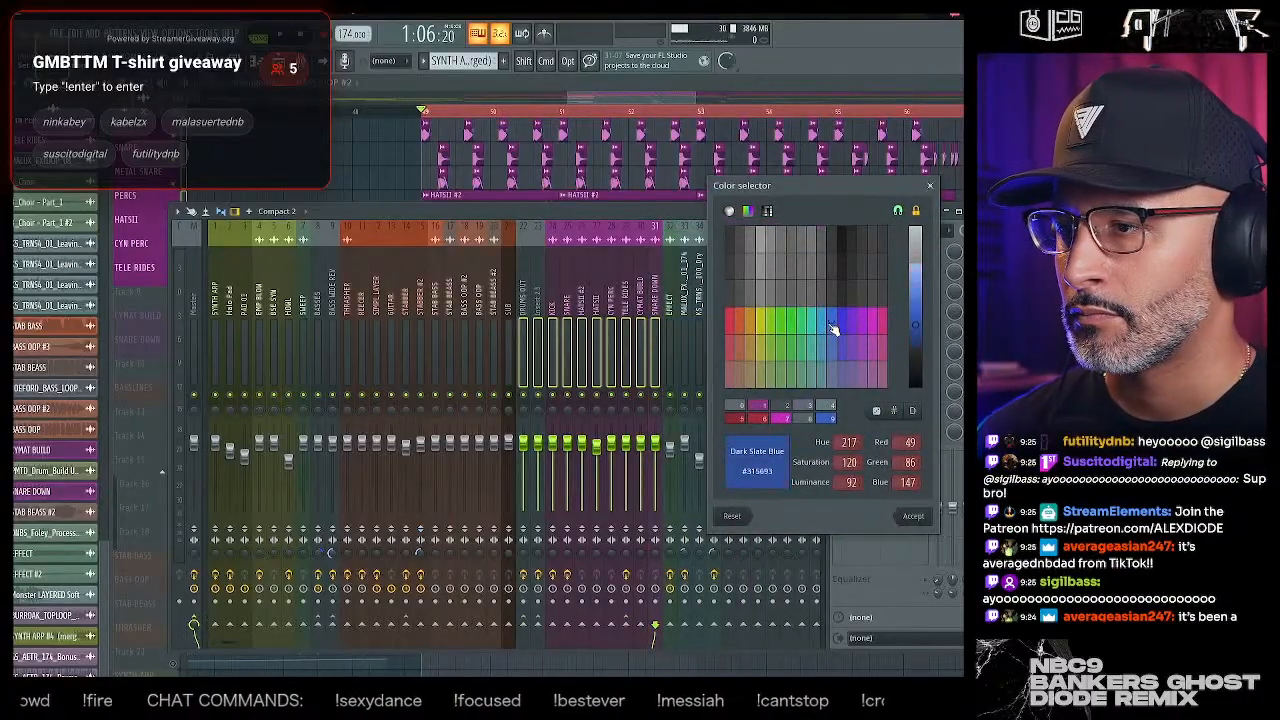
pyautogui.click(926, 520)
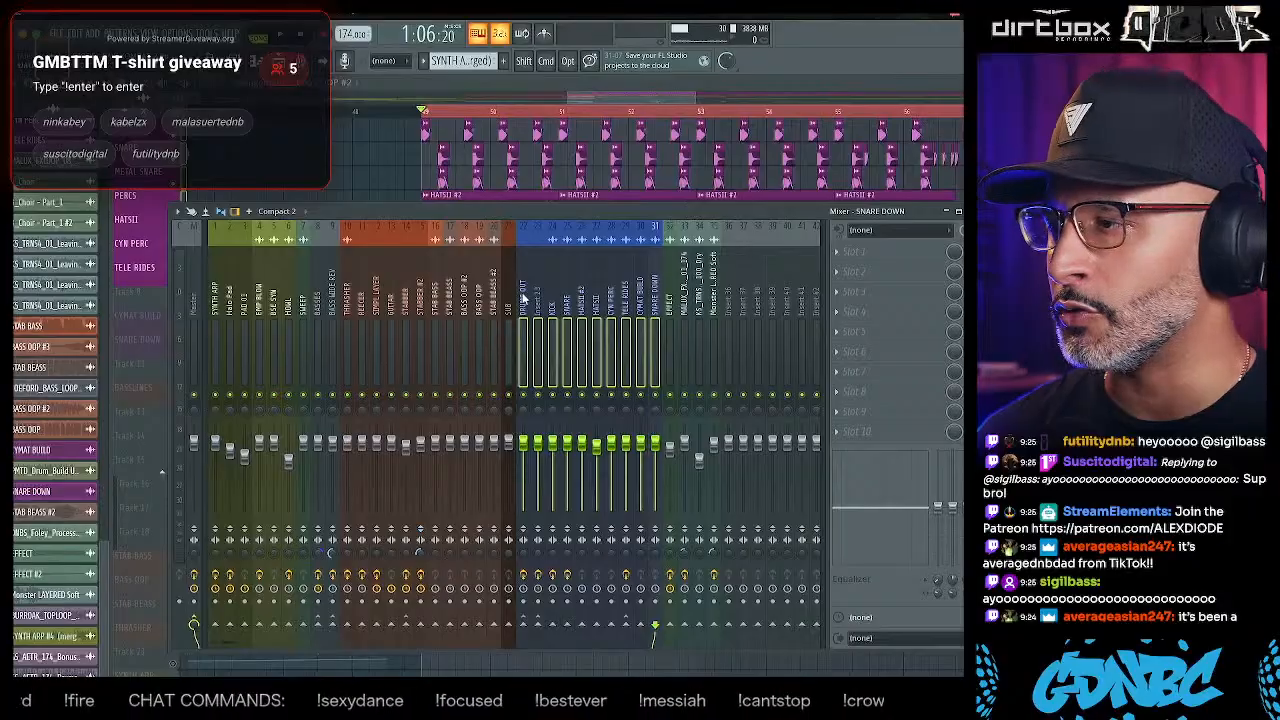
pyautogui.click(521, 300)
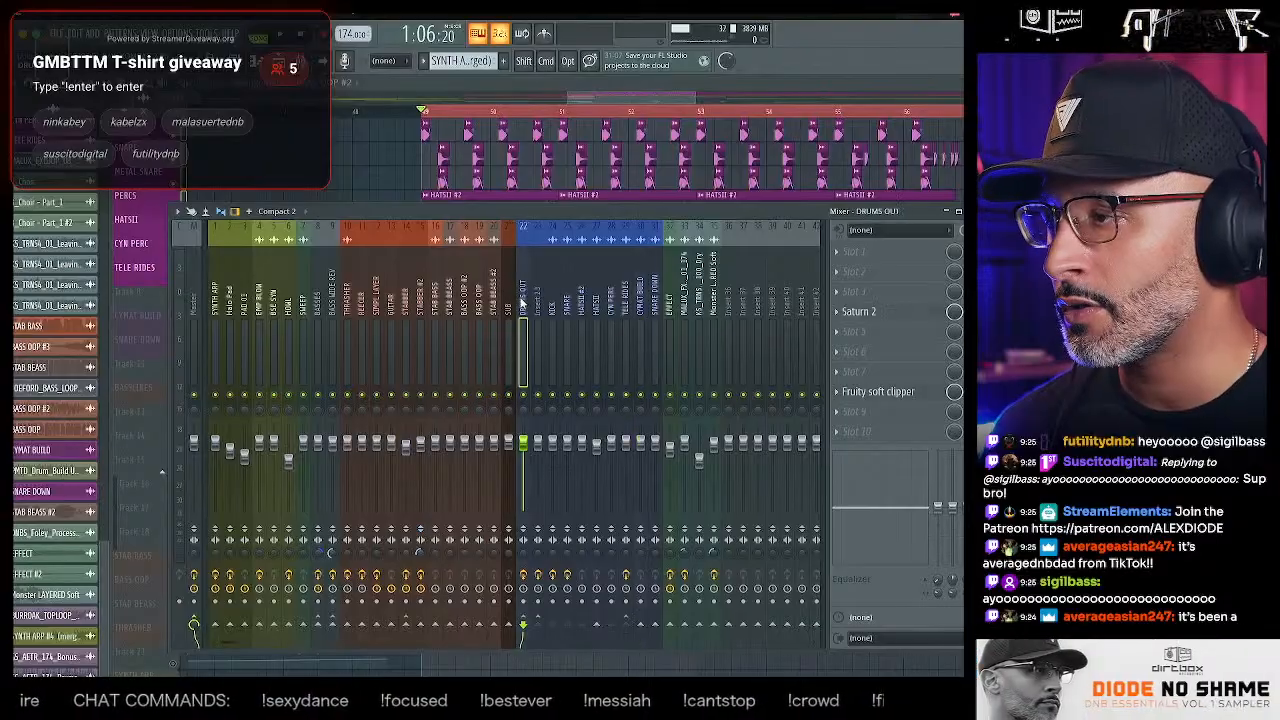
pyautogui.keyDown('shift'); pyautogui.click(654, 305); pyautogui.keyUp('shift')
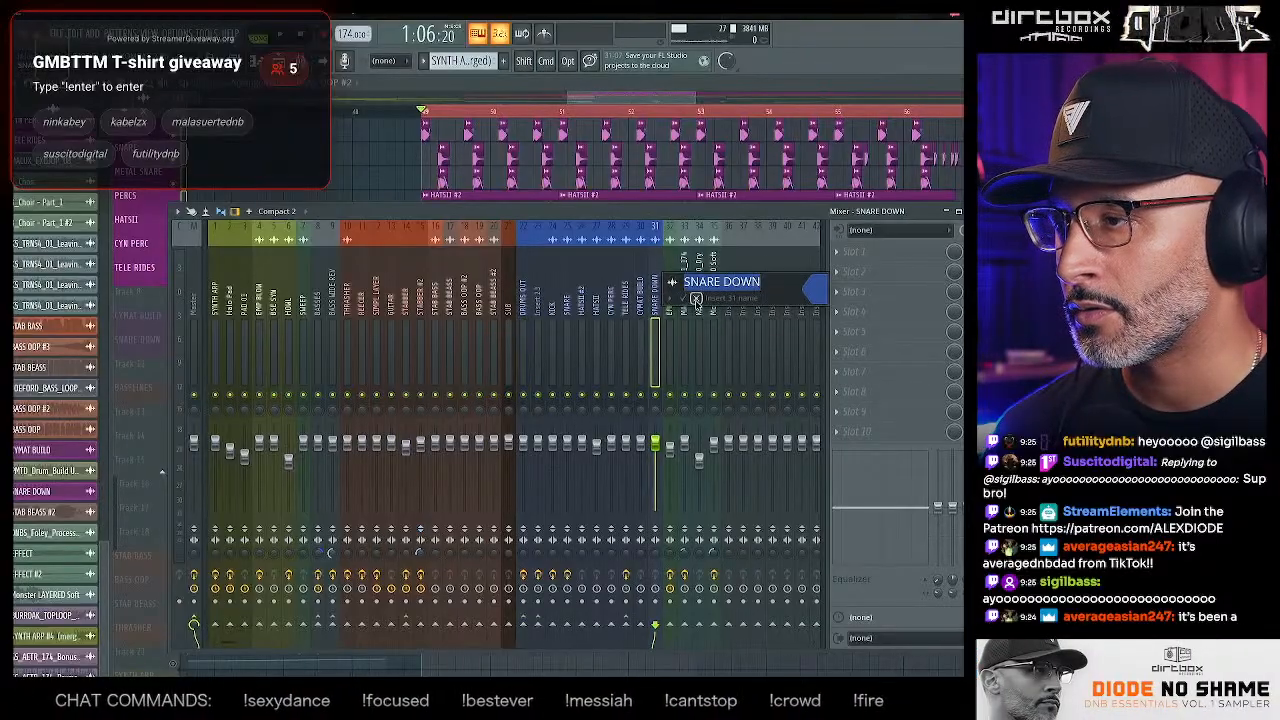
pyautogui.click(696, 298)
pyautogui.click(643, 305)
pyautogui.moveTo(652, 305); pyautogui.dragTo(534, 303)
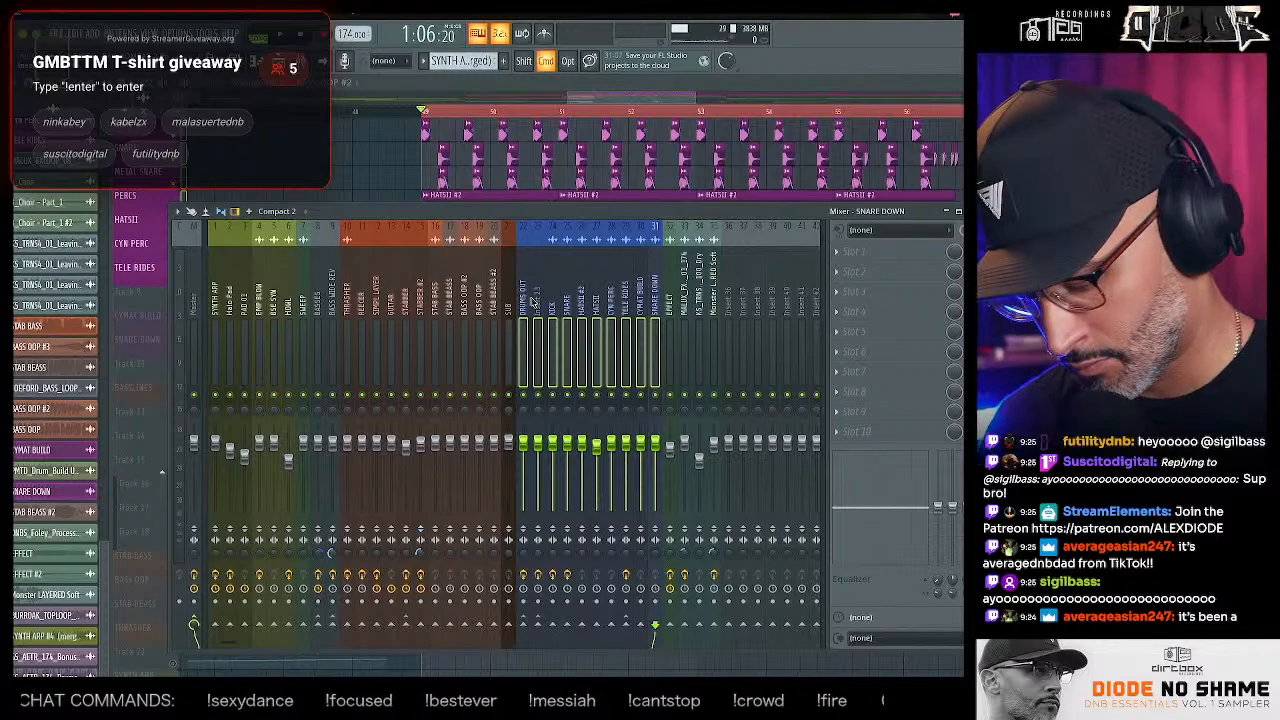
pyautogui.click(533, 302)
pyautogui.click(624, 310)
pyautogui.click(654, 308)
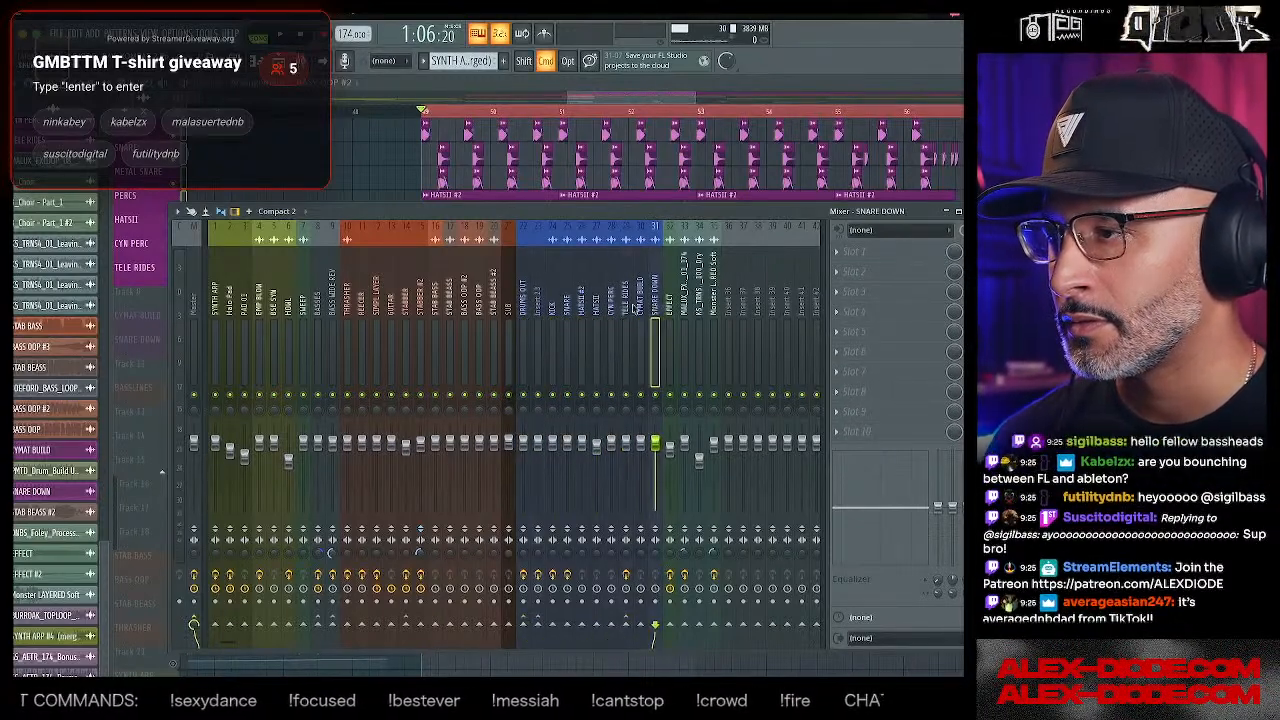
pyautogui.moveTo(522, 296); pyautogui.dragTo(668, 303)
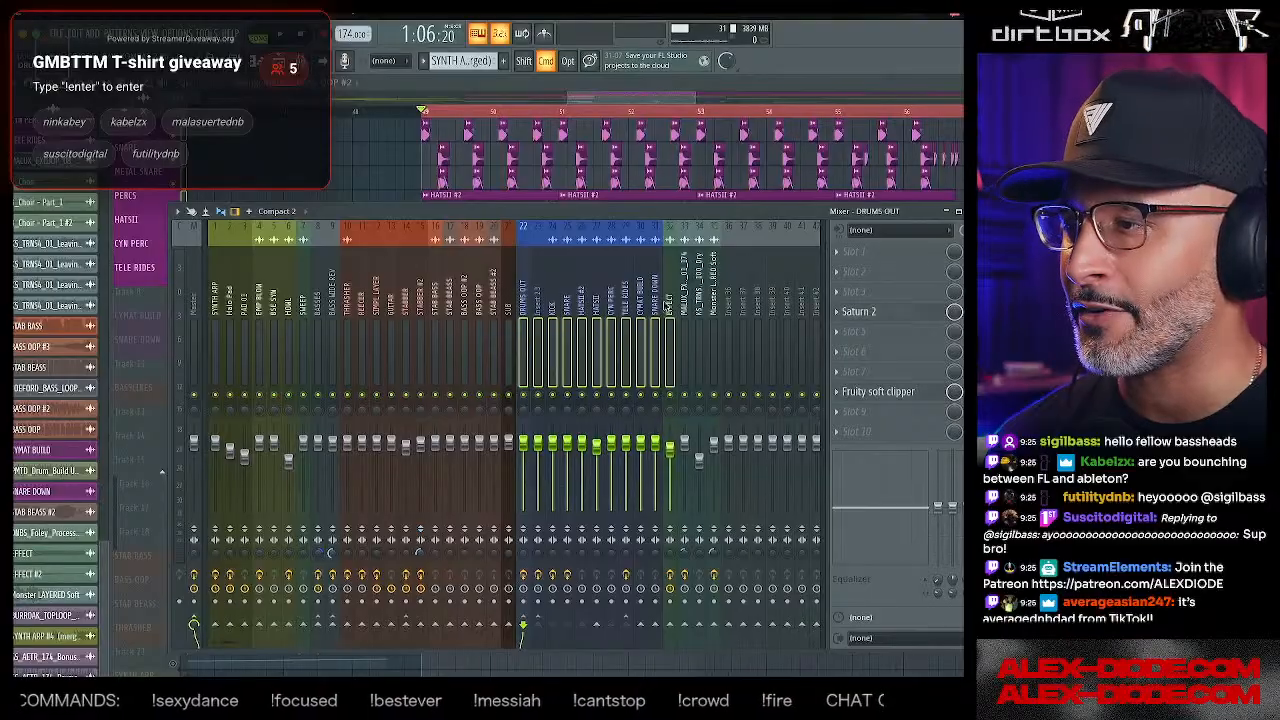
pyautogui.click(657, 309)
# - Move the mixer tracks DRUMS OUT through SNARE DOWN ahead of all other inserts, so they occupy inserts 1 to 10
pyautogui.moveTo(522, 303); pyautogui.dragTo(624, 303)
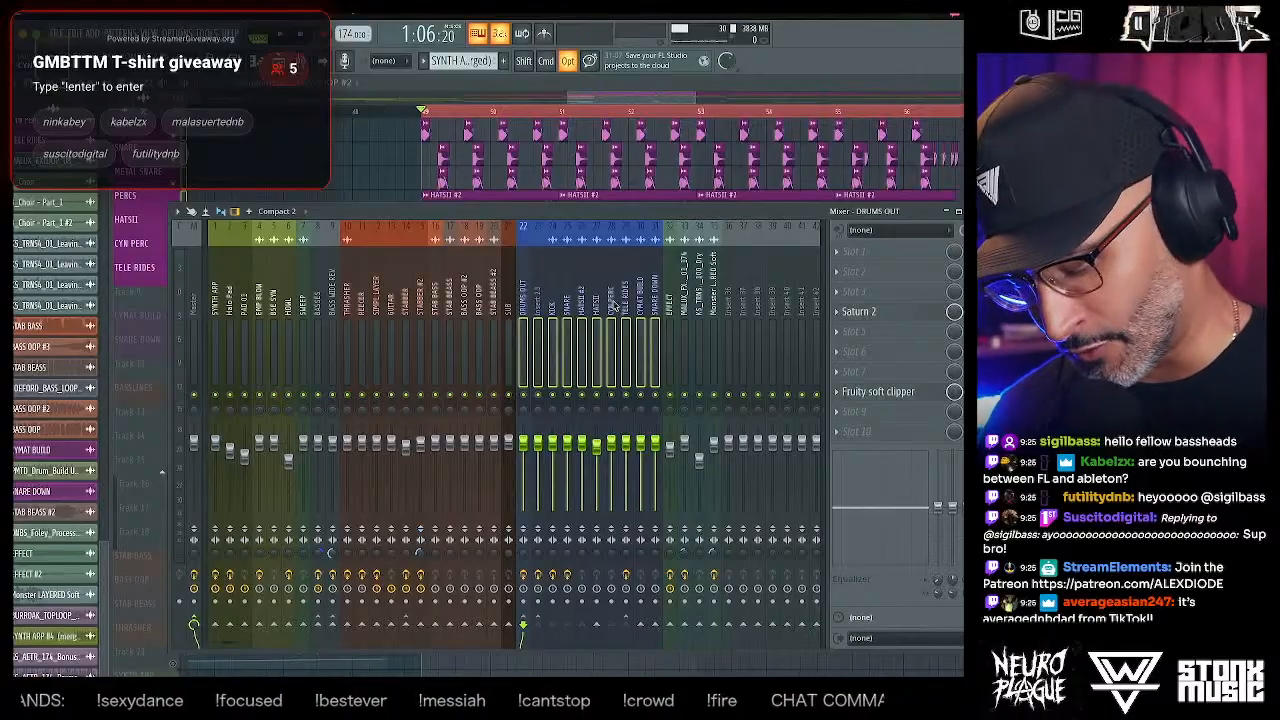
pyautogui.hotkey('alt', 'Left')
pyautogui.hotkey('alt', 'Left')
pyautogui.hotkey('alt', 'Left')
pyautogui.hotkey('alt', 'Left')
pyautogui.hotkey('alt', 'Left')
pyautogui.hotkey('alt', 'Left')
pyautogui.hotkey('alt', 'Left')
pyautogui.hotkey('alt', 'Left')
pyautogui.hotkey('alt', 'Left')
pyautogui.hotkey('alt', 'Left')
pyautogui.hotkey('alt', 'Left')
pyautogui.hotkey('alt', 'Left')
pyautogui.hotkey('alt', 'Left')
pyautogui.hotkey('alt', 'Left')
pyautogui.hotkey('alt', 'Left')
pyautogui.hotkey('alt', 'Left')
pyautogui.hotkey('alt', 'Left')
pyautogui.hotkey('alt', 'Left')
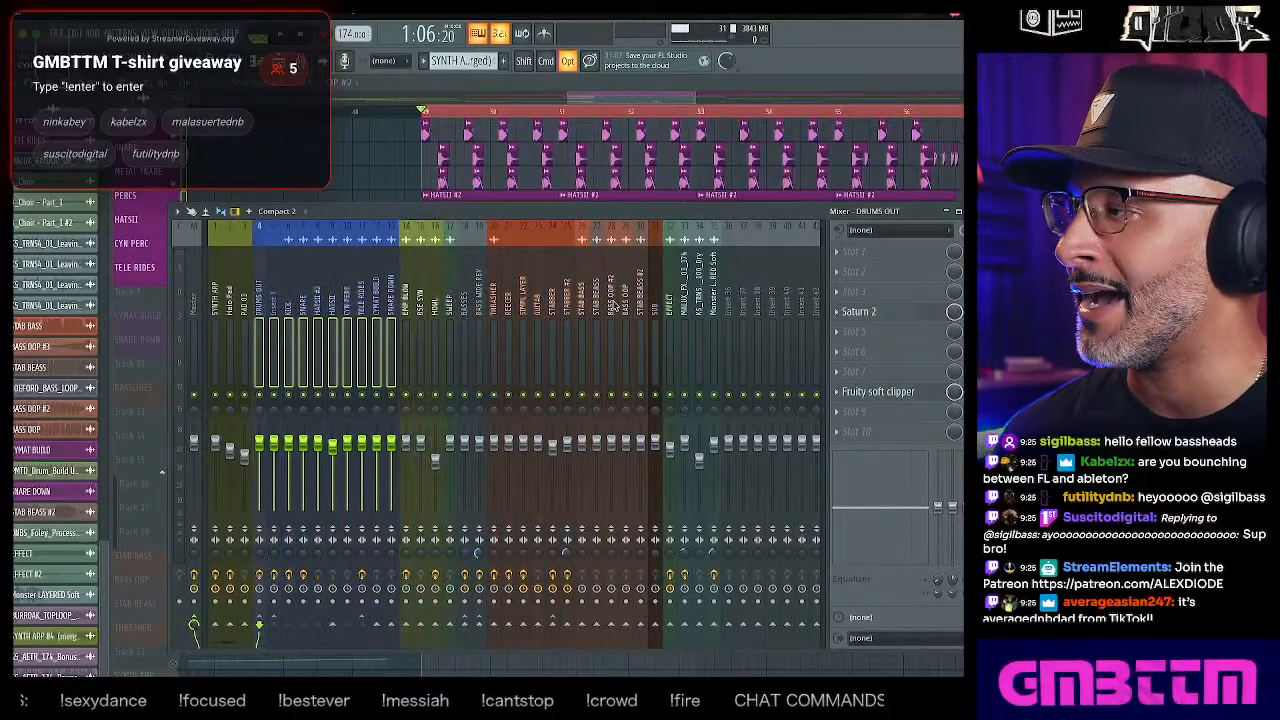
pyautogui.hotkey('alt', 'Left')
pyautogui.hotkey('alt', 'Left')
pyautogui.hotkey('alt', 'Left')
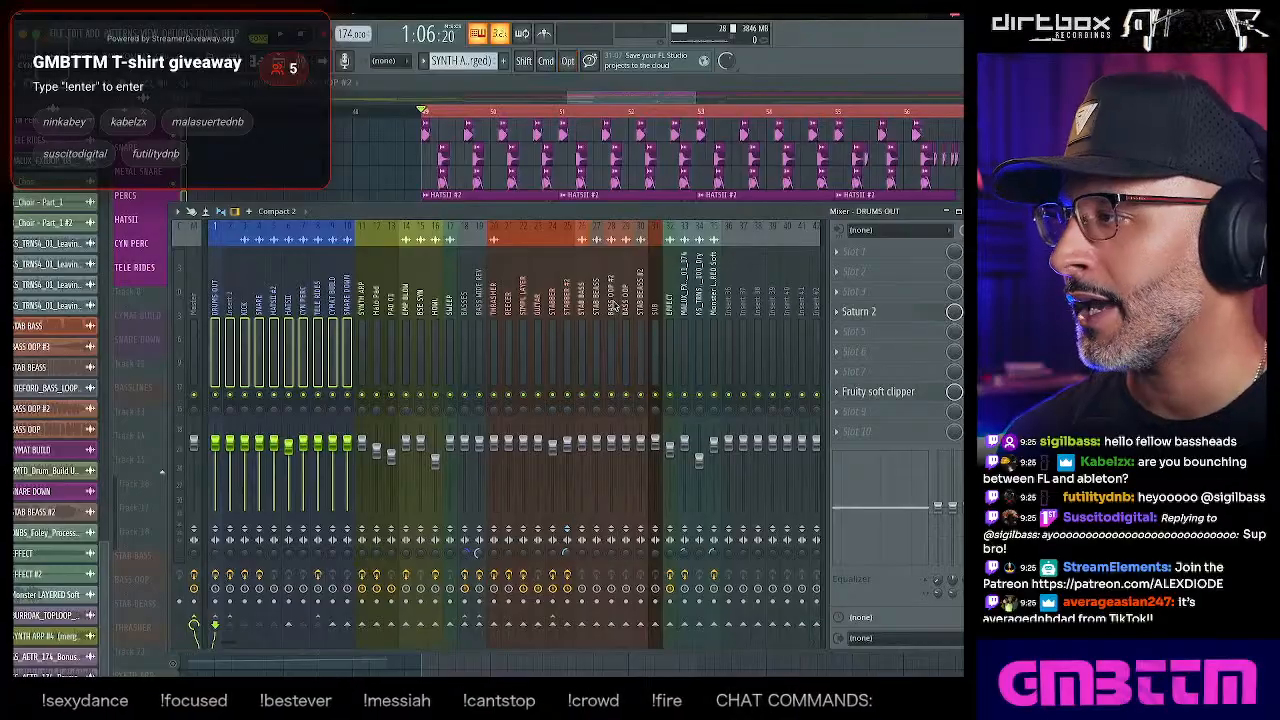
# - Audition the drums while inspecting the effect chains of the SNARE, Master and DRUMS OUT mixer tracks
pyautogui.click(319, 310)
pyautogui.click(223, 305)
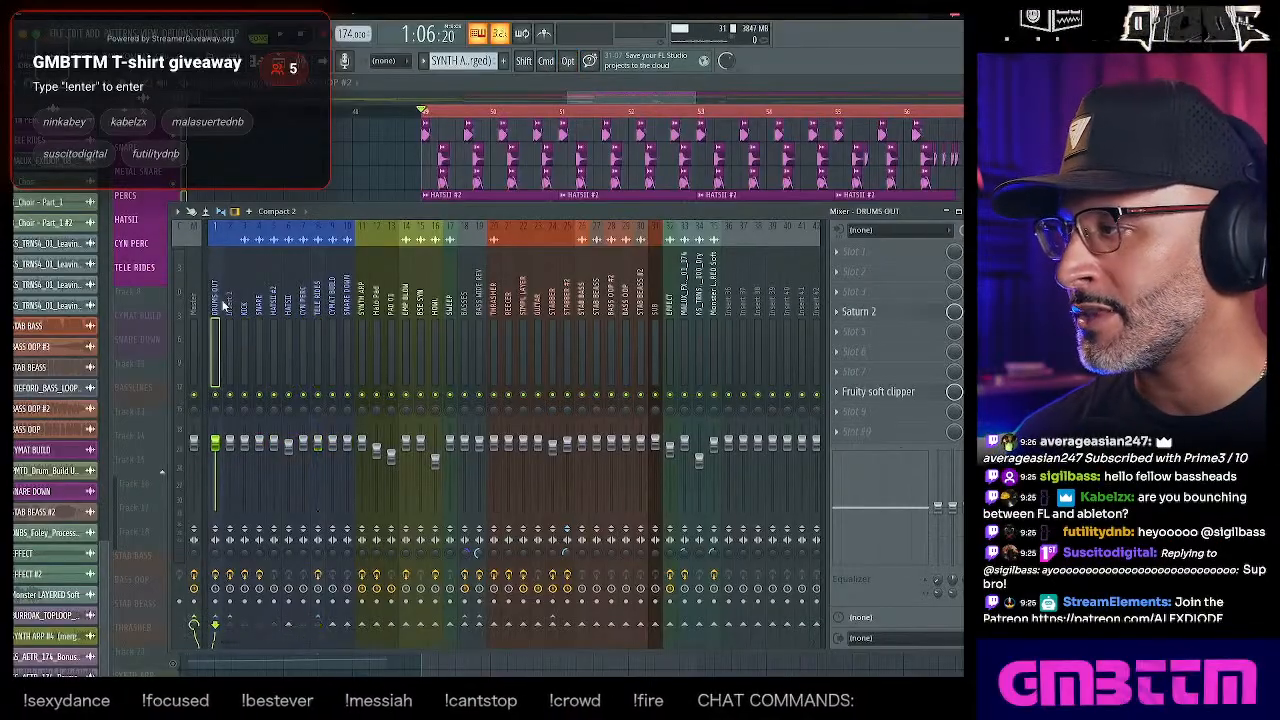
pyautogui.press('space')
pyautogui.click(259, 302)
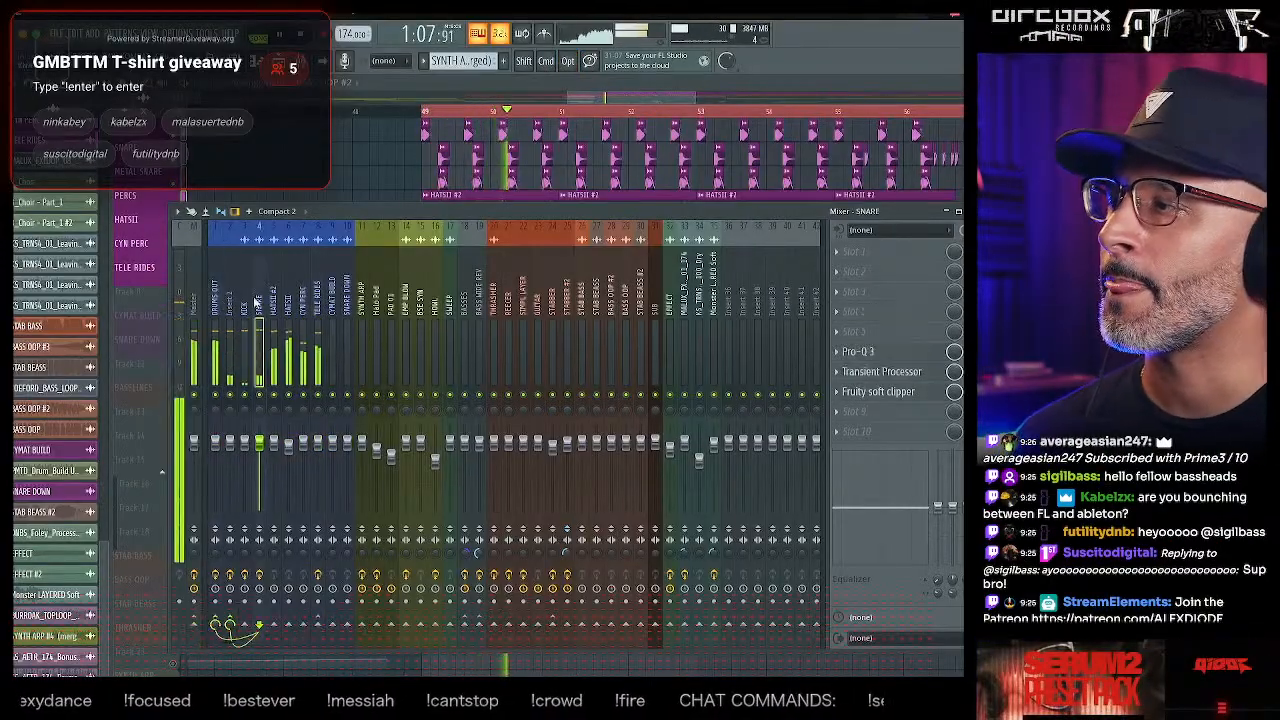
pyautogui.click(194, 305)
pyautogui.press('space')
pyautogui.press('space')
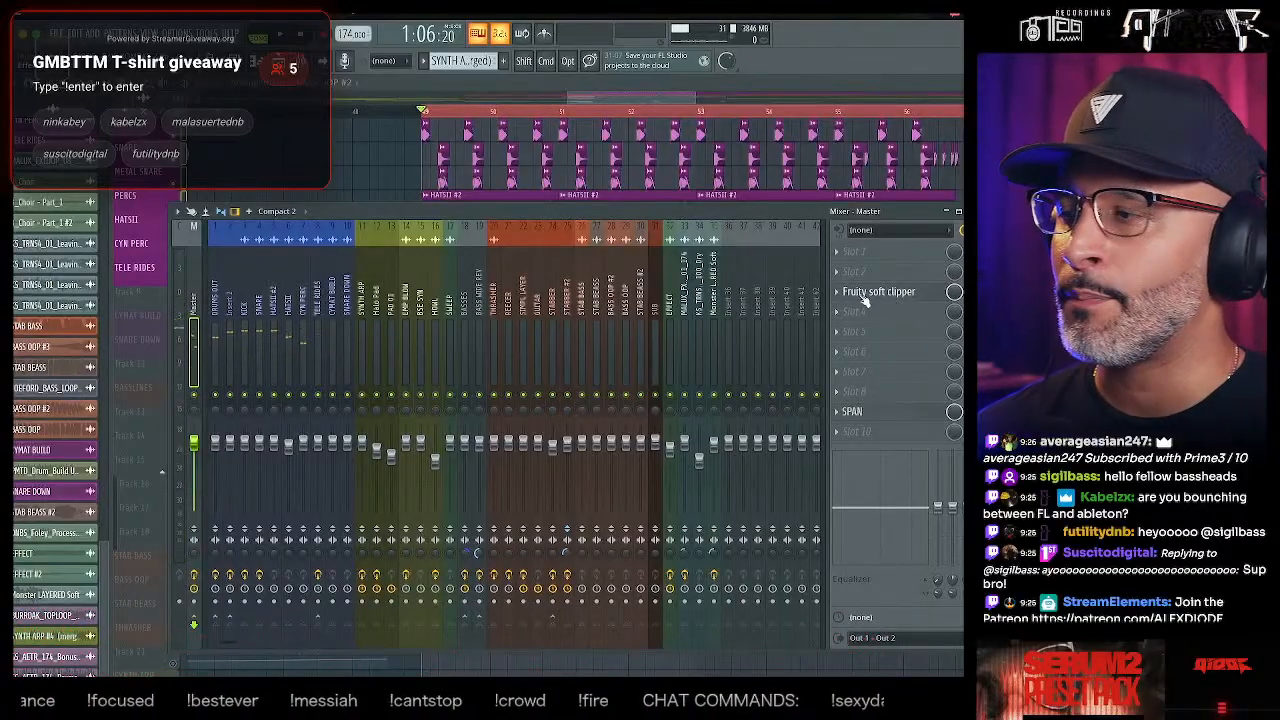
pyautogui.press('space')
pyautogui.click(217, 307)
pyautogui.press('space')
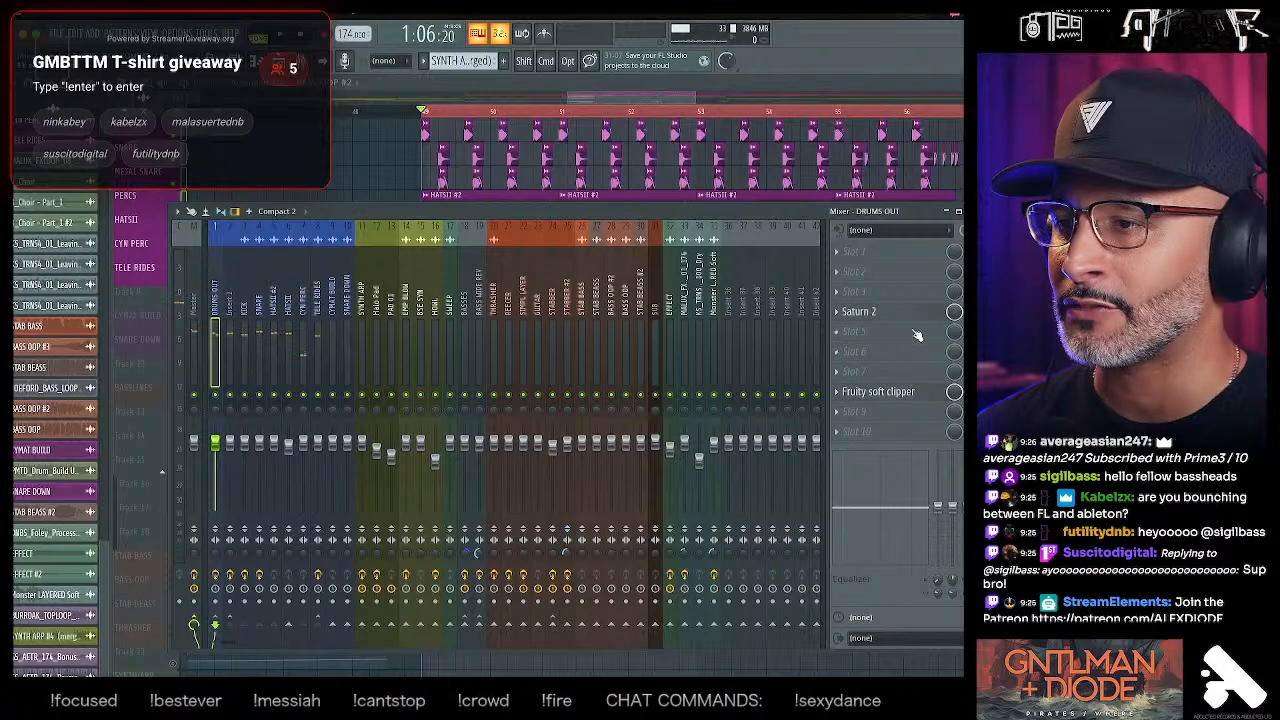
pyautogui.press('space')
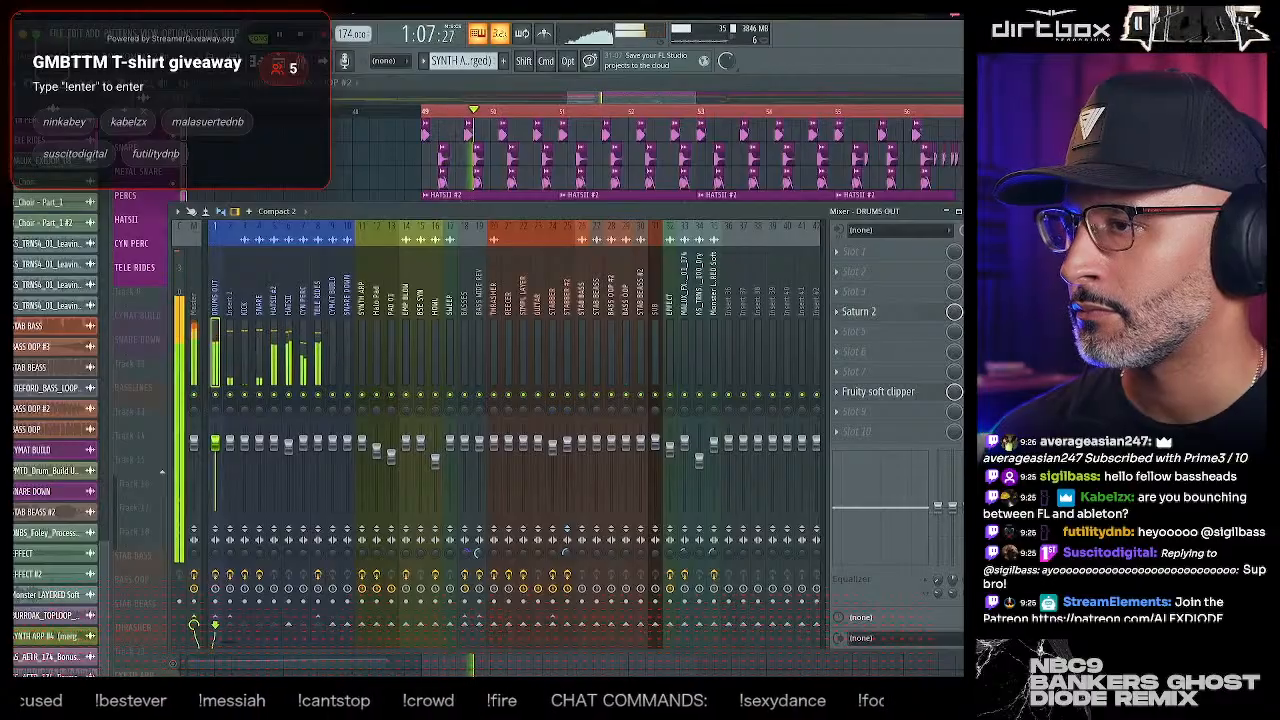
pyautogui.press('space')
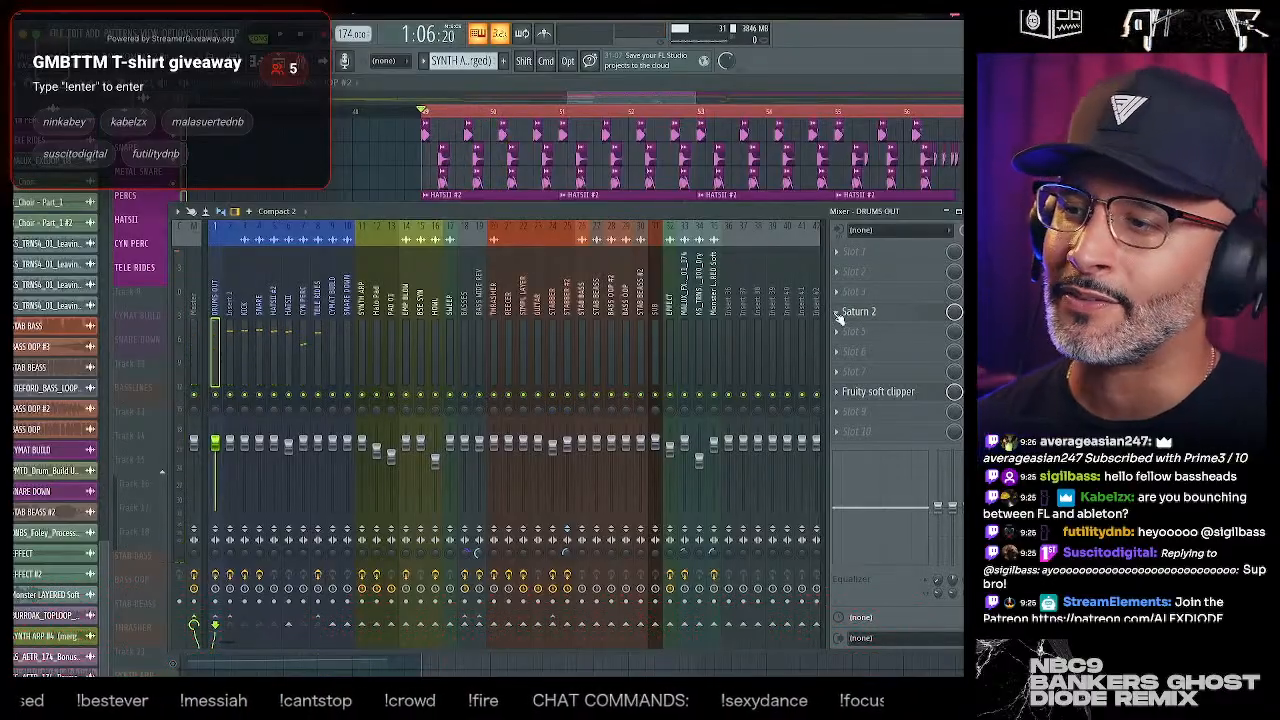
# - Delete Saturn 2 and Fruity soft clipper from the DRUMS OUT effect chain
pyautogui.click(838, 313)
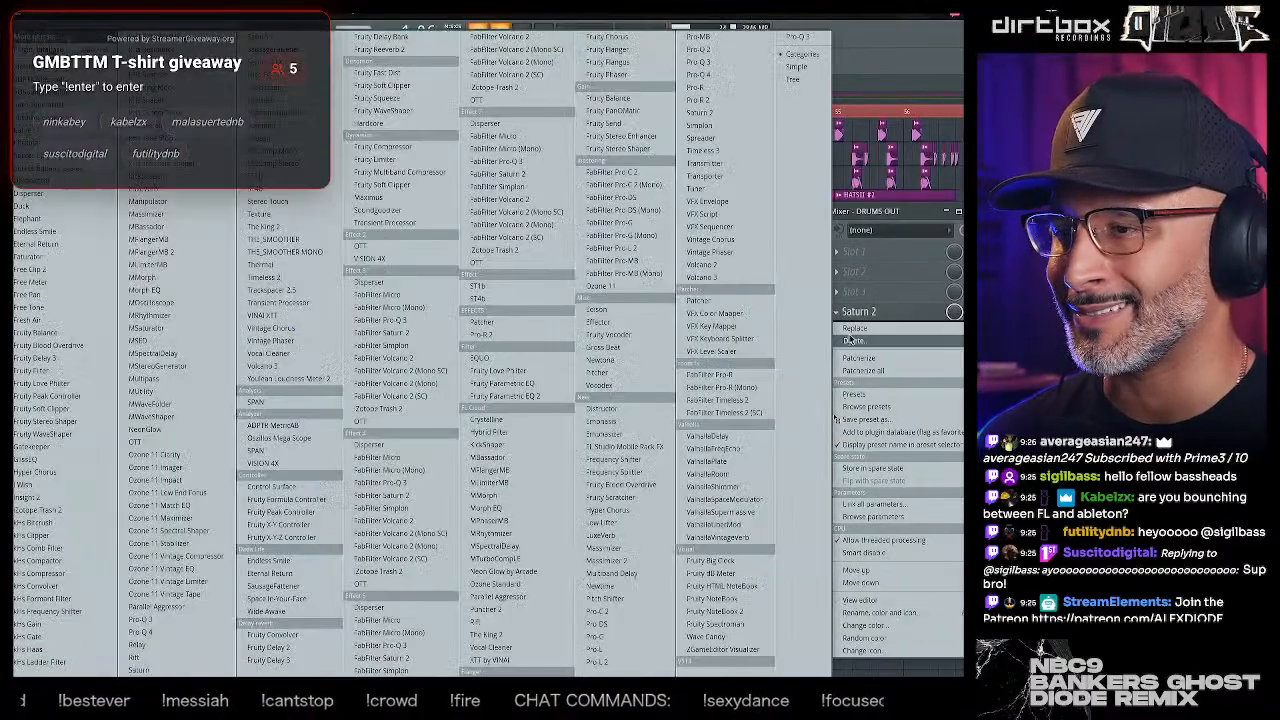
pyautogui.click(856, 340)
pyautogui.click(678, 404)
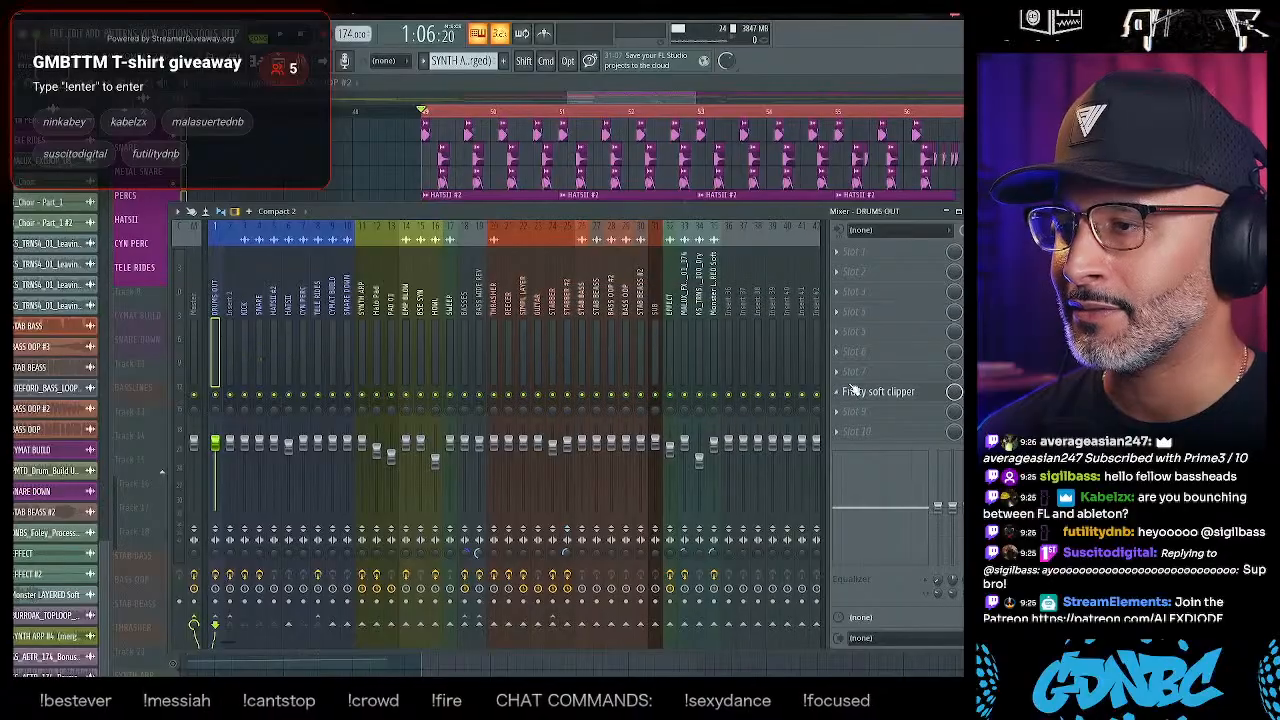
pyautogui.rightClick(841, 396)
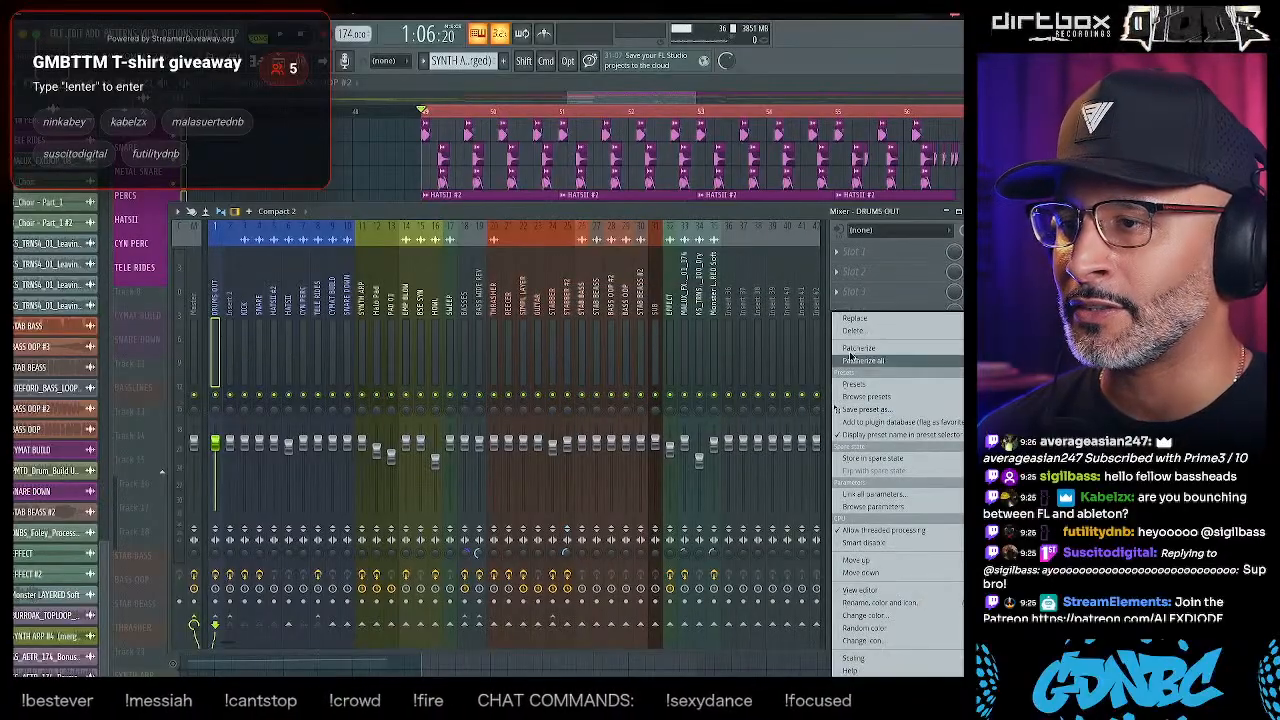
pyautogui.click(853, 330)
pyautogui.click(678, 408)
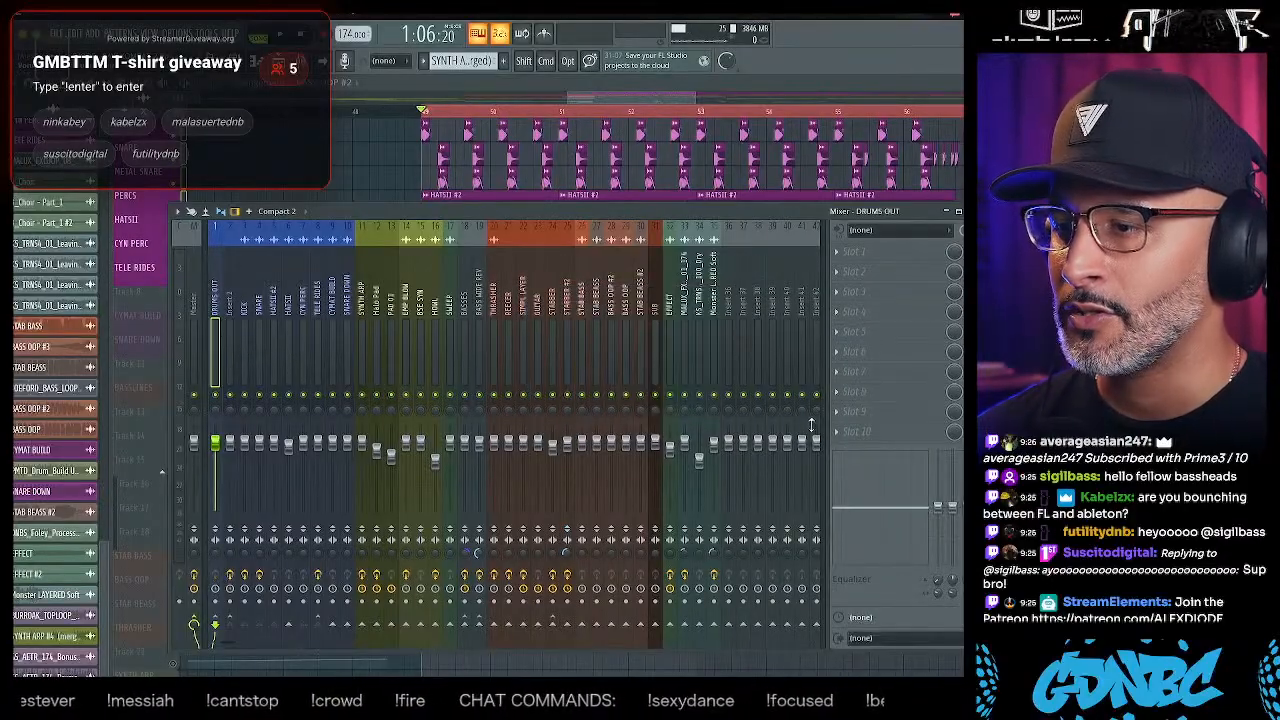
# - Load Free Clip 2 in slot 10 of DRUMS OUT and audition the drums through it
pyautogui.click(841, 432)
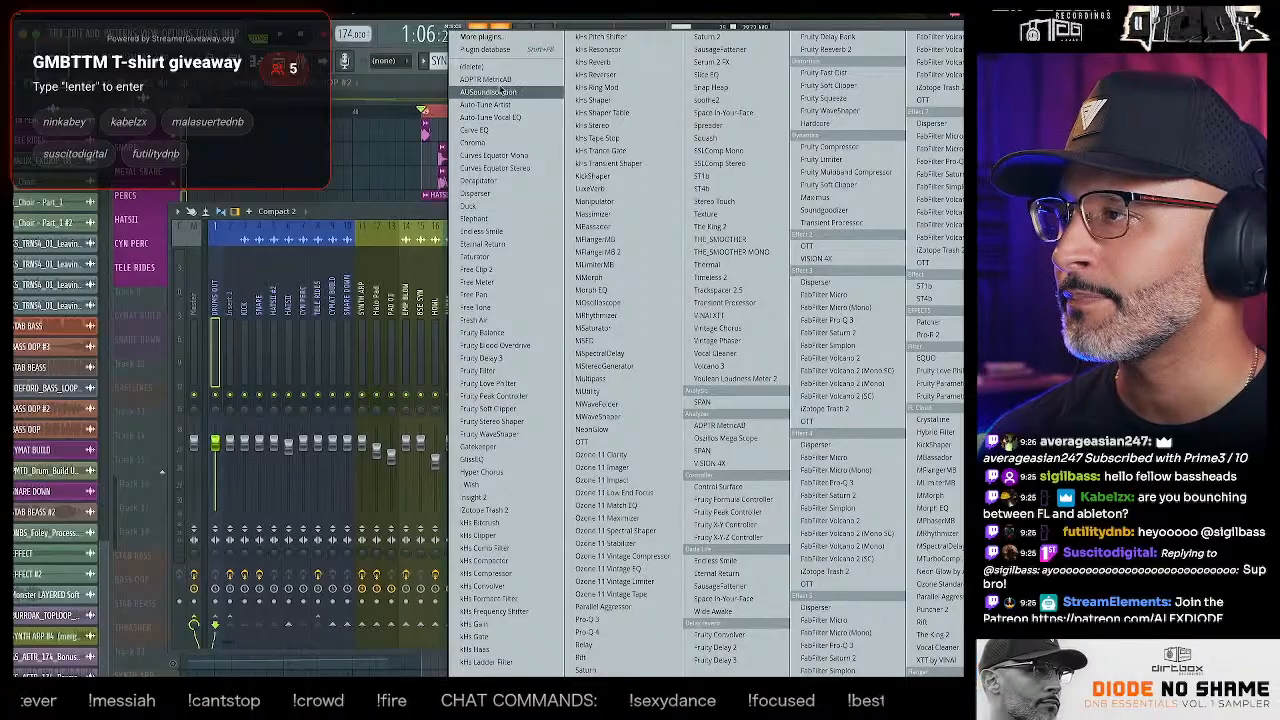
pyautogui.click(517, 270)
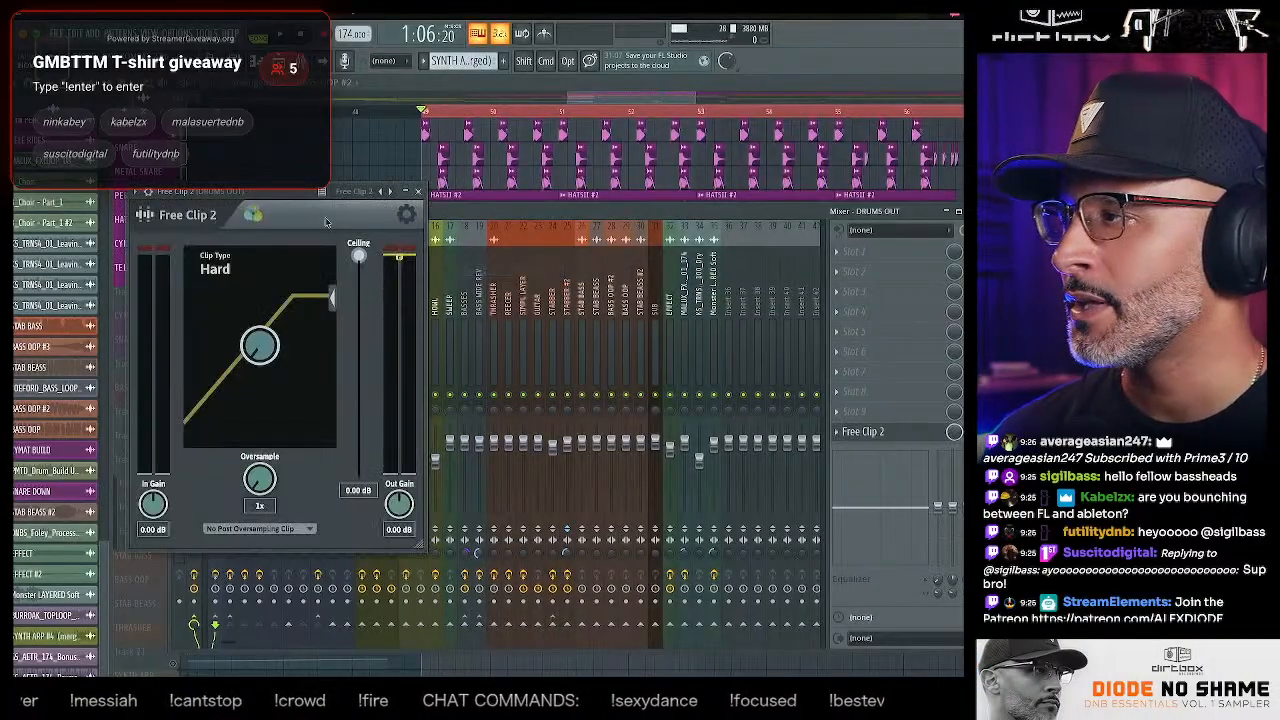
pyautogui.moveTo(233, 194); pyautogui.dragTo(305, 197)
pyautogui.press('space')
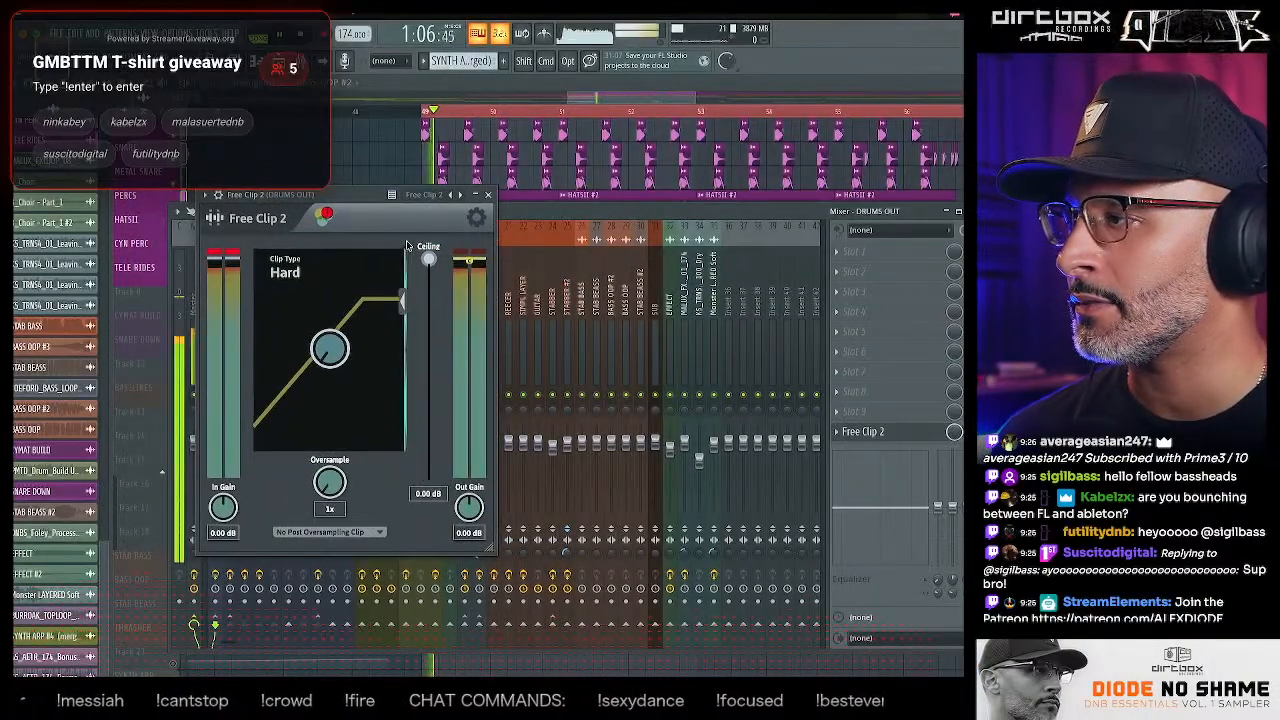
pyautogui.click(490, 194)
pyautogui.press('space')
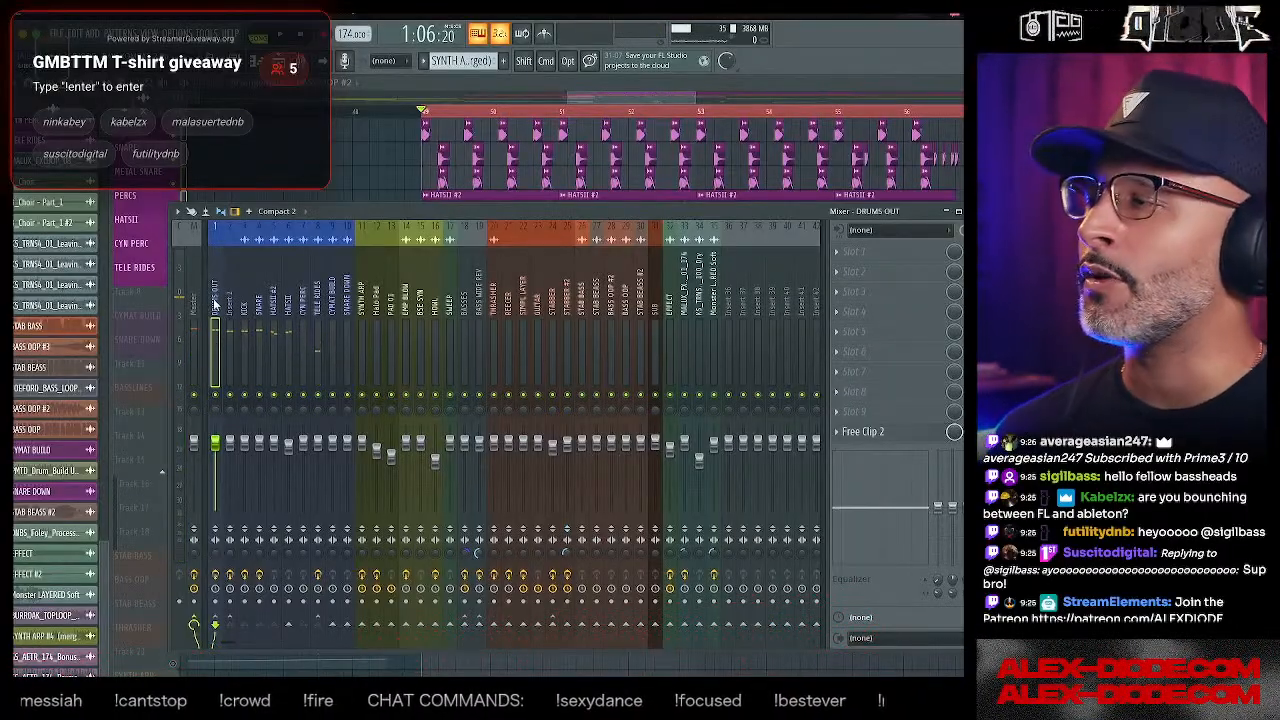
# - Compare the effects, routing and levels of the Insert 2, KICK and DRUMS OUT tracks during playback
pyautogui.click(230, 305)
pyautogui.click(245, 307)
pyautogui.click(231, 305)
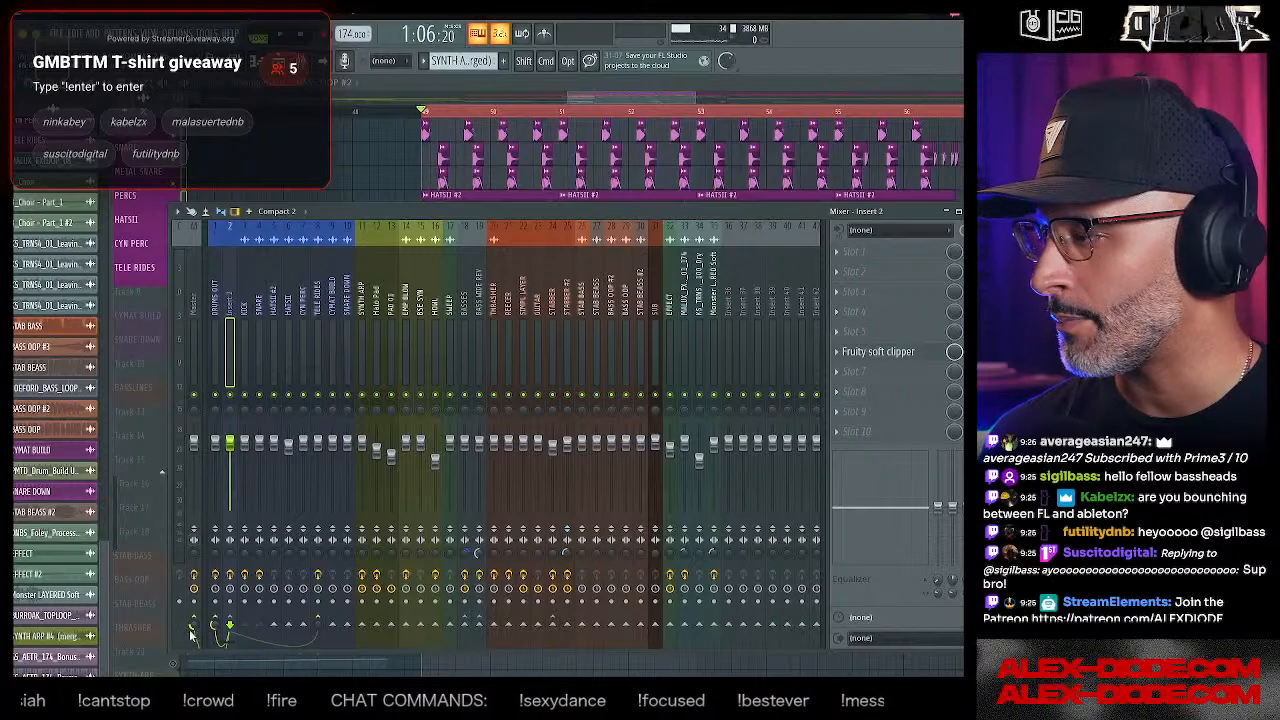
pyautogui.click(246, 330)
pyautogui.press('space')
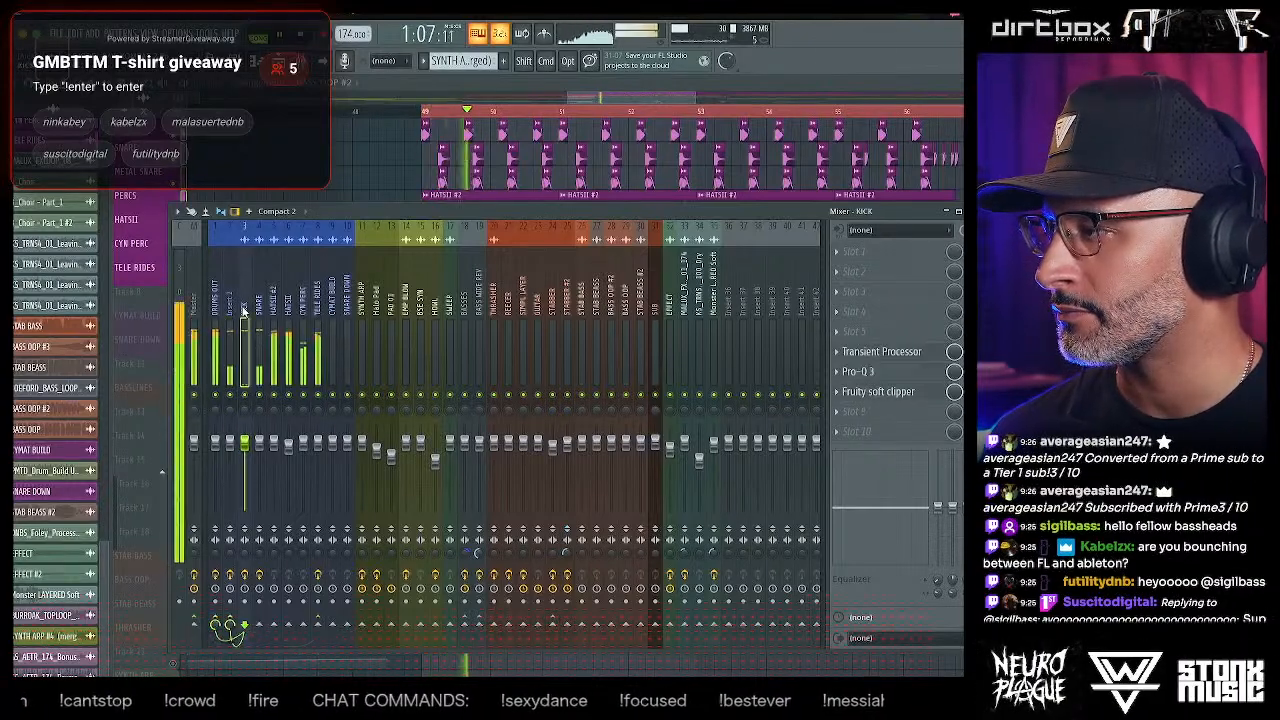
pyautogui.click(229, 320)
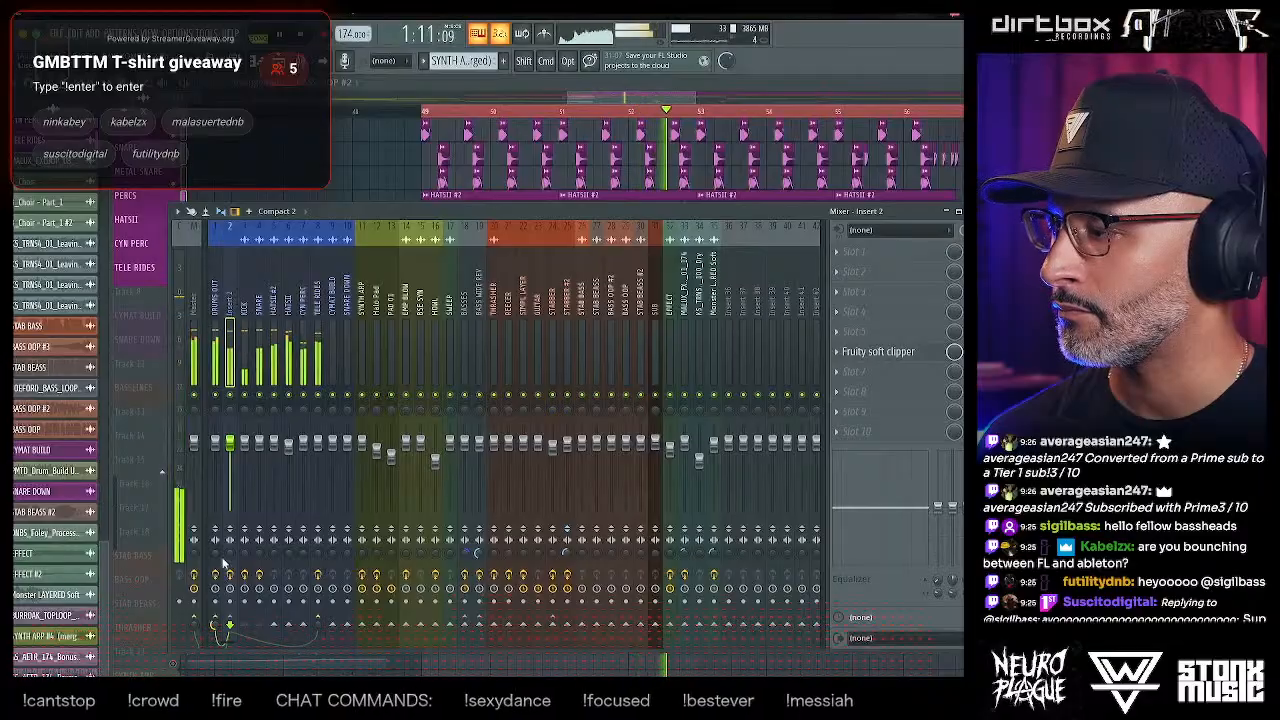
pyautogui.click(215, 287)
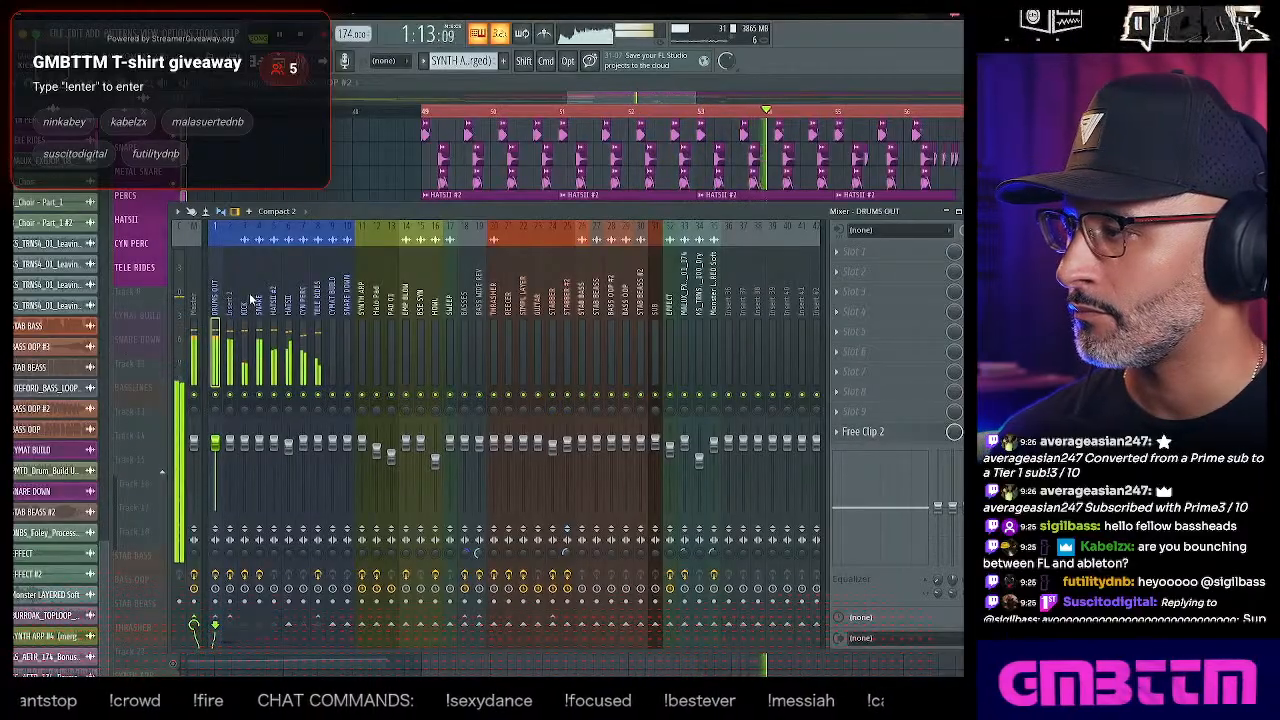
pyautogui.click(242, 305)
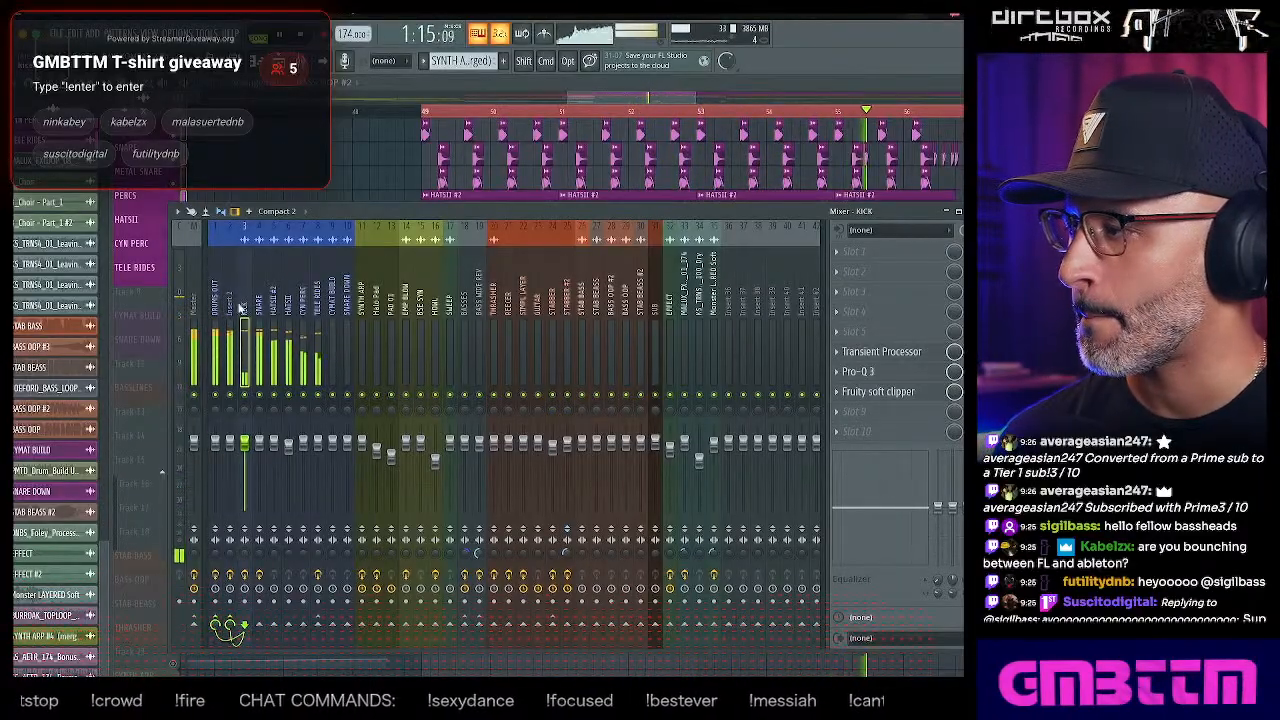
# - In Pro-Q 3 on SNARE, set the low cut to 30 dB/oct at about 212 Hz and move the bell boost to about 373 Hz
pyautogui.click(258, 428)
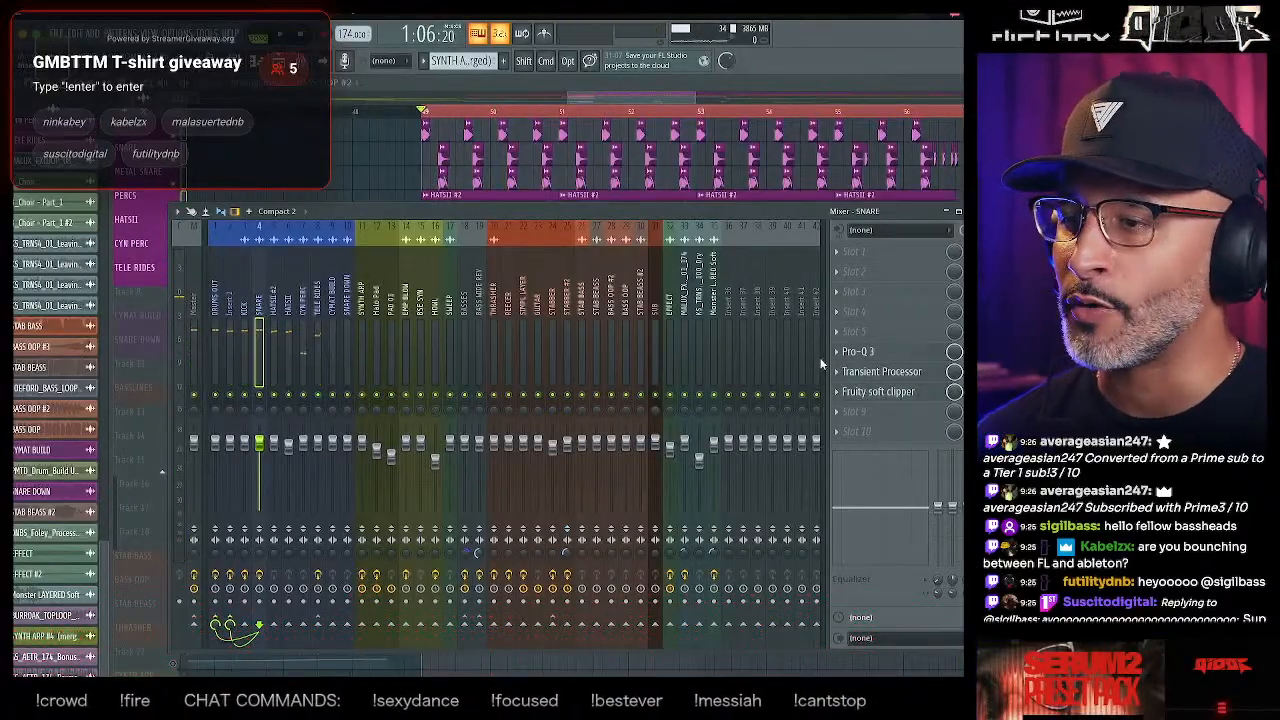
pyautogui.click(857, 354)
pyautogui.moveTo(340, 282); pyautogui.dragTo(336, 305)
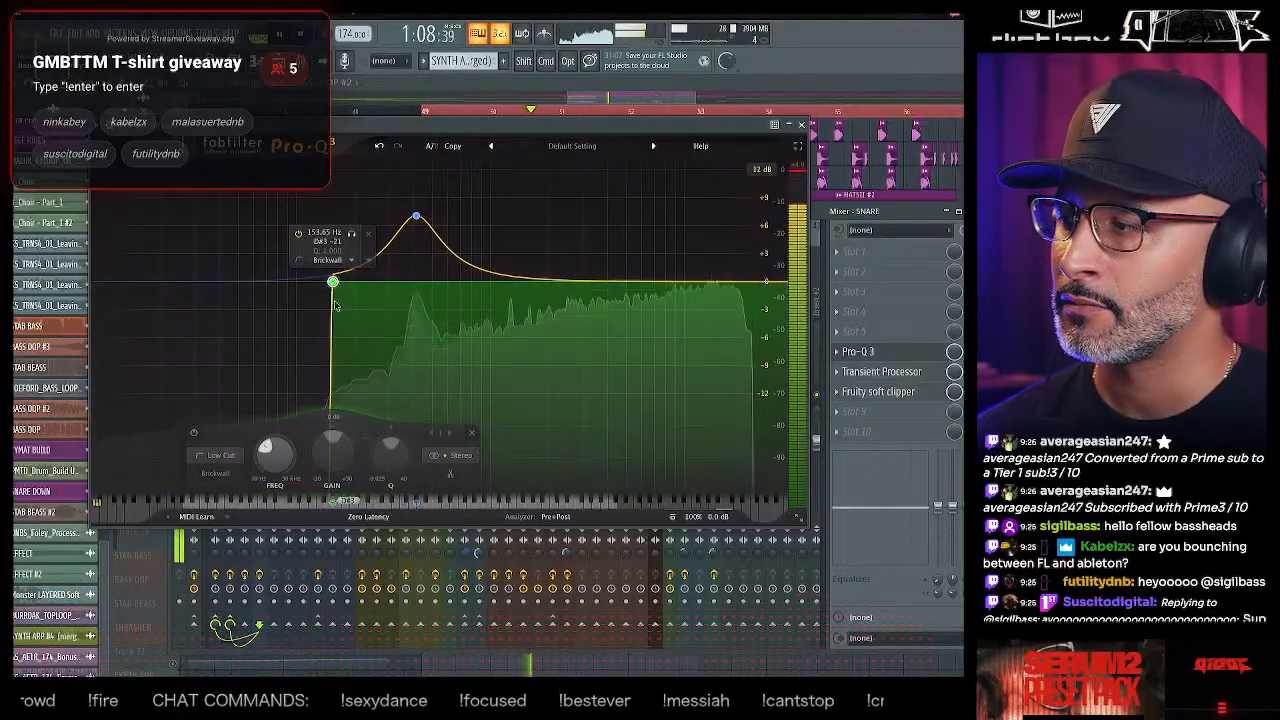
pyautogui.click(216, 455)
pyautogui.click(216, 473)
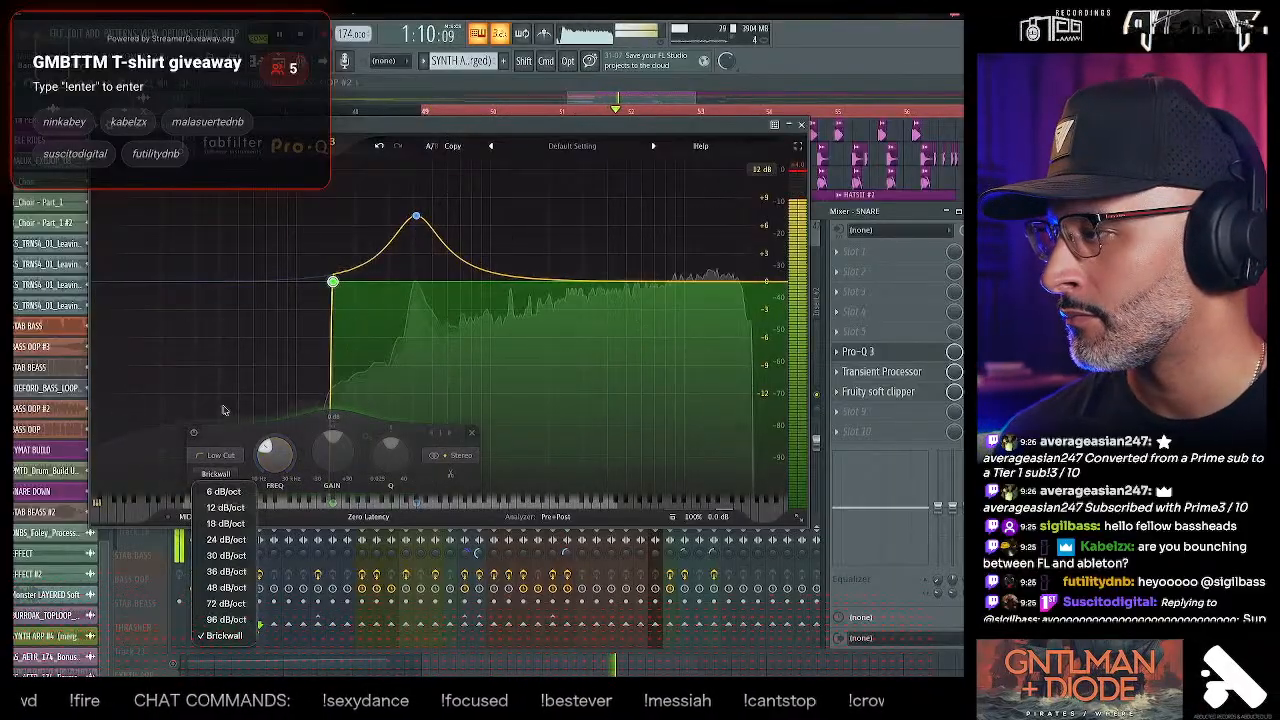
pyautogui.click(226, 555)
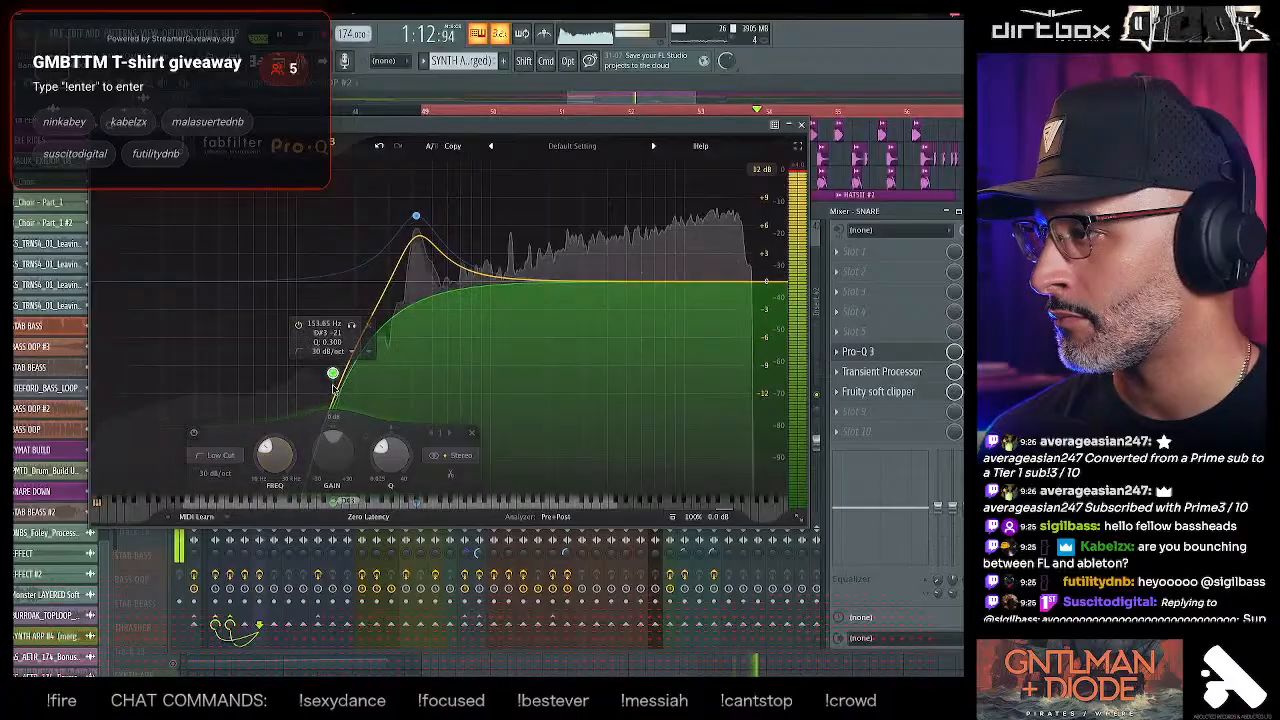
pyautogui.moveTo(334, 380); pyautogui.dragTo(360, 376)
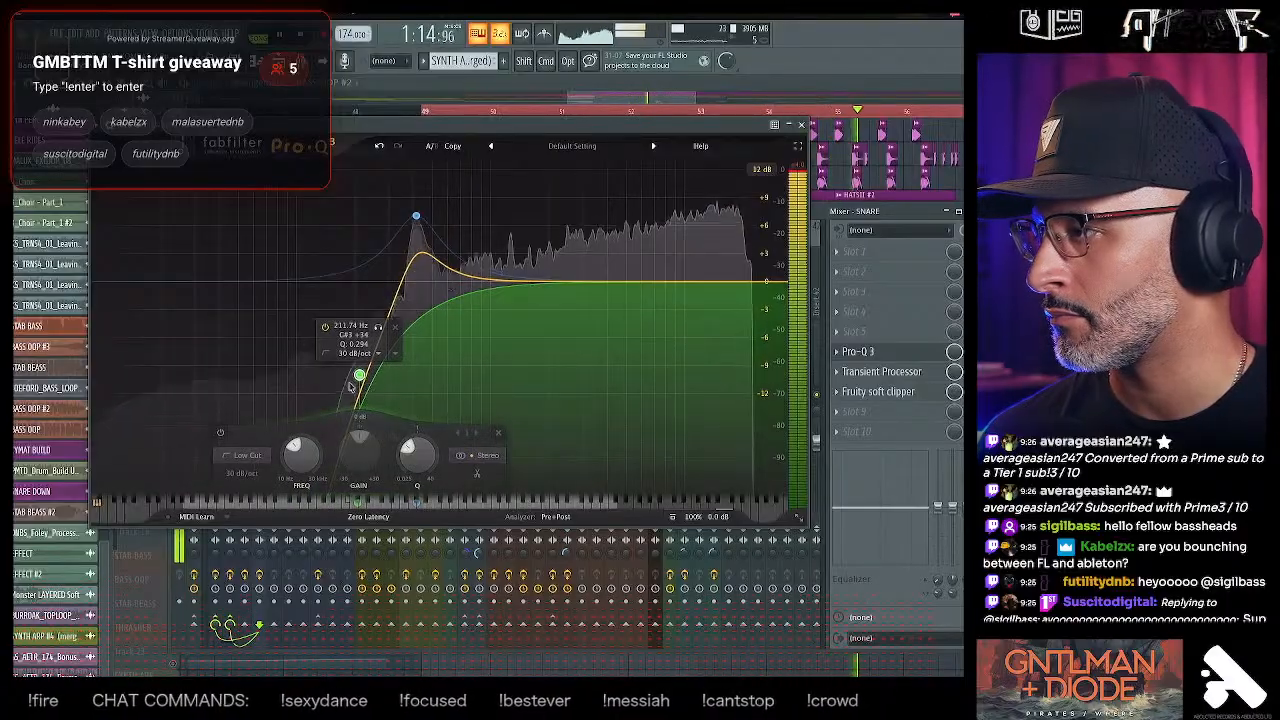
pyautogui.moveTo(416, 216); pyautogui.dragTo(407, 218)
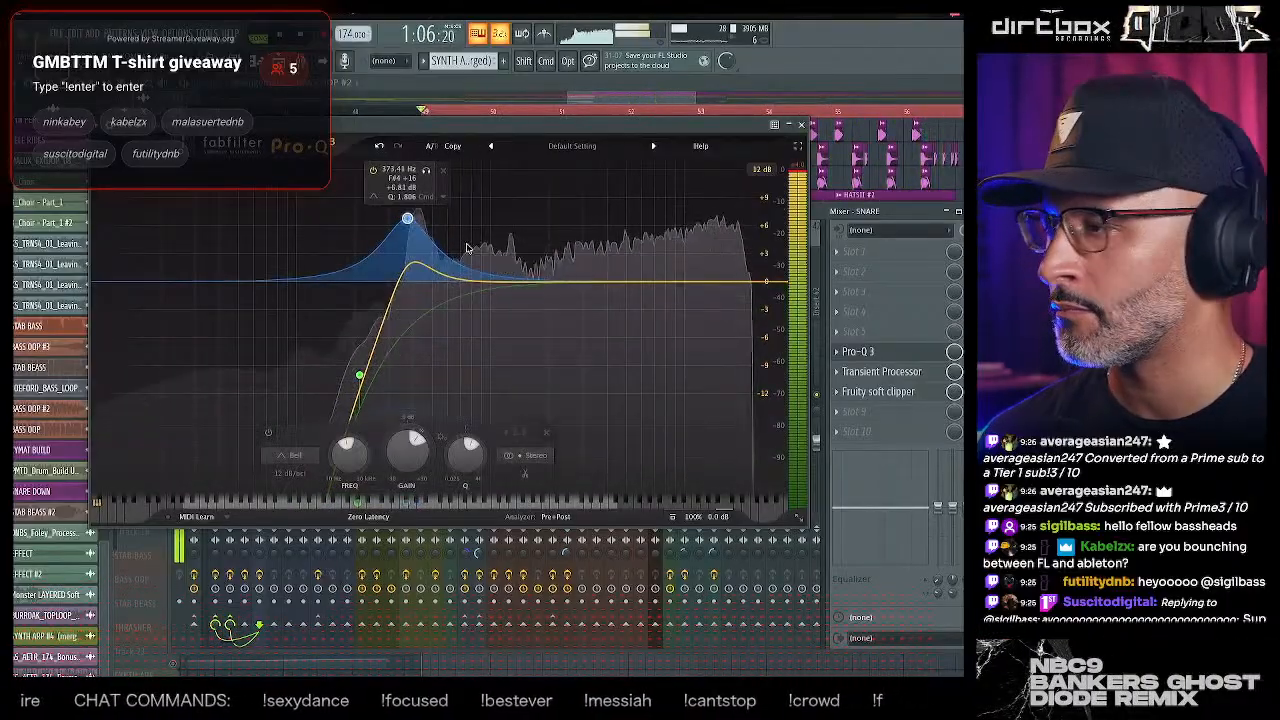
# - Add a bell band at about 4900 Hz and a gentle high-shelf cut at the top end of the SNARE EQ
pyautogui.click(625, 284)
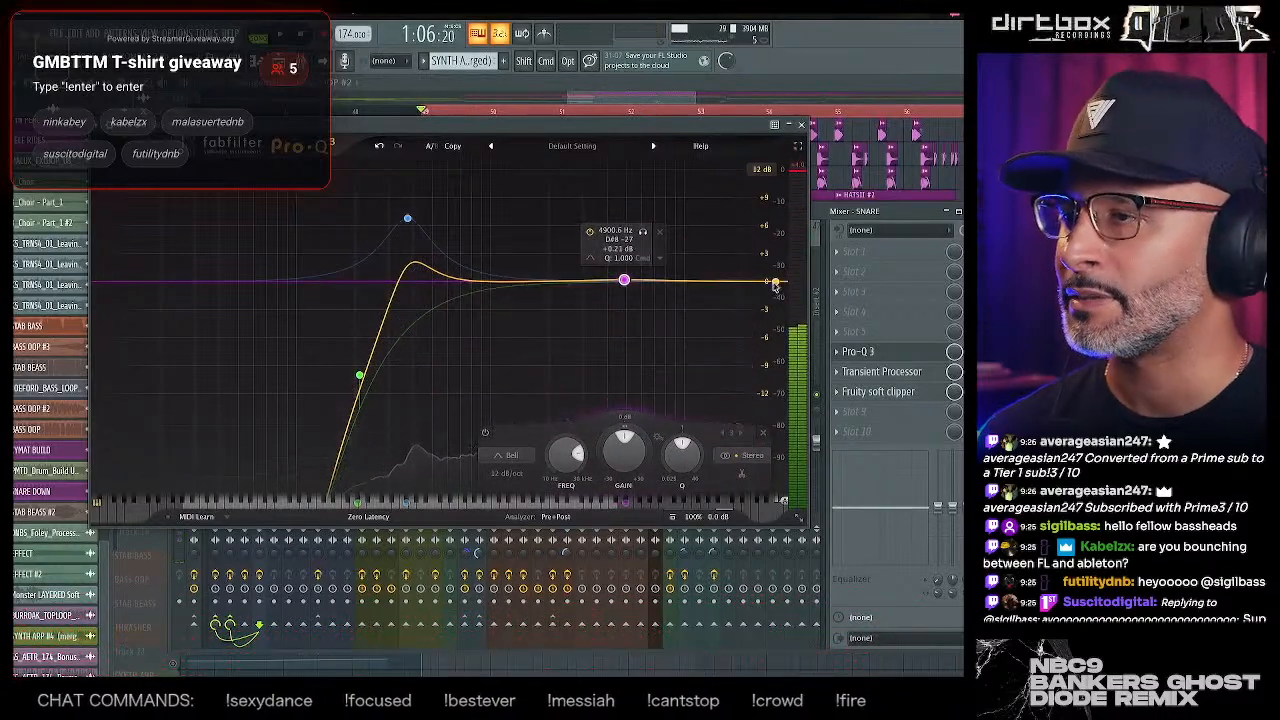
pyautogui.click(724, 282)
pyautogui.moveTo(724, 282); pyautogui.dragTo(721, 302)
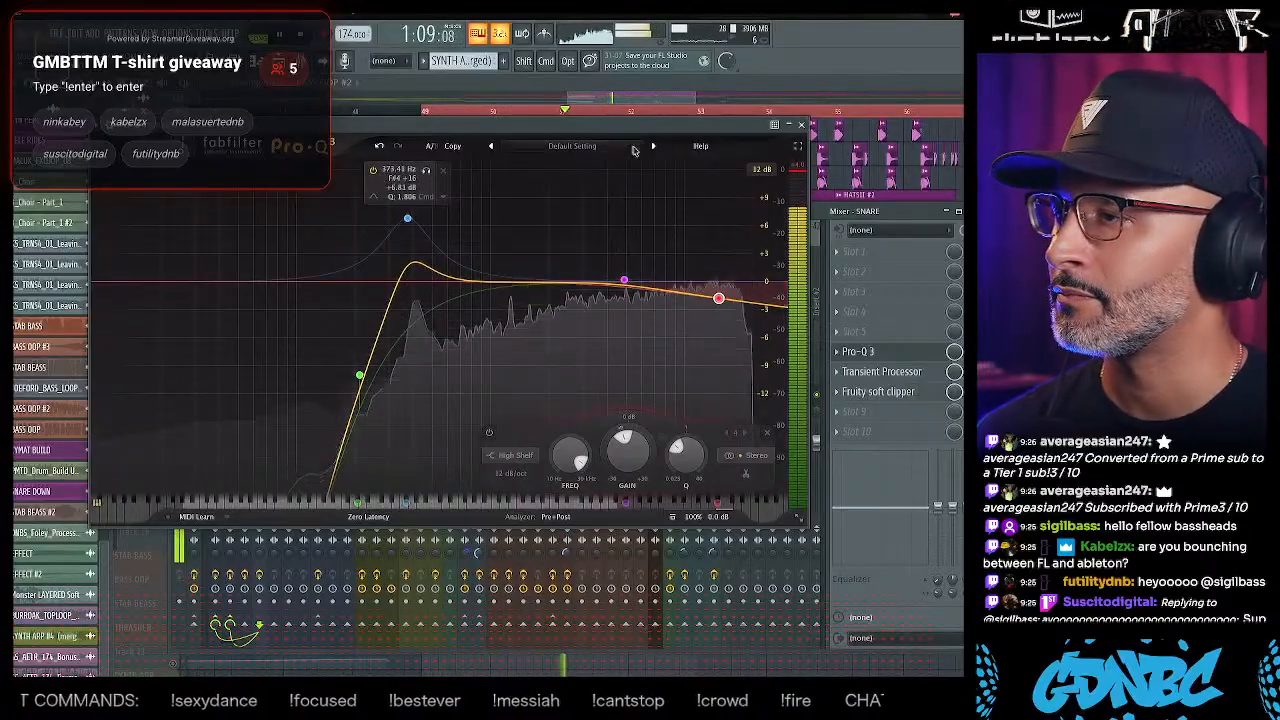
# - Close the SNARE EQ and move an empty mixer insert from the far end to directly after the SNARE track
pyautogui.press('Escape')
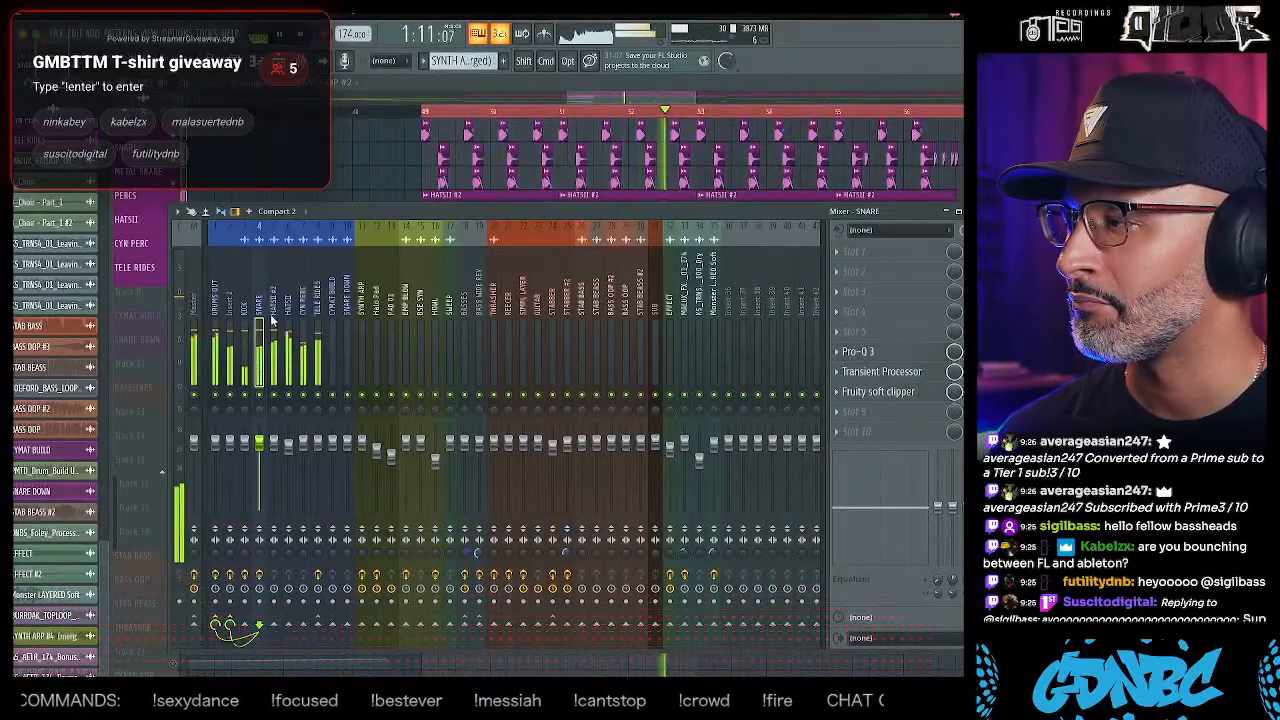
pyautogui.click(730, 309)
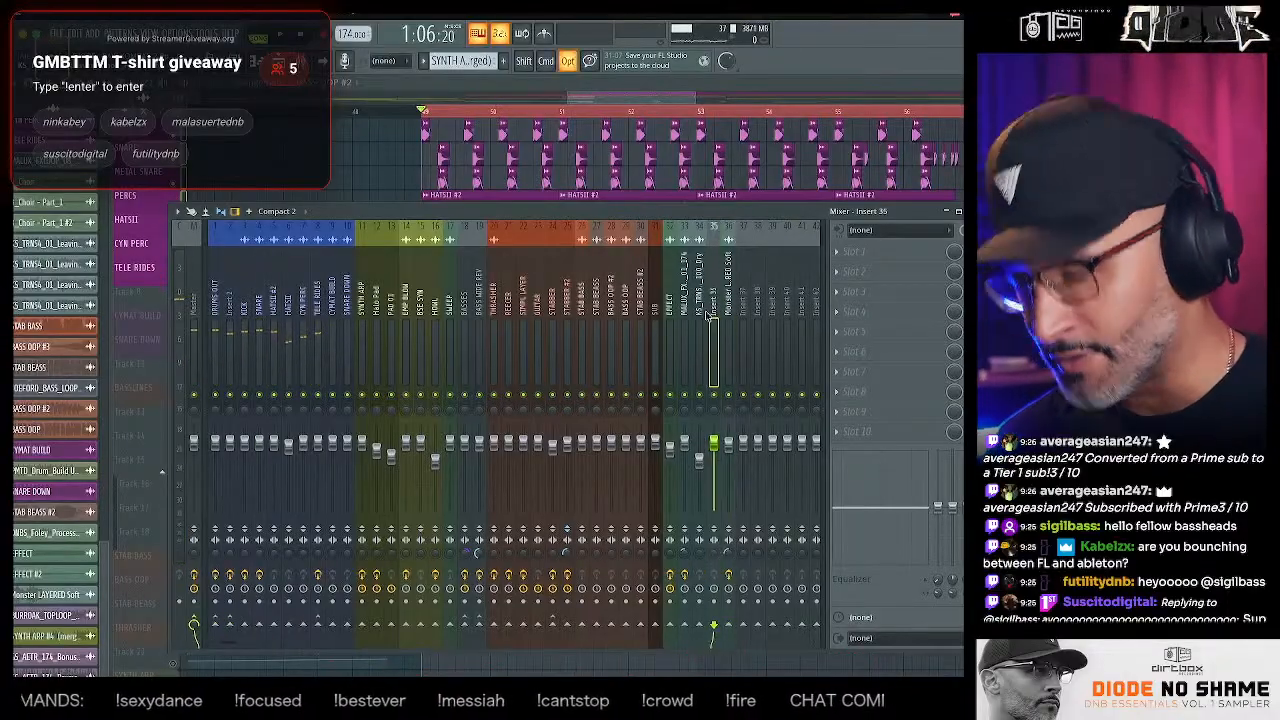
pyautogui.hotkey('alt', 'Left')
pyautogui.hotkey('alt', 'Left')
pyautogui.hotkey('alt', 'Left')
pyautogui.hotkey('alt', 'Left')
pyautogui.hotkey('alt', 'Left')
pyautogui.hotkey('alt', 'Left')
pyautogui.hotkey('alt', 'Left')
pyautogui.hotkey('alt', 'Left')
pyautogui.hotkey('alt', 'Left')
pyautogui.hotkey('alt', 'Left')
pyautogui.hotkey('alt', 'Left')
pyautogui.hotkey('alt', 'Left')
pyautogui.hotkey('alt', 'Left')
pyautogui.hotkey('alt', 'Left')
pyautogui.hotkey('alt', 'Left')
pyautogui.hotkey('alt', 'Left')
pyautogui.hotkey('alt', 'Left')
pyautogui.hotkey('alt', 'Left')
pyautogui.hotkey('alt', 'Left')
pyautogui.hotkey('alt', 'Left')
pyautogui.hotkey('alt', 'Left')
pyautogui.hotkey('alt', 'Left')
pyautogui.hotkey('alt', 'Left')
pyautogui.hotkey('alt', 'Left')
pyautogui.hotkey('alt', 'Left')
pyautogui.hotkey('alt', 'Left')
pyautogui.hotkey('alt', 'Left')
pyautogui.hotkey('alt', 'Left')
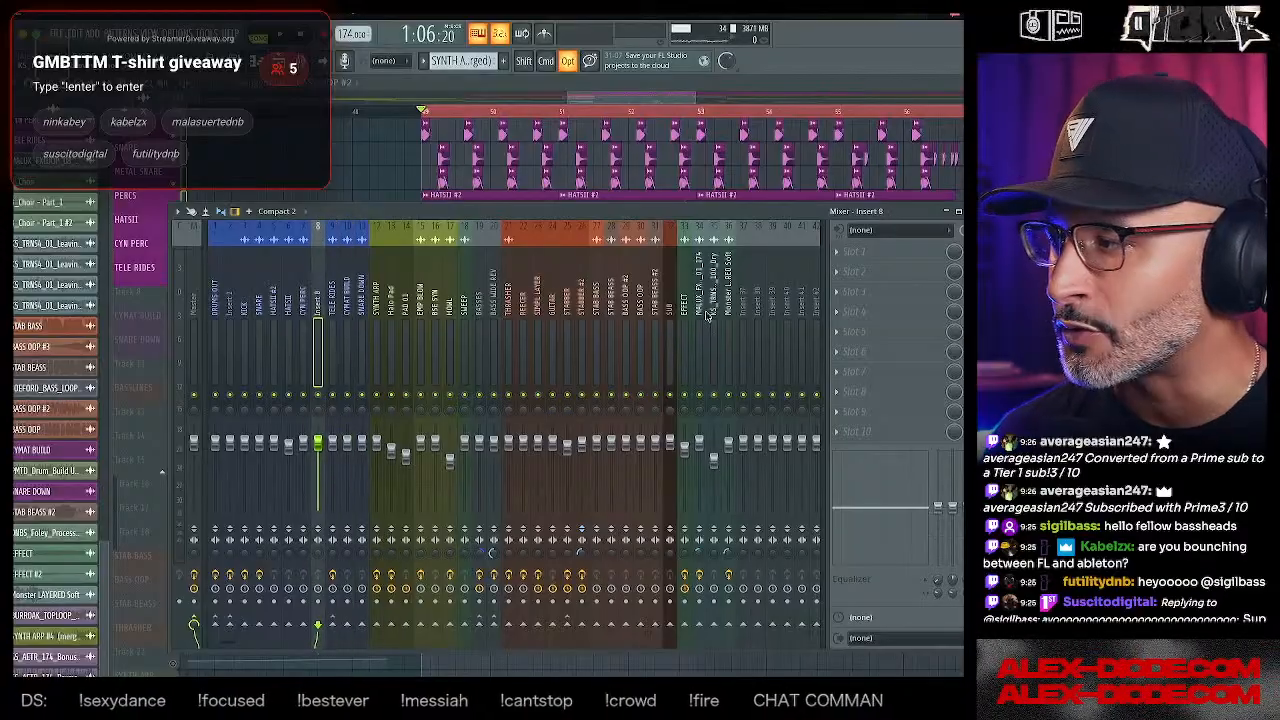
pyautogui.hotkey('alt', 'Left')
pyautogui.hotkey('alt', 'Left')
pyautogui.hotkey('alt', 'Left')
# - Route the six tracks from HATSII #2 through SNARE DOWN only to the empty insert after SNARE
pyautogui.click(358, 308)
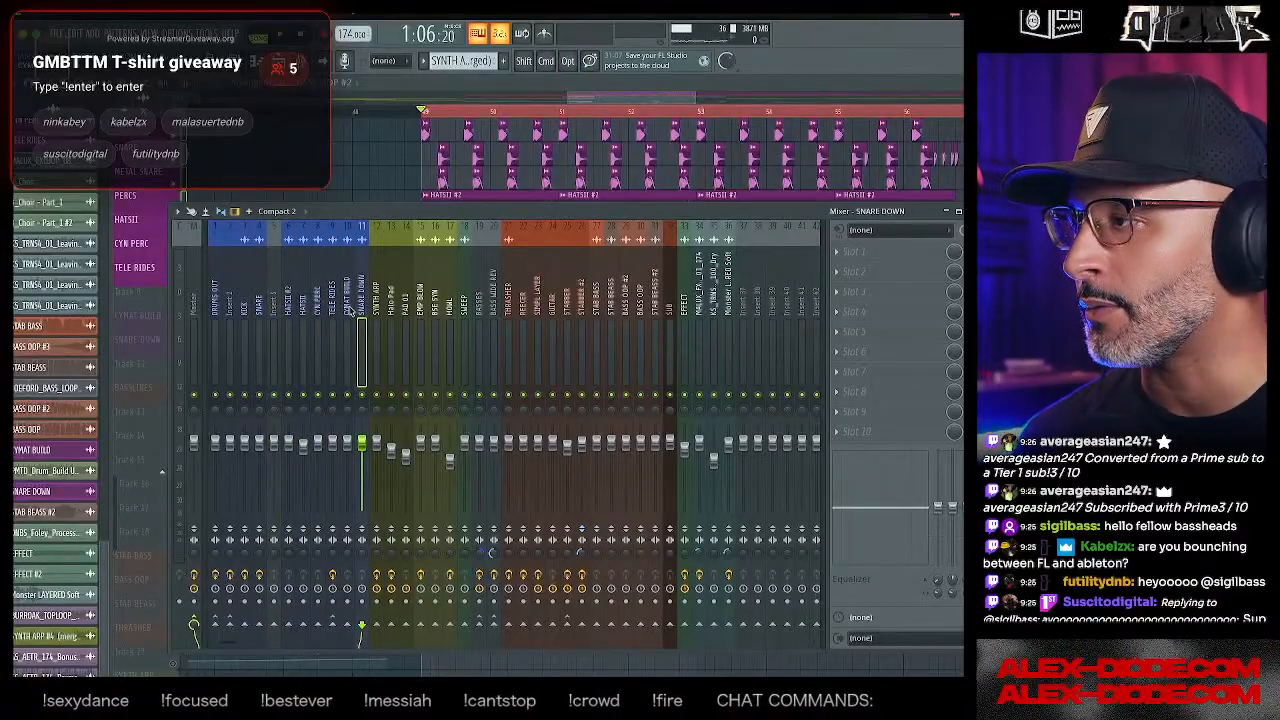
pyautogui.moveTo(345, 312); pyautogui.dragTo(299, 312)
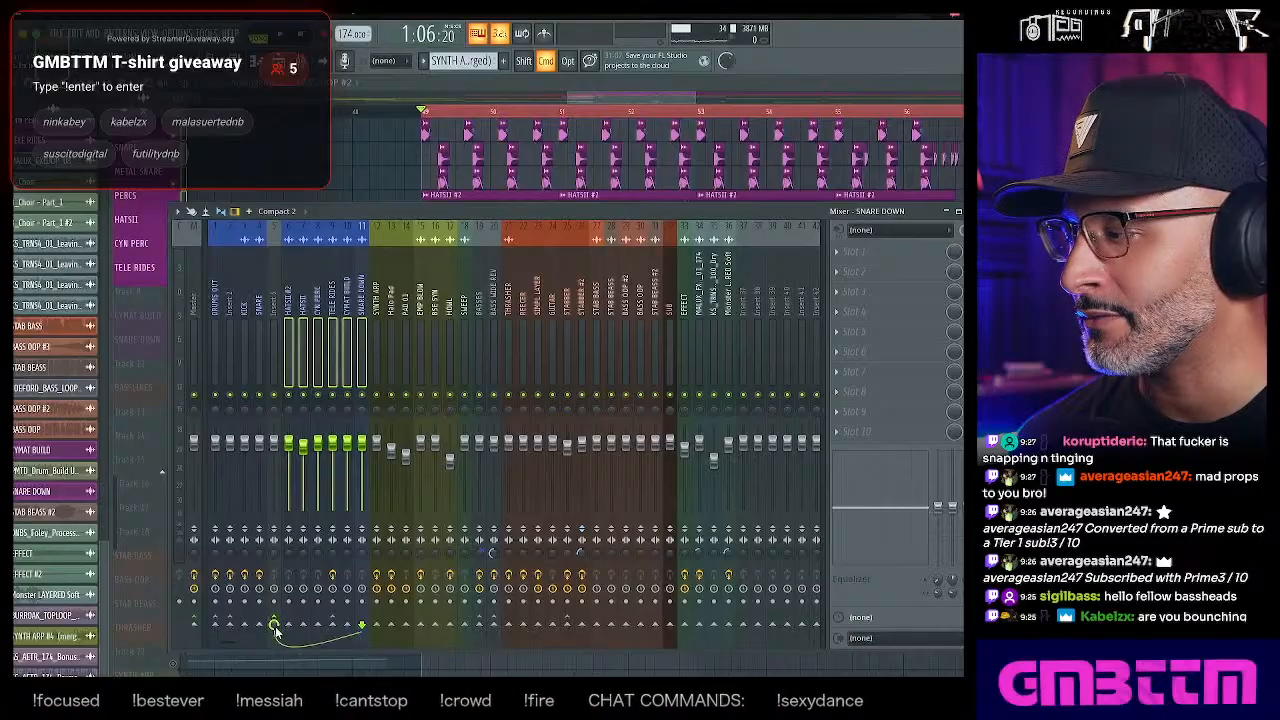
pyautogui.click(287, 316)
# - Rename insert 5 as TOPS and colour it with the saved drum blue, #315693
pyautogui.click(275, 309)
pyautogui.press('F2')
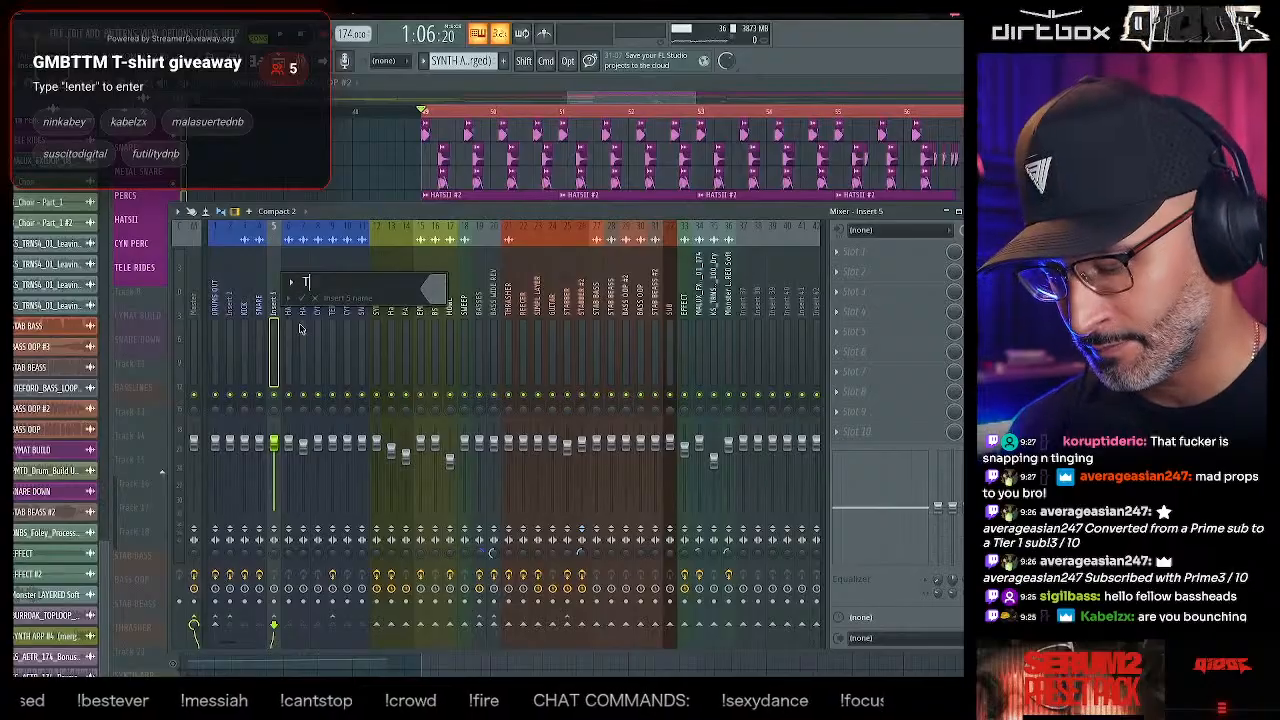
pyautogui.click(440, 292)
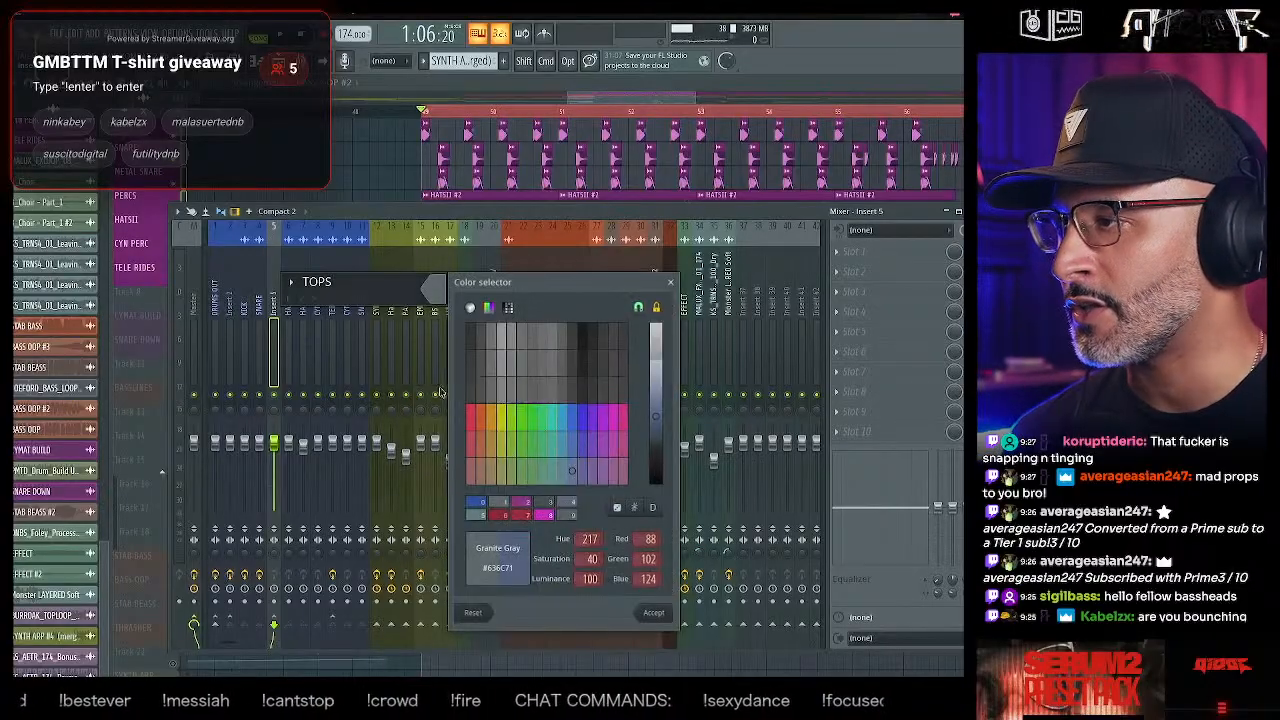
pyautogui.click(478, 510)
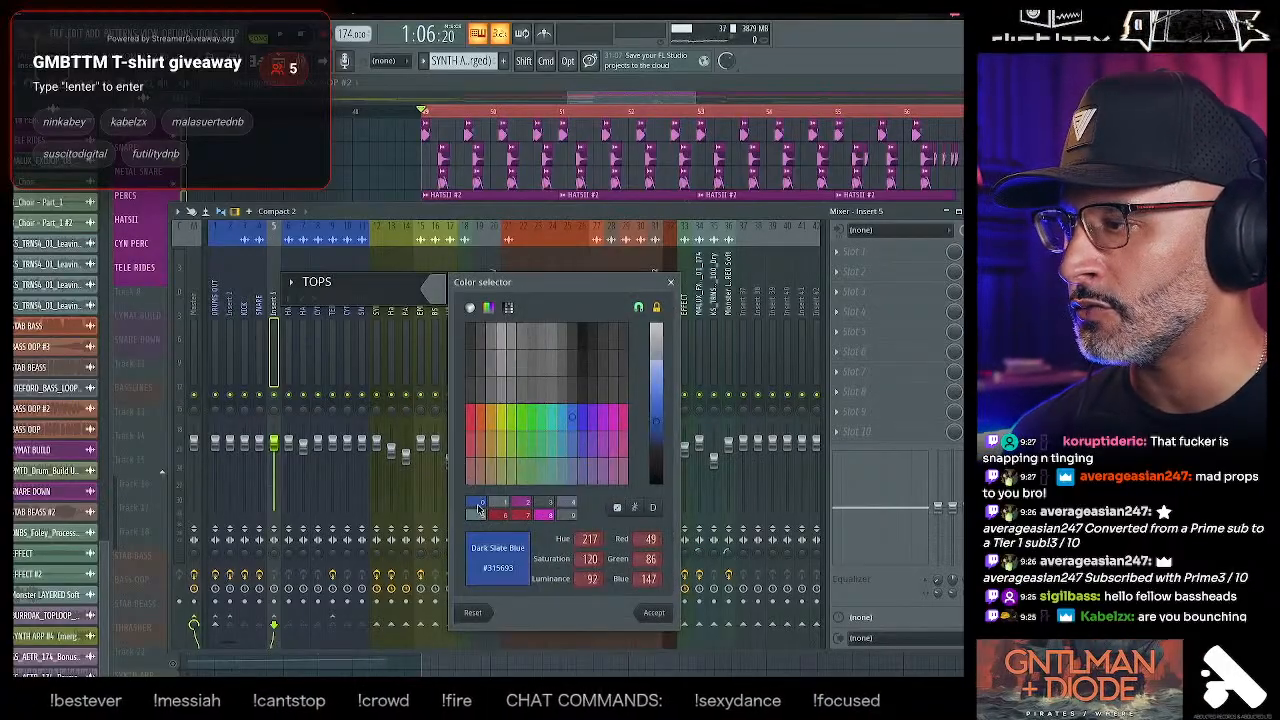
pyautogui.click(664, 615)
pyautogui.press('Return')
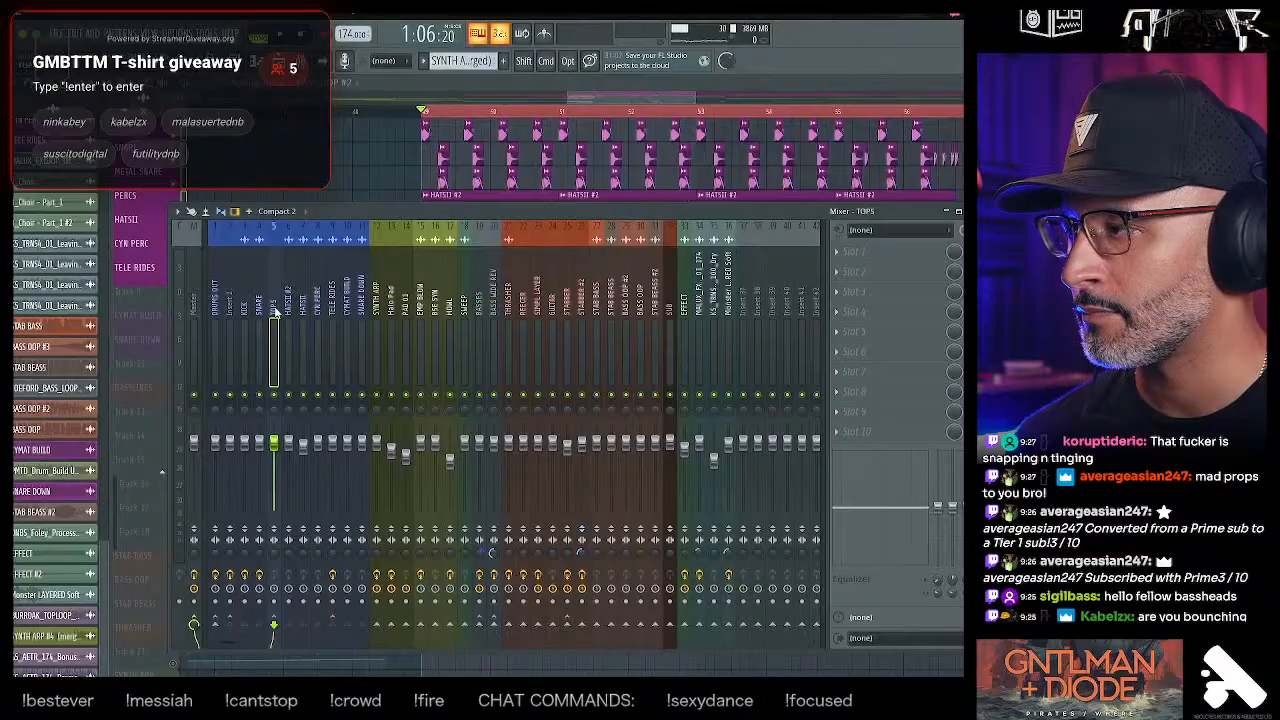
# - Load MSaturator in slot 4 of TOPS and audition the drums through it
pyautogui.press('space')
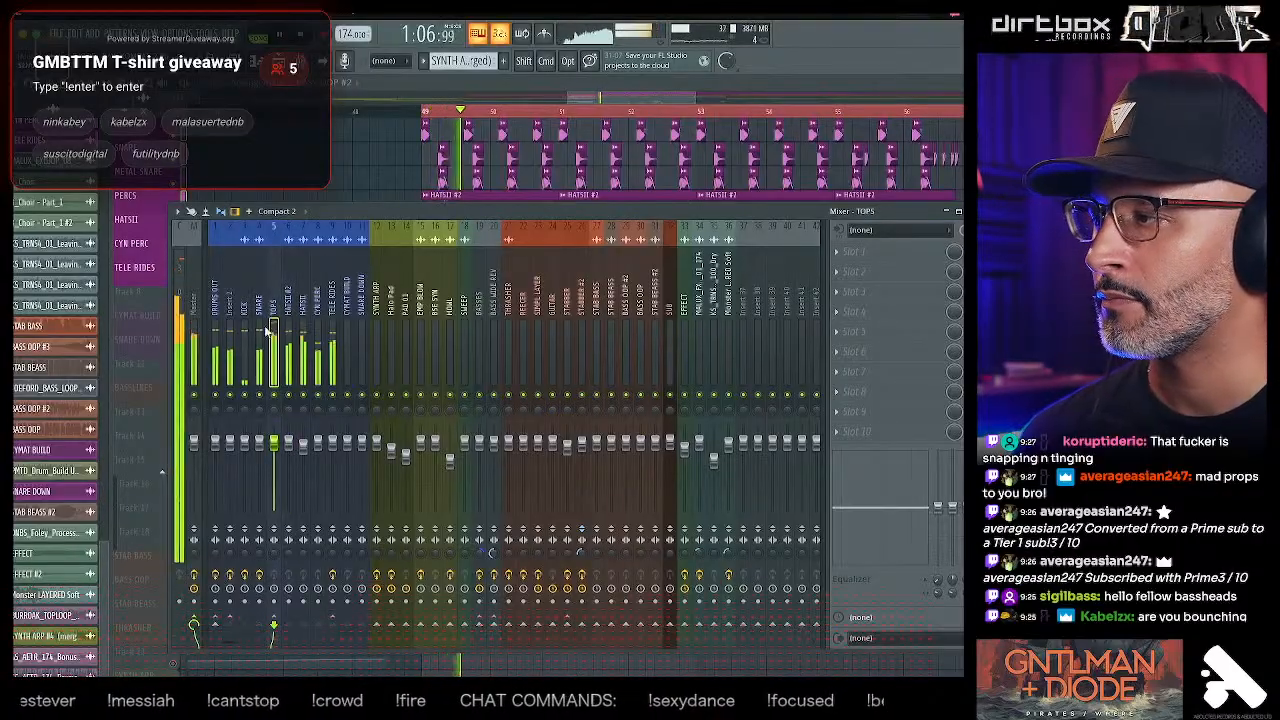
pyautogui.press('space')
pyautogui.click(852, 351)
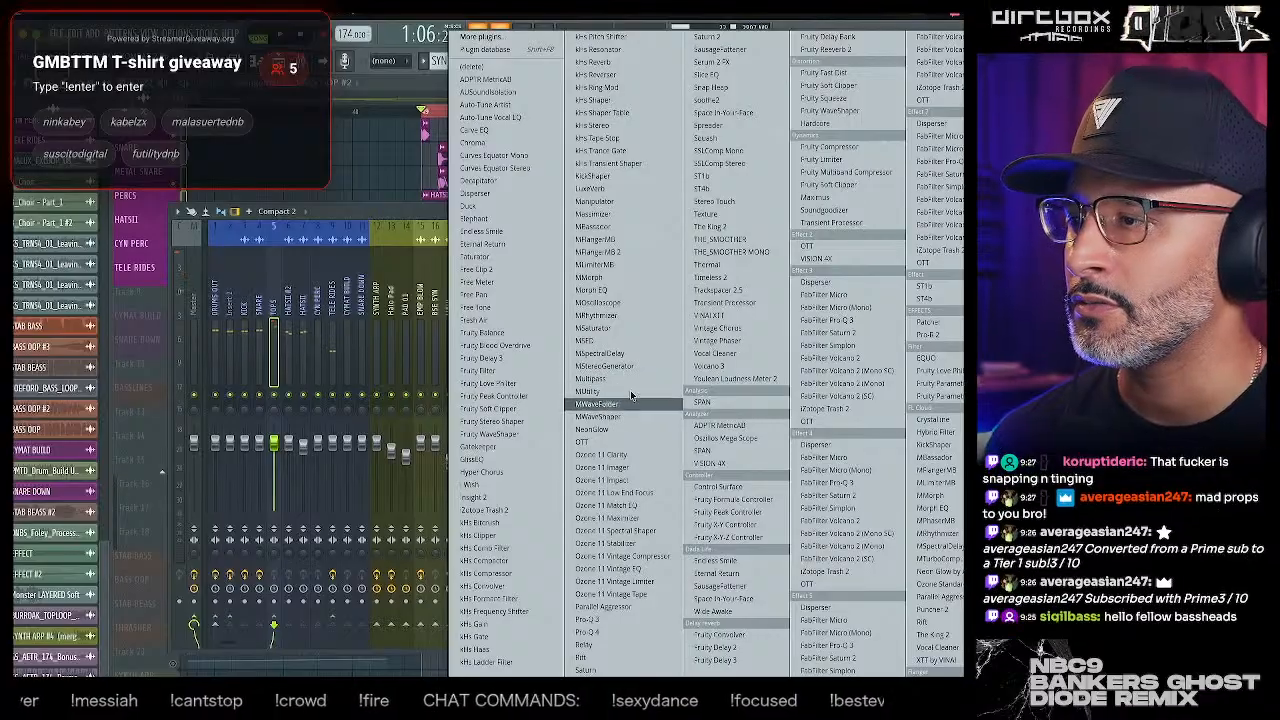
pyautogui.click(612, 328)
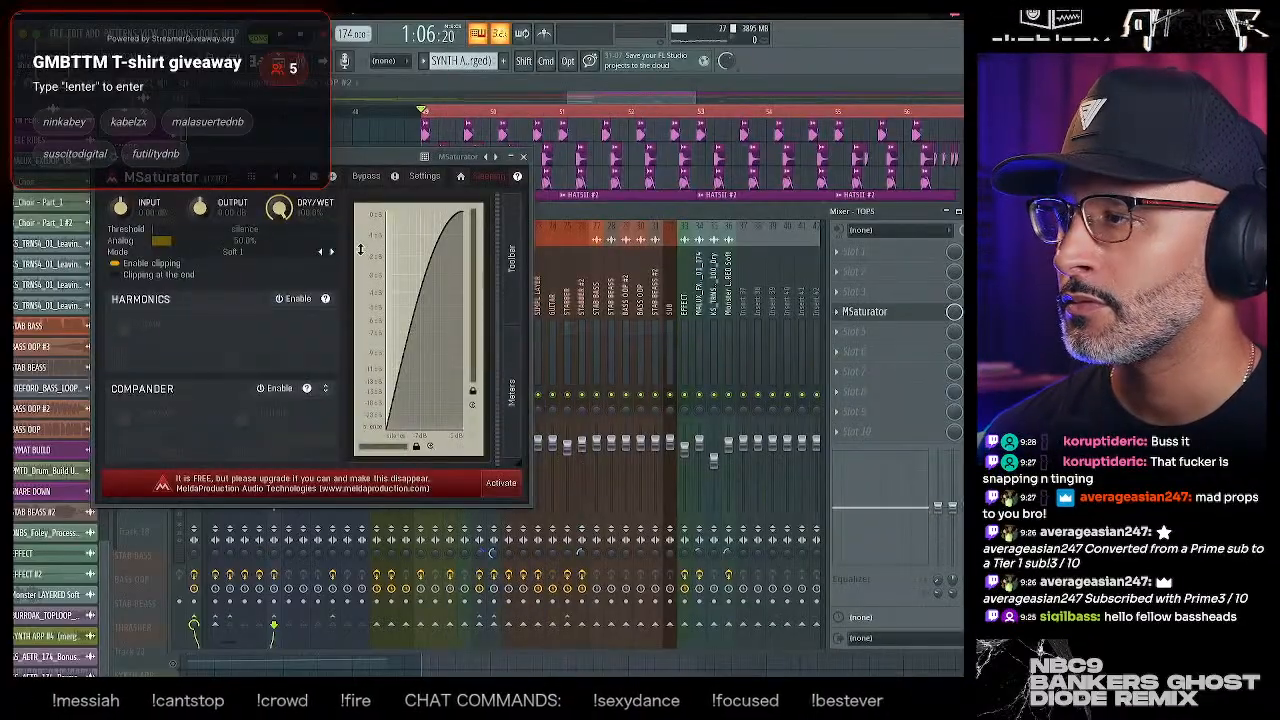
pyautogui.press('space')
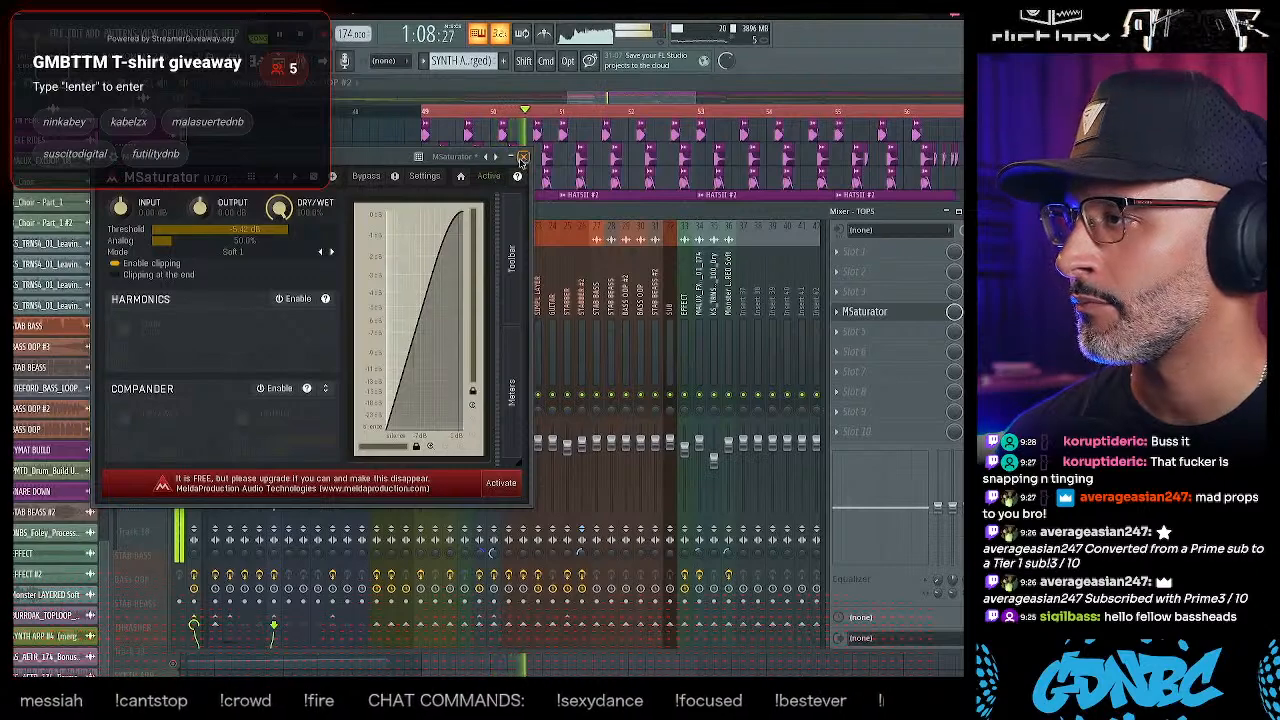
pyautogui.click(522, 157)
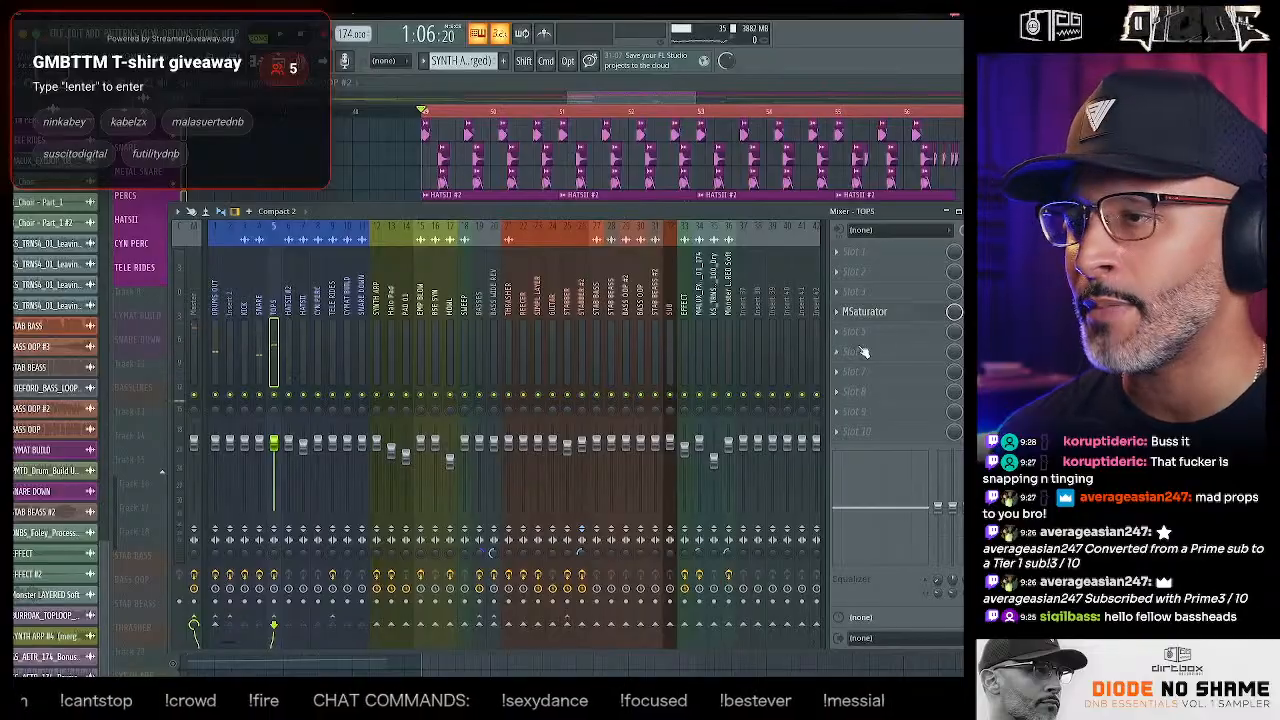
# - Load Duck in slot 6 of TOPS and sidechain the SNARE track to TOPS
pyautogui.click(860, 352)
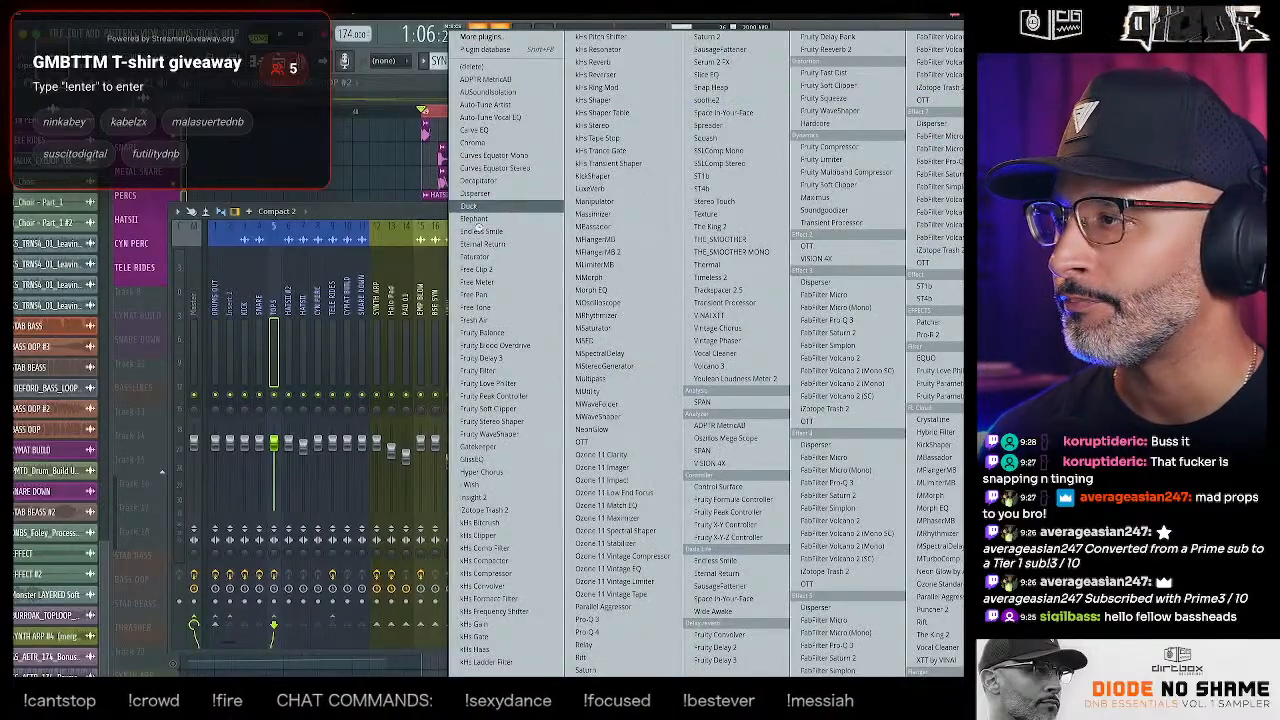
pyautogui.click(492, 208)
pyautogui.click(258, 306)
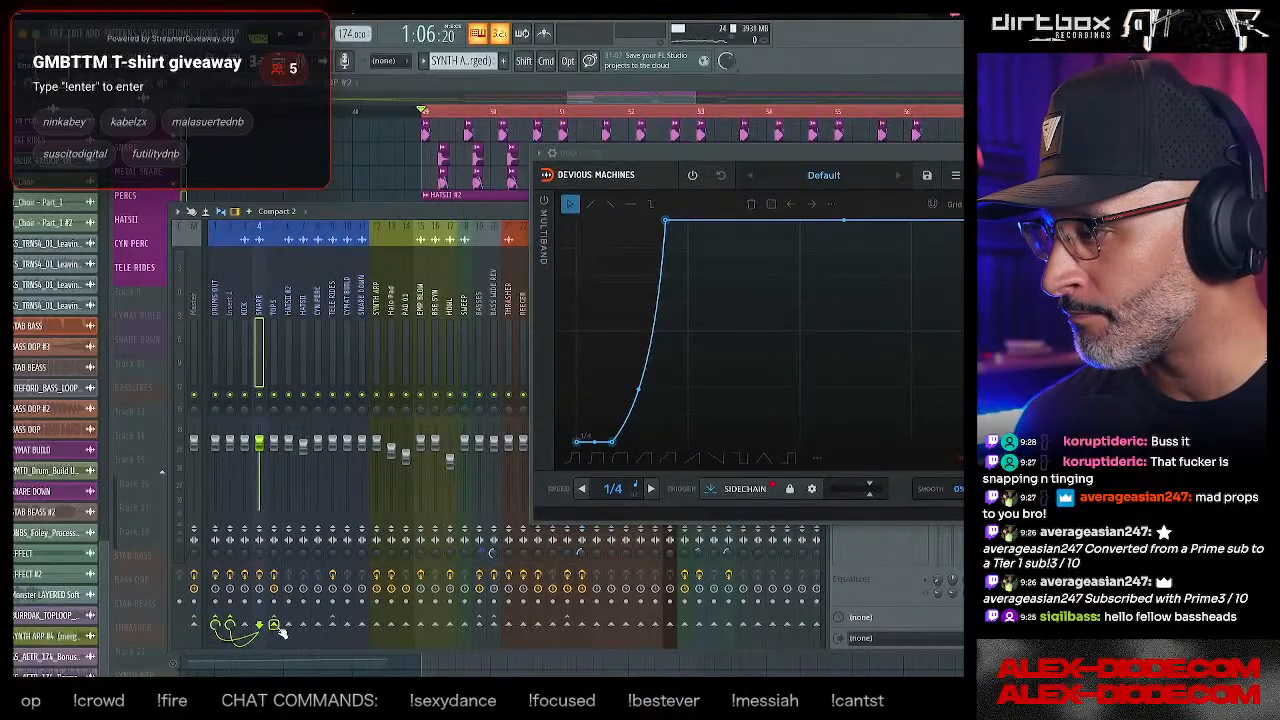
pyautogui.click(320, 658)
pyautogui.click(271, 298)
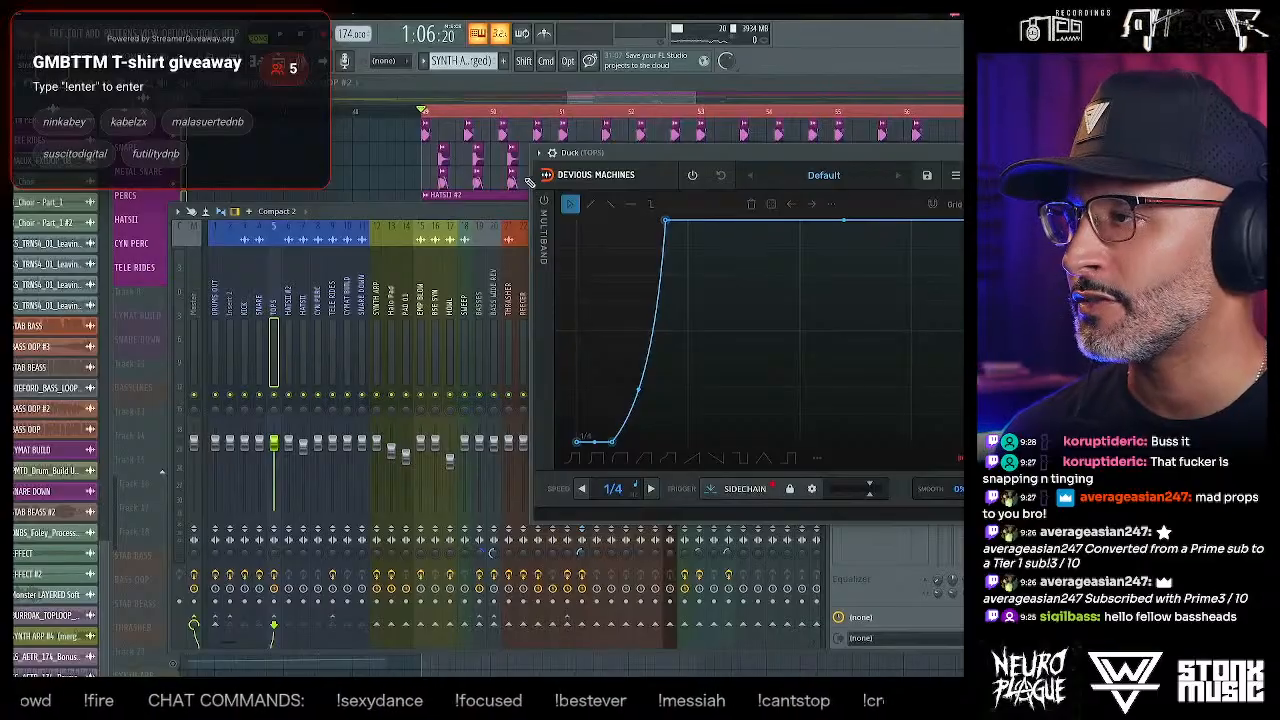
pyautogui.click(539, 152)
pyautogui.click(664, 151)
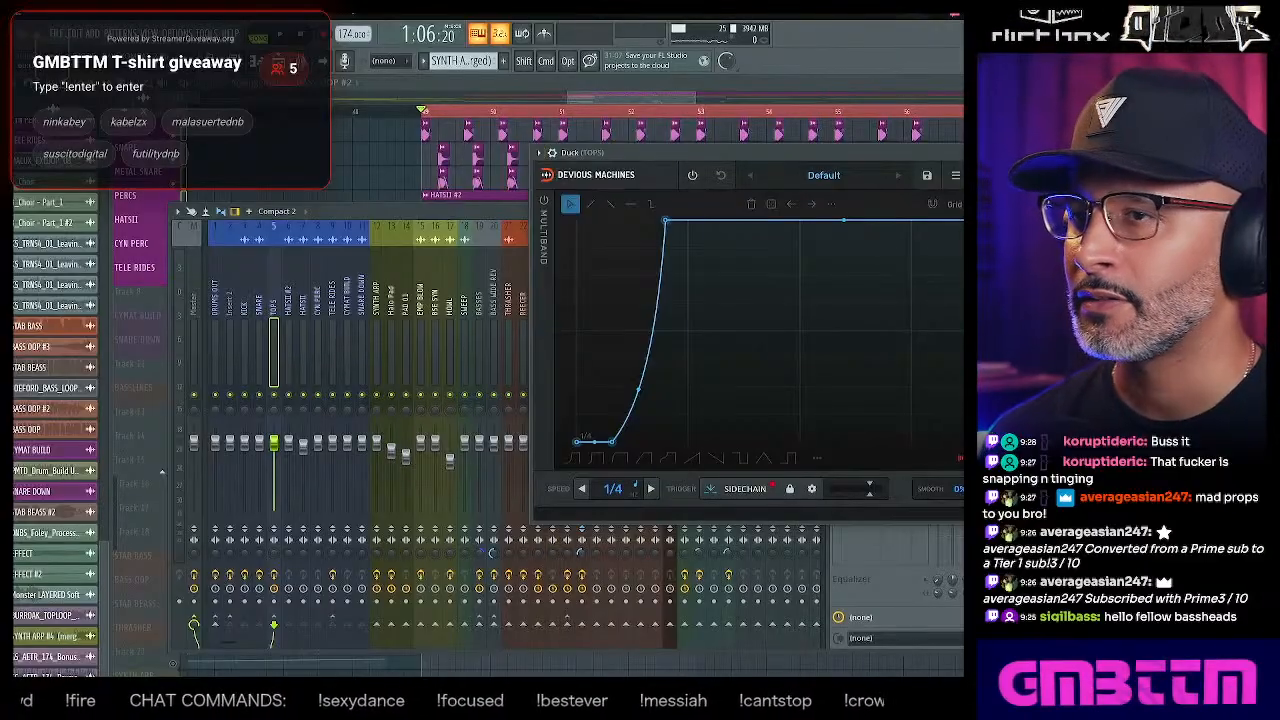
pyautogui.press('Escape')
# - Sidechain the KICK track to TOPS and reselect the TOPS track
pyautogui.click(258, 318)
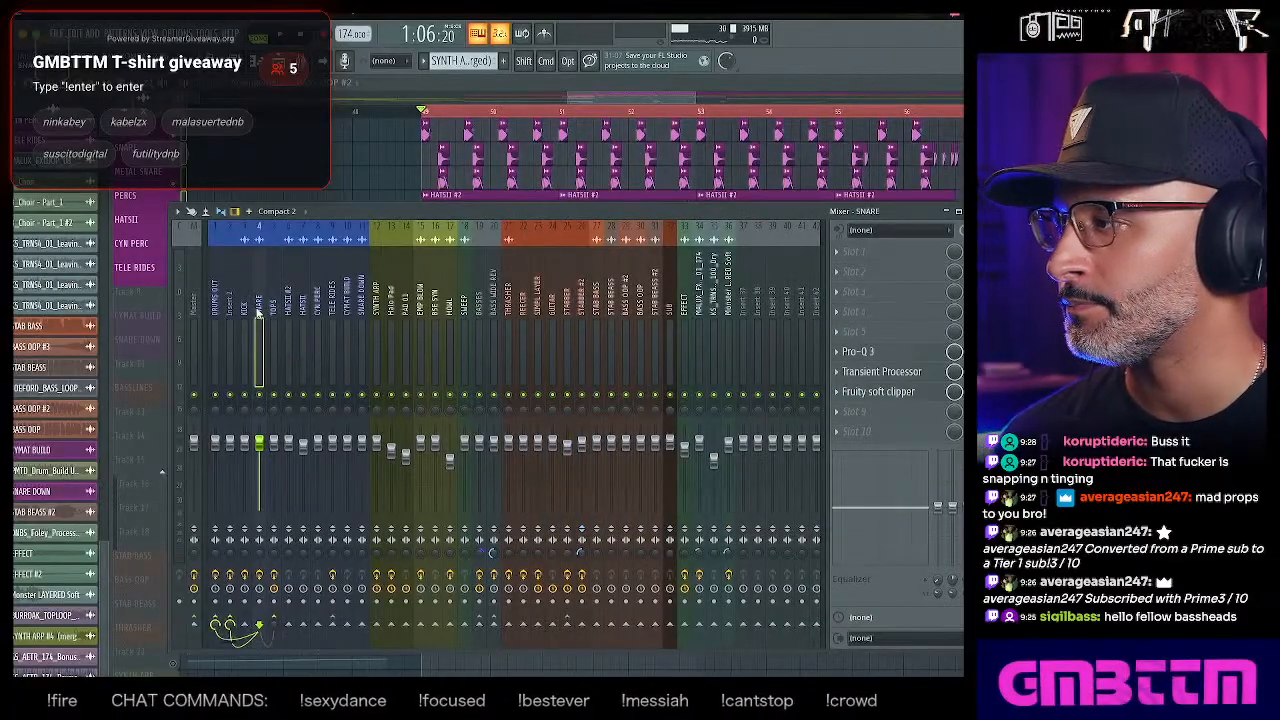
pyautogui.click(244, 318)
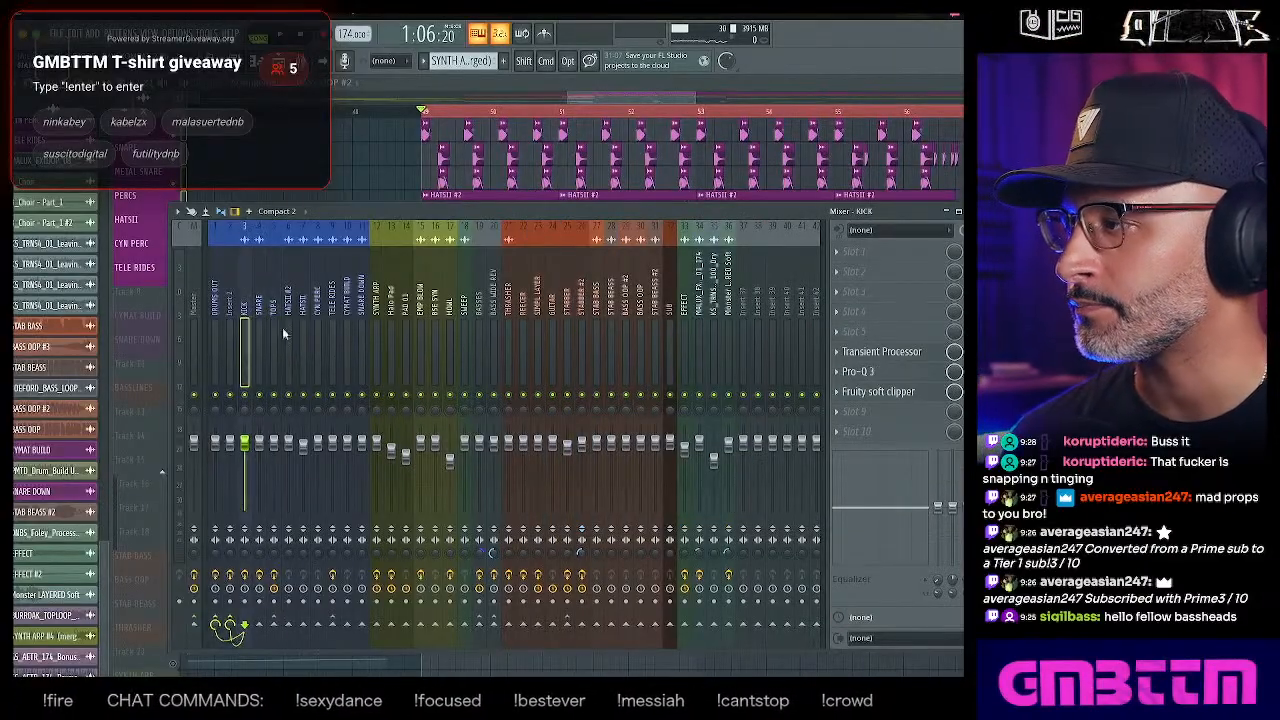
pyautogui.rightClick(274, 626)
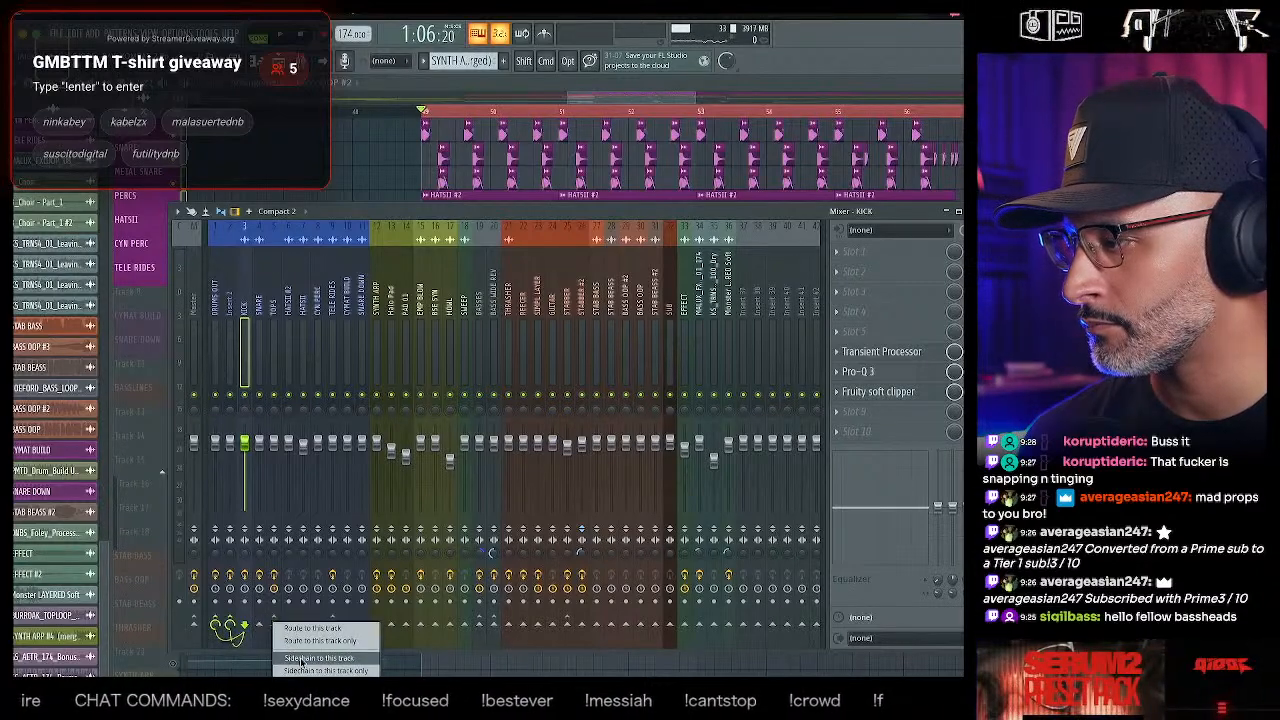
pyautogui.click(274, 305)
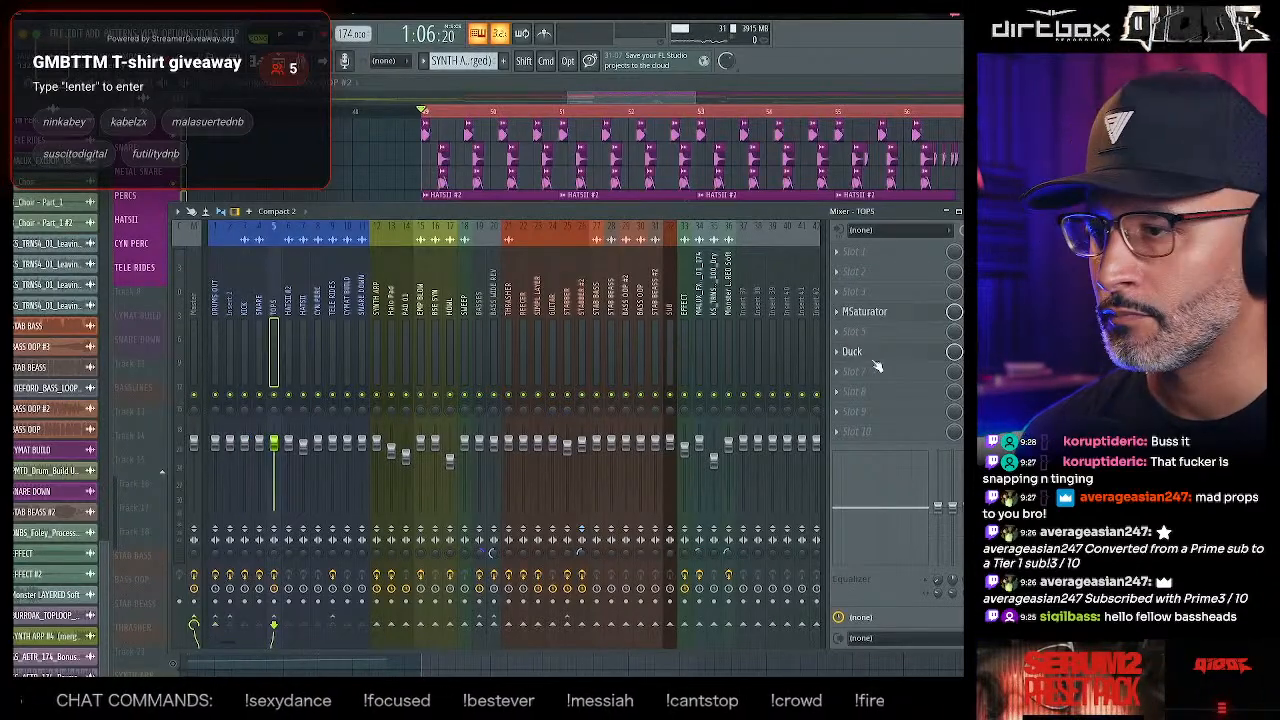
# - Copy the Duck effect from slot 6 of TOPS into slot 7
pyautogui.press('F8')
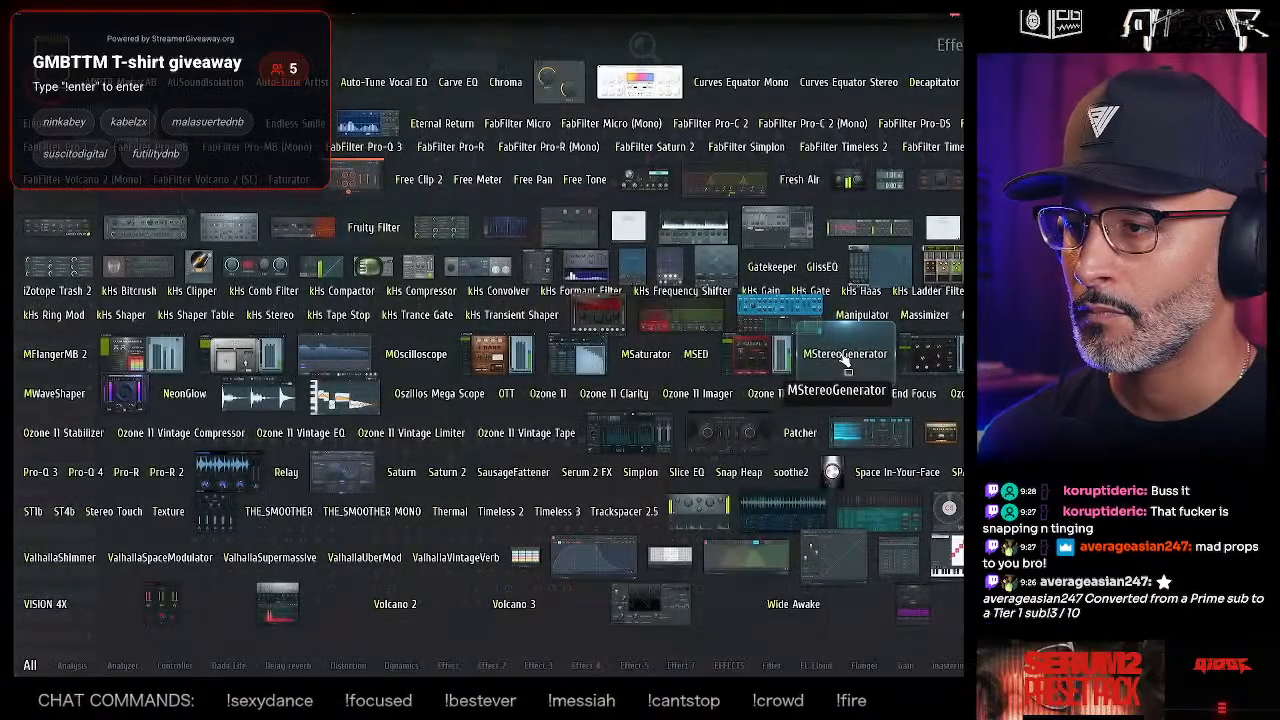
pyautogui.press('Escape')
pyautogui.click(847, 356)
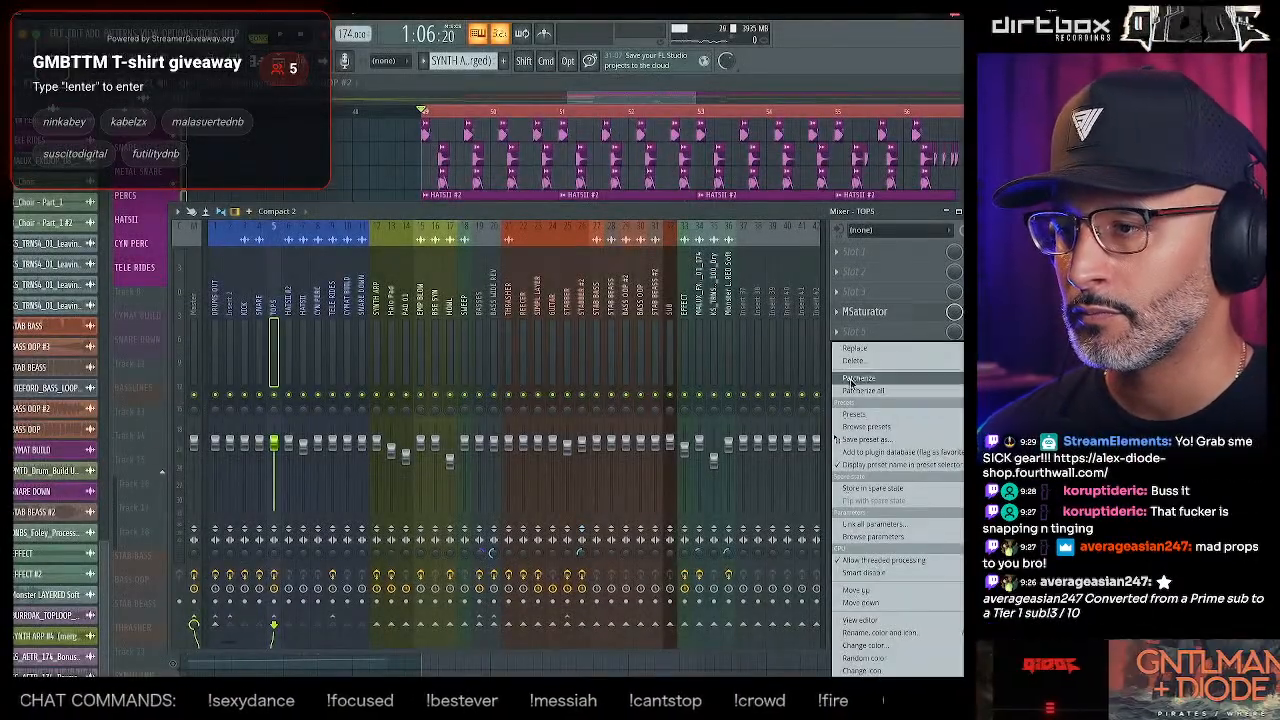
pyautogui.click(862, 439)
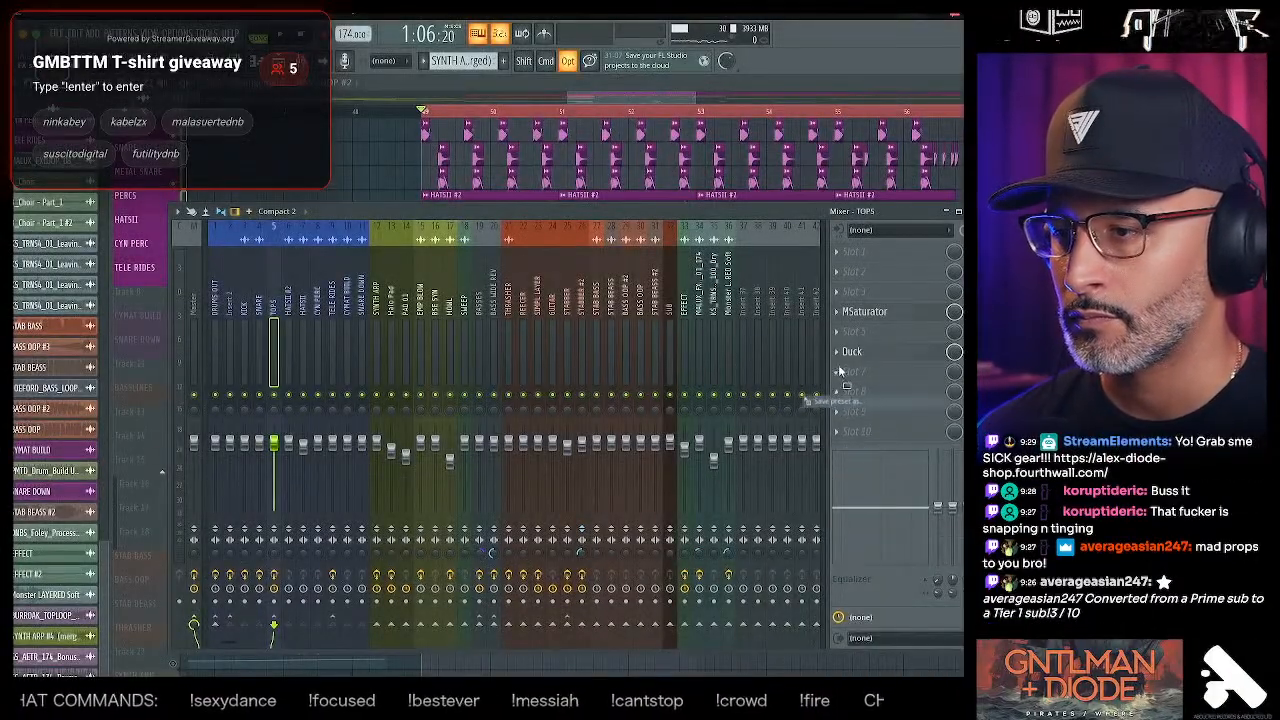
pyautogui.moveTo(852, 373); pyautogui.dragTo(849, 369)
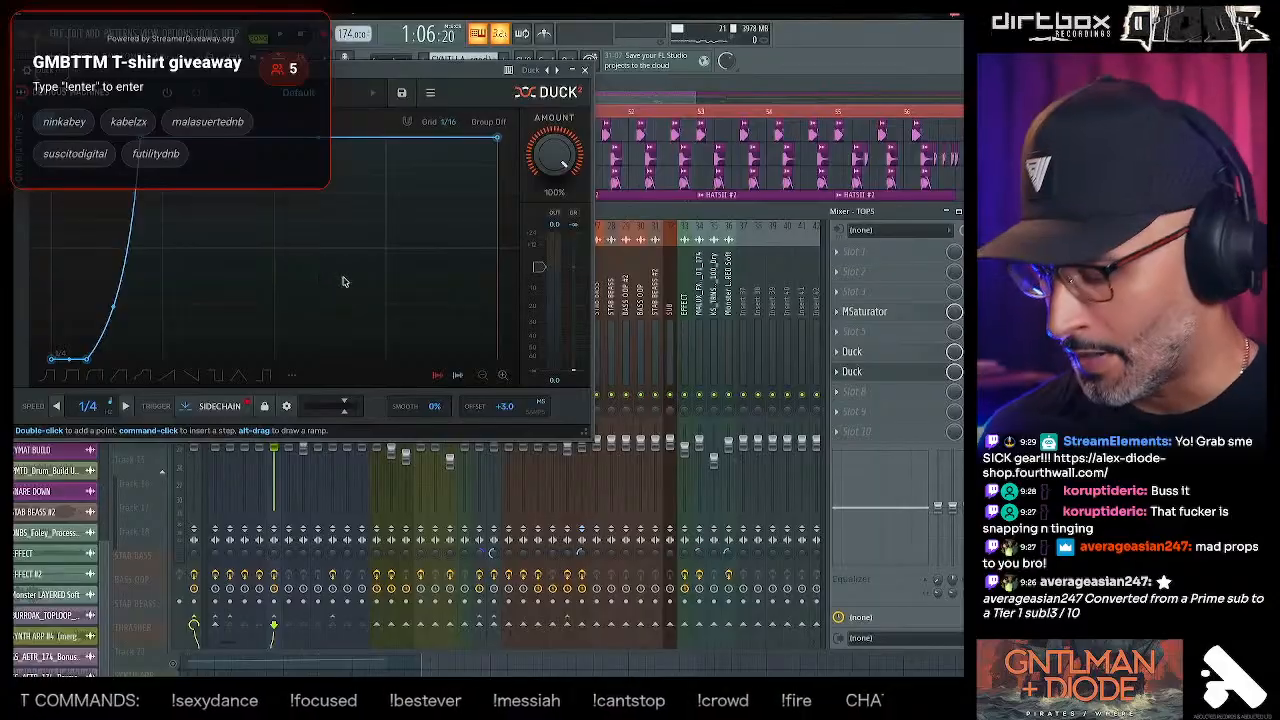
pyautogui.click(843, 381)
pyautogui.moveTo(855, 348)
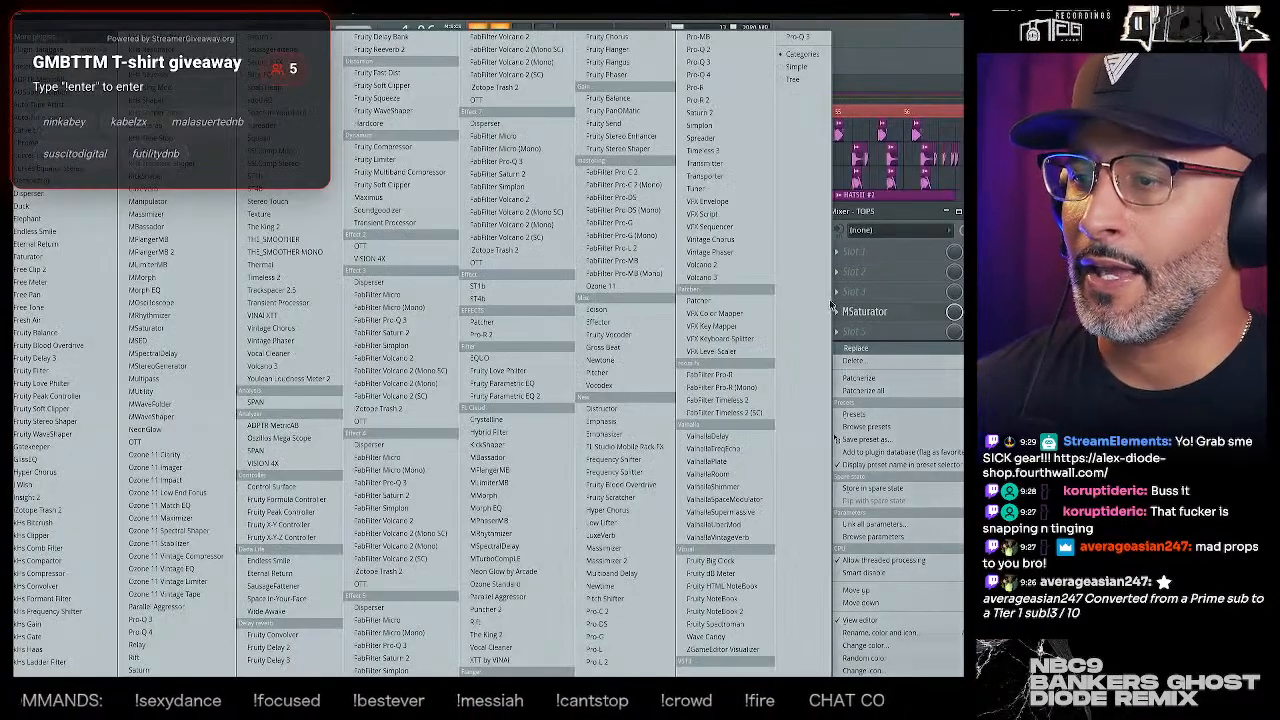
pyautogui.click(877, 217)
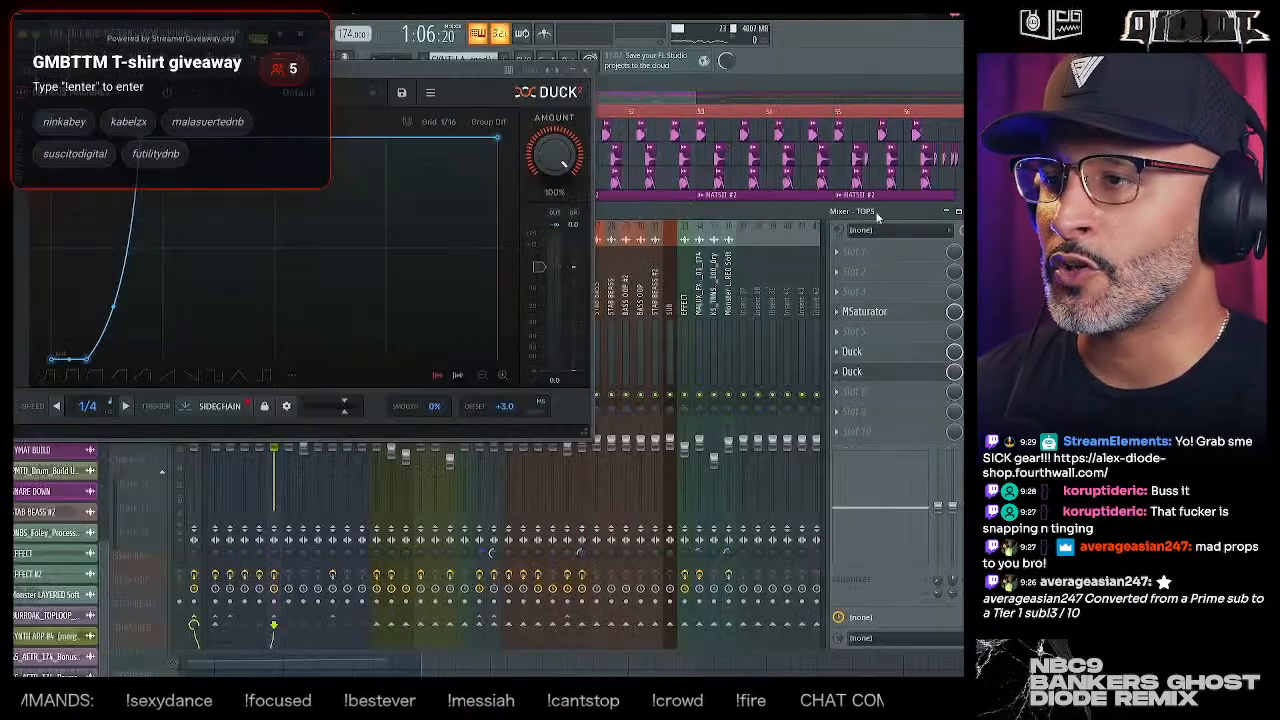
# - Copy Duck into slot 8 of TOPS and delete that extra instance
pyautogui.click(841, 376)
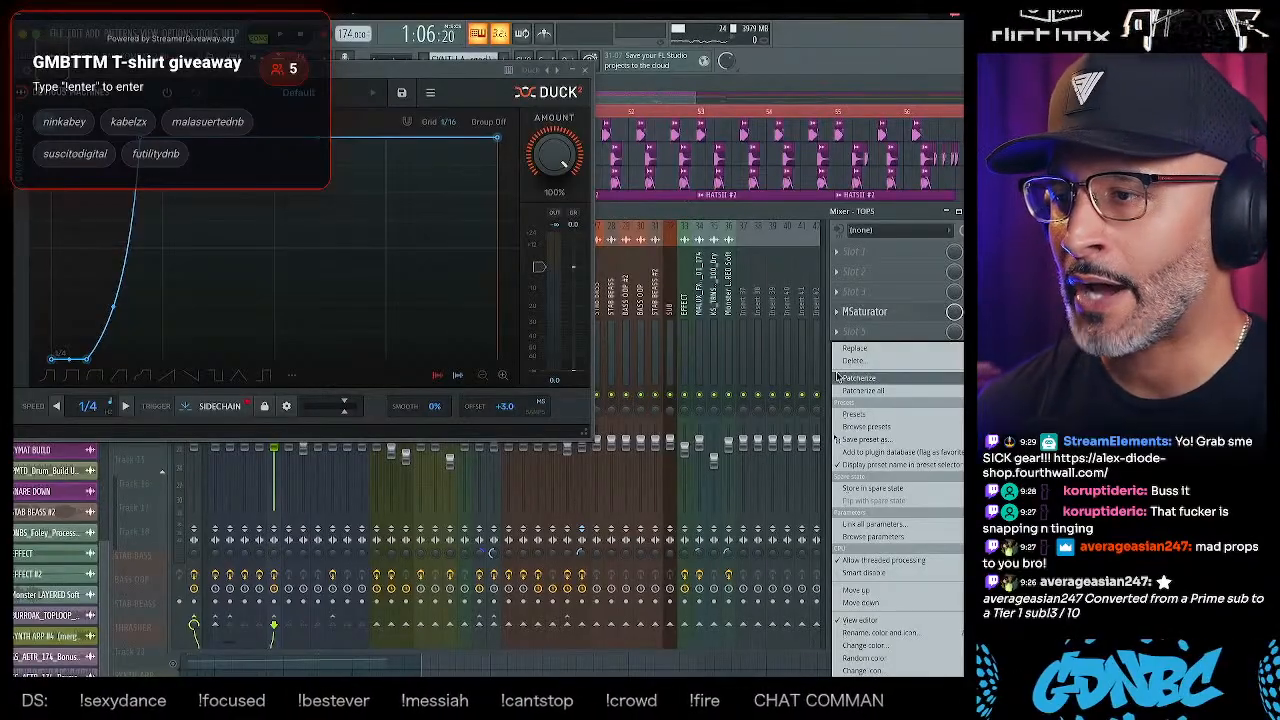
pyautogui.click(863, 441)
pyautogui.moveTo(854, 402); pyautogui.dragTo(854, 396)
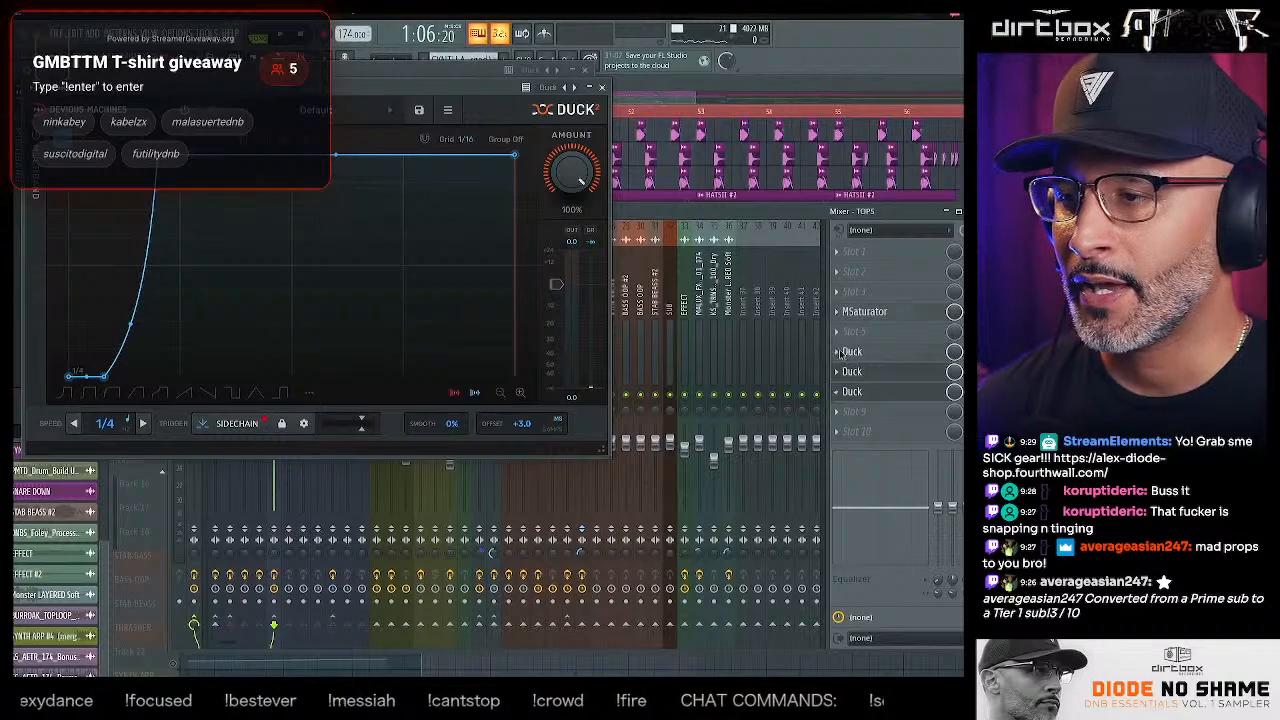
pyautogui.rightClick(838, 398)
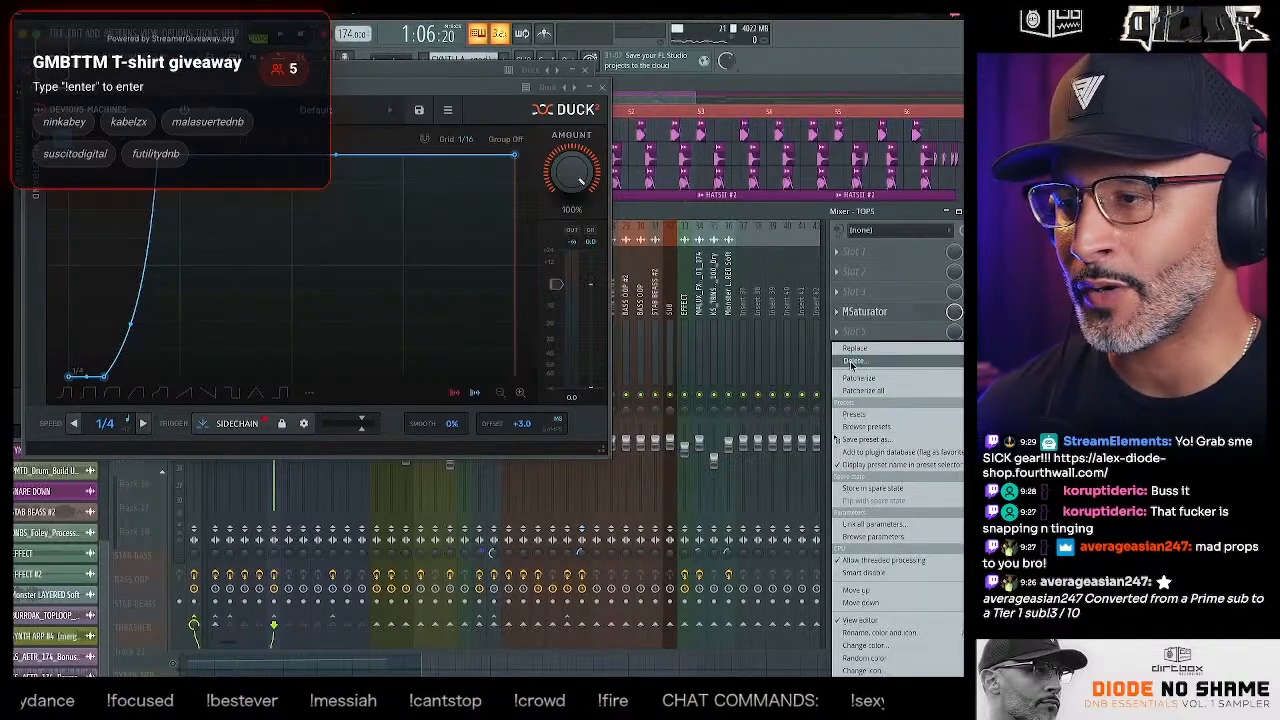
pyautogui.click(852, 370)
pyautogui.click(678, 404)
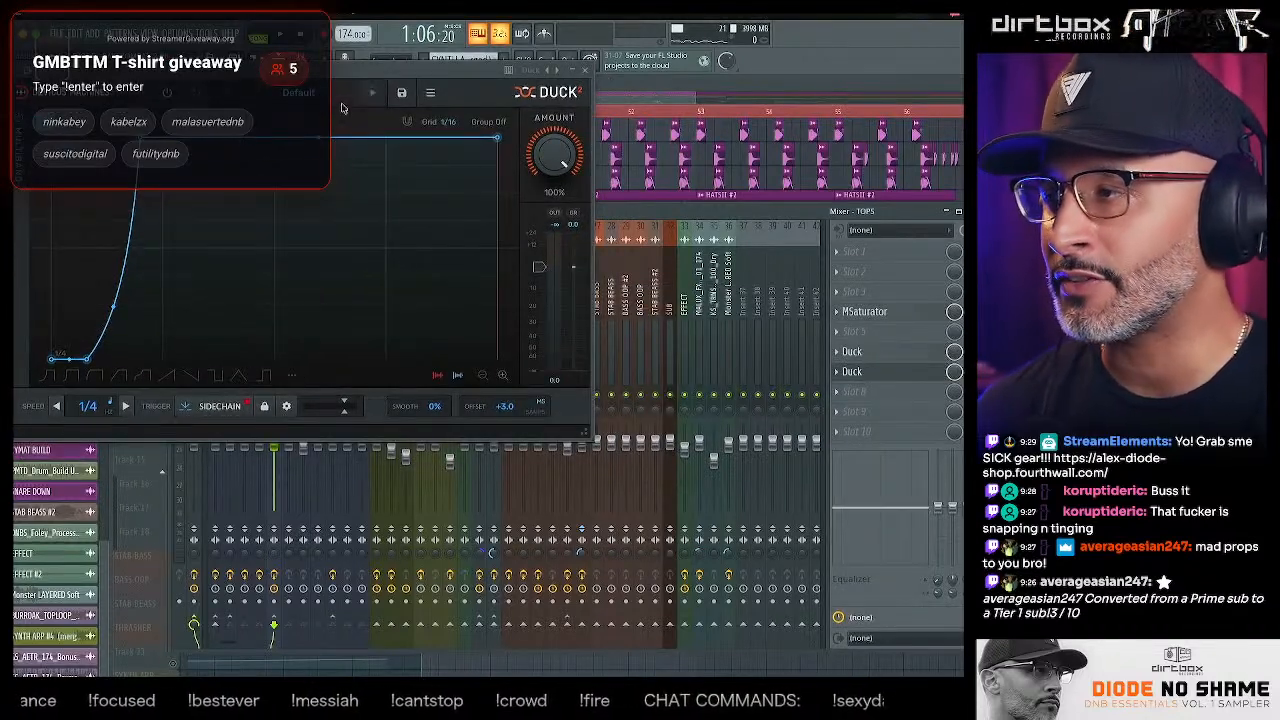
# - Set the sidechain input of the Duck in slot 6 of TOPS to source 1
pyautogui.click(585, 69)
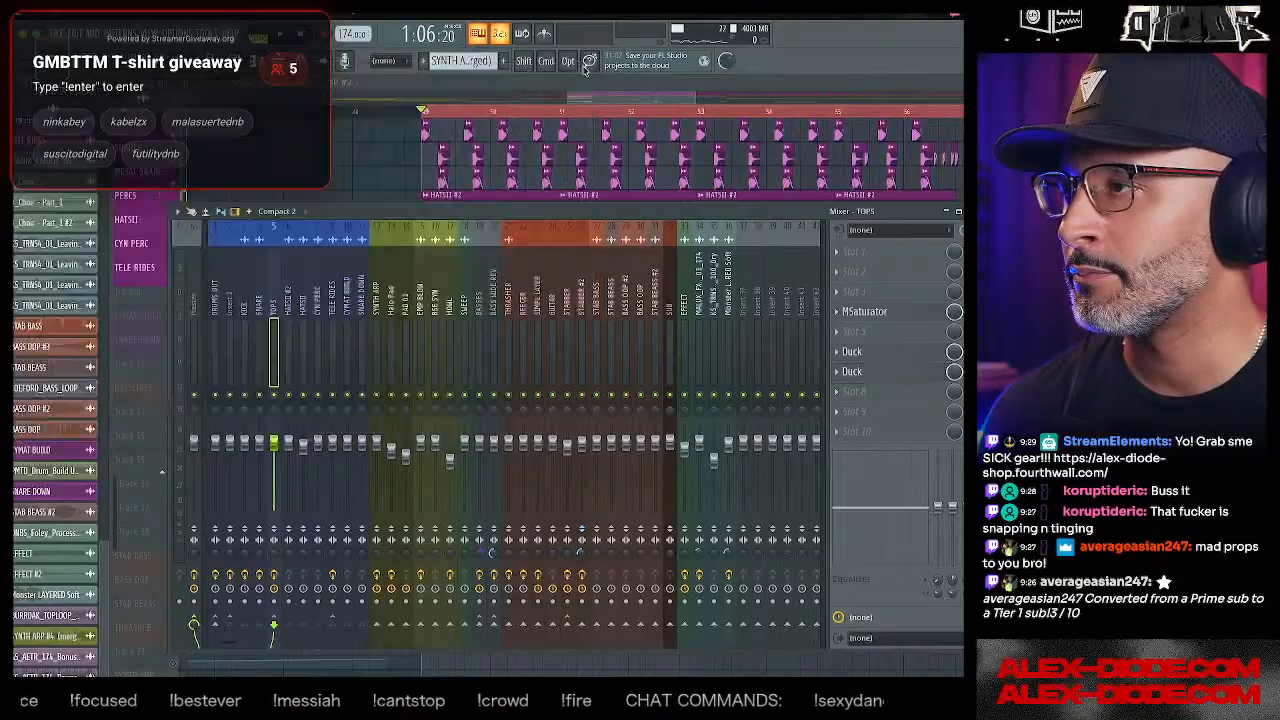
pyautogui.click(852, 352)
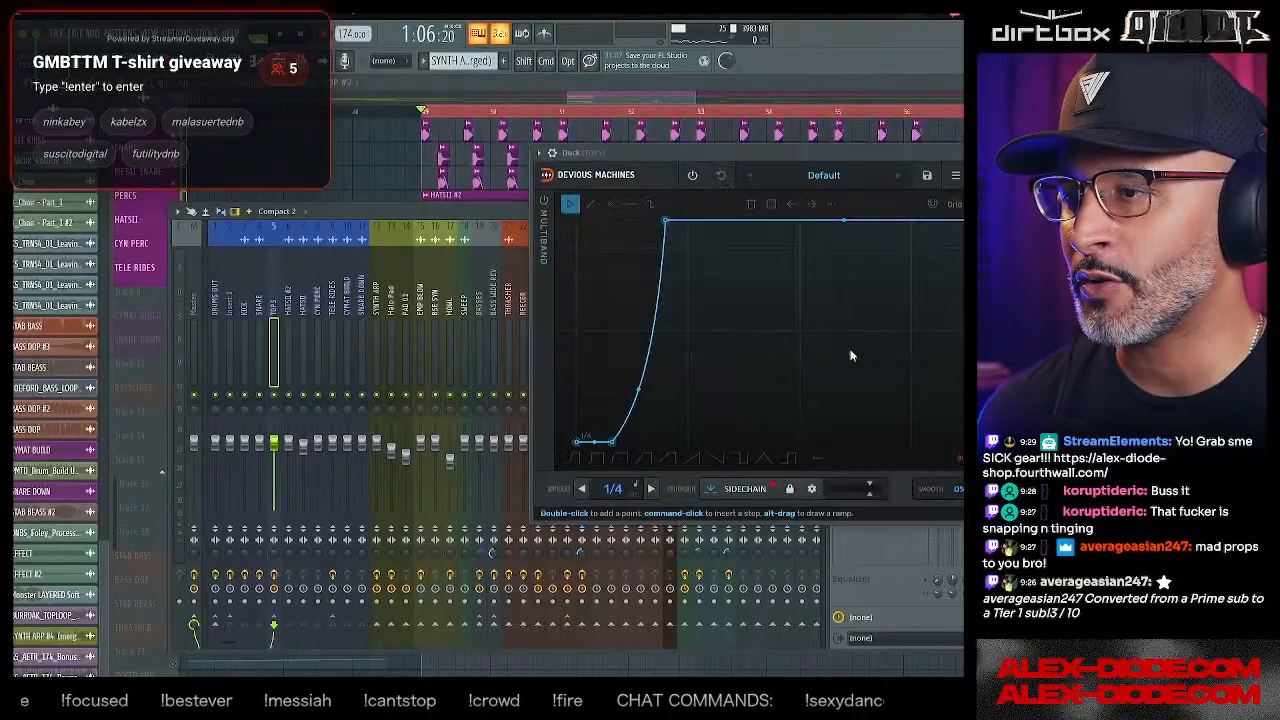
pyautogui.click(580, 178)
pyautogui.click(601, 212)
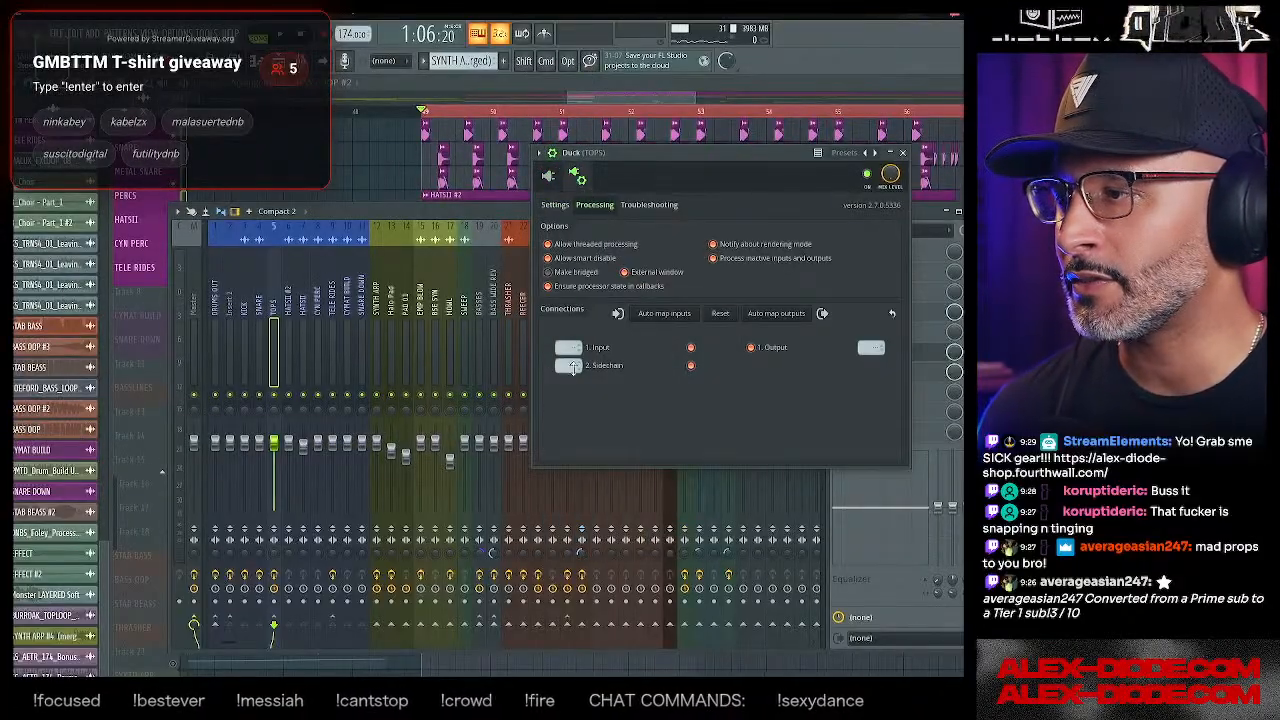
pyautogui.click(568, 365)
pyautogui.click(621, 403)
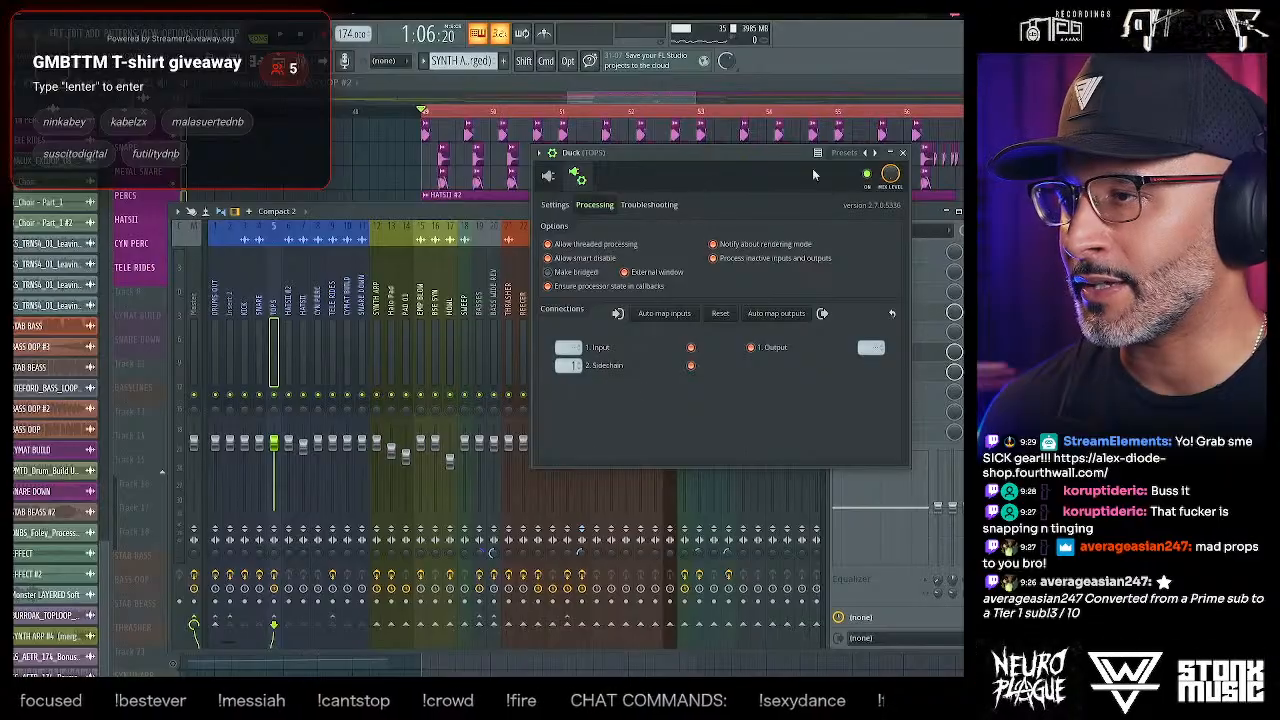
pyautogui.click(903, 153)
# - During playback, shorten the flat start of the slot 6 Duck curve and bend its rise upward for a faster recovery
pyautogui.press('space')
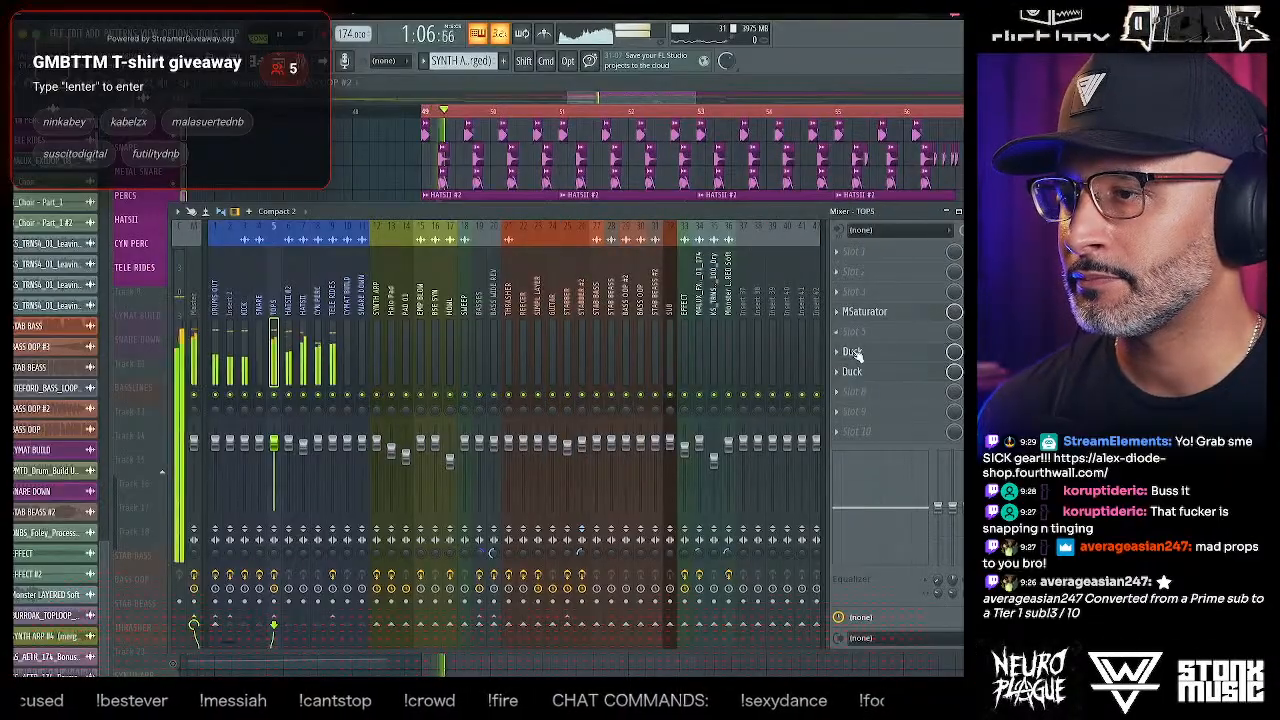
pyautogui.click(851, 351)
pyautogui.click(548, 176)
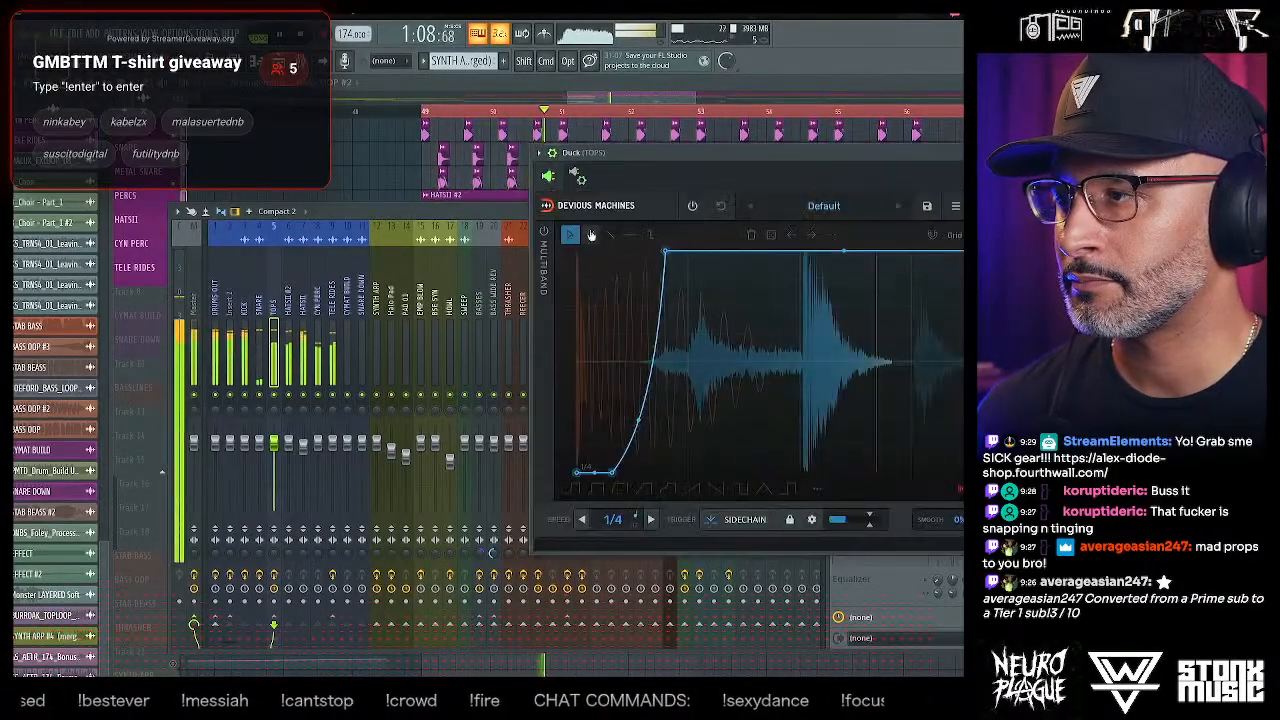
pyautogui.press('space')
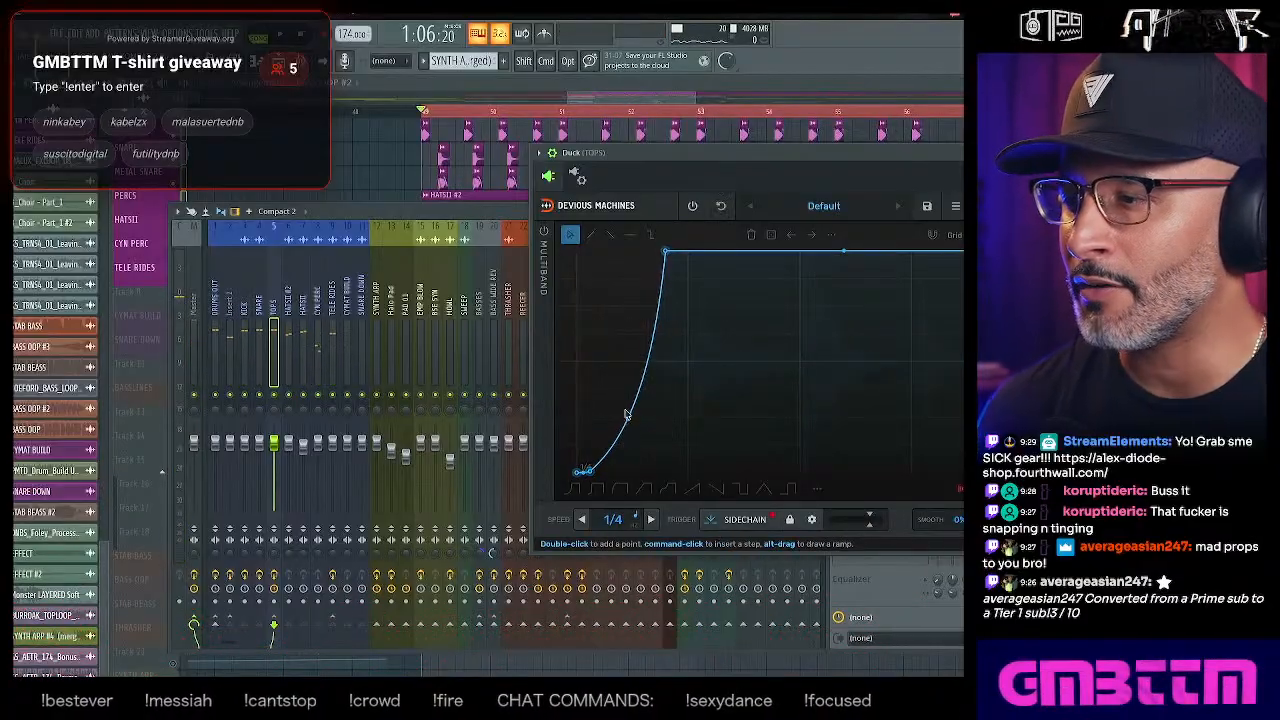
pyautogui.moveTo(625, 416); pyautogui.dragTo(627, 313)
pyautogui.press('space')
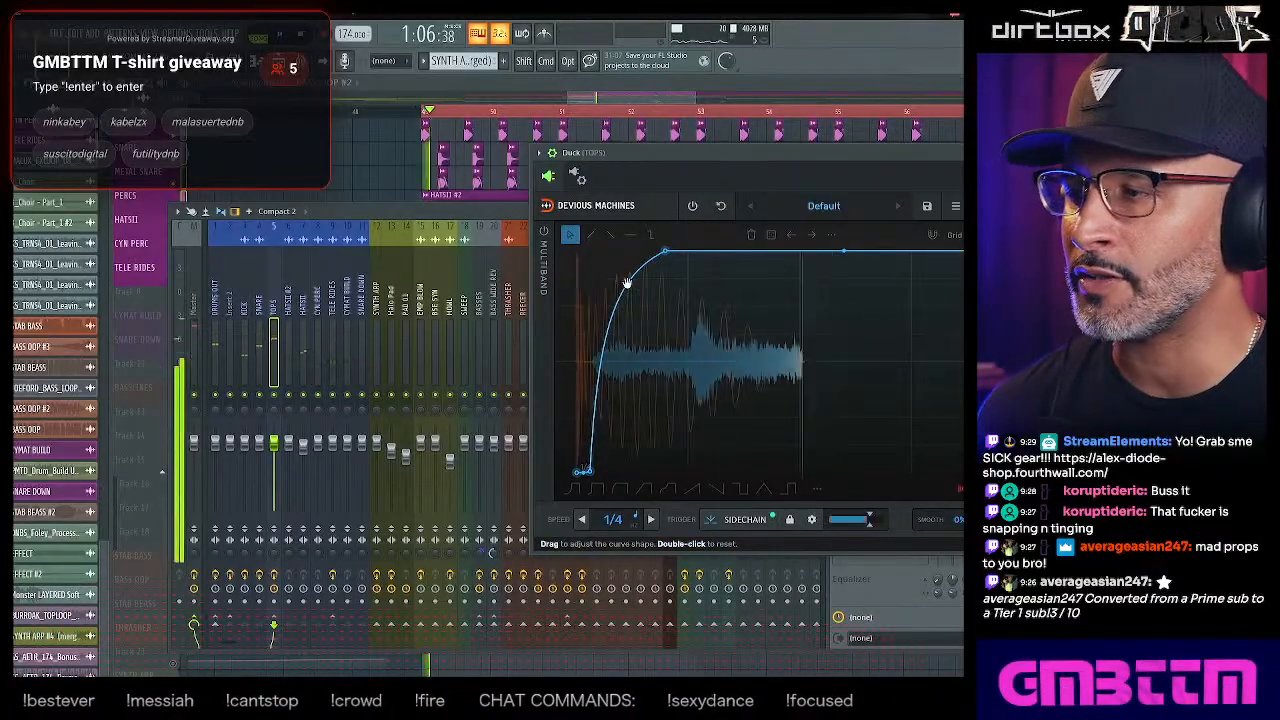
pyautogui.press('Escape')
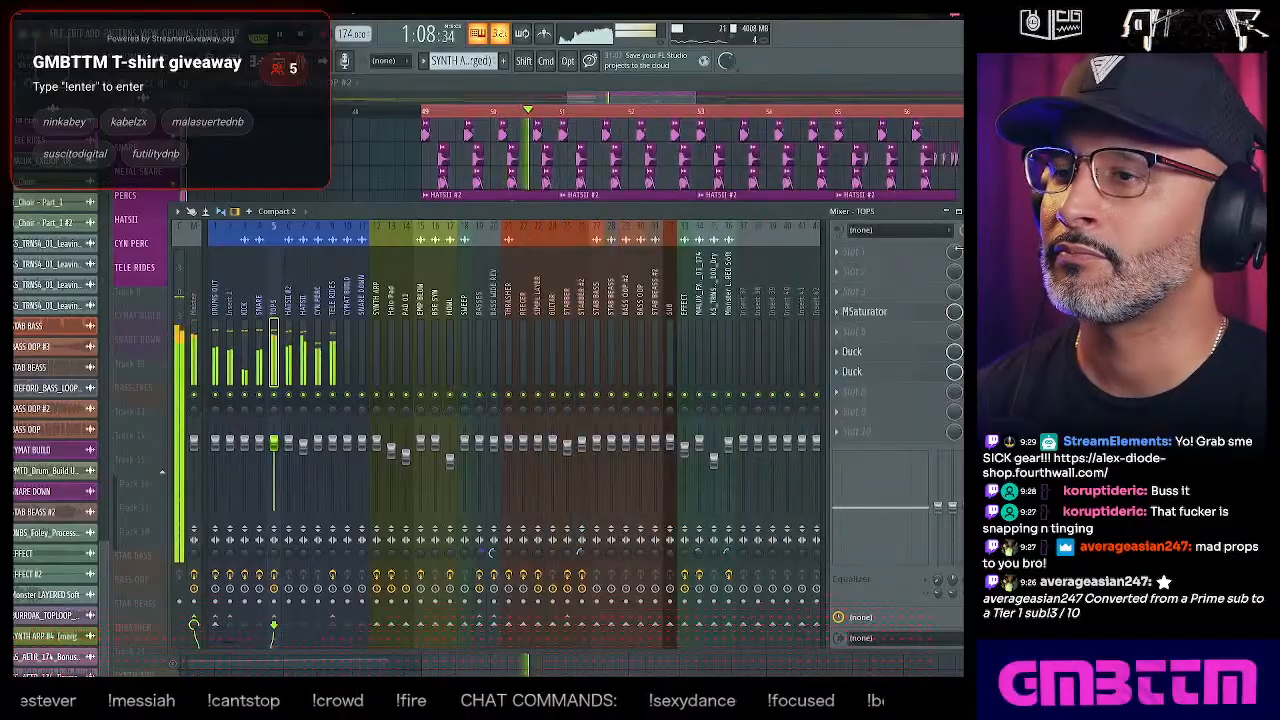
pyautogui.press('space')
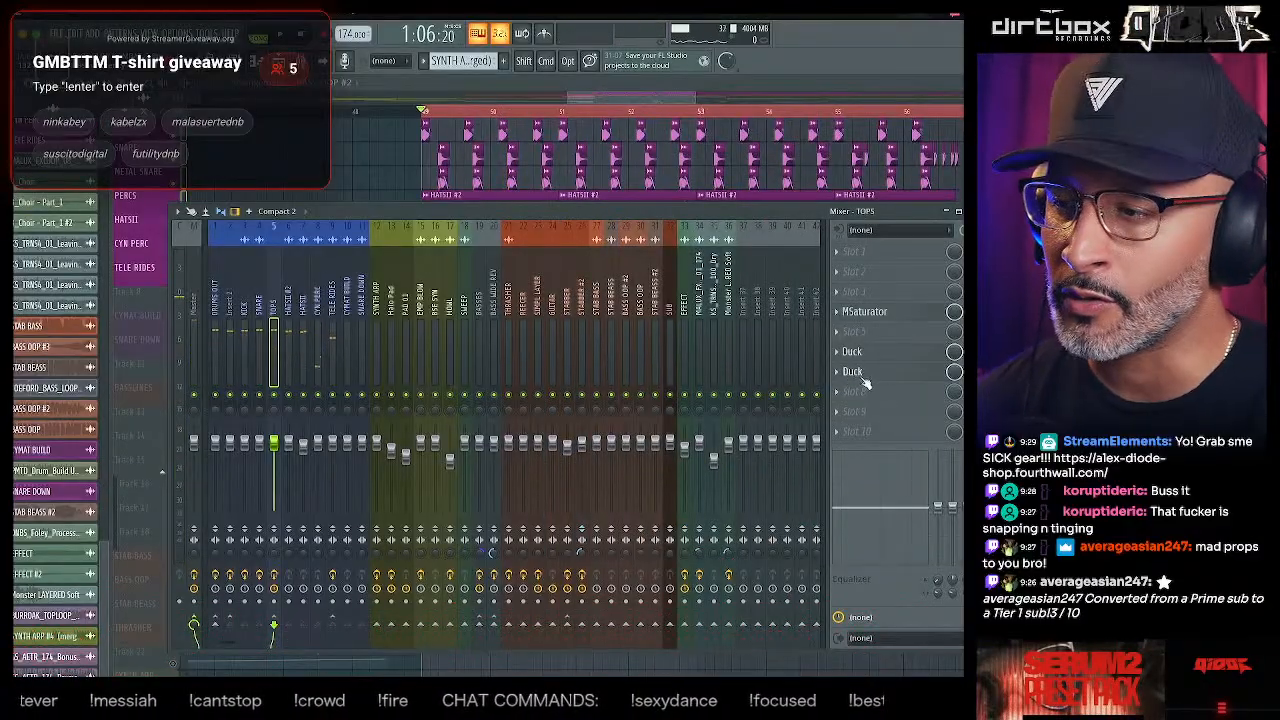
# - Assign a sidechain source to the sidechain input of the Duck in slot 7 of TOPS
pyautogui.click(860, 374)
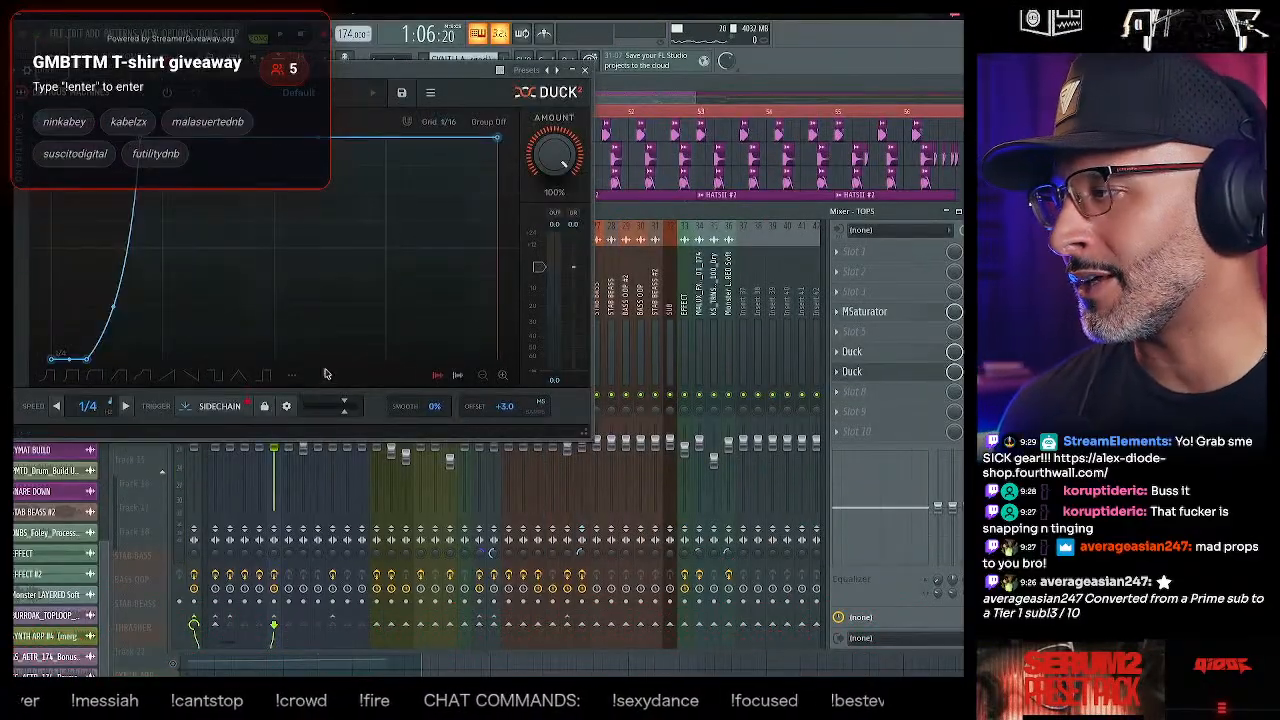
pyautogui.click(27, 70)
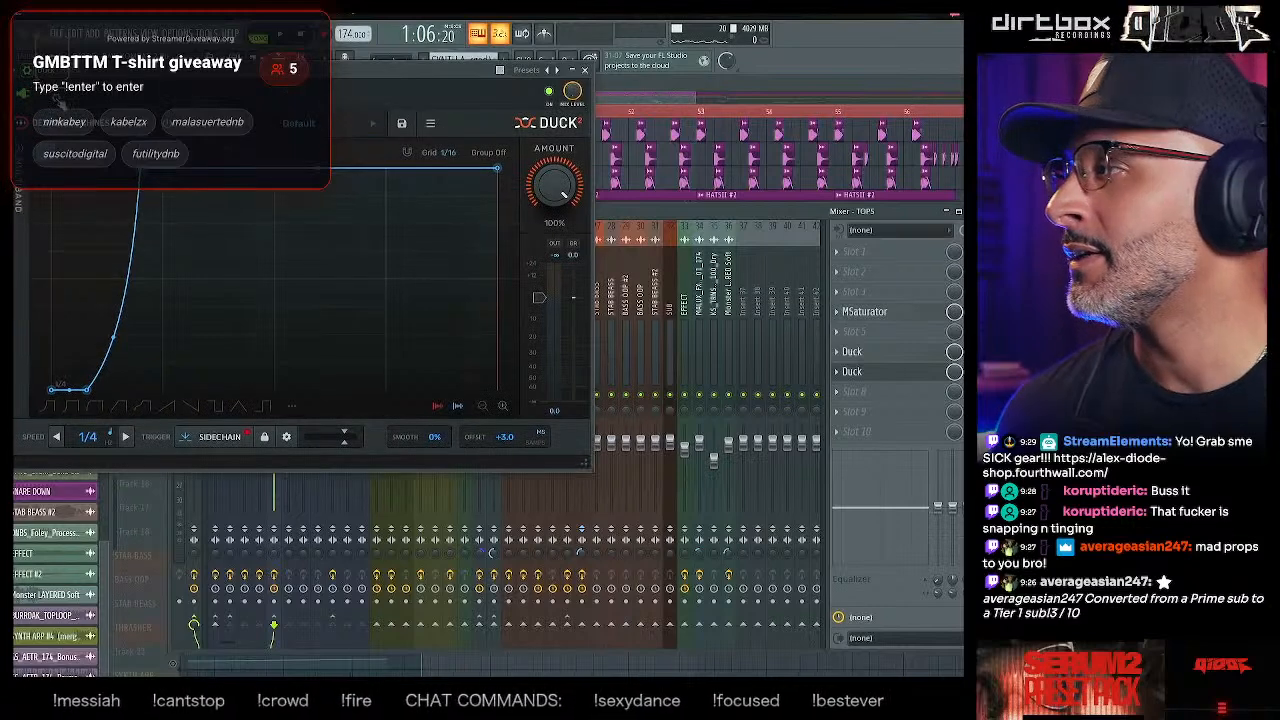
pyautogui.click(56, 98)
pyautogui.click(84, 143)
pyautogui.rightClick(53, 277)
pyautogui.click(78, 312)
pyautogui.click(25, 96)
# - During playback, shorten the flat start of the slot 7 Duck curve and steepen its rise
pyautogui.press('space')
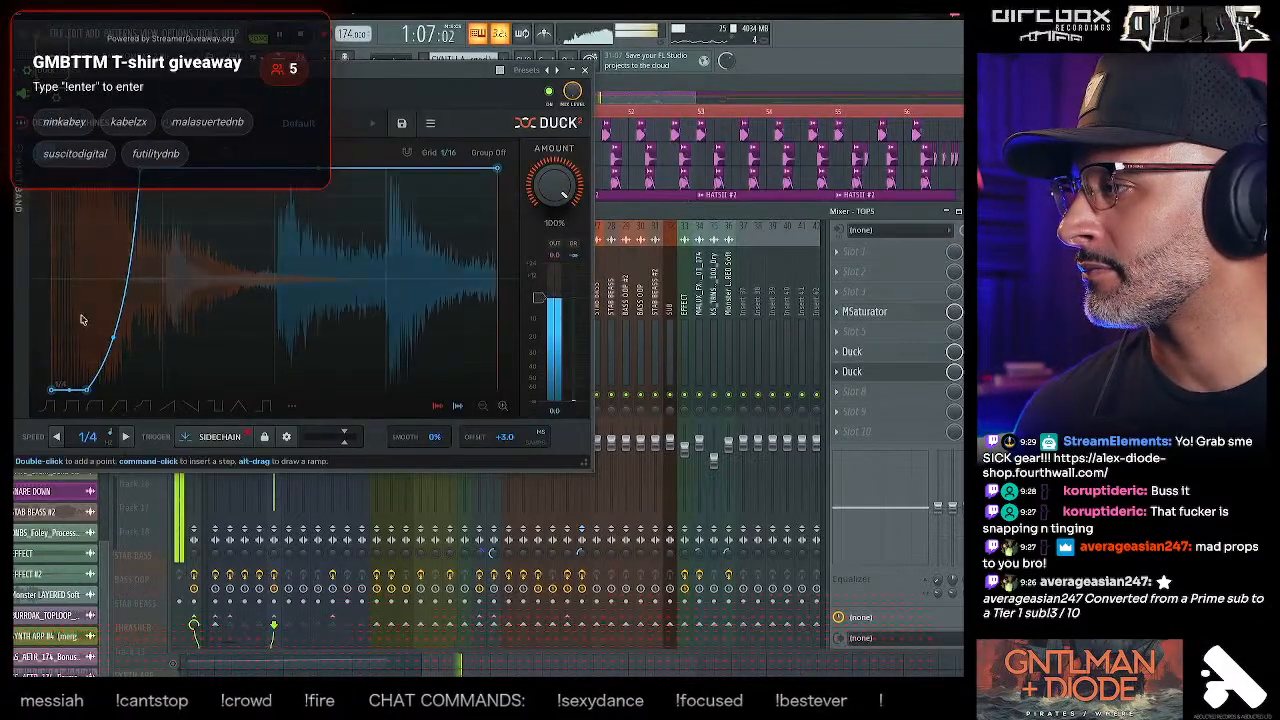
pyautogui.moveTo(87, 390); pyautogui.dragTo(69, 390)
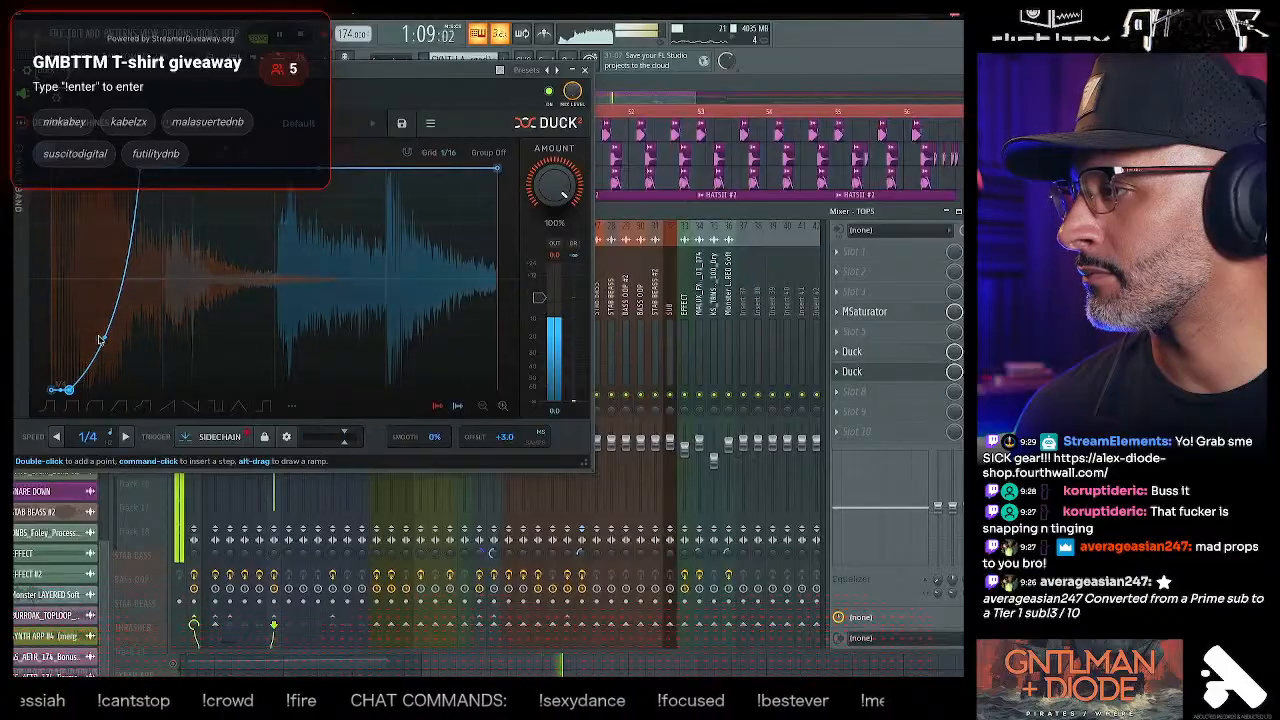
pyautogui.moveTo(105, 337); pyautogui.dragTo(105, 256)
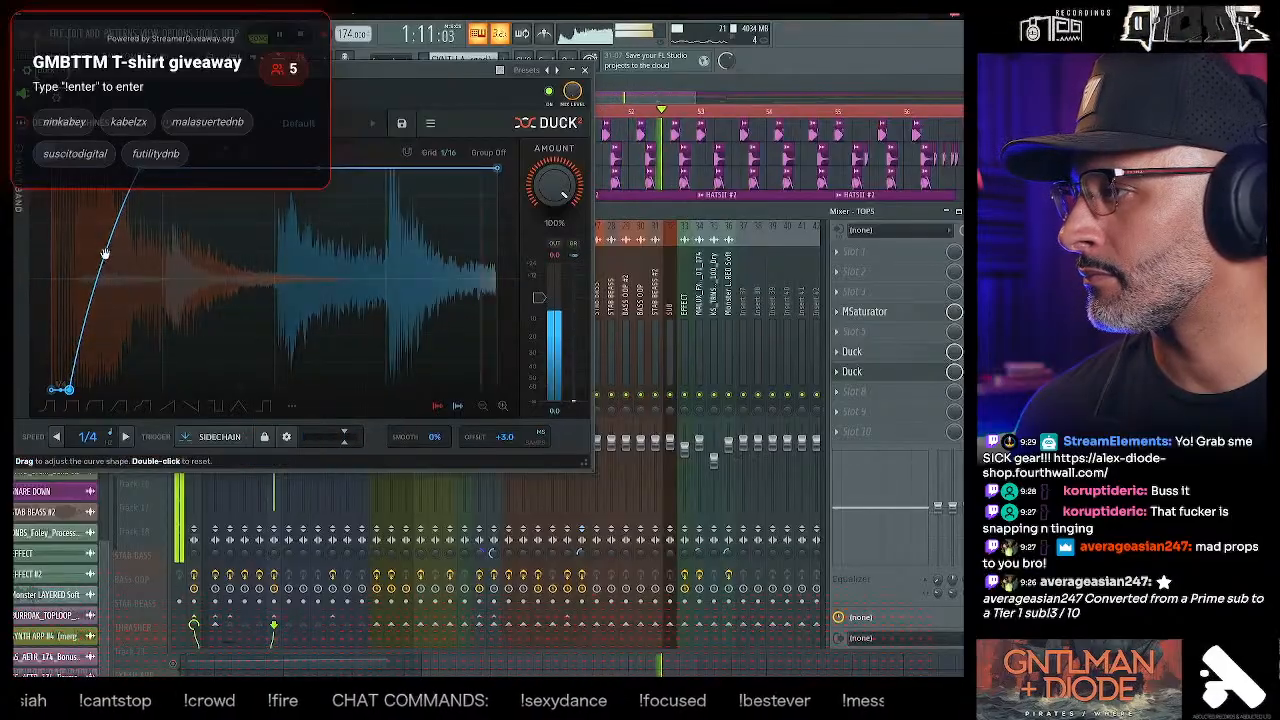
pyautogui.click(585, 70)
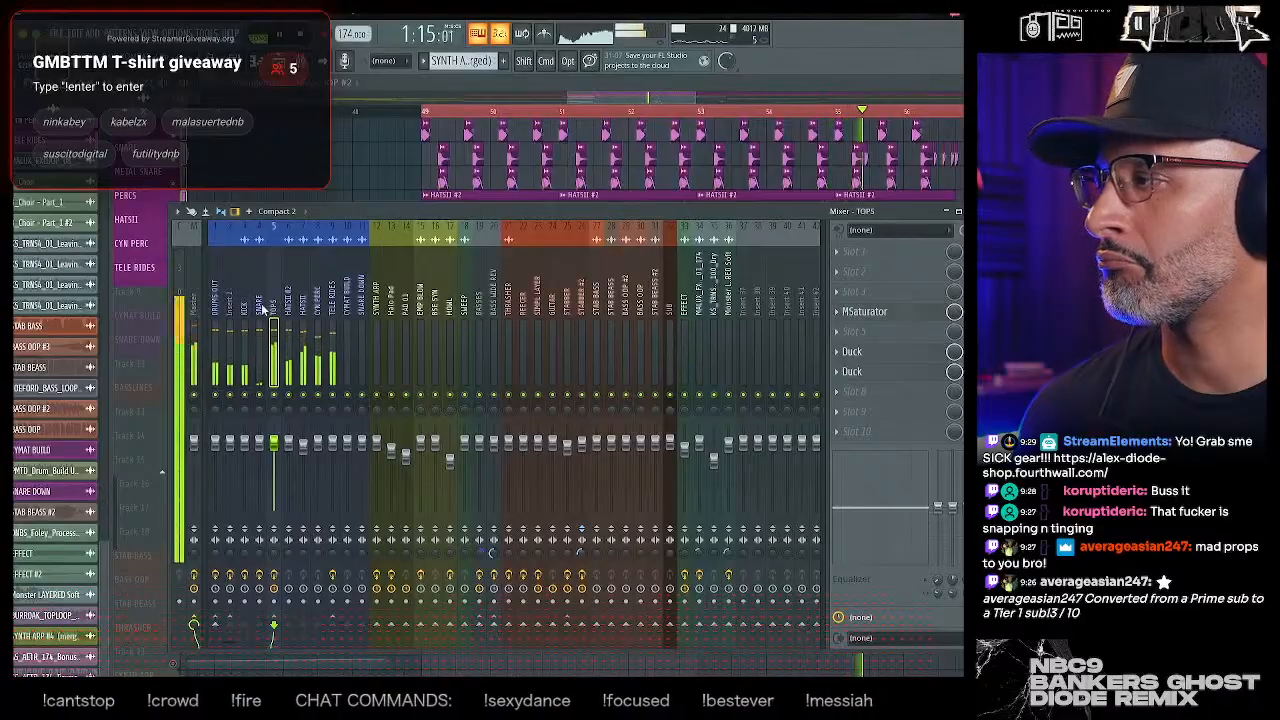
# - Solo the BASSLINES track group in the playlist in place of the drums
pyautogui.click(258, 300)
pyautogui.click(214, 305)
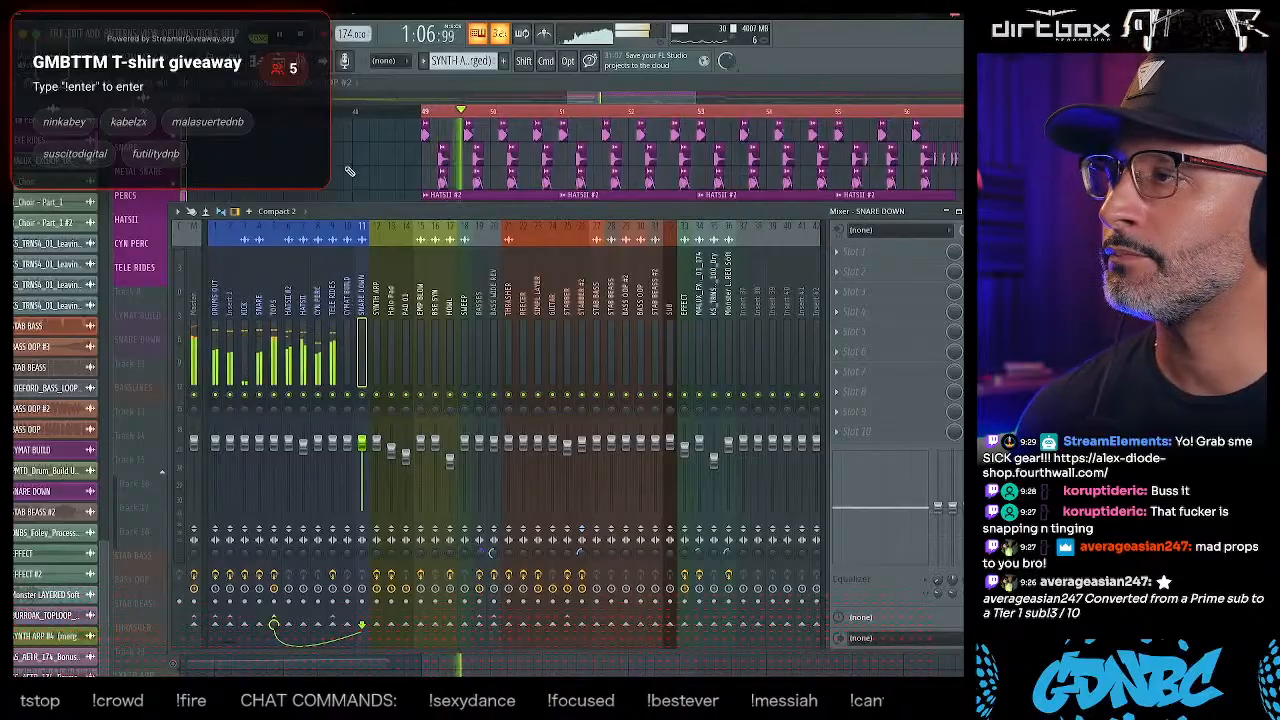
pyautogui.press('F9')
pyautogui.moveTo(660, 100)
pyautogui.mouseDown()
pyautogui.moveTo(686, 103)
pyautogui.moveTo(670, 99)
pyautogui.mouseUp()
pyautogui.rightClick(183, 279)
pyautogui.click(220, 276)
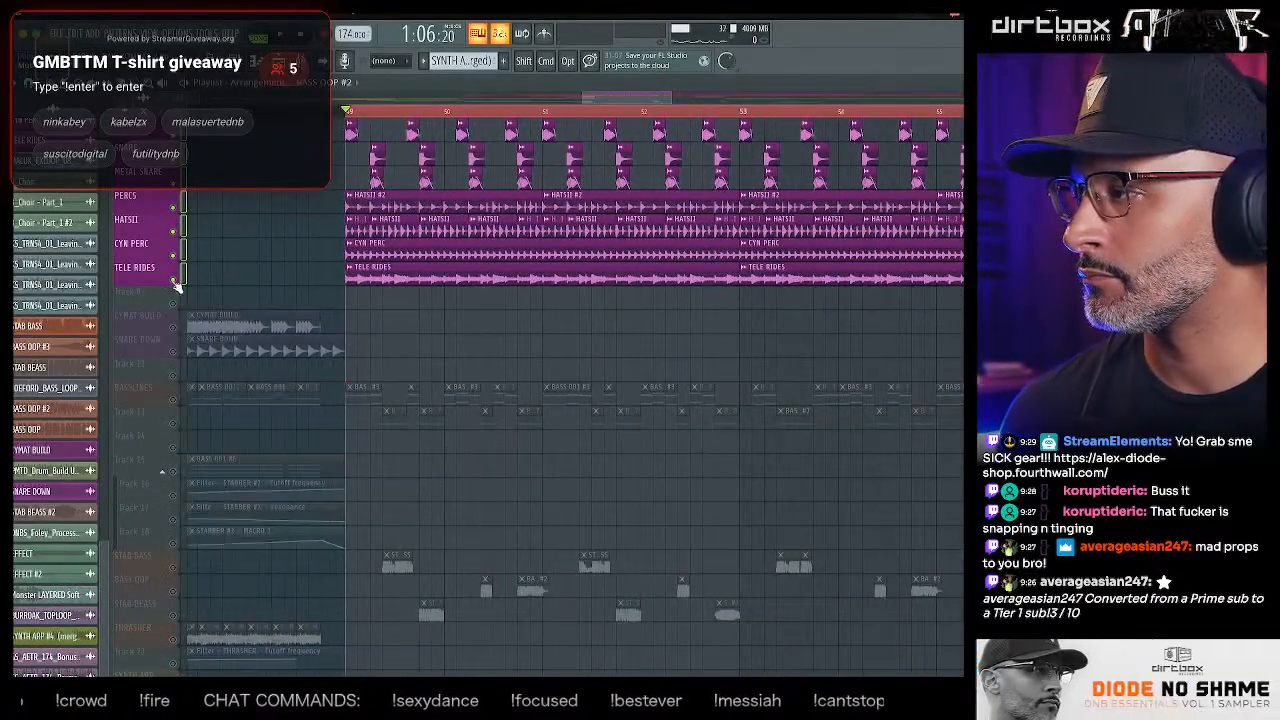
pyautogui.rightClick(182, 399)
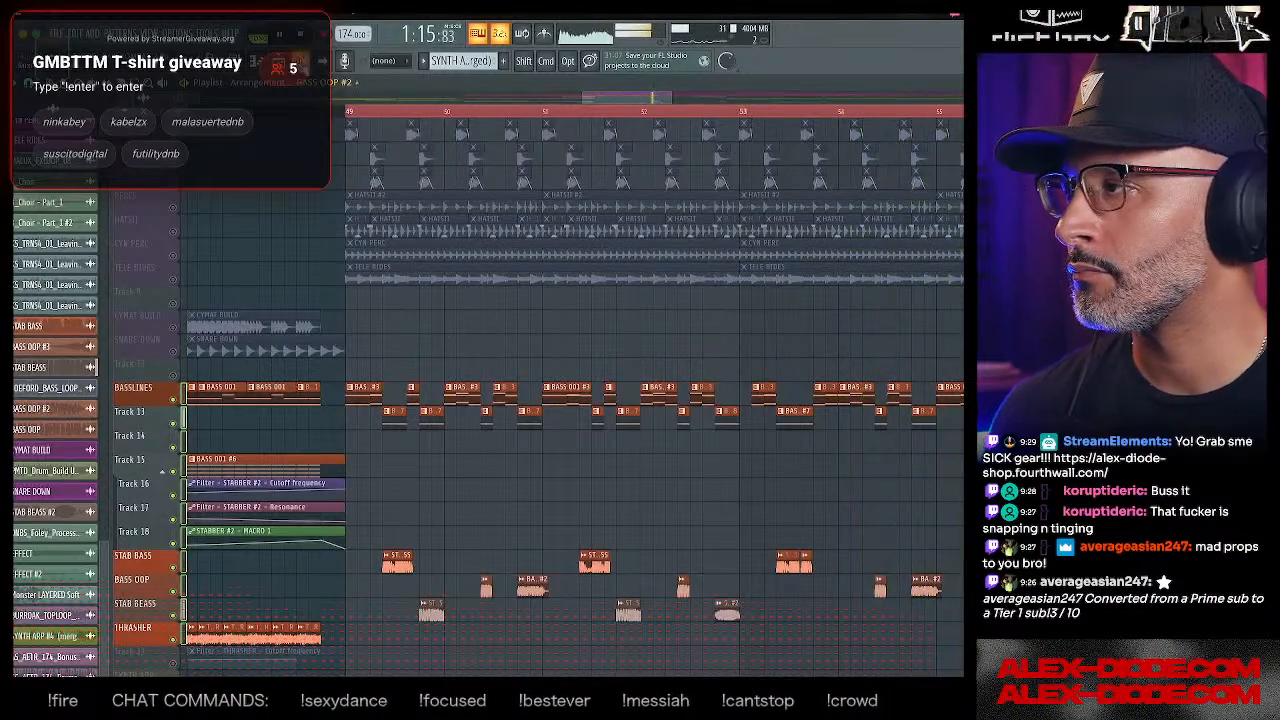
# - Solo the STABBER mixer track and move it to track 18, just before SWEEP
pyautogui.press('F9')
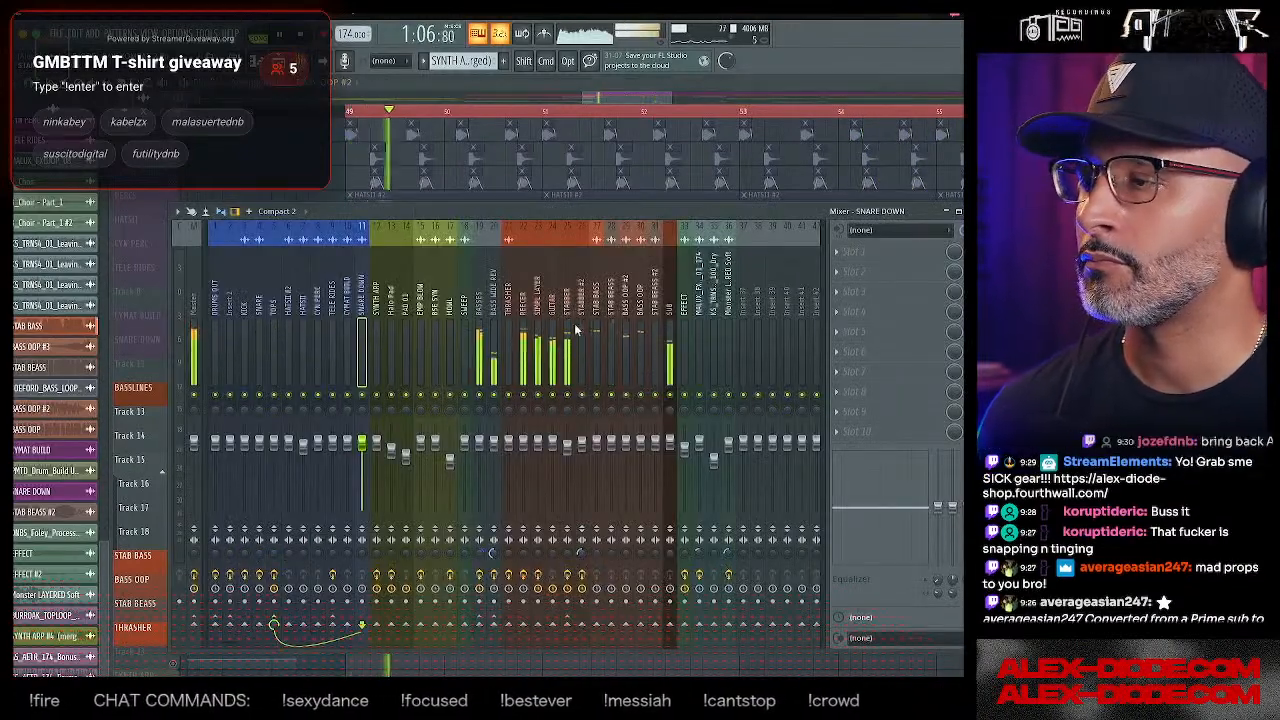
pyautogui.click(480, 320)
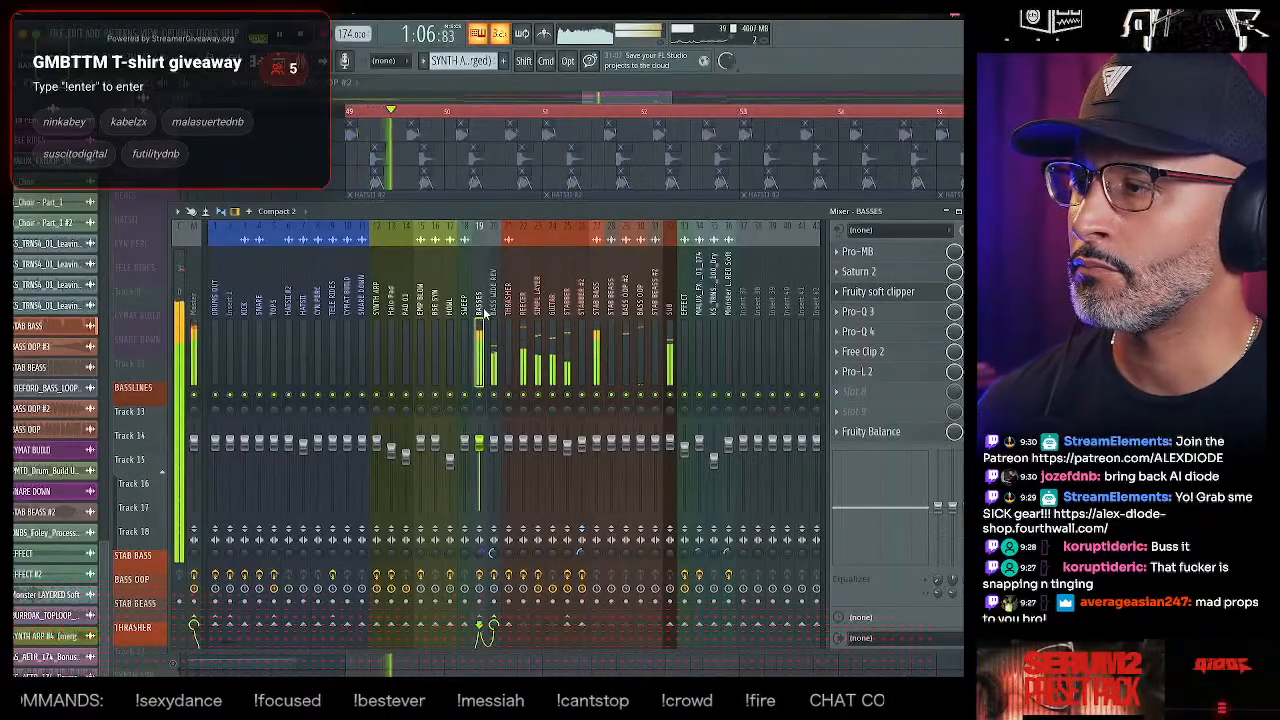
pyautogui.click(571, 401)
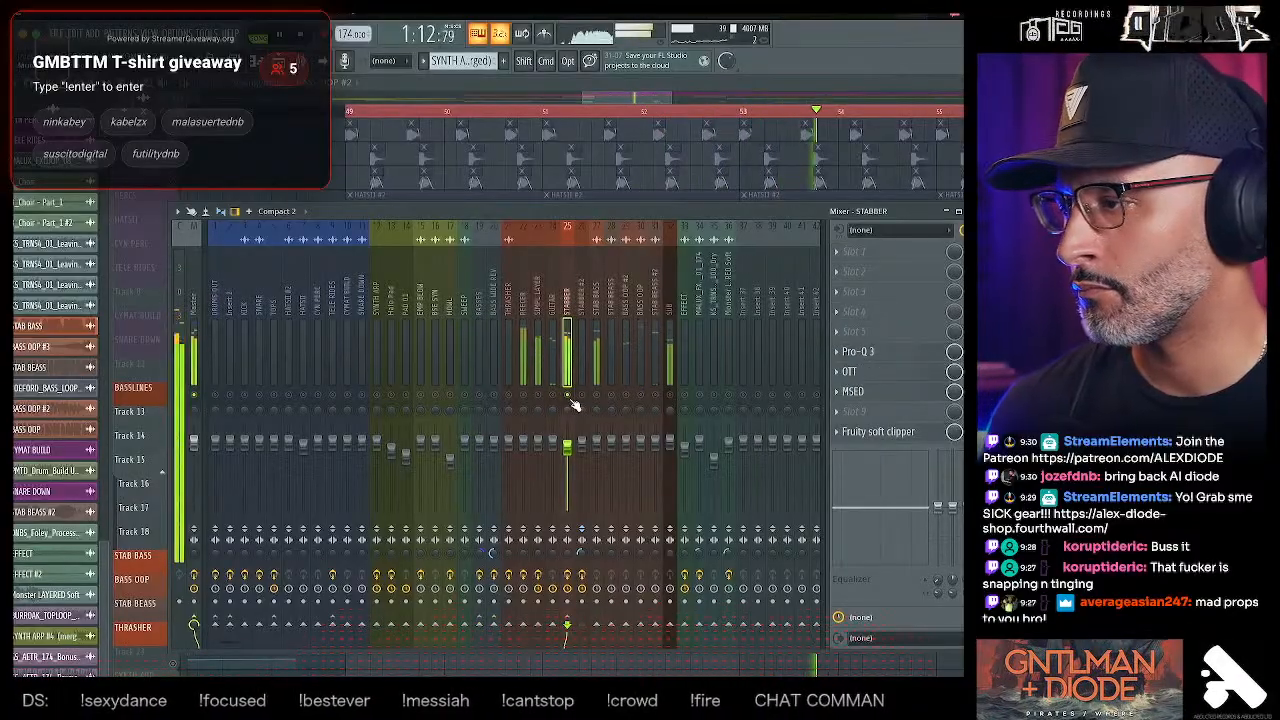
pyautogui.moveTo(567, 312); pyautogui.dragTo(464, 312)
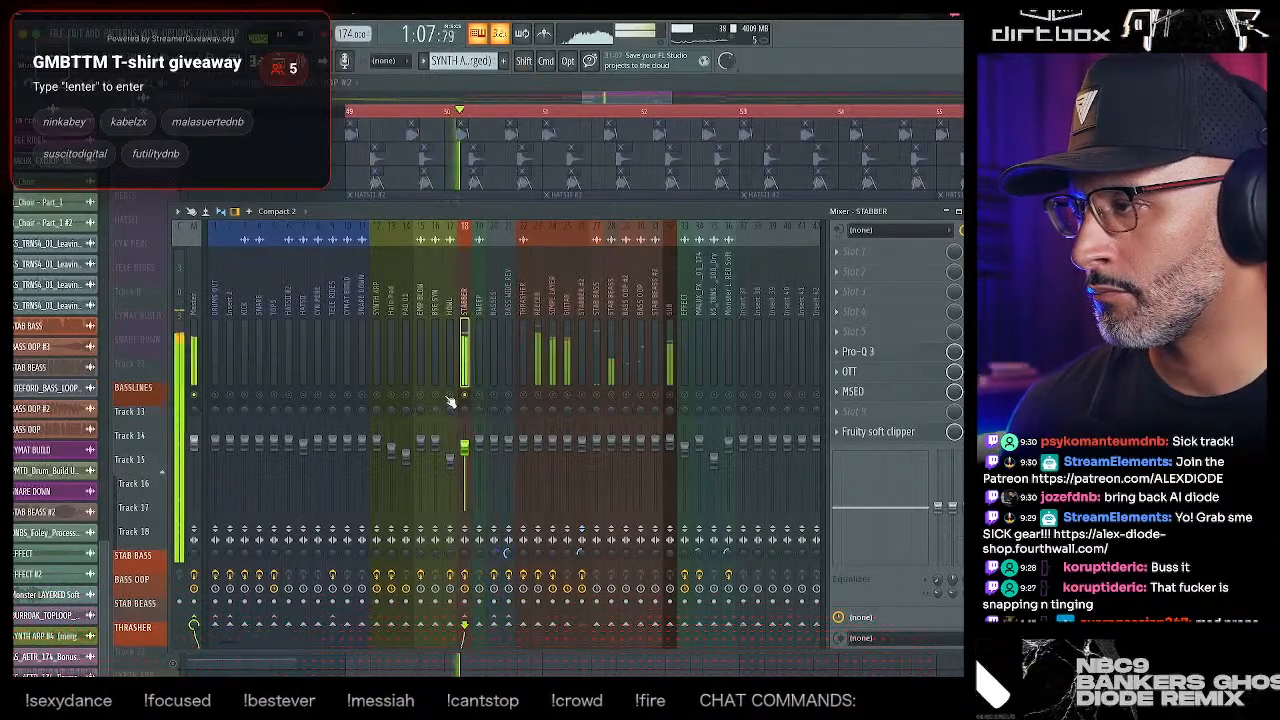
# - Isolate the REECER track among the basses and inspect its Pro-Q 3 equaliser curve
pyautogui.click(550, 318)
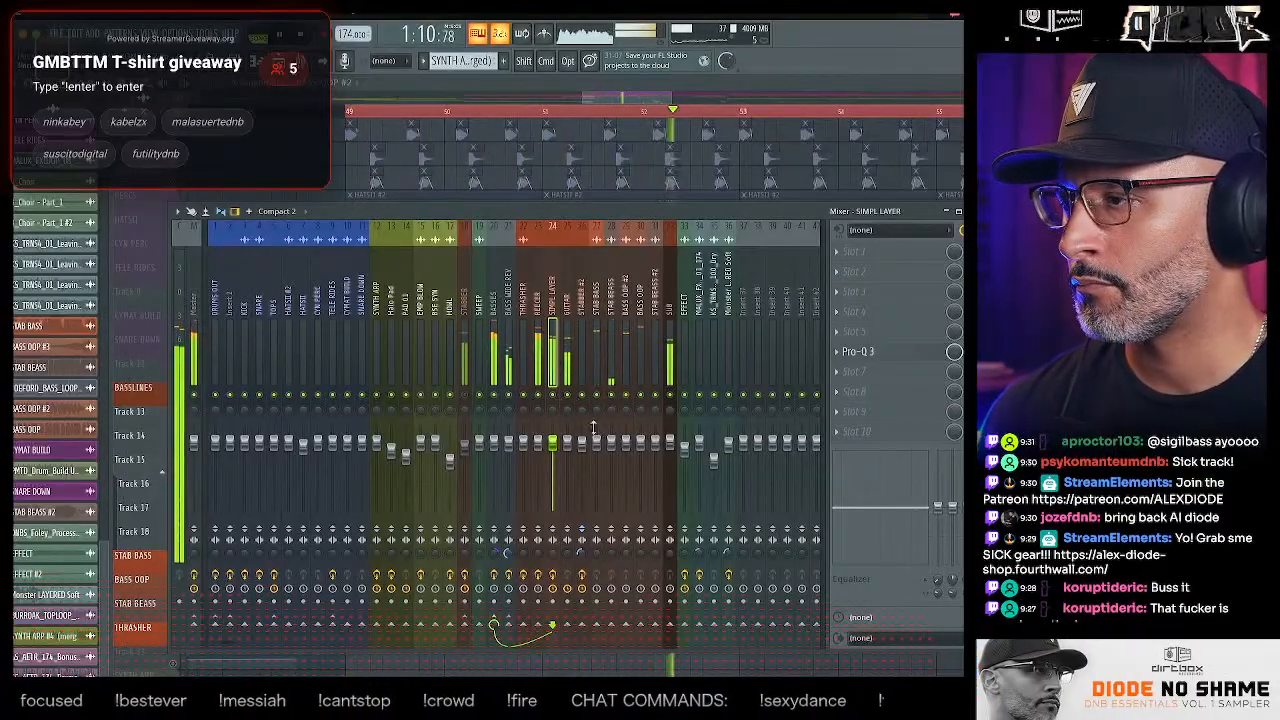
pyautogui.click(495, 330)
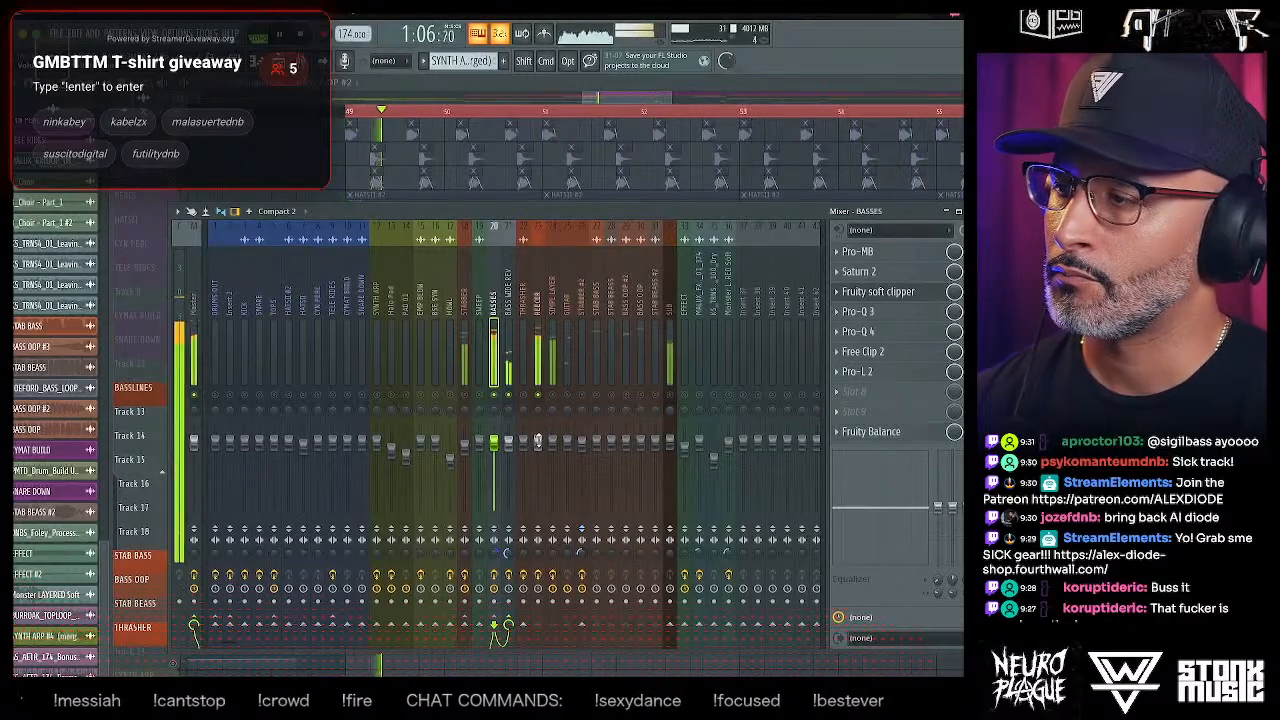
pyautogui.click(538, 443)
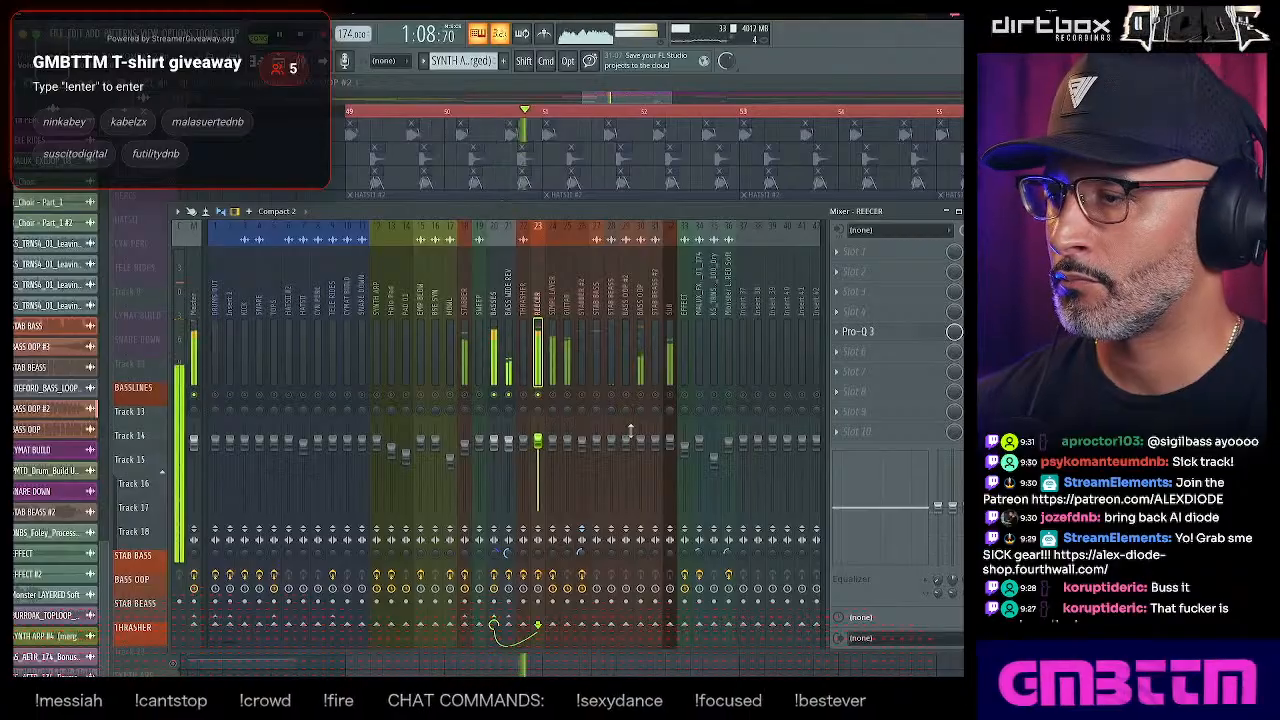
pyautogui.click(858, 332)
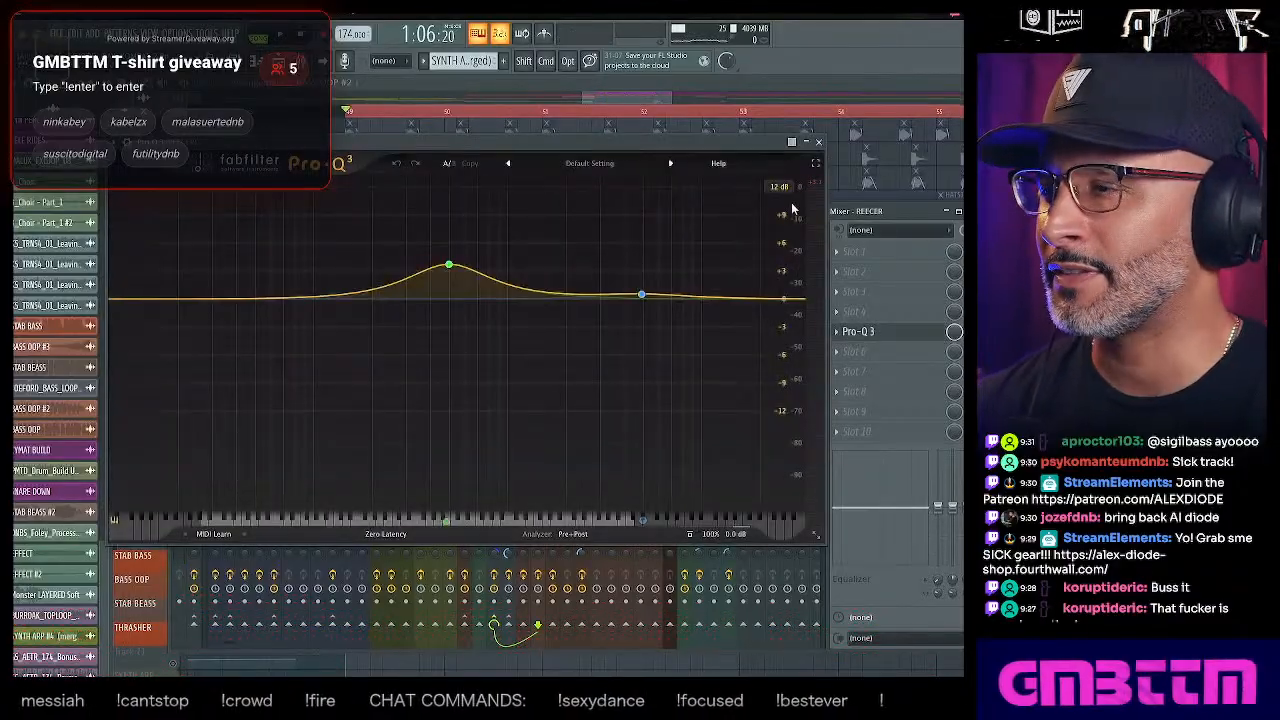
pyautogui.click(818, 142)
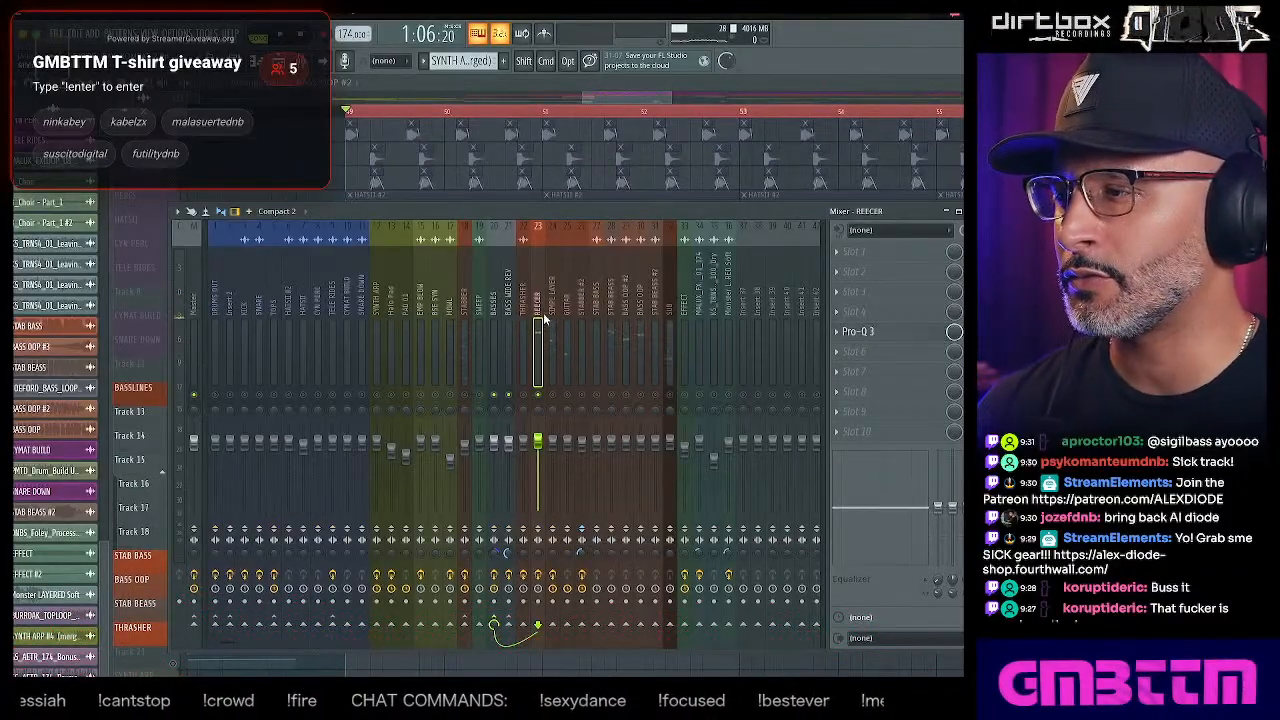
# - Load the Rift effect in slot 6 of the REECER track
pyautogui.press('space')
pyautogui.click(837, 371)
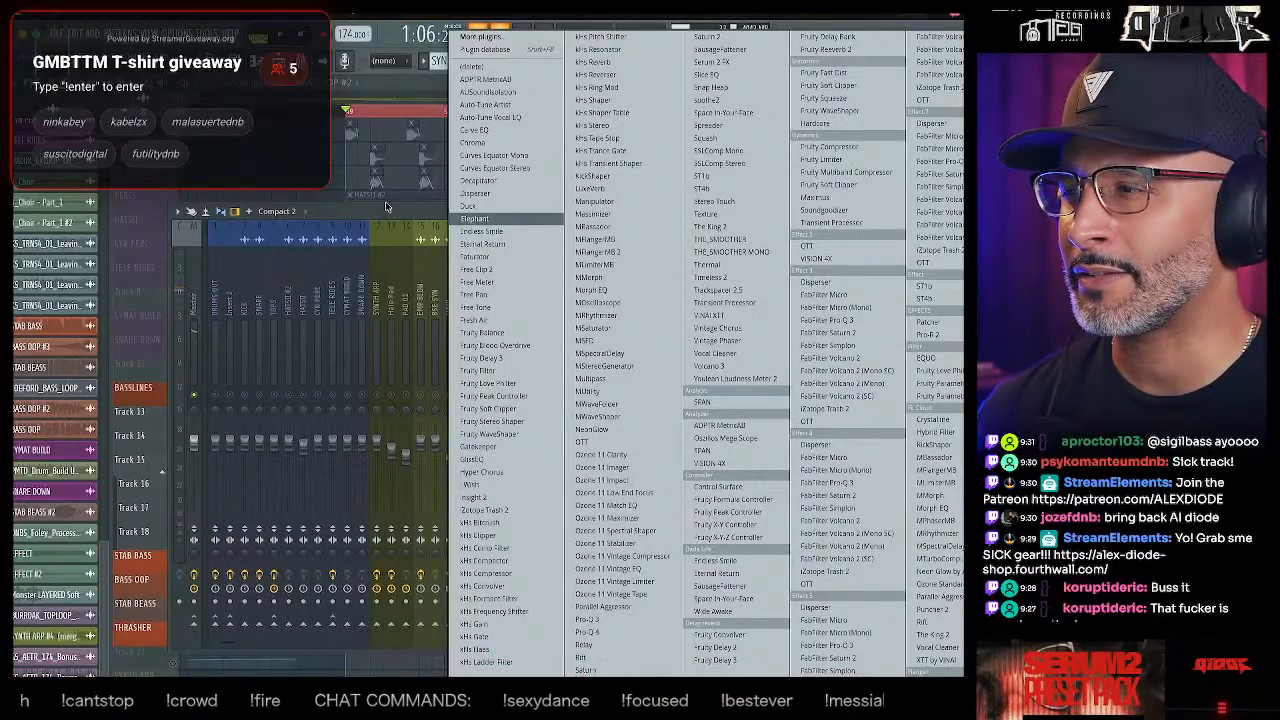
pyautogui.click(922, 621)
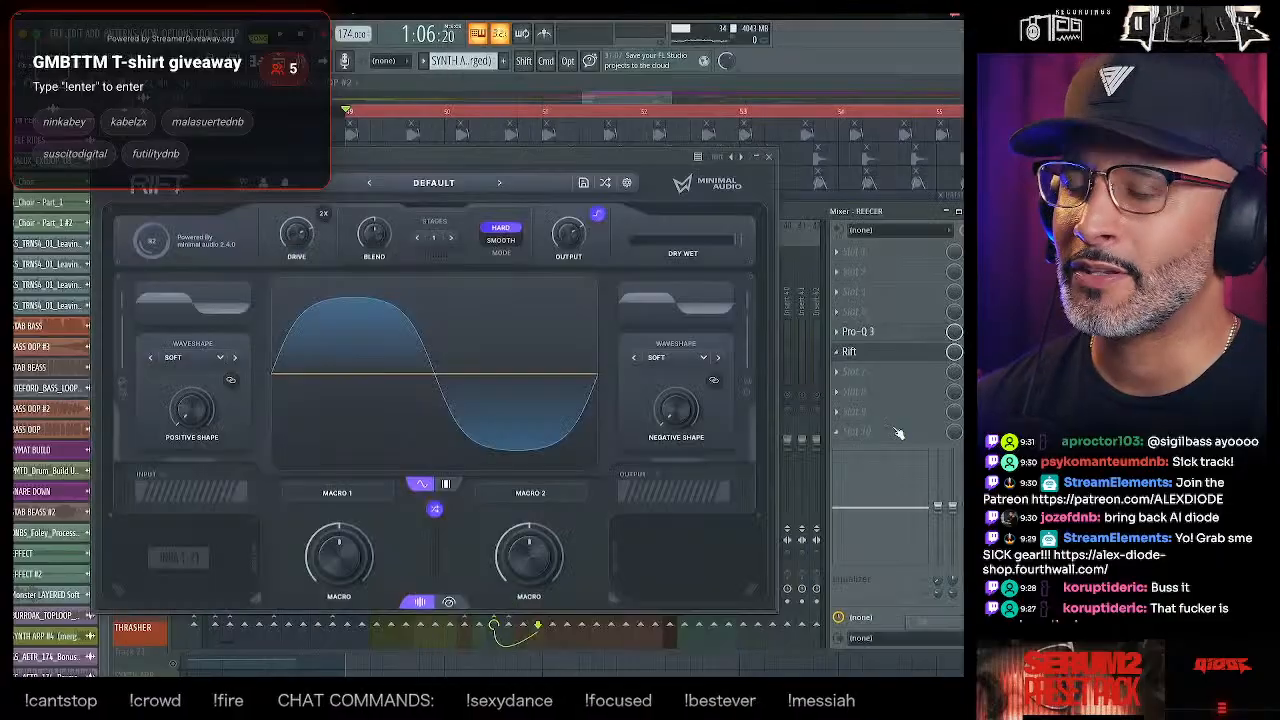
pyautogui.click(846, 371)
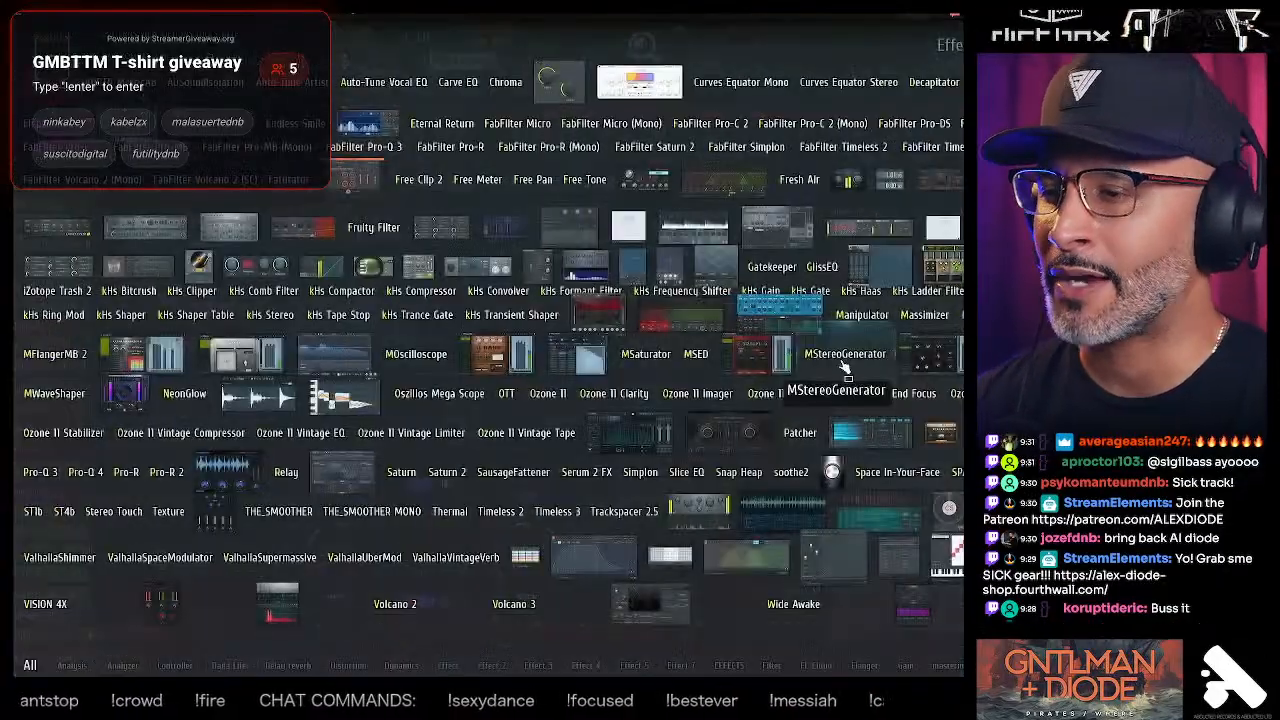
pyautogui.press('Escape')
# - Patcherize the Rift effect on REECER and accept the loss of its automation links
pyautogui.click(836, 356)
pyautogui.click(845, 378)
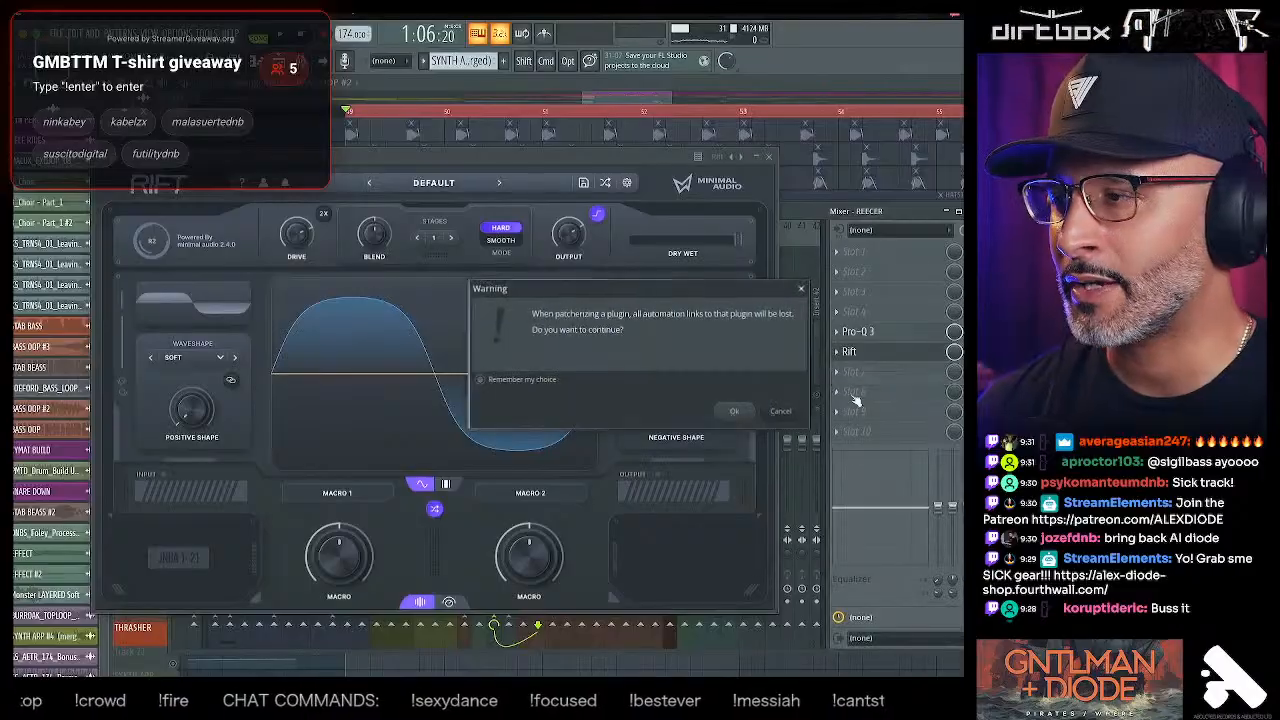
pyautogui.click(740, 411)
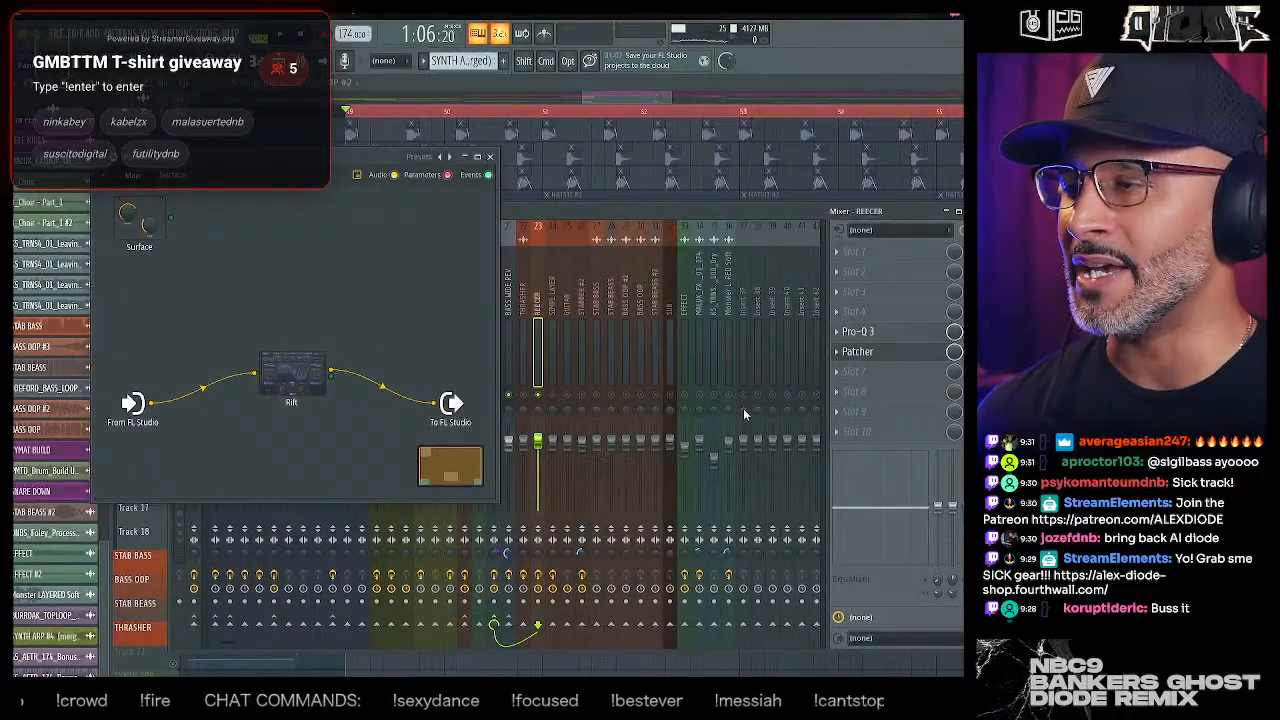
# - Clone the Rift module inside Patcher and place the copy below the original, leaving room for a parallel path
pyautogui.moveTo(298, 380); pyautogui.dragTo(278, 288)
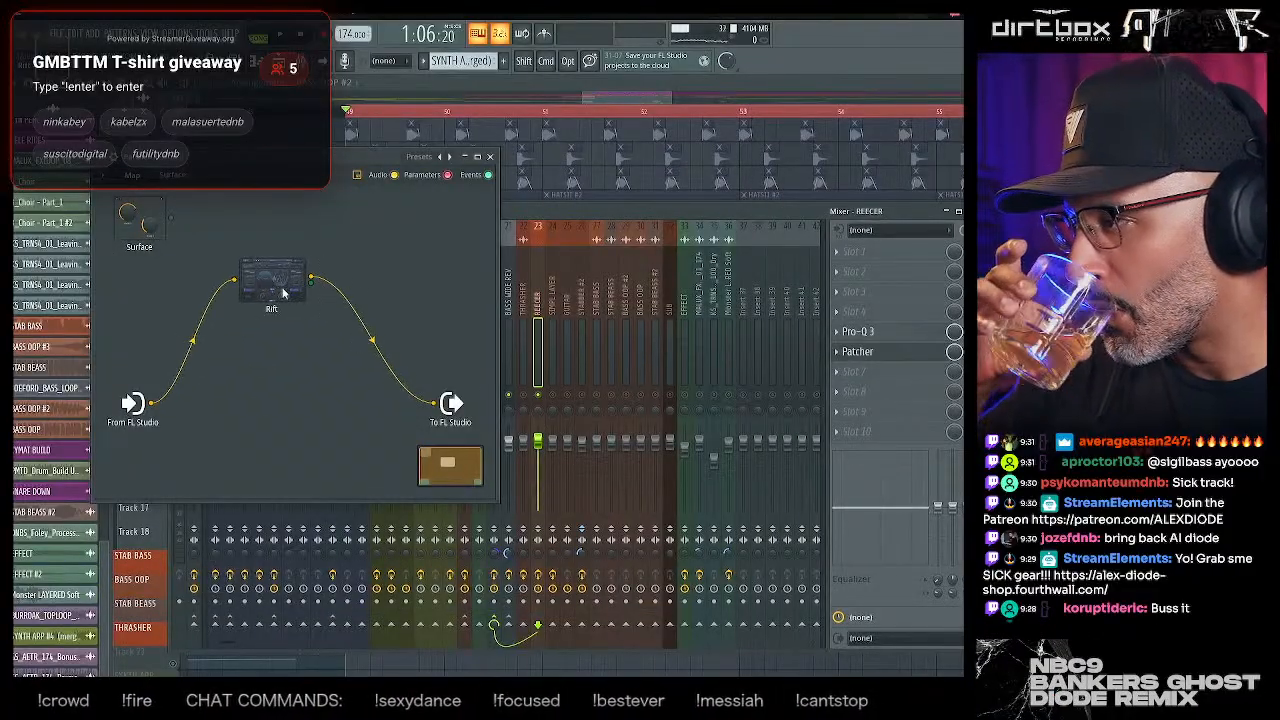
pyautogui.rightClick(278, 288)
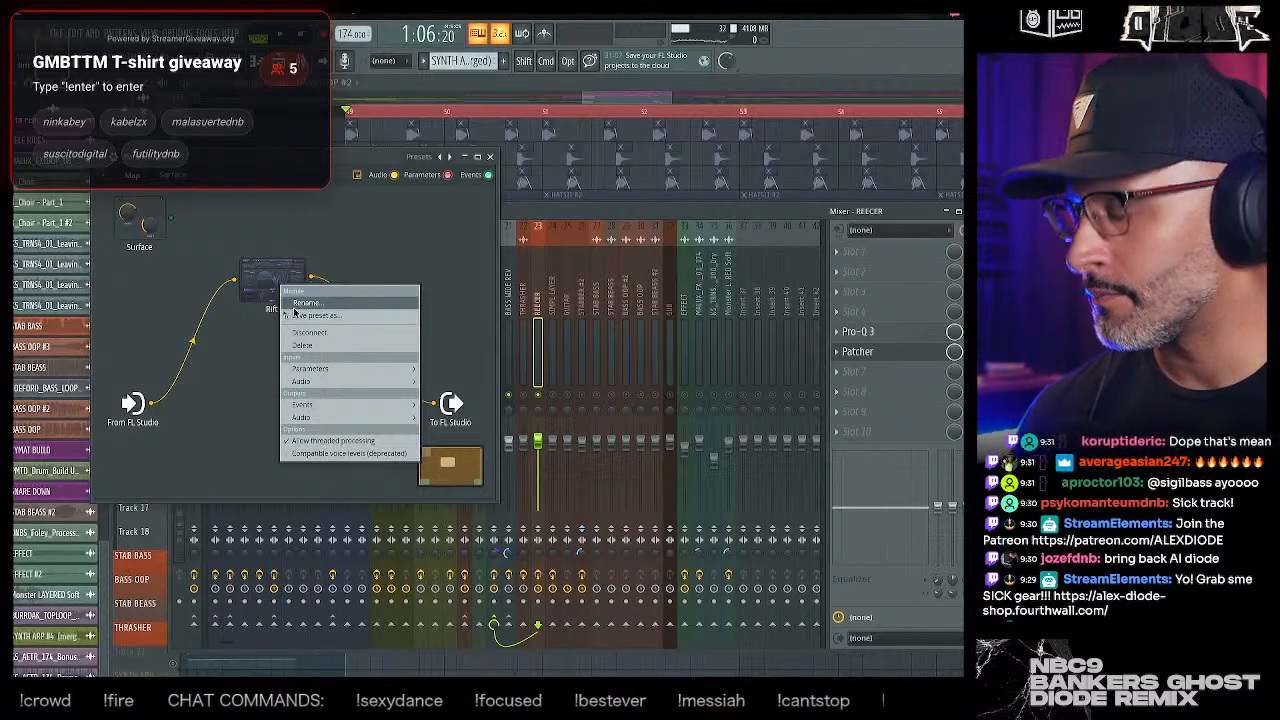
pyautogui.moveTo(289, 315); pyautogui.dragTo(259, 378)
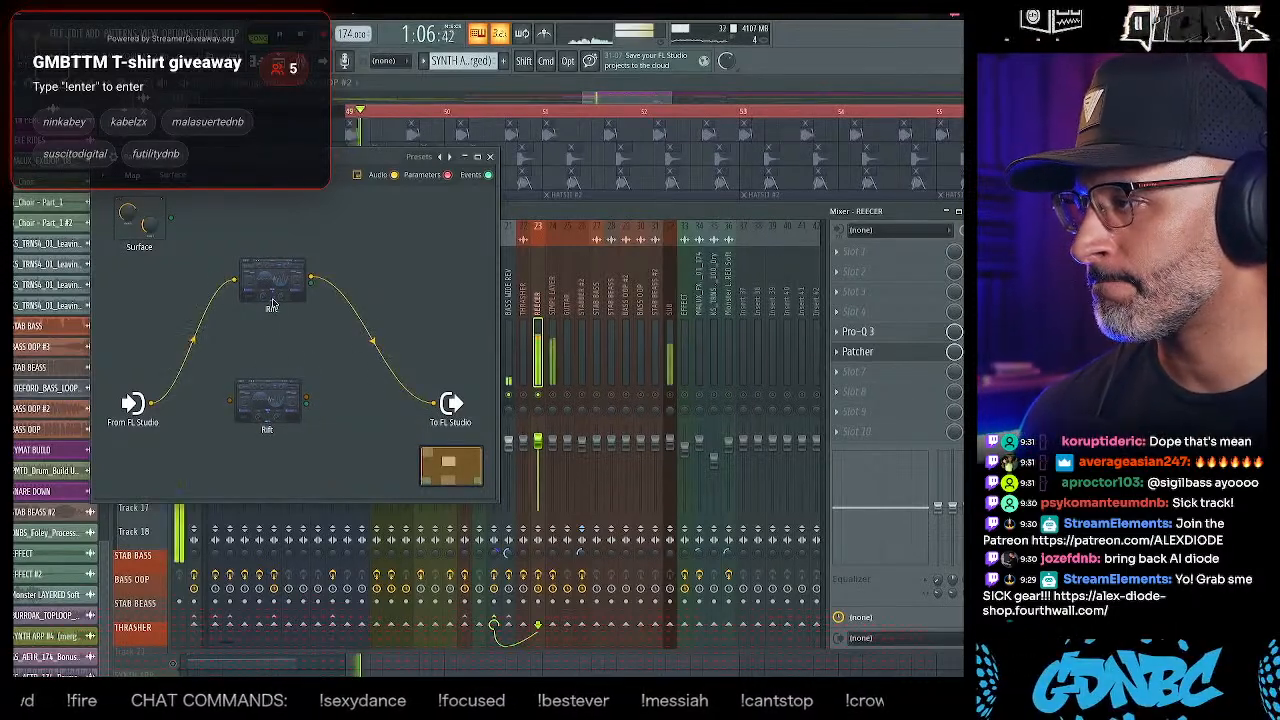
pyautogui.moveTo(272, 303); pyautogui.dragTo(273, 289)
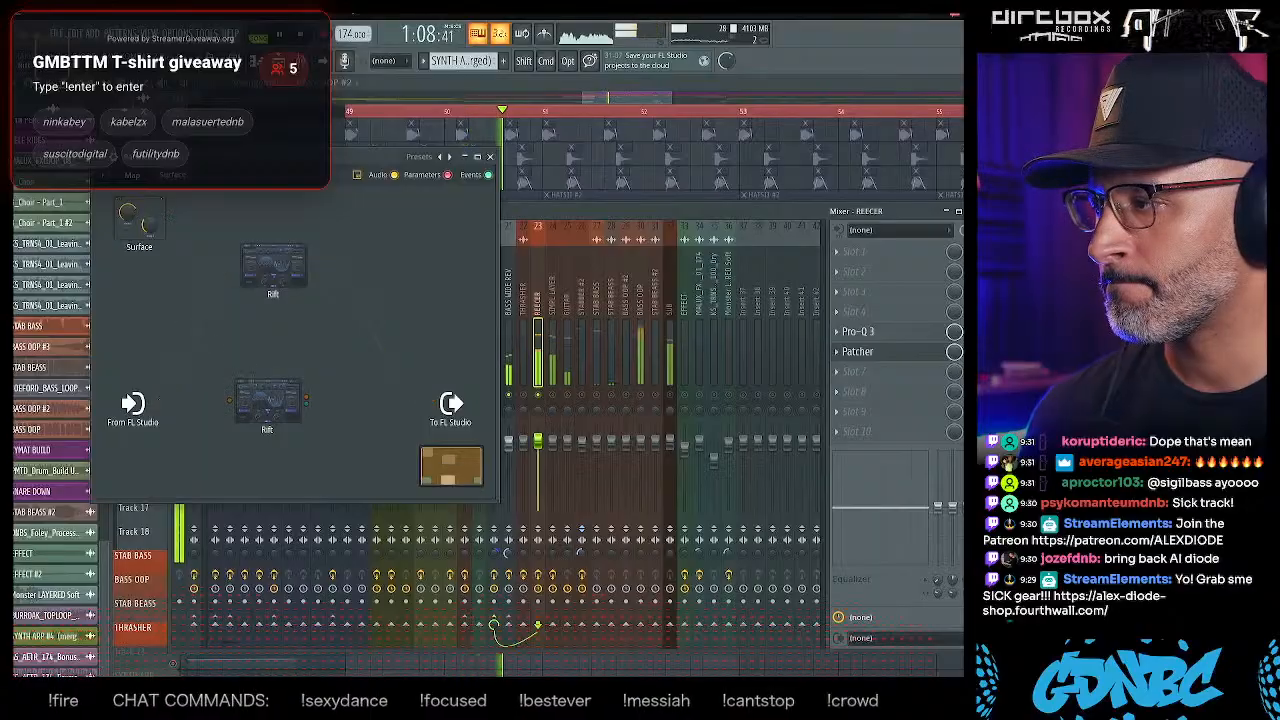
pyautogui.moveTo(267, 400); pyautogui.dragTo(270, 374)
# - Add a Pro-Q 4 with a 12 dB/oct low cut at about 186 Hz and route the input through it into the lower Rift
pyautogui.rightClick(194, 422)
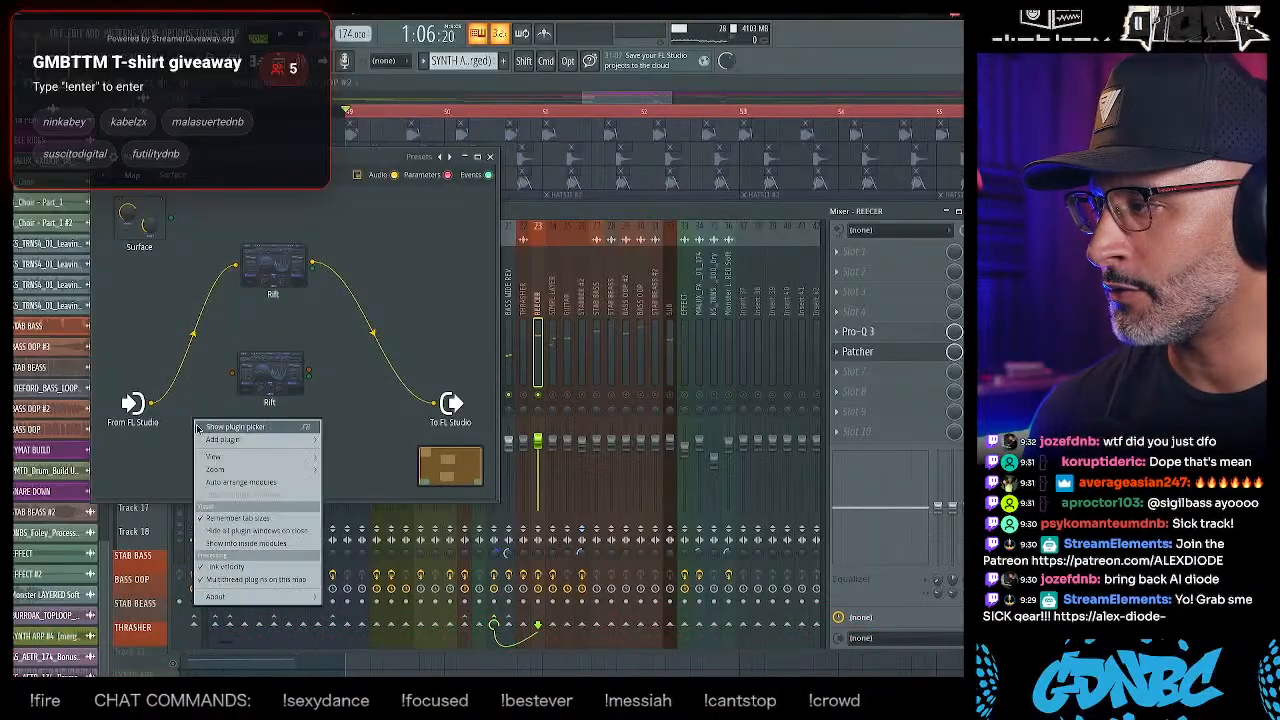
pyautogui.moveTo(228, 440)
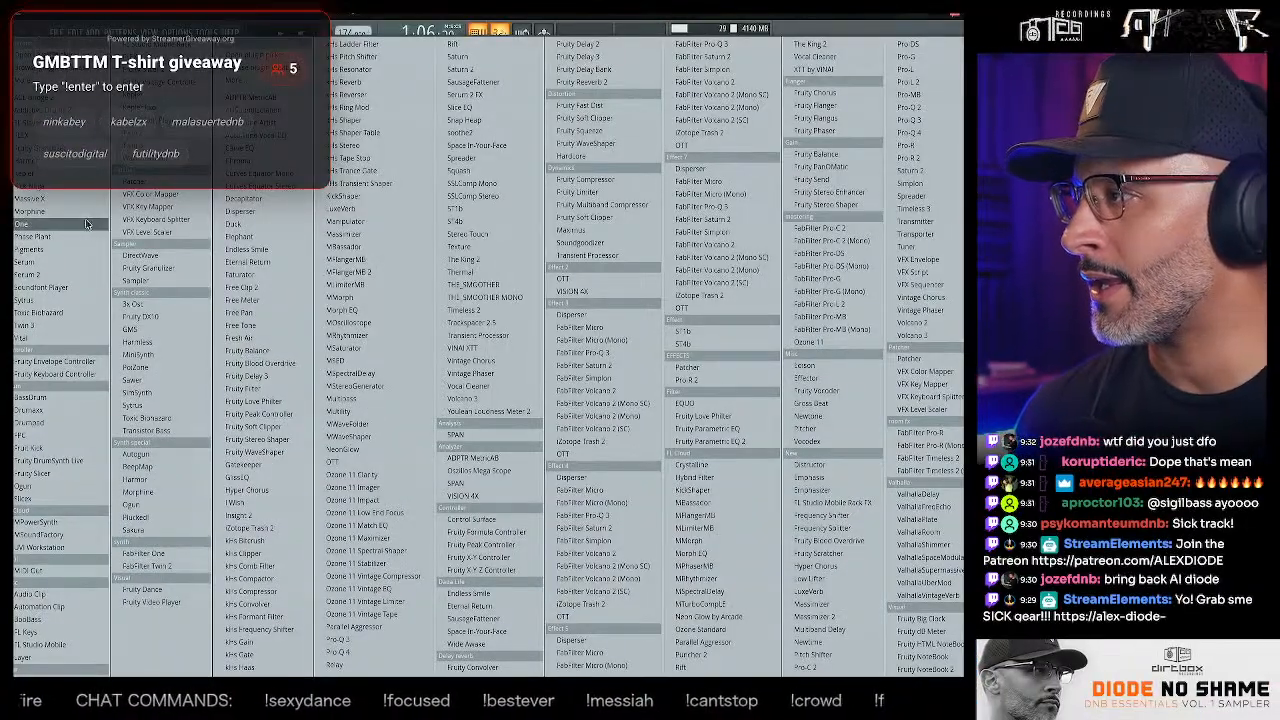
pyautogui.click(946, 137)
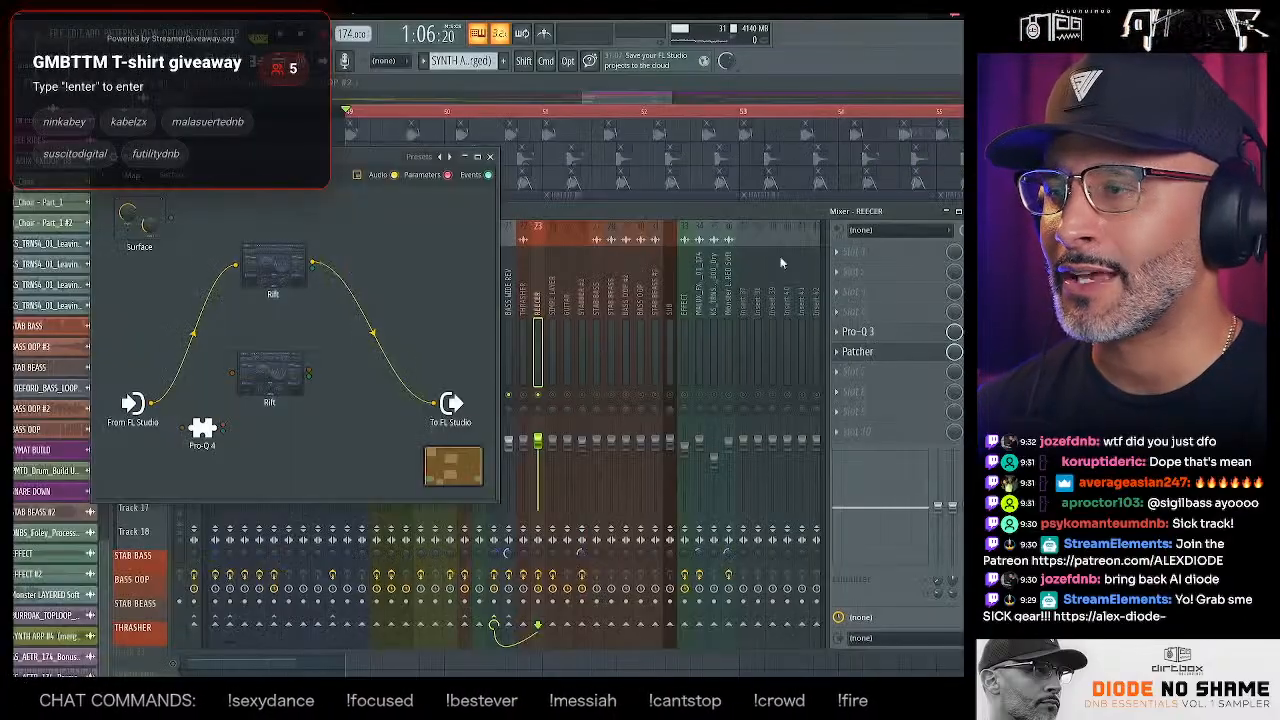
pyautogui.doubleClick(202, 430)
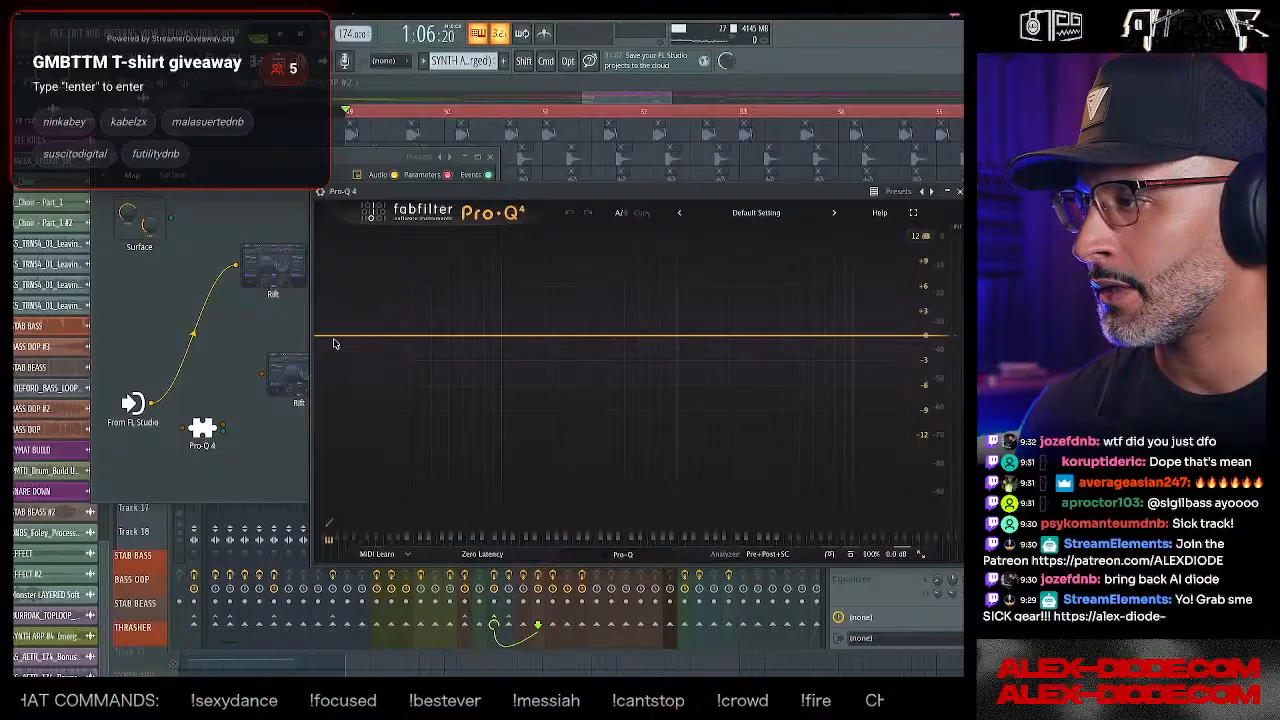
pyautogui.moveTo(338, 342); pyautogui.dragTo(549, 324)
pyautogui.click(217, 388)
pyautogui.moveTo(222, 428); pyautogui.dragTo(261, 374)
# - Load the Drum Heat preset Kick Crush in the lower Rift and connect that Rift to the Patcher output
pyautogui.doubleClick(298, 381)
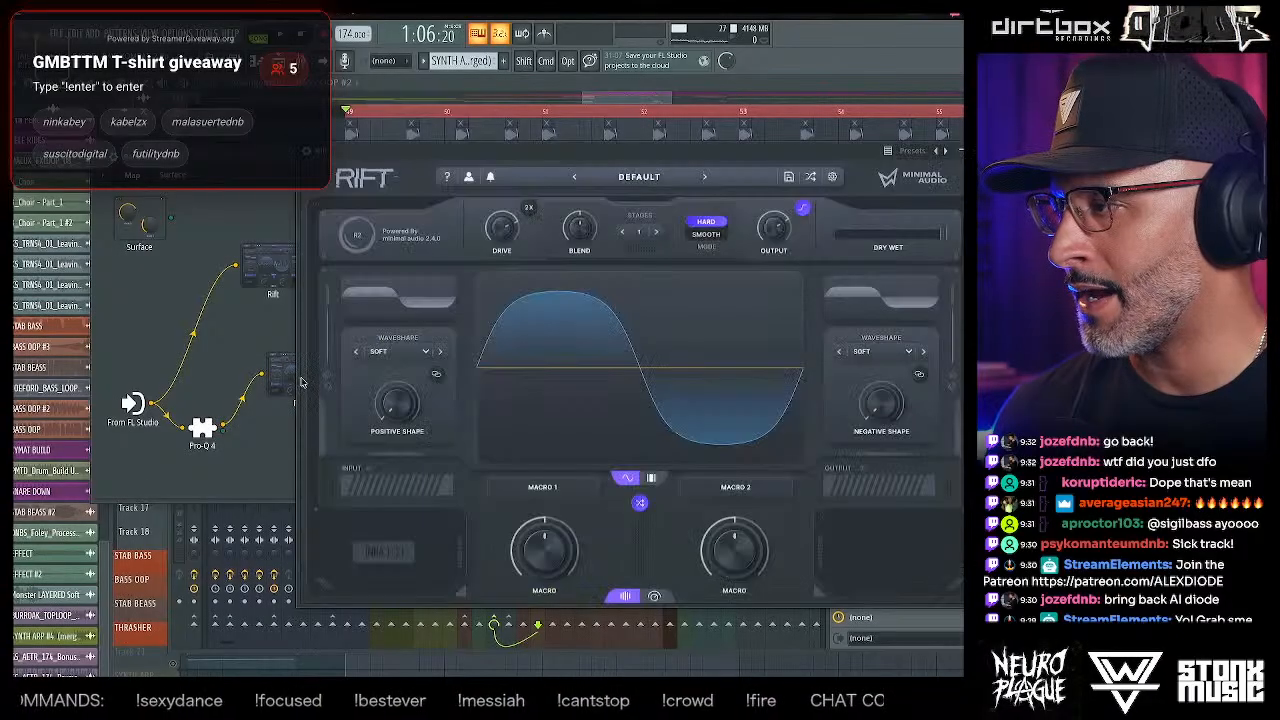
pyautogui.click(639, 176)
pyautogui.scroll(-1, 715, 375)
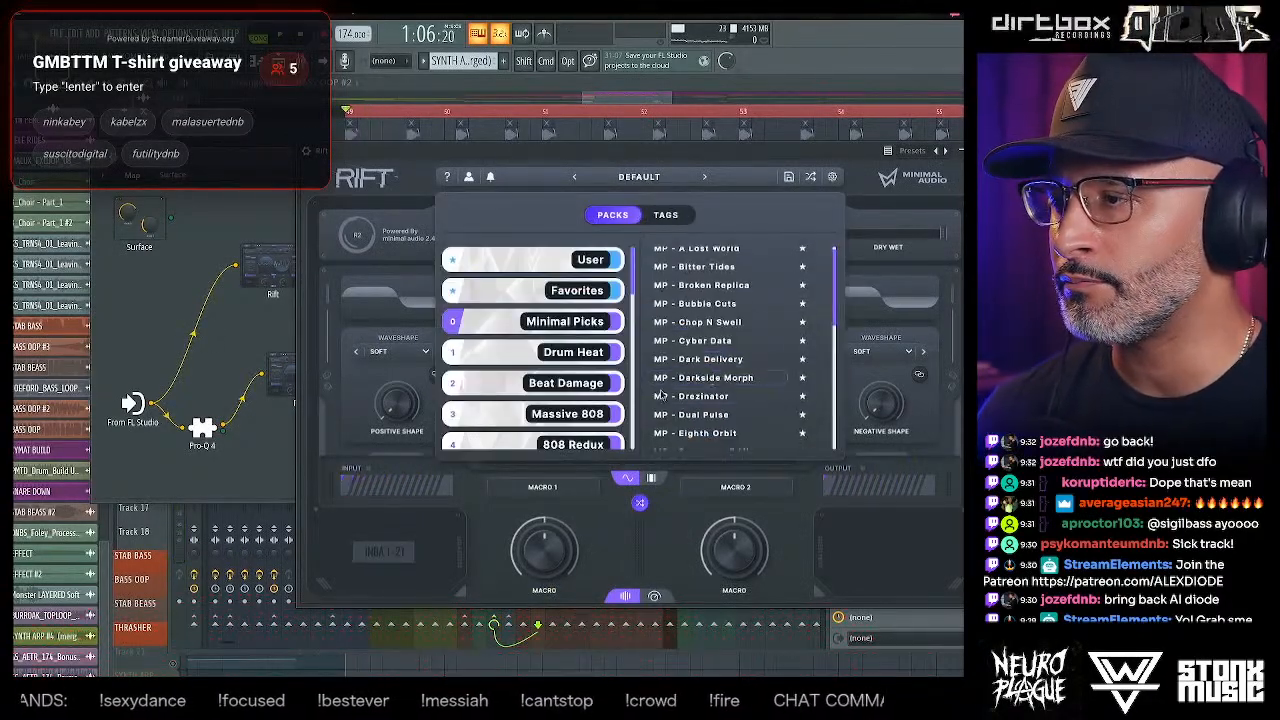
pyautogui.click(560, 352)
pyautogui.click(700, 366)
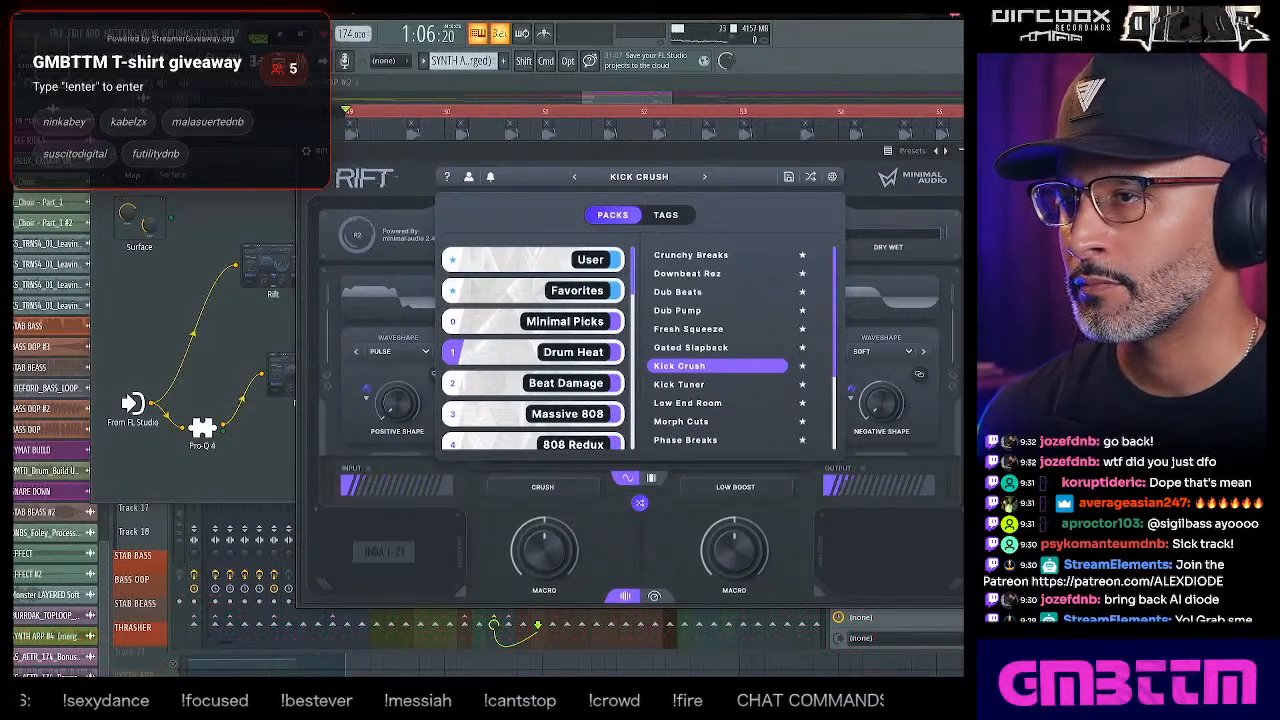
pyautogui.click(985, 150)
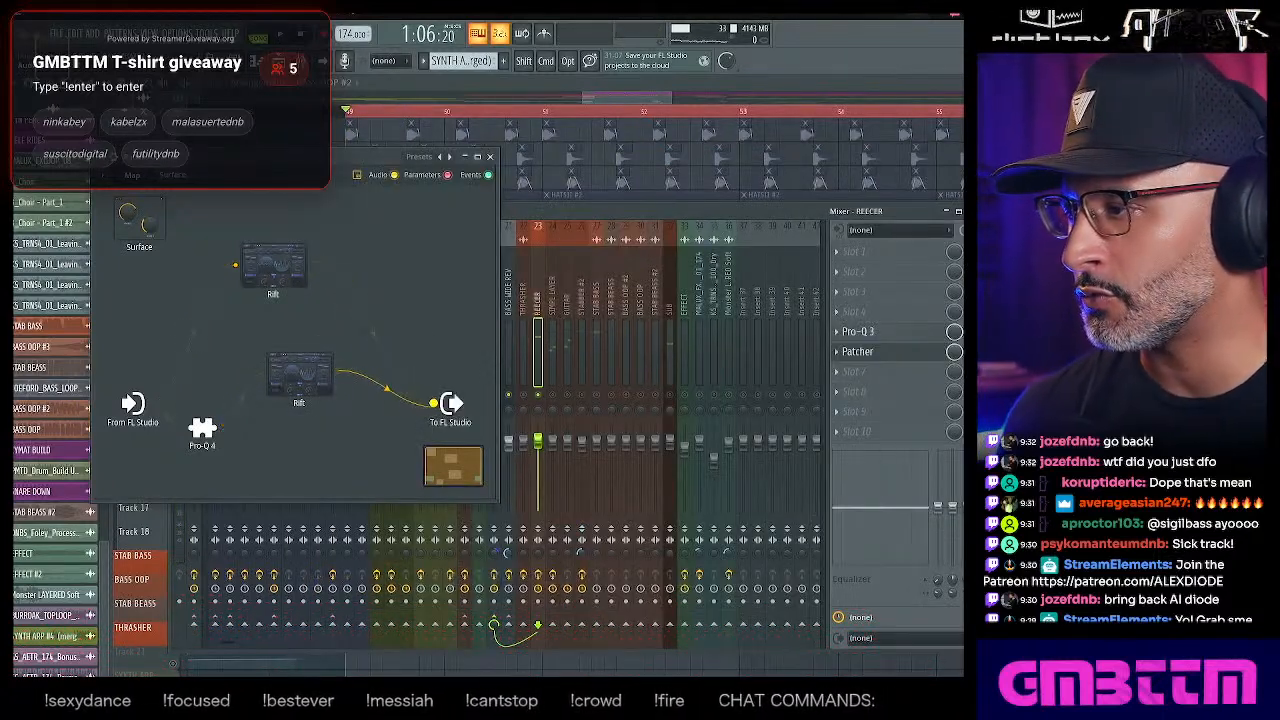
pyautogui.moveTo(293, 380); pyautogui.dragTo(282, 377)
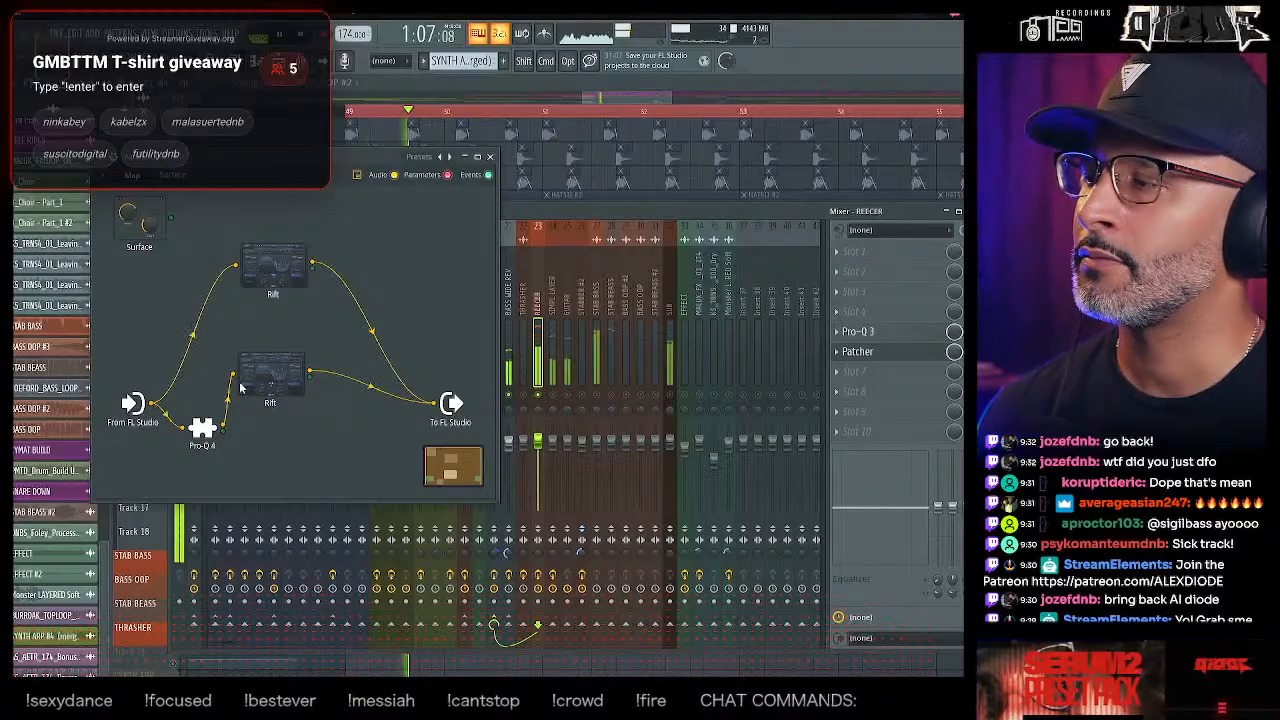
# - Audition the following Drum Heat presets in the lower Rift, from Kick Tuner through to Morph Cuts
pyautogui.doubleClick(271, 390)
pyautogui.click(704, 177)
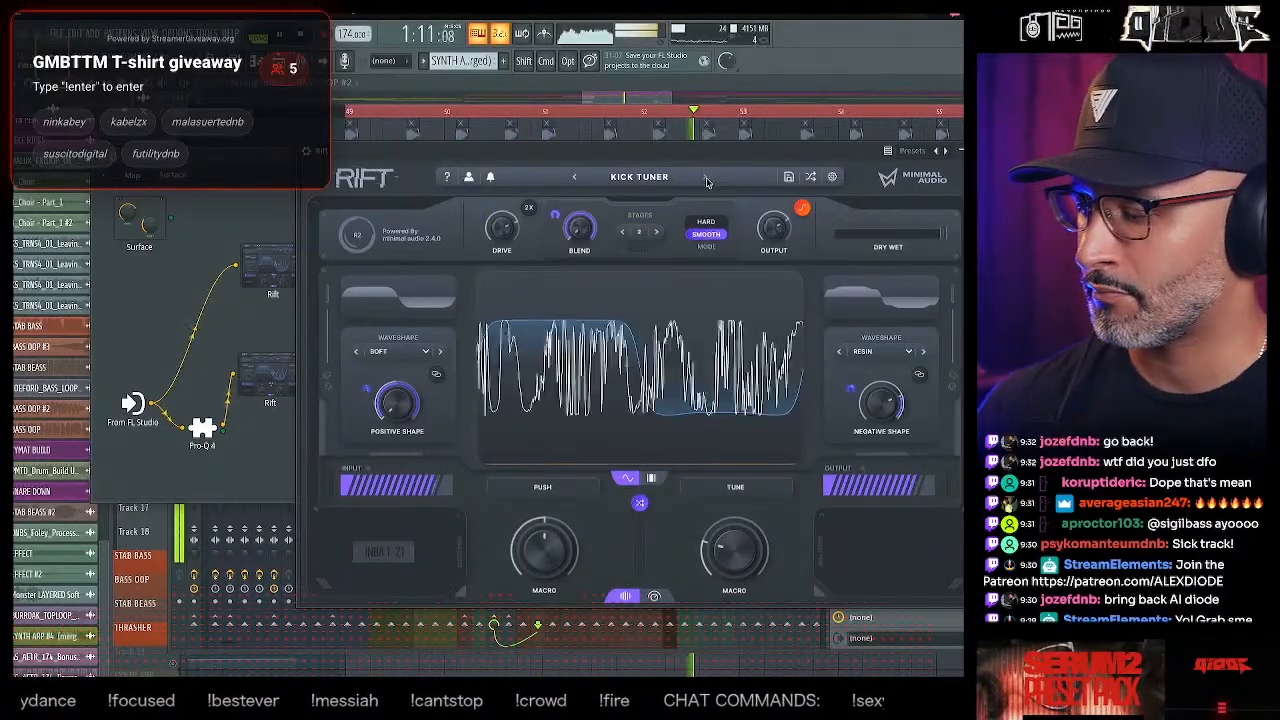
pyautogui.click(706, 178)
pyautogui.click(706, 178)
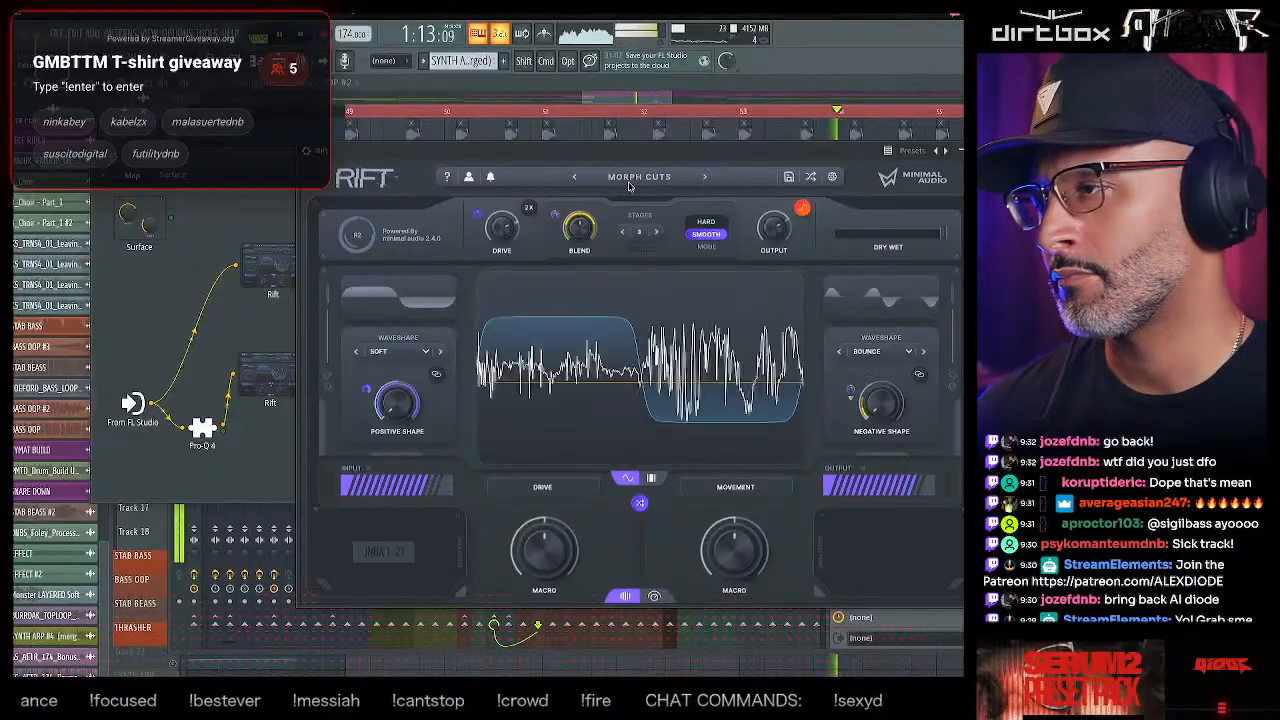
# - Try the Growl Bass presets Phase Ops, Darkside Morph and Riff Pusher in the lower Rift
pyautogui.click(639, 176)
pyautogui.scroll(-1, 592, 404)
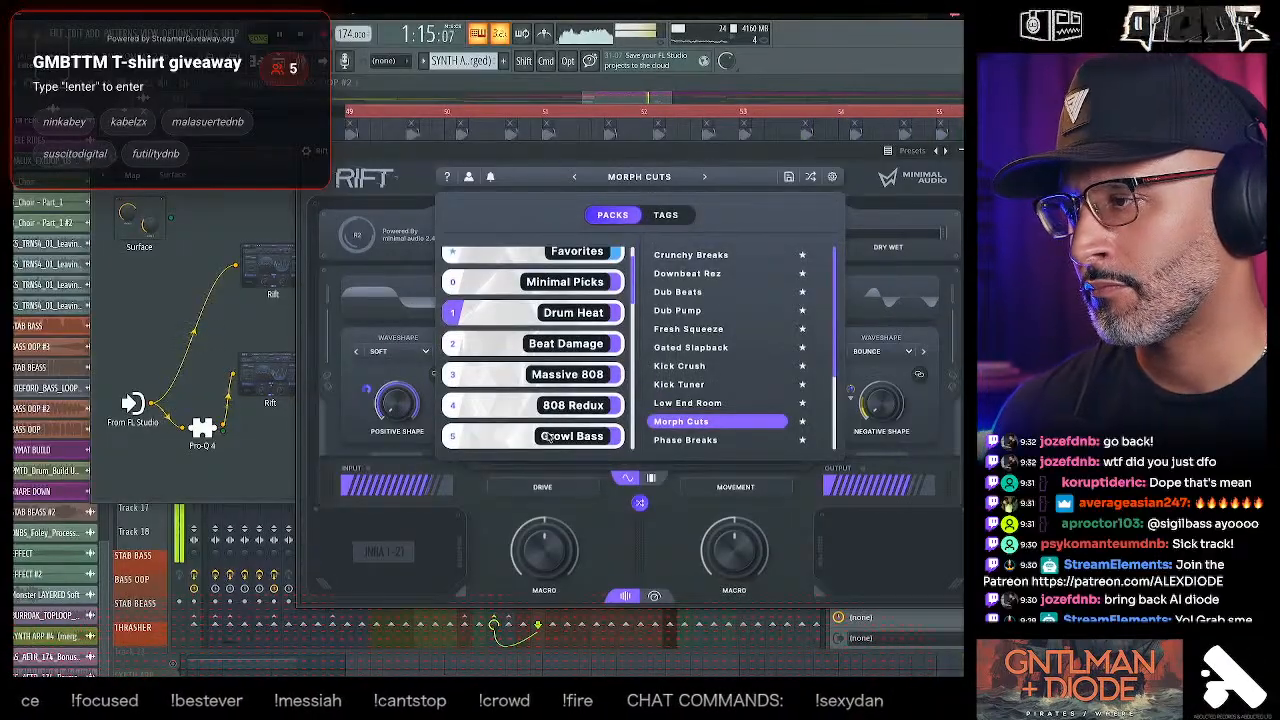
pyautogui.click(548, 436)
pyautogui.click(700, 404)
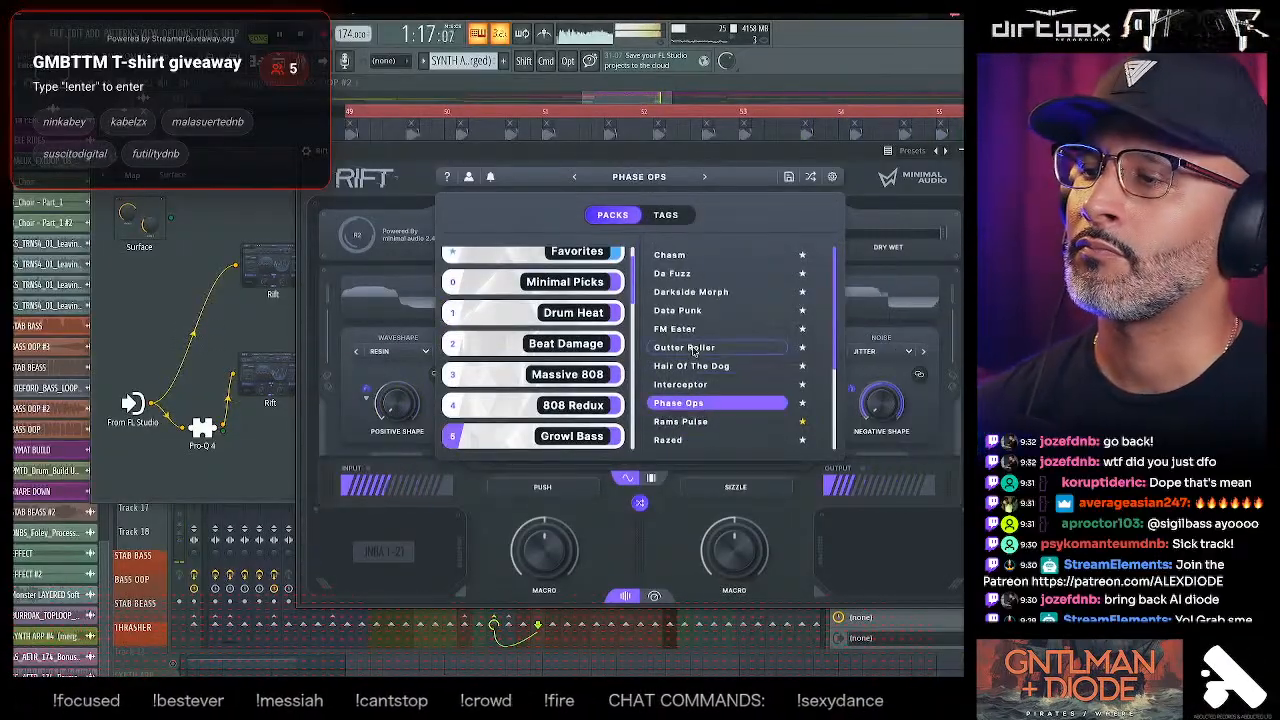
pyautogui.click(692, 292)
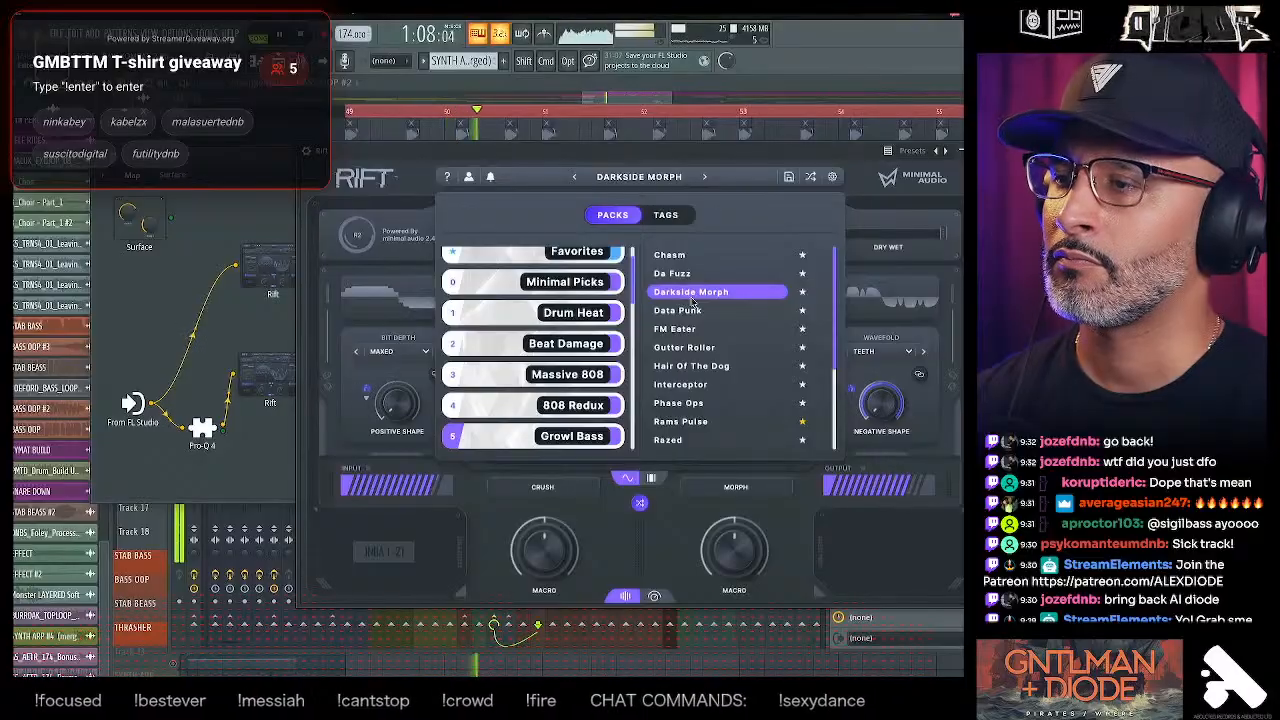
pyautogui.scroll(-4, 690, 340)
pyautogui.click(684, 404)
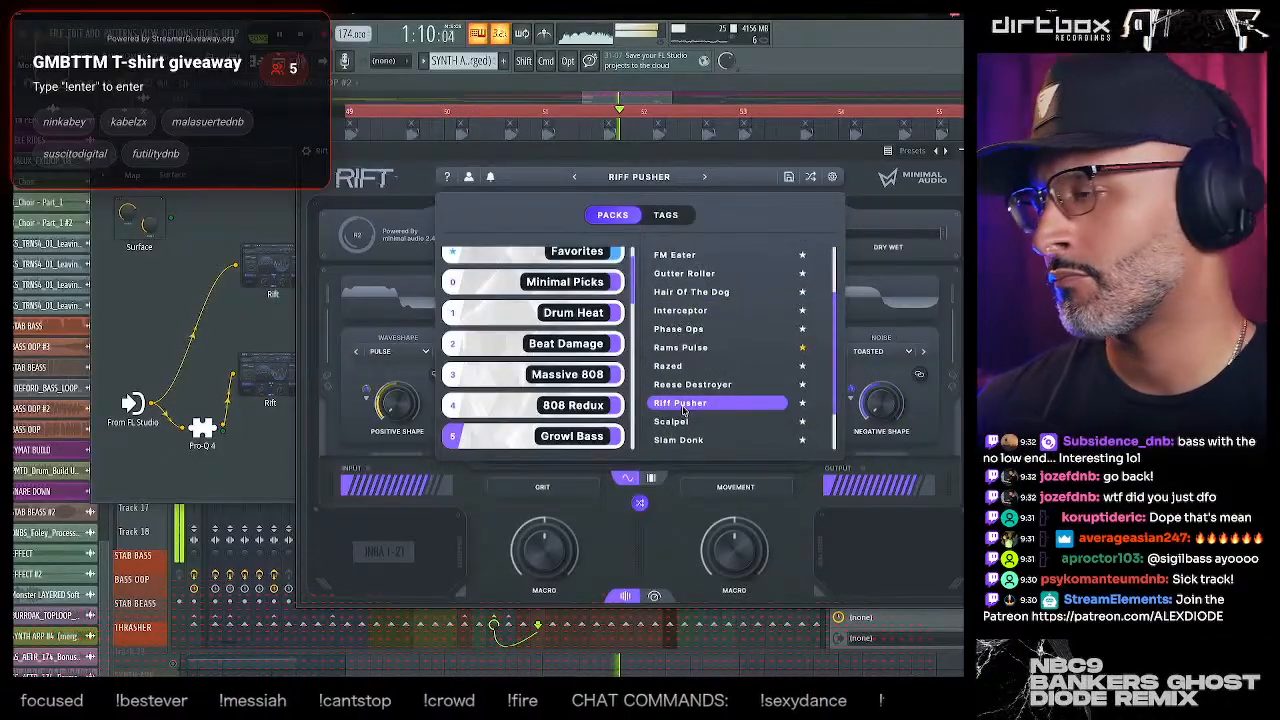
# - Compare the Growl Bass presets Warg Bass, Wastelander and Wobble Crusher, and keep Wobble Crusher on the lower Rift
pyautogui.scroll(-3, 684, 410)
pyautogui.click(683, 404)
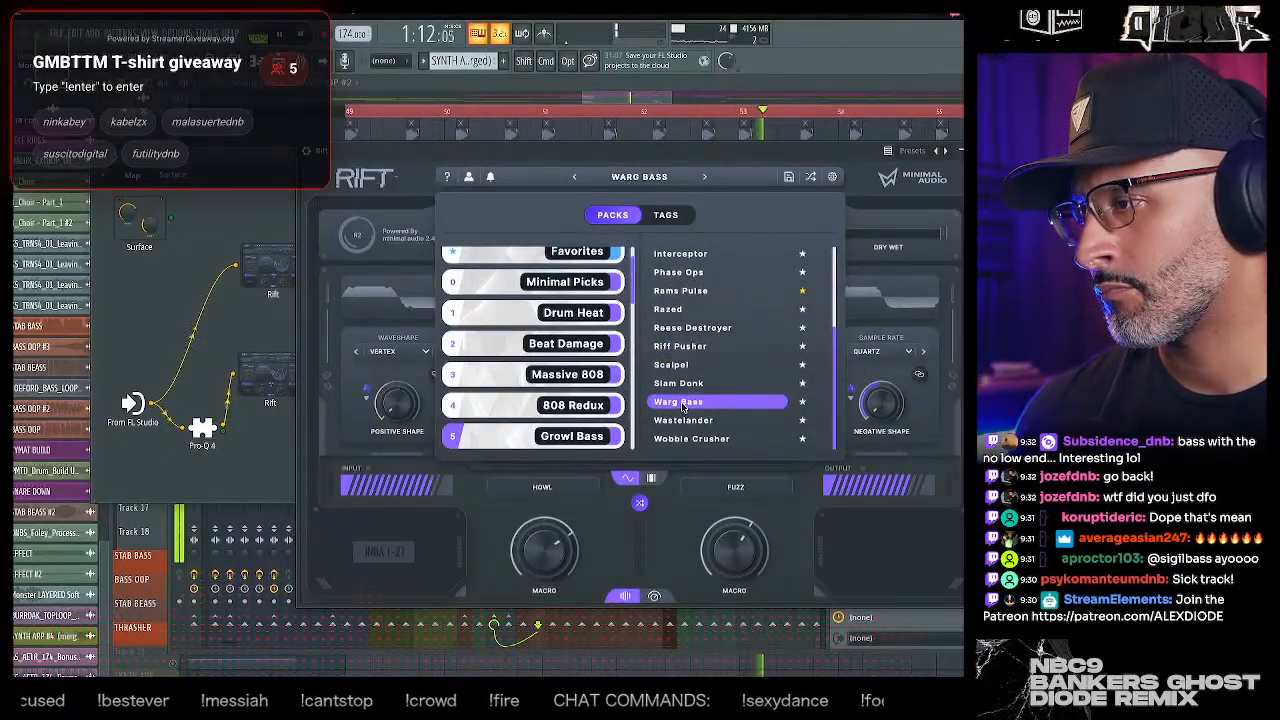
pyautogui.click(686, 439)
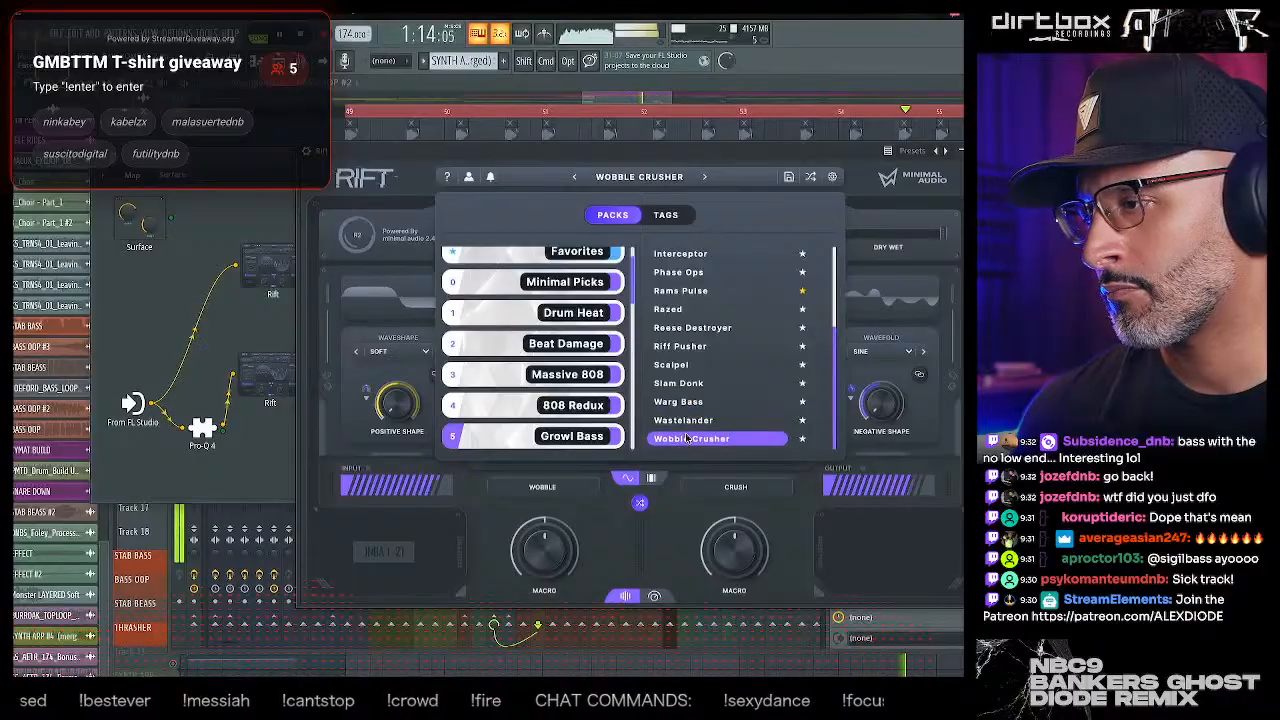
pyautogui.click(687, 421)
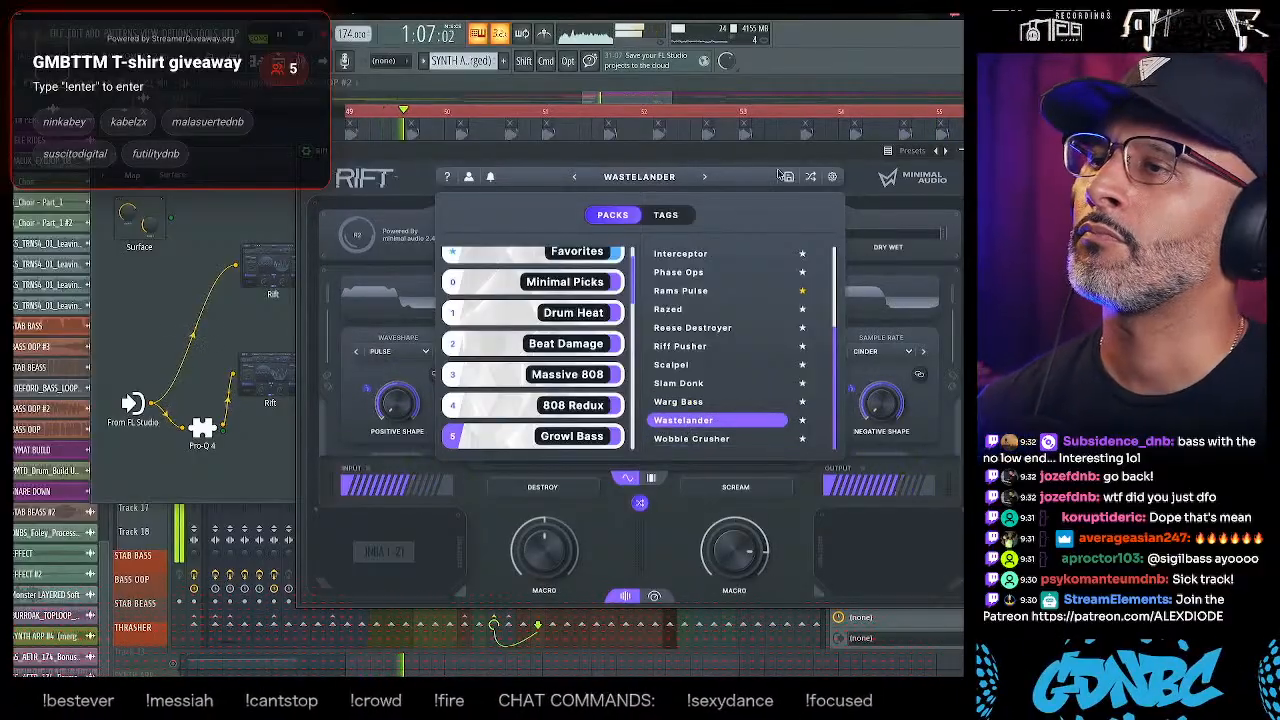
pyautogui.click(687, 440)
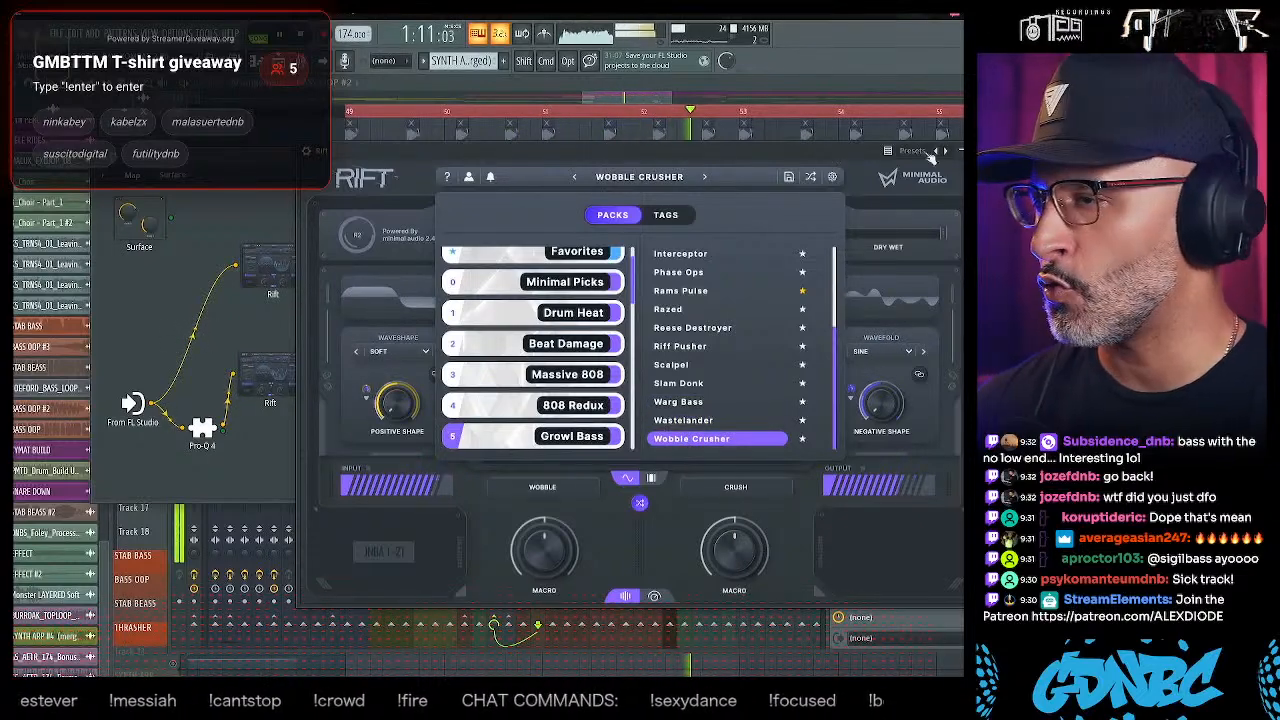
pyautogui.click(986, 150)
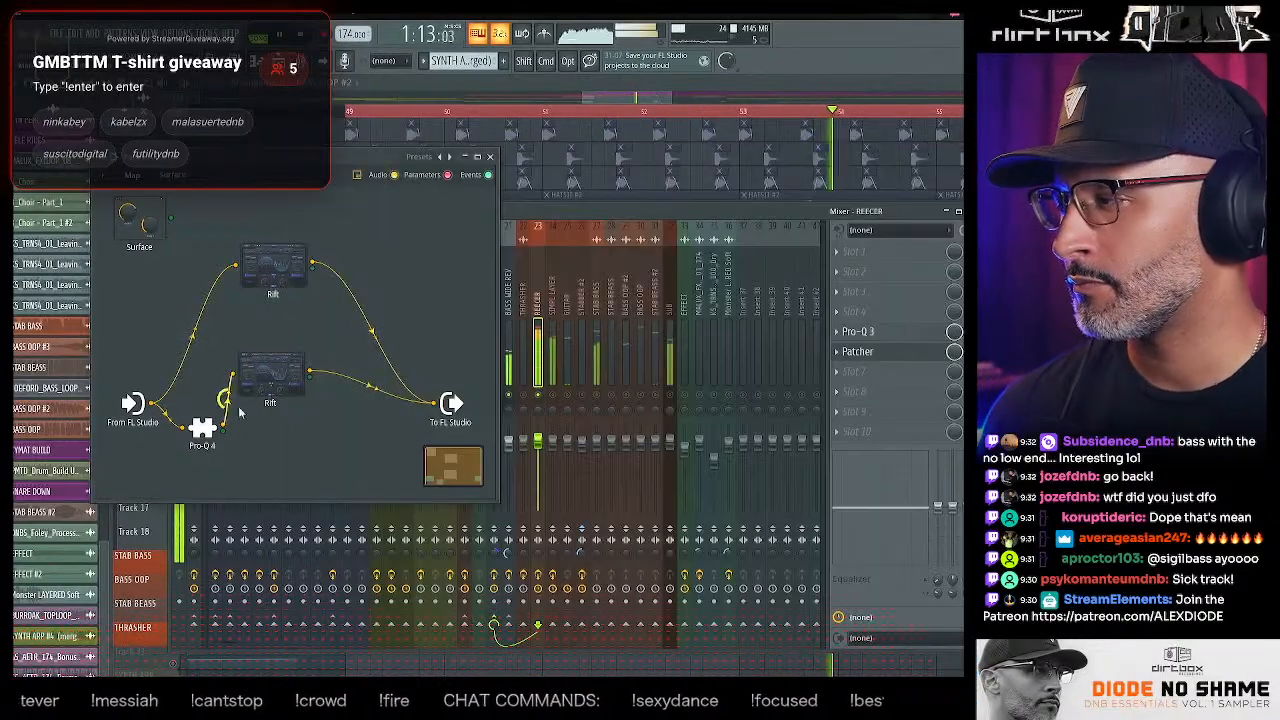
# - Clone the Pro-Q 4, route the lower Rift through the copy to the output, and reconnect the upper Rift to the output
pyautogui.click(202, 428)
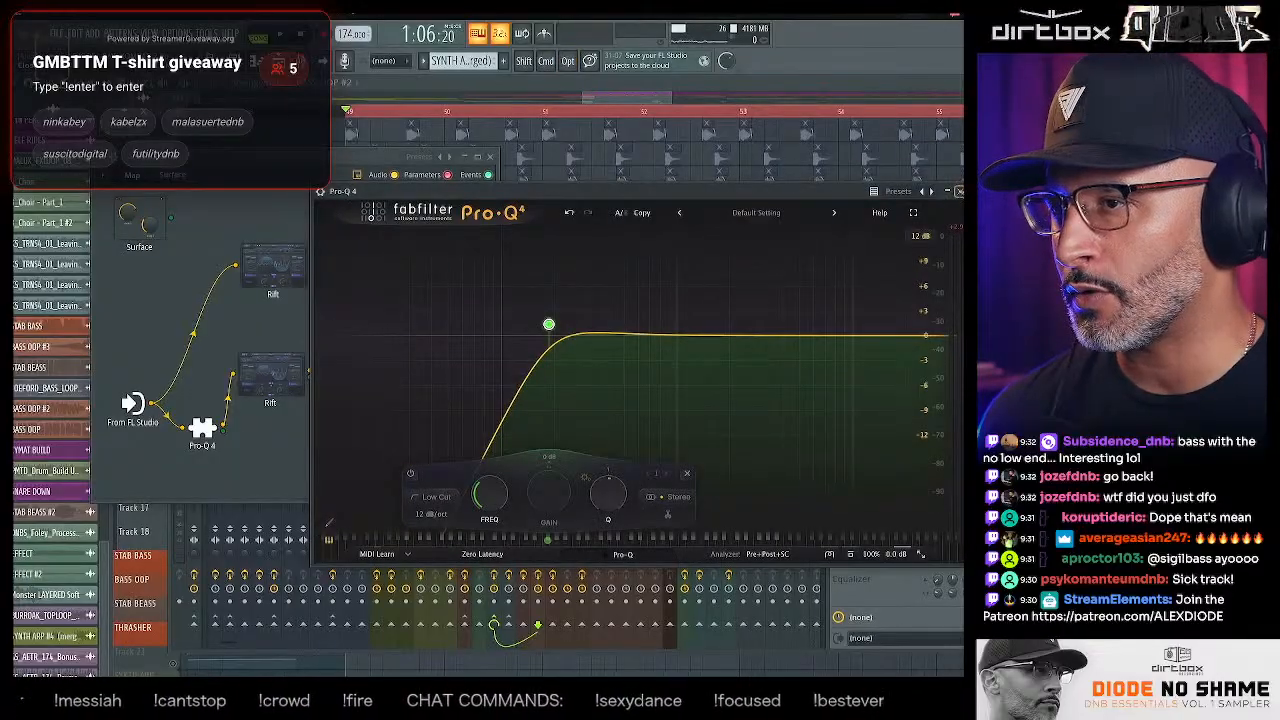
pyautogui.rightClick(202, 428)
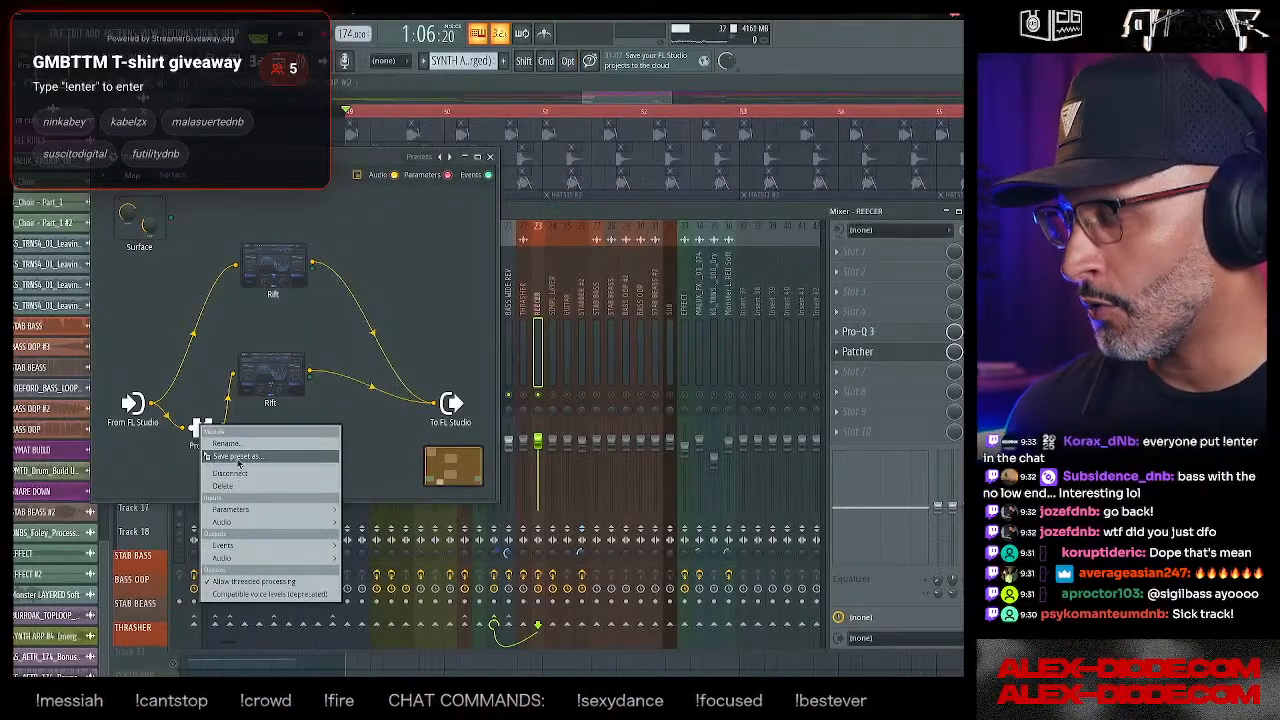
pyautogui.moveTo(238, 460); pyautogui.dragTo(348, 435)
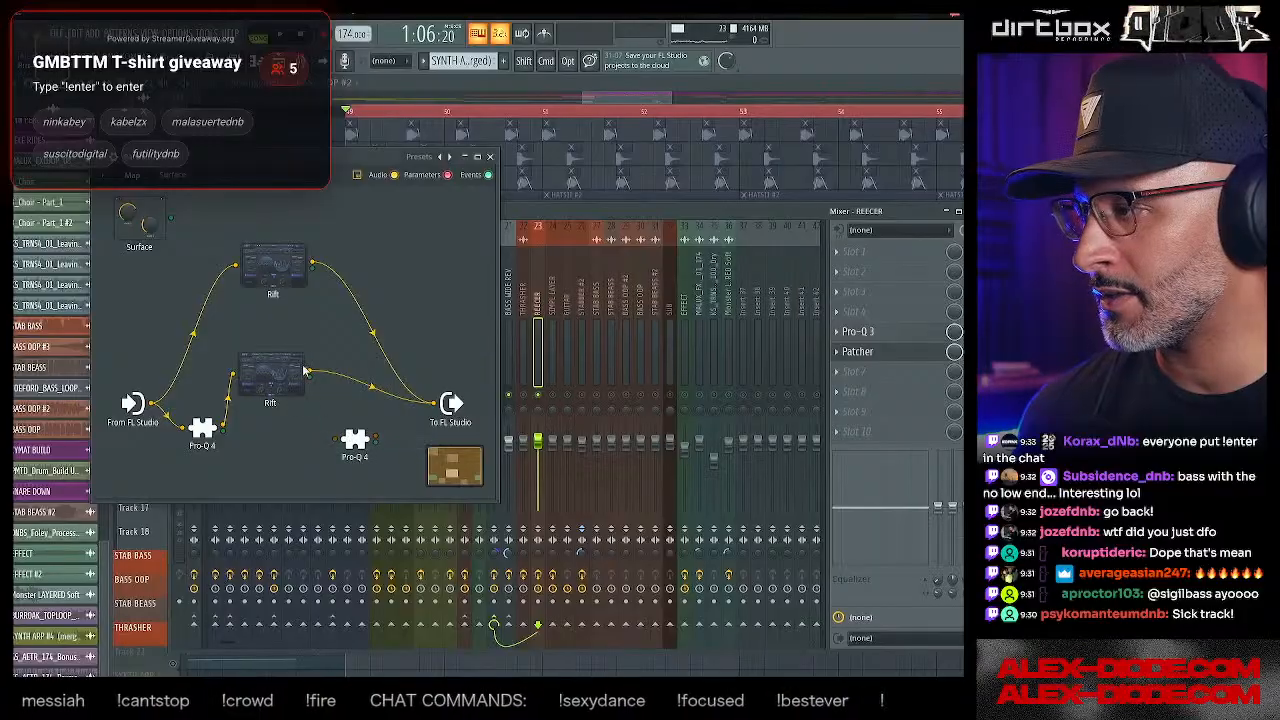
pyautogui.moveTo(432, 404); pyautogui.dragTo(393, 336)
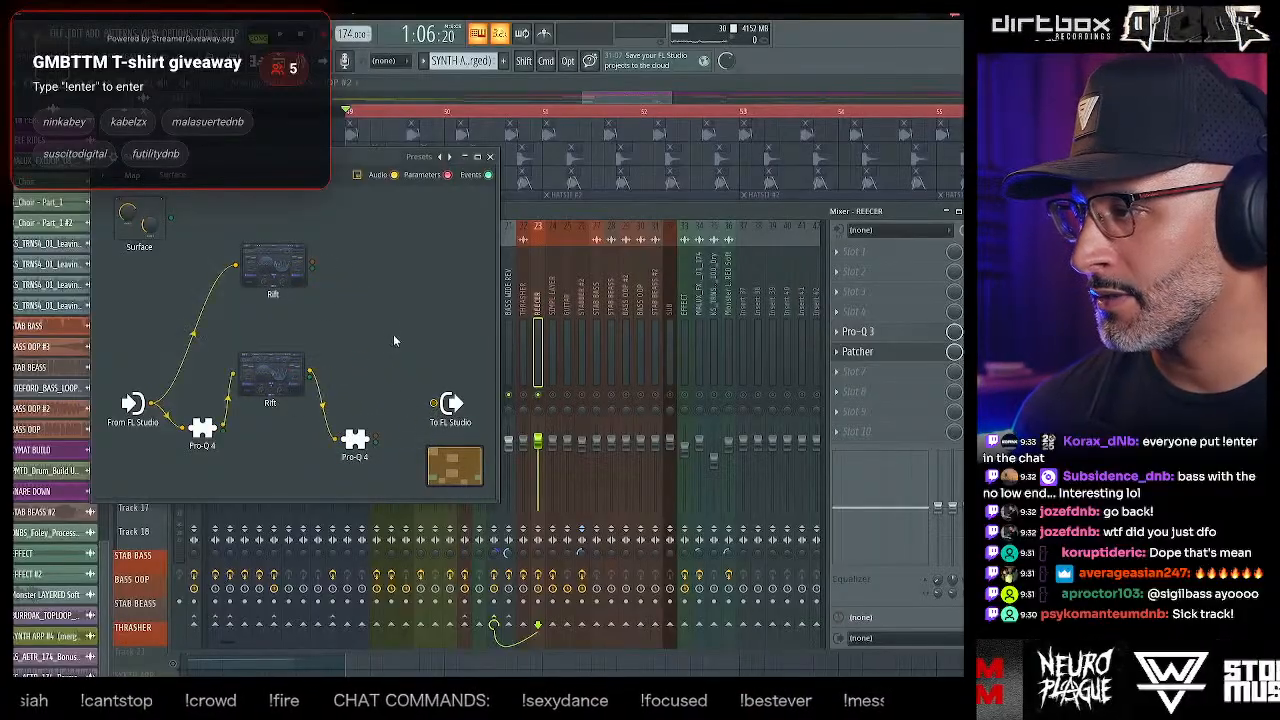
pyautogui.moveTo(436, 403); pyautogui.dragTo(432, 404)
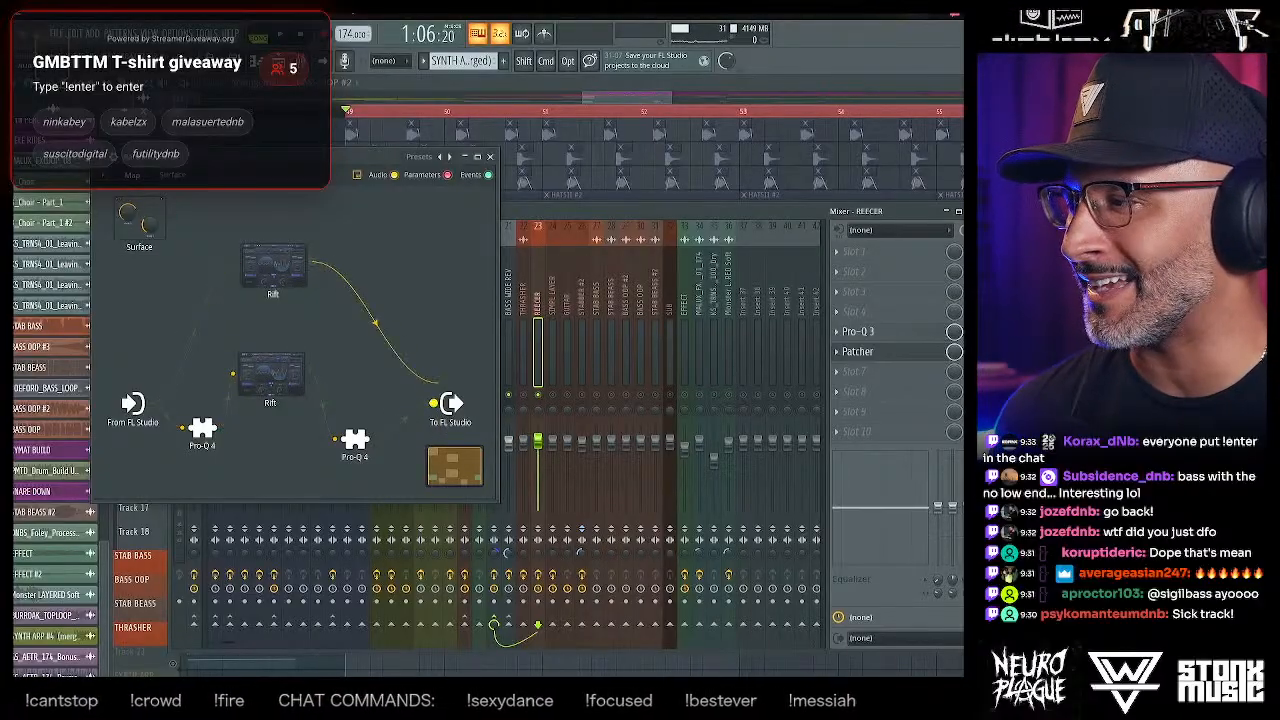
pyautogui.hotkey('ctrl', 'z')
# - Shape the second Pro-Q 4 with a high-shelf reduction, a high cut and a low-mid bell boost just above the low cut
pyautogui.doubleClick(355, 440)
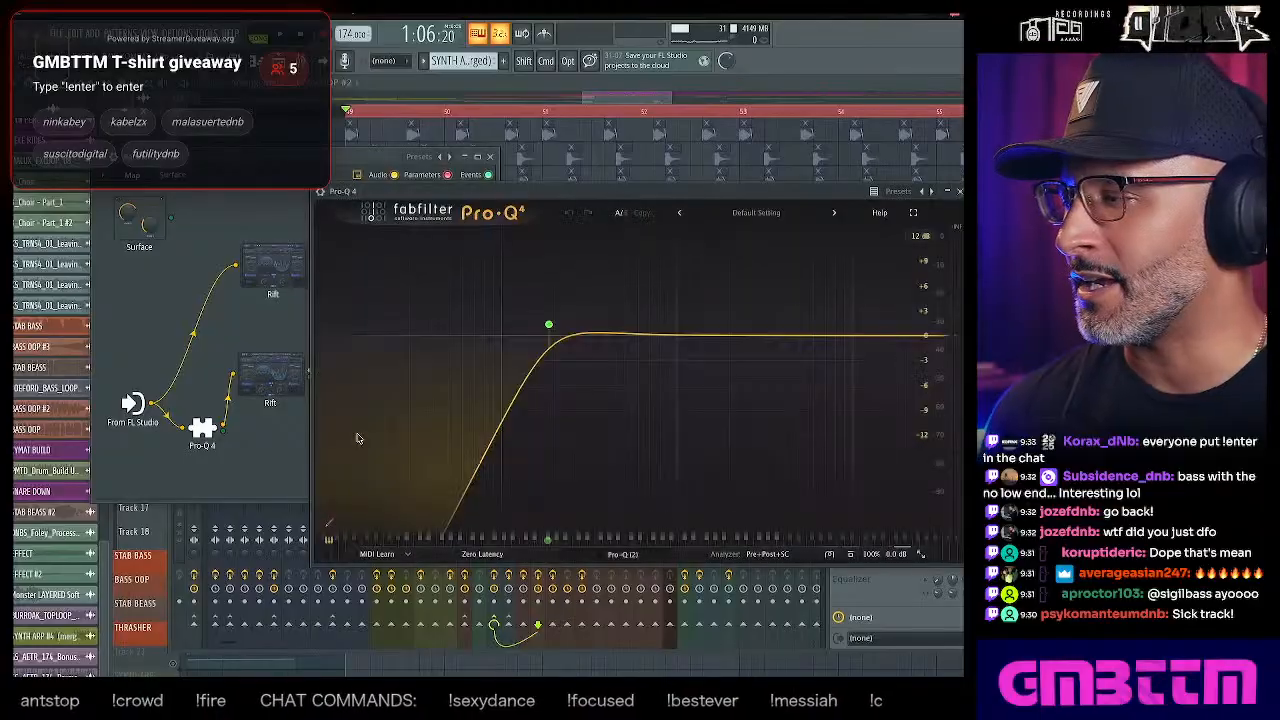
pyautogui.click(847, 347)
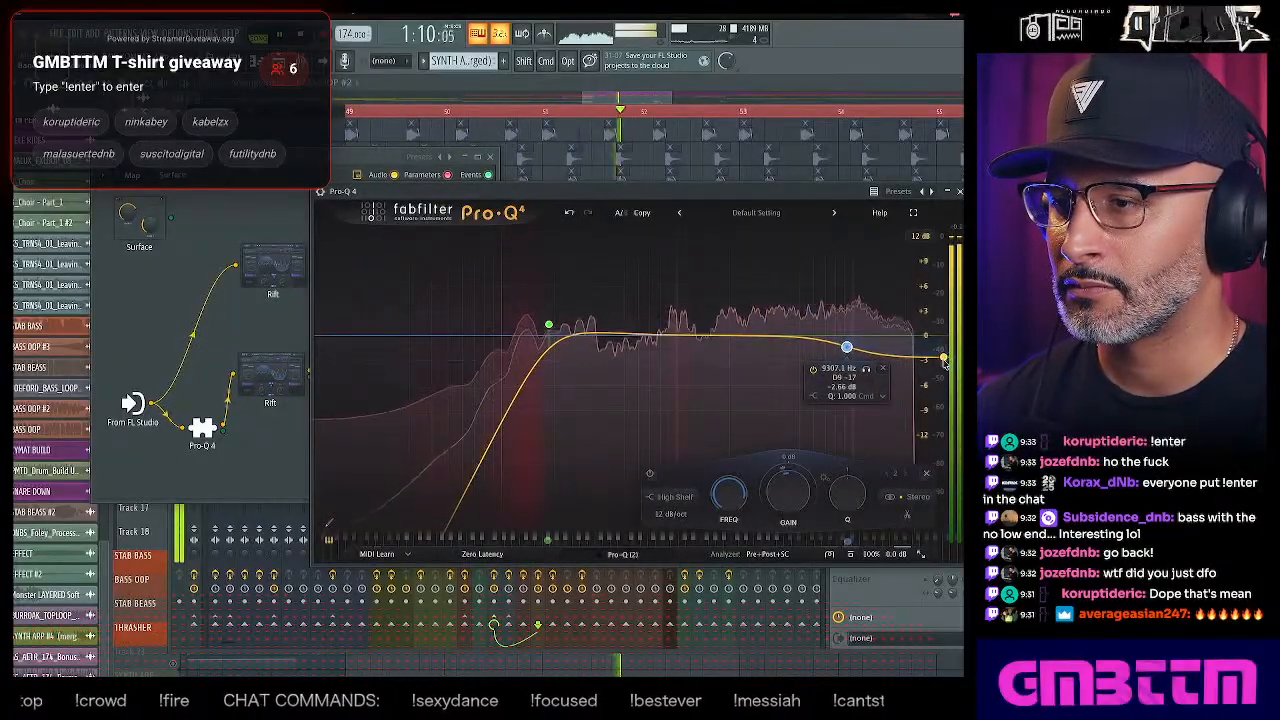
pyautogui.doubleClick(891, 331)
pyautogui.moveTo(847, 349); pyautogui.dragTo(800, 364)
pyautogui.moveTo(580, 330); pyautogui.dragTo(594, 270)
# - Set the second Pro-Q 4's low cut to 36 dB/oct at about 229 Hz and move its bell boost higher in frequency with less gain
pyautogui.click(548, 330)
pyautogui.click(436, 512)
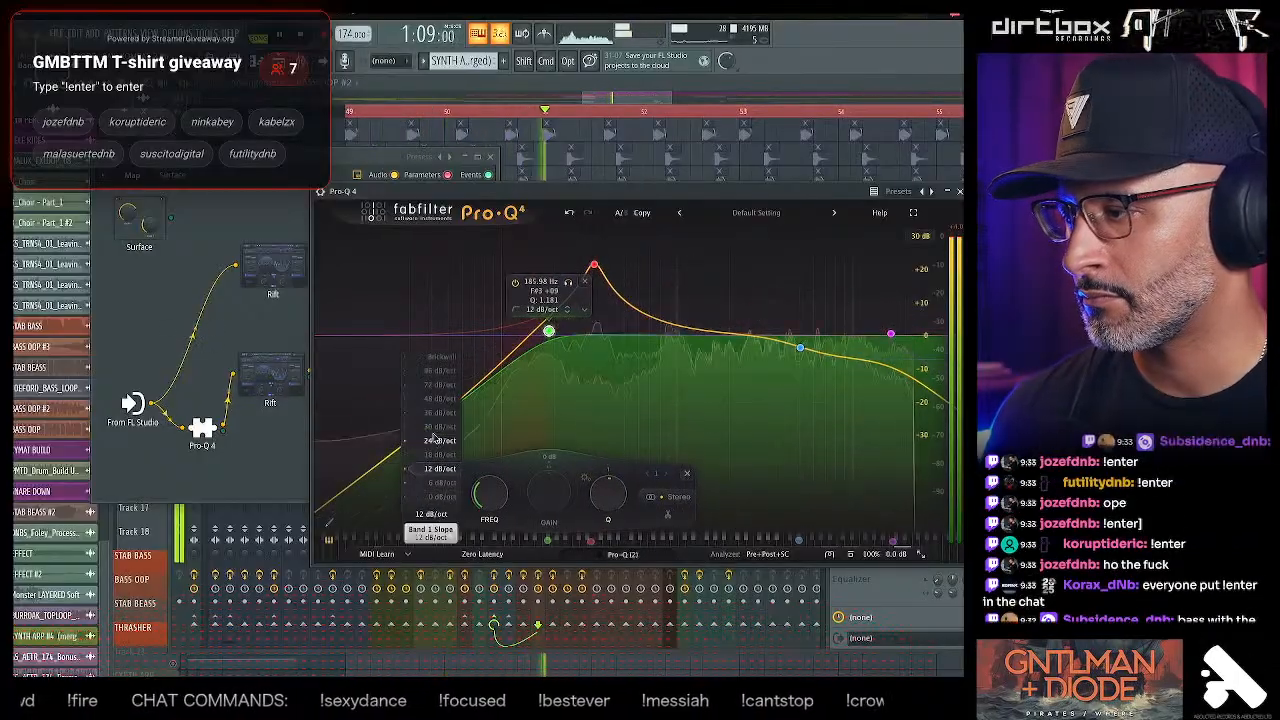
pyautogui.click(436, 414)
pyautogui.moveTo(549, 331); pyautogui.dragTo(564, 349)
pyautogui.moveTo(594, 266); pyautogui.dragTo(618, 304)
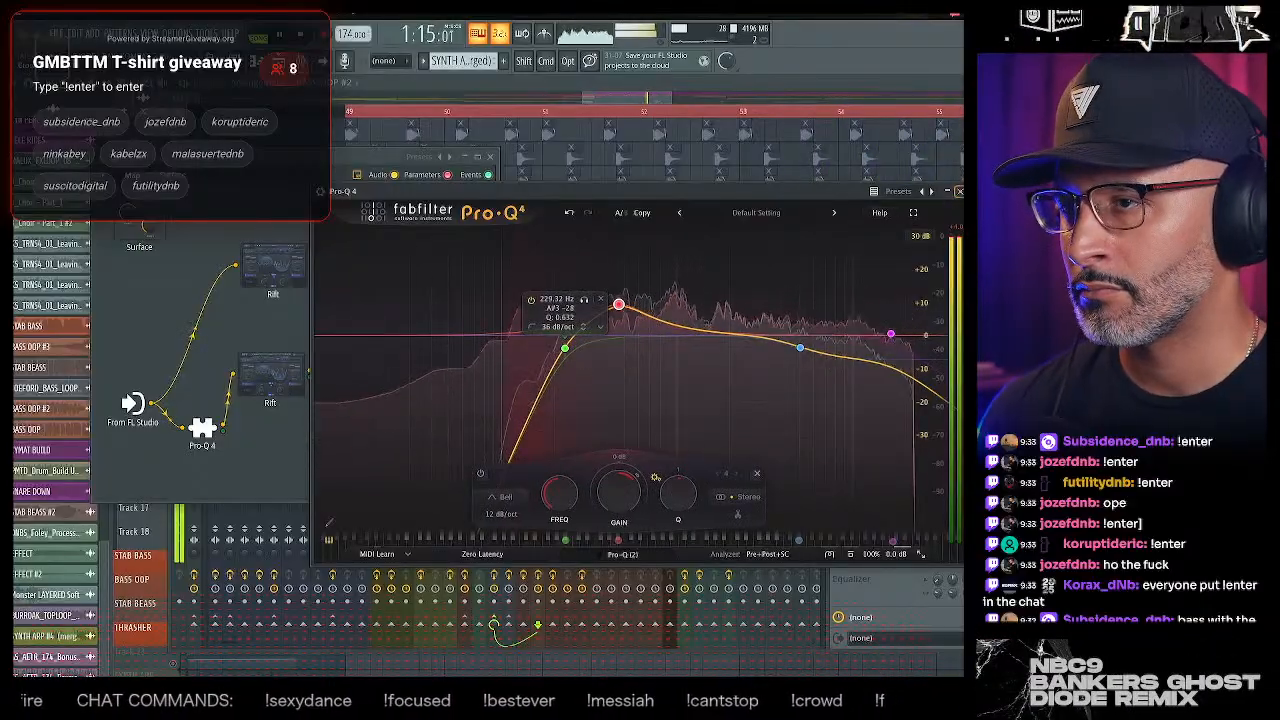
pyautogui.click(959, 191)
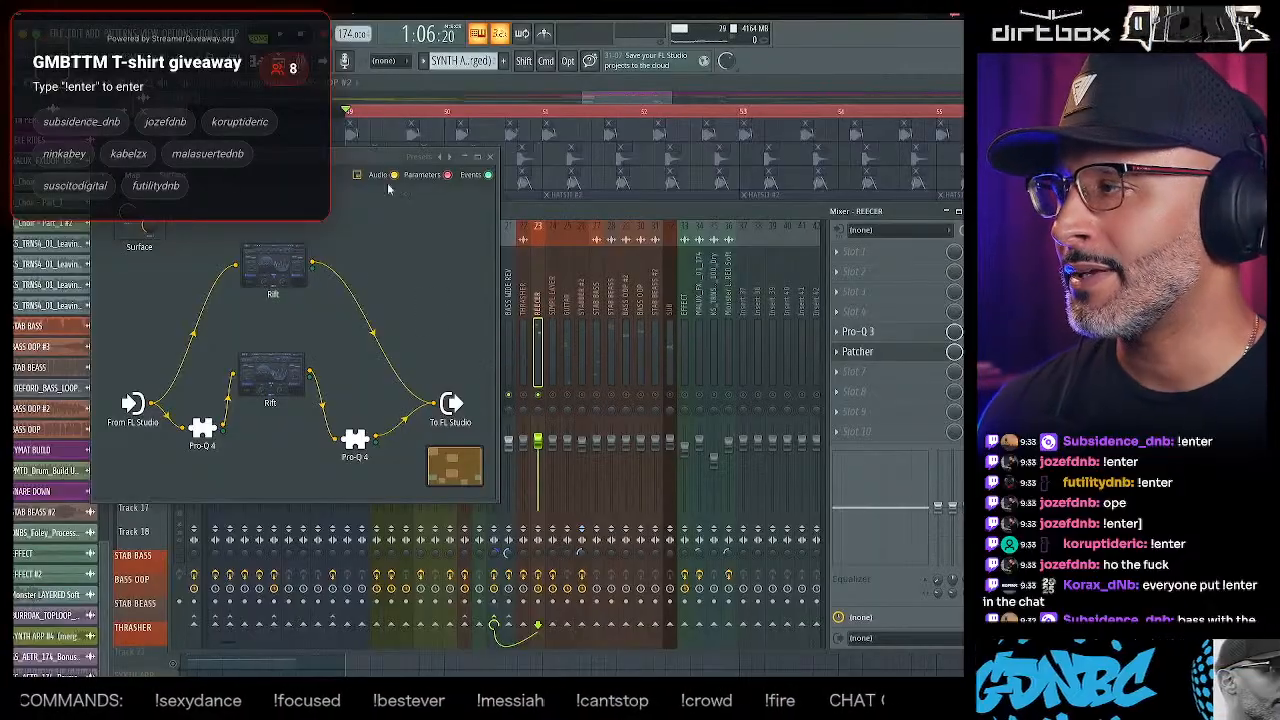
# - Add ST4b after Patcher on the REECER channel and raise its transients to +13.1 high, +17.7 mid, +11.3 low-mid and +8.8 low
pyautogui.click(489, 157)
pyautogui.click(845, 371)
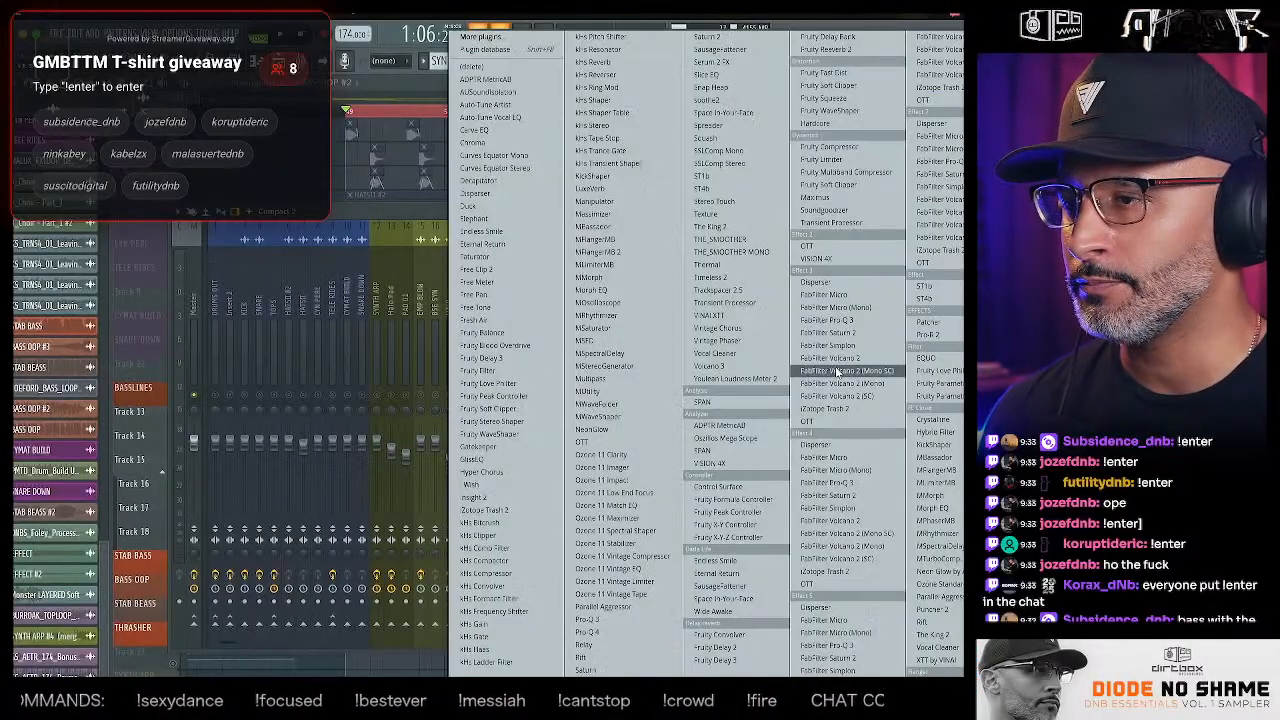
pyautogui.click(755, 189)
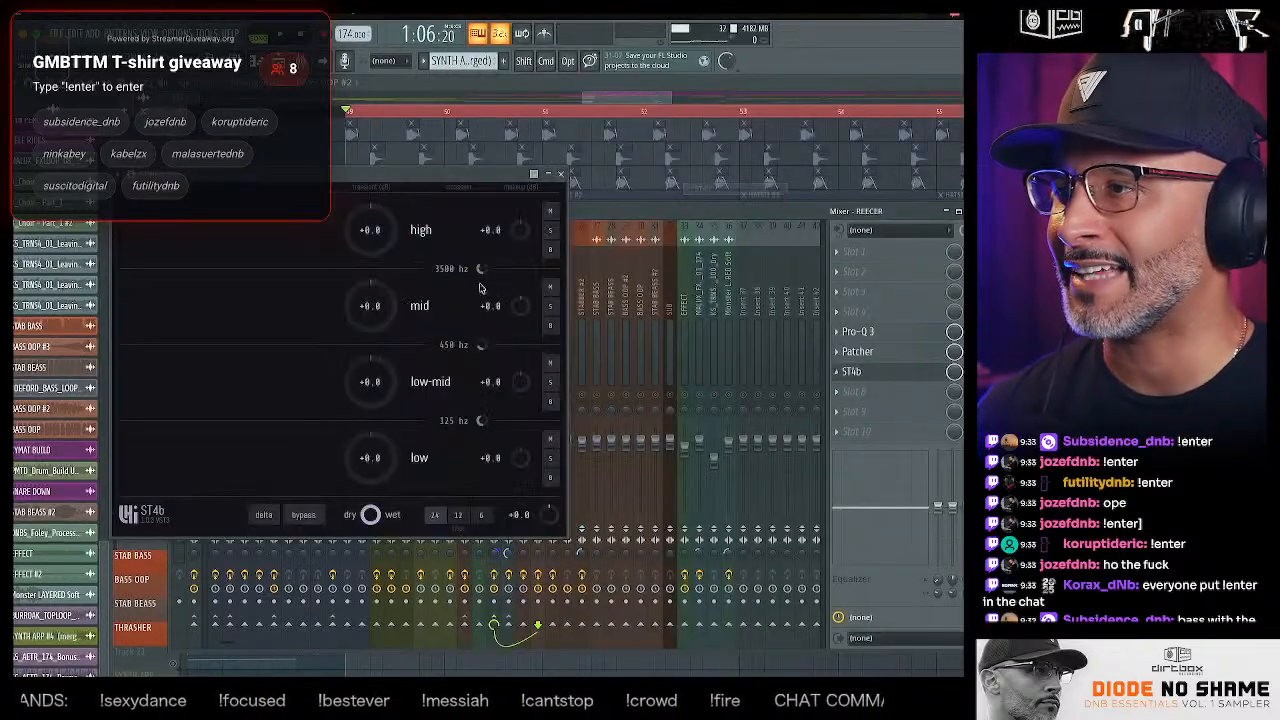
pyautogui.moveTo(375, 328); pyautogui.dragTo(368, 254)
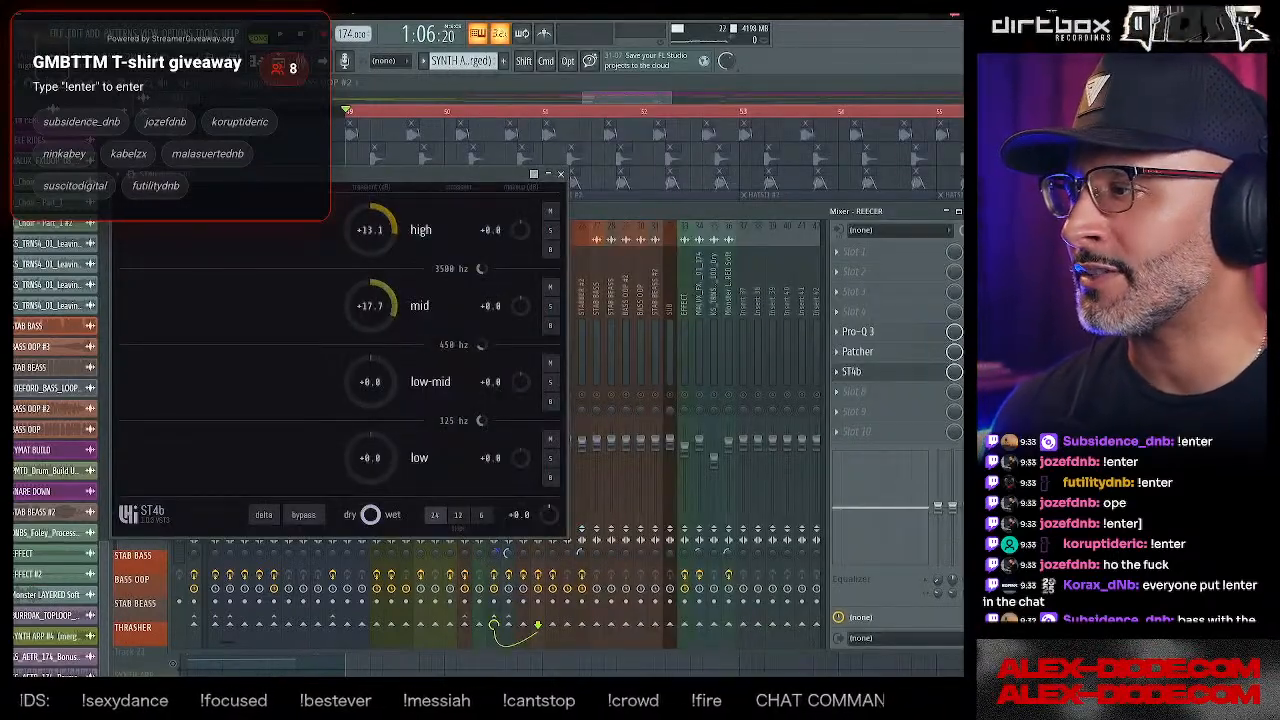
pyautogui.press('space')
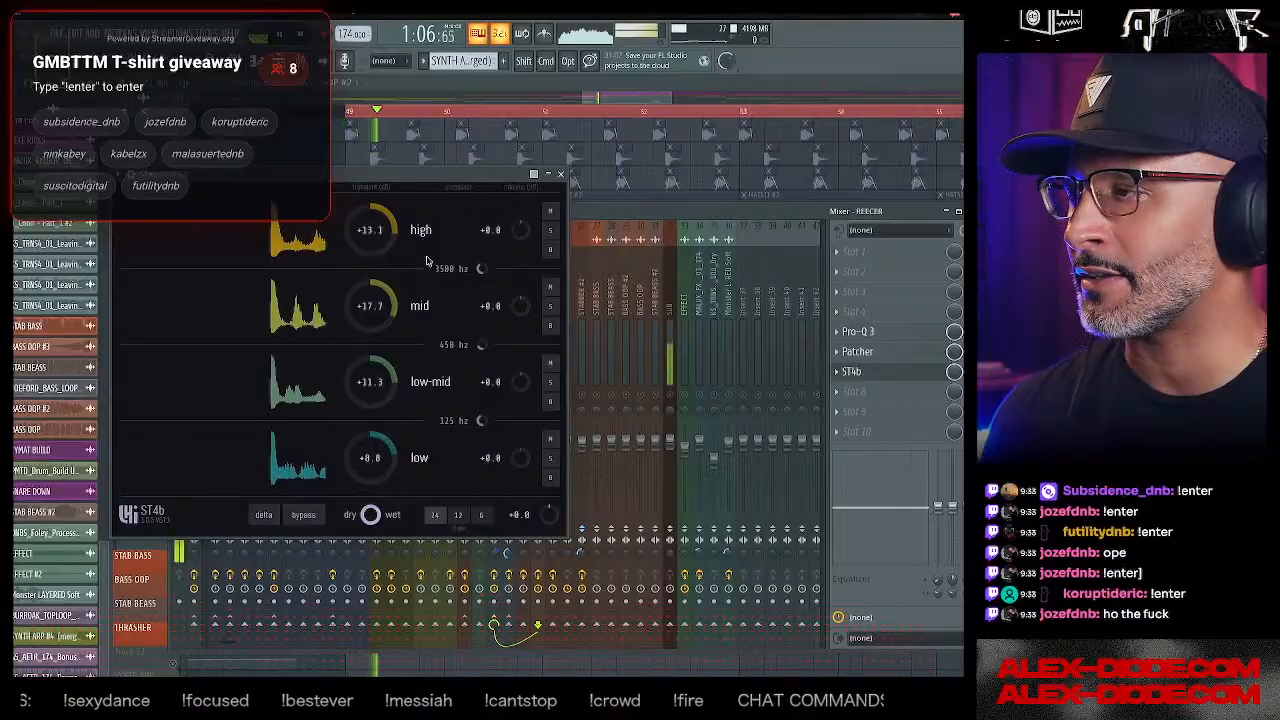
pyautogui.click(560, 174)
pyautogui.press('space')
# - Insert Pro-Q 4 after ST4b with a low cut at about 146 Hz, a neighbouring bell boost and an 8 dB bell cut near 296 Hz
pyautogui.click(837, 397)
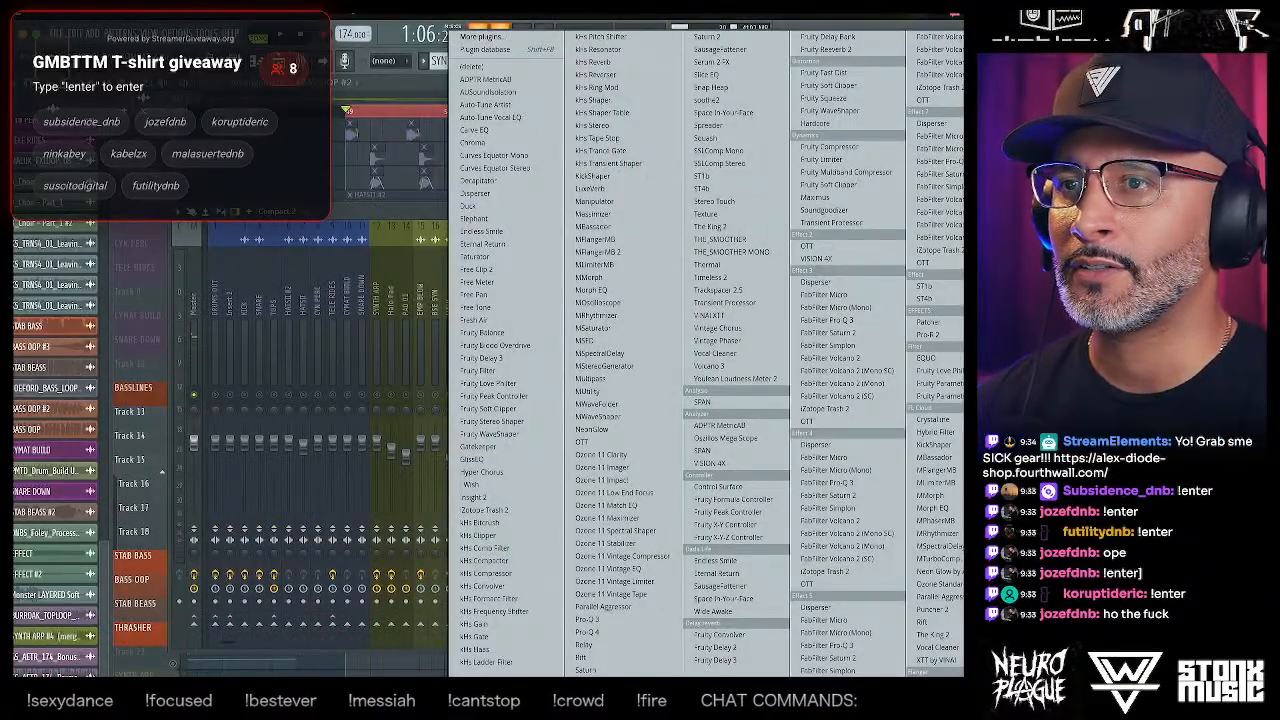
pyautogui.click(590, 632)
pyautogui.press('space')
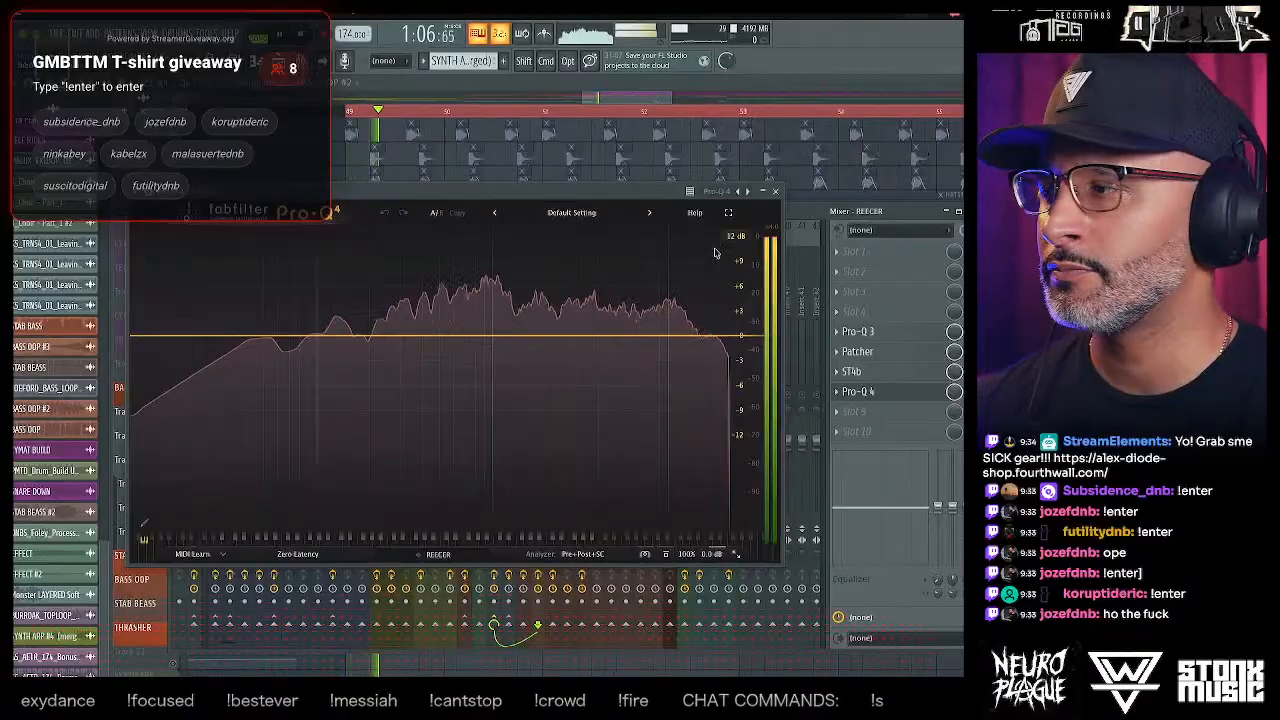
pyautogui.moveTo(165, 336); pyautogui.dragTo(337, 288)
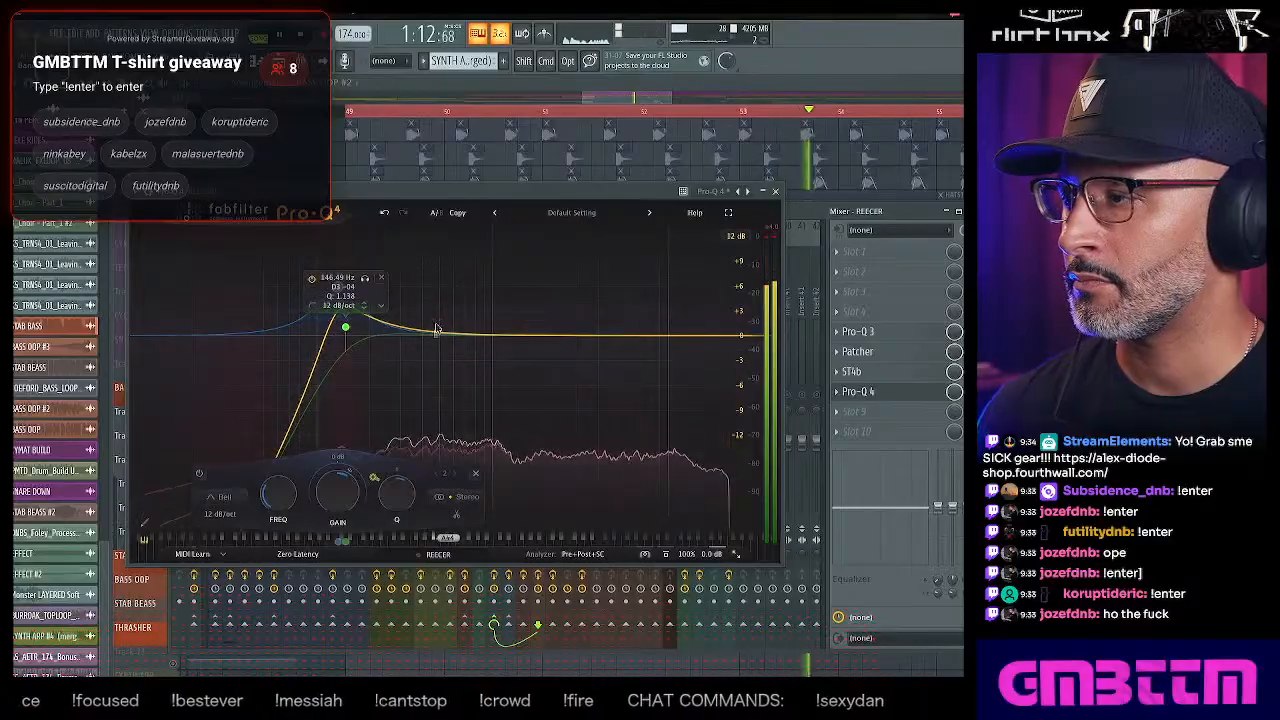
pyautogui.moveTo(417, 331); pyautogui.dragTo(403, 404)
pyautogui.press('space')
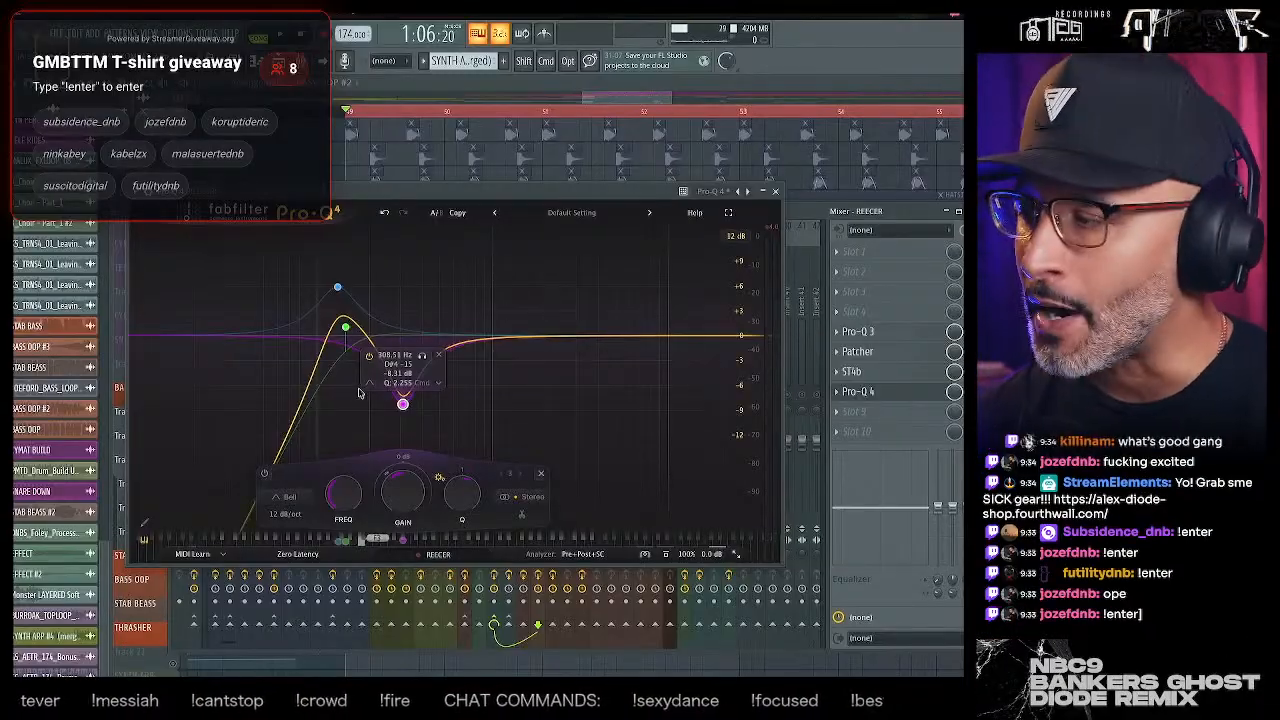
pyautogui.press('space')
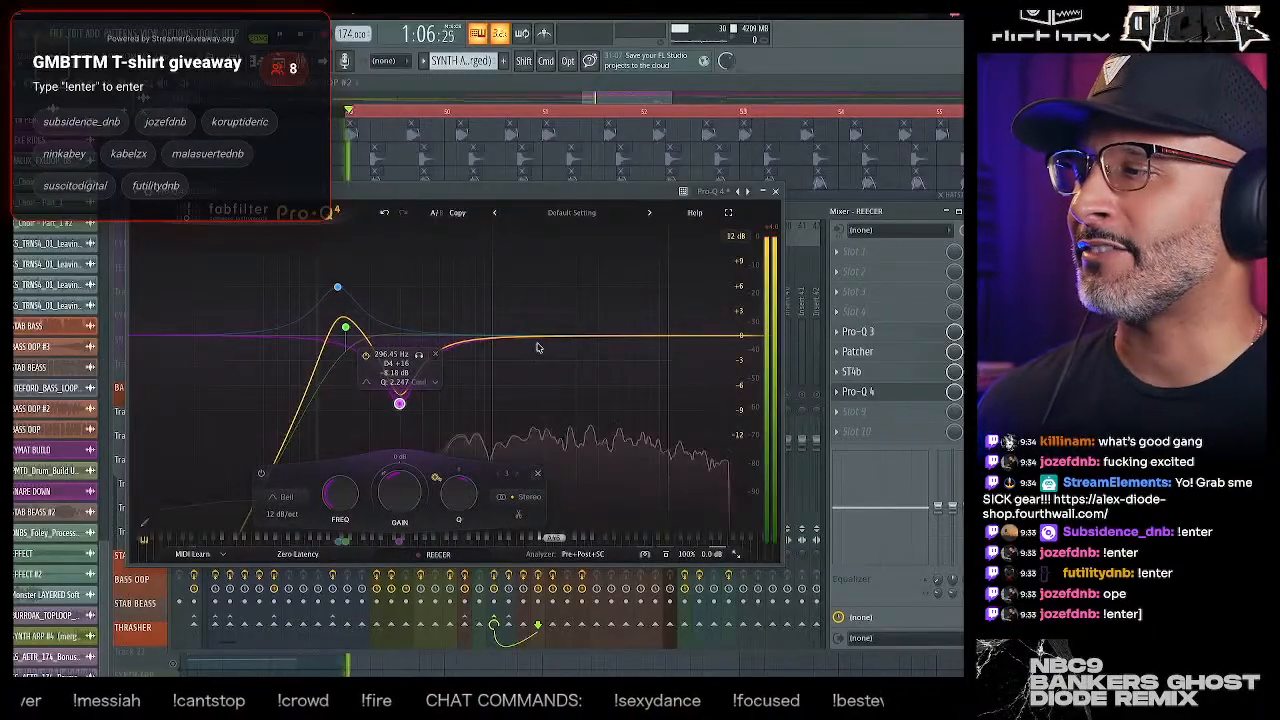
# - Add a slight high-frequency bell boost and a 12 dB/oct high cut at about 12.4 kHz to the new Pro-Q 4
pyautogui.moveTo(544, 340); pyautogui.dragTo(600, 331)
pyautogui.moveTo(732, 335); pyautogui.dragTo(684, 329)
pyautogui.press('space')
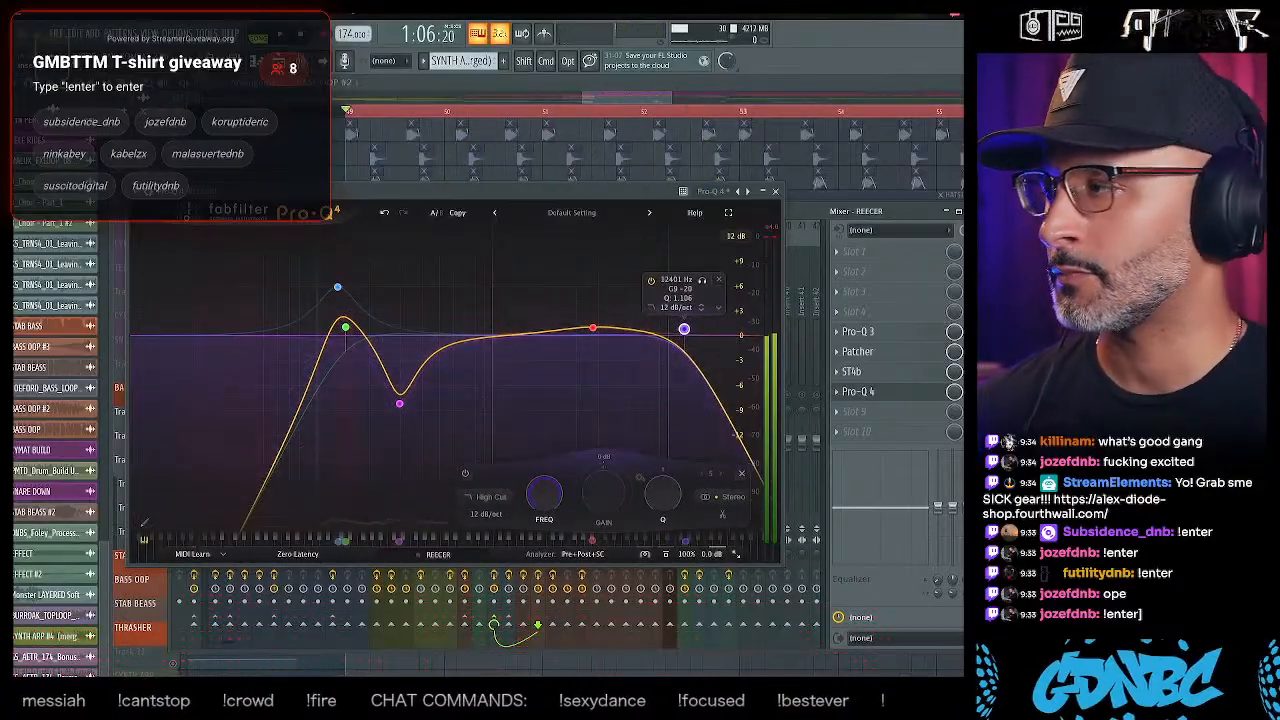
pyautogui.click(137, 191)
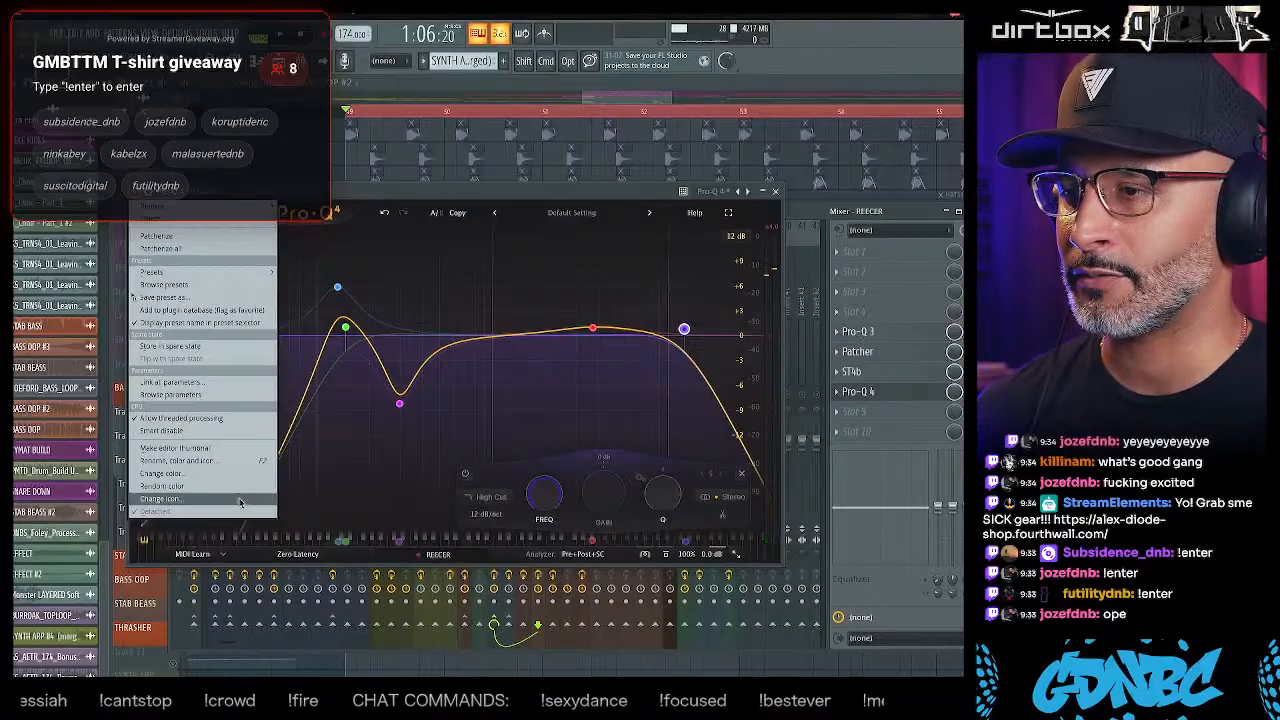
pyautogui.click(280, 482)
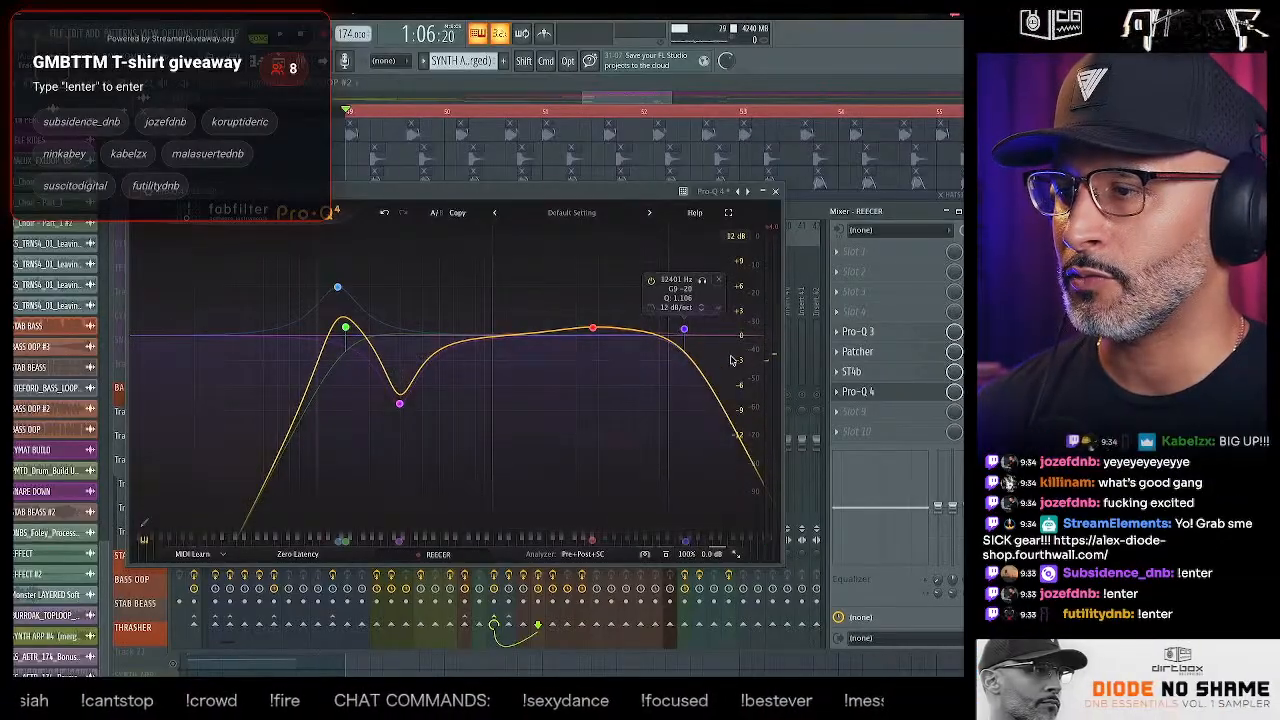
# - Move Pro-Q 3, Patcher, ST4b and Pro-Q 4 up to effect slots 2 through 5, keeping their order, and close the equalizer windows
pyautogui.click(866, 332)
pyautogui.moveTo(868, 333); pyautogui.dragTo(868, 274)
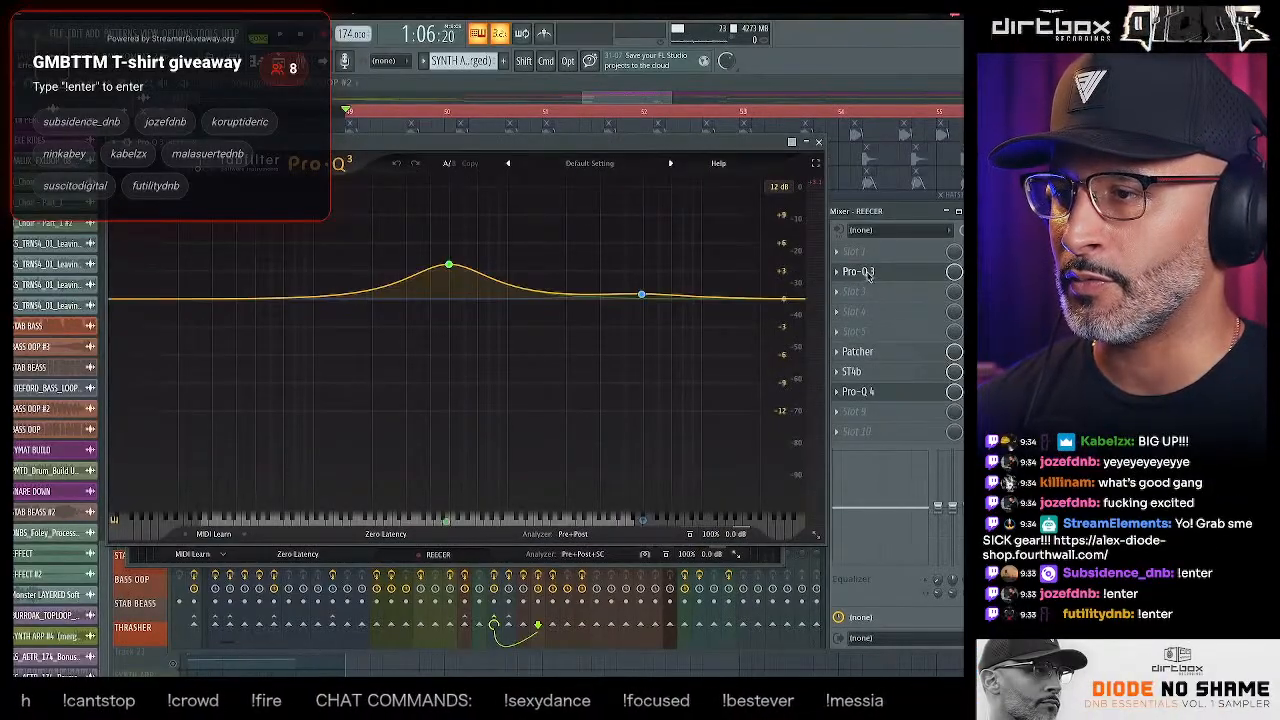
pyautogui.moveTo(876, 355); pyautogui.dragTo(868, 292)
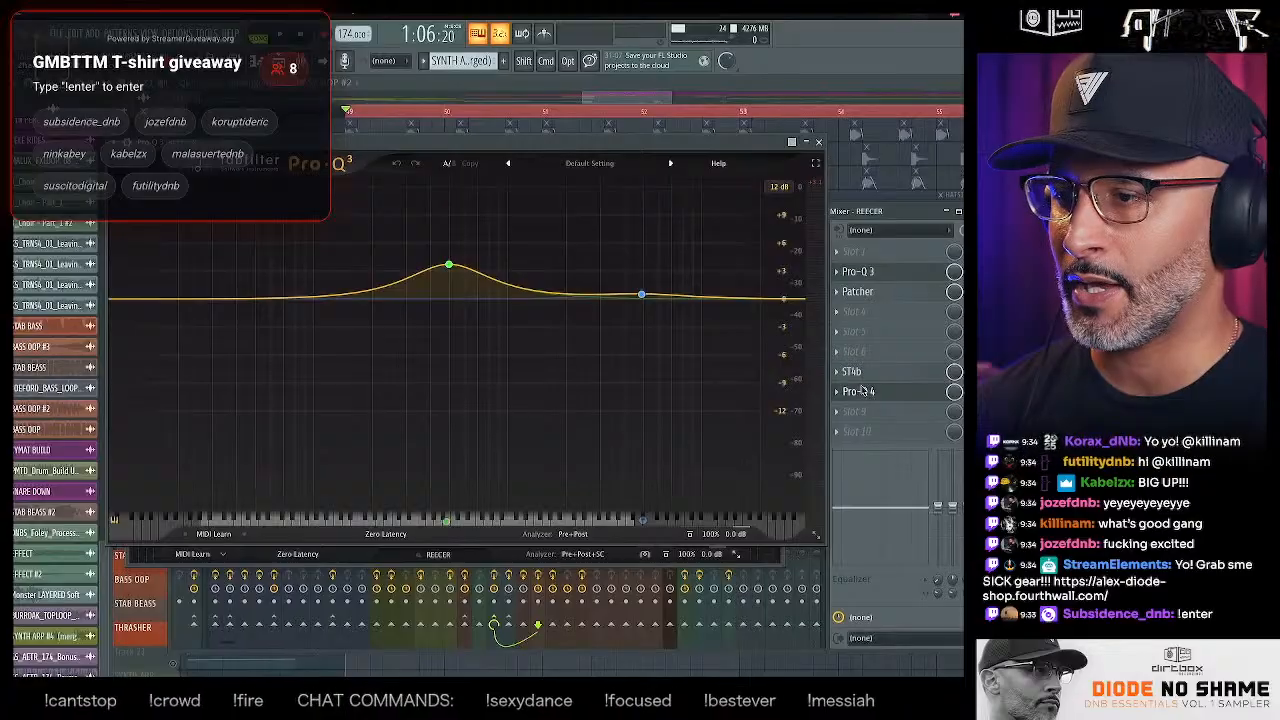
pyautogui.moveTo(864, 353); pyautogui.dragTo(858, 316)
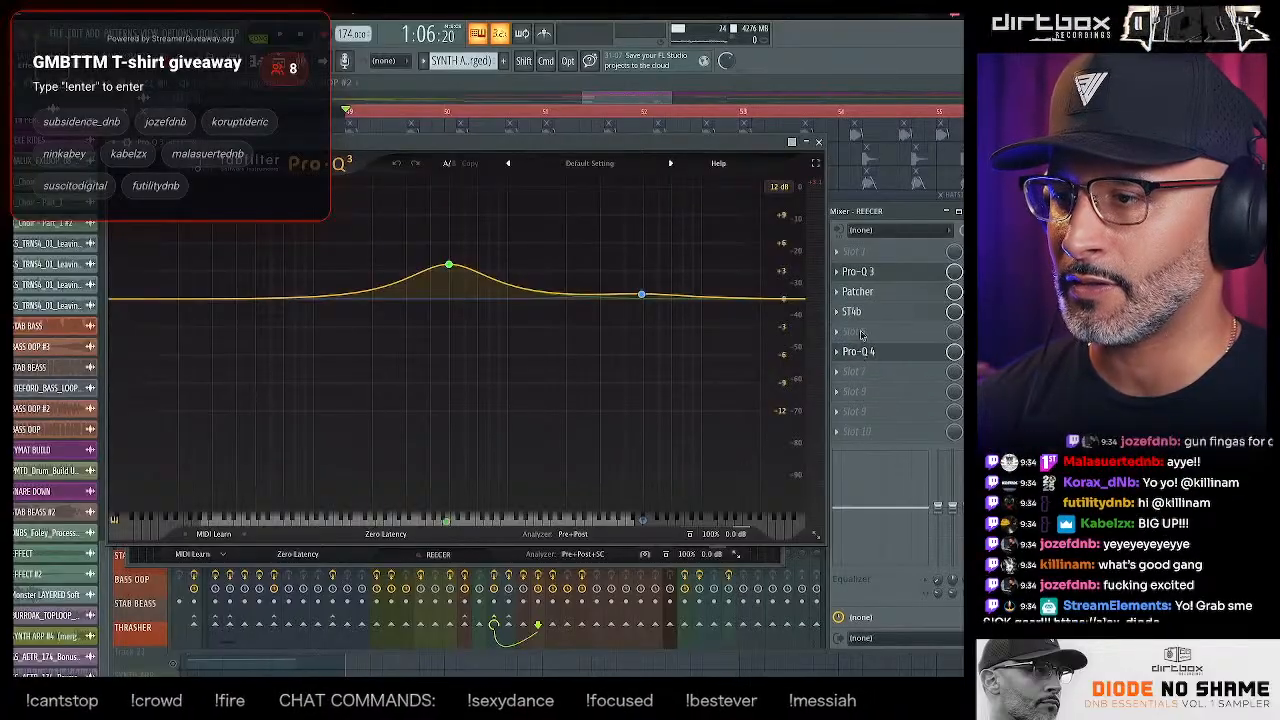
pyautogui.click(857, 330)
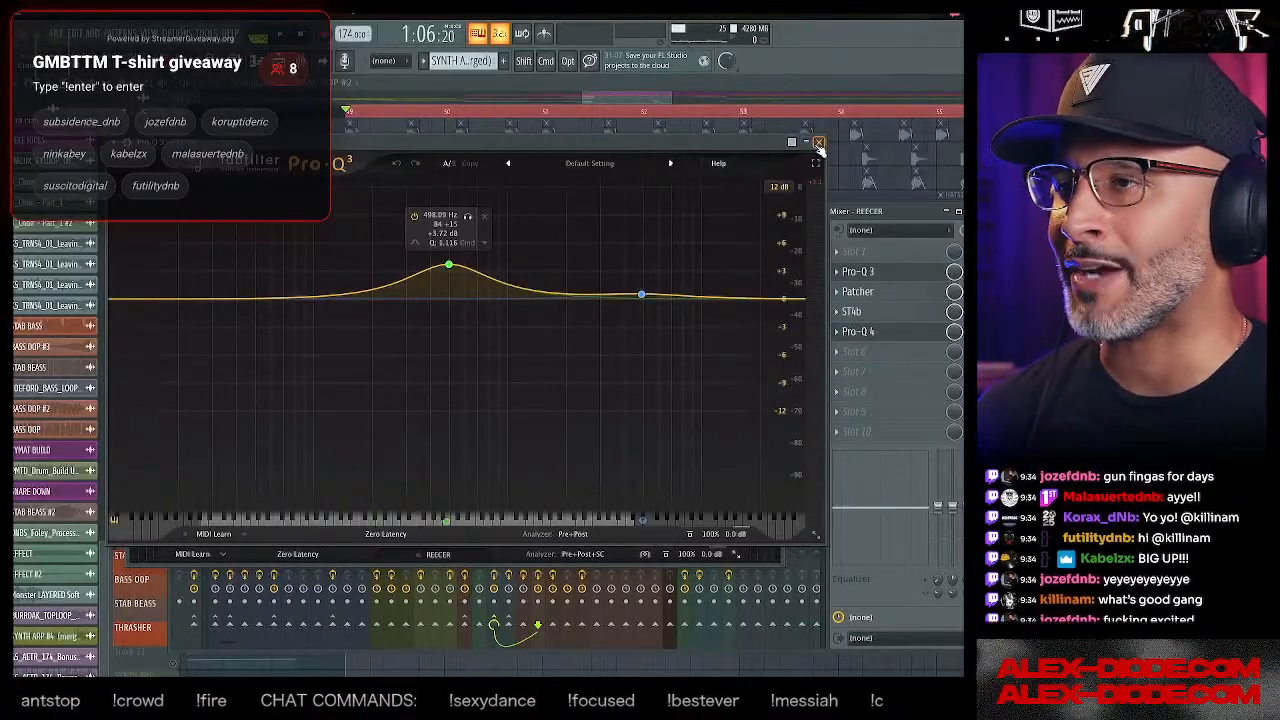
pyautogui.click(776, 191)
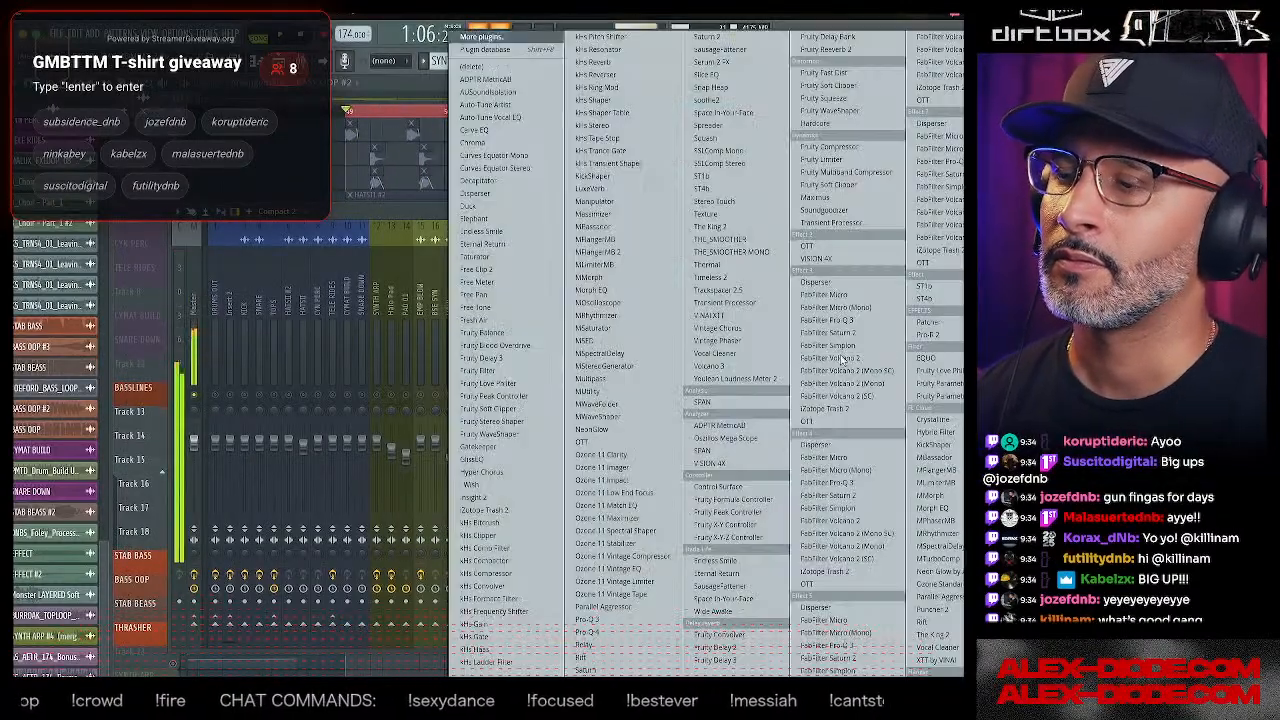
# - Load Thermal in slot 6, audition the Width and Heat and Rich Aggression presets, and keep Beefy Digits
pyautogui.click(850, 351)
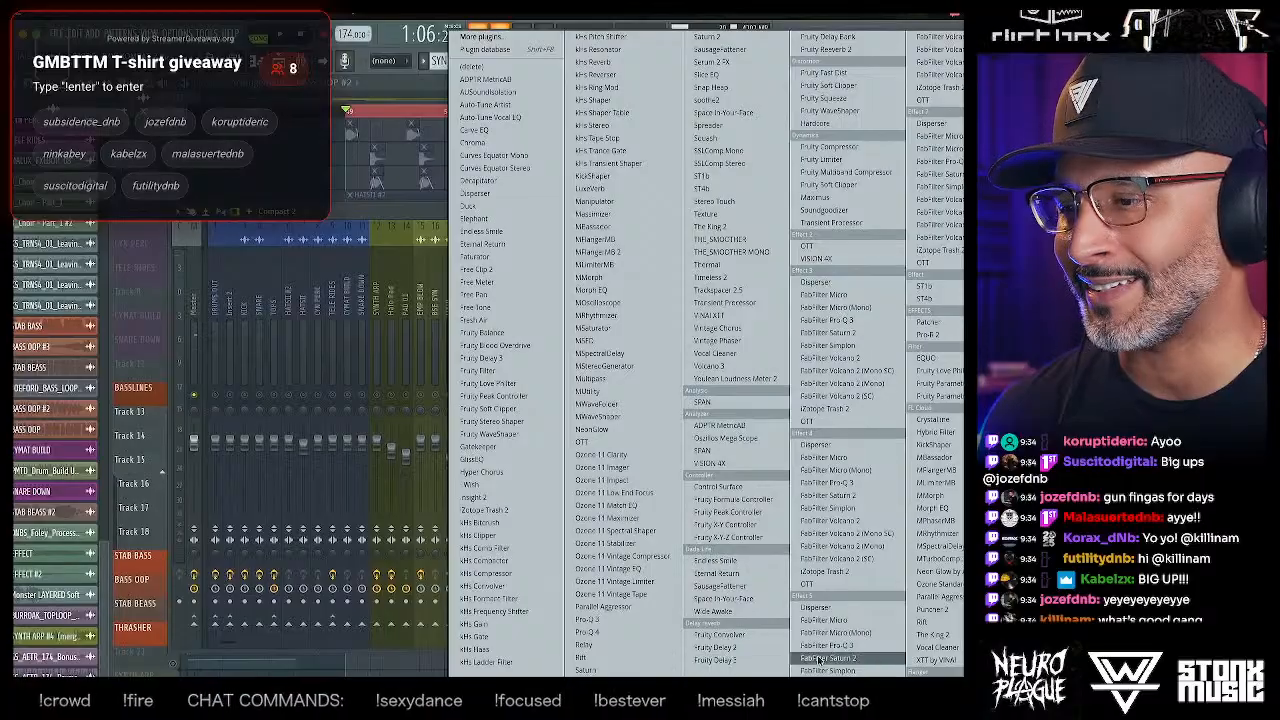
pyautogui.click(714, 264)
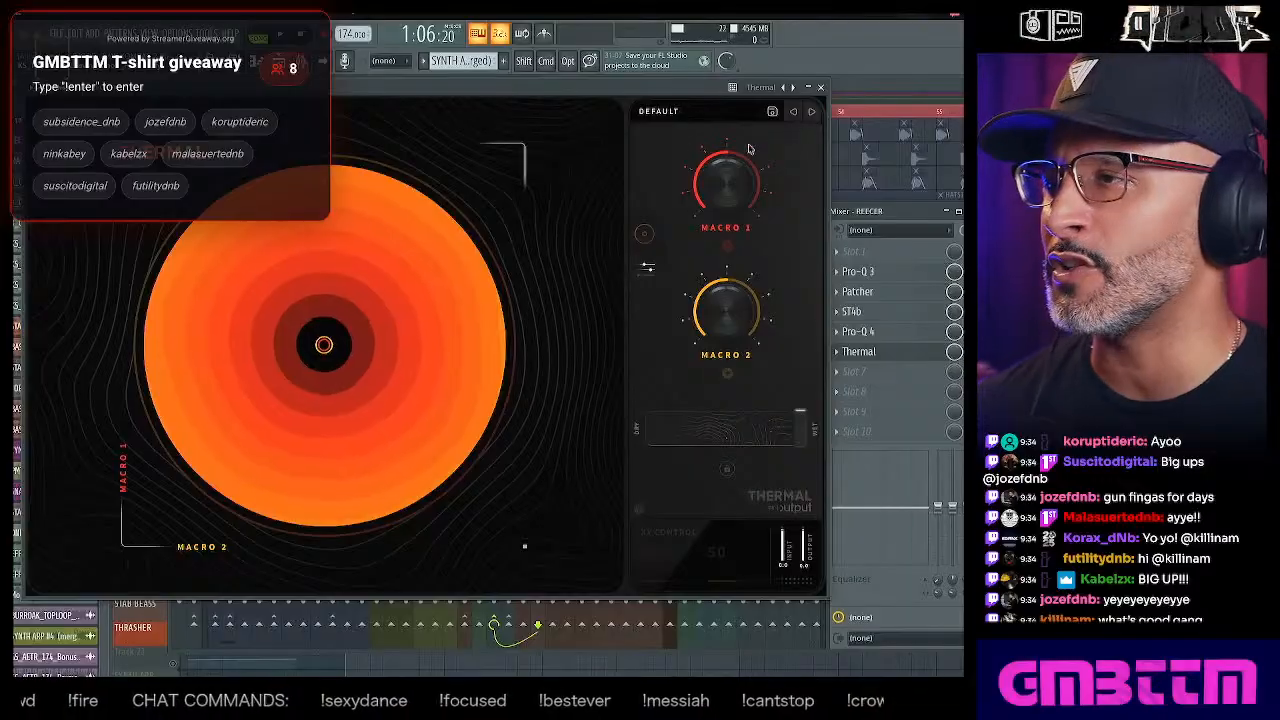
pyautogui.click(810, 113)
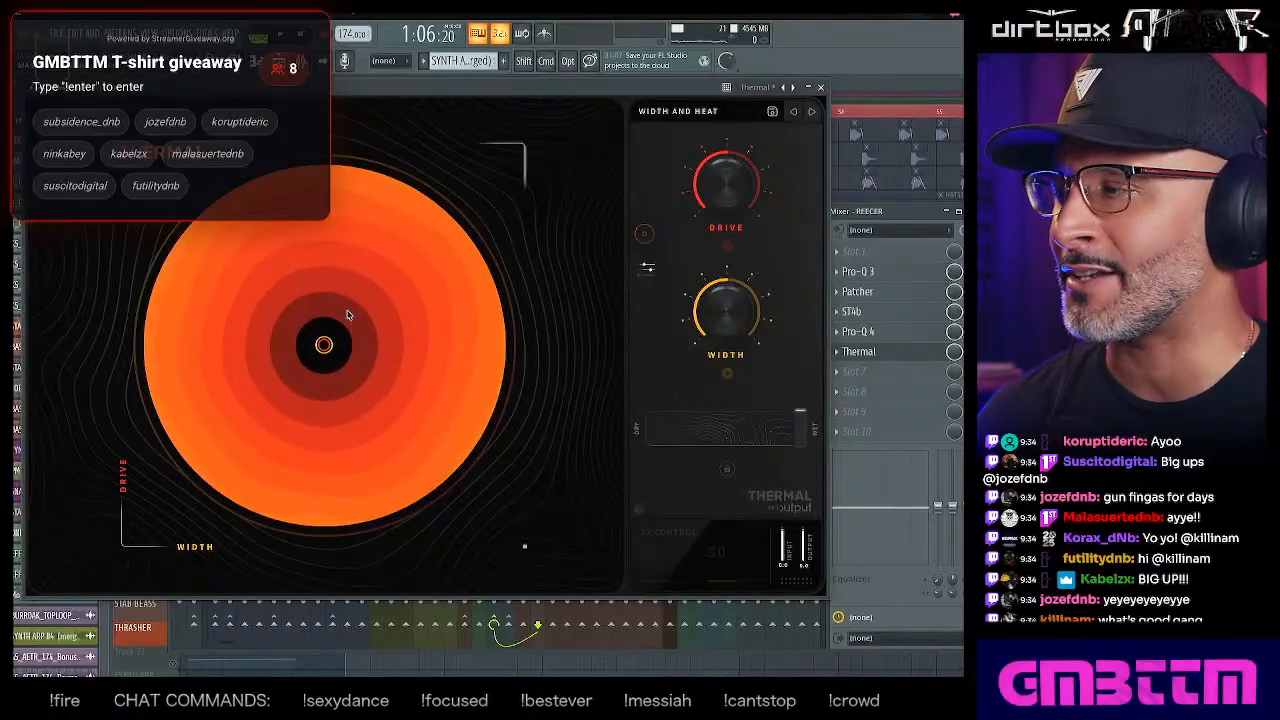
pyautogui.moveTo(333, 333); pyautogui.dragTo(416, 271)
pyautogui.click(812, 114)
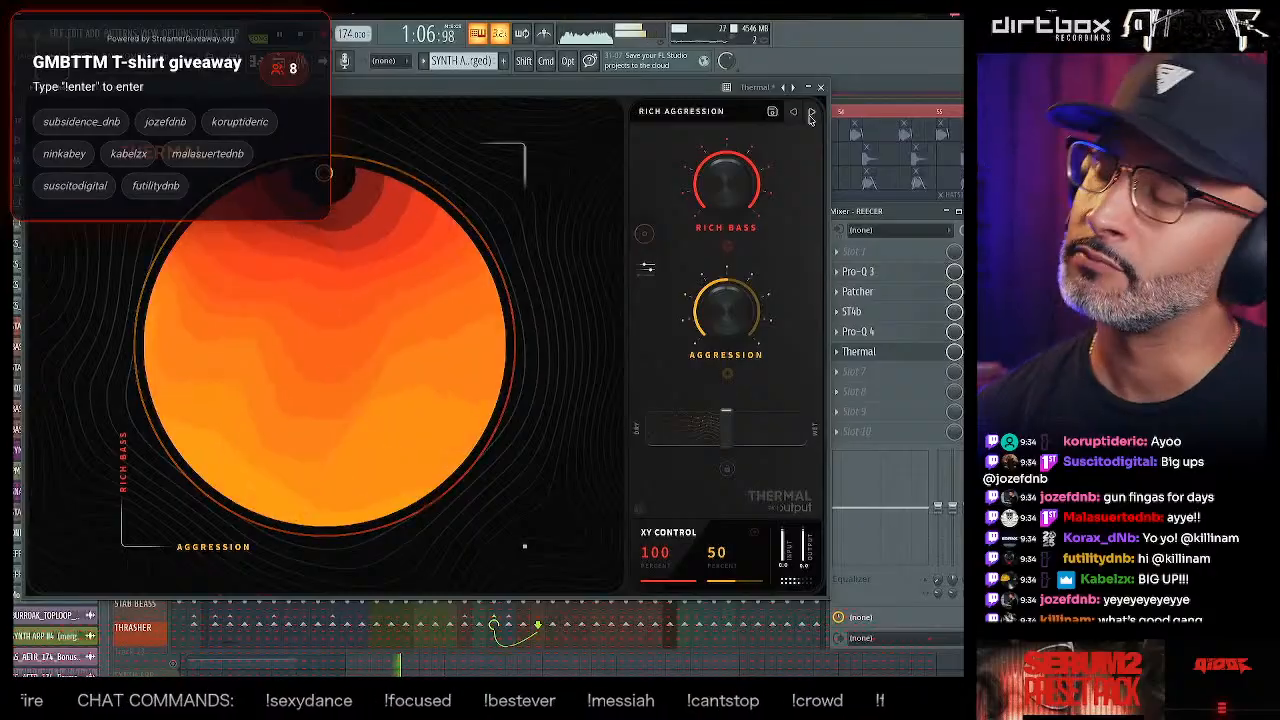
pyautogui.click(810, 114)
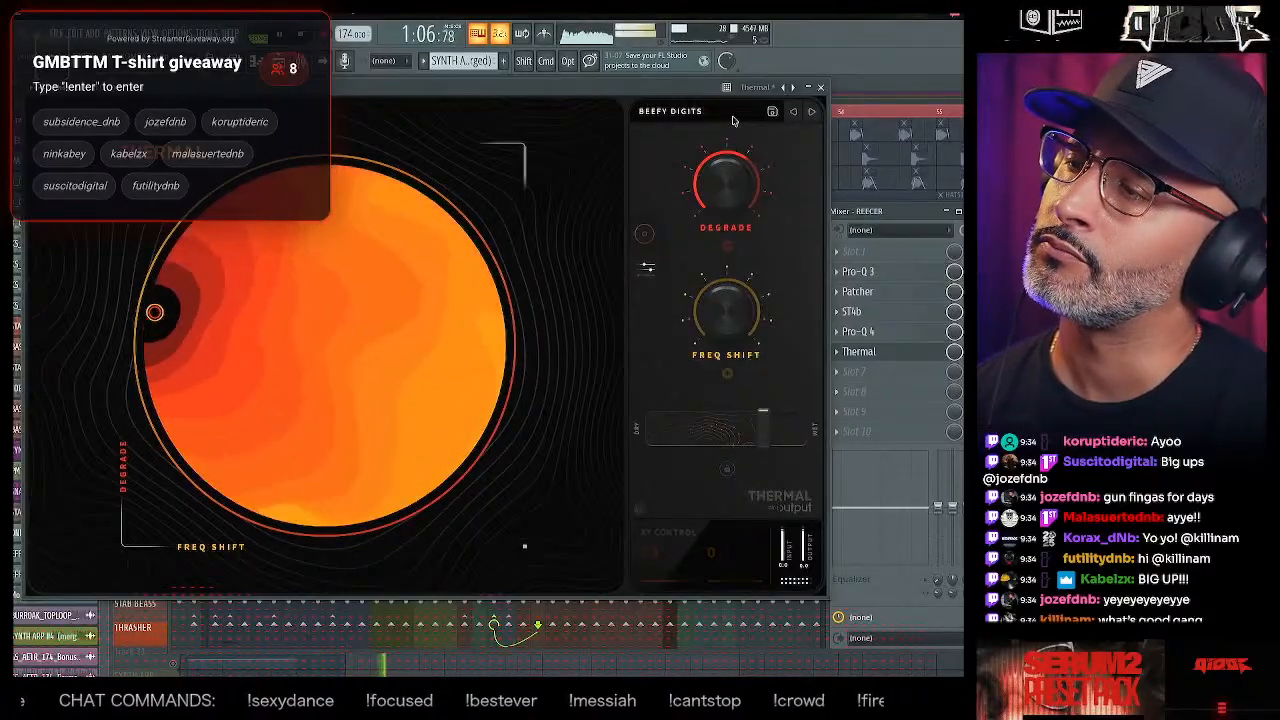
pyautogui.click(820, 88)
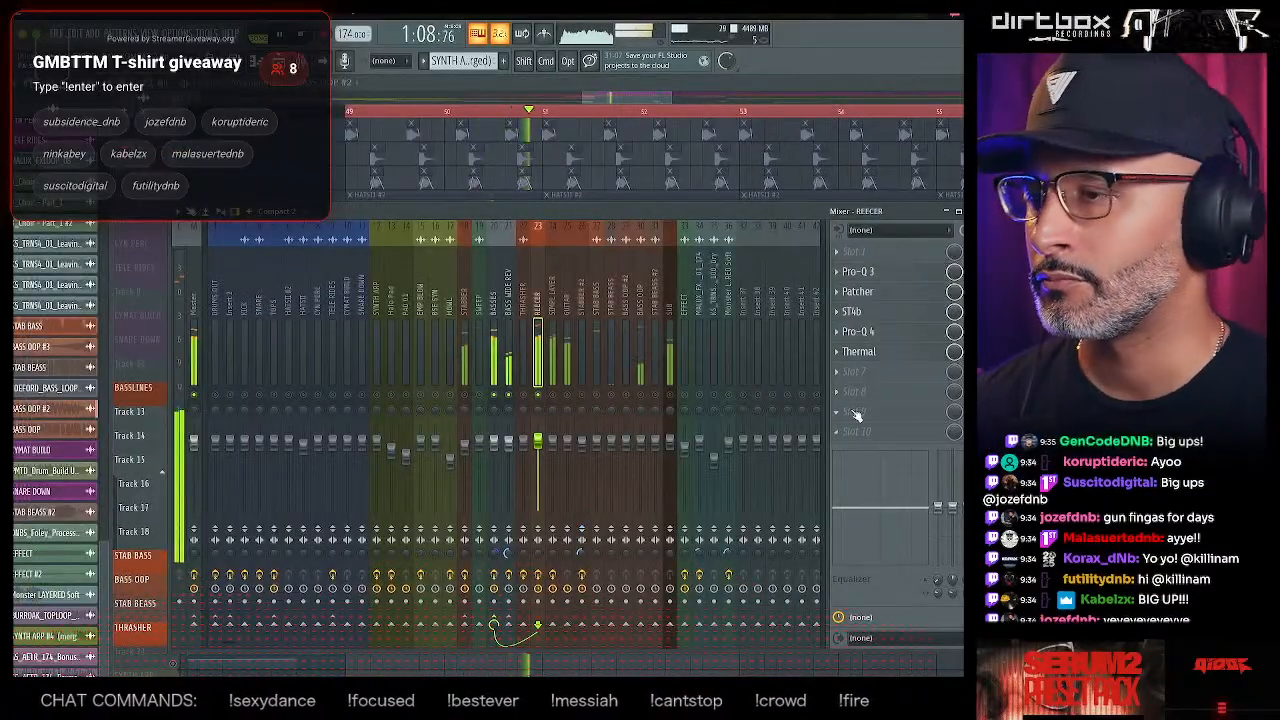
# - Add Free Clip 2 after Thermal, lower its ceiling to -6.14 dB and raise the output gain
pyautogui.click(837, 372)
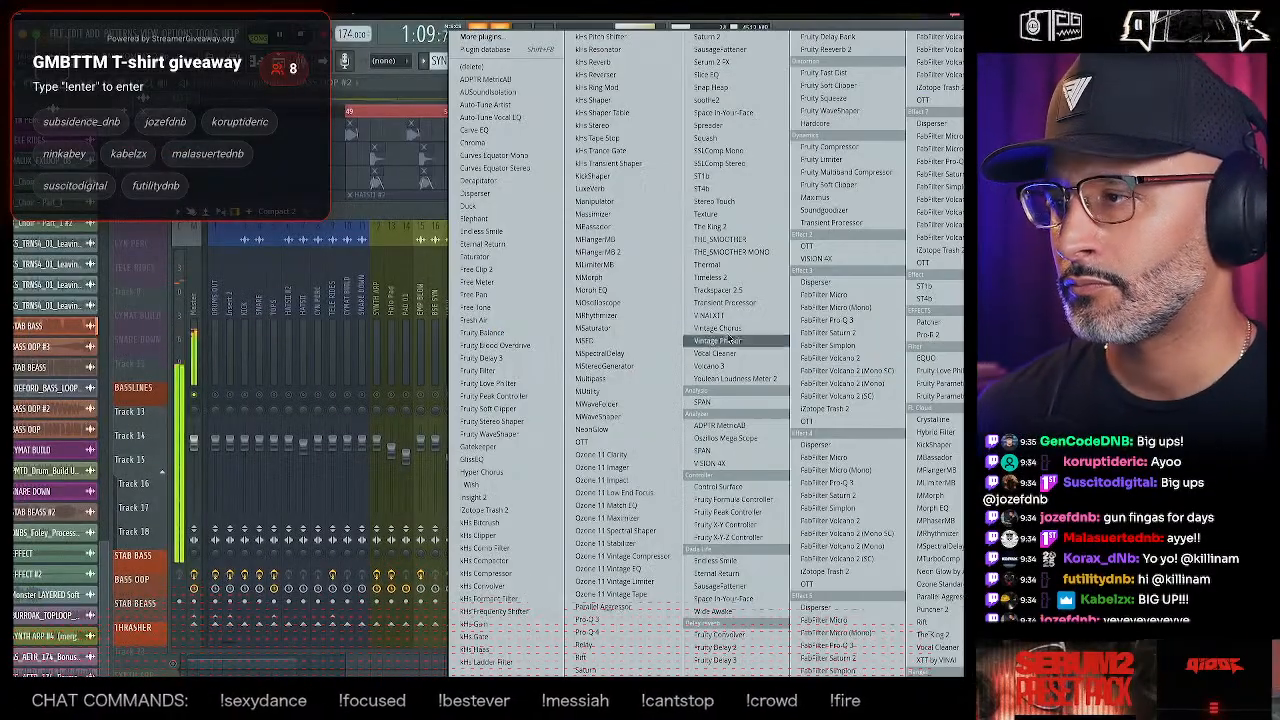
pyautogui.click(511, 273)
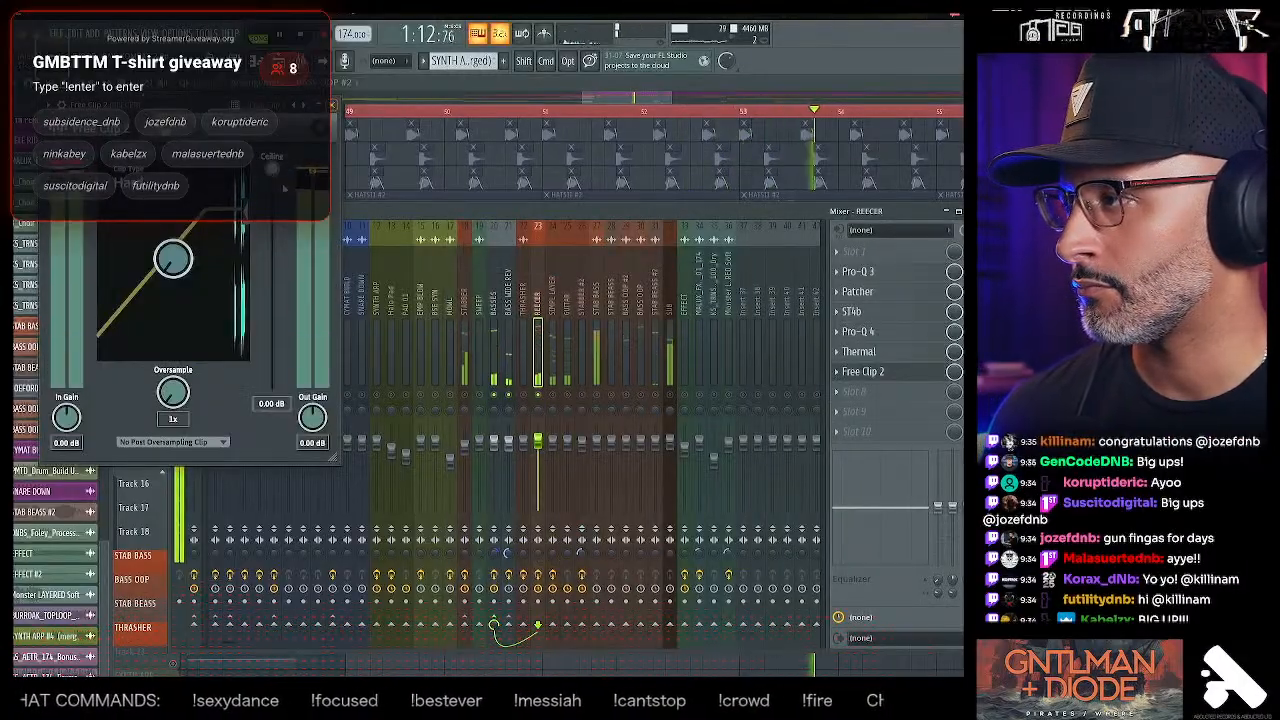
pyautogui.moveTo(274, 181); pyautogui.dragTo(274, 178)
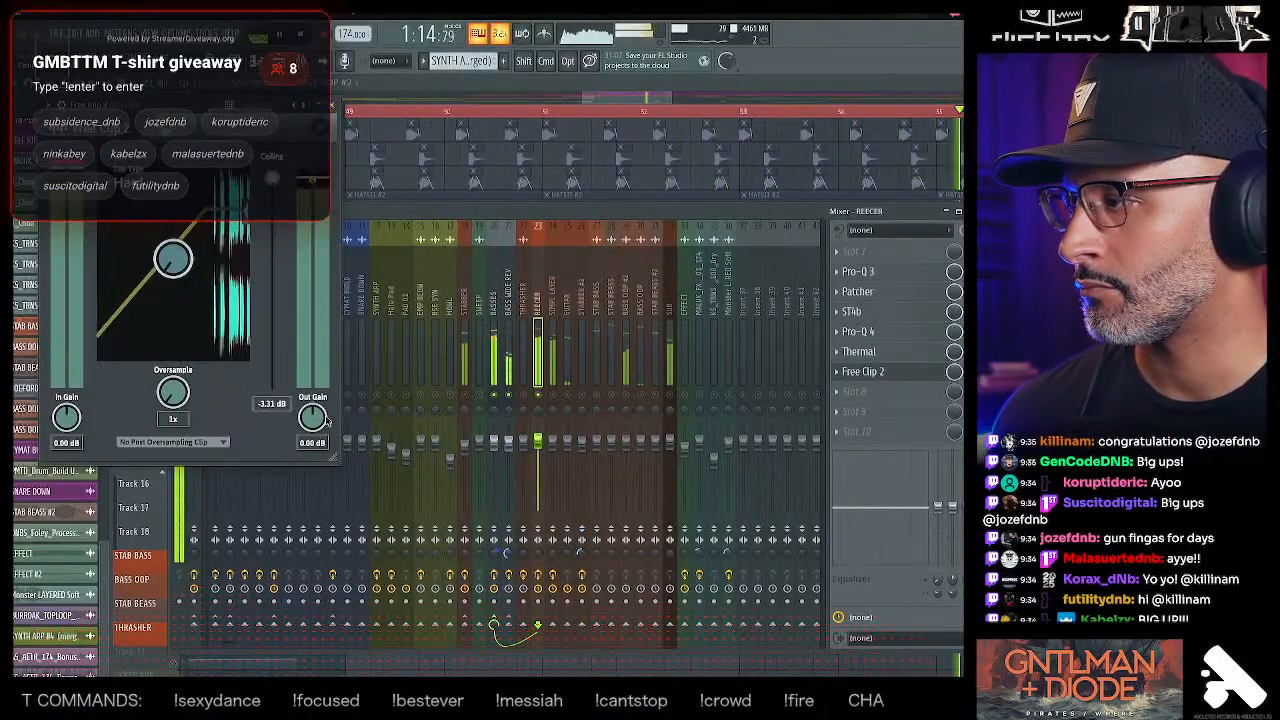
pyautogui.moveTo(314, 420); pyautogui.dragTo(321, 411)
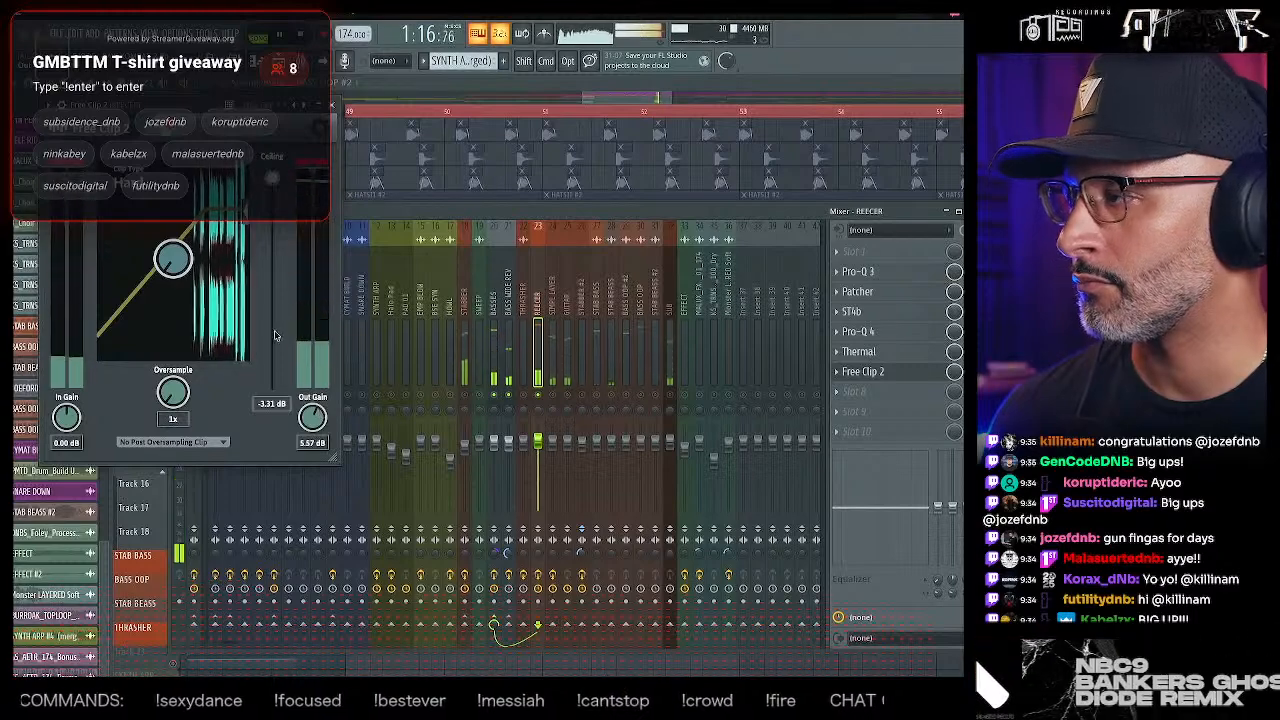
pyautogui.moveTo(272, 177); pyautogui.dragTo(272, 184)
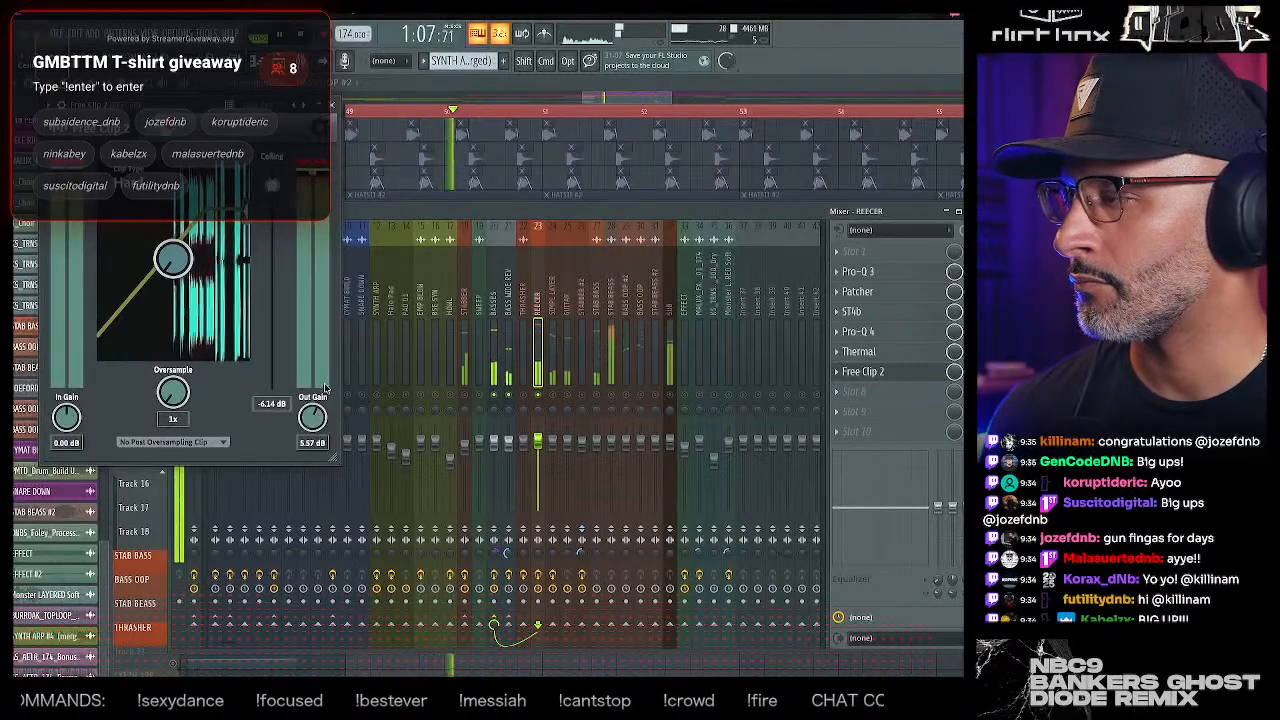
pyautogui.moveTo(314, 428); pyautogui.dragTo(320, 392)
pyautogui.click(332, 104)
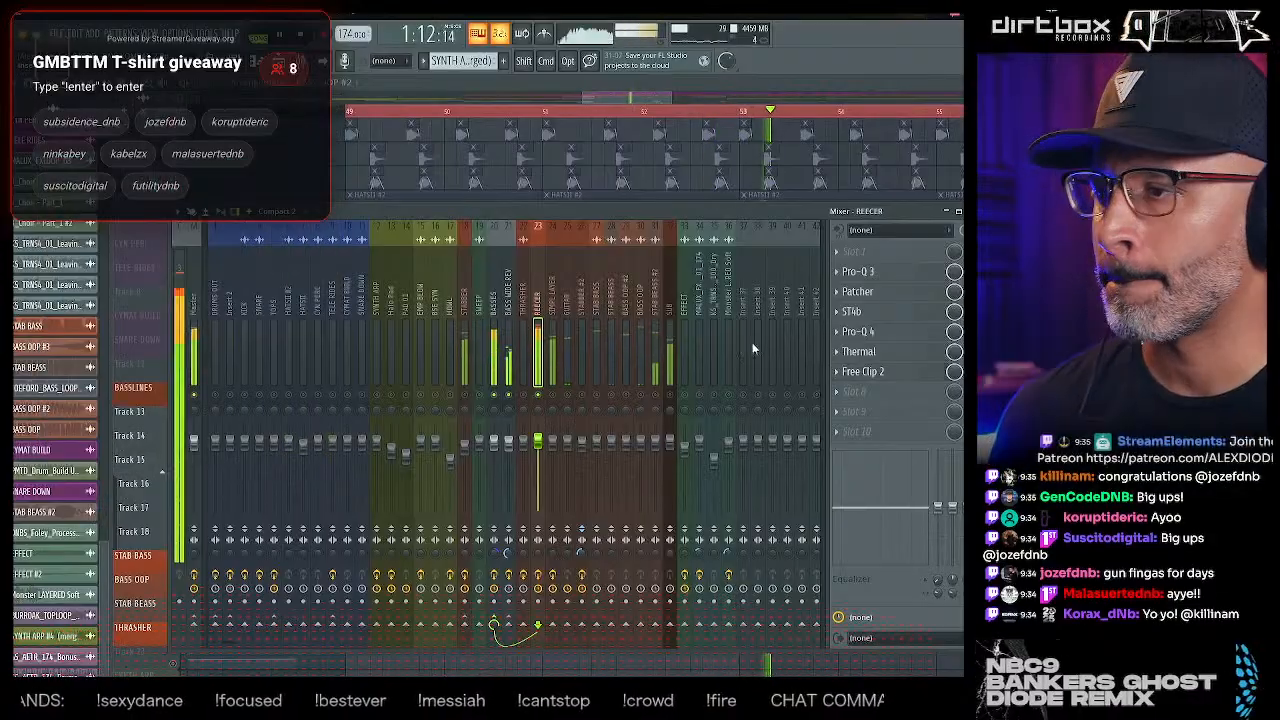
# - Add another Pro-Q 4 in slot 8 and cut about 7.5 dB with a bell at about 498 Hz
pyautogui.click(944, 401)
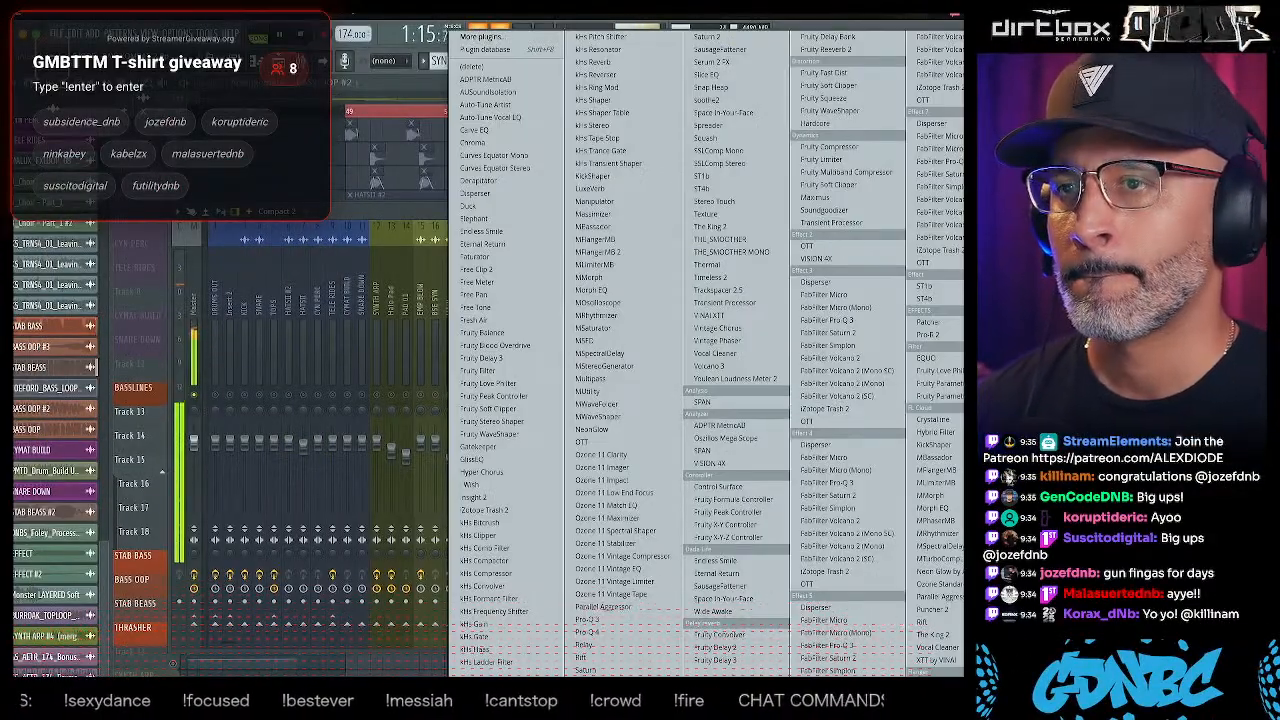
pyautogui.click(587, 632)
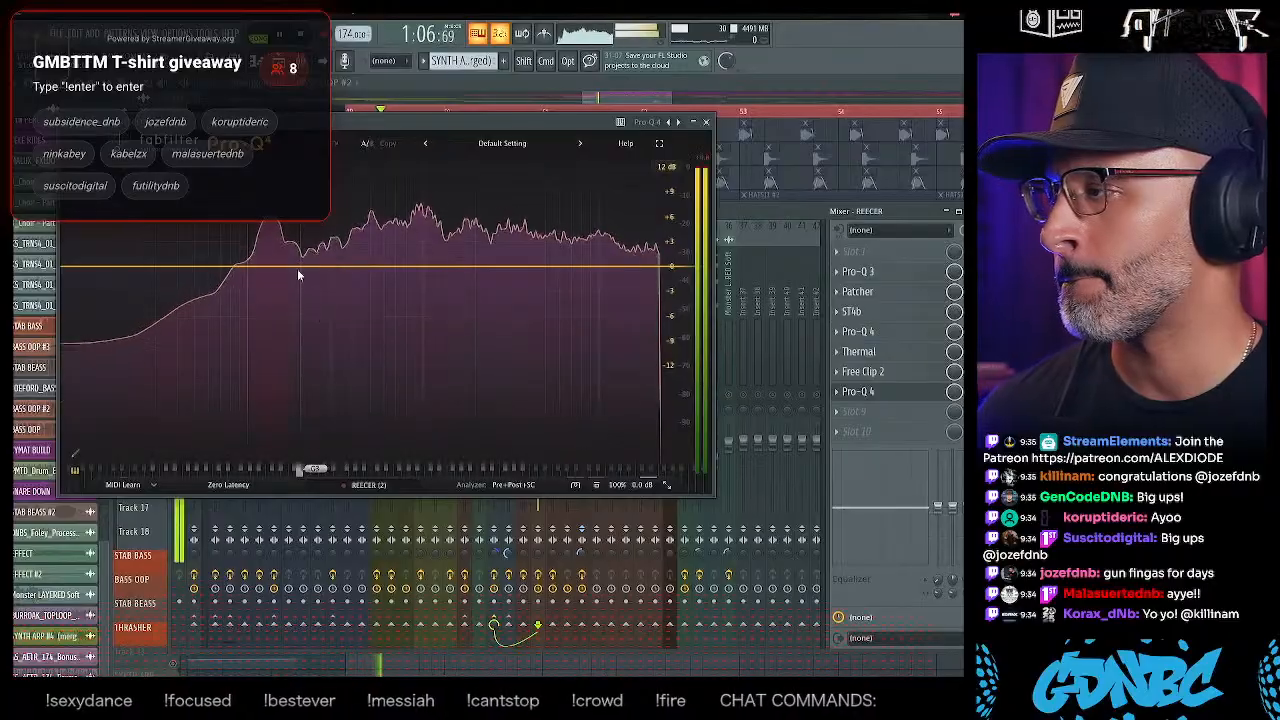
pyautogui.moveTo(328, 265); pyautogui.dragTo(364, 313)
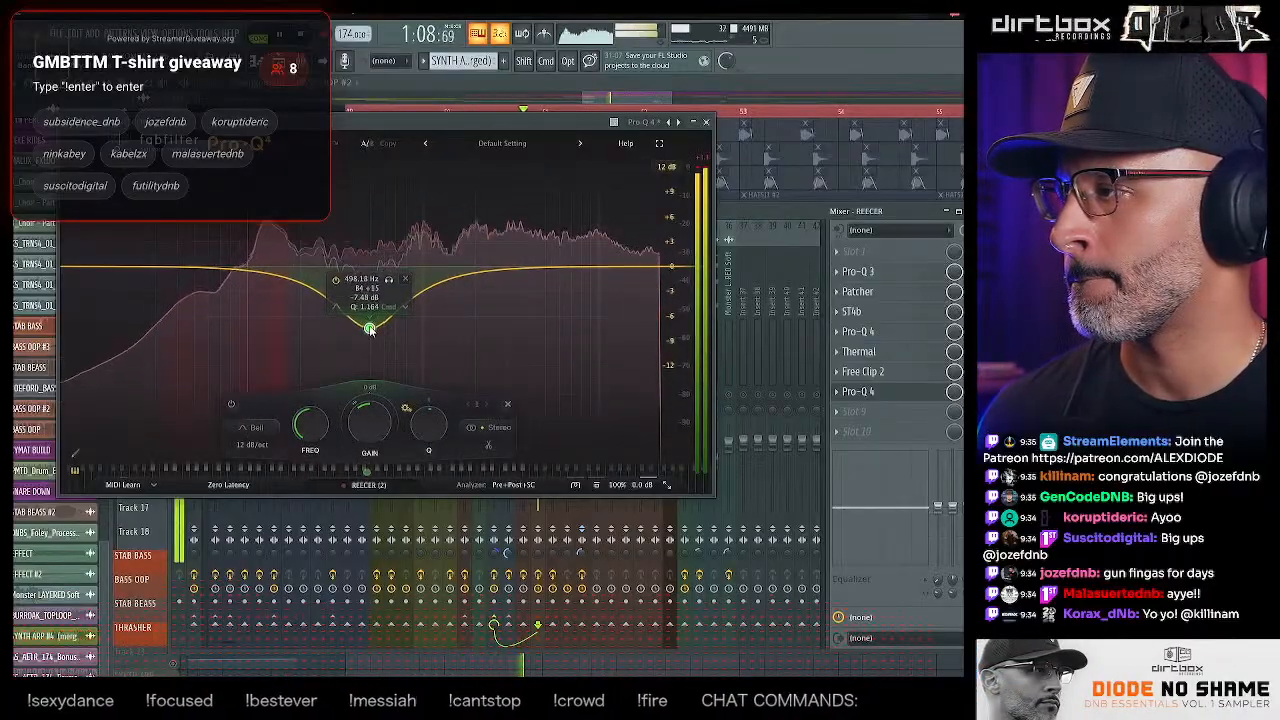
pyautogui.click(706, 122)
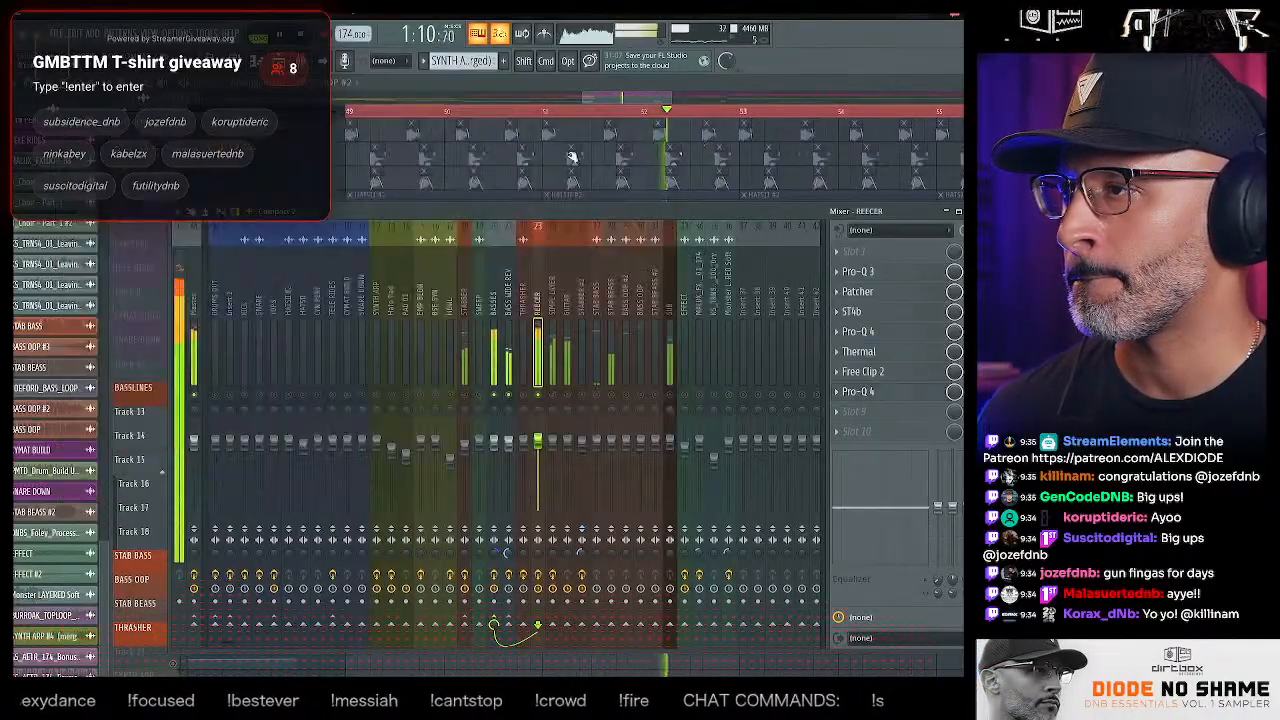
# - Unsolo the bassline tracks in the playlist to bring the drums back in, and return to the mixer with the full arrangement playing
pyautogui.press('F9')
pyautogui.rightClick(160, 400)
pyautogui.click(159, 402)
pyautogui.rightClick(173, 401)
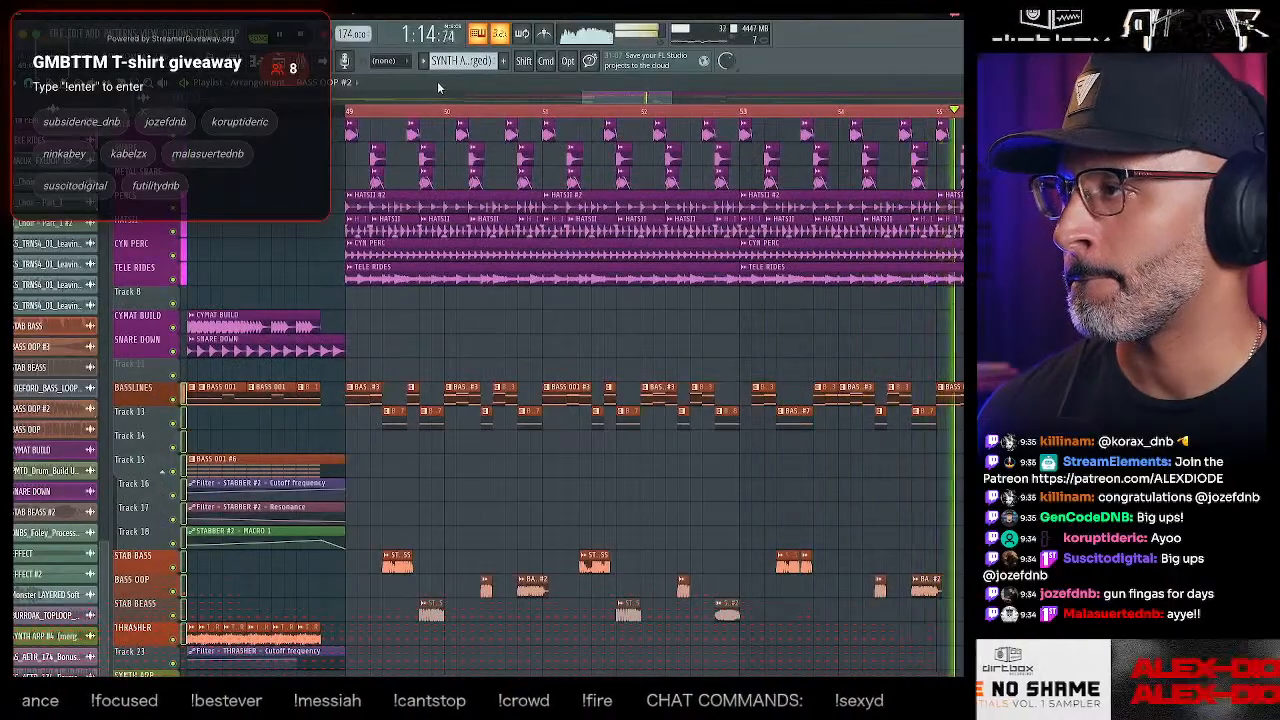
pyautogui.press('F9')
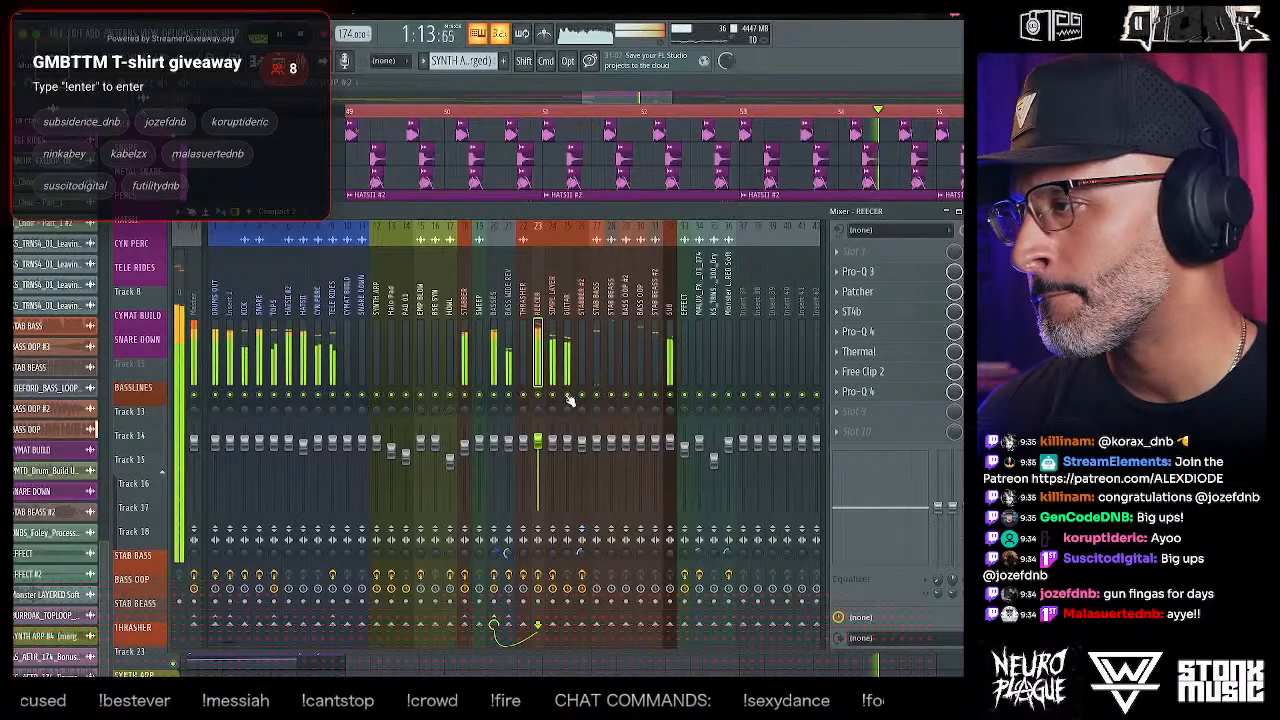
# - Load SausageFattener in slot 4 of the SUB mixer track with Fatness at 7.0%, and reset the track's fader
pyautogui.click(670, 305)
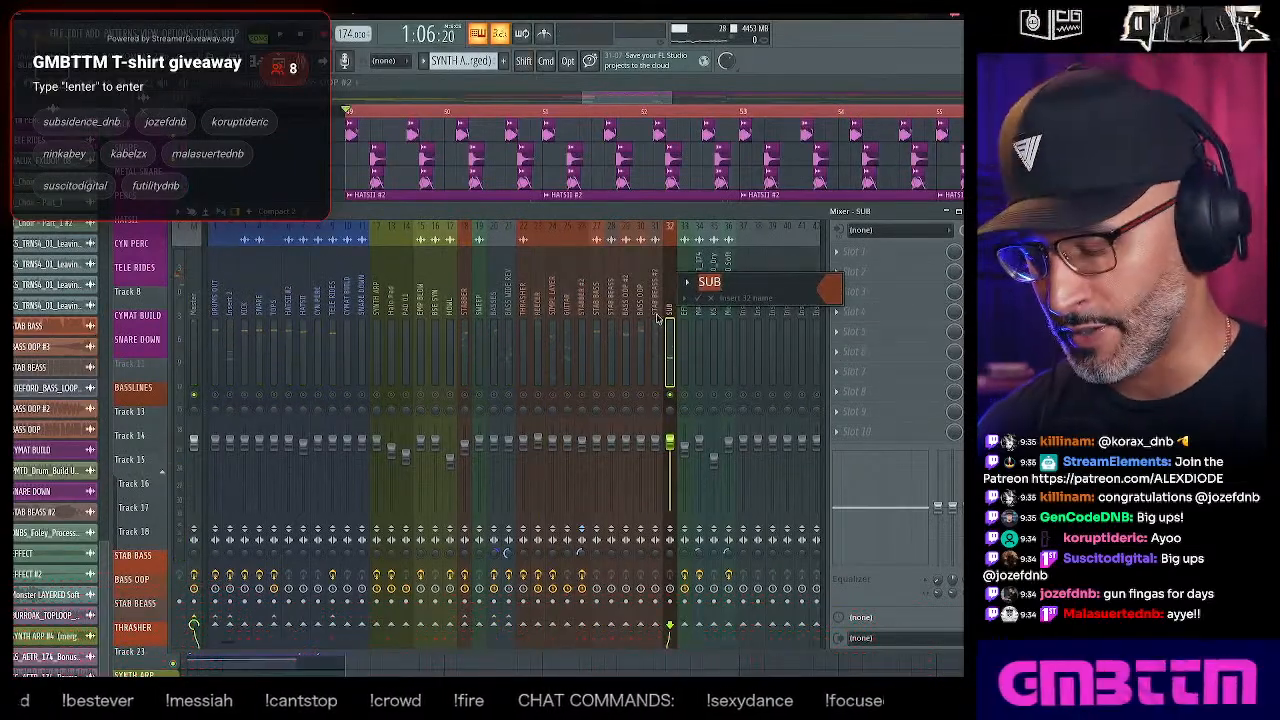
pyautogui.press('space')
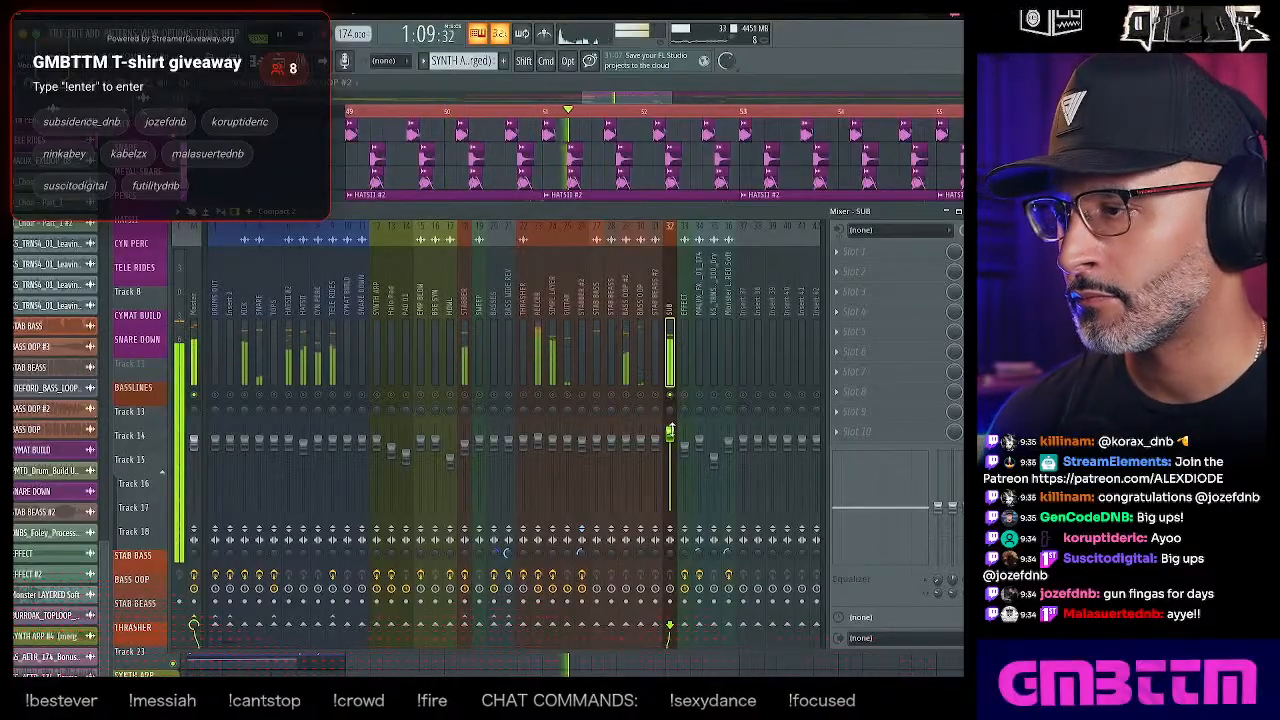
pyautogui.click(840, 311)
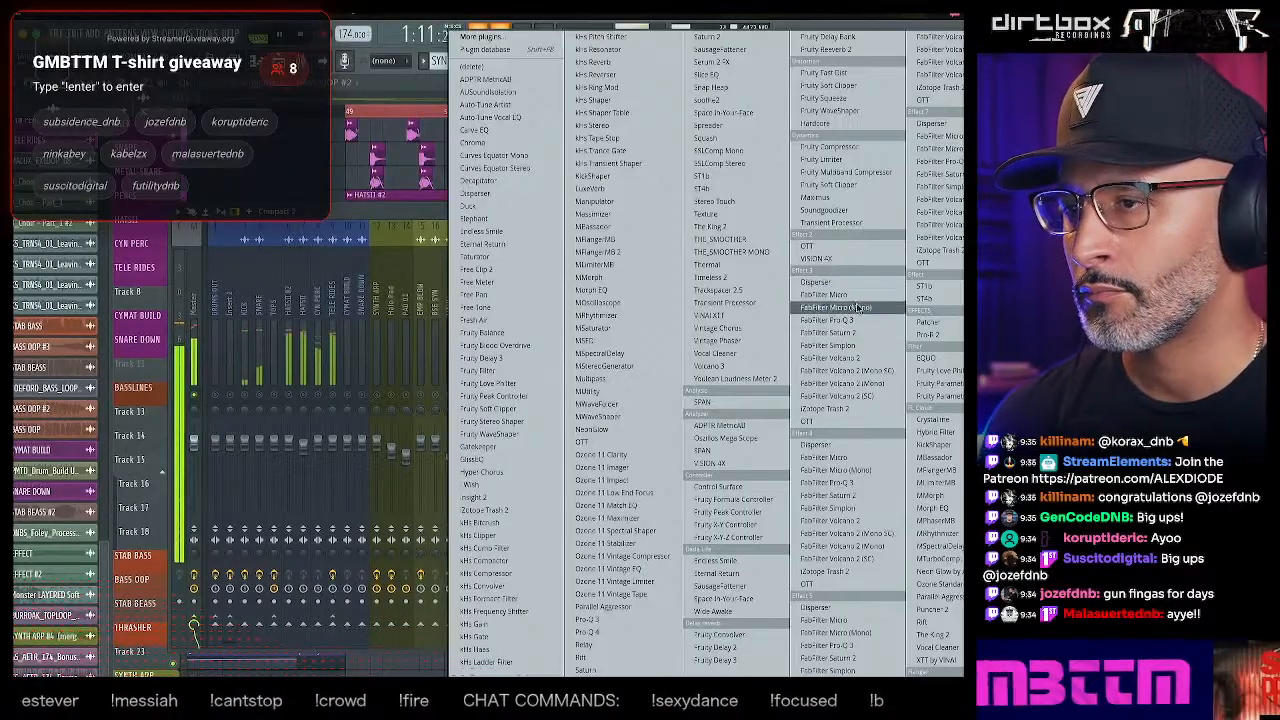
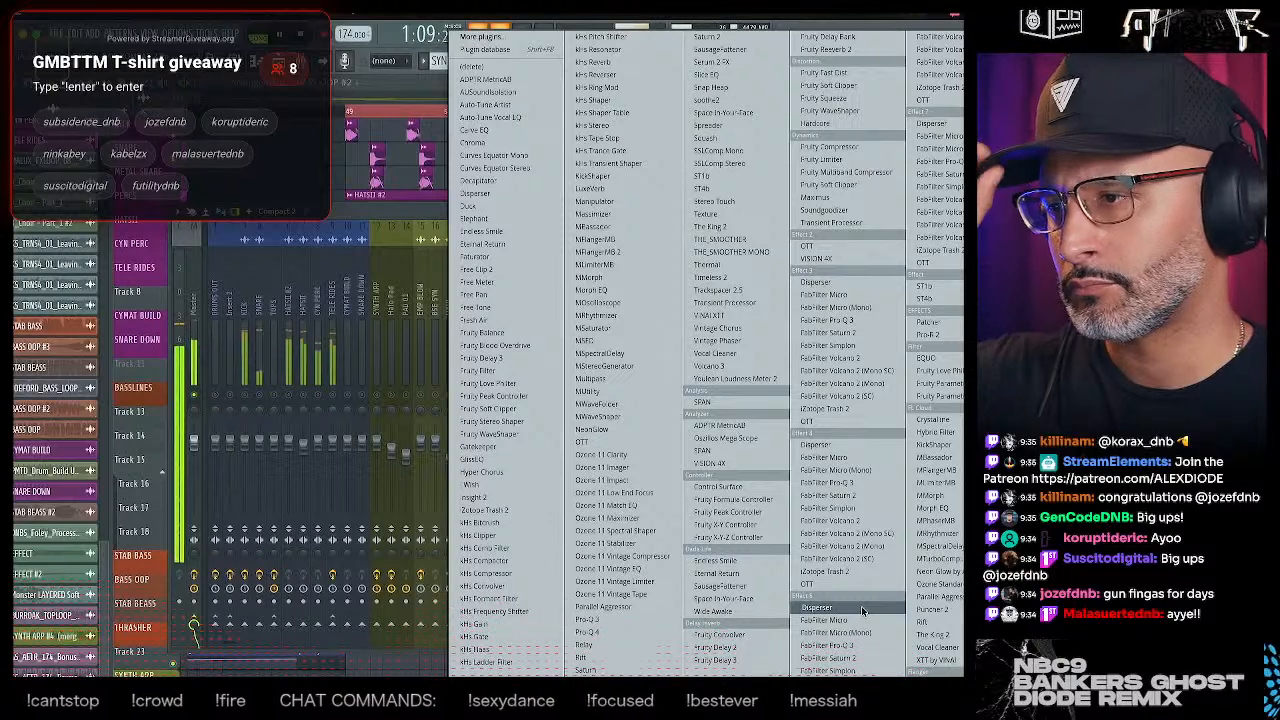
pyautogui.click(767, 584)
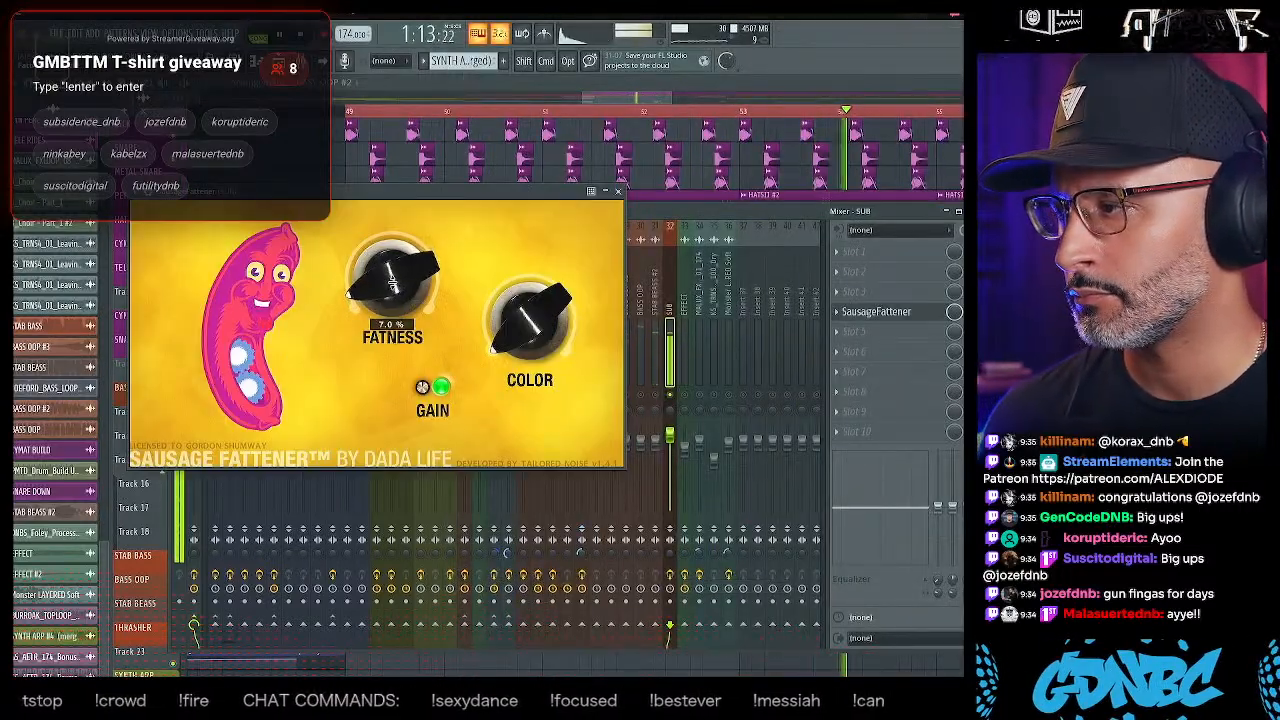
pyautogui.click(618, 191)
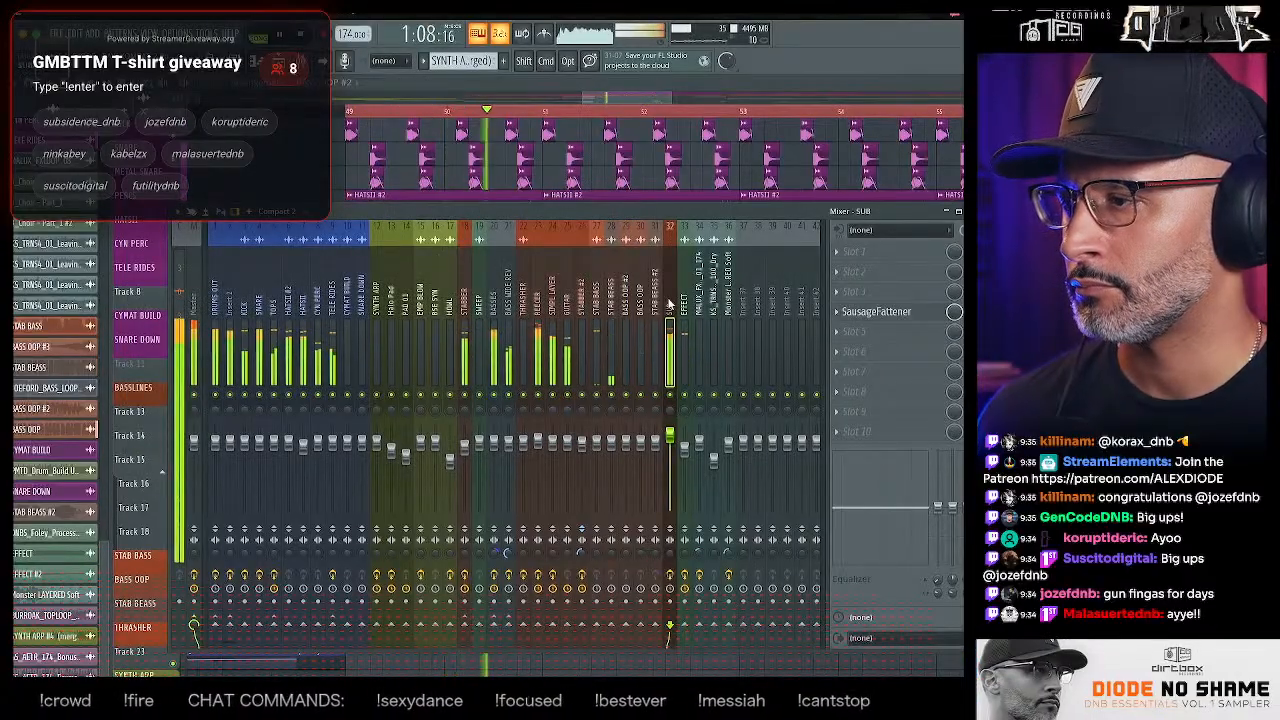
pyautogui.rightClick(670, 436)
pyautogui.click(692, 446)
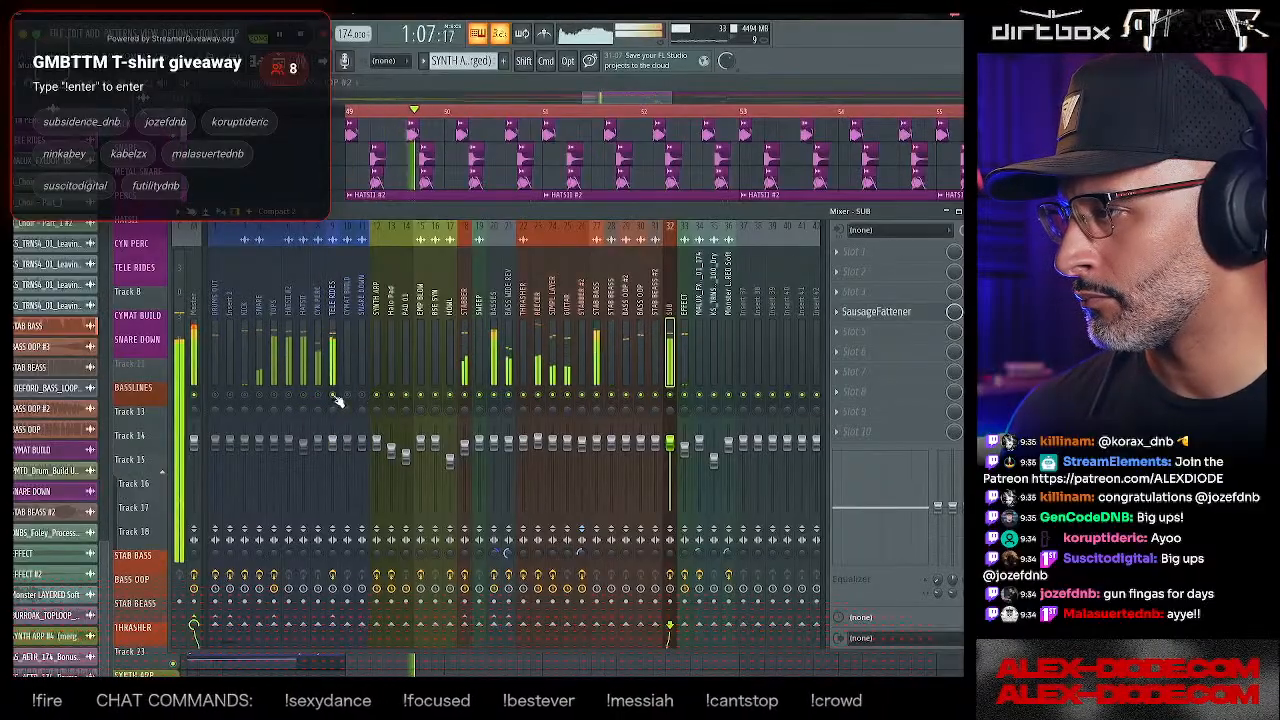
# - Raise the SIMPLE LAYER fader and lower REECER slightly, checking them against the BASSES bus and STAB BASS
pyautogui.click(539, 311)
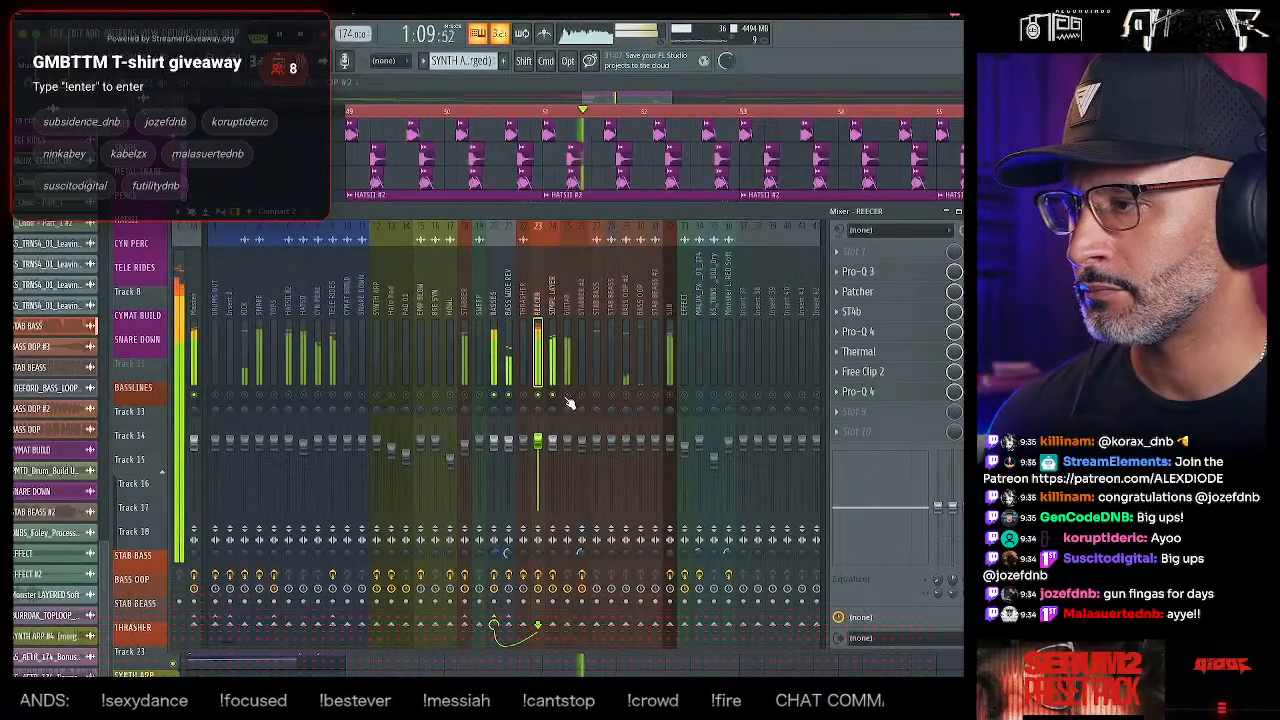
pyautogui.click(552, 352)
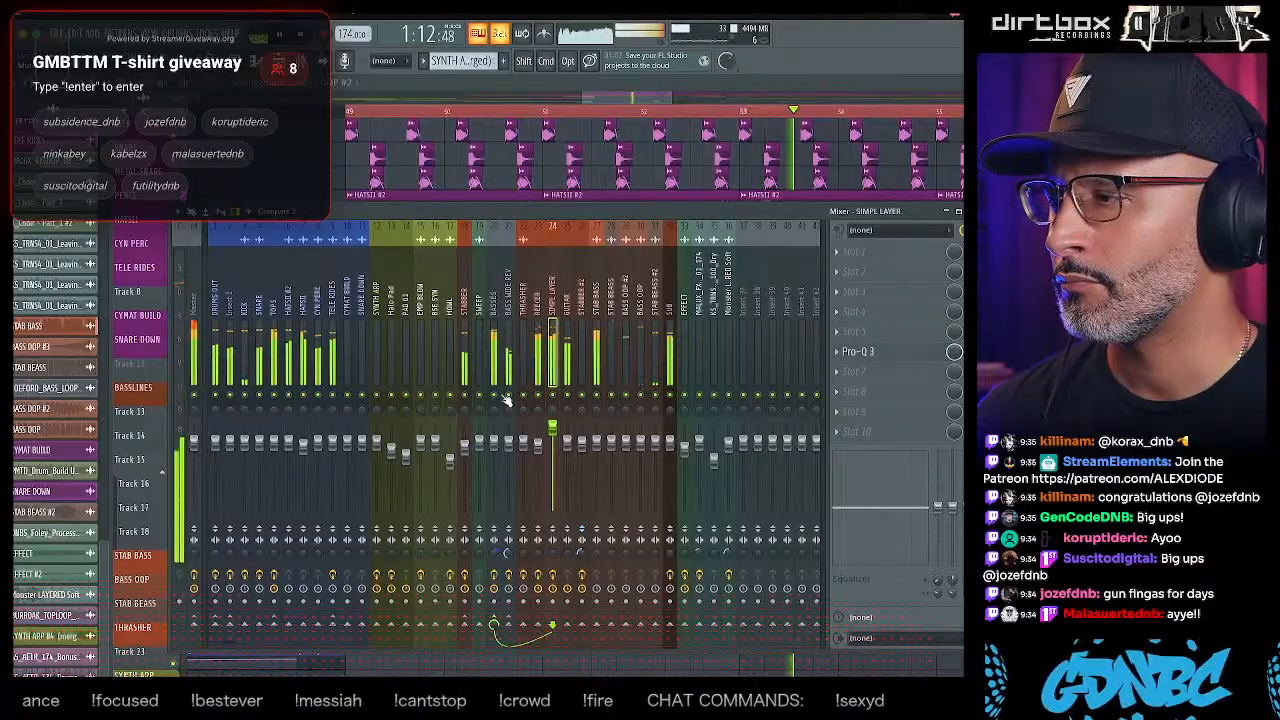
pyautogui.click(500, 310)
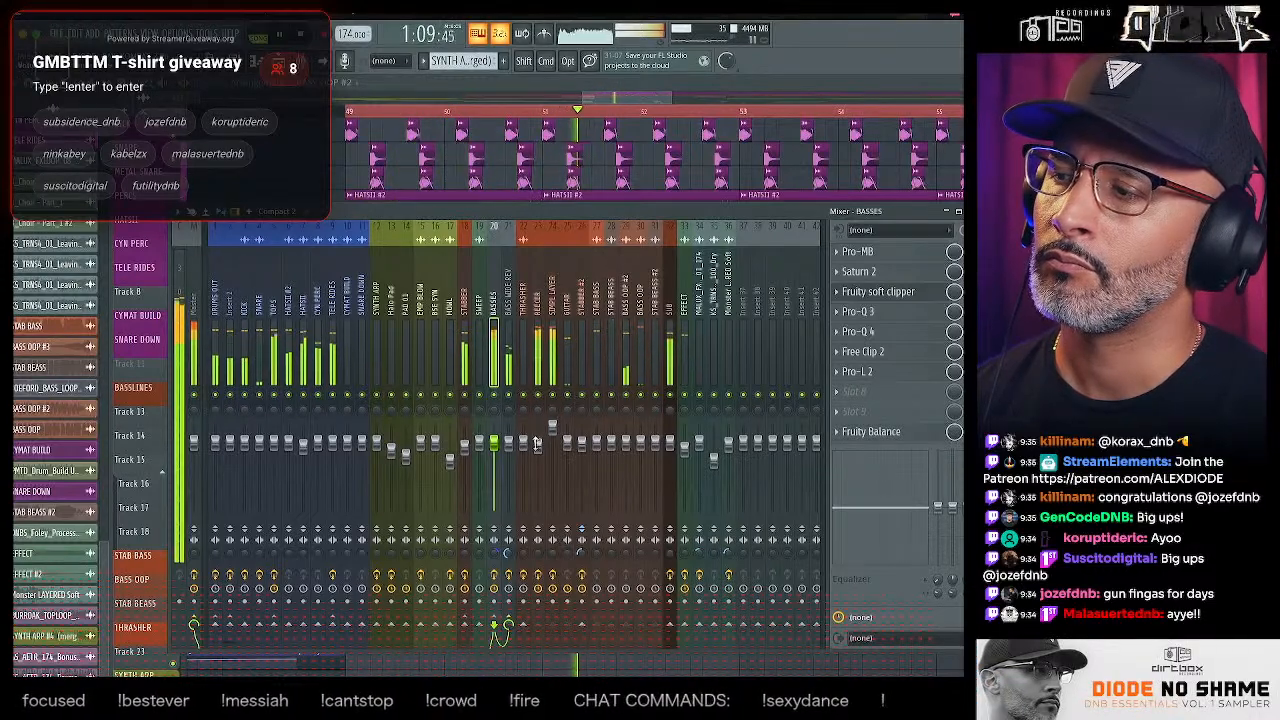
pyautogui.click(596, 360)
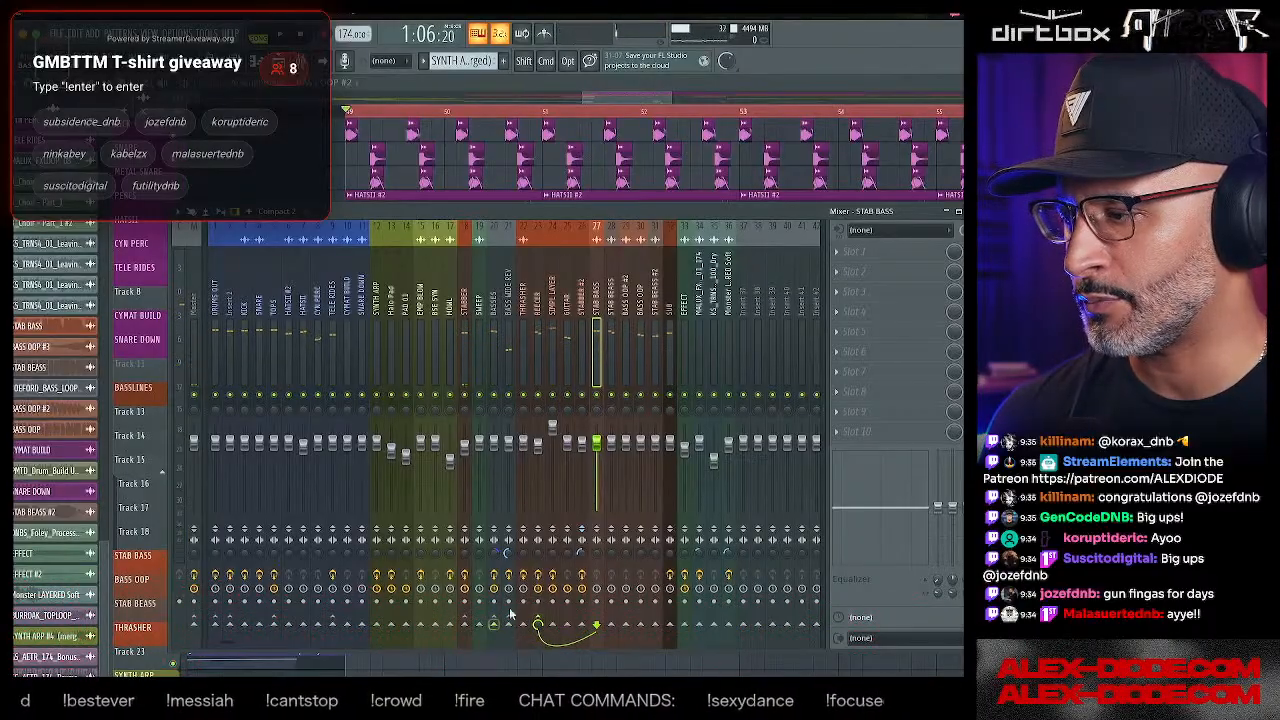
# - Open the BASS 001 #3 pattern from the playlist, show its channels in the channel rack, and start playback
pyautogui.press('space')
pyautogui.click(528, 305)
pyautogui.press('F9')
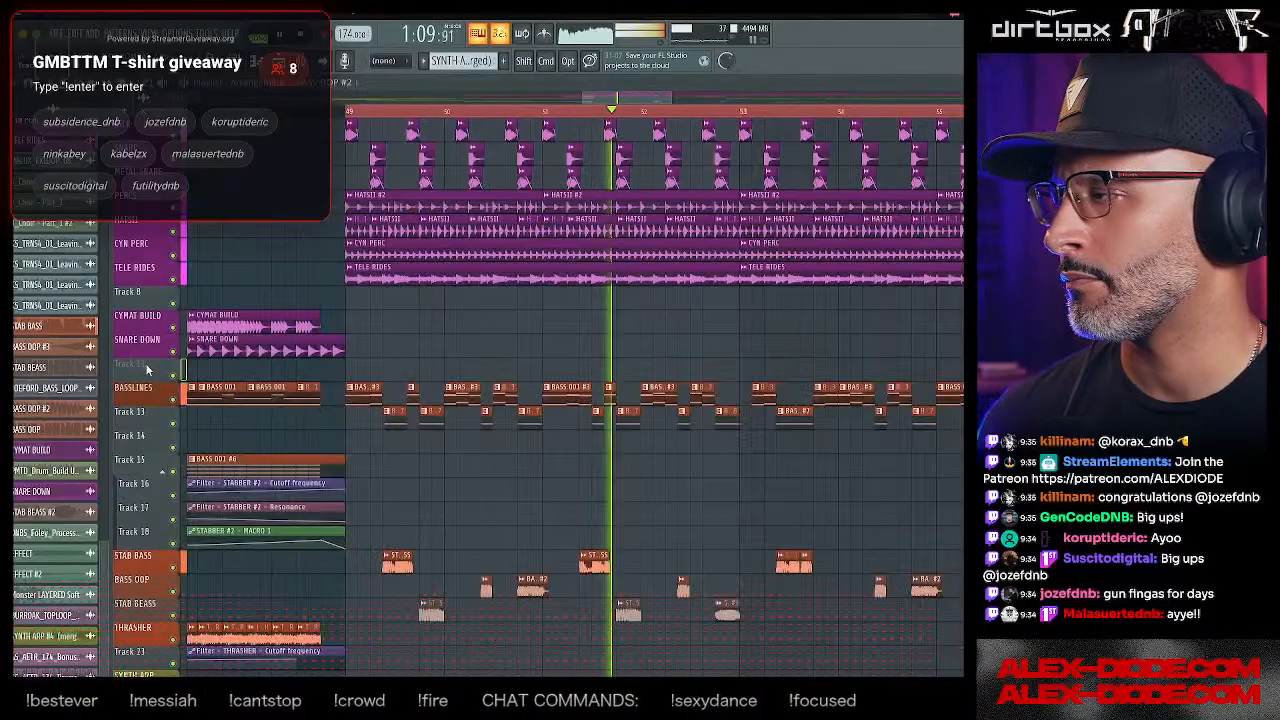
pyautogui.press('space')
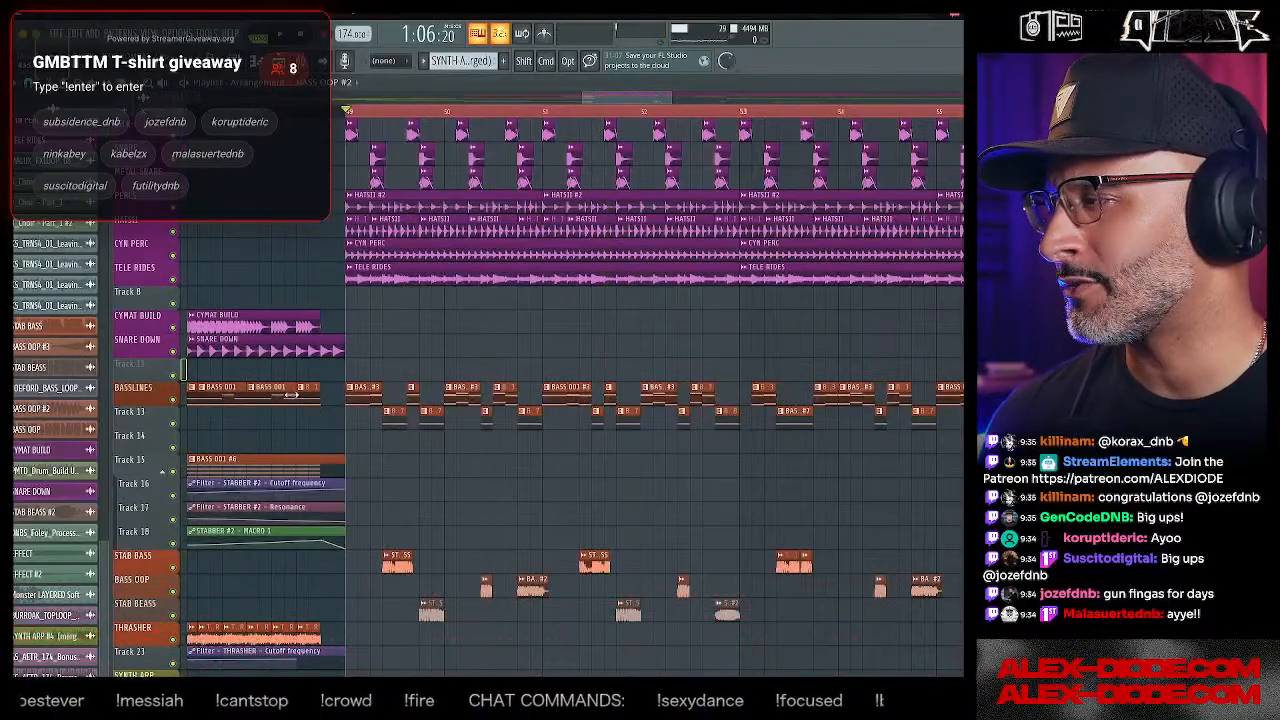
pyautogui.doubleClick(374, 401)
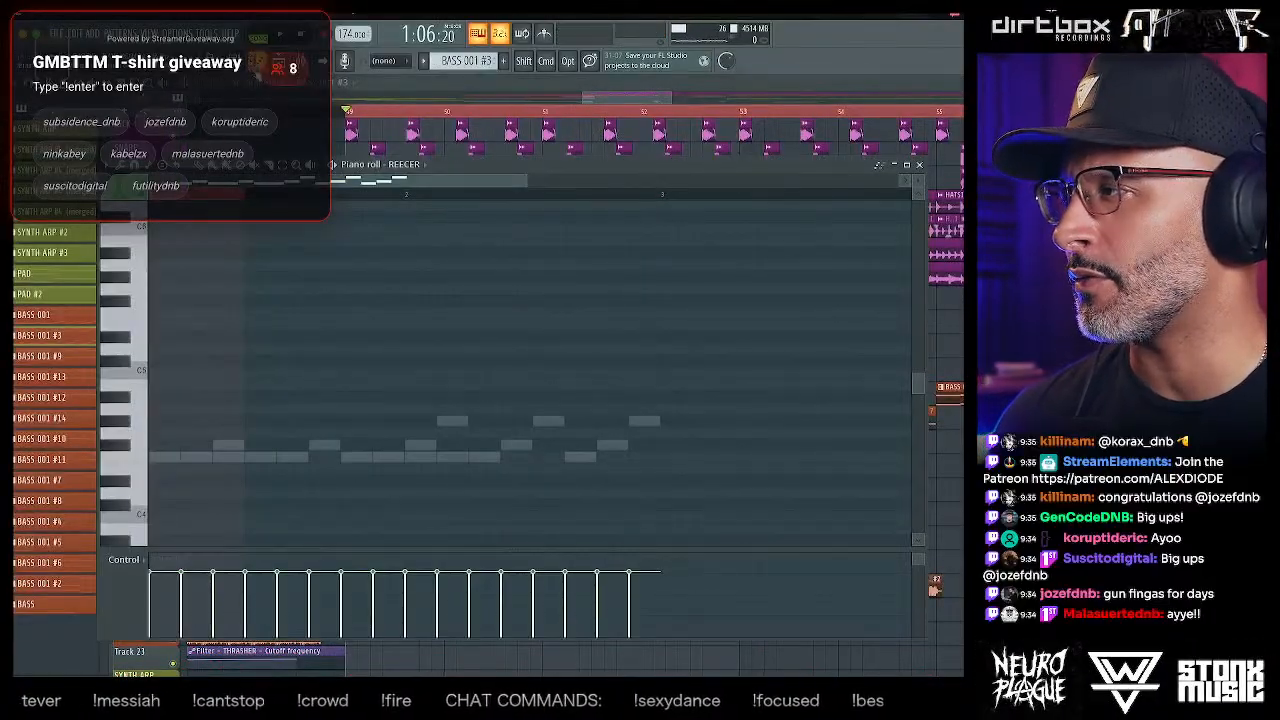
pyautogui.press('F7')
pyautogui.press('F6')
pyautogui.press('space')
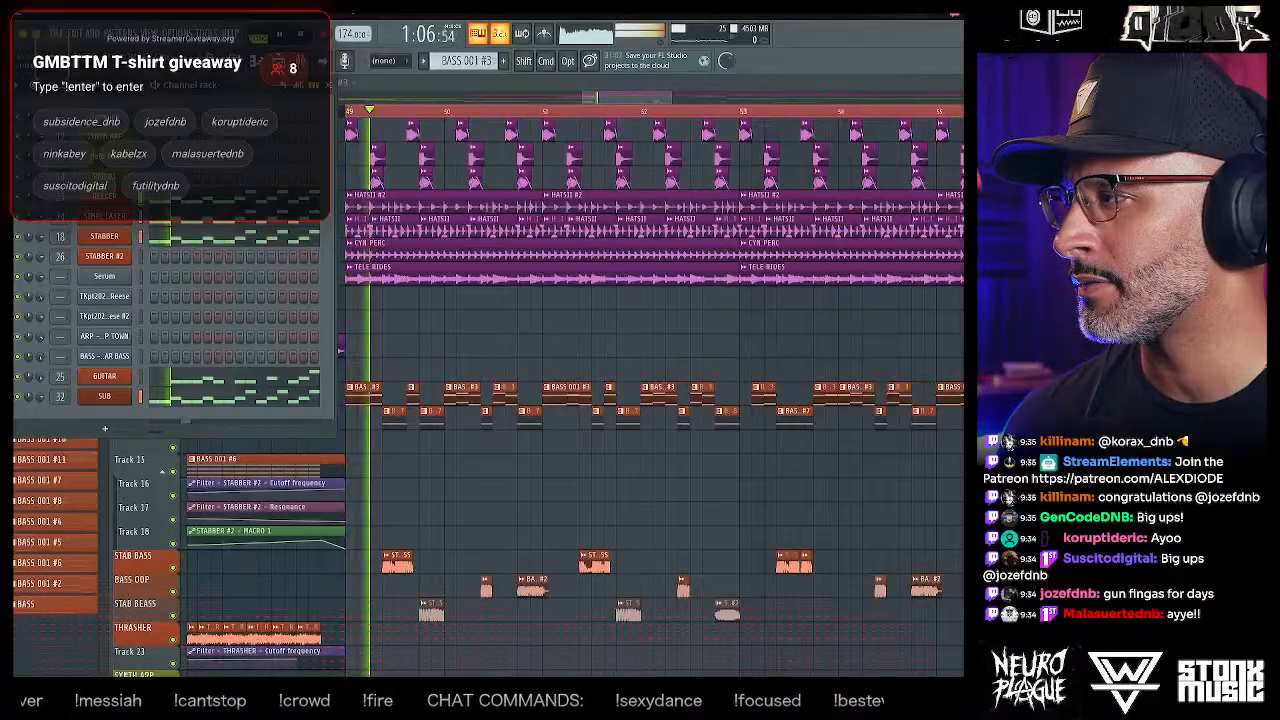
# - Open the REECER synth, move its window clear of the channel rack, and inspect its effects rack with playback stopped
pyautogui.click(104, 196)
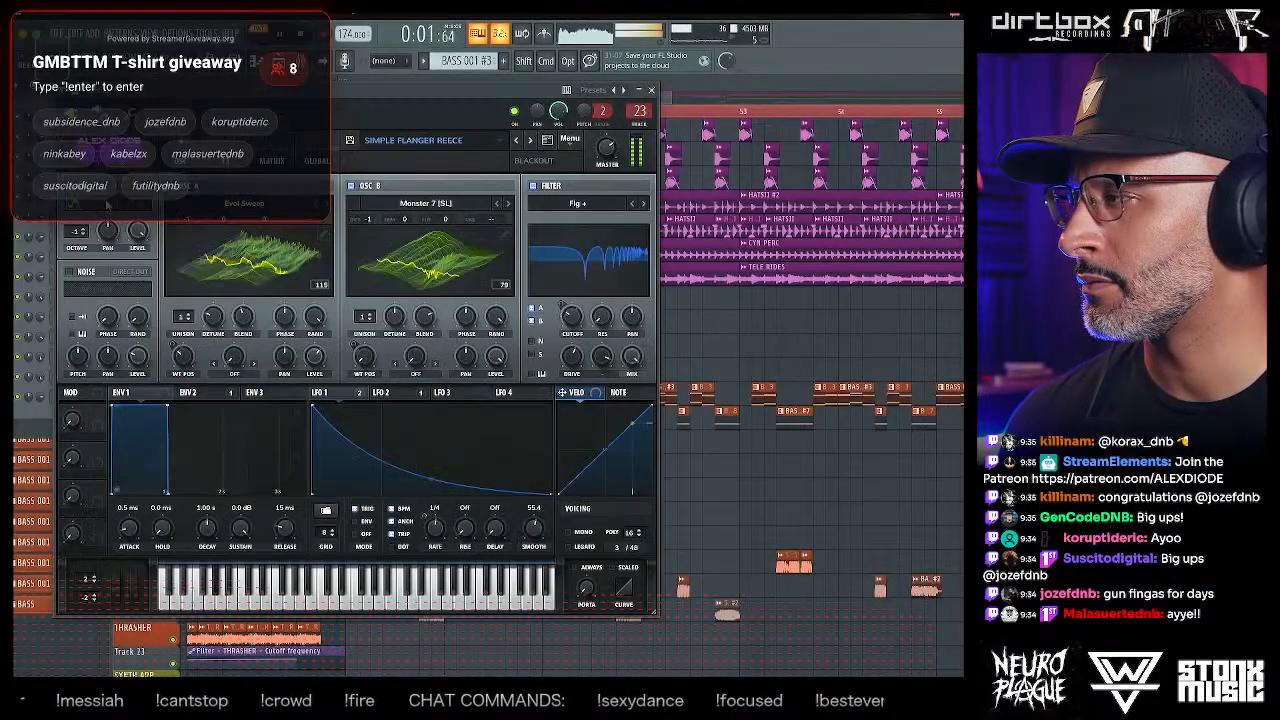
pyautogui.moveTo(299, 119); pyautogui.dragTo(427, 143)
pyautogui.press('space')
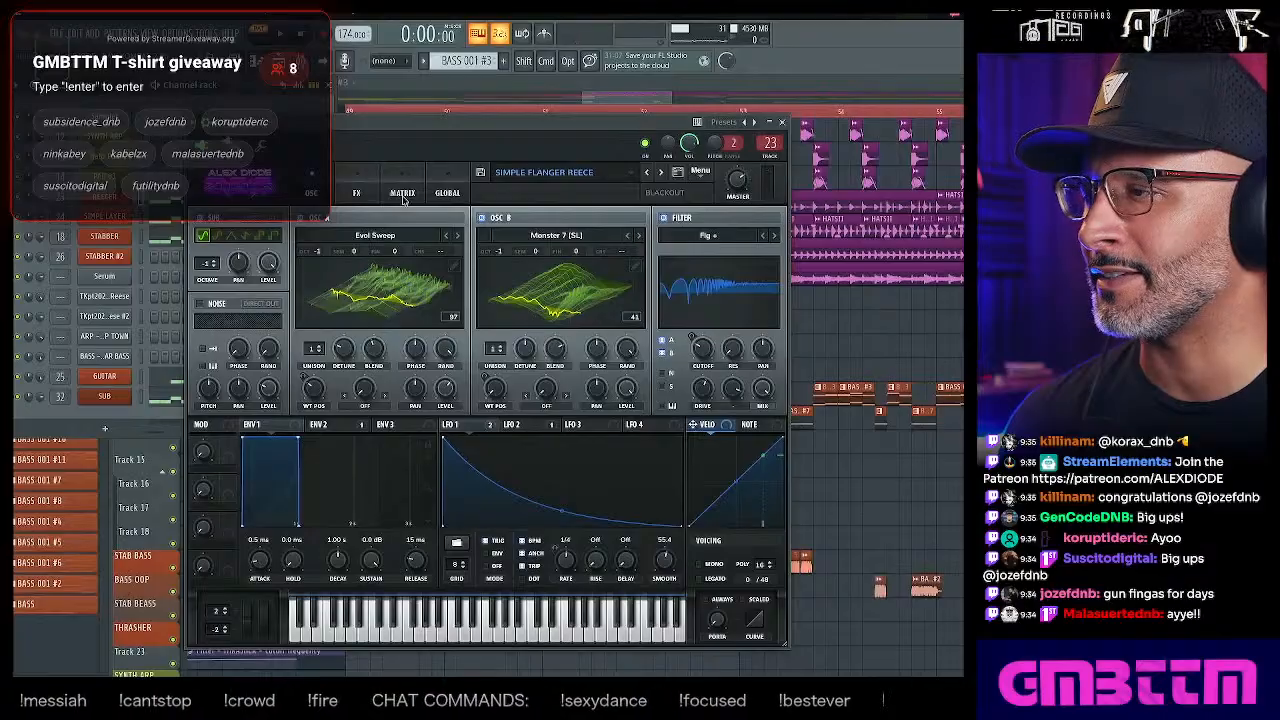
pyautogui.click(358, 190)
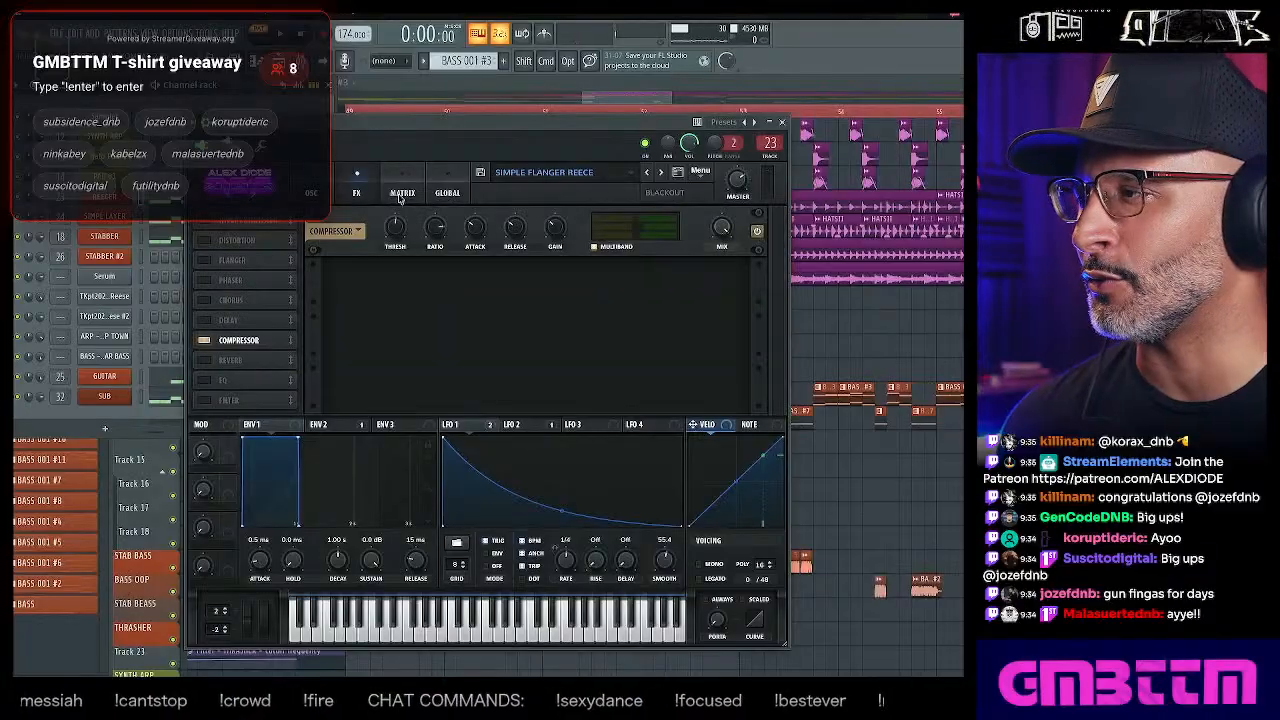
# - Open the SIMPLE LAYER synth and examine its channel settings and effects rack
pyautogui.click(100, 225)
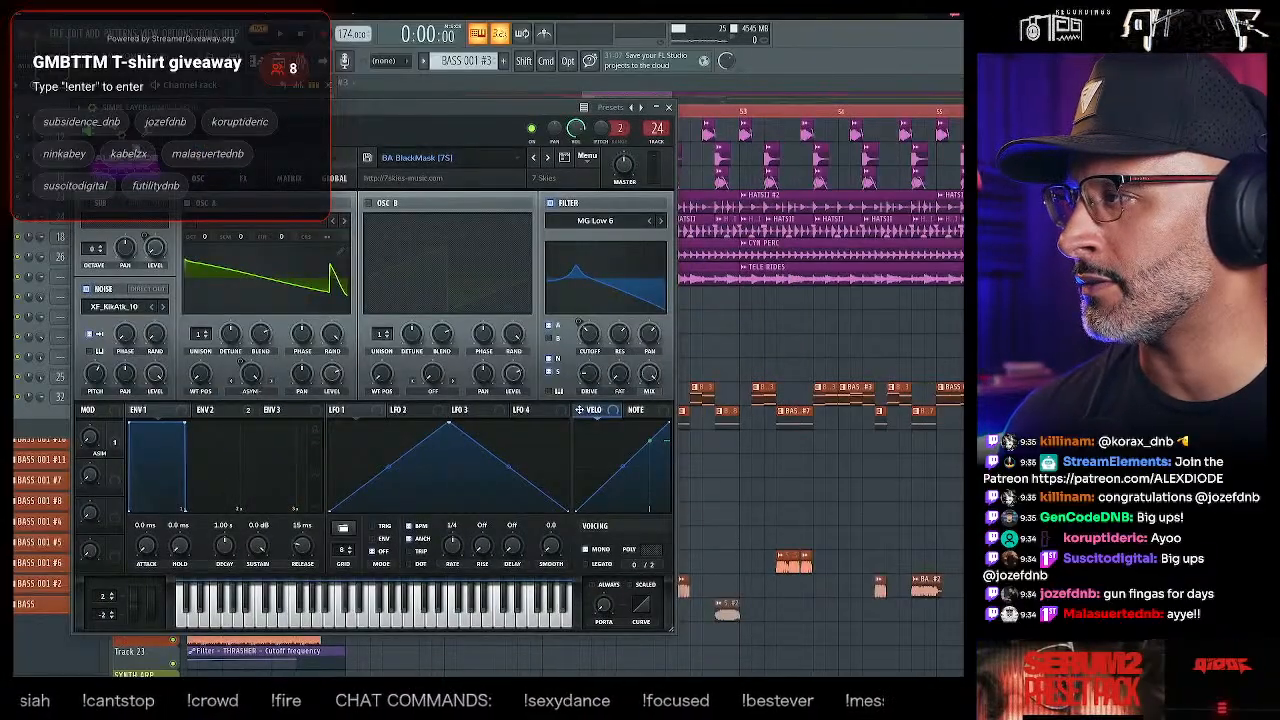
pyautogui.click(121, 133)
pyautogui.click(158, 157)
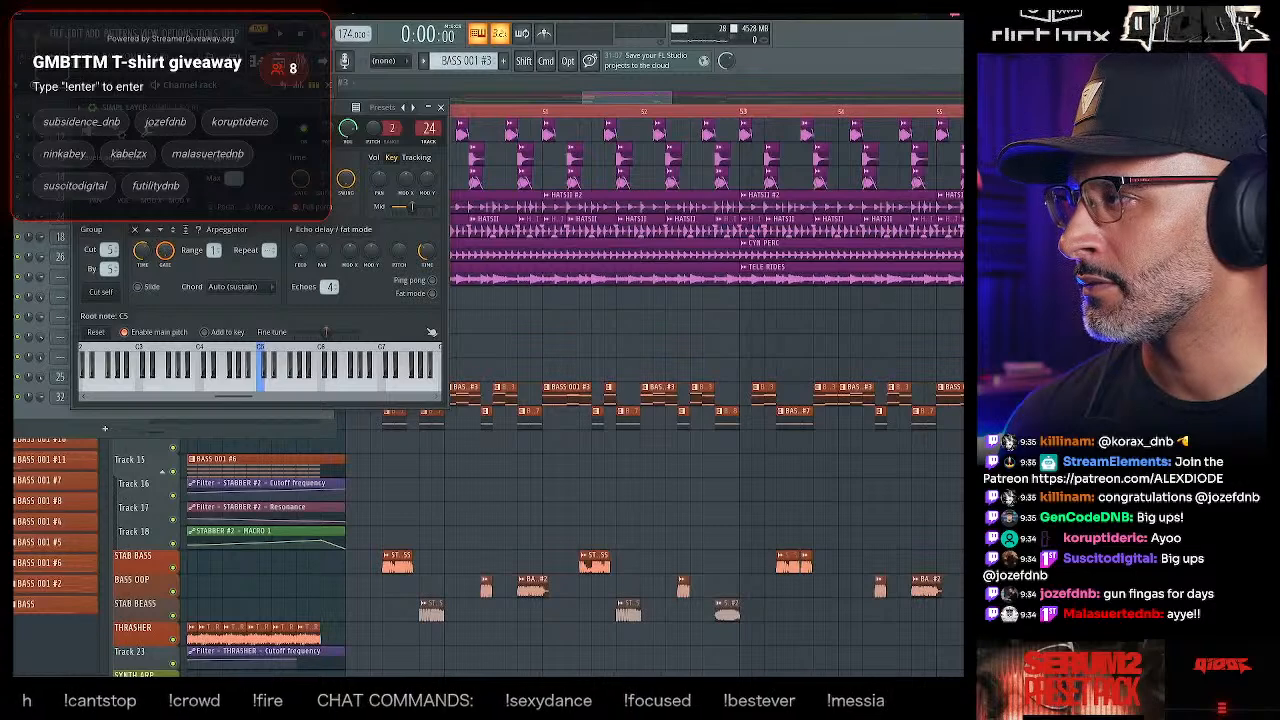
pyautogui.click(96, 133)
pyautogui.click(245, 178)
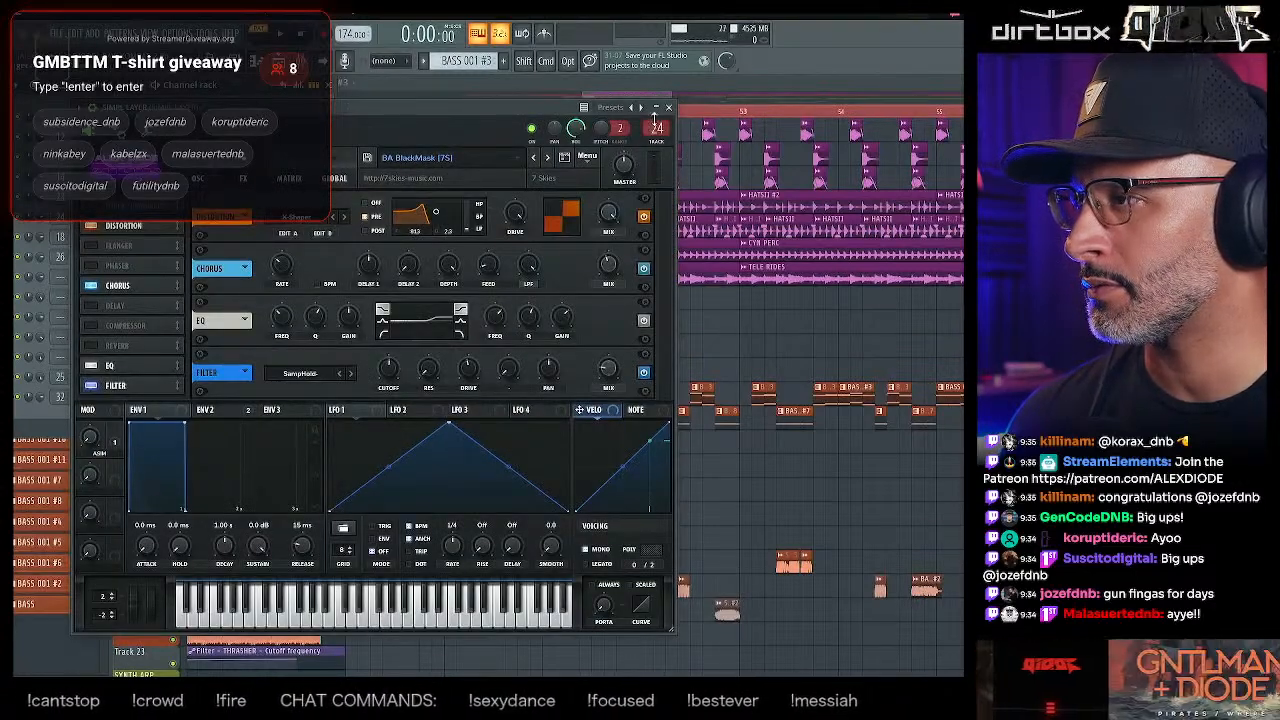
# - Close the SIMPLE LAYER synth, inspect the STABBER synth's effects rack, and close it
pyautogui.click(669, 107)
pyautogui.click(105, 238)
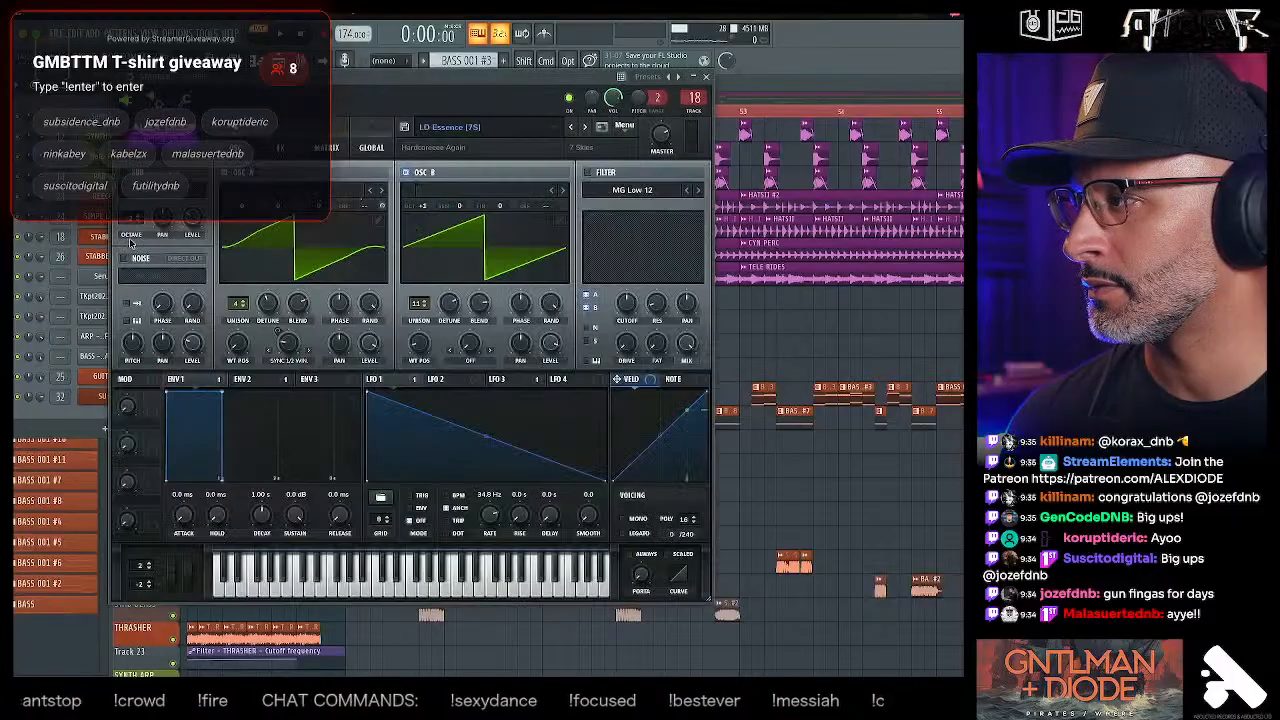
pyautogui.click(281, 148)
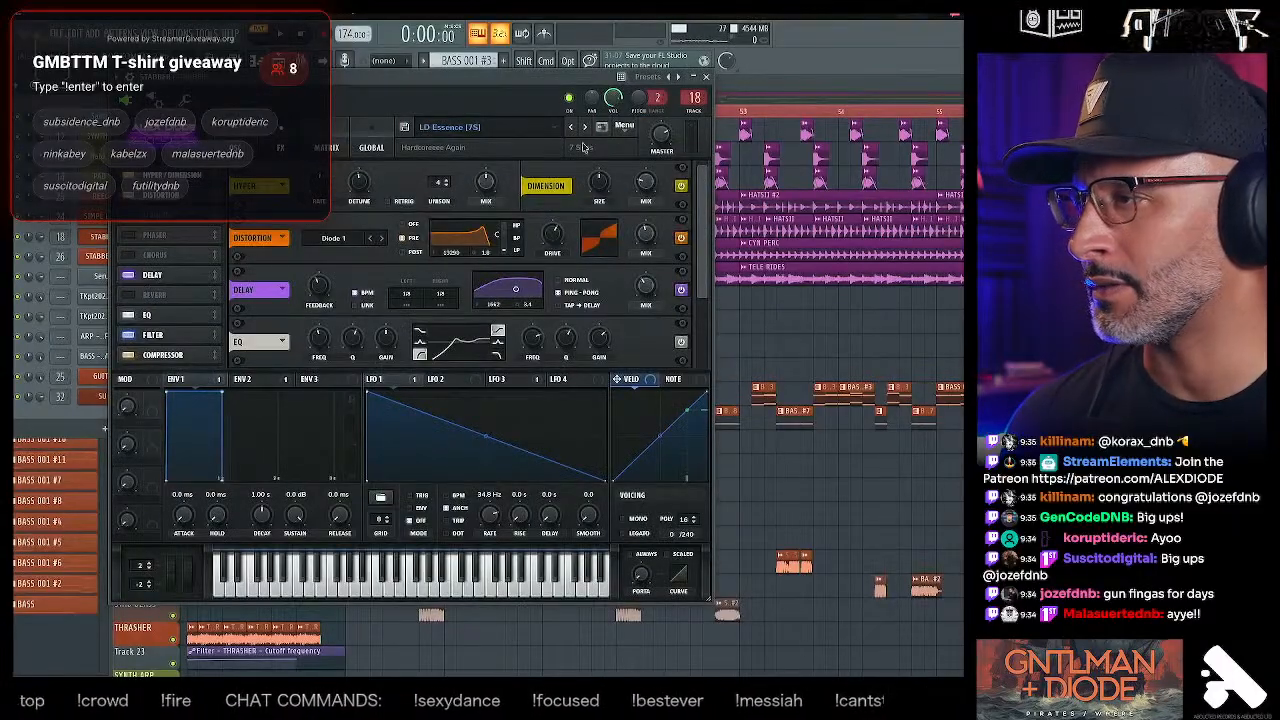
pyautogui.click(706, 76)
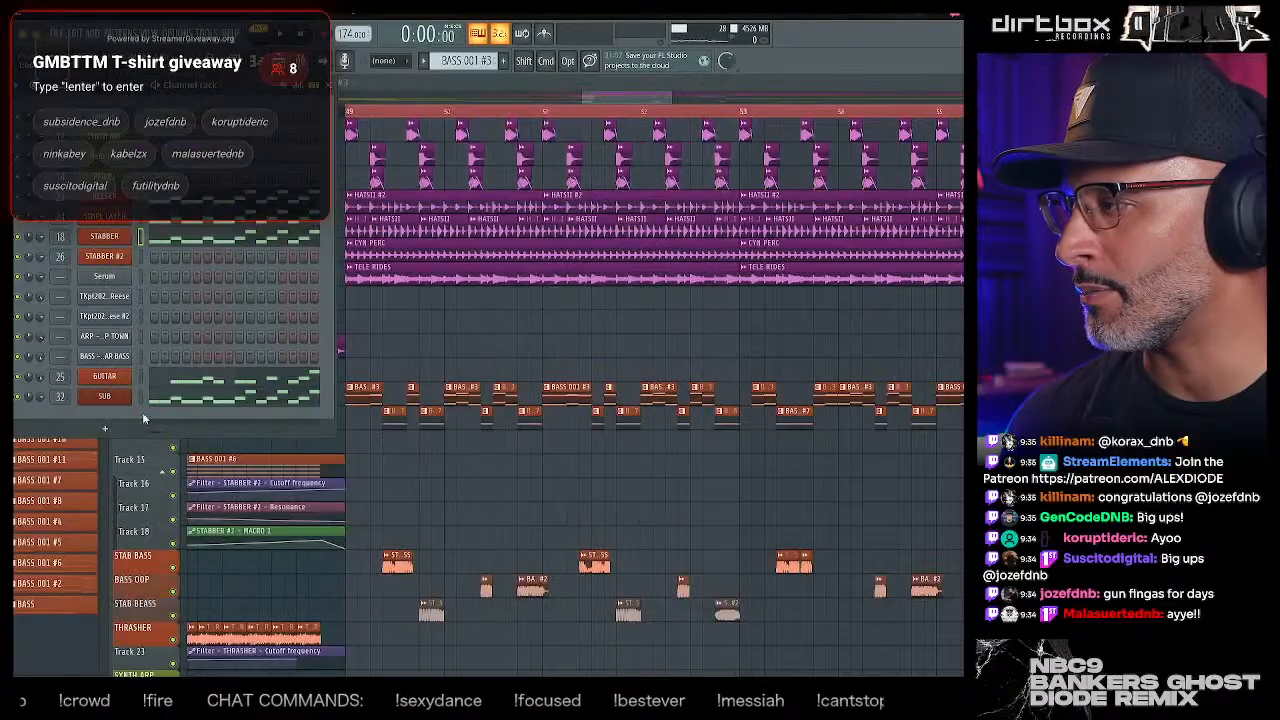
# - Solo the GUITAR channel in the channel rack and listen to it in the BASS 001 #3 pattern
pyautogui.rightClick(26, 378)
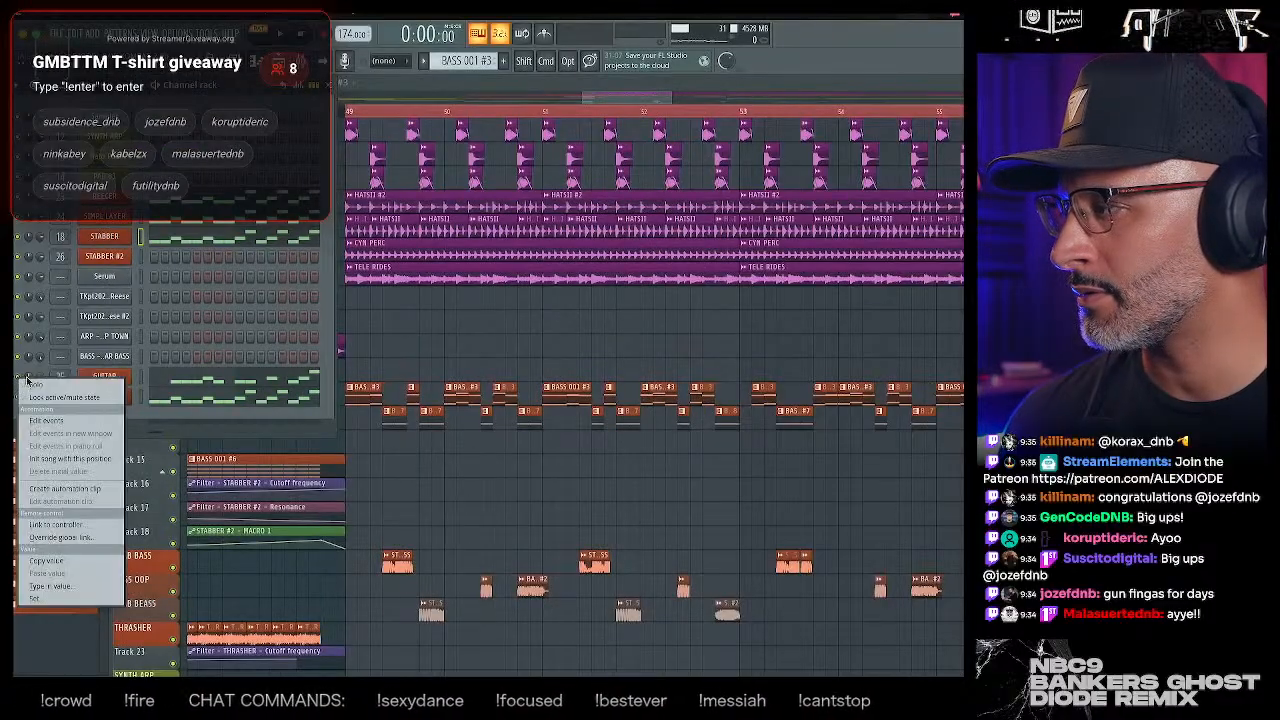
pyautogui.click(31, 387)
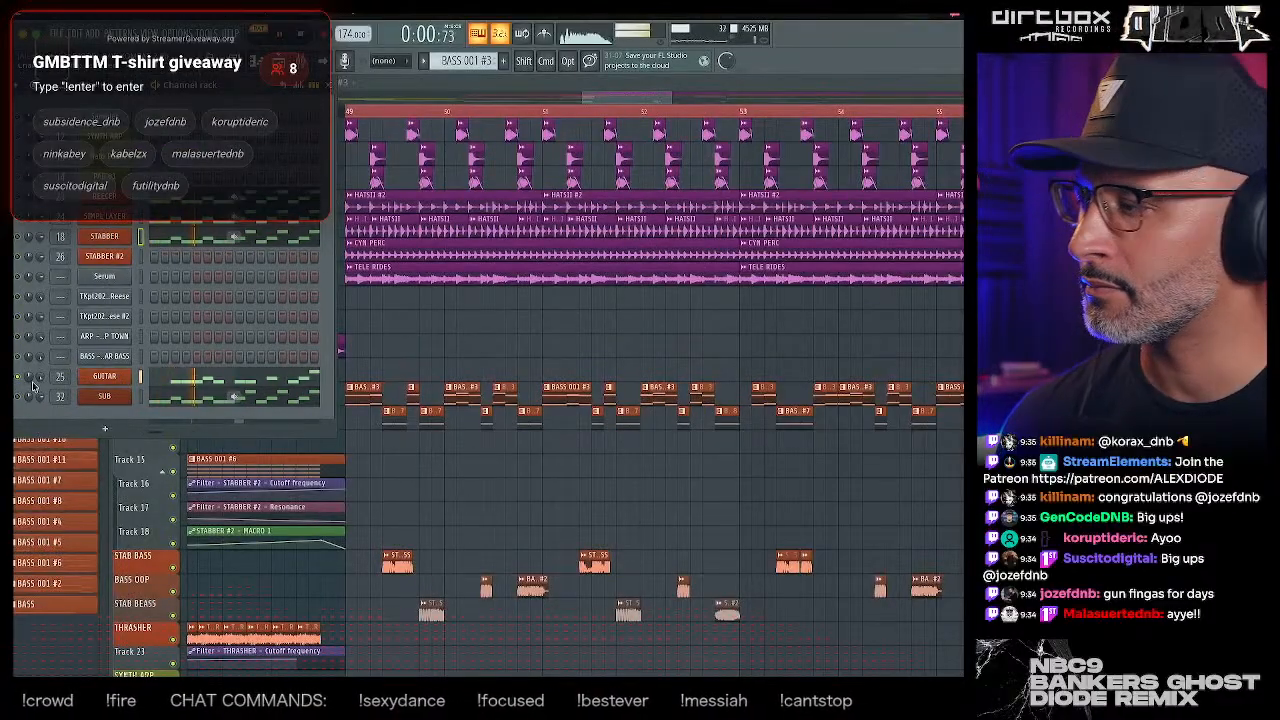
pyautogui.press('space')
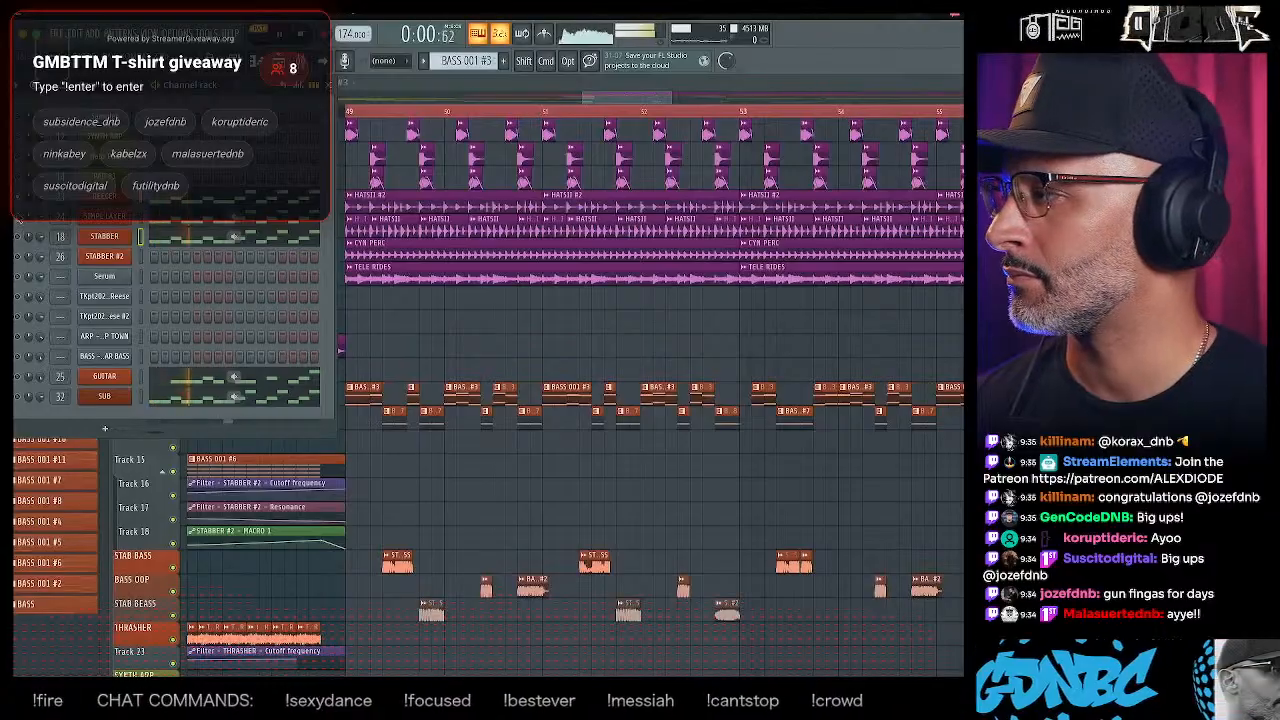
# - Compare the BASSES and BASS WIDE REV mixer tracks, lower the BASS WIDE REV fader, and play the pattern
pyautogui.press('F9')
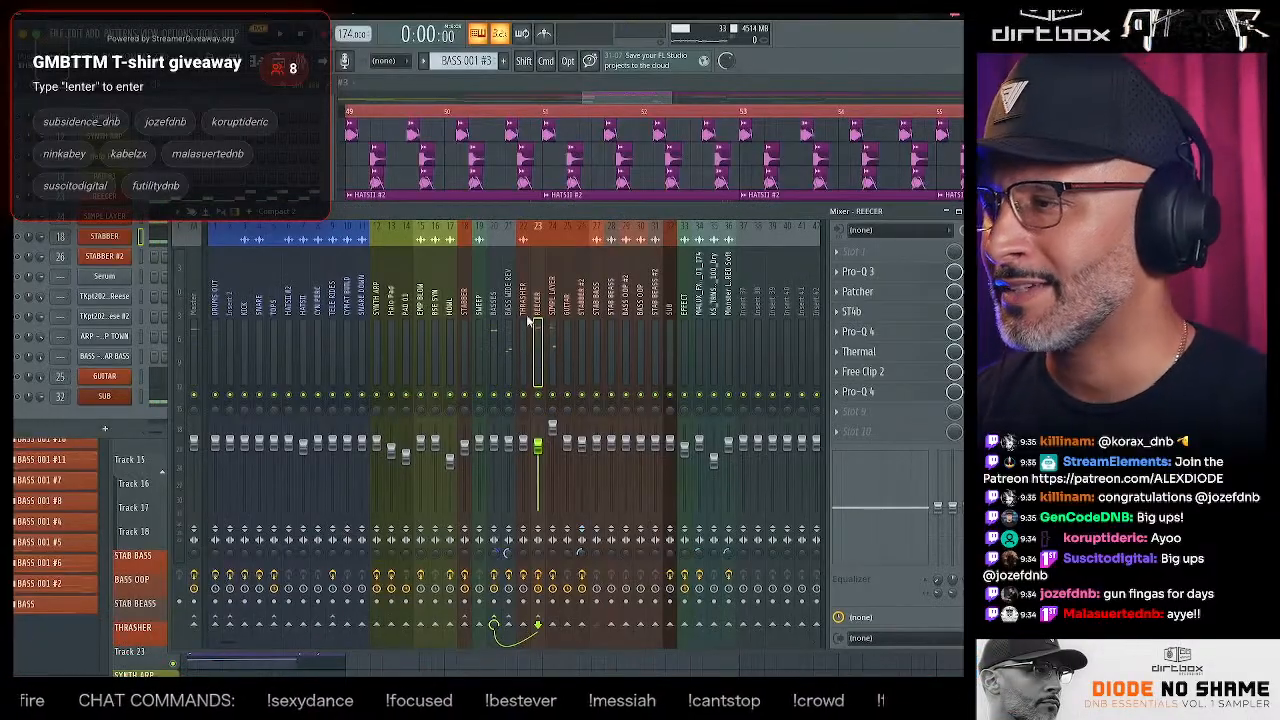
pyautogui.click(495, 315)
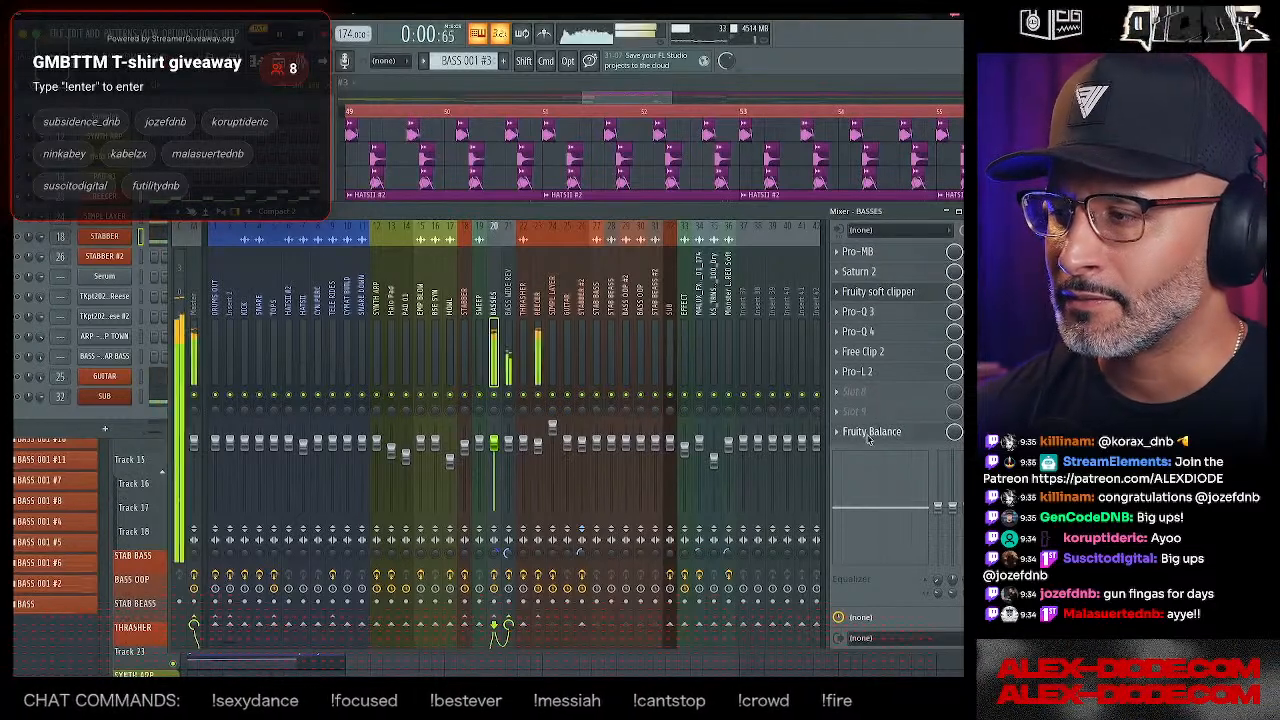
pyautogui.click(508, 305)
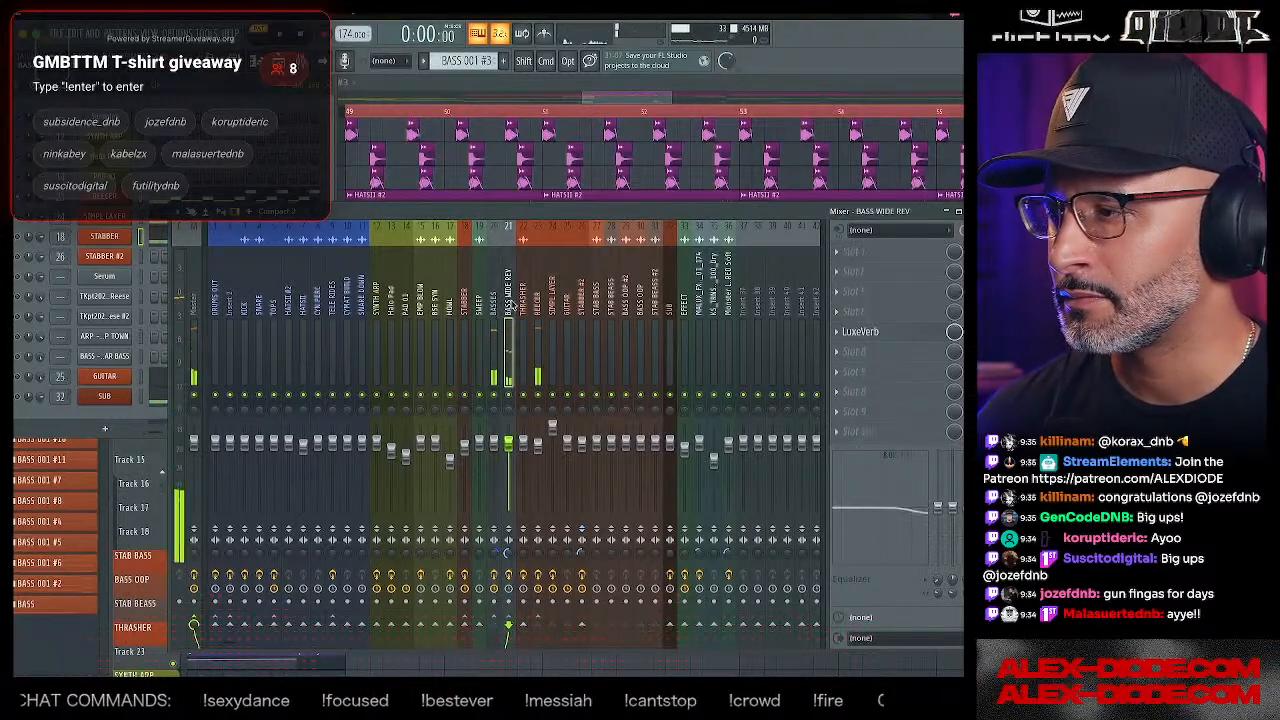
pyautogui.click(495, 308)
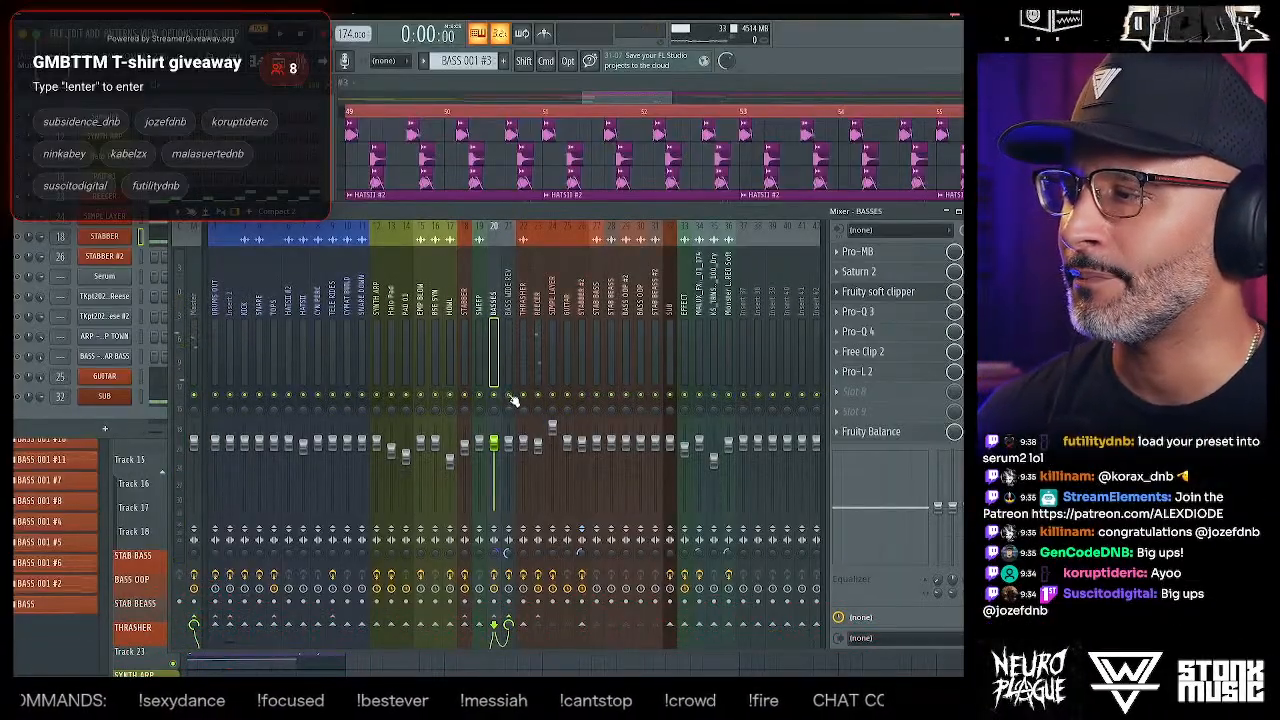
pyautogui.click(510, 443)
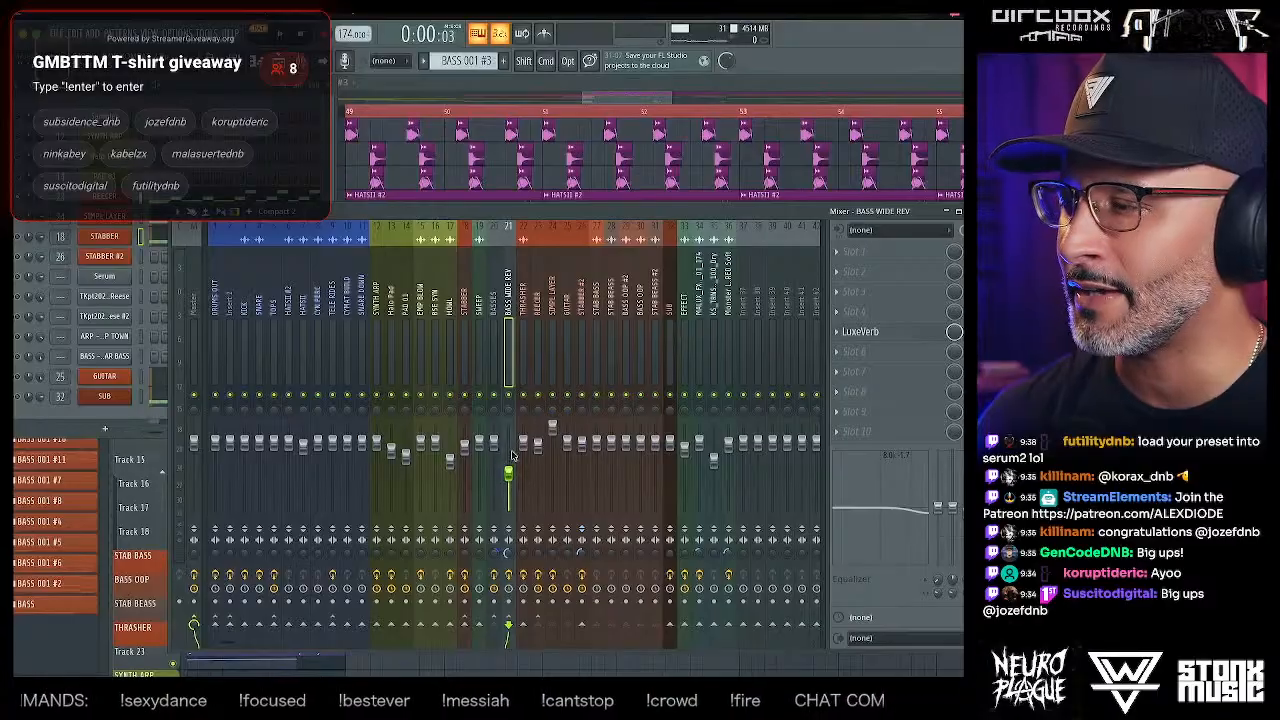
pyautogui.press('space')
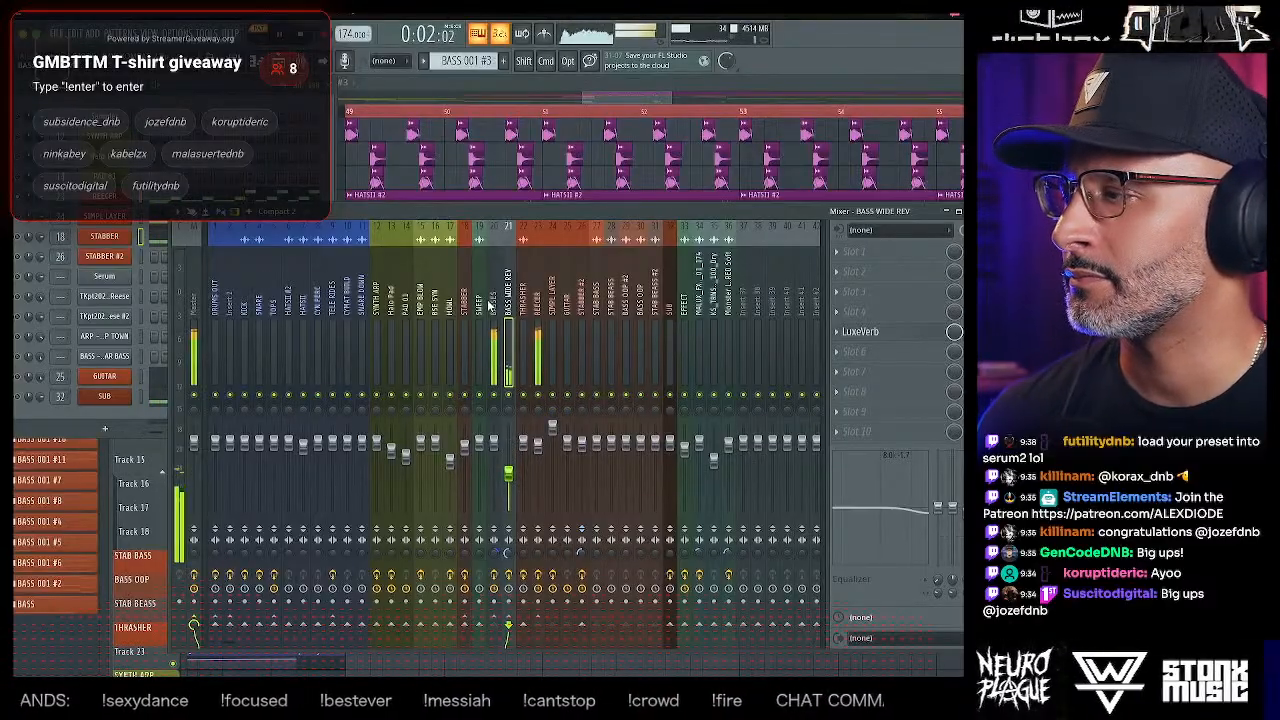
# - Toggle solo on the REECER channel and open its SIMPLE FLANGER REECE synth patch during playback
pyautogui.click(27, 202)
pyautogui.rightClick(25, 203)
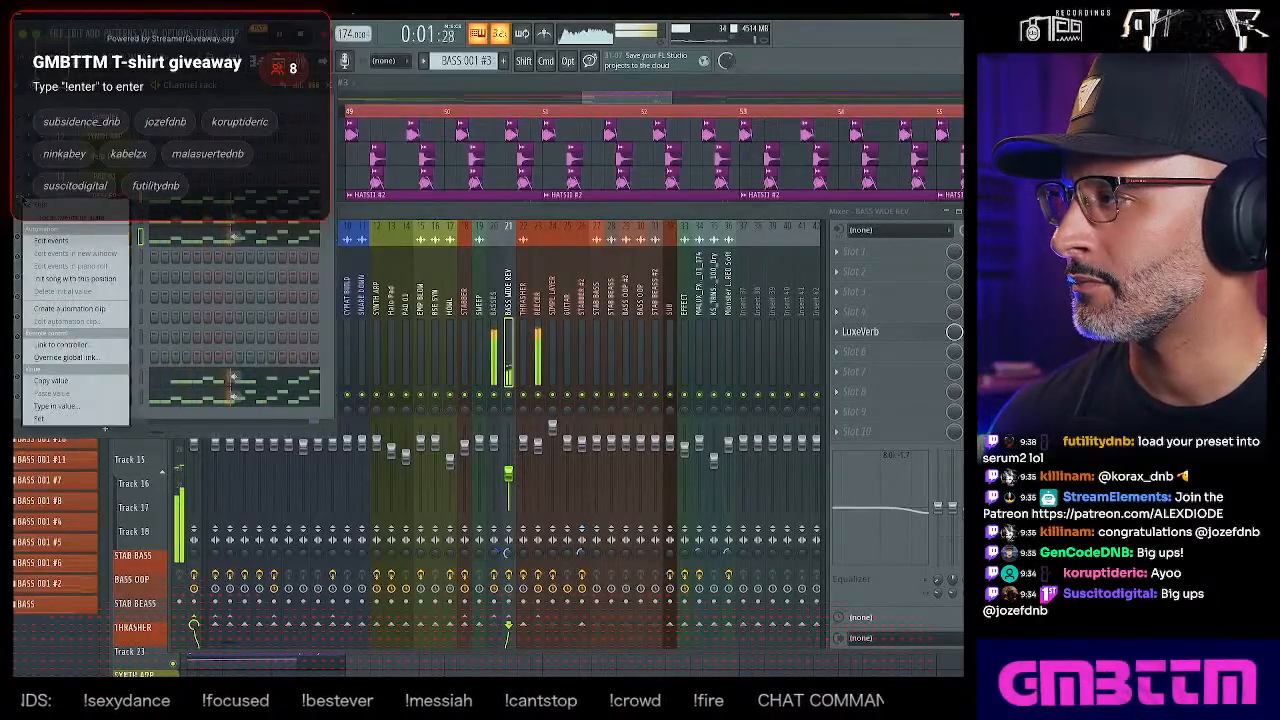
pyautogui.click(73, 204)
pyautogui.click(114, 198)
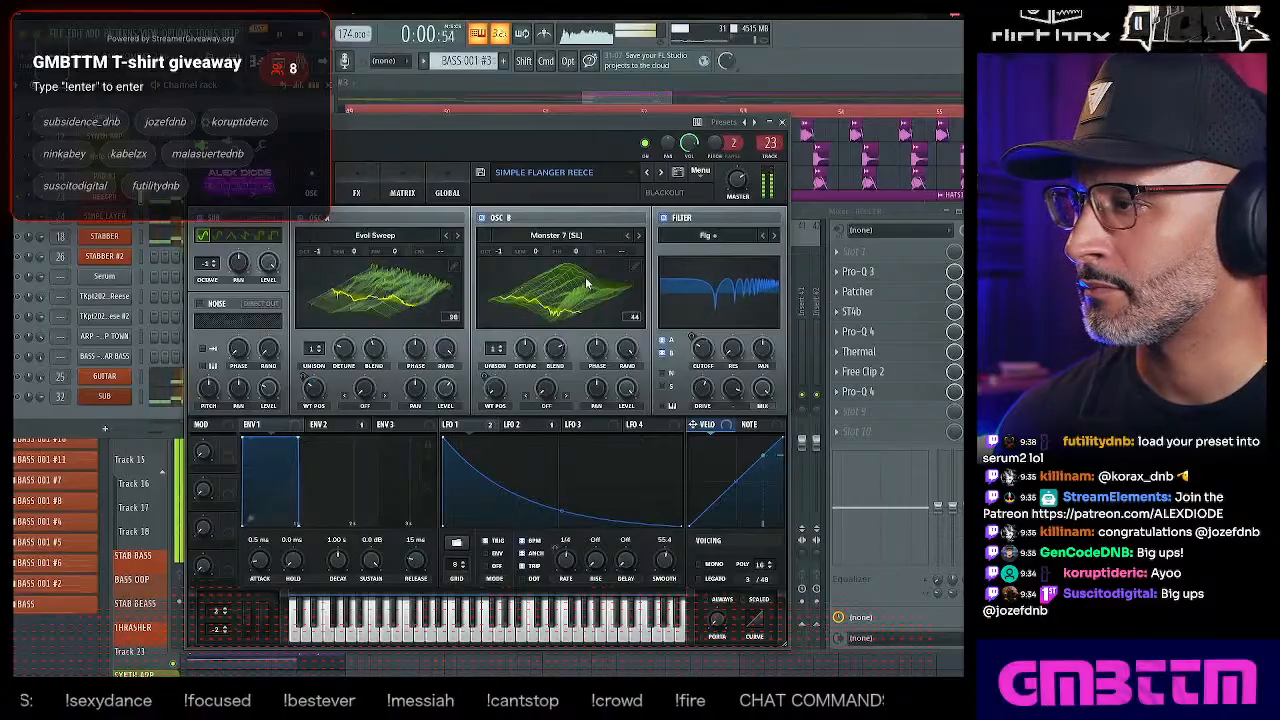
# - Reshape LFO 2 of the reese patch into a high plateau, a sharp drop and a linear rise, and steepen LFO 1's falling curve
pyautogui.click(518, 428)
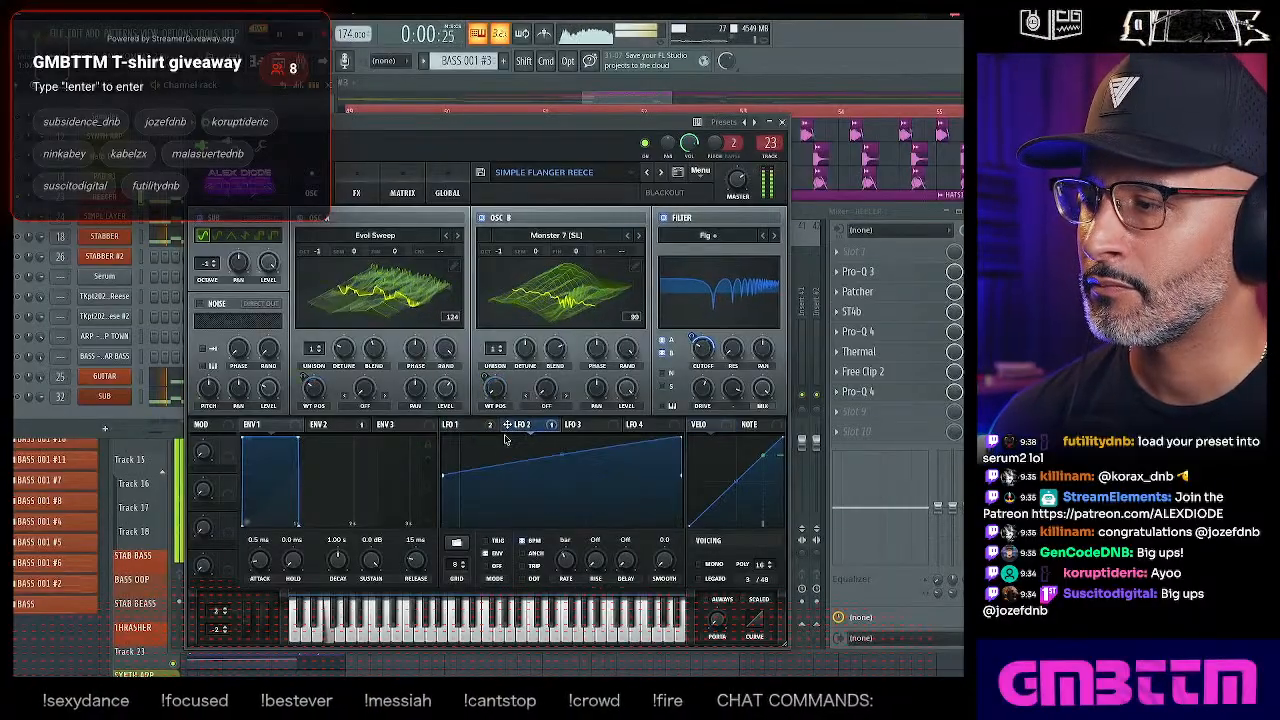
pyautogui.click(322, 426)
pyautogui.moveTo(322, 437); pyautogui.dragTo(168, 437)
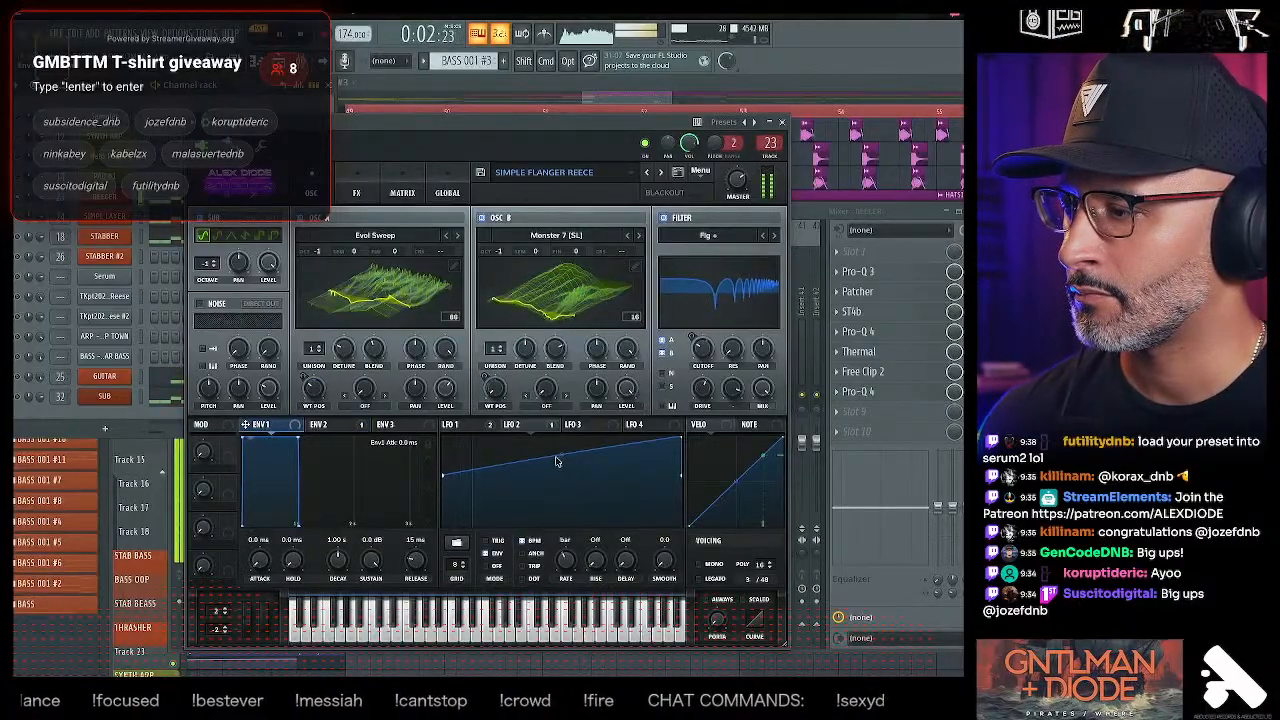
pyautogui.moveTo(561, 458); pyautogui.dragTo(561, 485)
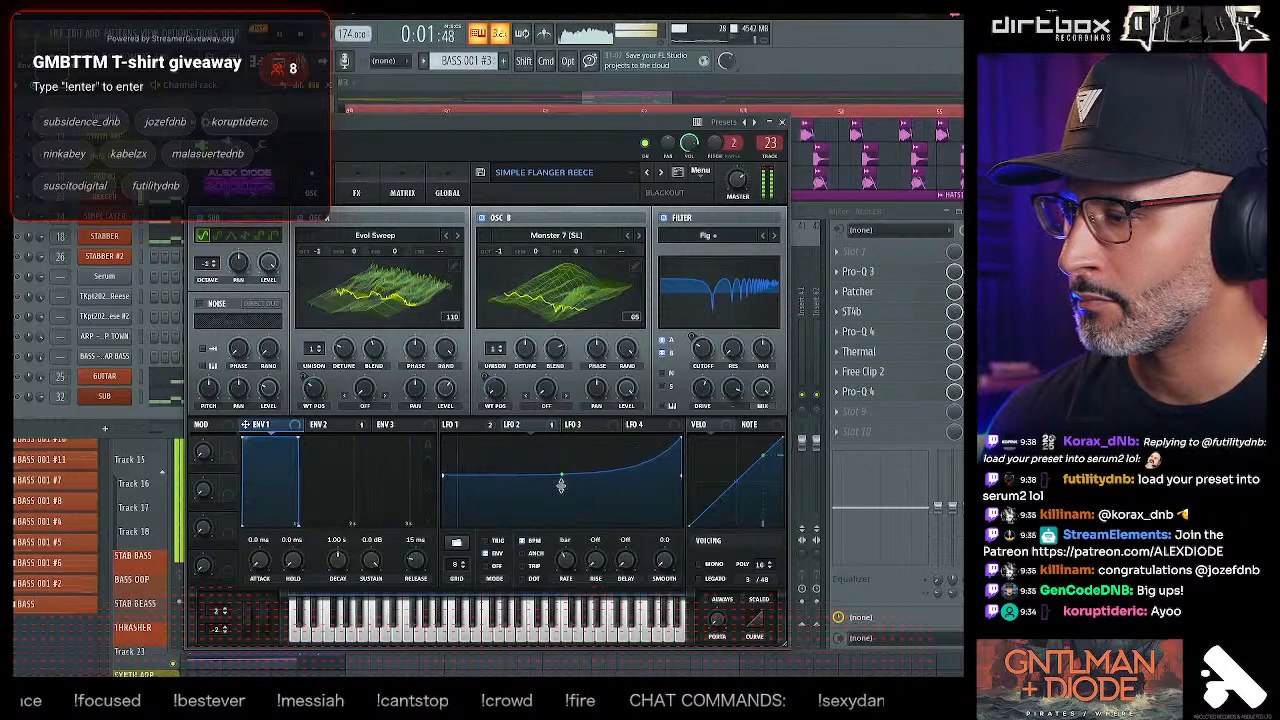
pyautogui.moveTo(444, 484); pyautogui.dragTo(458, 453)
pyautogui.doubleClick(475, 472)
pyautogui.doubleClick(476, 519)
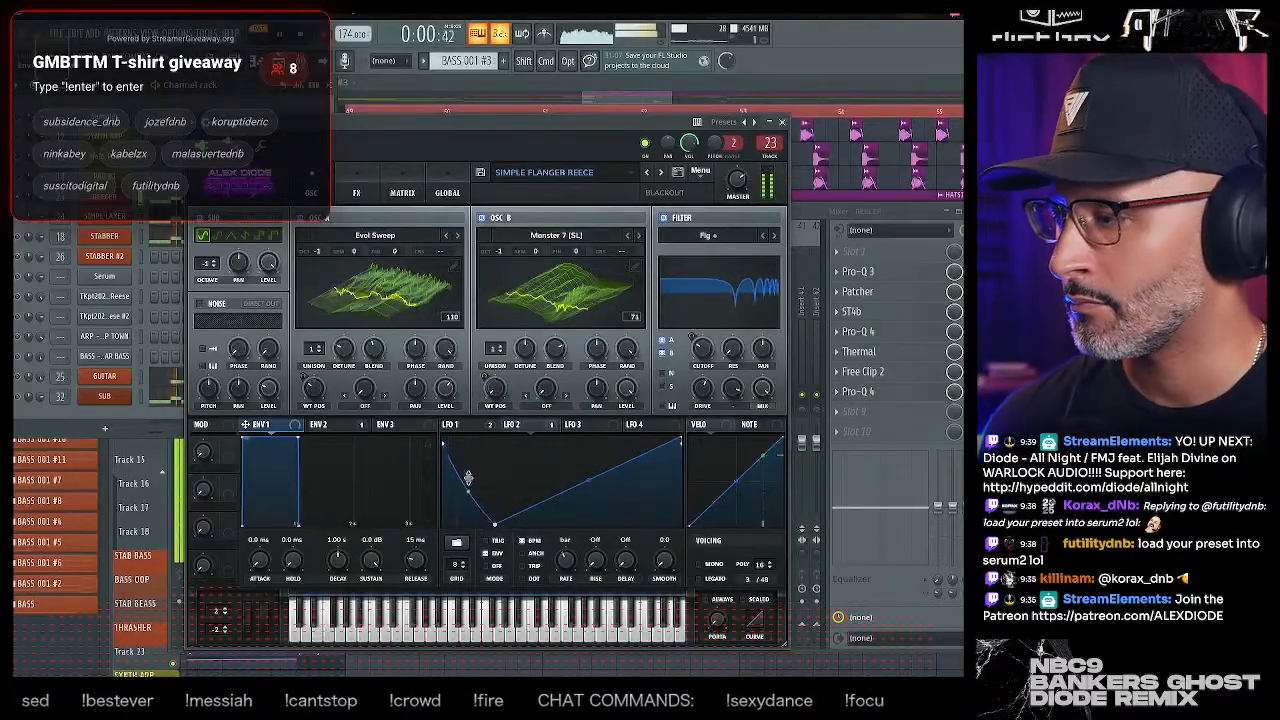
pyautogui.moveTo(488, 522); pyautogui.dragTo(424, 448)
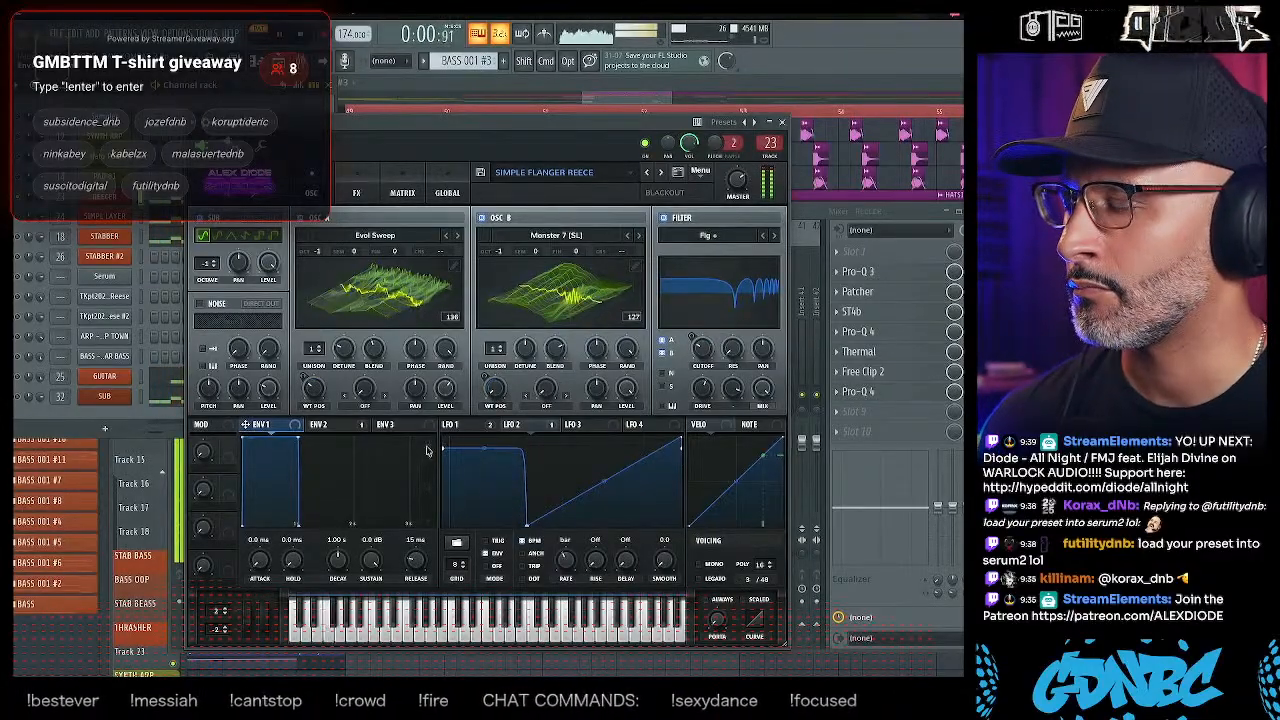
pyautogui.click(456, 426)
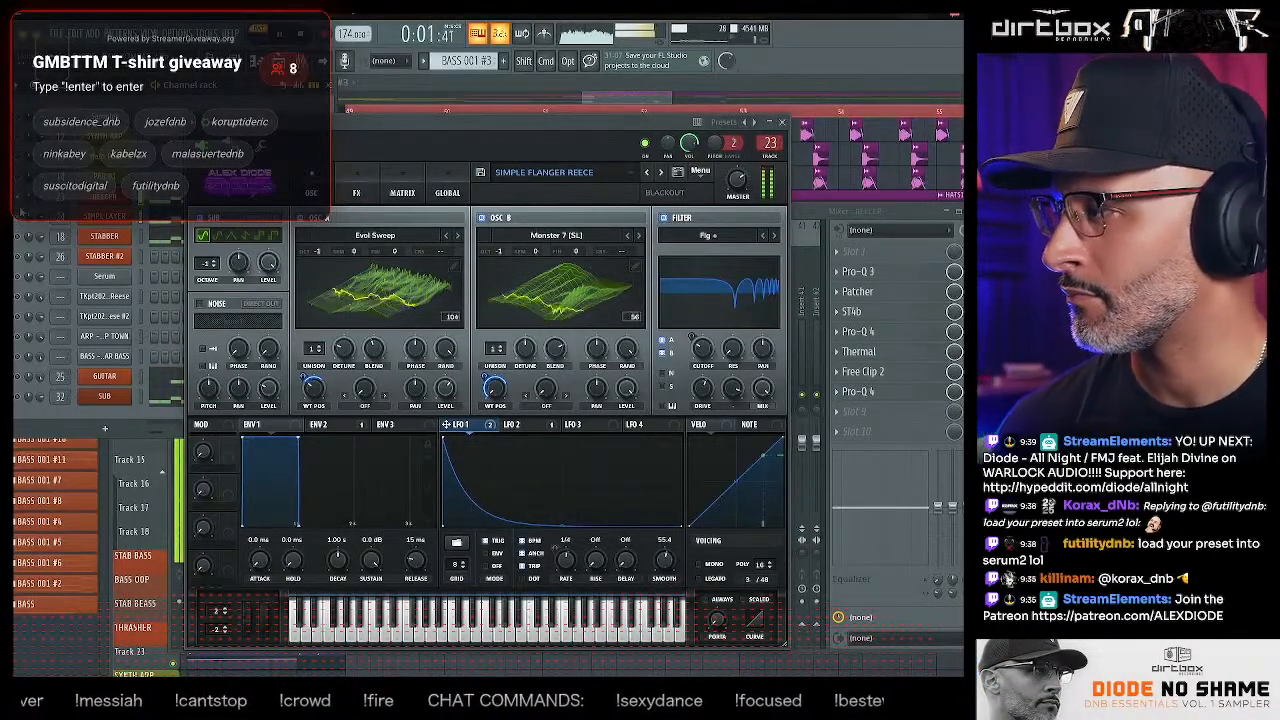
# - Inspect the SIMPL LAYER channel's synth patch, including its ASIM macro, and close it
pyautogui.click(104, 220)
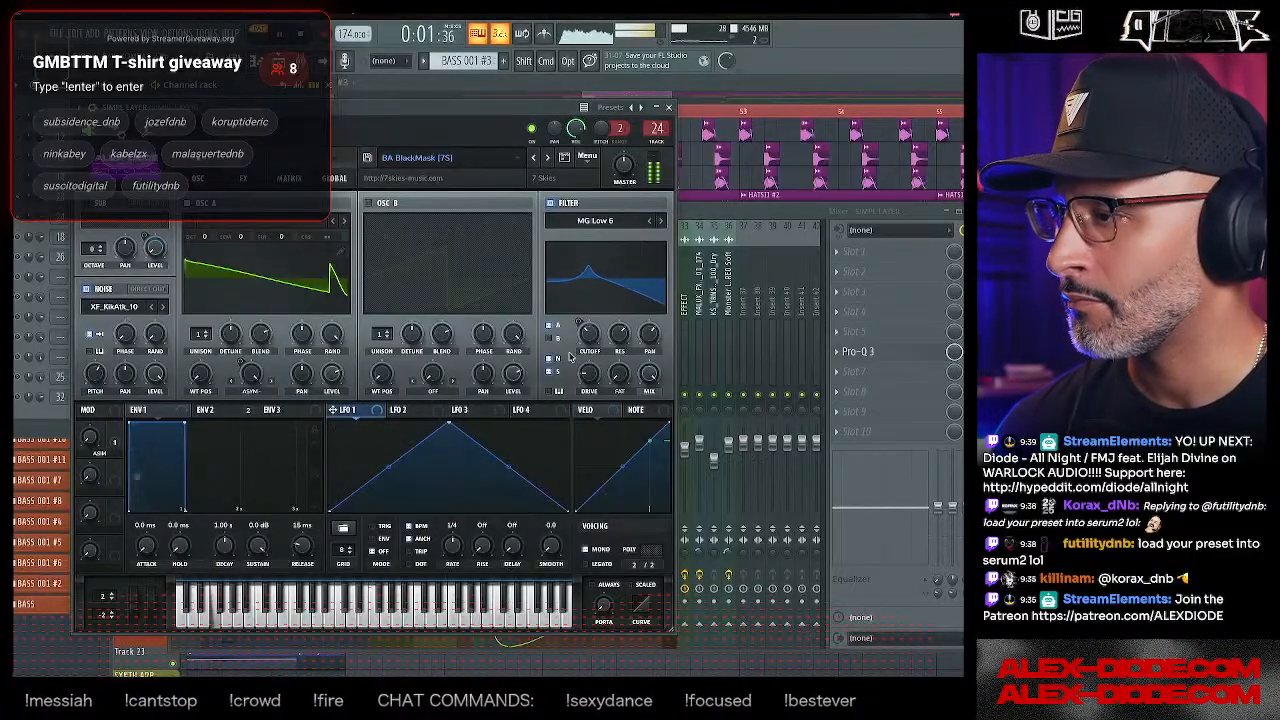
pyautogui.moveTo(600, 357)
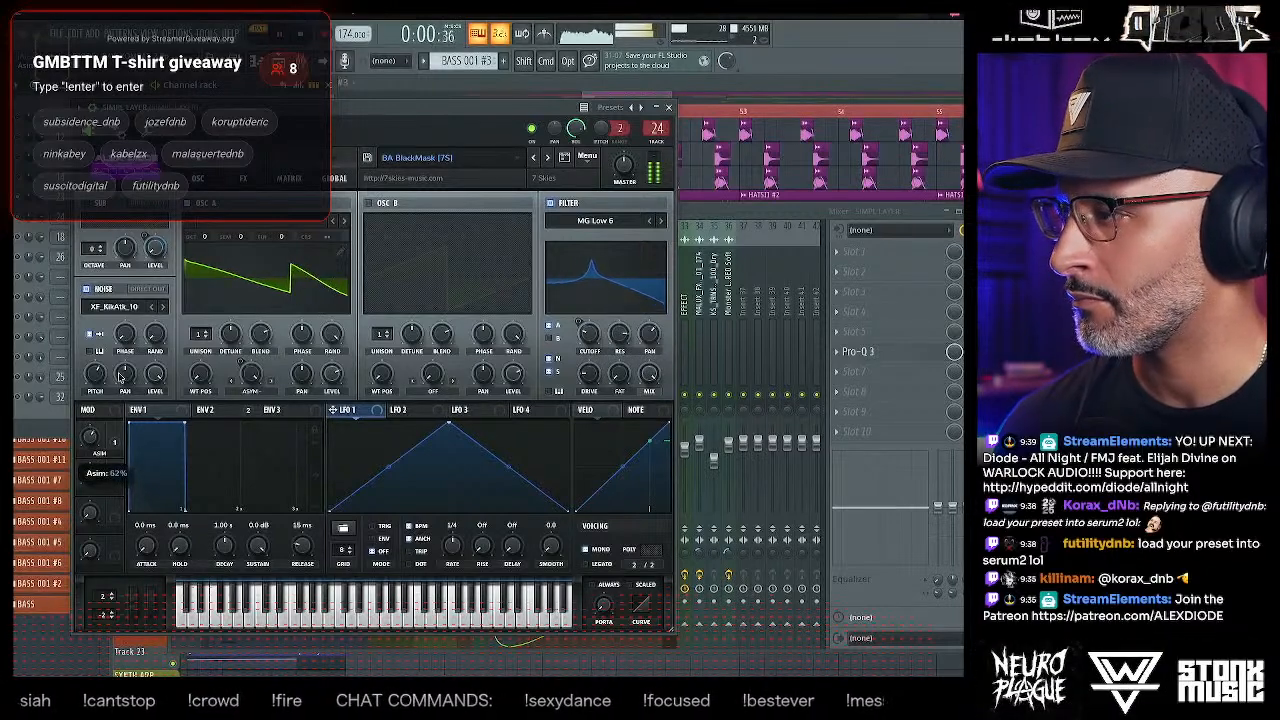
pyautogui.click(668, 107)
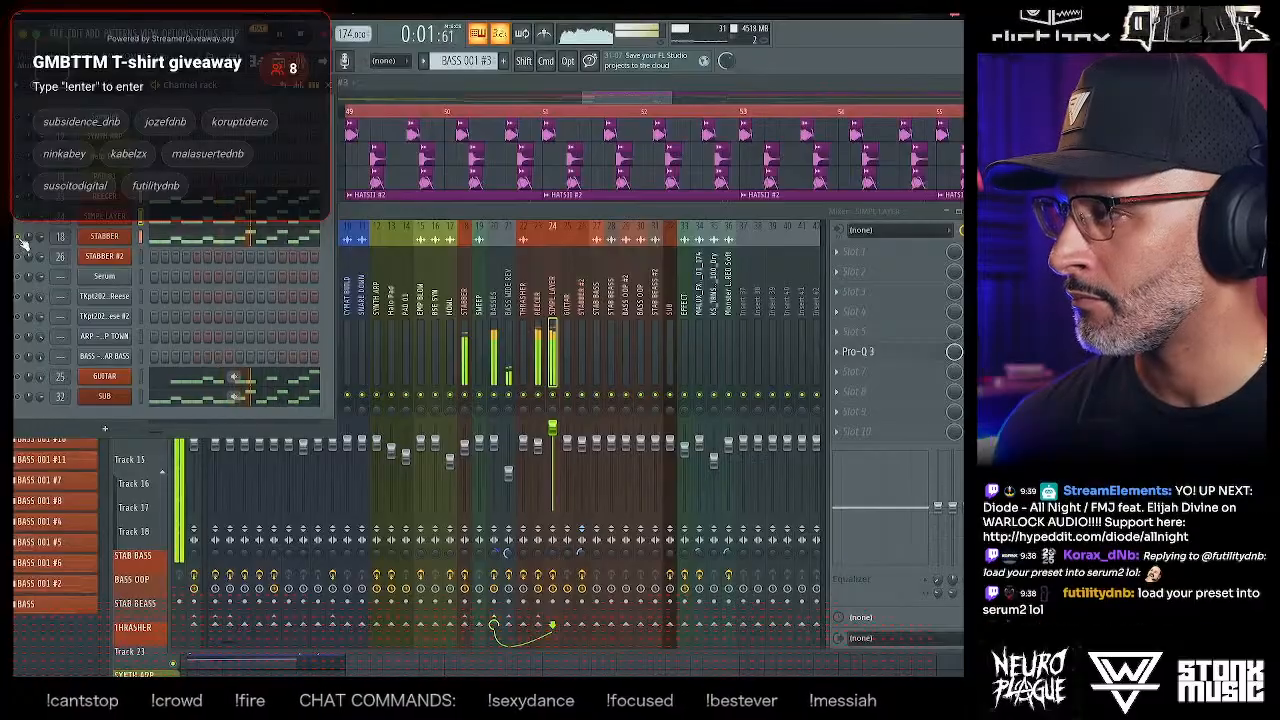
# - Delete the short bass clips in bars 49–50 of the playlist and extend the opening BASS 001 #3 clip across the gap
pyautogui.click(398, 178)
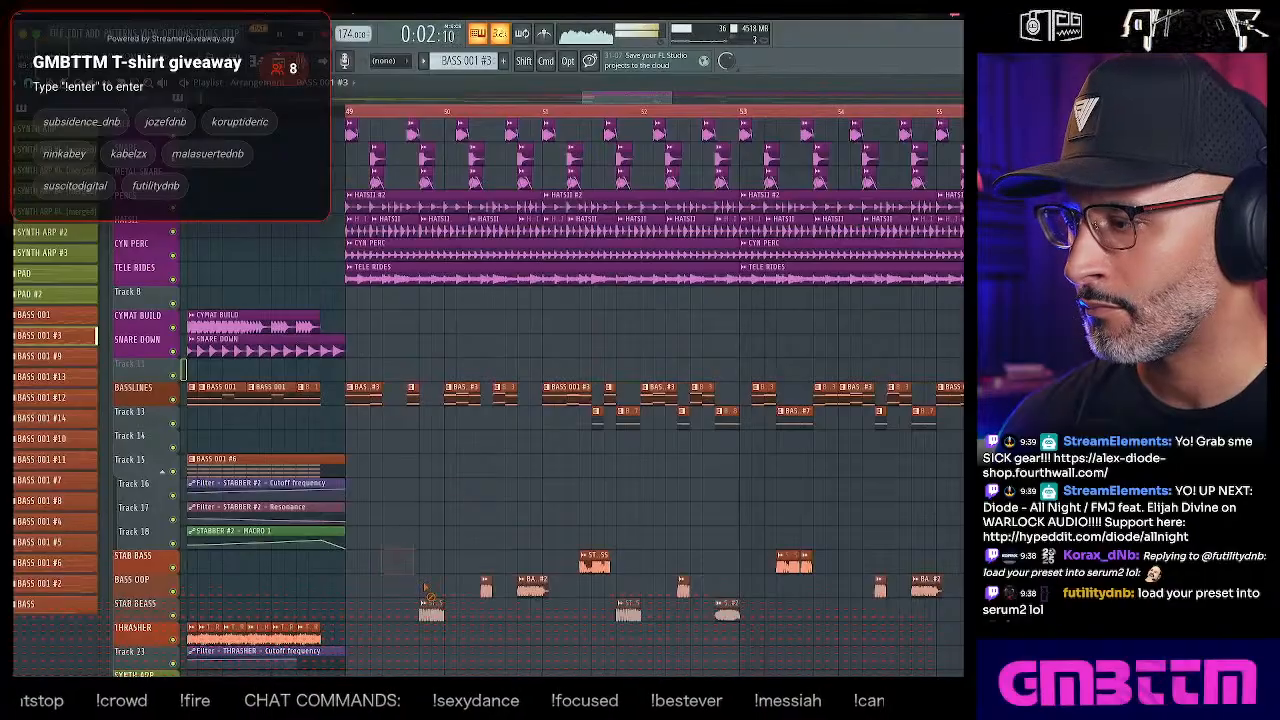
pyautogui.rightClick(411, 392)
pyautogui.rightClick(460, 392)
pyautogui.rightClick(505, 392)
pyautogui.moveTo(386, 388); pyautogui.dragTo(517, 395)
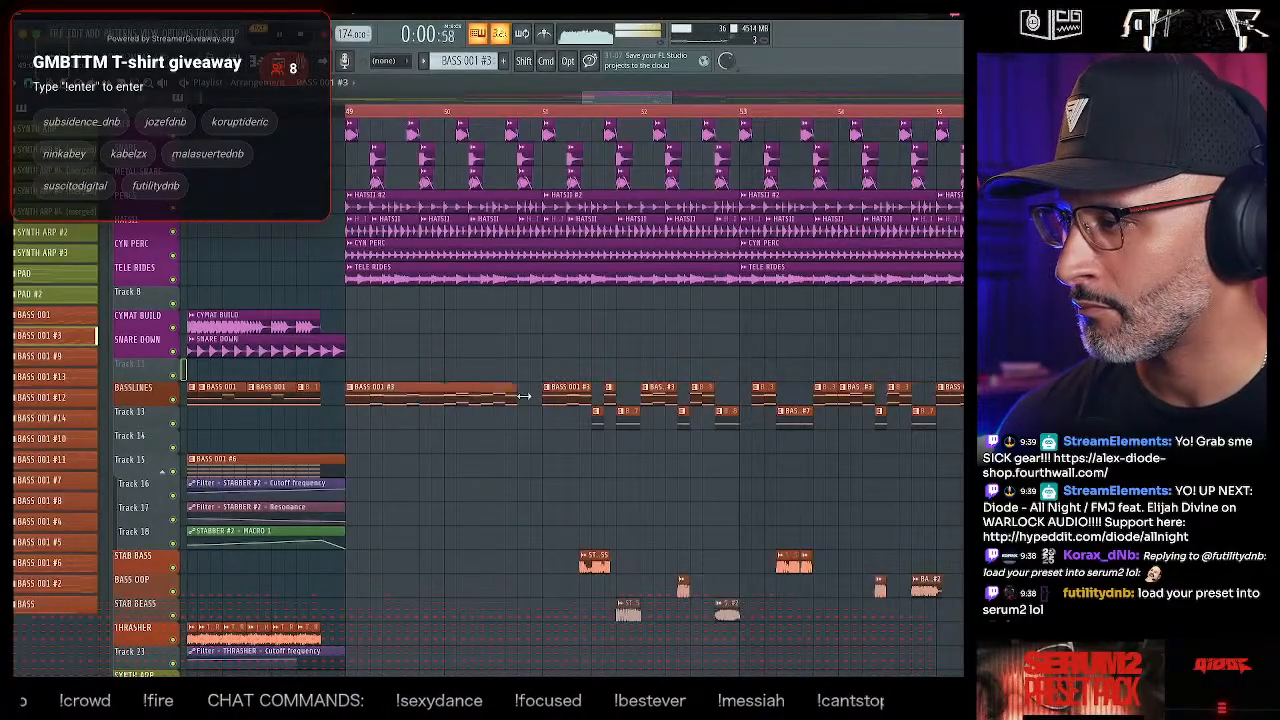
# - Loop playback over bars 49–50 of the playlist and bring up the channel rack
pyautogui.press('space')
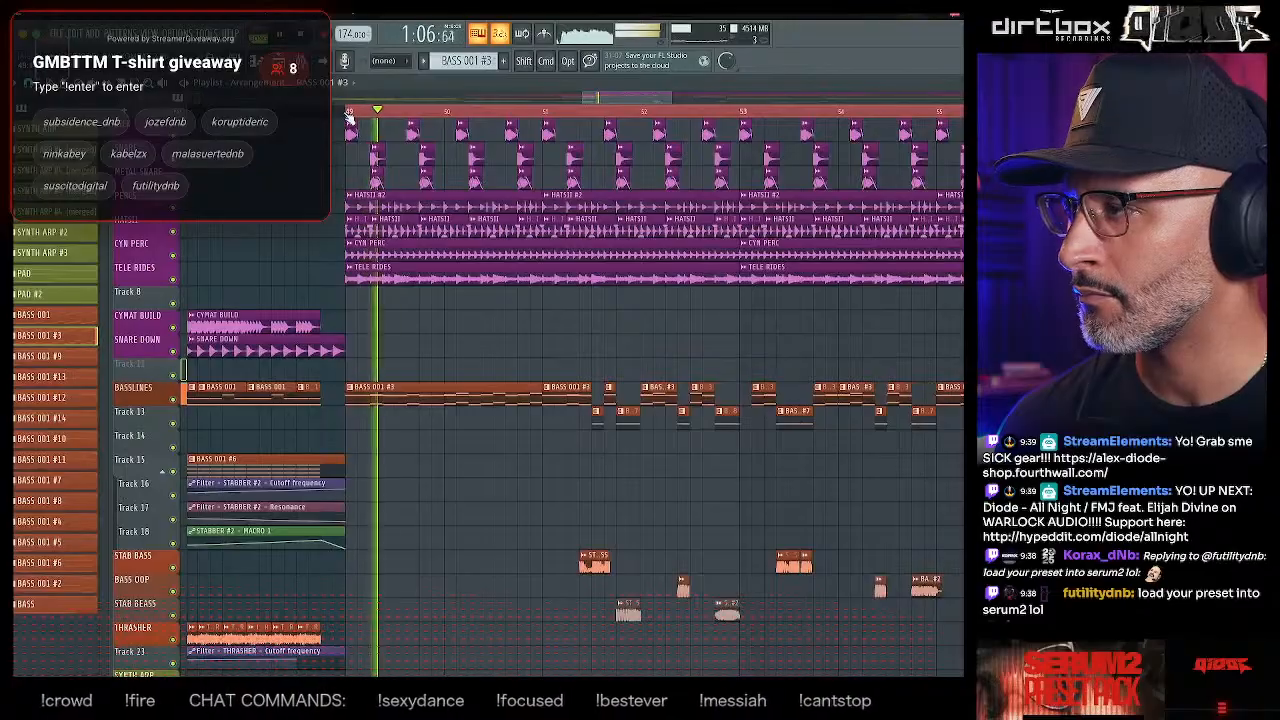
pyautogui.keyDown('ctrl'); pyautogui.moveTo(351, 116); pyautogui.dragTo(542, 120); pyautogui.keyUp('ctrl')
pyautogui.press('F9')
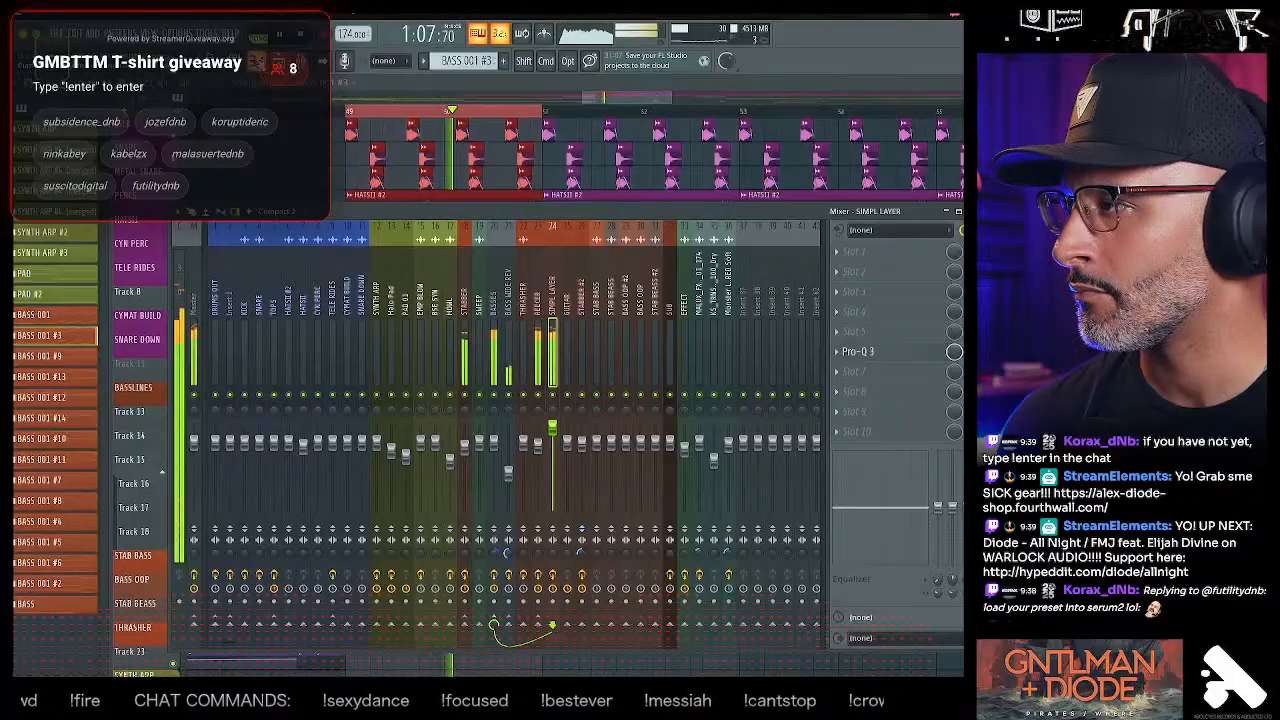
pyautogui.press('F7')
pyautogui.press('F6')
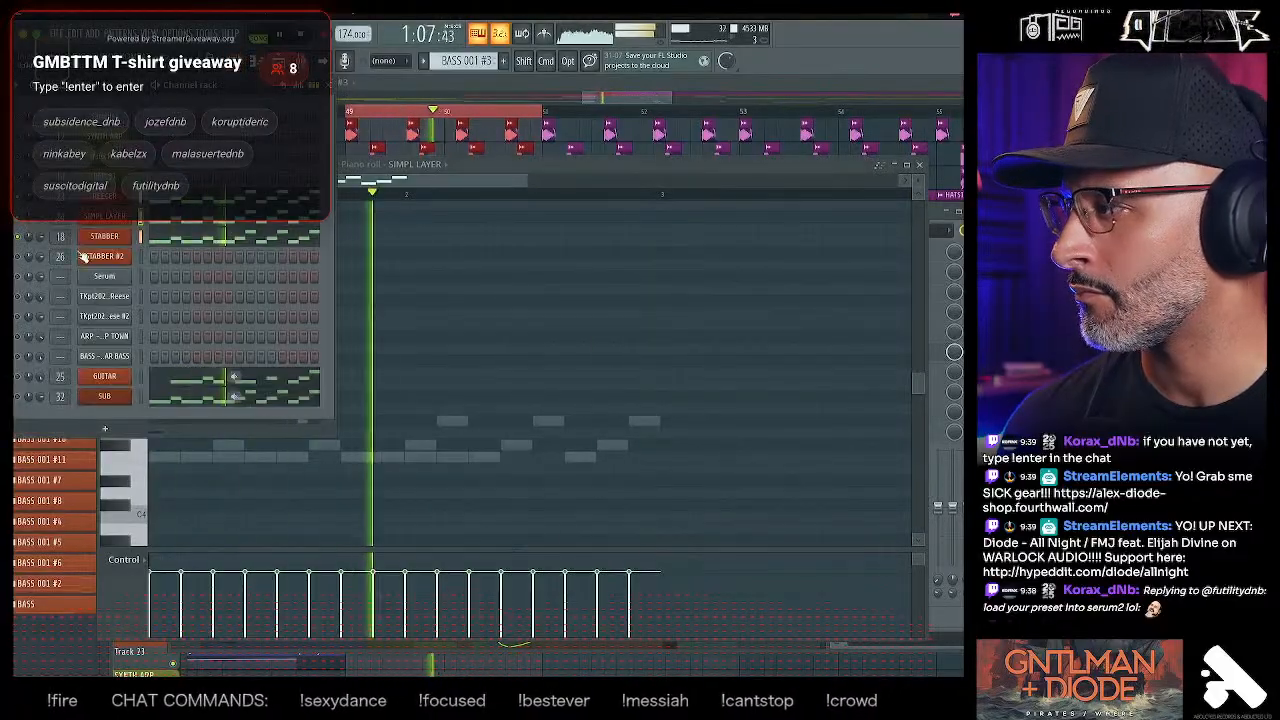
# - Solo the GUITAR channel and open its piano roll
pyautogui.rightClick(18, 378)
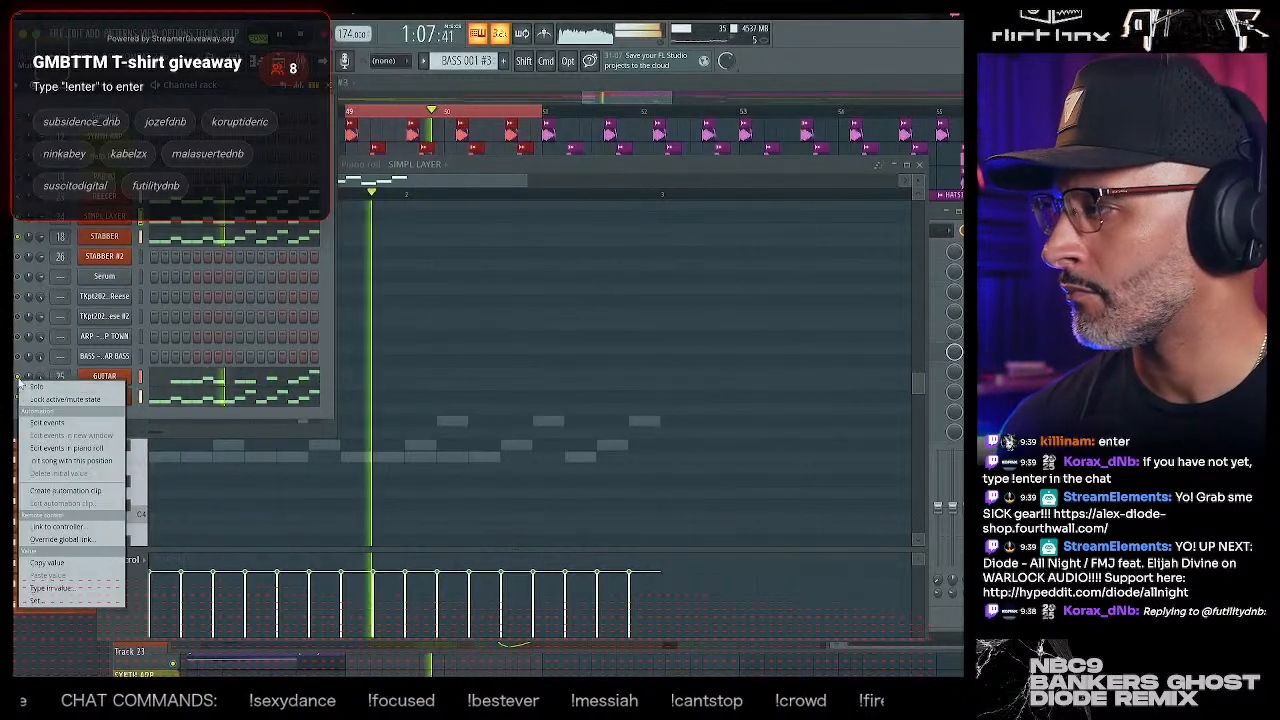
pyautogui.click(34, 388)
pyautogui.click(180, 380)
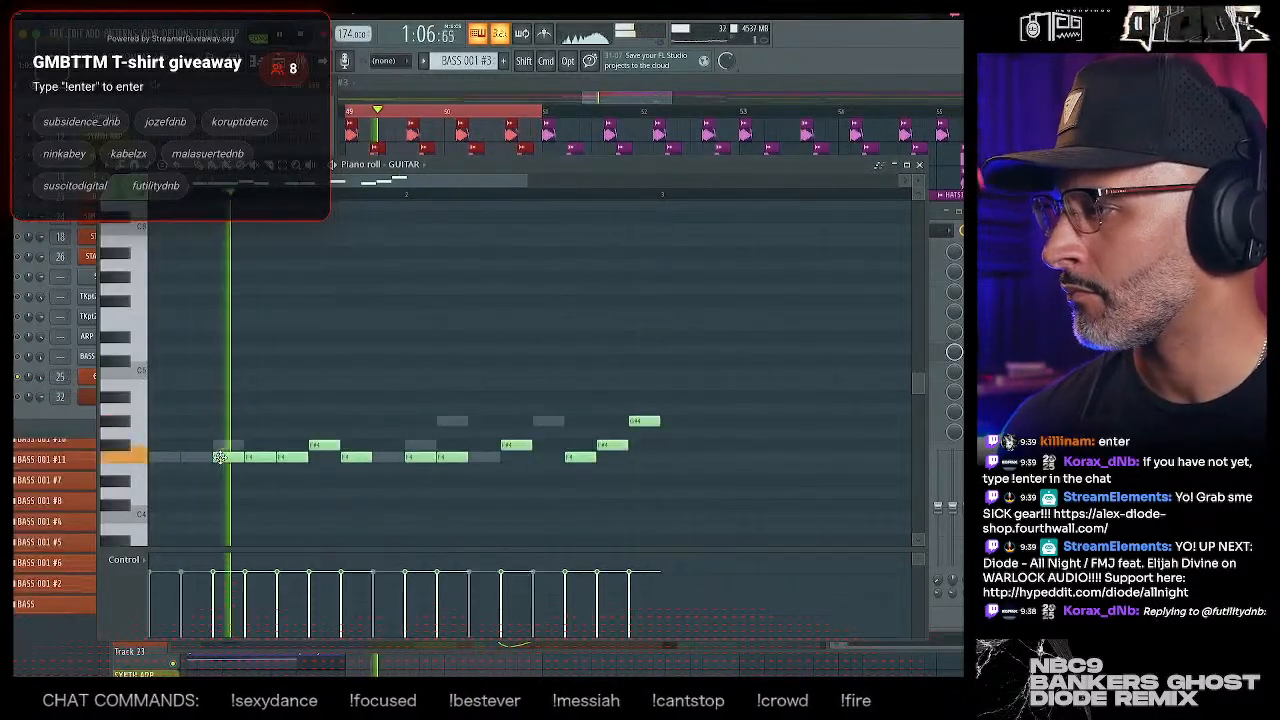
# - Add the missing GUITAR notes and move the mismatched ones so the F4, F#4 and G#4 pattern matches the ghost notes
pyautogui.click(158, 457)
pyautogui.click(190, 457)
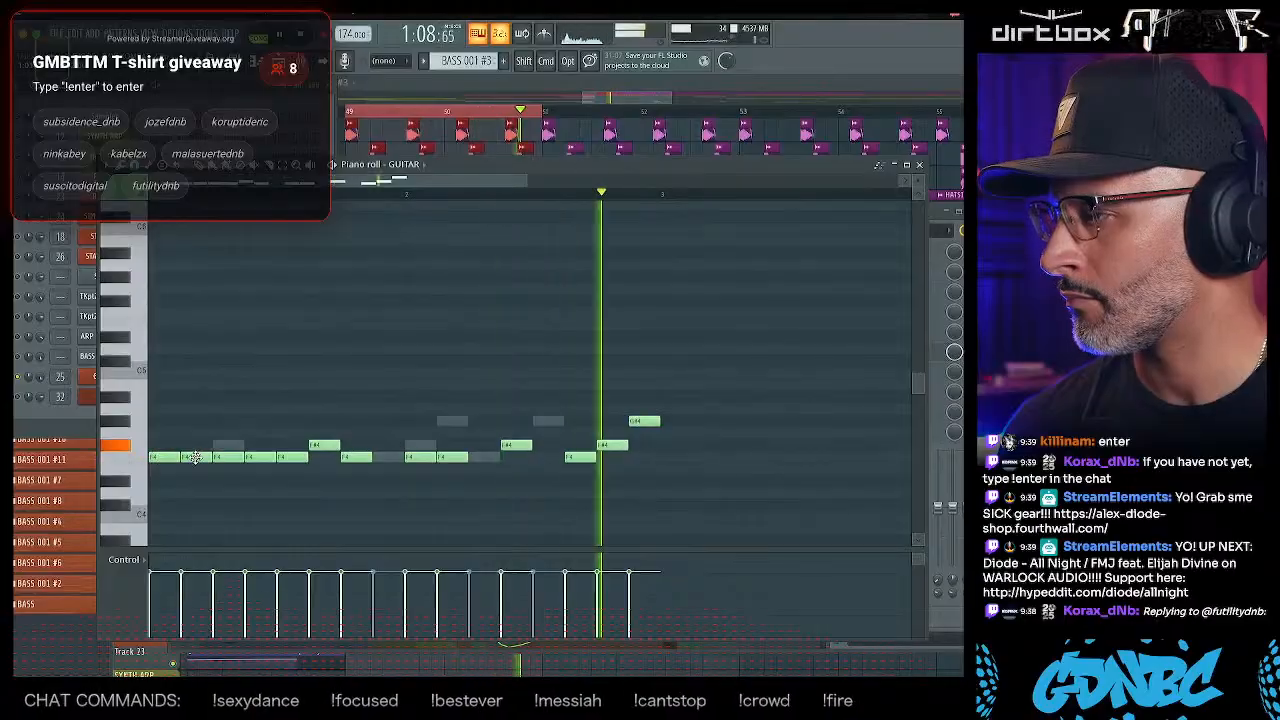
pyautogui.moveTo(222, 457); pyautogui.dragTo(224, 445)
pyautogui.click(380, 459)
pyautogui.moveTo(411, 455); pyautogui.dragTo(448, 420)
pyautogui.click(484, 457)
pyautogui.click(548, 420)
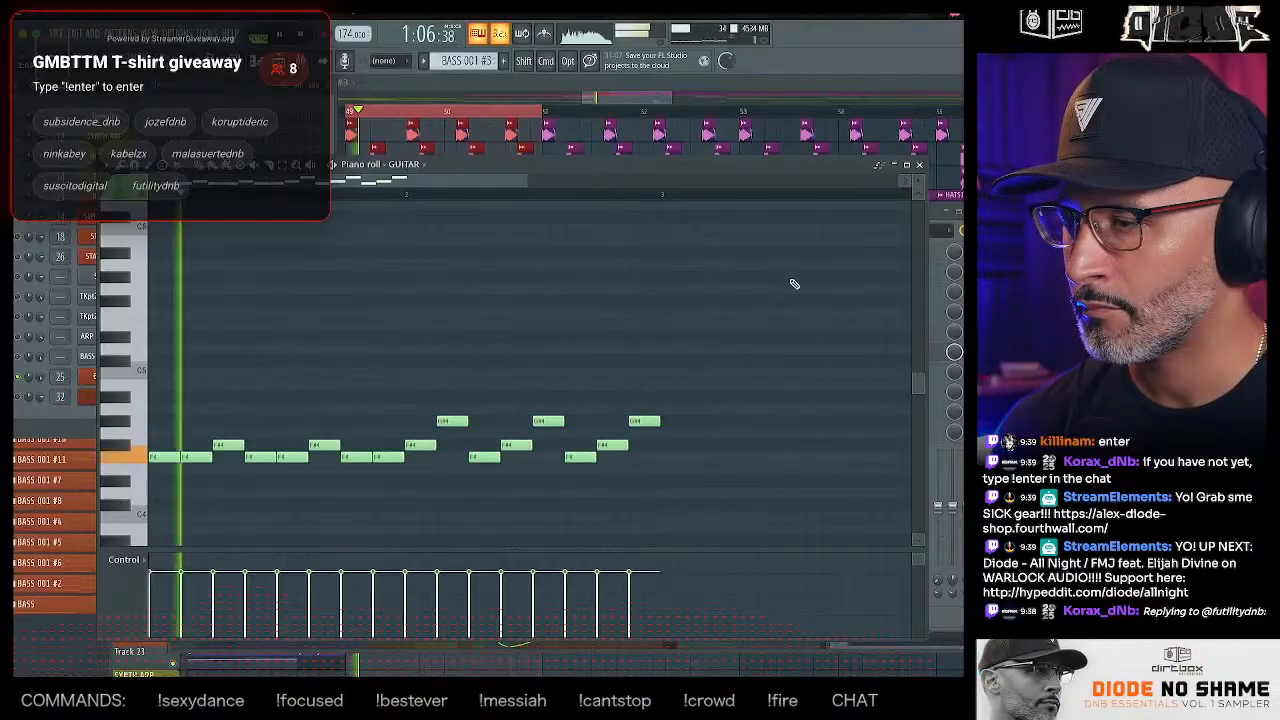
# - Transpose all GUITAR notes down one octave so the line starts on F3, and close the piano roll
pyautogui.click(919, 164)
pyautogui.click(172, 382)
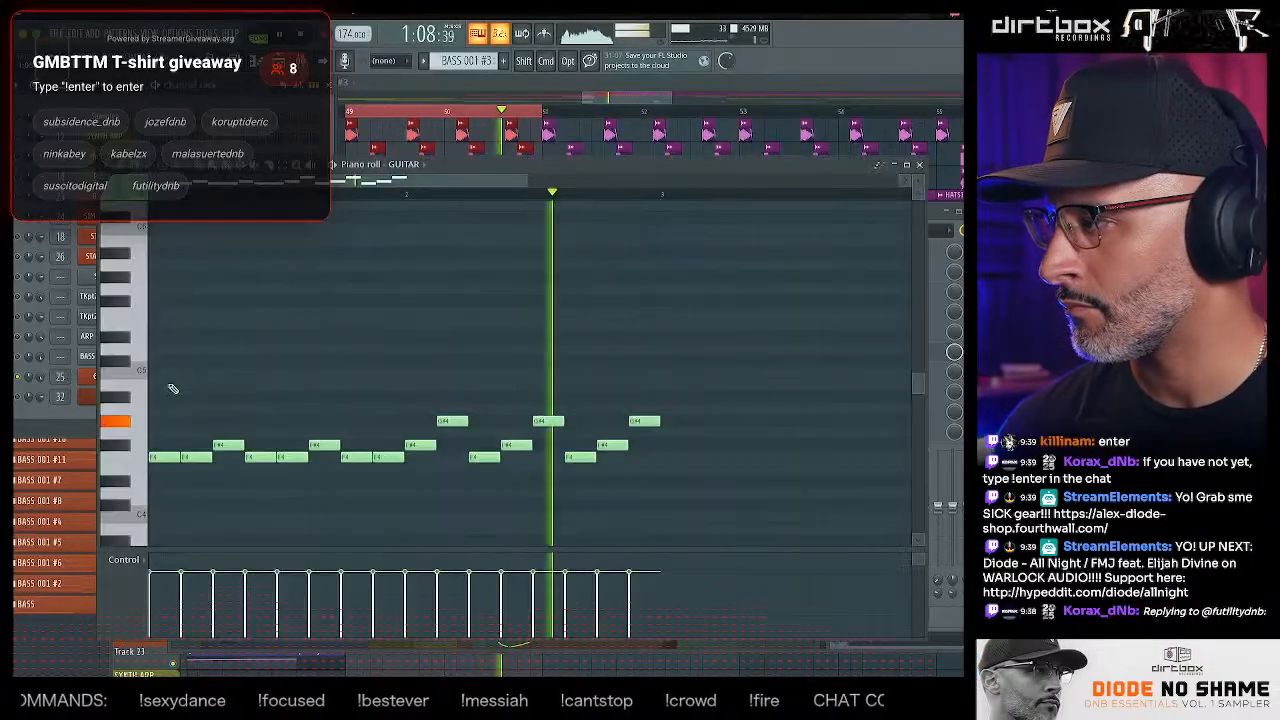
pyautogui.moveTo(679, 355); pyautogui.dragTo(149, 536)
pyautogui.scroll(-1, 167, 447)
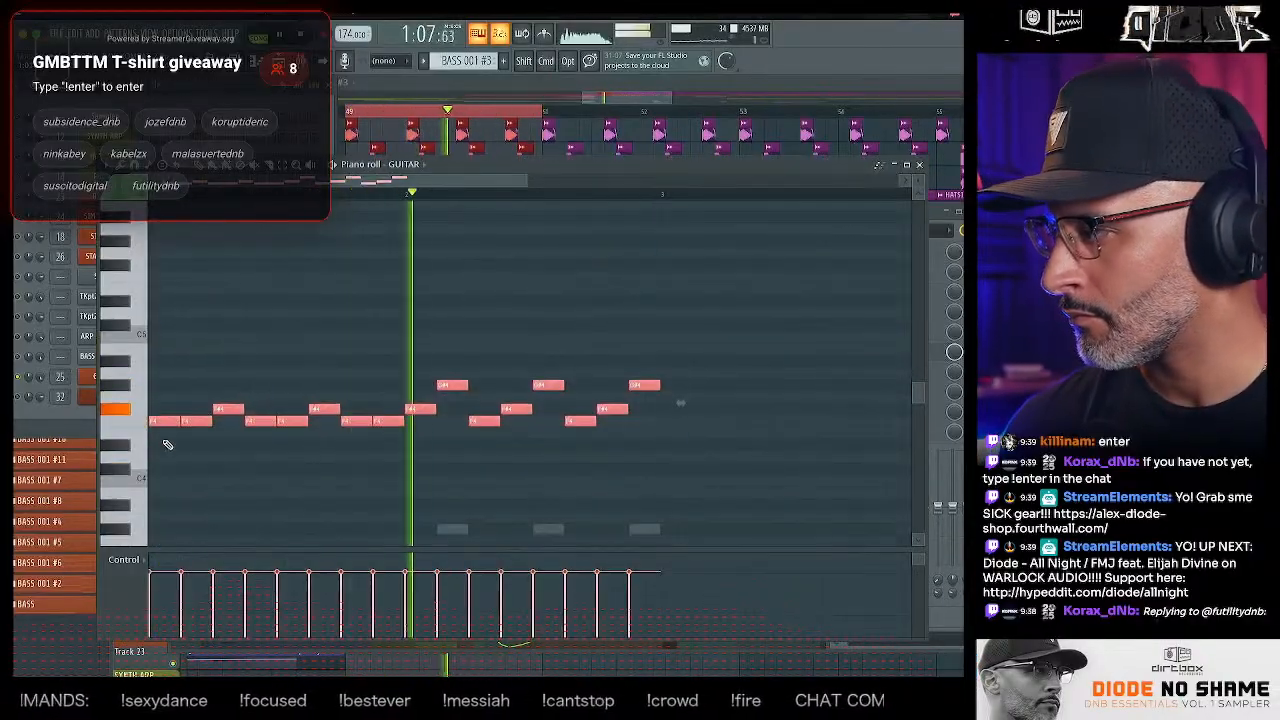
pyautogui.moveTo(162, 424); pyautogui.dragTo(150, 284)
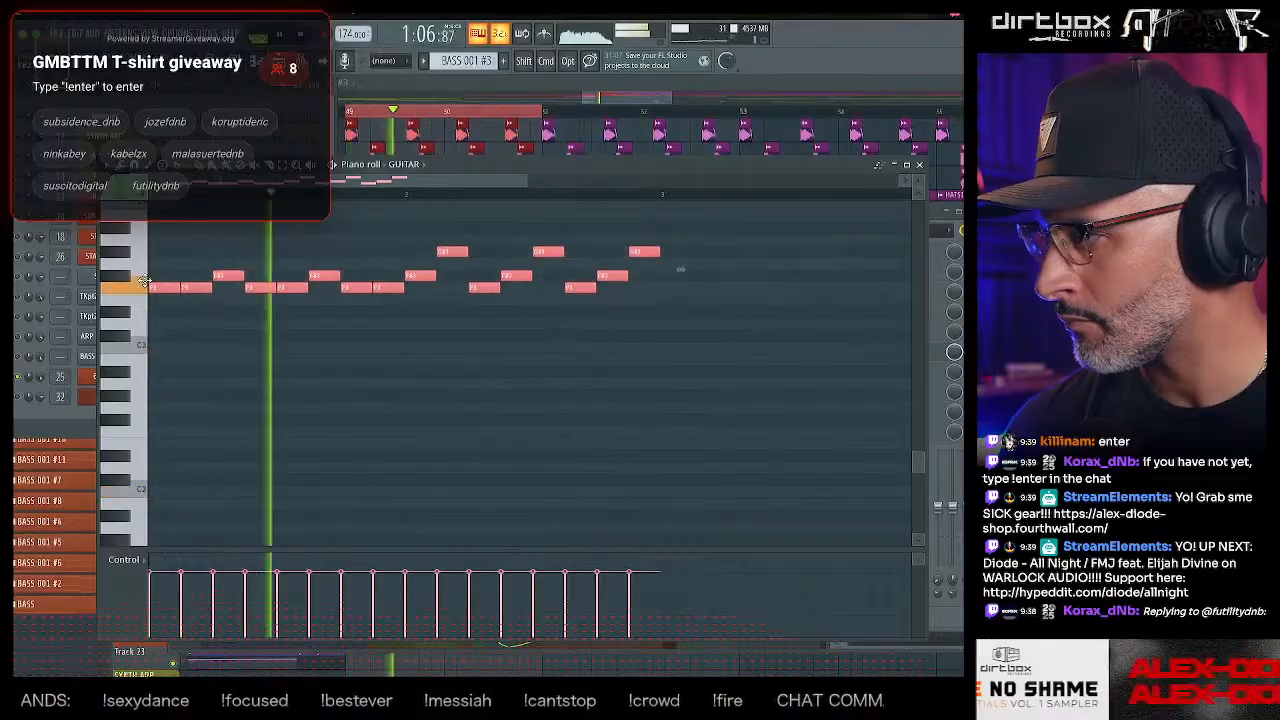
pyautogui.click(920, 165)
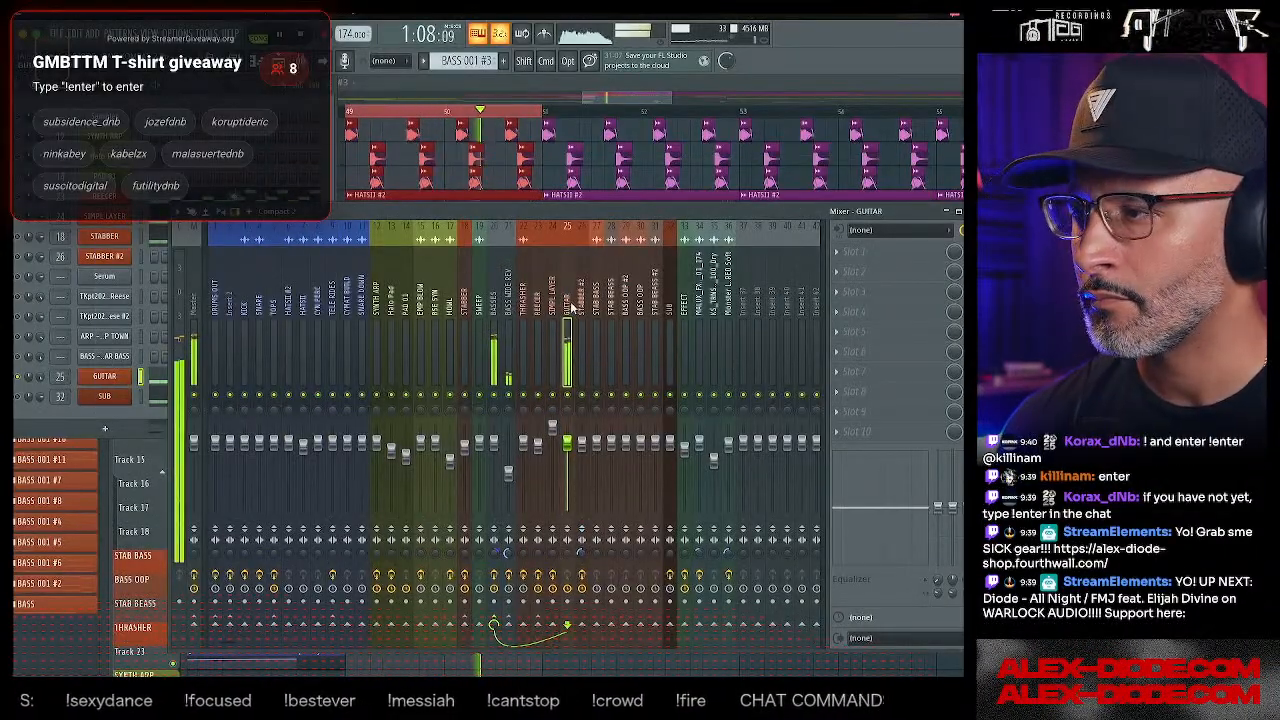
# - Load Rift in the third effect slot of the GUITAR mixer track and choose the MP - Bitter Tides preset
pyautogui.click(845, 311)
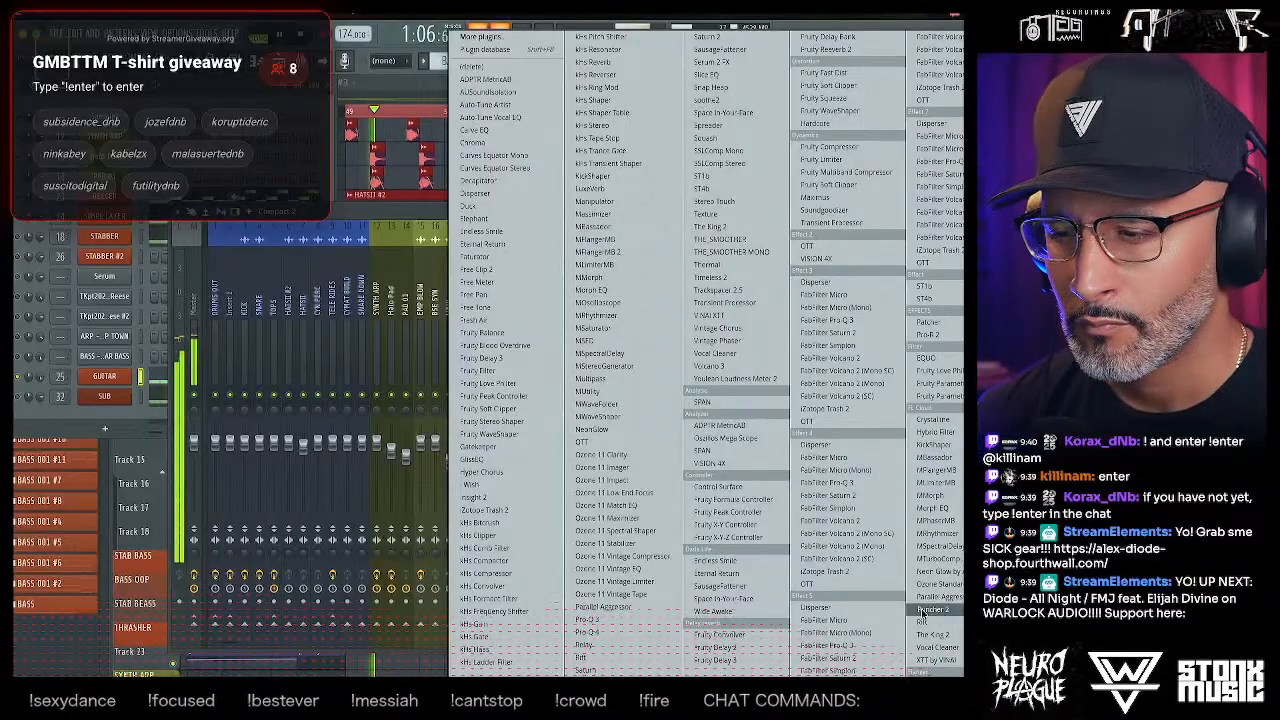
pyautogui.click(922, 621)
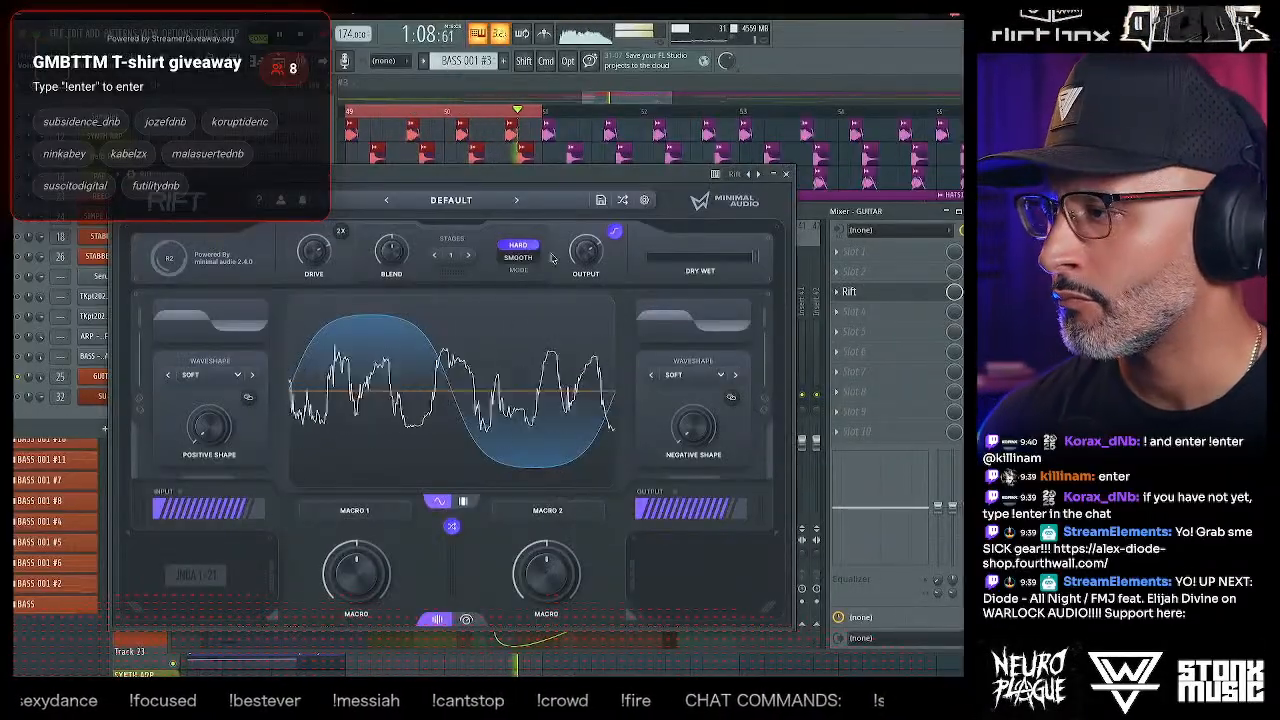
pyautogui.click(518, 202)
pyautogui.click(518, 202)
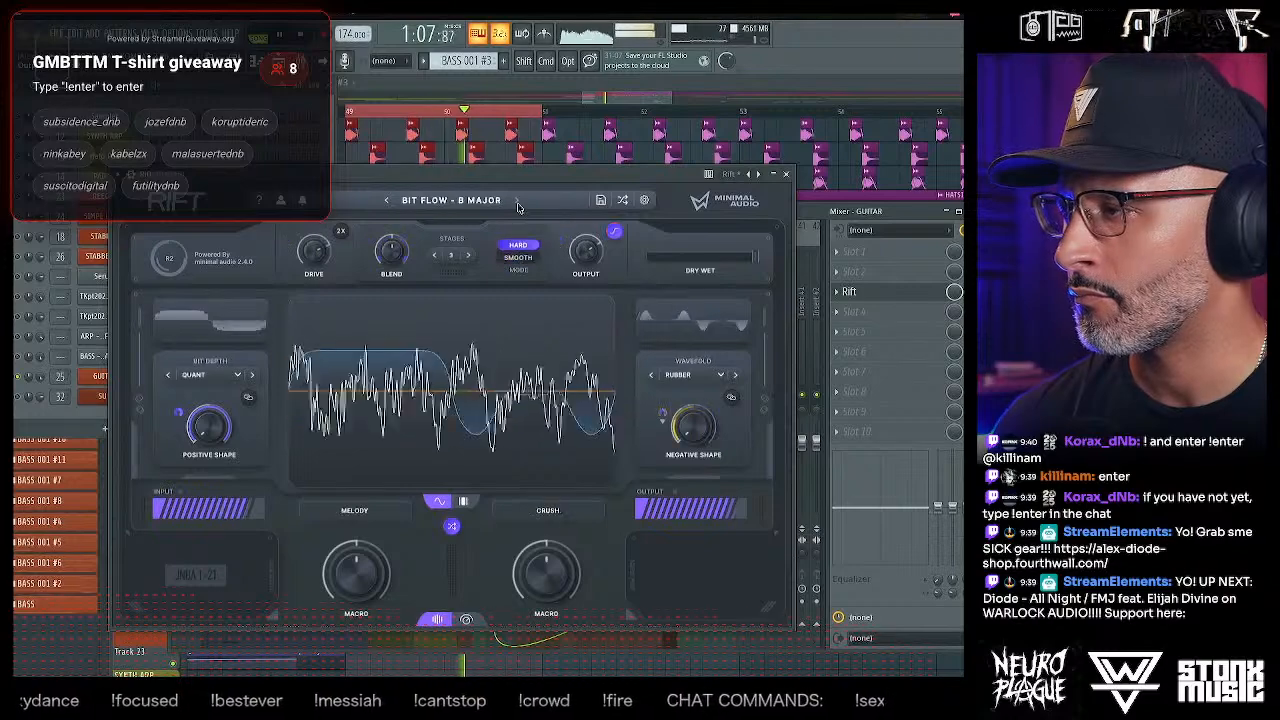
pyautogui.click(518, 202)
pyautogui.click(451, 200)
pyautogui.scroll(-3, 363, 430)
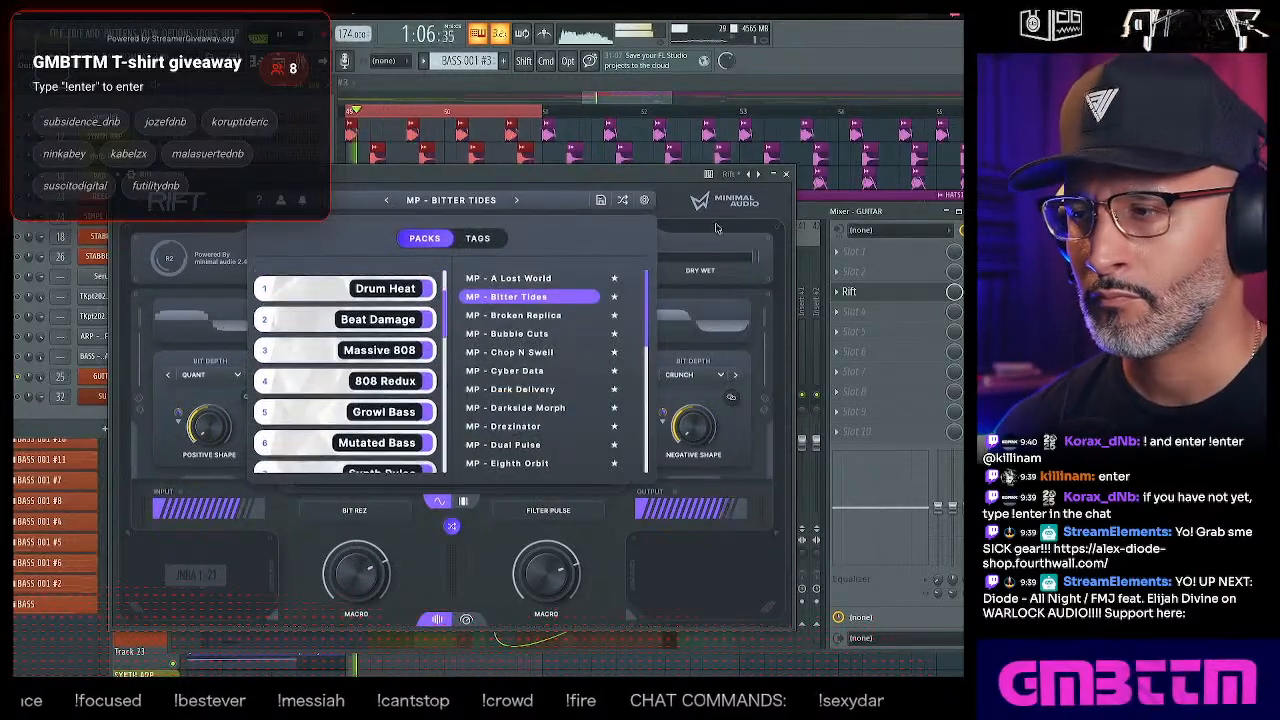
pyautogui.click(787, 174)
# - Add Pro-Q 4 after Rift with a low cut at about 213 Hz and a midrange bell boost of about 6 dB
pyautogui.click(840, 318)
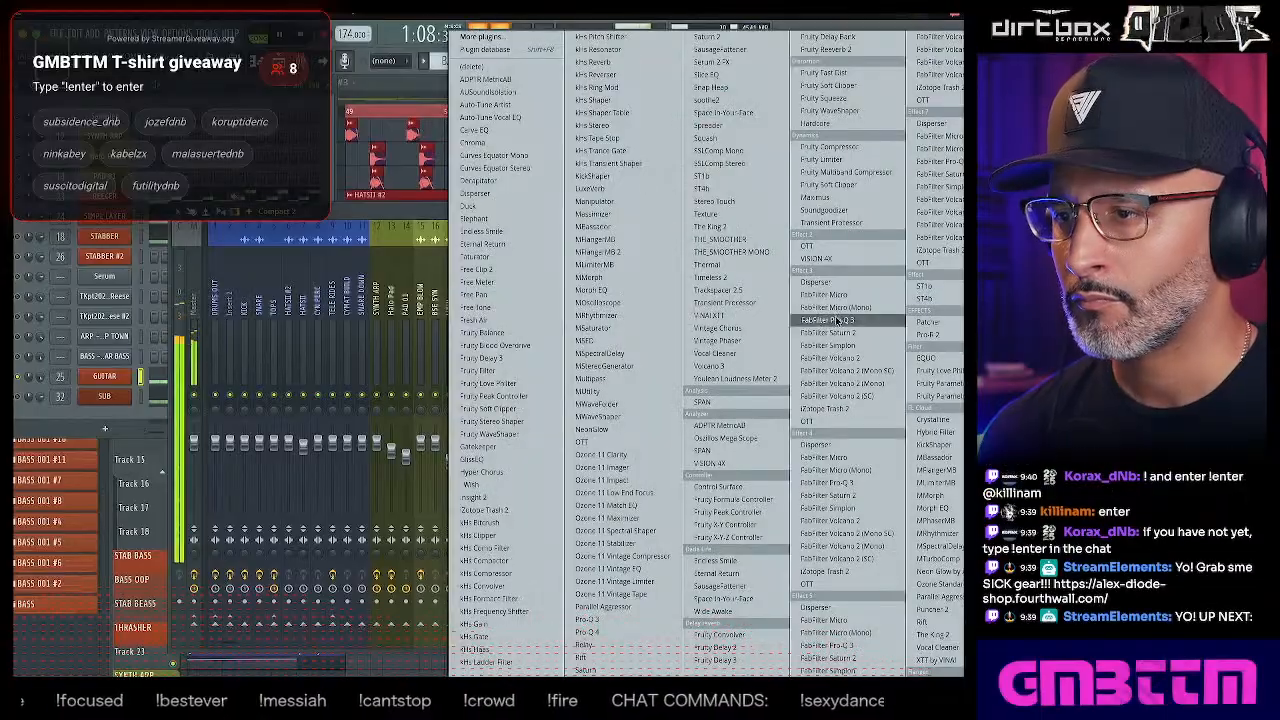
pyautogui.click(587, 632)
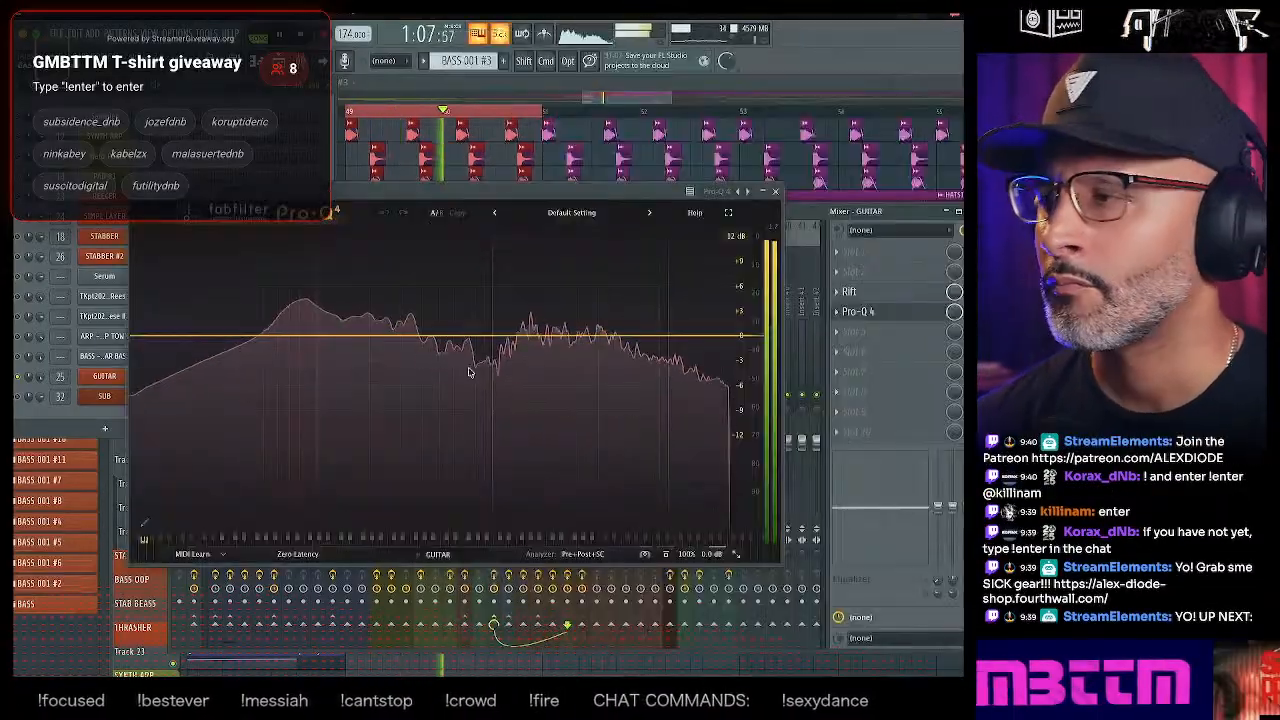
pyautogui.moveTo(166, 338); pyautogui.dragTo(374, 307)
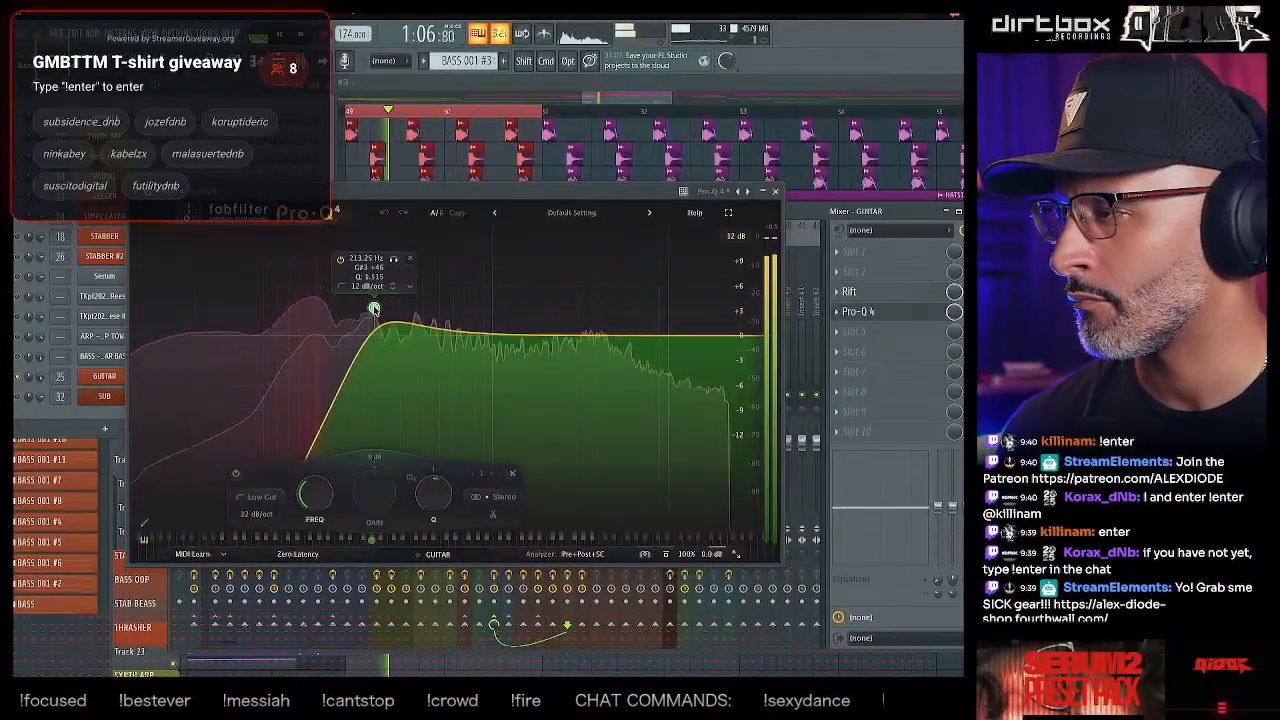
pyautogui.moveTo(469, 334); pyautogui.dragTo(491, 288)
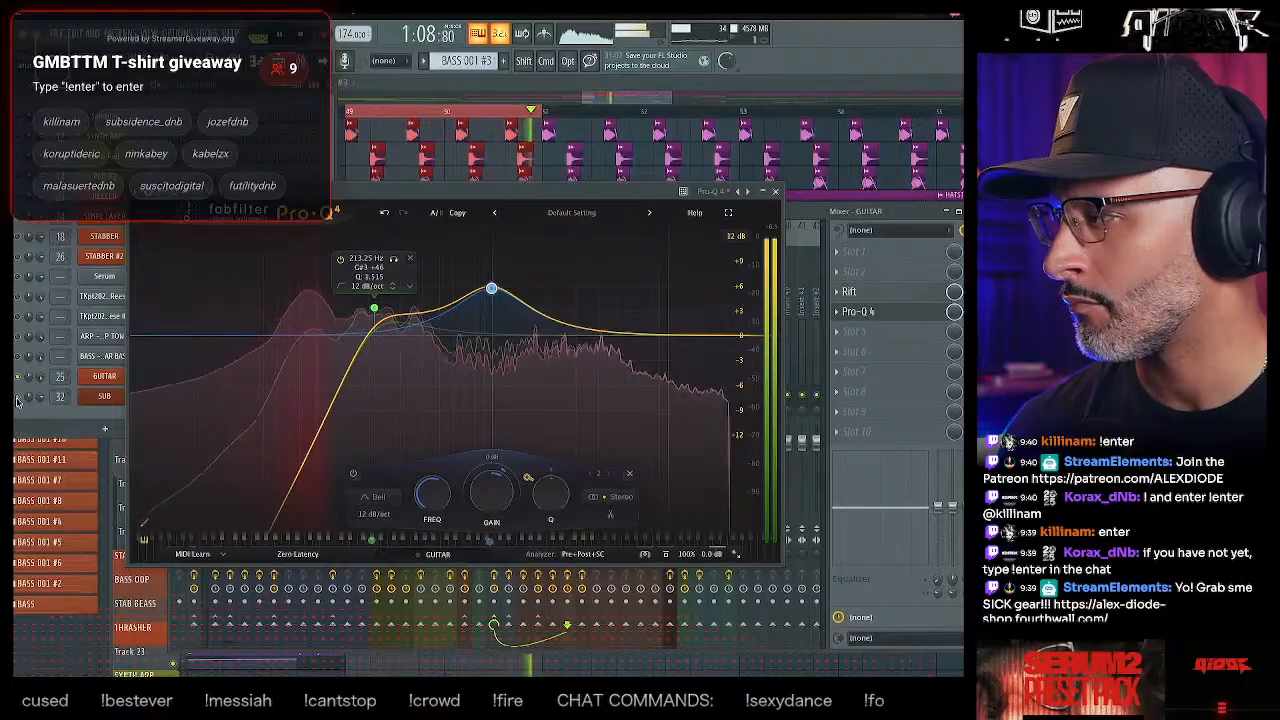
pyautogui.click(779, 190)
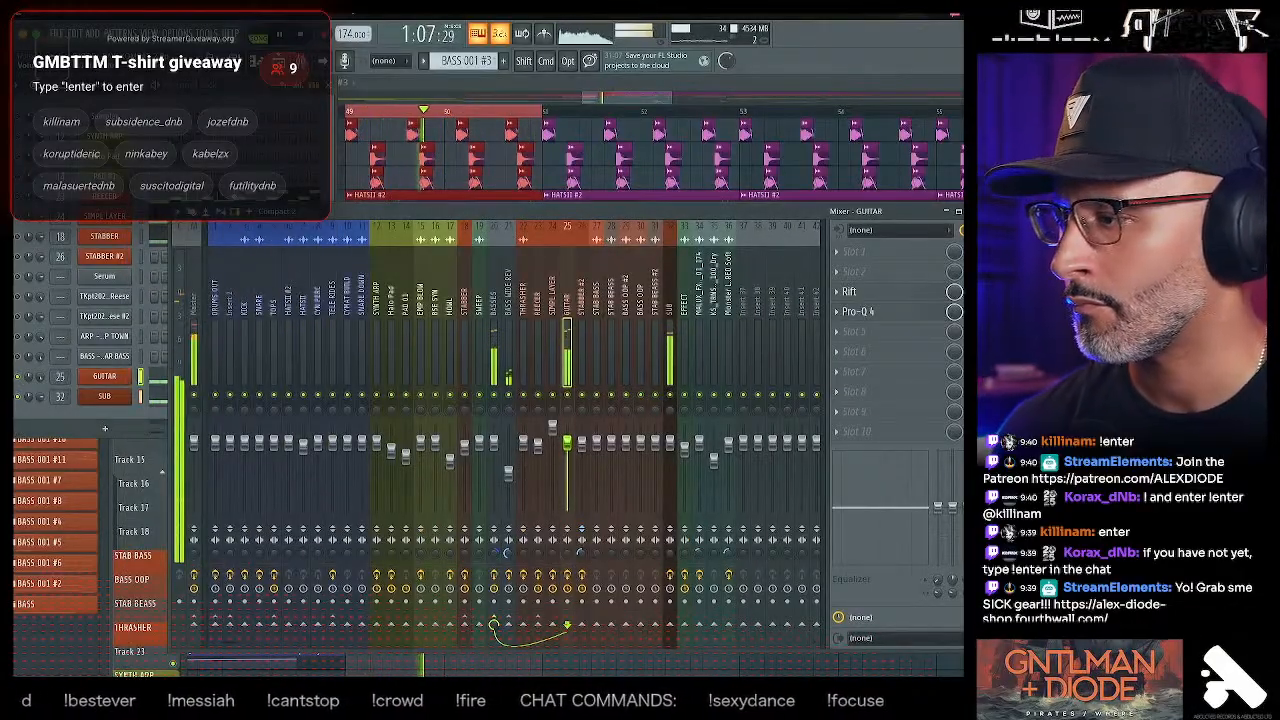
# - Audition the GUITAR channel in solo and release the solo to hear the full bass stack
pyautogui.rightClick(17, 379)
pyautogui.click(35, 388)
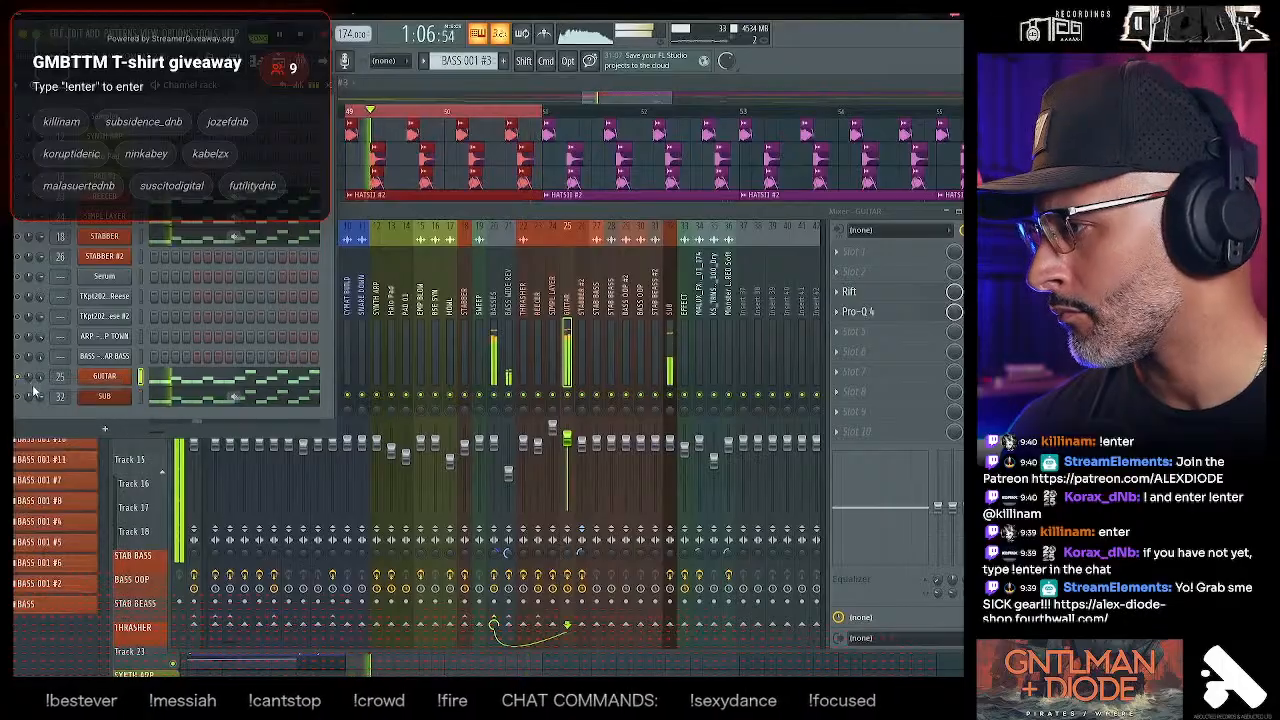
pyautogui.rightClick(18, 378)
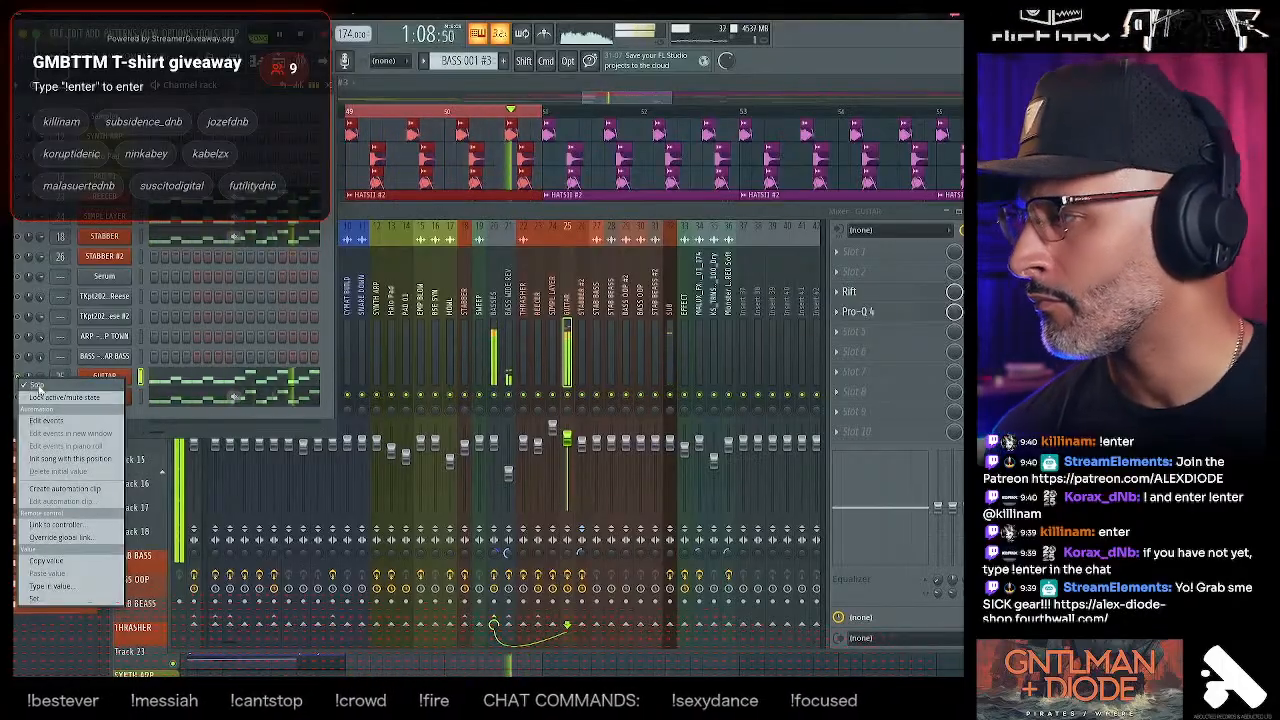
pyautogui.click(37, 386)
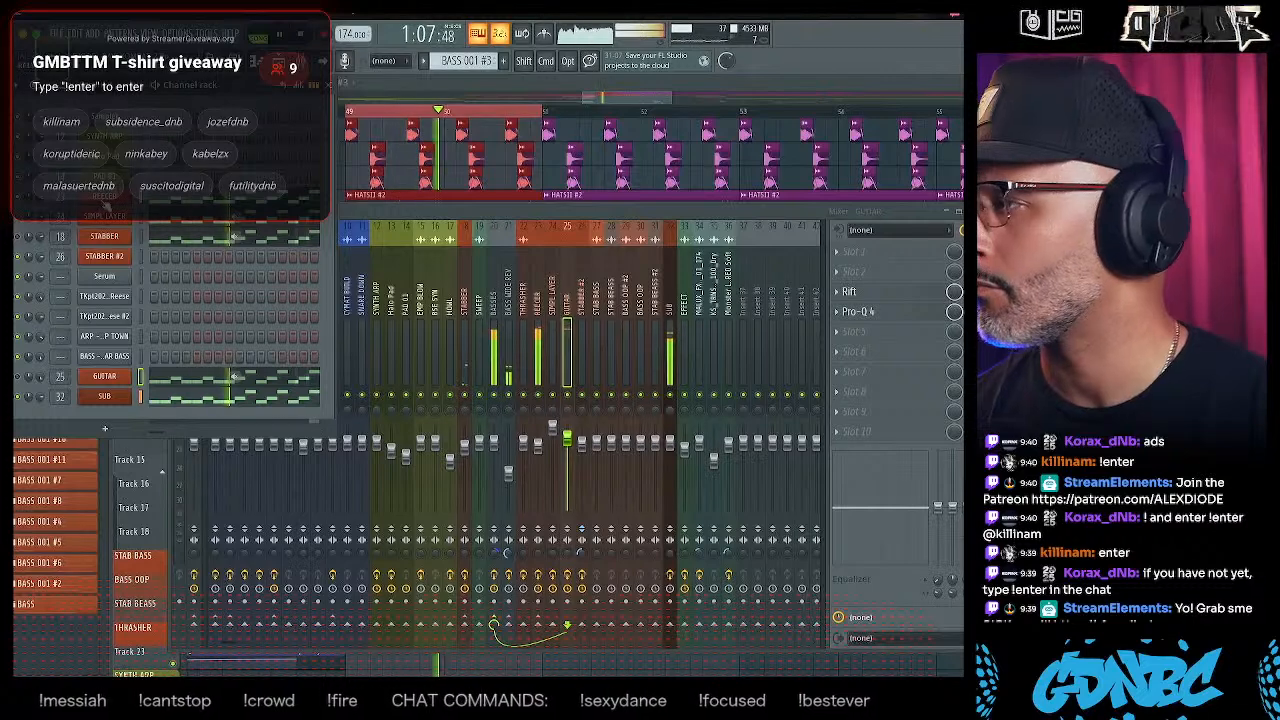
# - Open the reese channel's Simple Flanger Reece patch and bend LFO 1 into an outward-bulging, slowly falling curve
pyautogui.click(104, 196)
pyautogui.moveTo(560, 530); pyautogui.dragTo(555, 482)
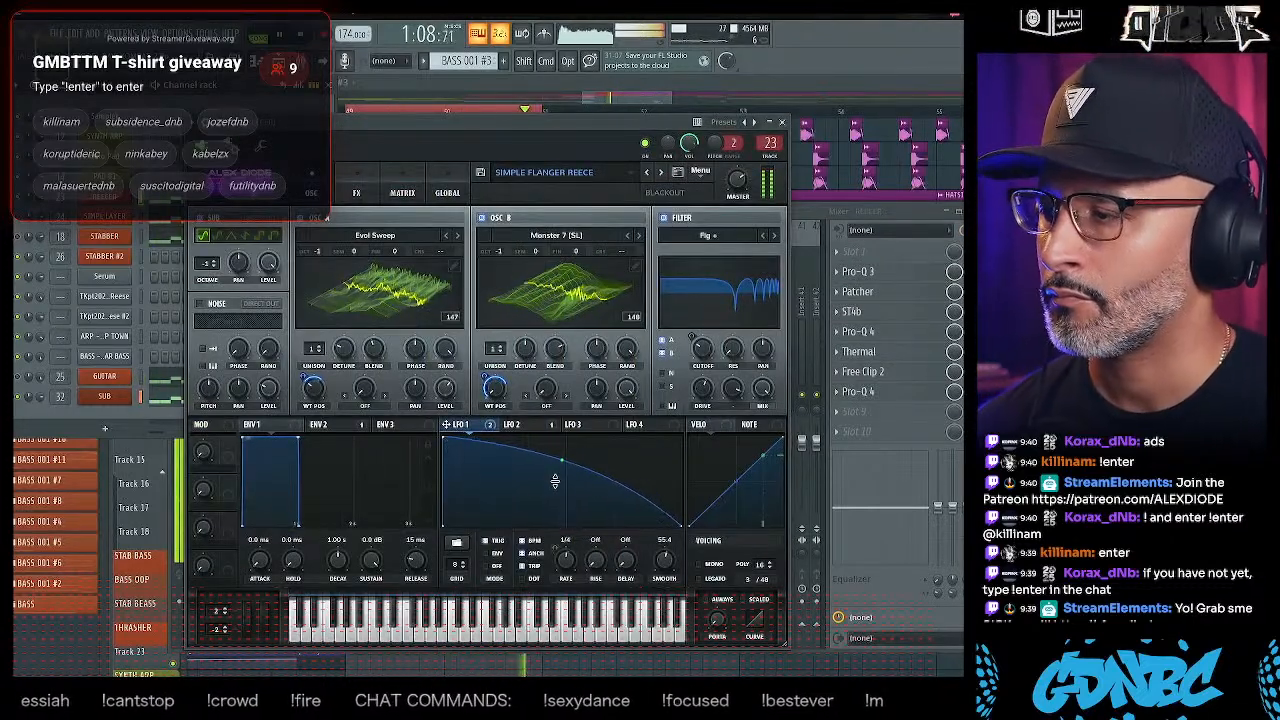
# - Reshape LFO 1 of the reese patch into a steep curved decay that falls to zero early in its cycle
pyautogui.rightClick(457, 457)
pyautogui.click(457, 458)
pyautogui.doubleClick(478, 458)
pyautogui.moveTo(481, 462); pyautogui.dragTo(483, 510)
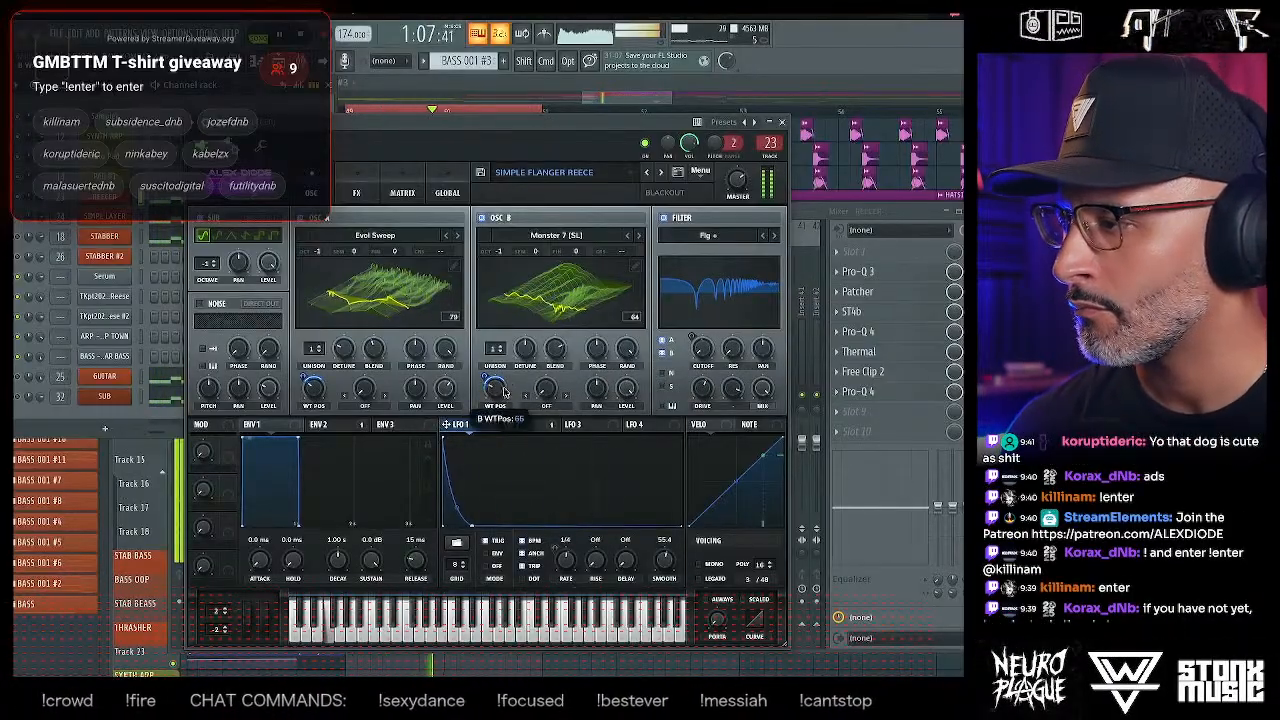
# - Add a Filter effect after the compressor in the reese patch, set it to MG Low 12, and modulate its cutoff with LFO 4
pyautogui.click(352, 192)
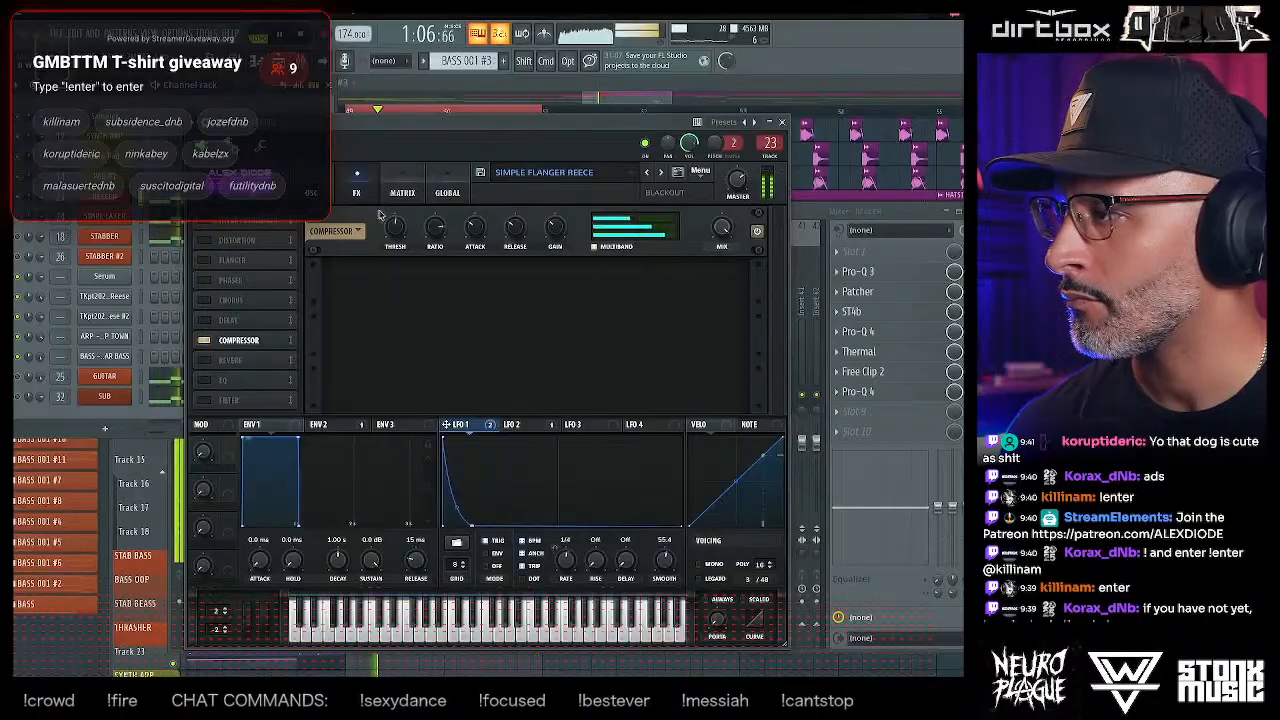
pyautogui.click(584, 425)
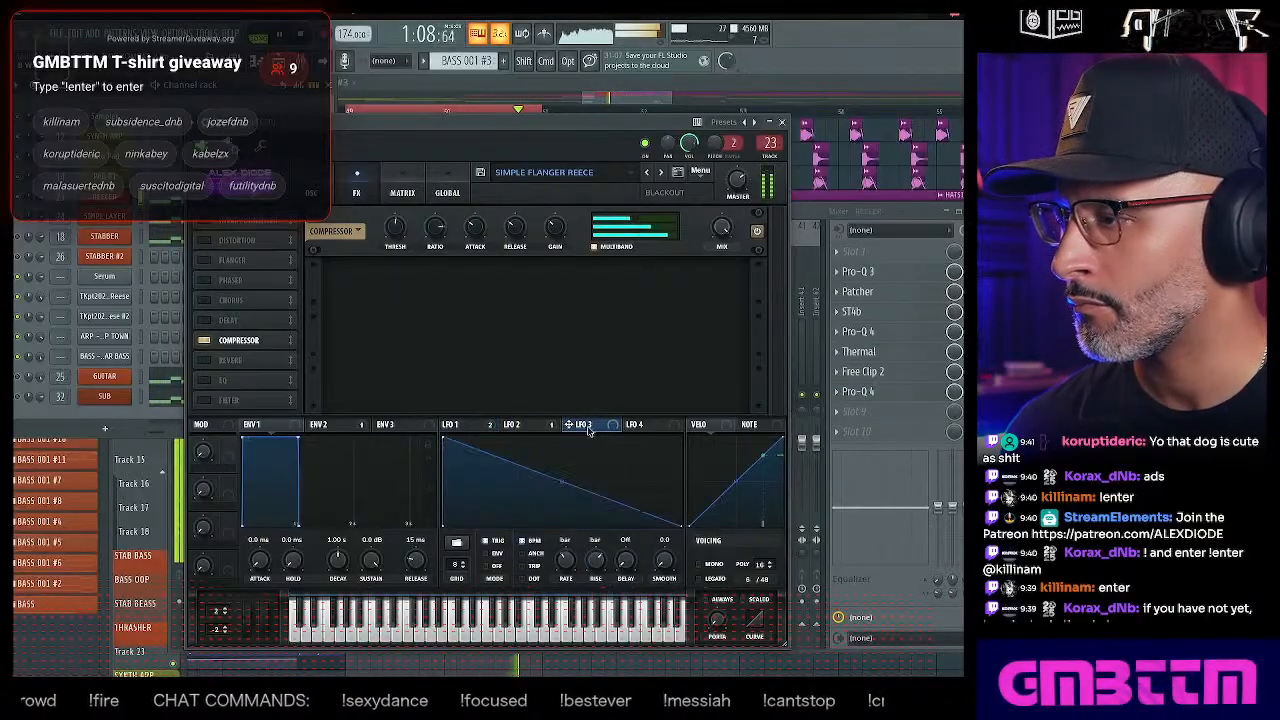
pyautogui.click(205, 400)
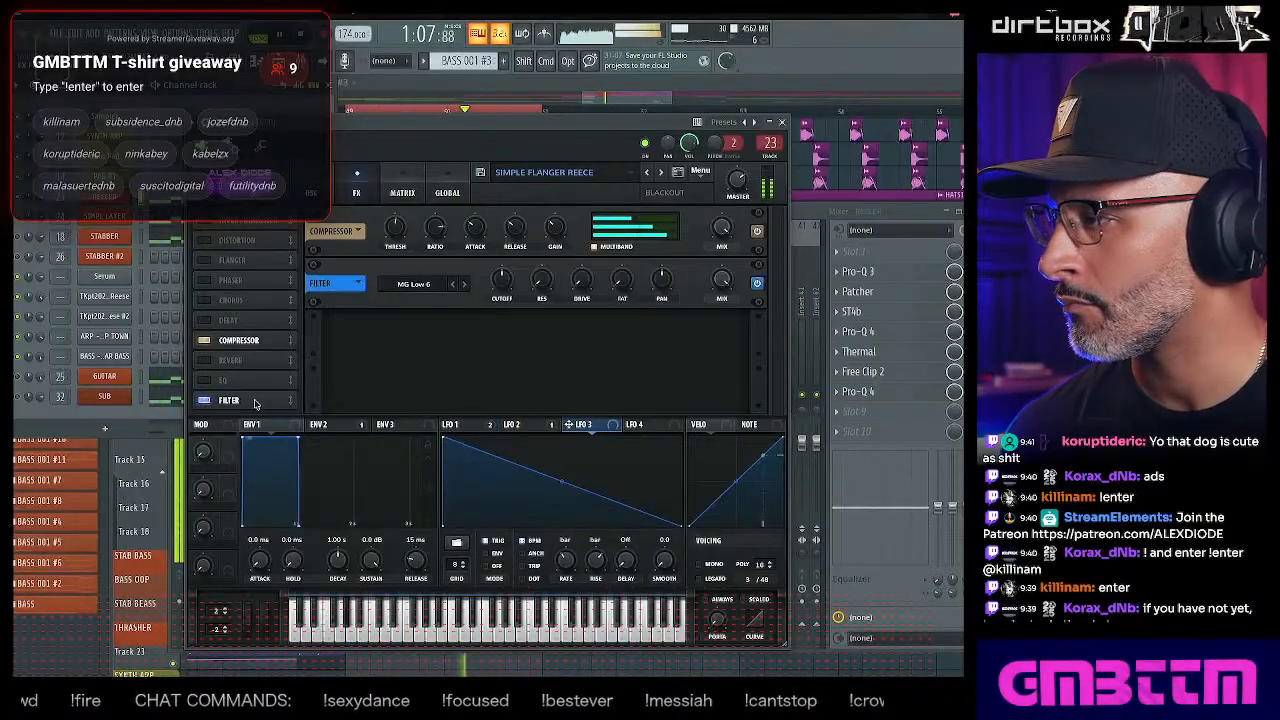
pyautogui.click(630, 425)
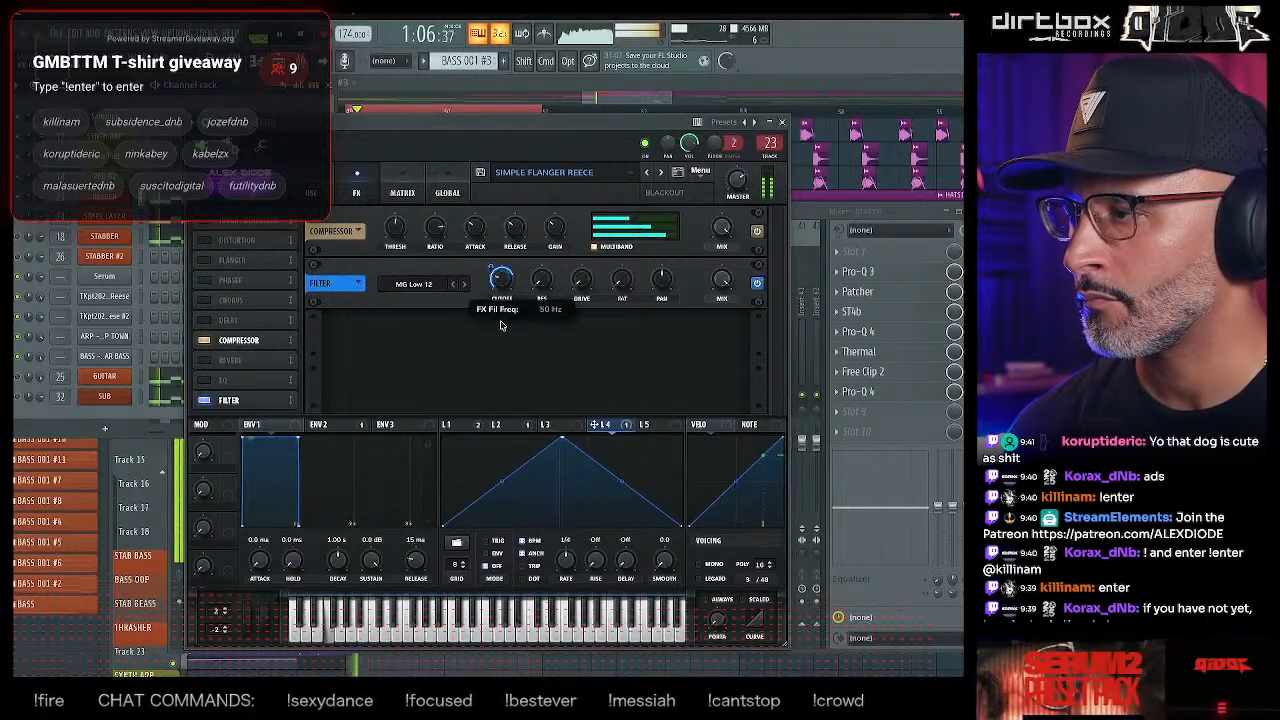
# - Shape LFO 4 as a held plateau followed by a falling ramp at a 1/8 rate, and fine-tune the filter cutoff
pyautogui.moveTo(562, 440); pyautogui.dragTo(457, 458)
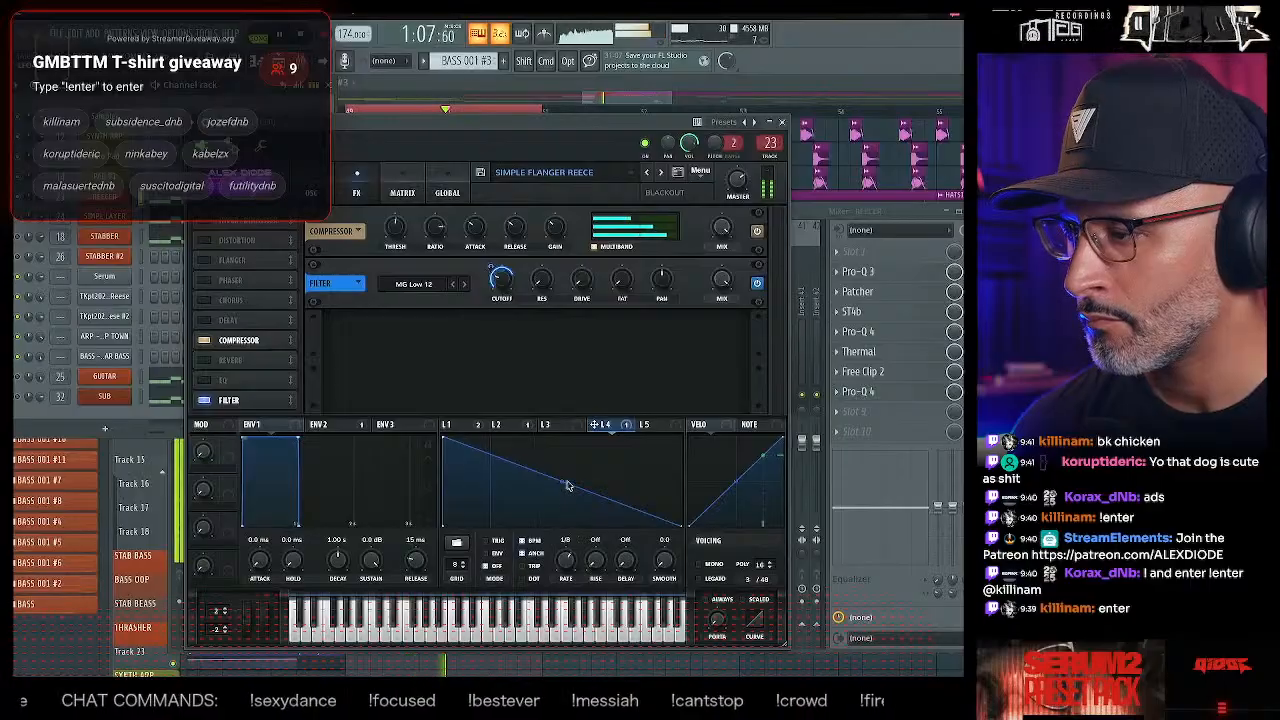
pyautogui.doubleClick(551, 443)
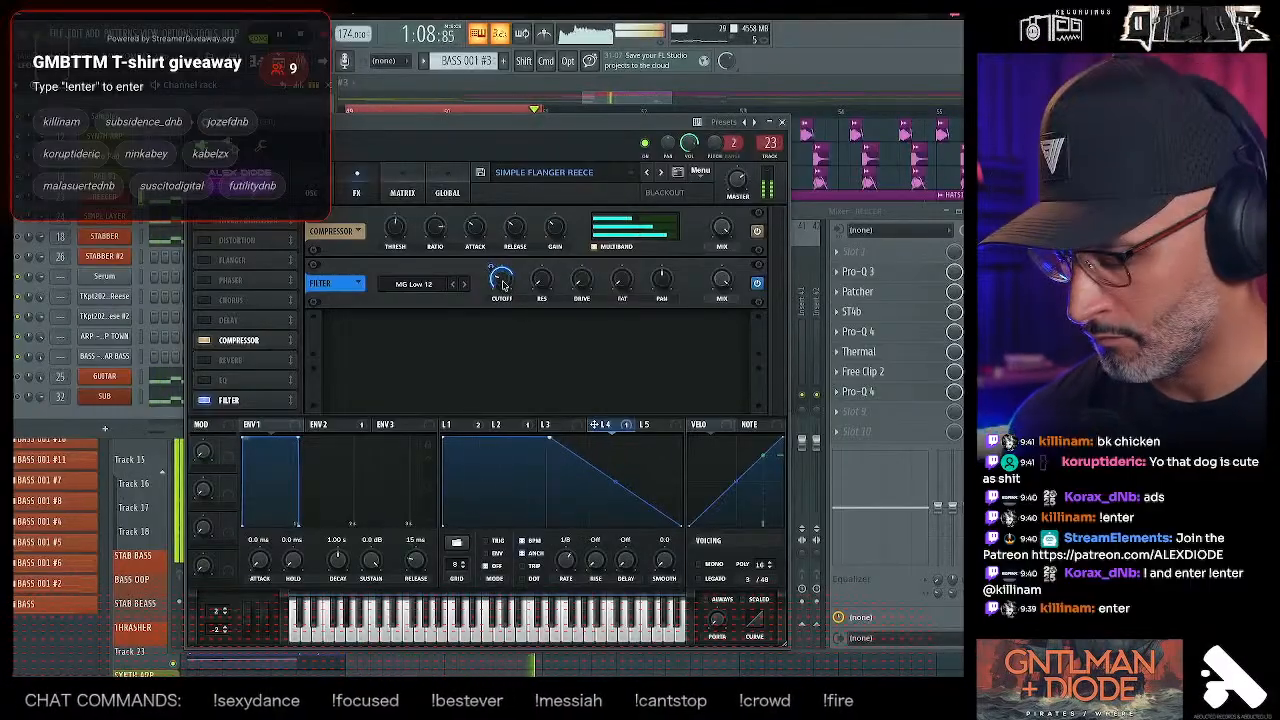
pyautogui.moveTo(498, 286); pyautogui.dragTo(496, 292)
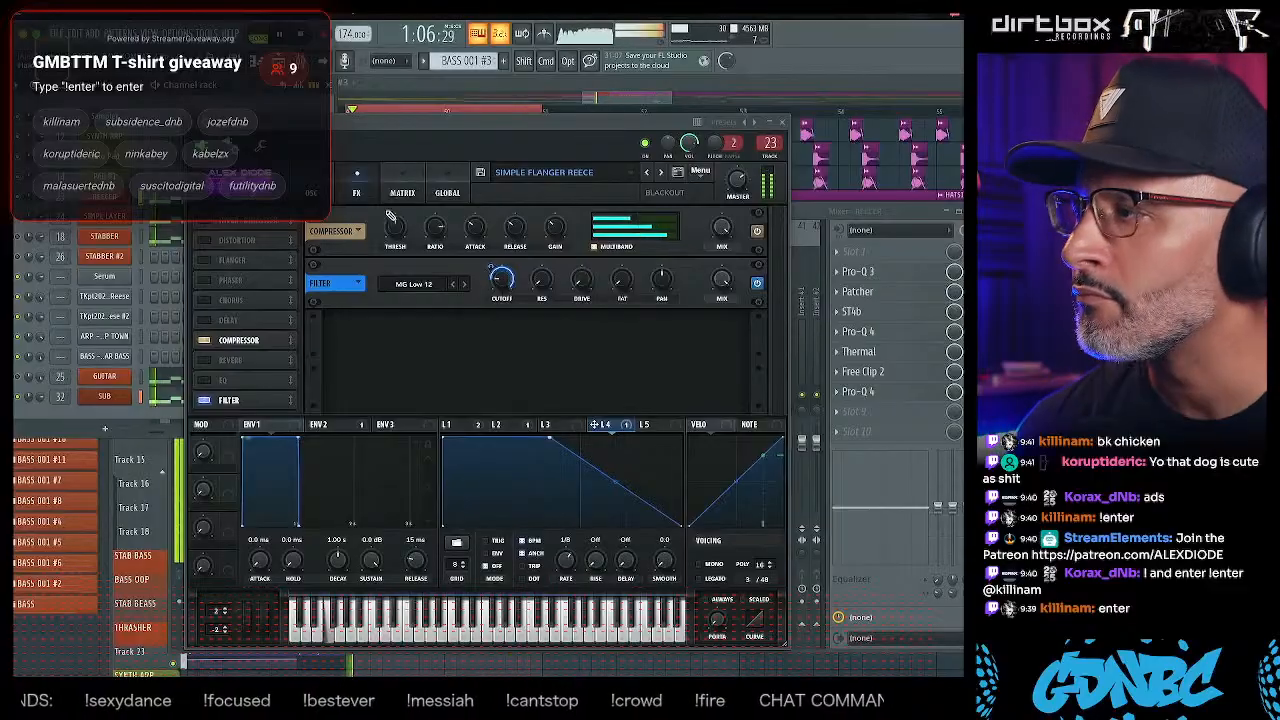
# - Raise the unison detune of oscillators A and B in the reese patch
pyautogui.click(314, 194)
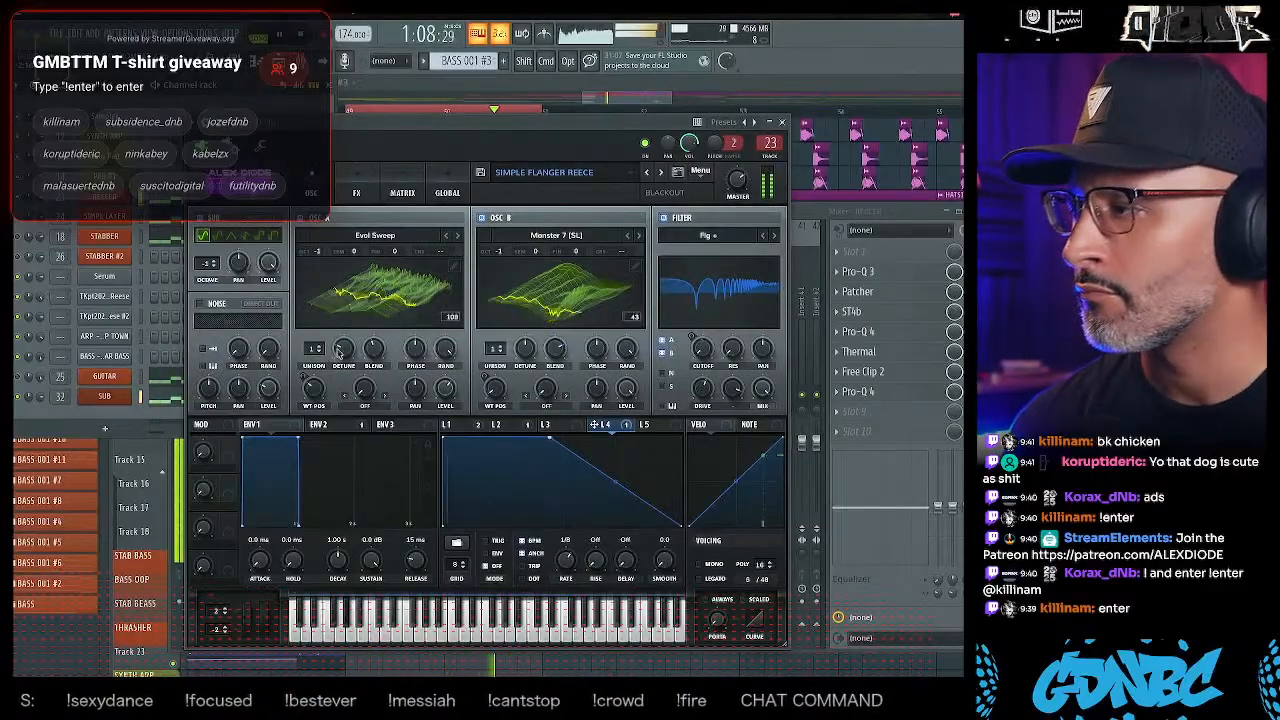
pyautogui.moveTo(338, 352); pyautogui.dragTo(352, 311)
pyautogui.moveTo(525, 350); pyautogui.dragTo(538, 331)
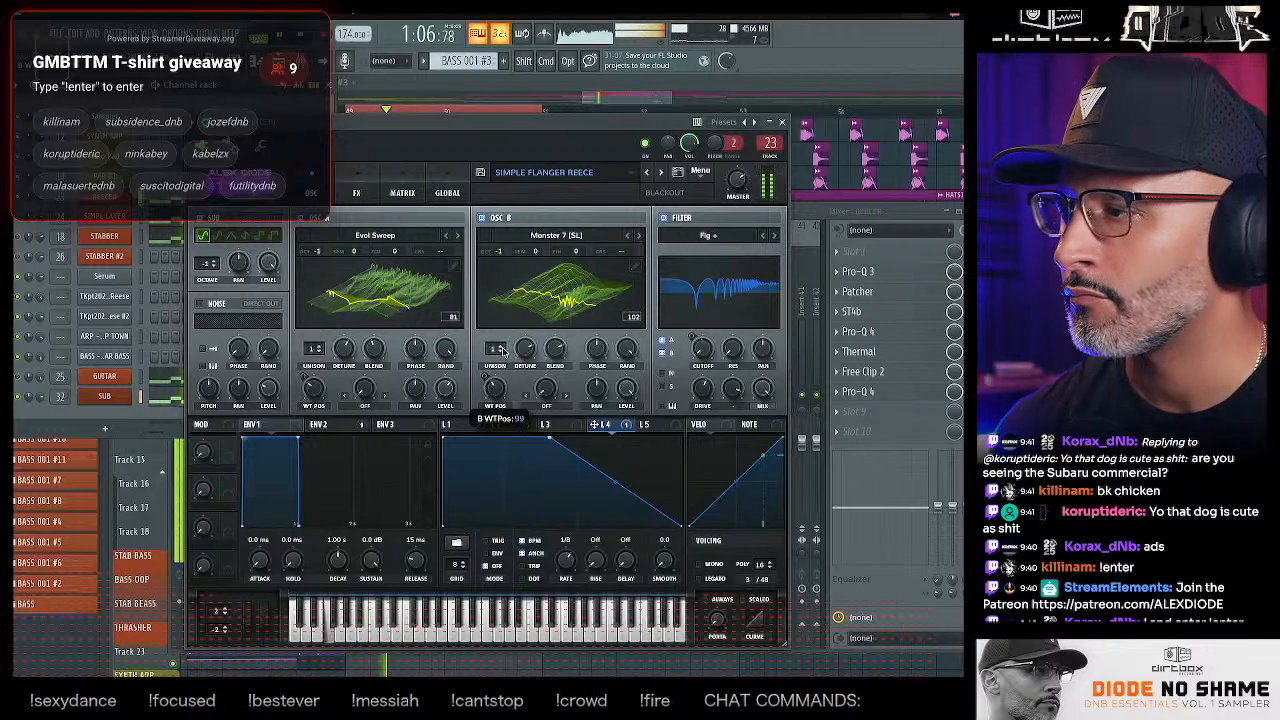
# - Set oscillator B's warp mode to Bend - and close the reese synth
pyautogui.click(545, 406)
pyautogui.click(545, 406)
pyautogui.click(543, 406)
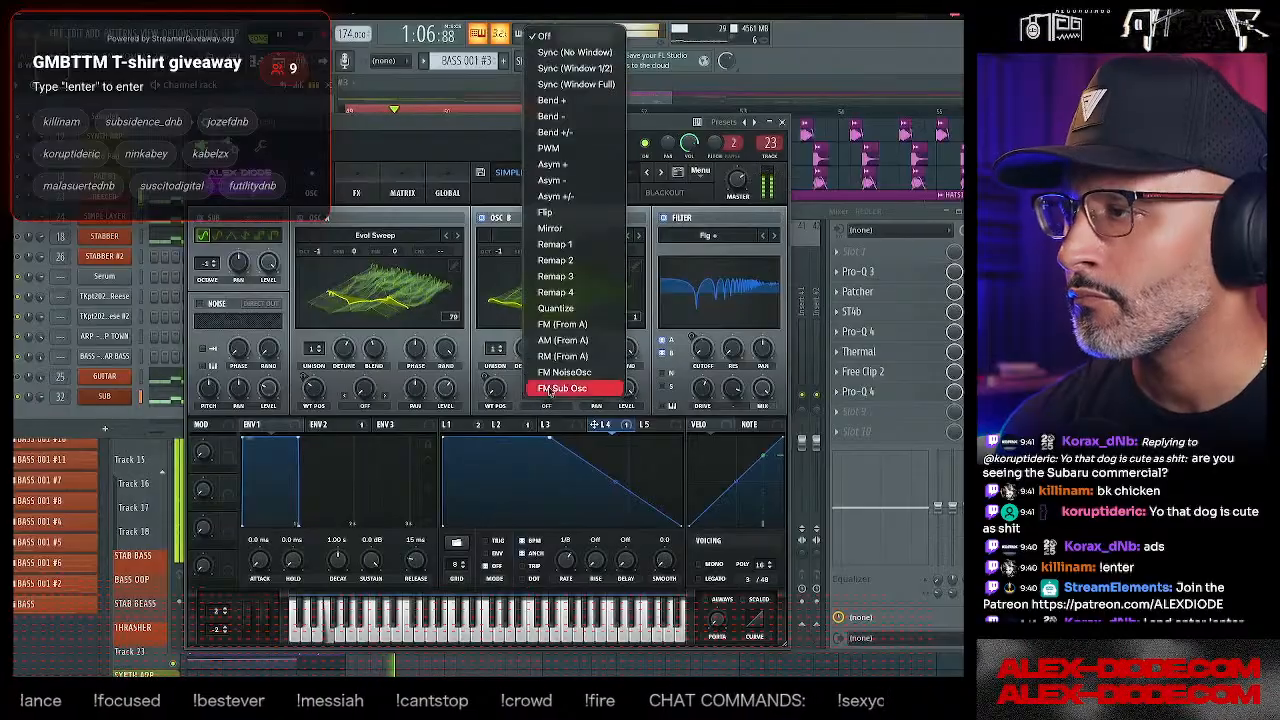
pyautogui.click(574, 118)
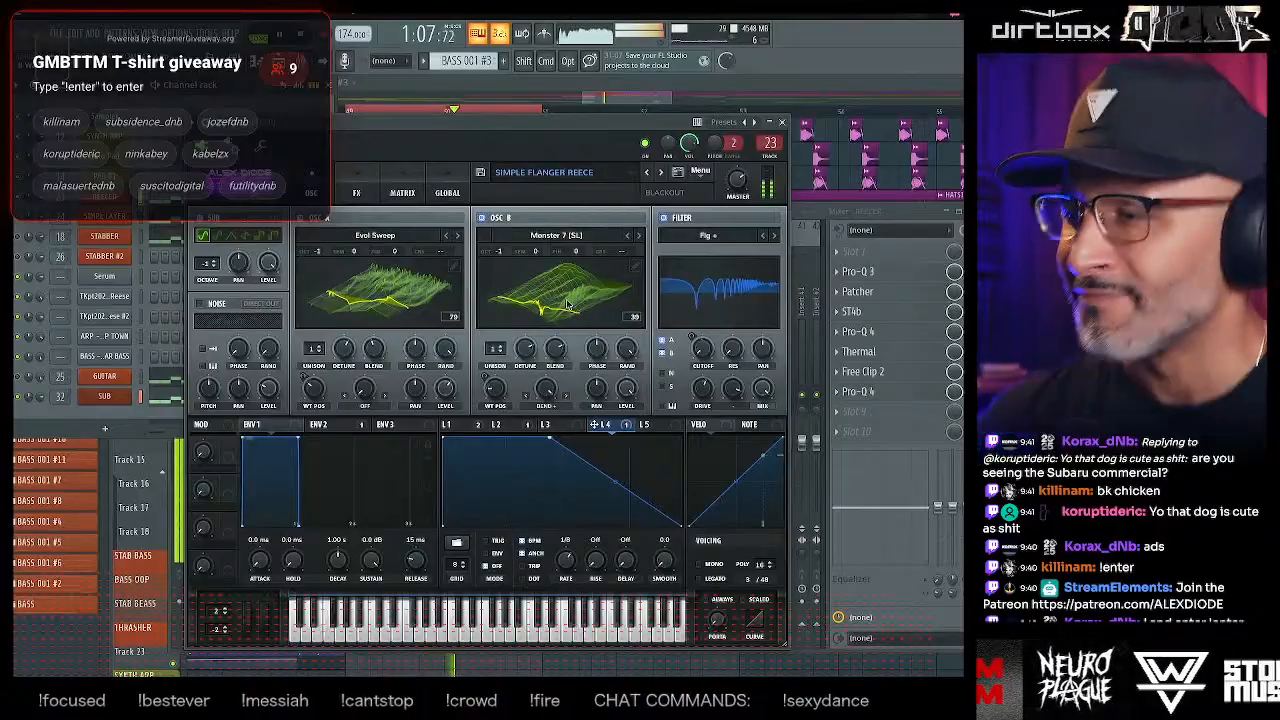
pyautogui.click(784, 123)
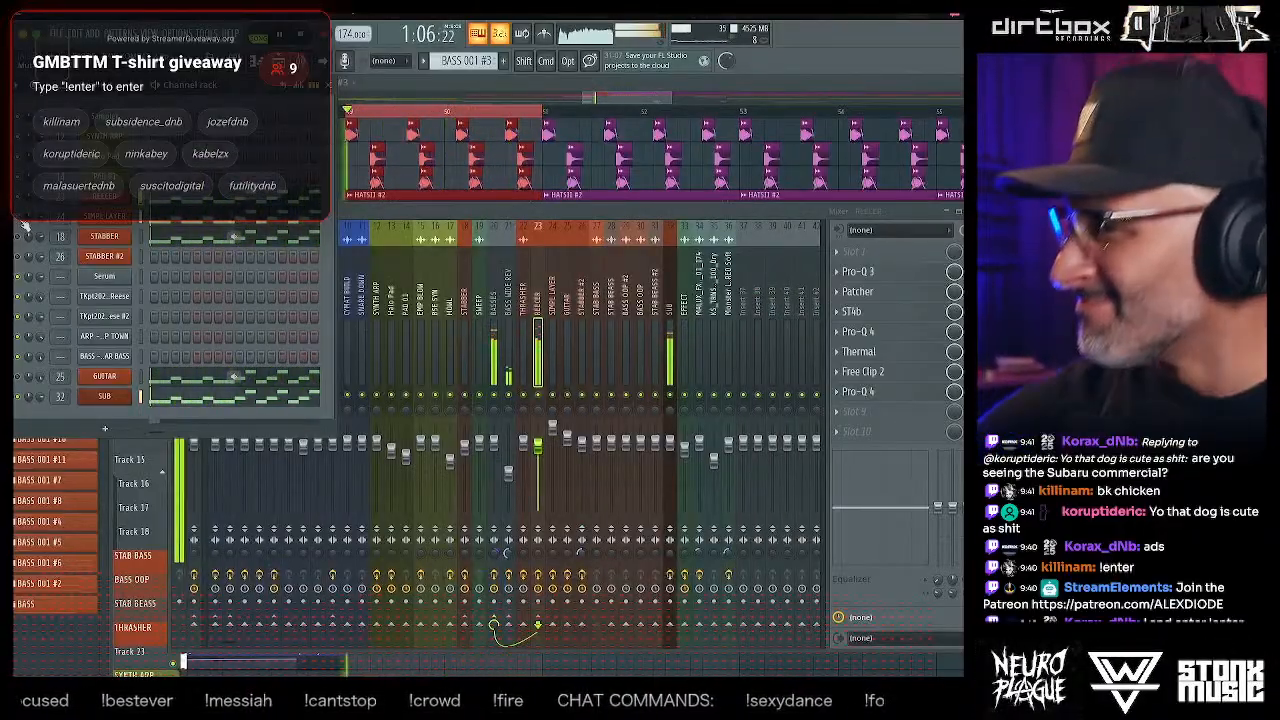
# - Erase every note in the STABBER channel's piano roll except the opening F4
pyautogui.click(102, 234)
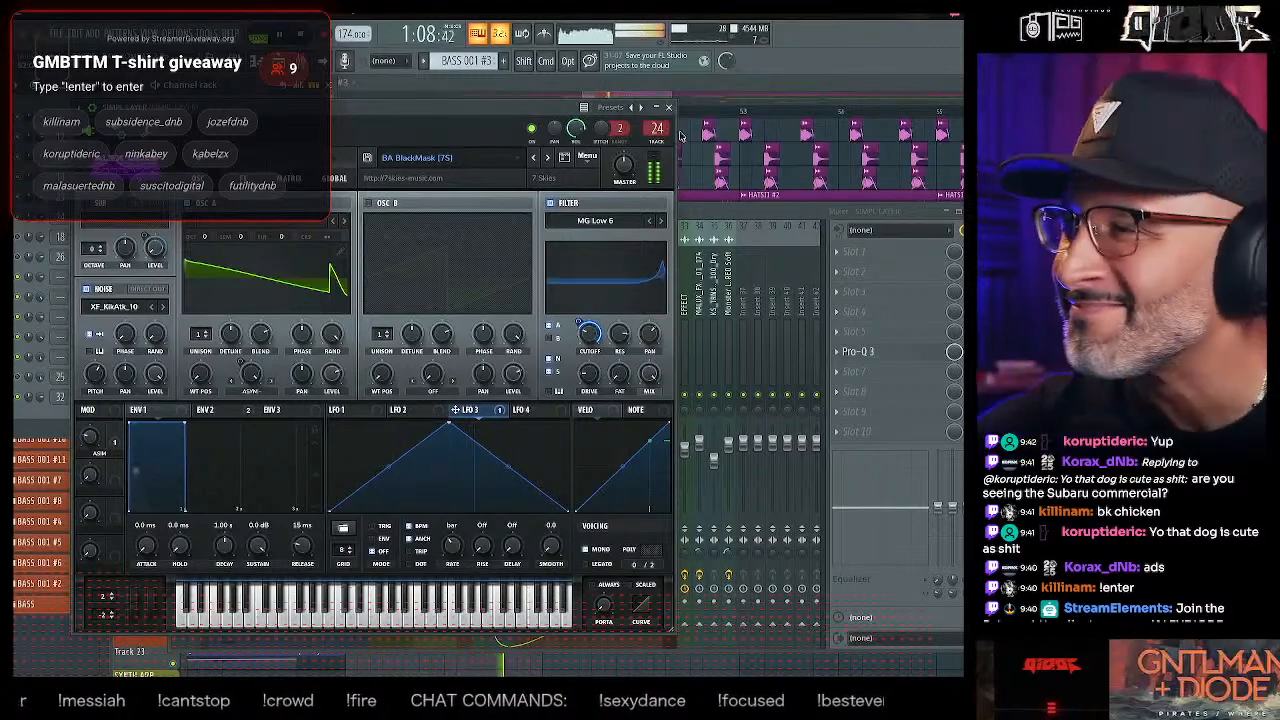
pyautogui.press('Escape')
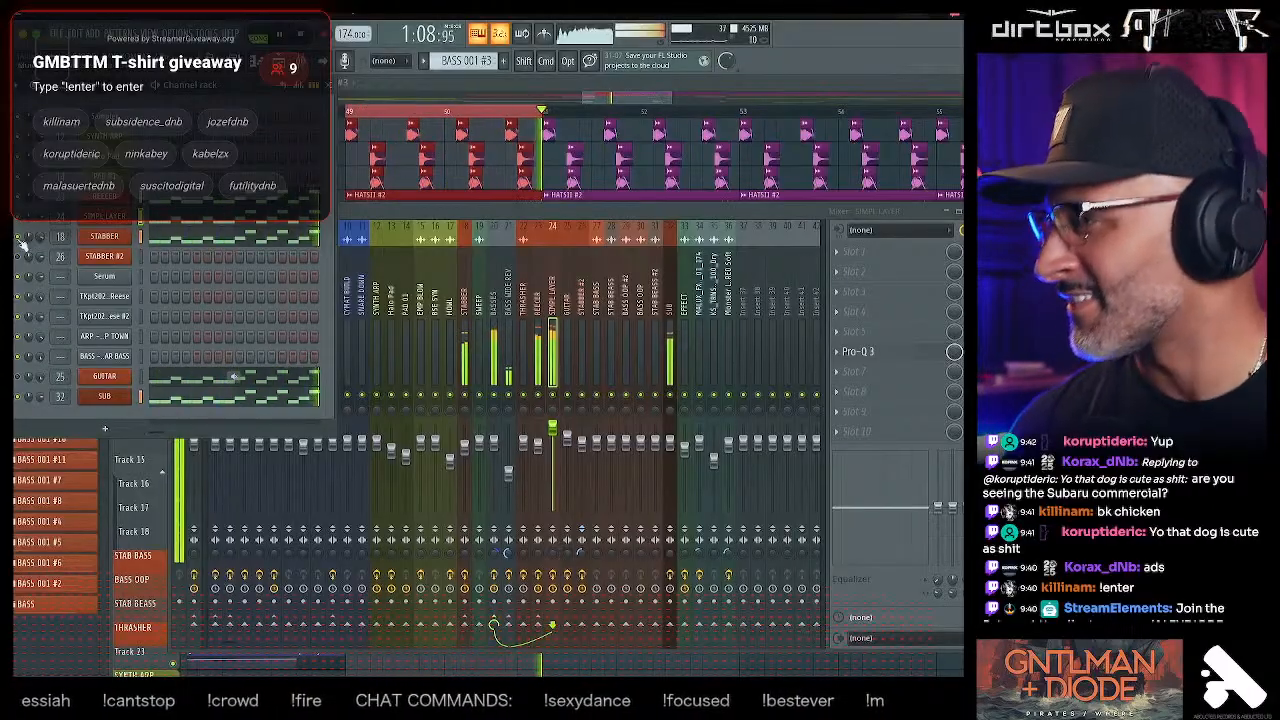
pyautogui.press('F7')
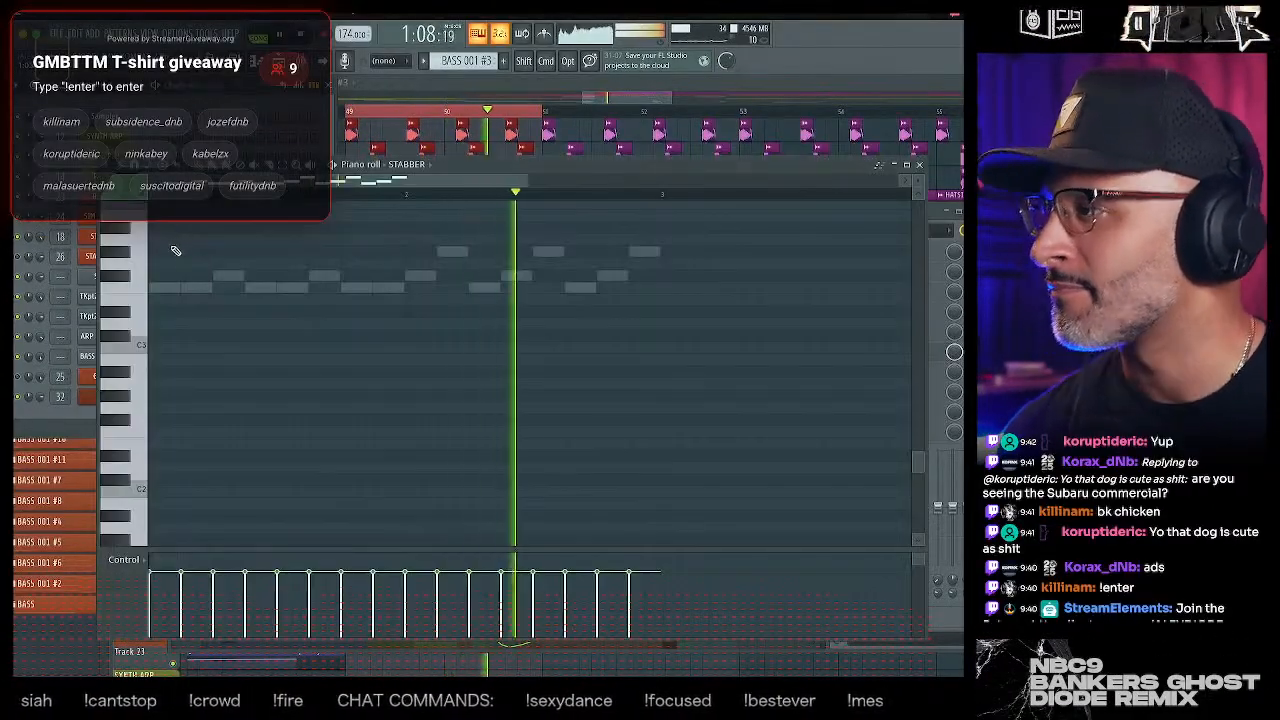
pyautogui.moveTo(196, 430)
pyautogui.mouseDown()
pyautogui.moveTo(322, 414)
pyautogui.moveTo(279, 436)
pyautogui.moveTo(417, 426)
pyautogui.mouseUp()
pyautogui.rightClick(452, 395)
pyautogui.rightClick(484, 431)
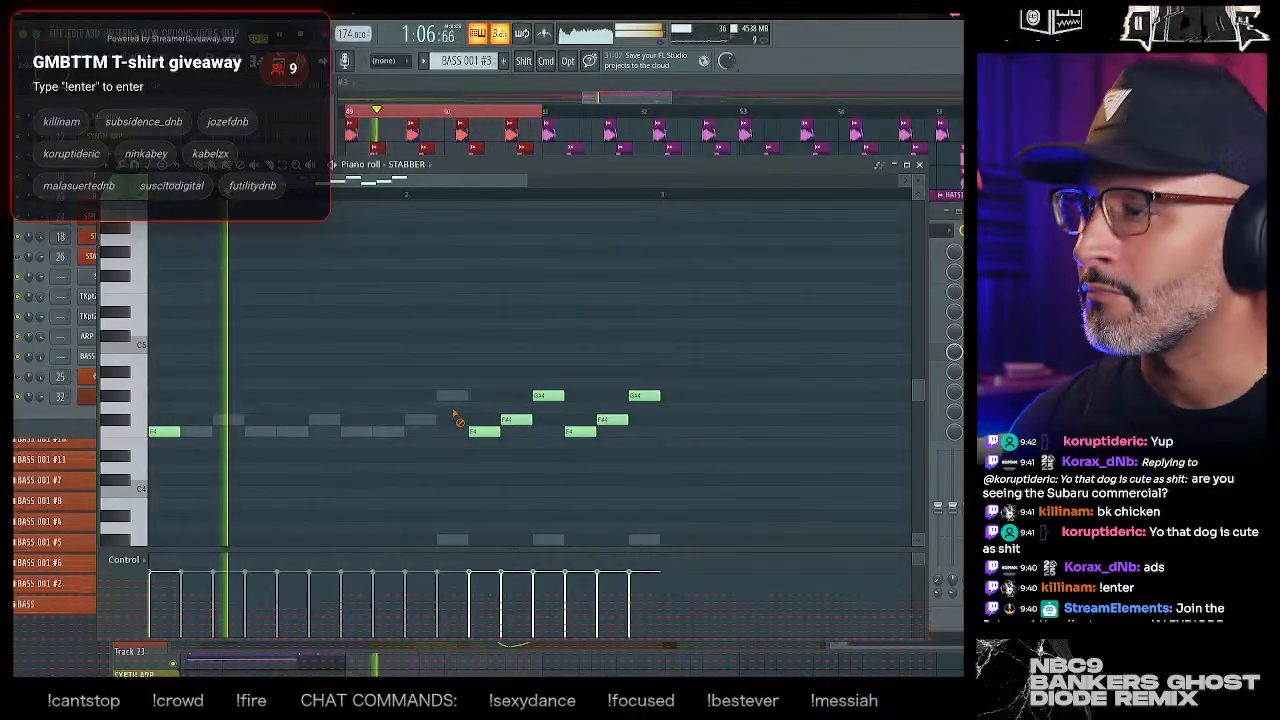
pyautogui.rightClick(516, 419)
pyautogui.rightClick(548, 395)
pyautogui.rightClick(580, 431)
pyautogui.rightClick(612, 419)
pyautogui.rightClick(644, 395)
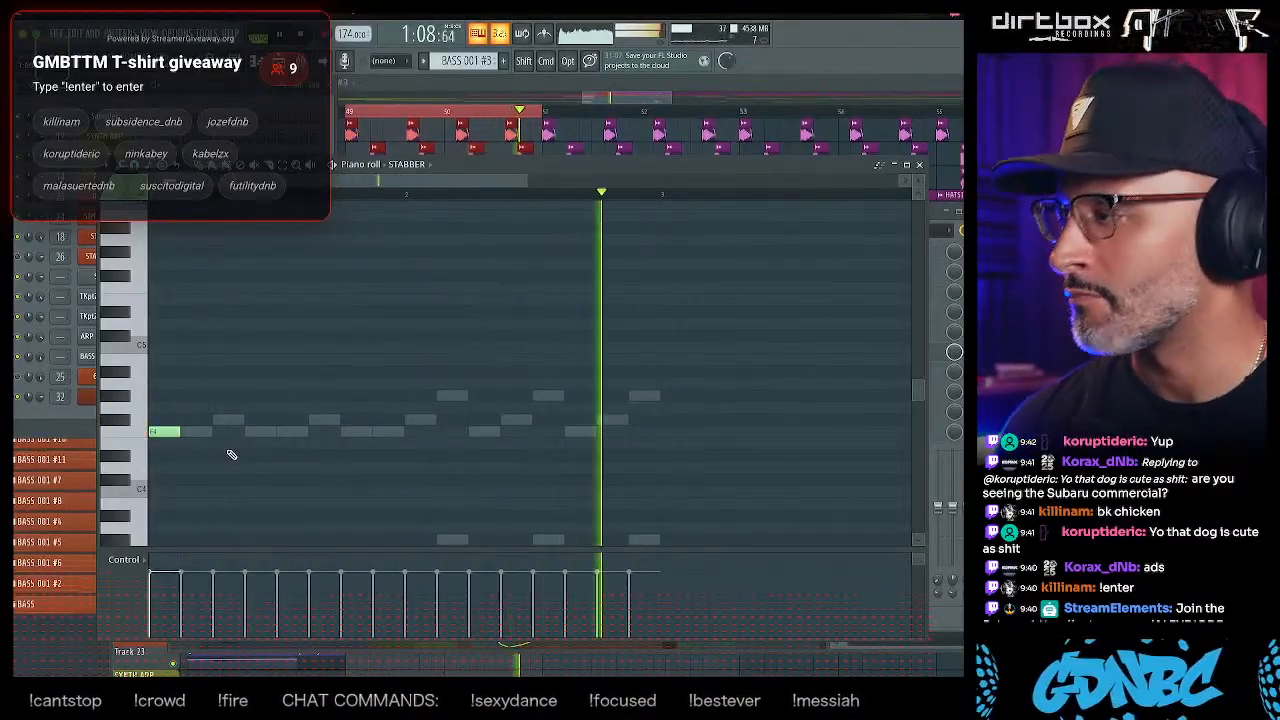
# - Lengthen the opening STABBER F4 by half and add matching F4, F#4, F4 and F4 notes spaced across the two bars
pyautogui.moveTo(180, 432)
pyautogui.mouseDown()
pyautogui.moveTo(224, 432)
pyautogui.moveTo(196, 432)
pyautogui.mouseUp()
pyautogui.click(262, 432)
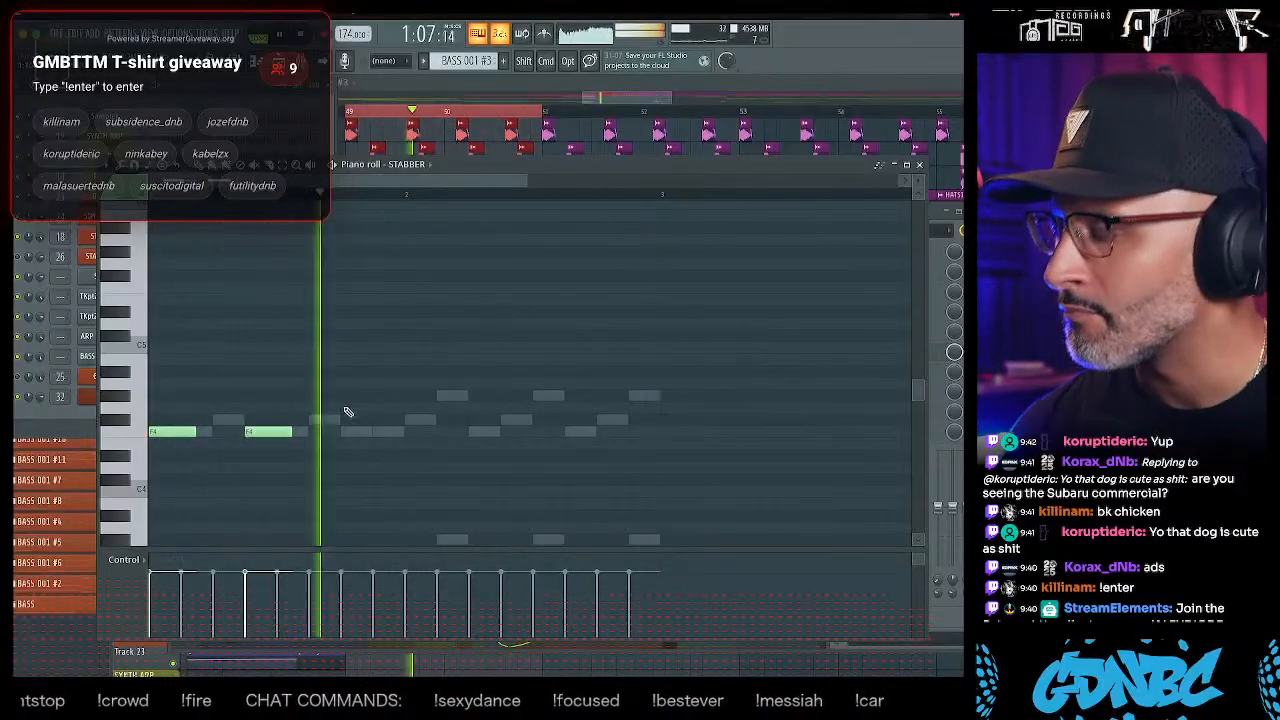
pyautogui.click(410, 420)
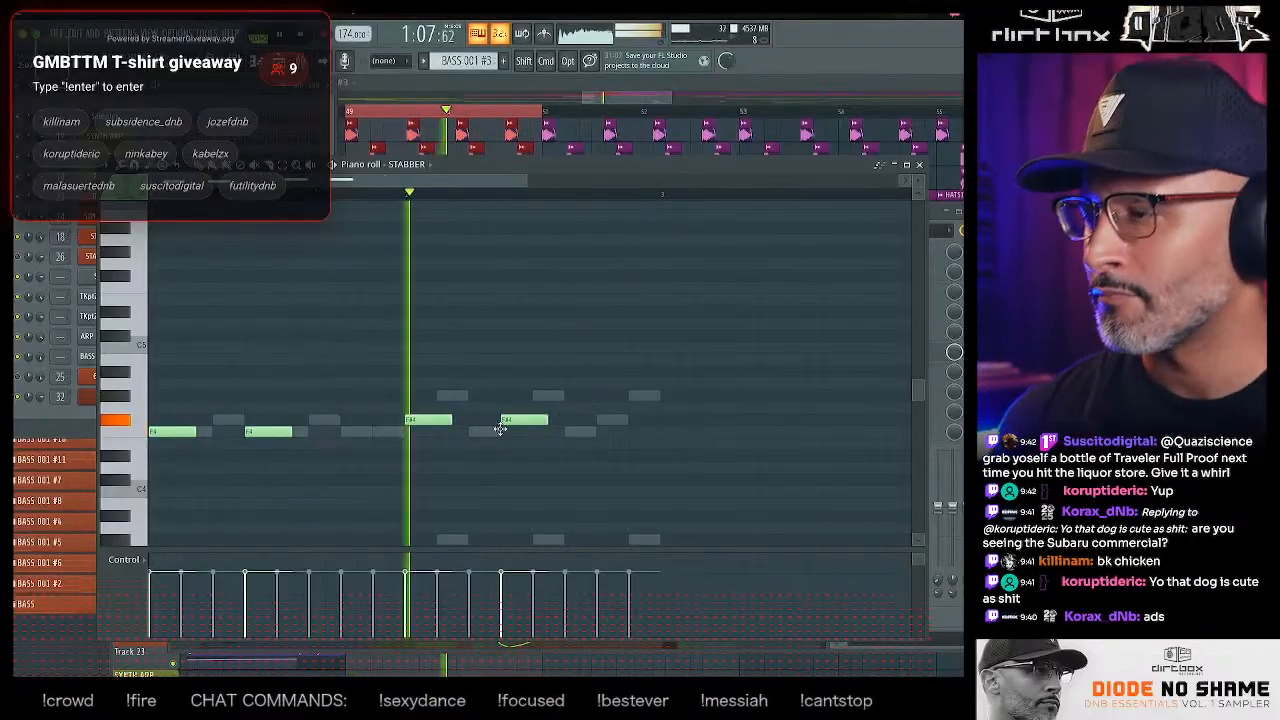
pyautogui.click(506, 431)
pyautogui.click(570, 431)
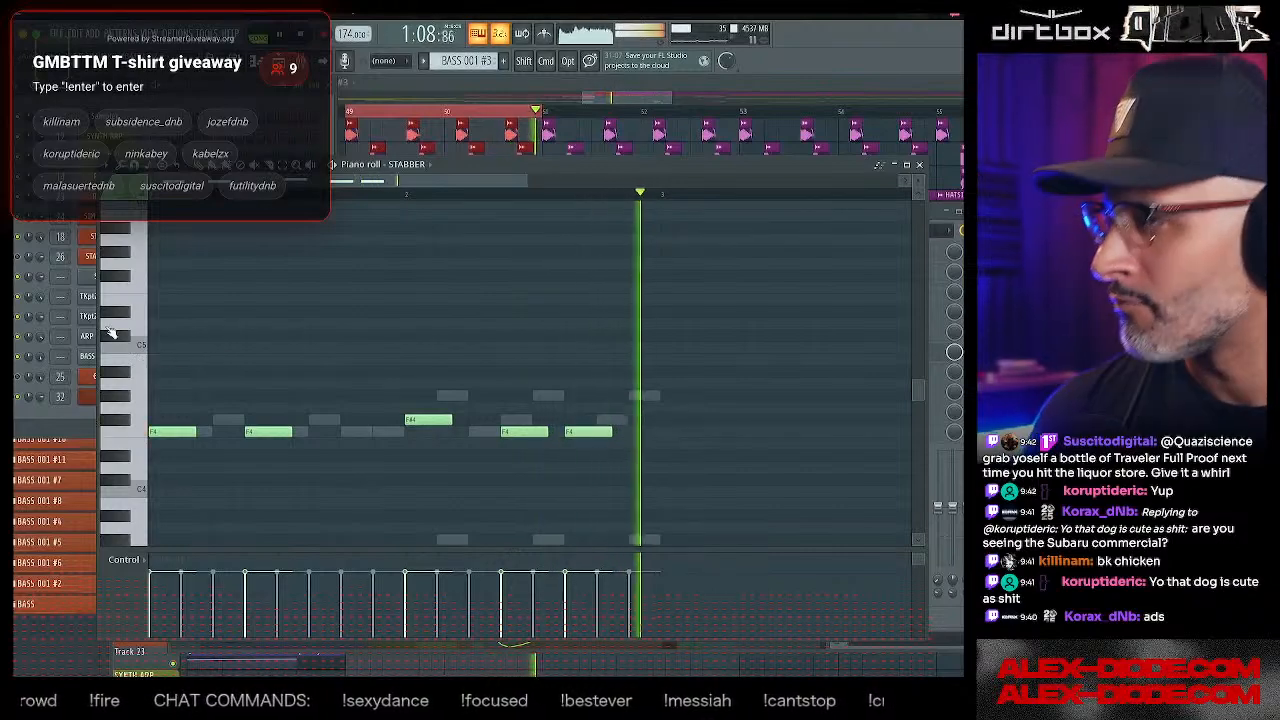
# - Raise the STABBER mixer track's volume fader
pyautogui.press('F9')
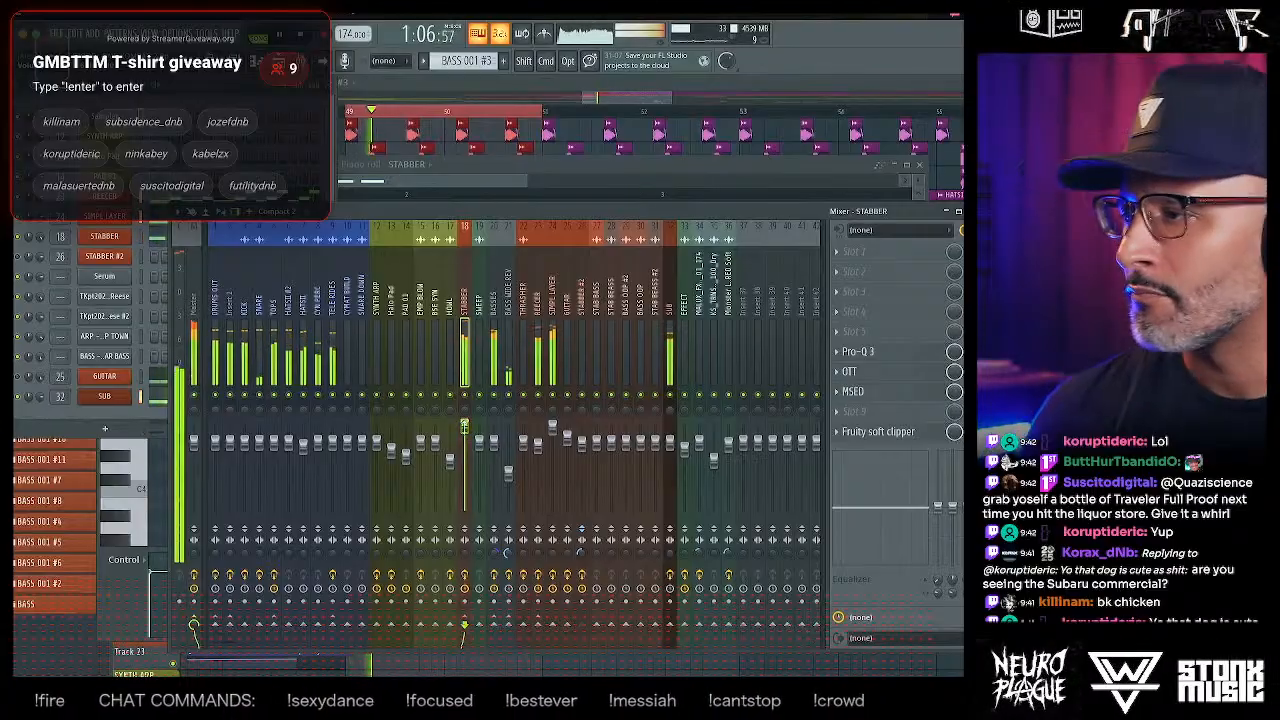
pyautogui.click(325, 177)
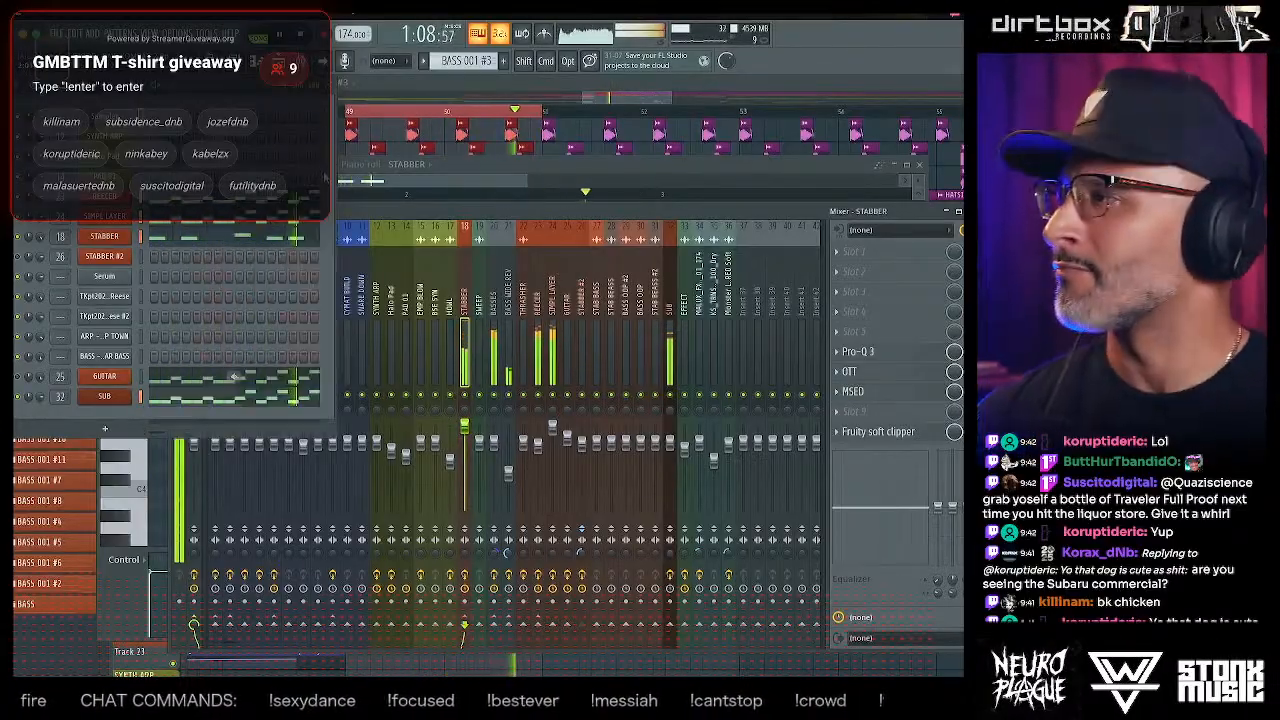
# - Solo the GUITAR channel and load a second Pro-Q 4 in the fifth effect slot of its mixer track
pyautogui.rightClick(17, 377)
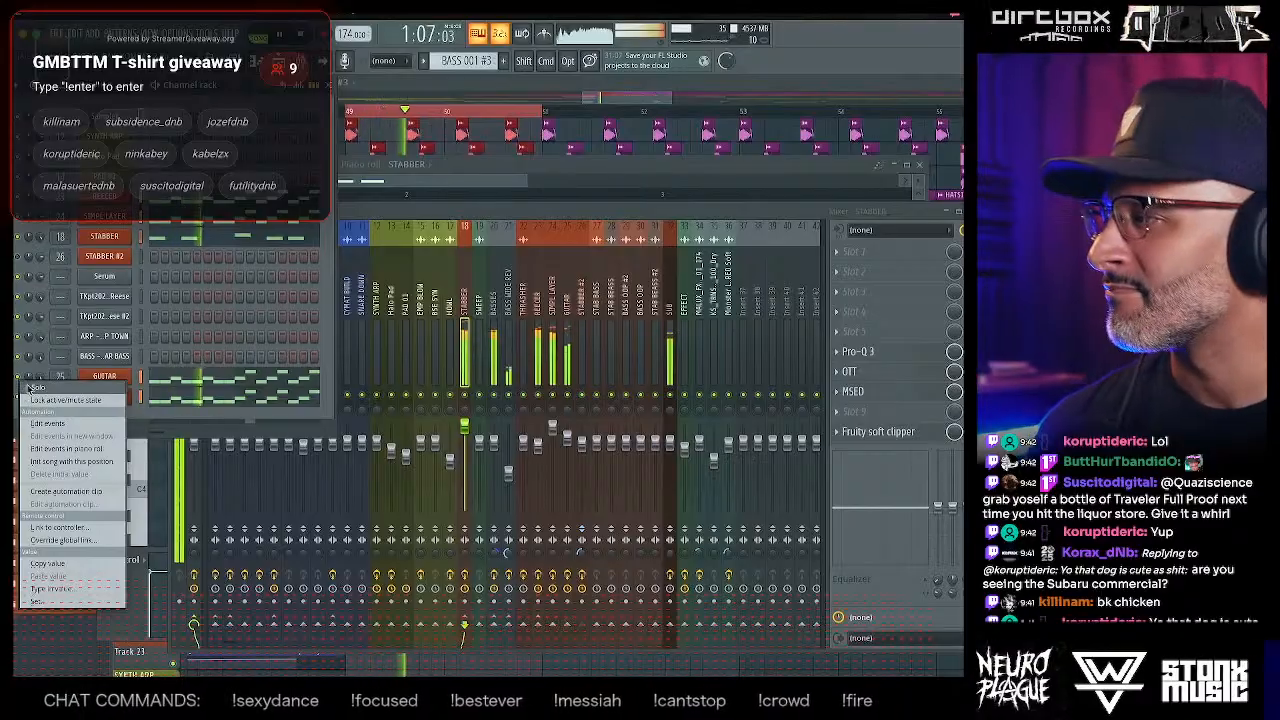
pyautogui.click(26, 386)
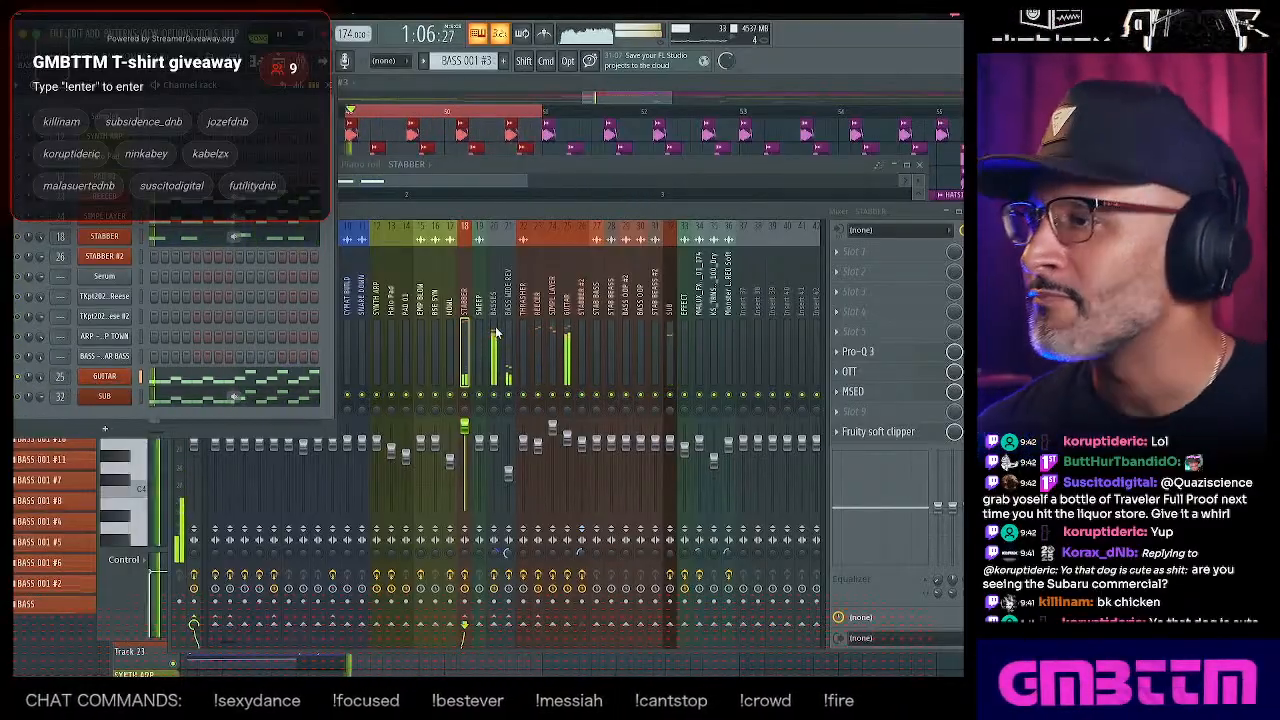
pyautogui.click(564, 305)
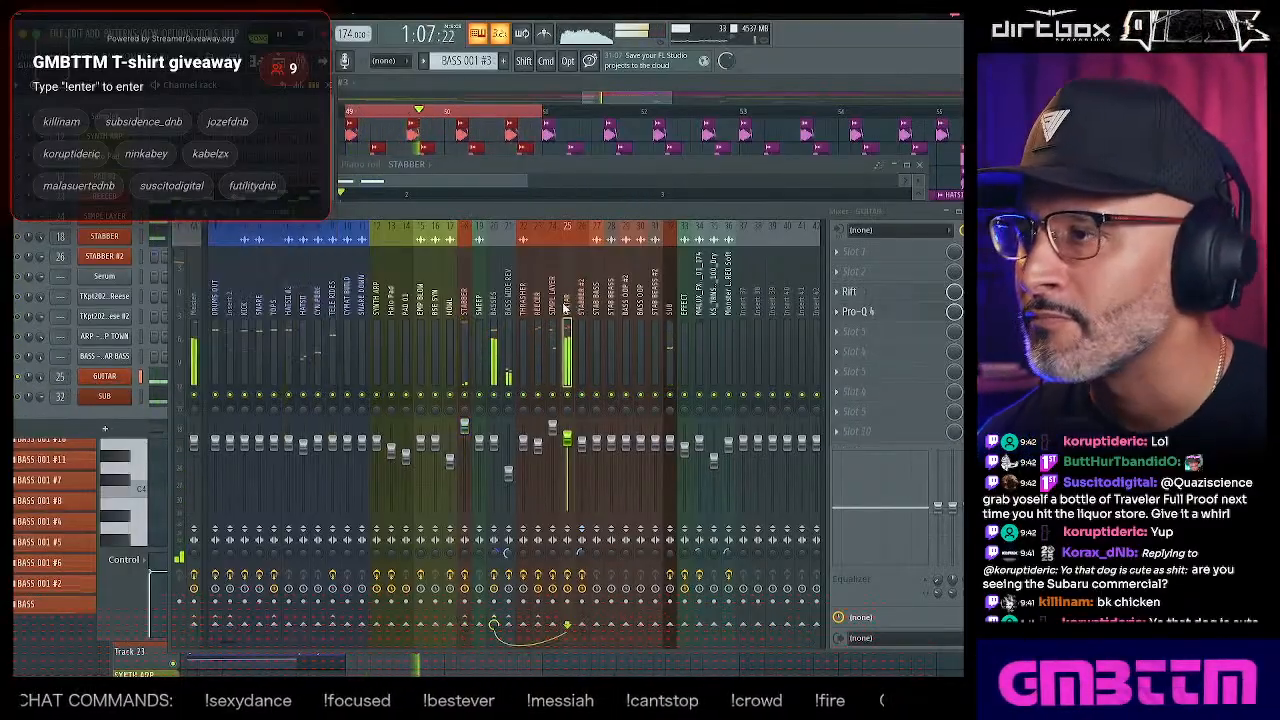
pyautogui.click(842, 340)
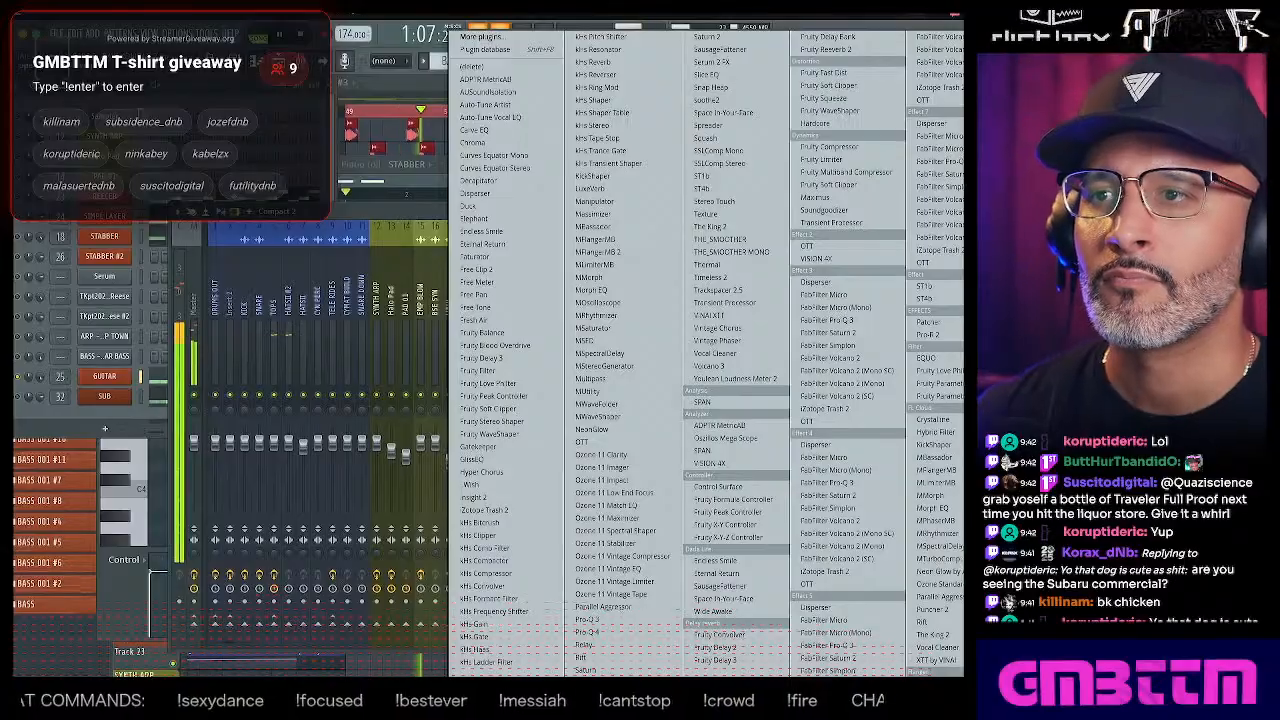
pyautogui.click(597, 632)
# - Add a low cut, a 12.8 dB dip near 113 Hz, a midrange boost of about 6 dB and a 3.4 dB boost near 11.9 kHz
pyautogui.moveTo(168, 215); pyautogui.dragTo(204, 320)
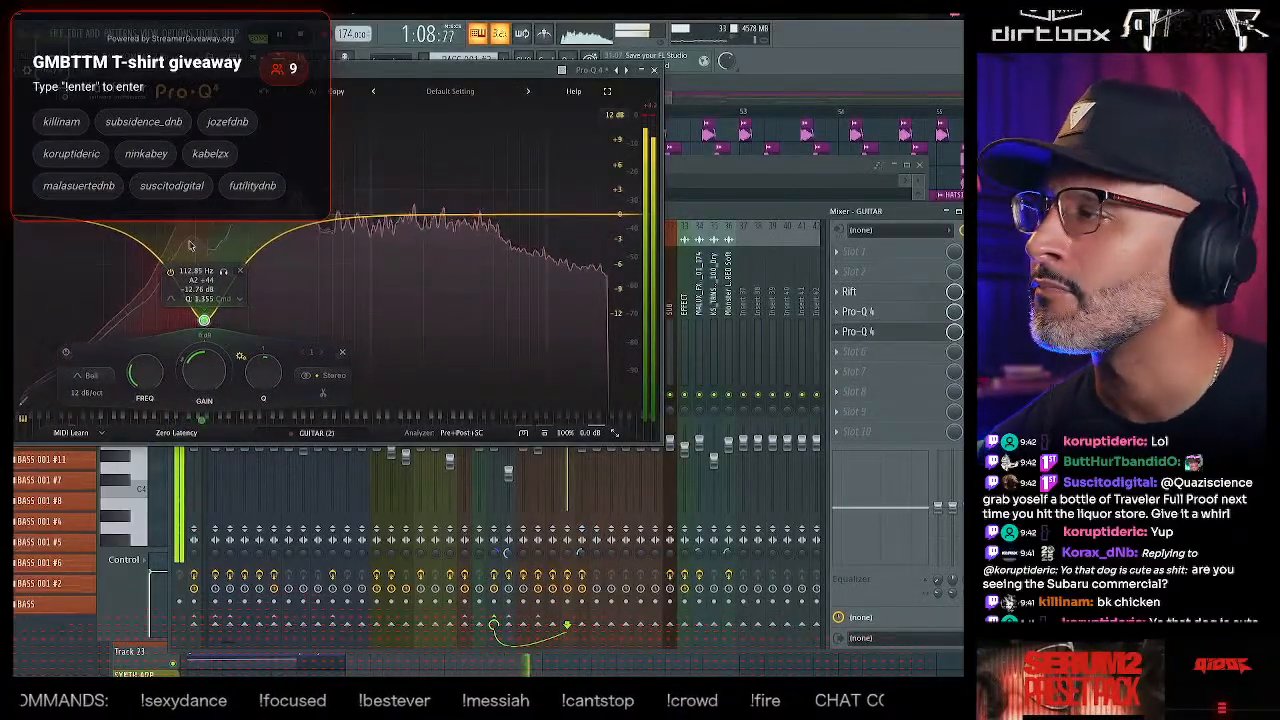
pyautogui.moveTo(62, 215); pyautogui.dragTo(167, 215)
pyautogui.moveTo(380, 214); pyautogui.dragTo(440, 163)
pyautogui.moveTo(556, 208); pyautogui.dragTo(573, 185)
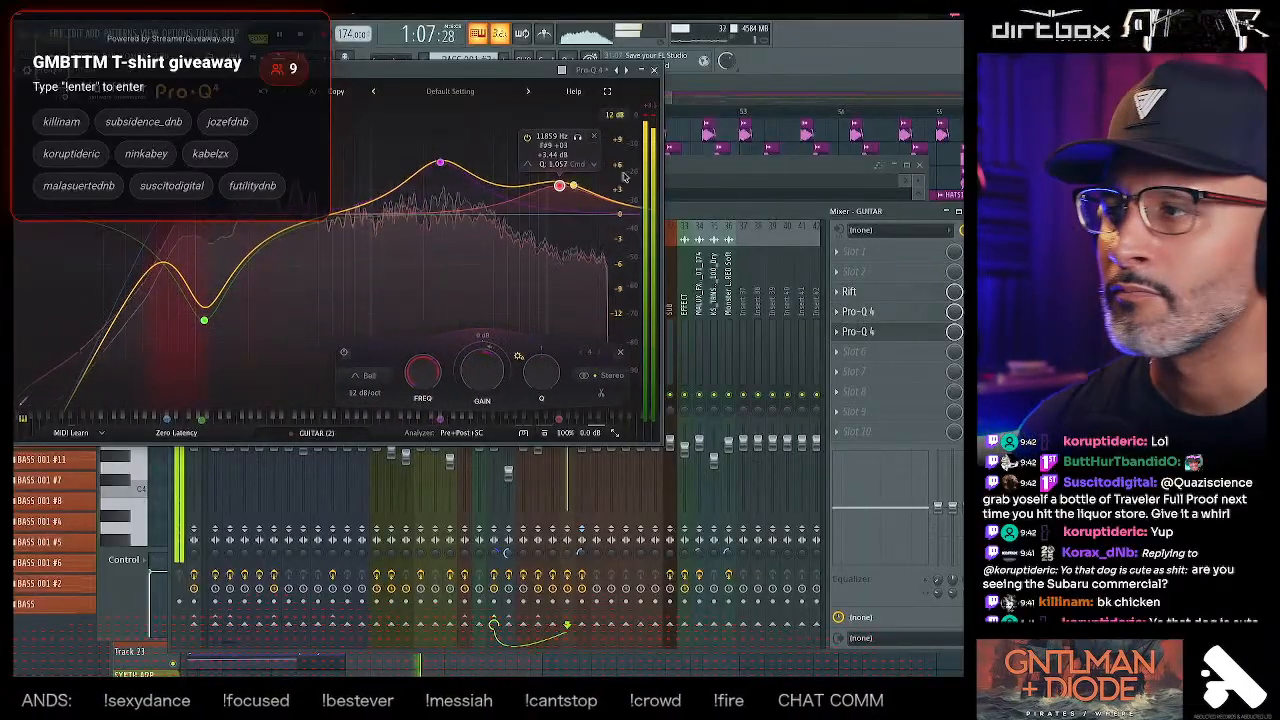
pyautogui.press('Escape')
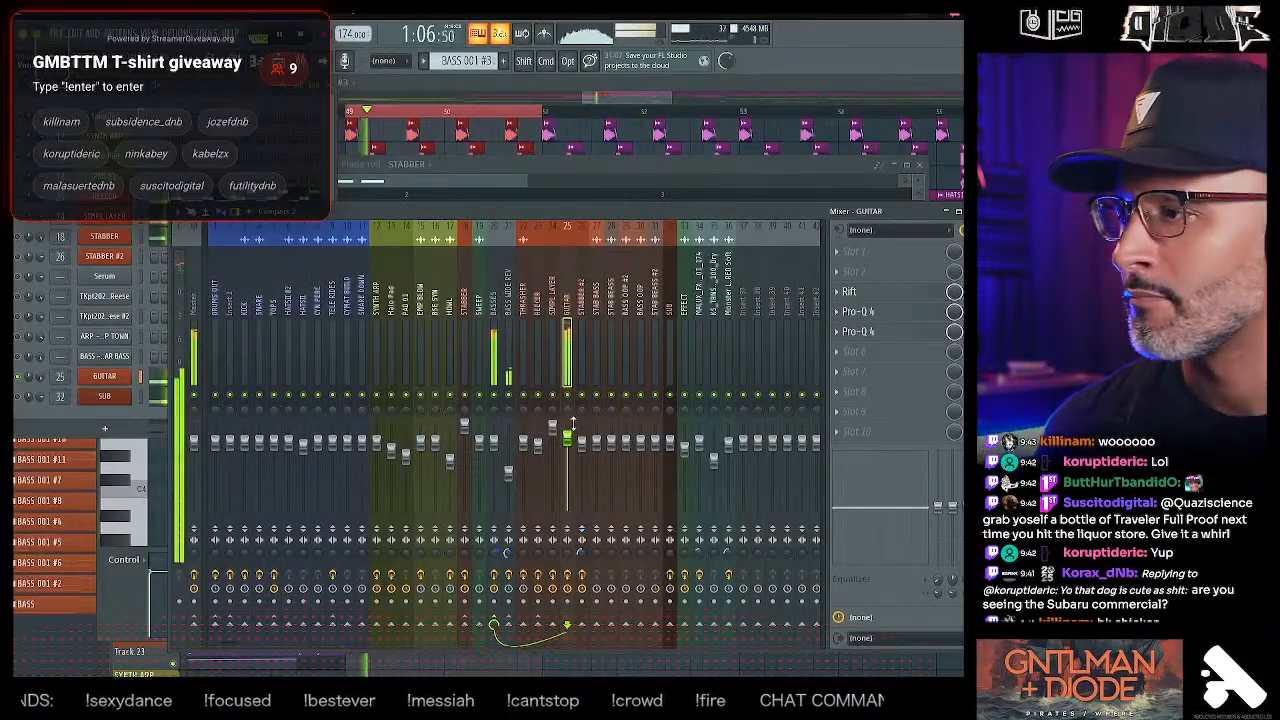
# - Release the GUITAR channel's solo to hear it with the full bass stack
pyautogui.rightClick(20, 383)
pyautogui.click(29, 386)
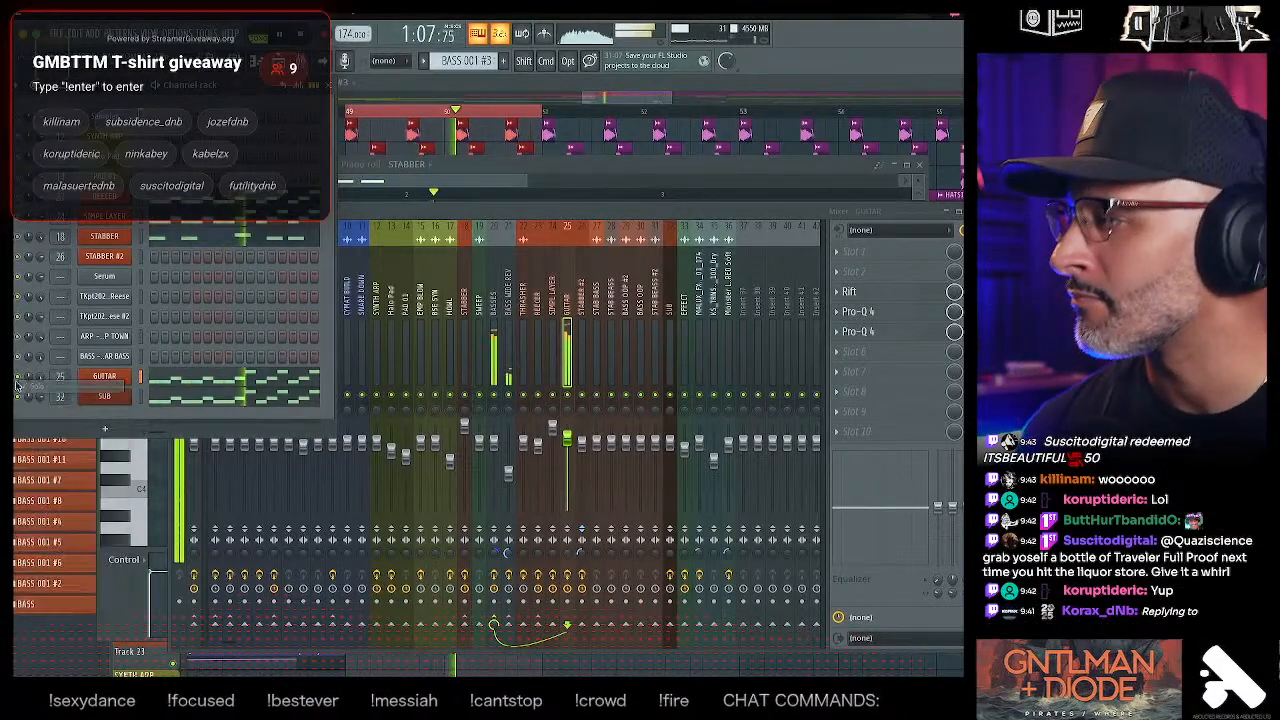
pyautogui.rightClick(21, 382)
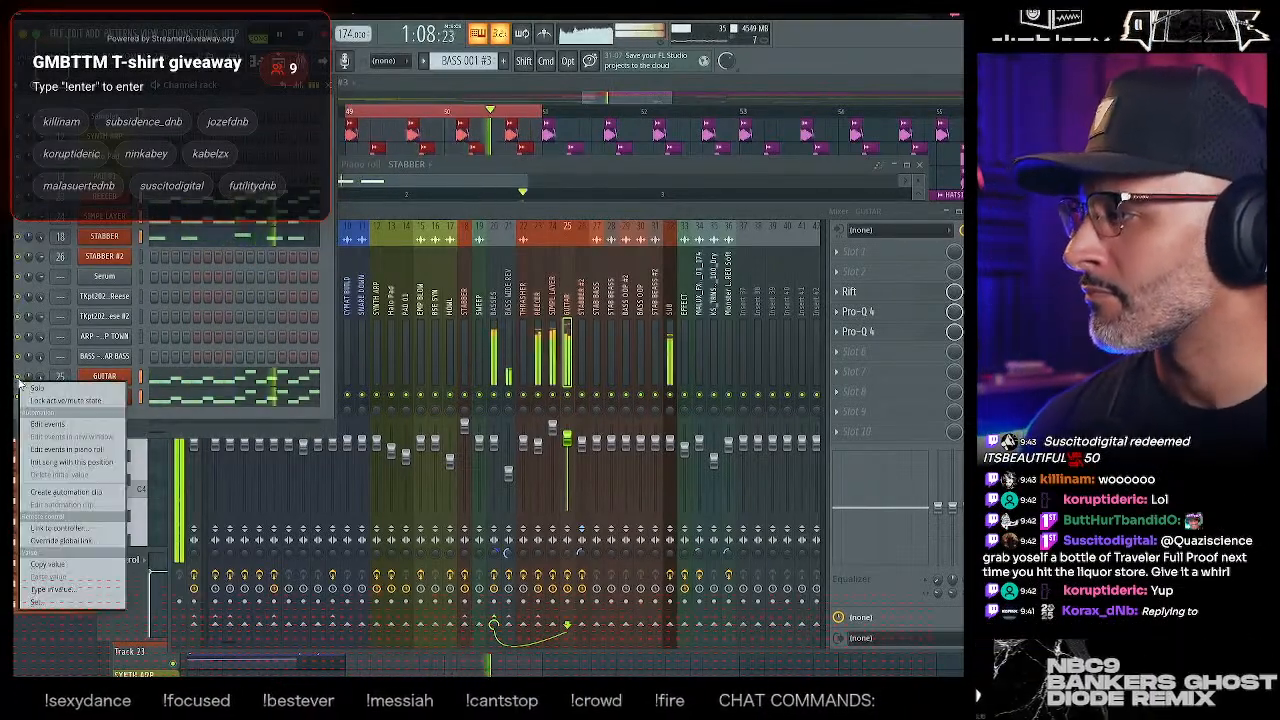
pyautogui.click(136, 413)
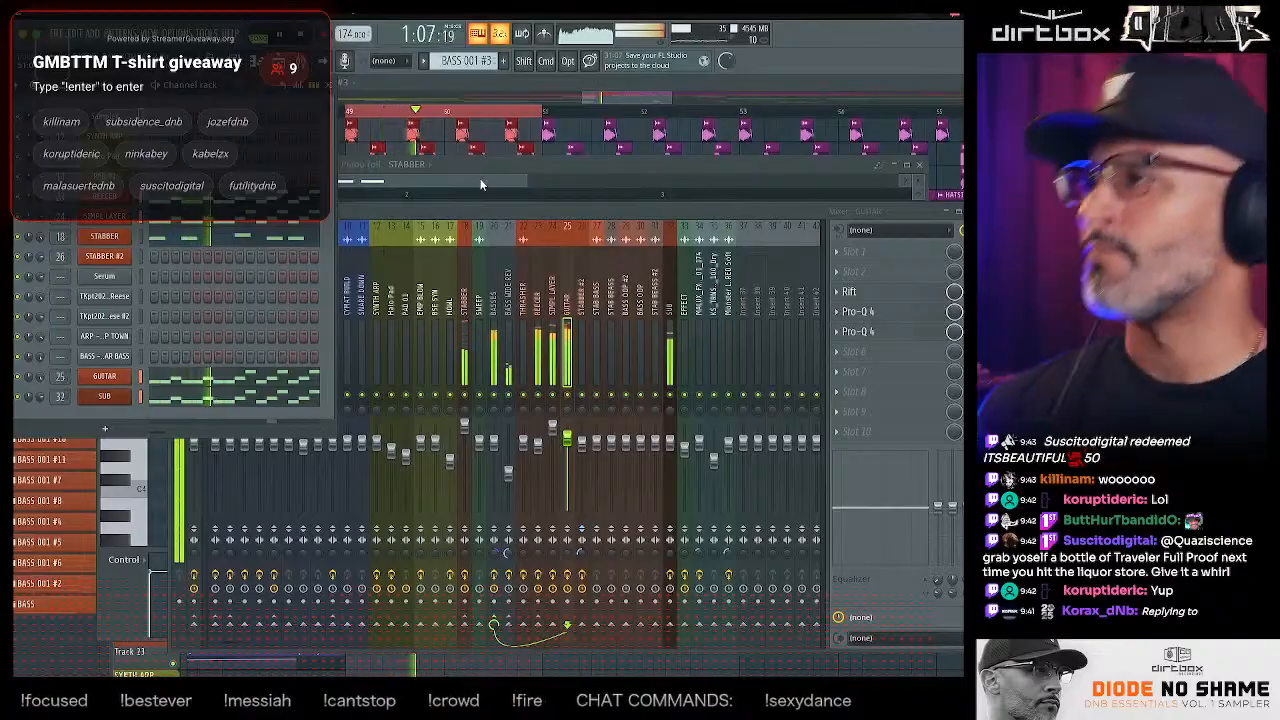
# - Bring the playlist forward and solo the second visible drum track over the looped section
pyautogui.click(590, 100)
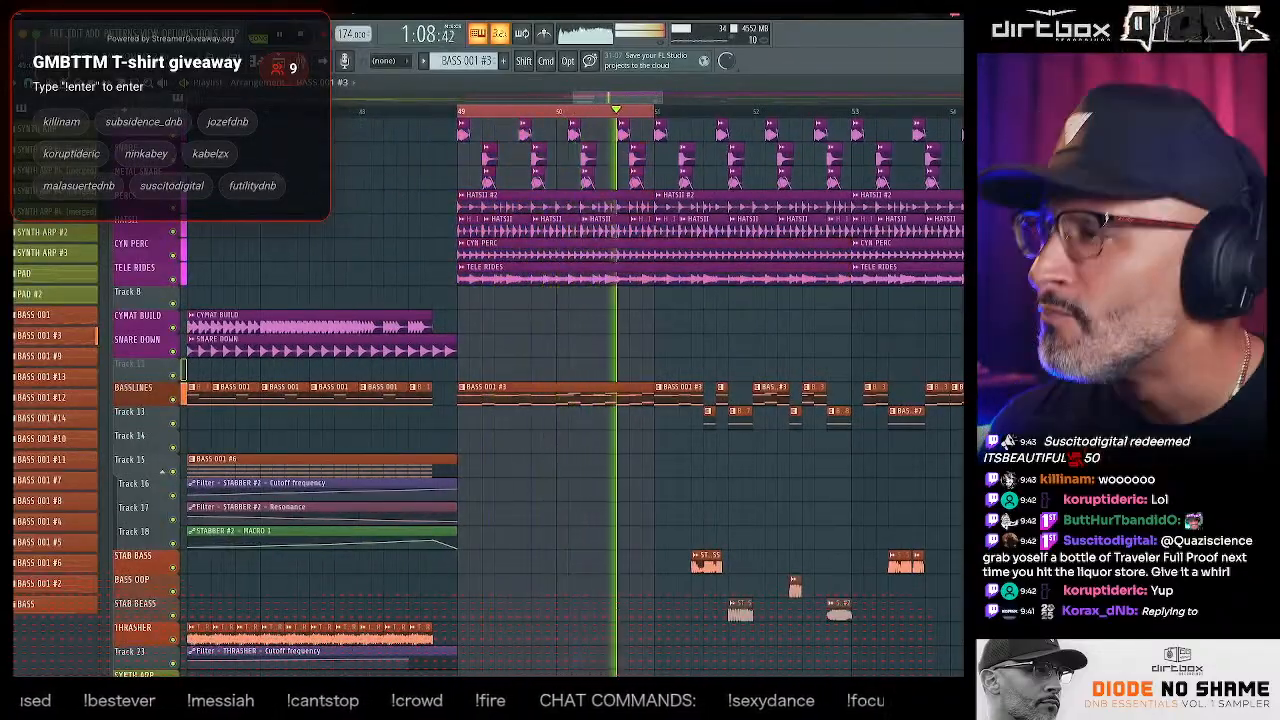
pyautogui.rightClick(174, 159)
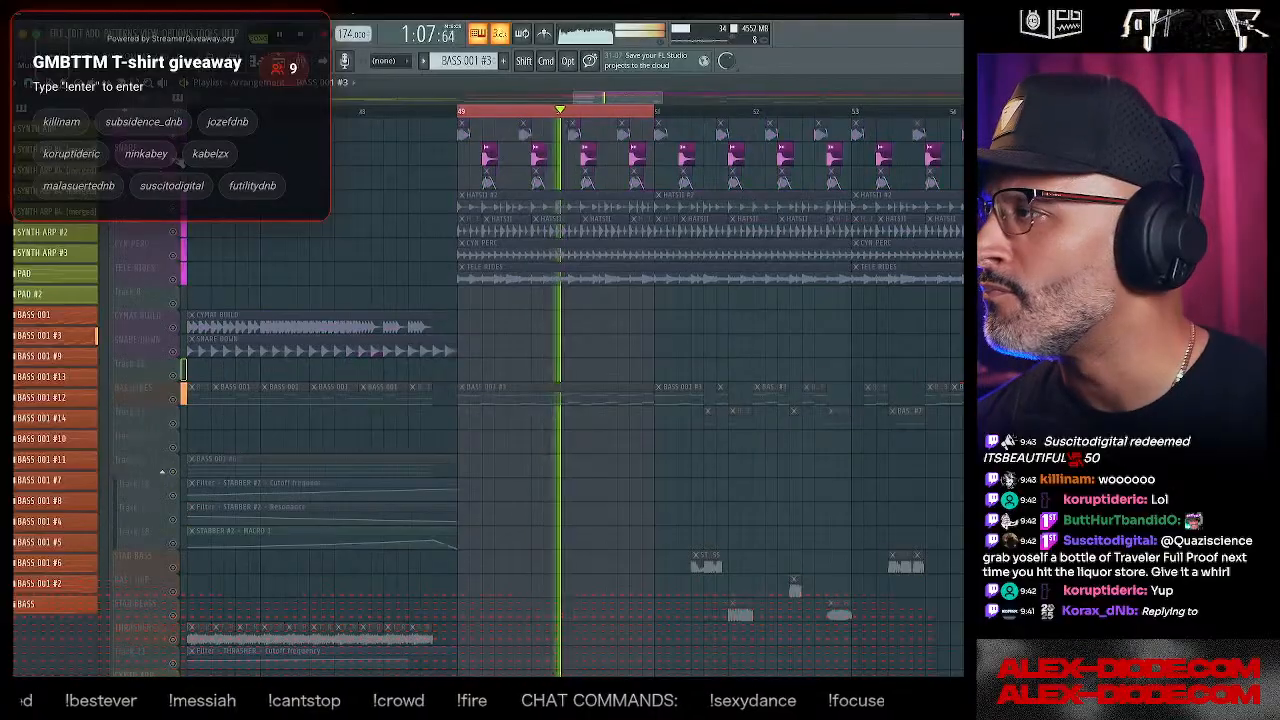
# - Release the drum track's solo and solo the BASSLINES track over the looped section
pyautogui.rightClick(175, 160)
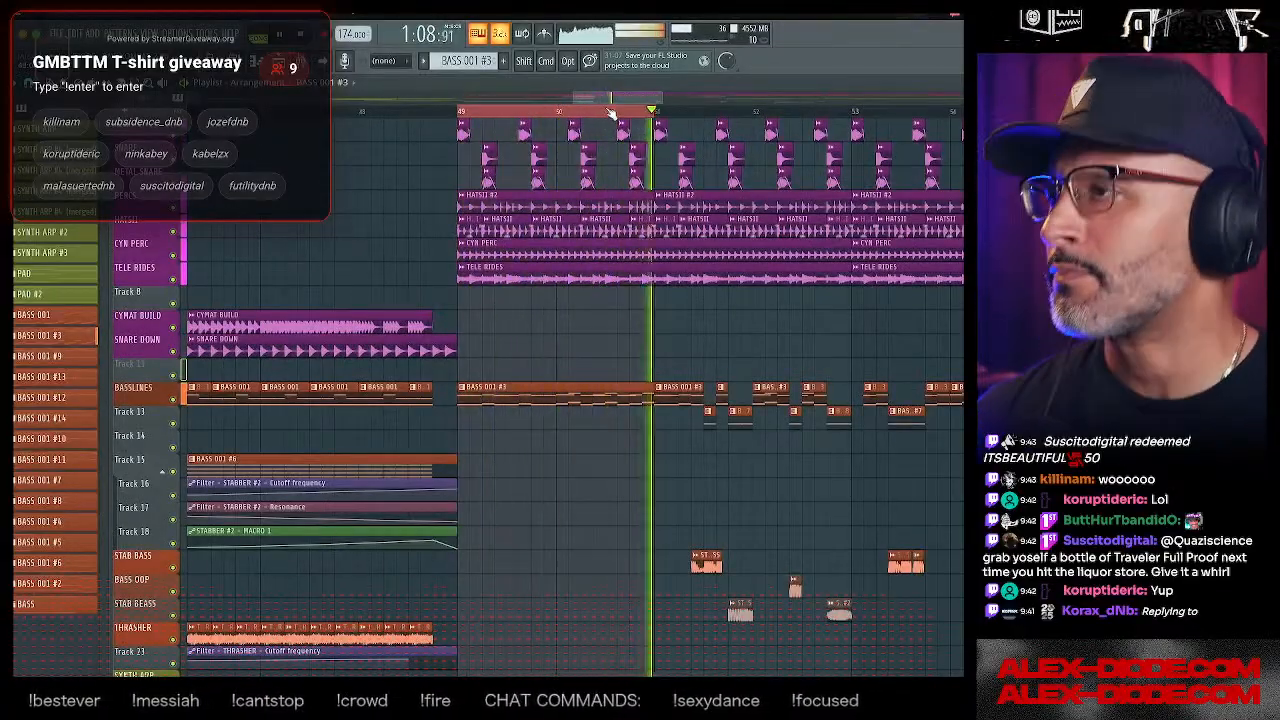
pyautogui.moveTo(665, 97); pyautogui.dragTo(618, 99)
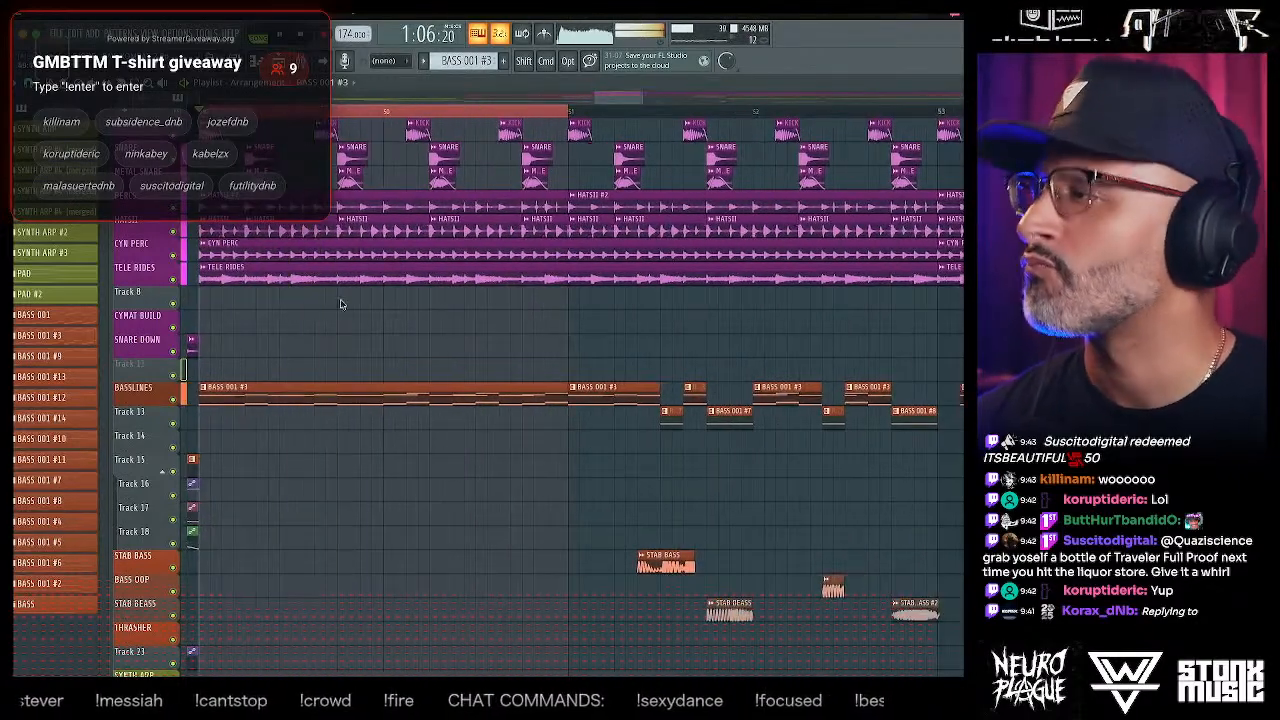
pyautogui.rightClick(173, 399)
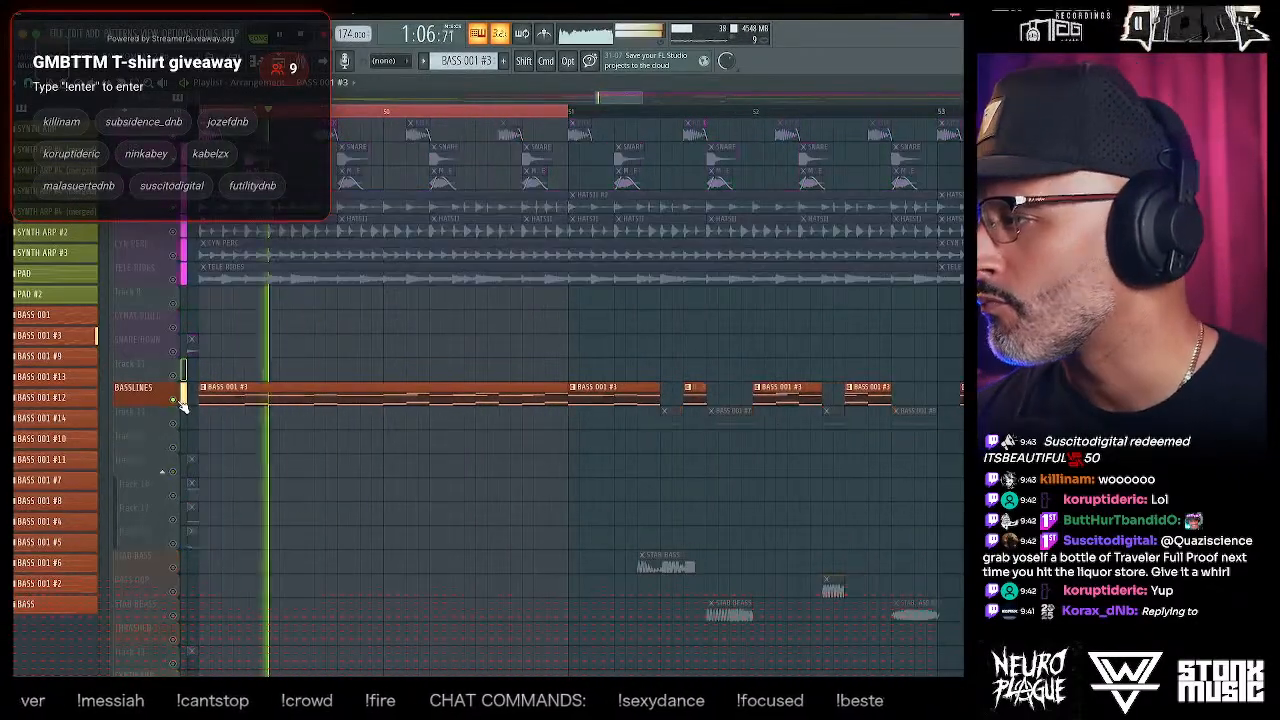
# - Solo the CYN PERC and TELE RIDES tracks for comparison and restore playback of all playlist tracks
pyautogui.rightClick(160, 281)
pyautogui.press('Escape')
pyautogui.rightClick(172, 277)
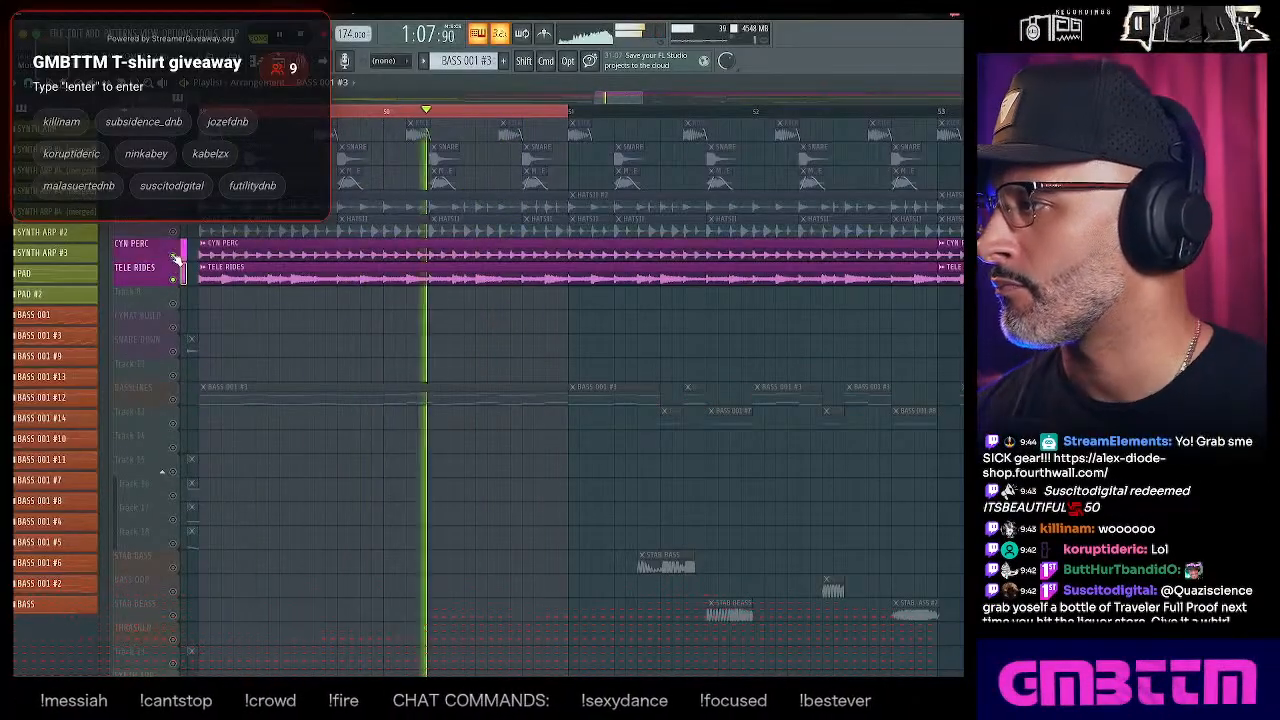
pyautogui.rightClick(172, 274)
pyautogui.click(176, 288)
pyautogui.rightClick(173, 280)
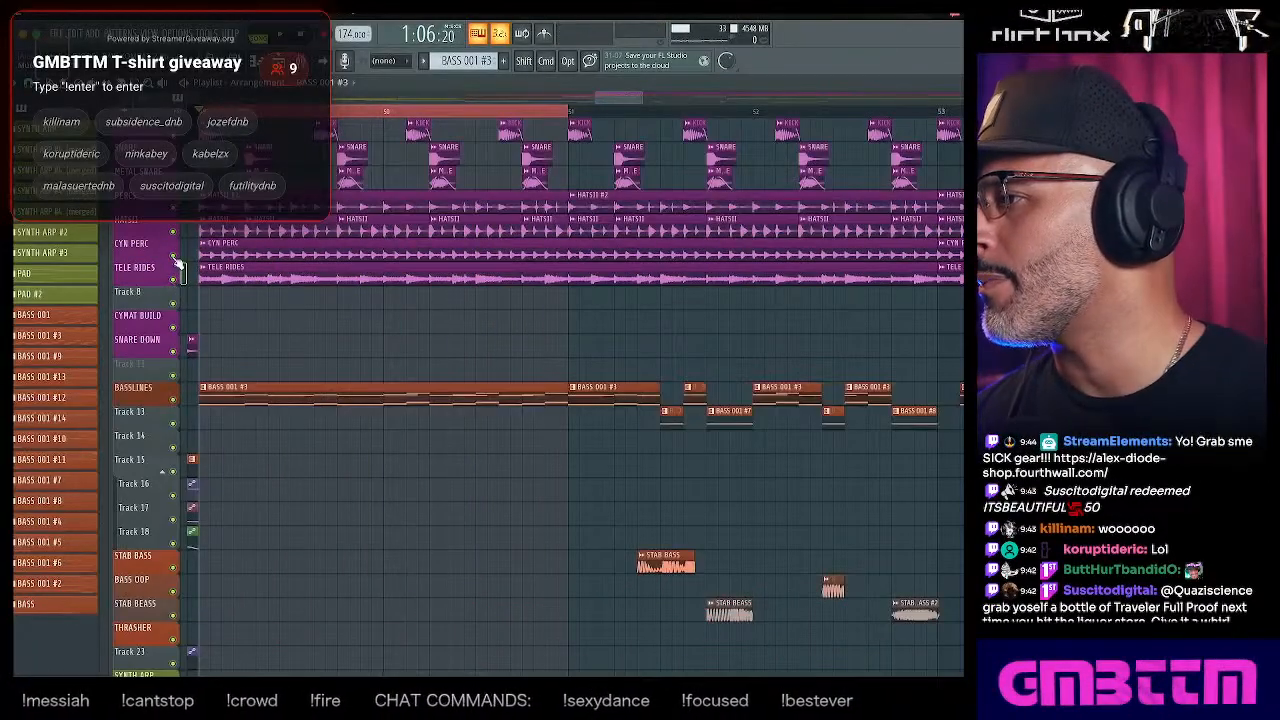
# - Bring up the sample browser, remove the Drums filter from the Aether loops and audition GS AETR 174 Em Synth Lead 03
pyautogui.moveTo(611, 99); pyautogui.dragTo(598, 98)
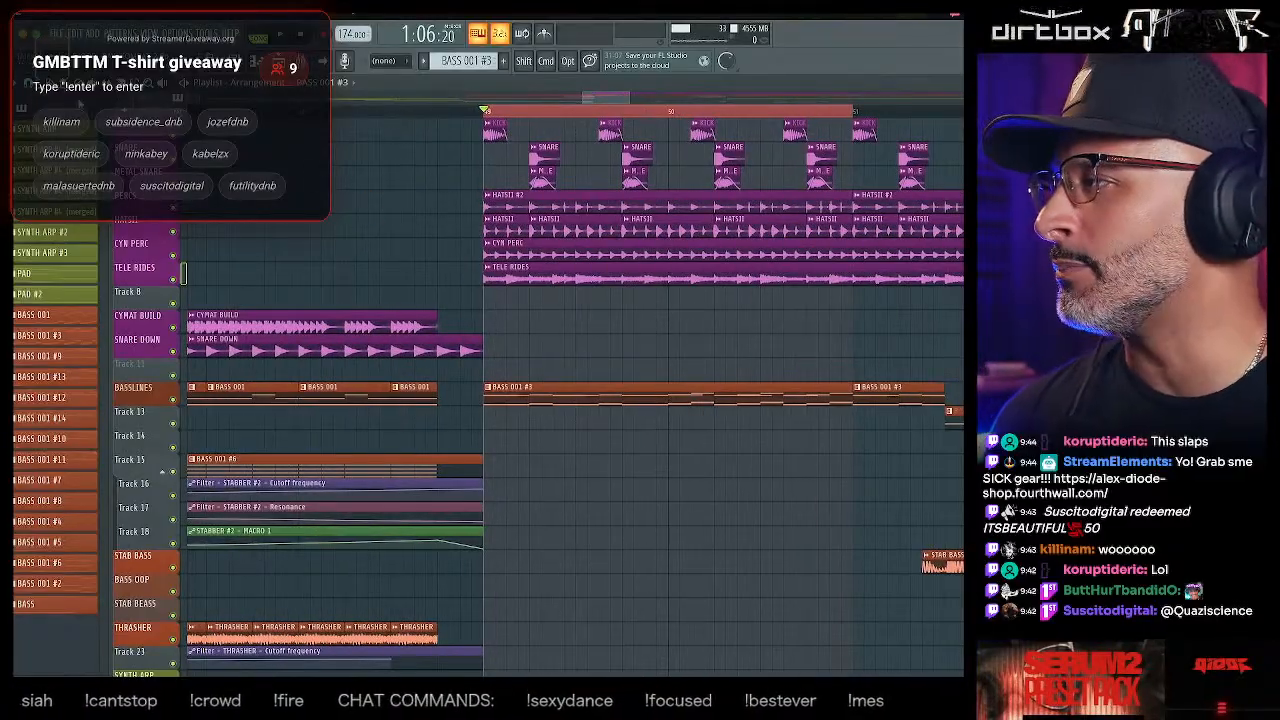
pyautogui.moveTo(14, 443)
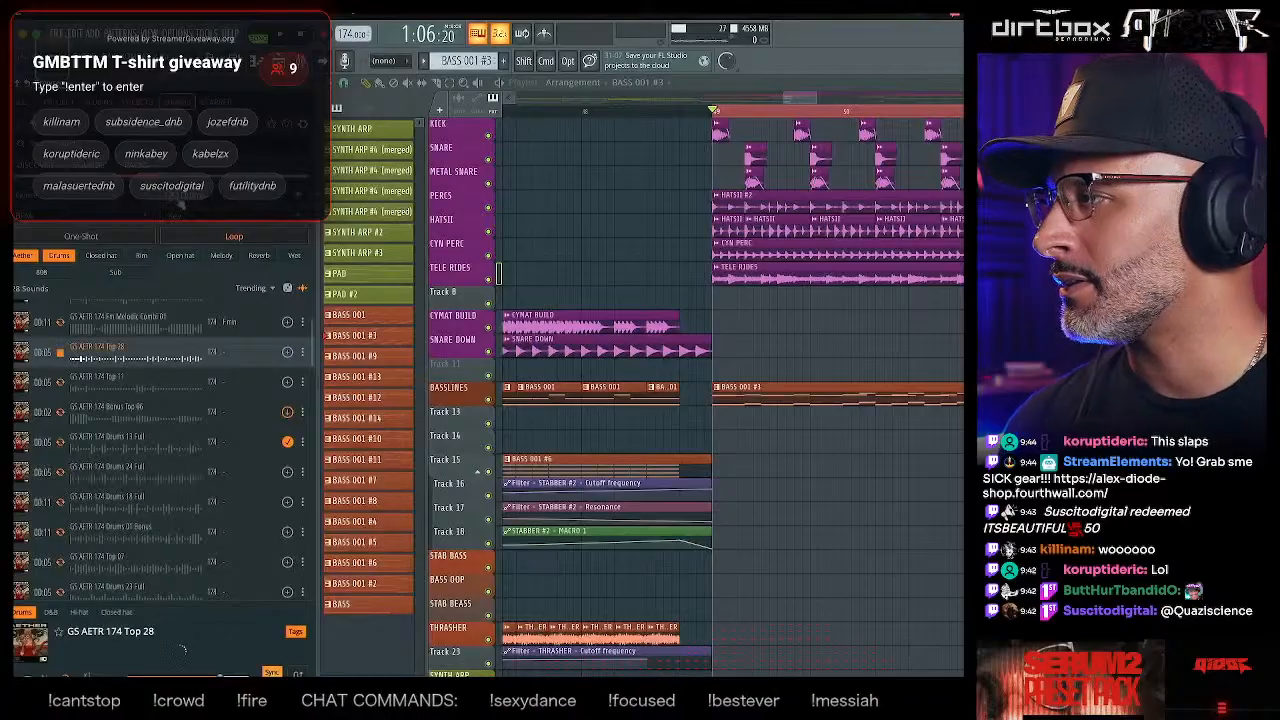
pyautogui.click(180, 203)
pyautogui.click(150, 457)
pyautogui.scroll(-3, 155, 447)
pyautogui.scroll(1, 155, 447)
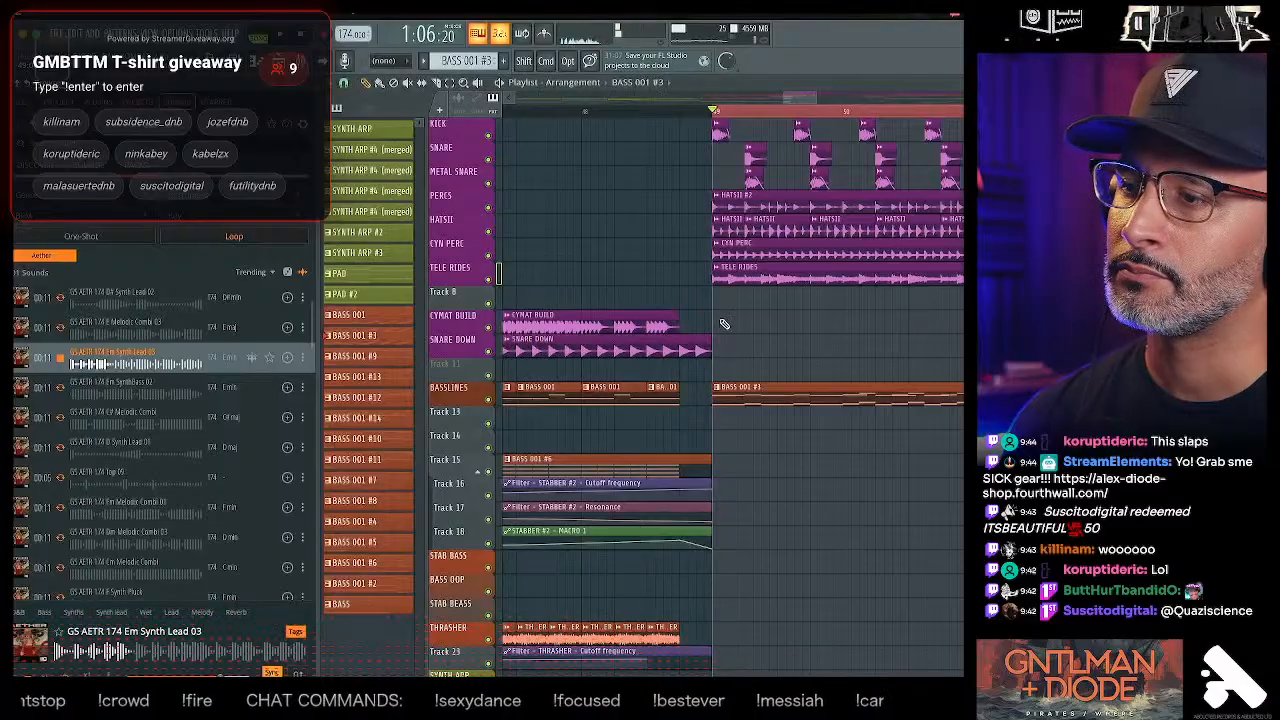
# - Place the GS AETR 174 Em Synth Lead 03 loop on Track 14 at bar 49 and adjust its pitch with the track soloed
pyautogui.press('space')
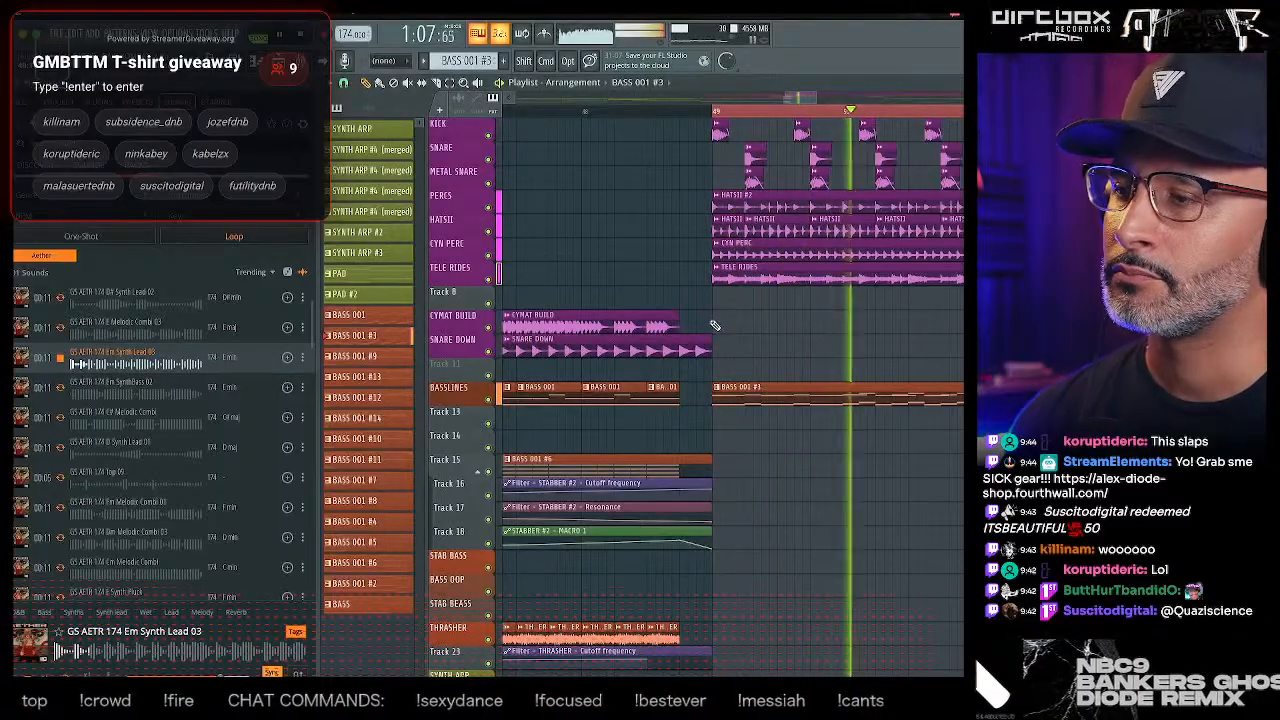
pyautogui.moveTo(188, 365); pyautogui.dragTo(725, 435)
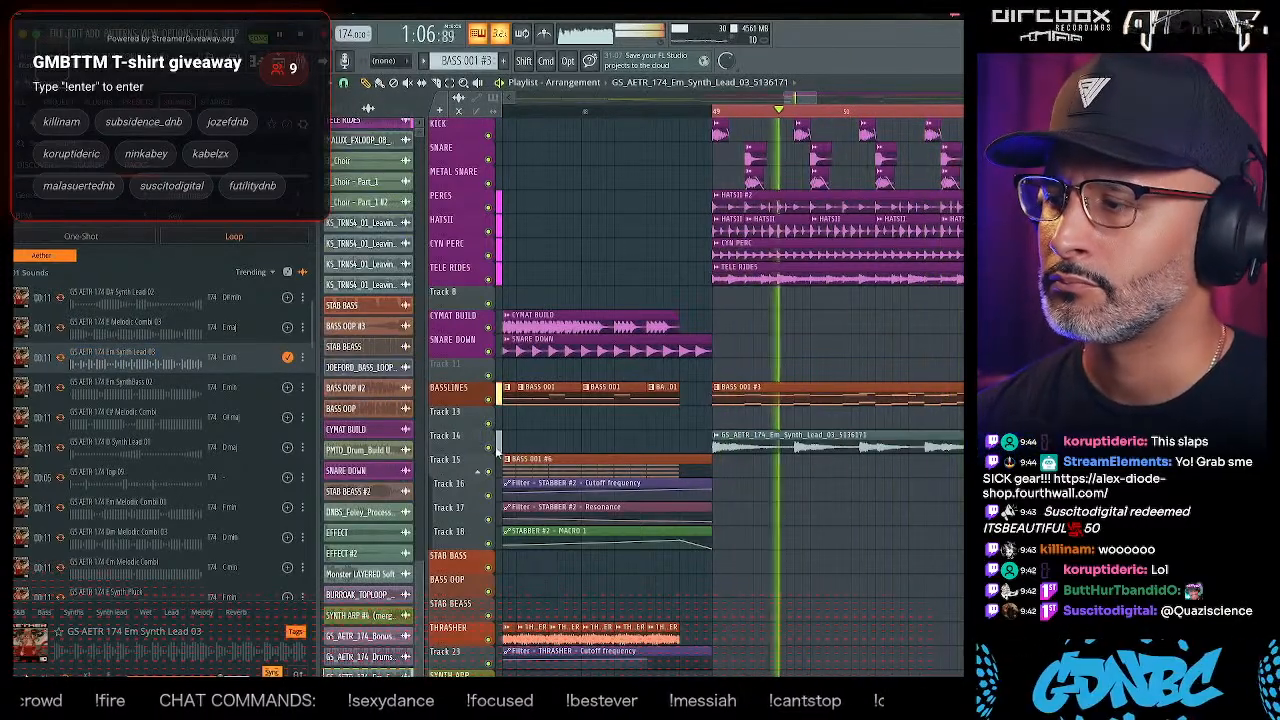
pyautogui.rightClick(489, 447)
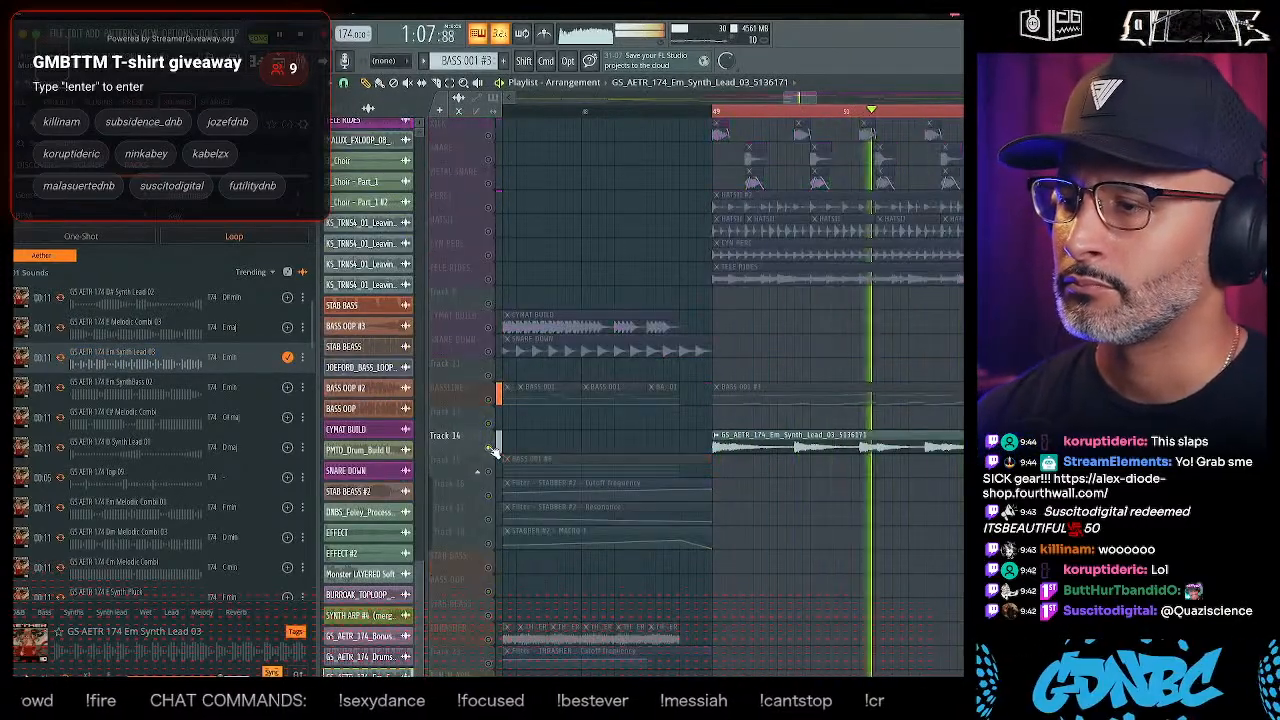
pyautogui.doubleClick(753, 443)
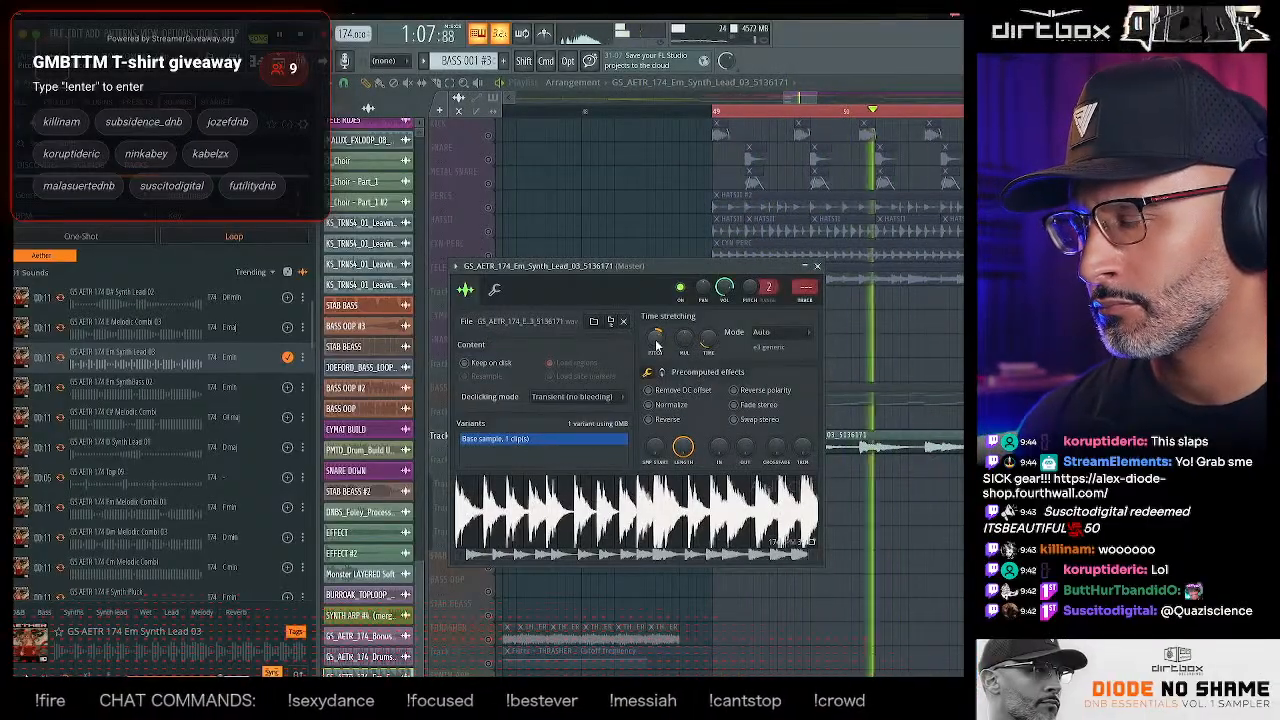
pyautogui.click(818, 267)
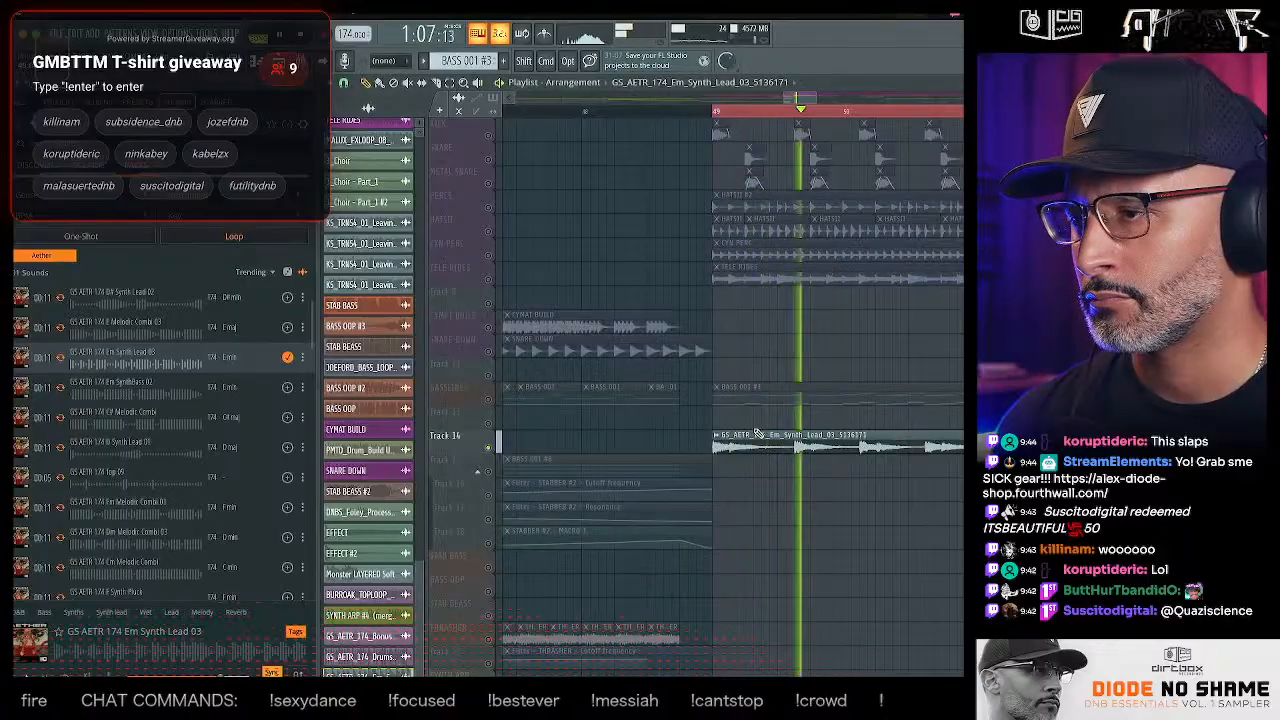
# - Route the synth lead sample to mixer track 37, shift its clip slightly later and release Track 14's solo
pyautogui.doubleClick(753, 440)
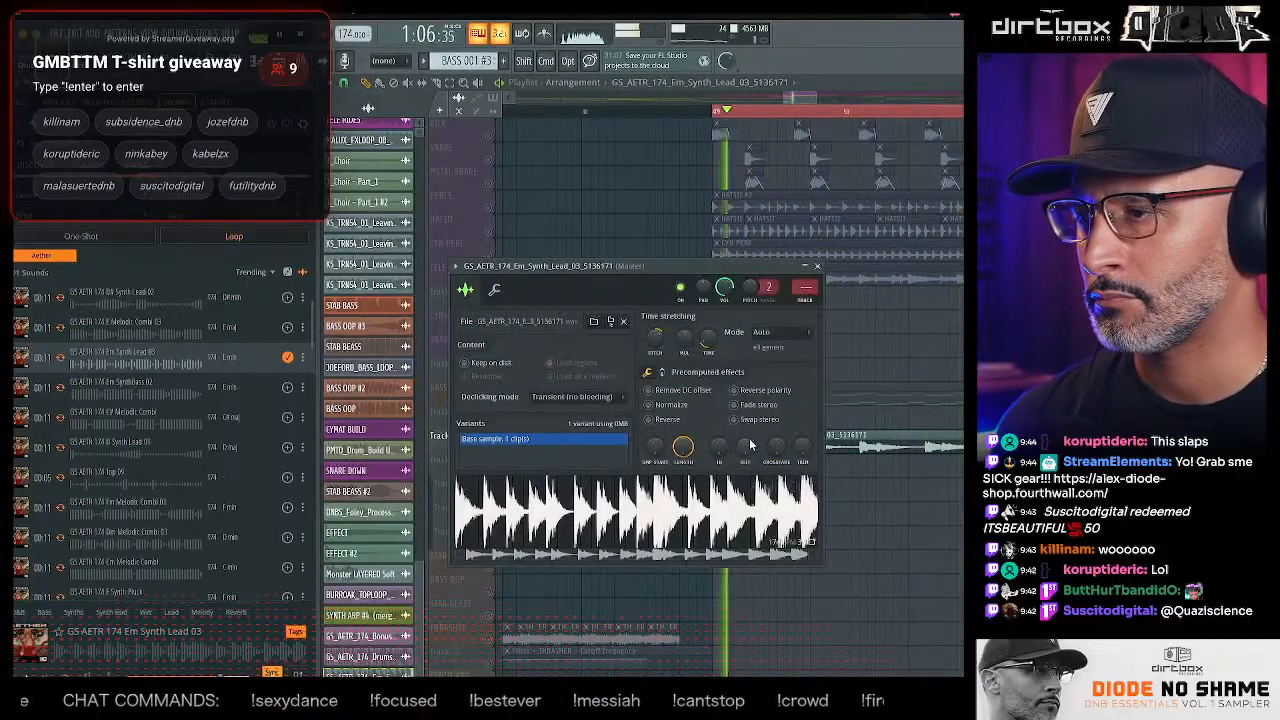
pyautogui.click(803, 290)
pyautogui.click(709, 177)
pyautogui.moveTo(766, 440); pyautogui.dragTo(783, 440)
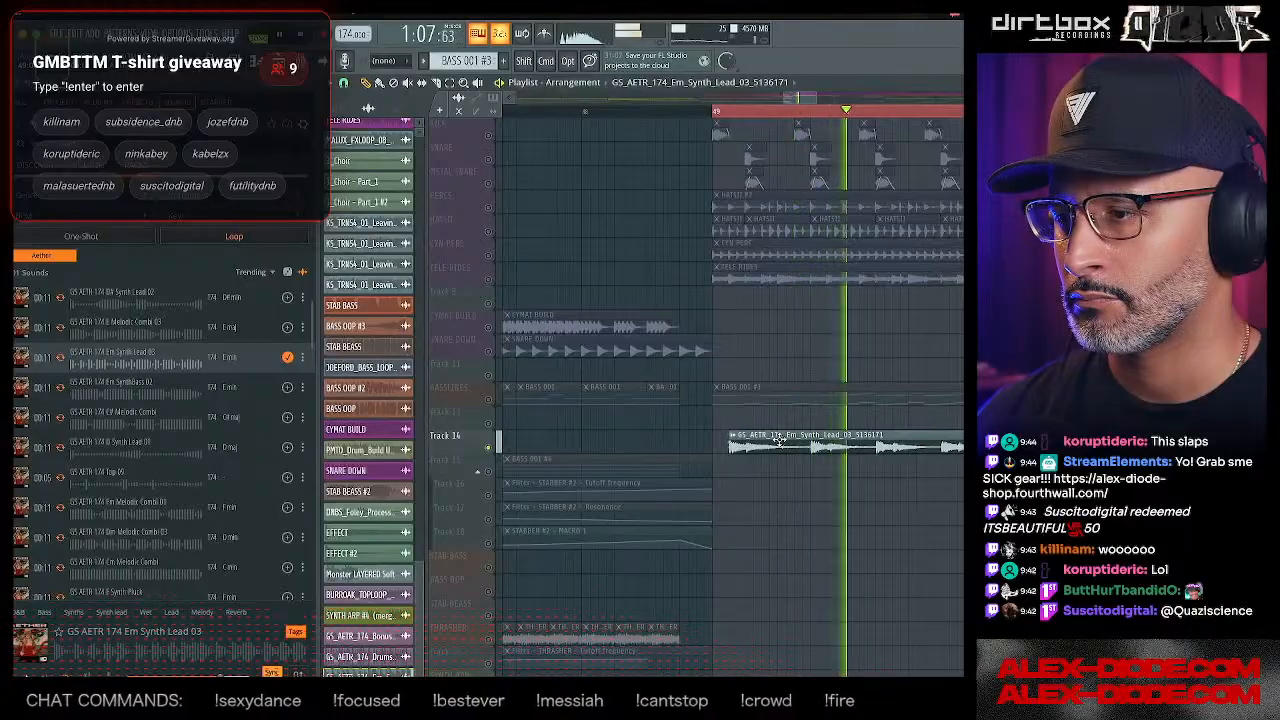
pyautogui.rightClick(487, 448)
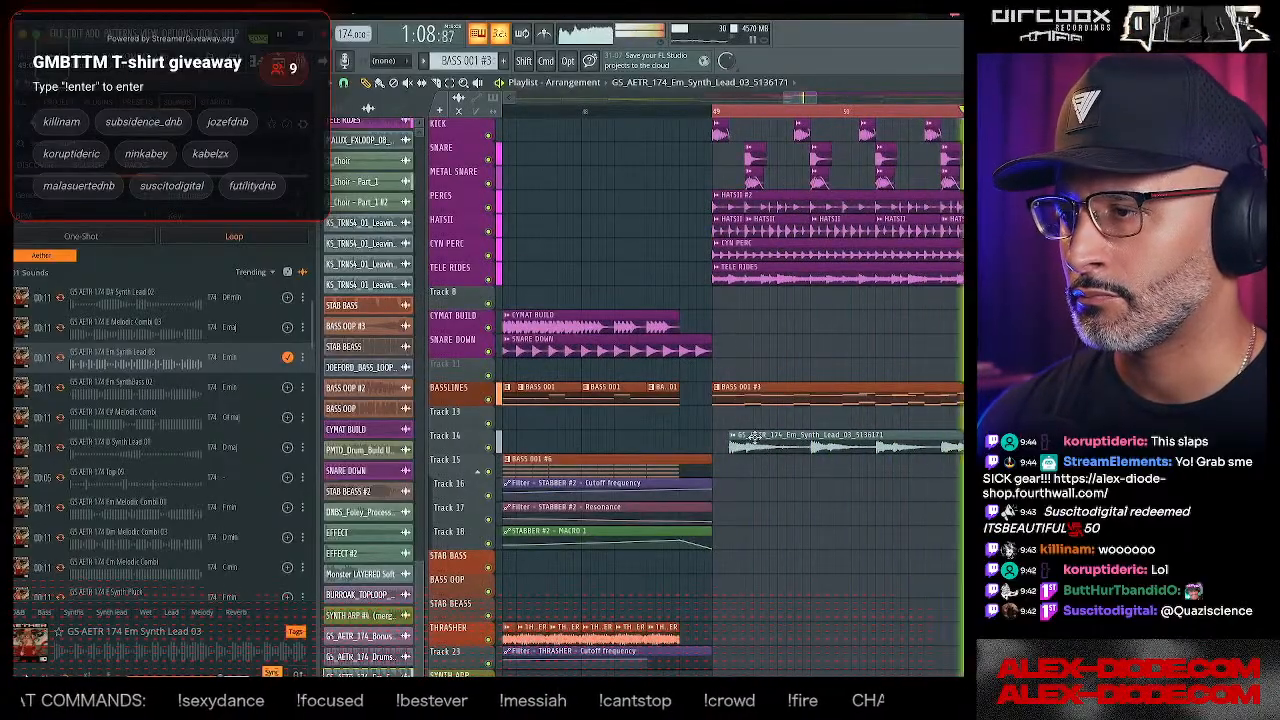
# - Load Pro-Q 4 on the synth lead's mixer track and add a 12 dB/oct low cut at about 389 Hz
pyautogui.doubleClick(746, 435)
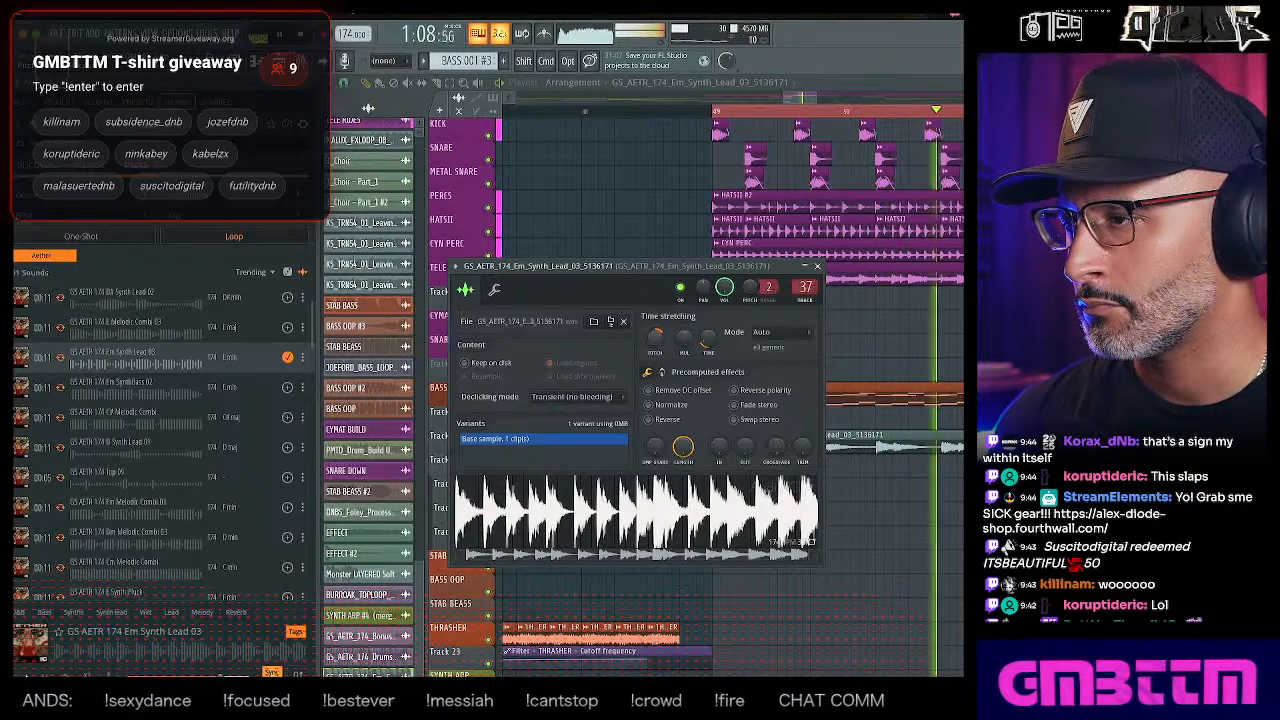
pyautogui.doubleClick(803, 289)
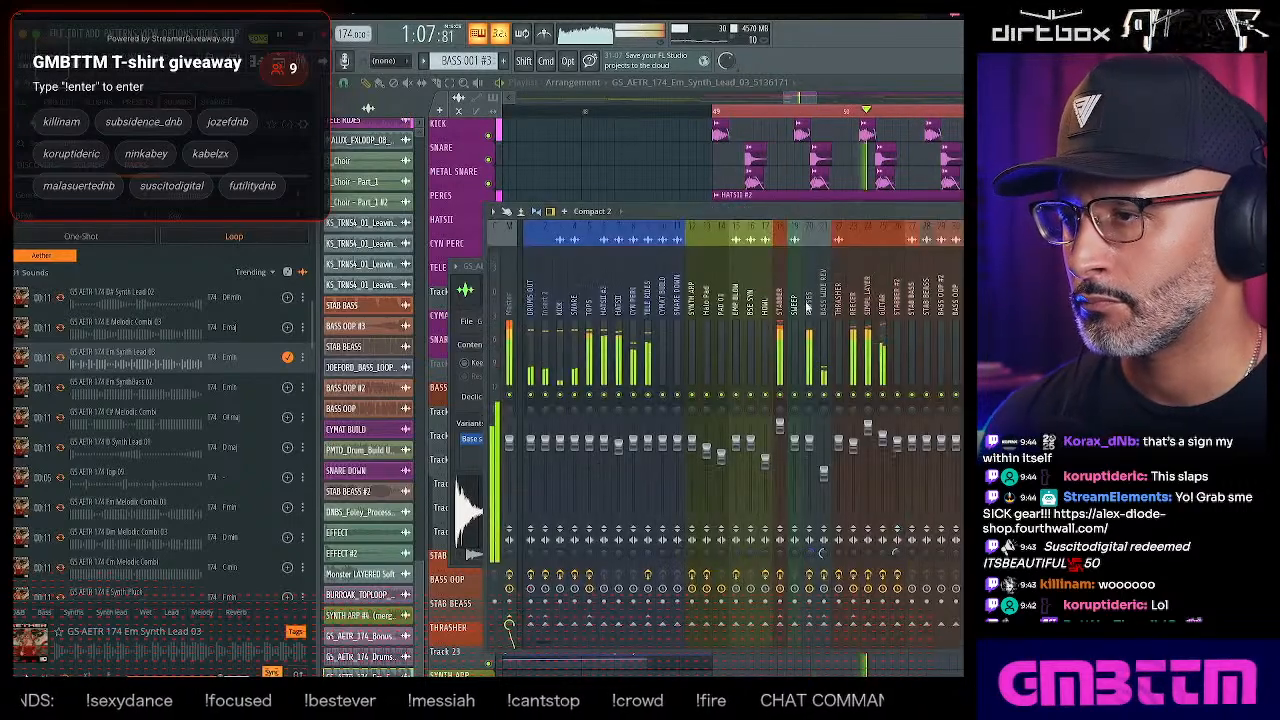
pyautogui.click(820, 551)
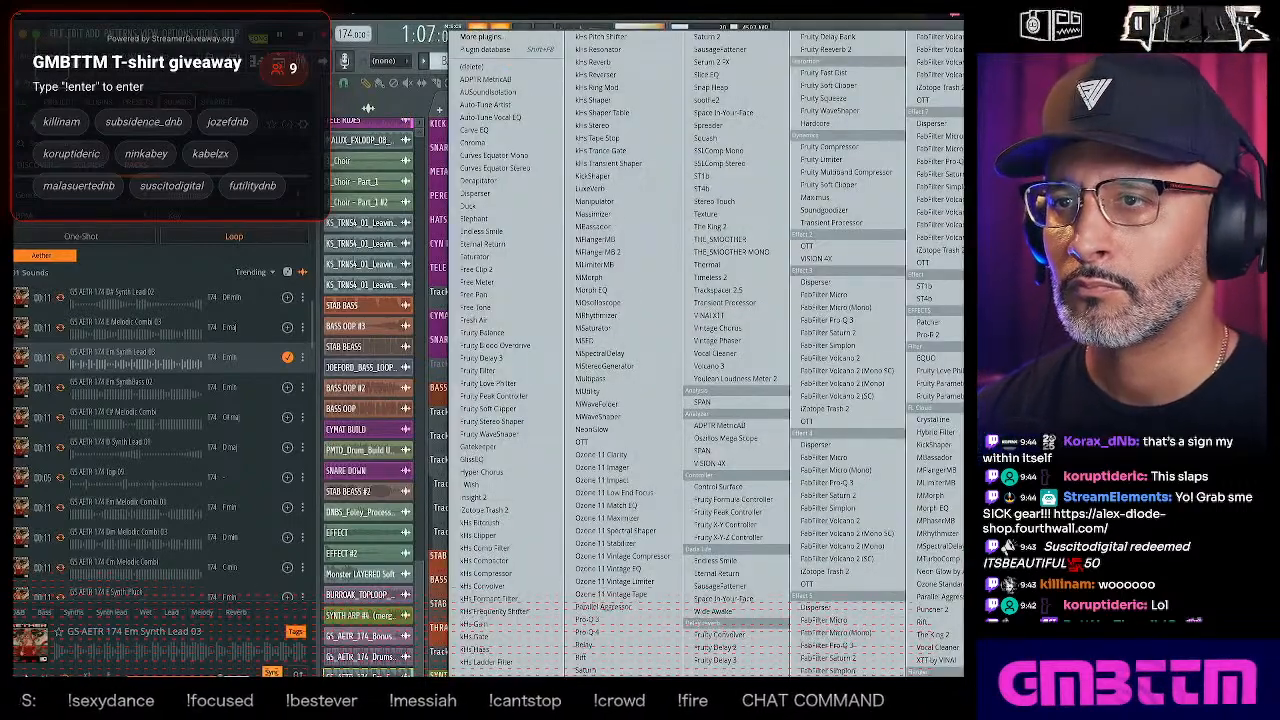
pyautogui.click(587, 632)
pyautogui.moveTo(146, 329); pyautogui.dragTo(366, 334)
pyautogui.moveTo(171, 334); pyautogui.dragTo(420, 312)
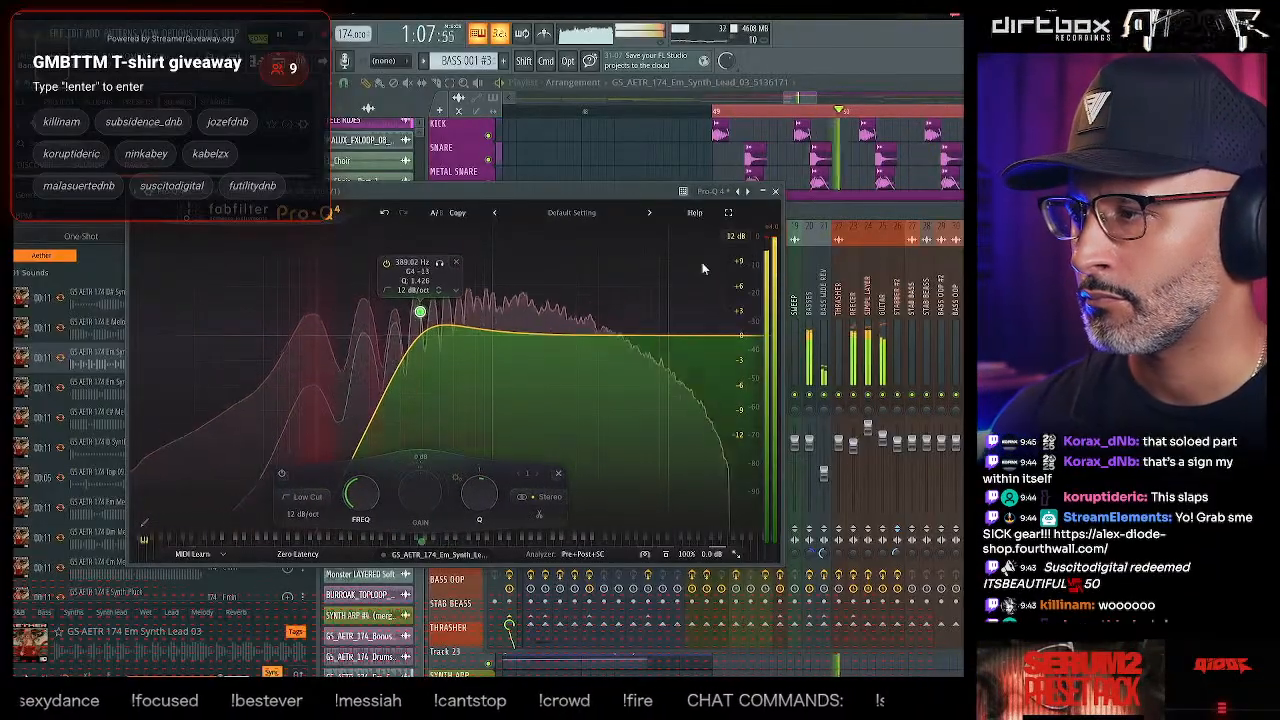
pyautogui.click(777, 192)
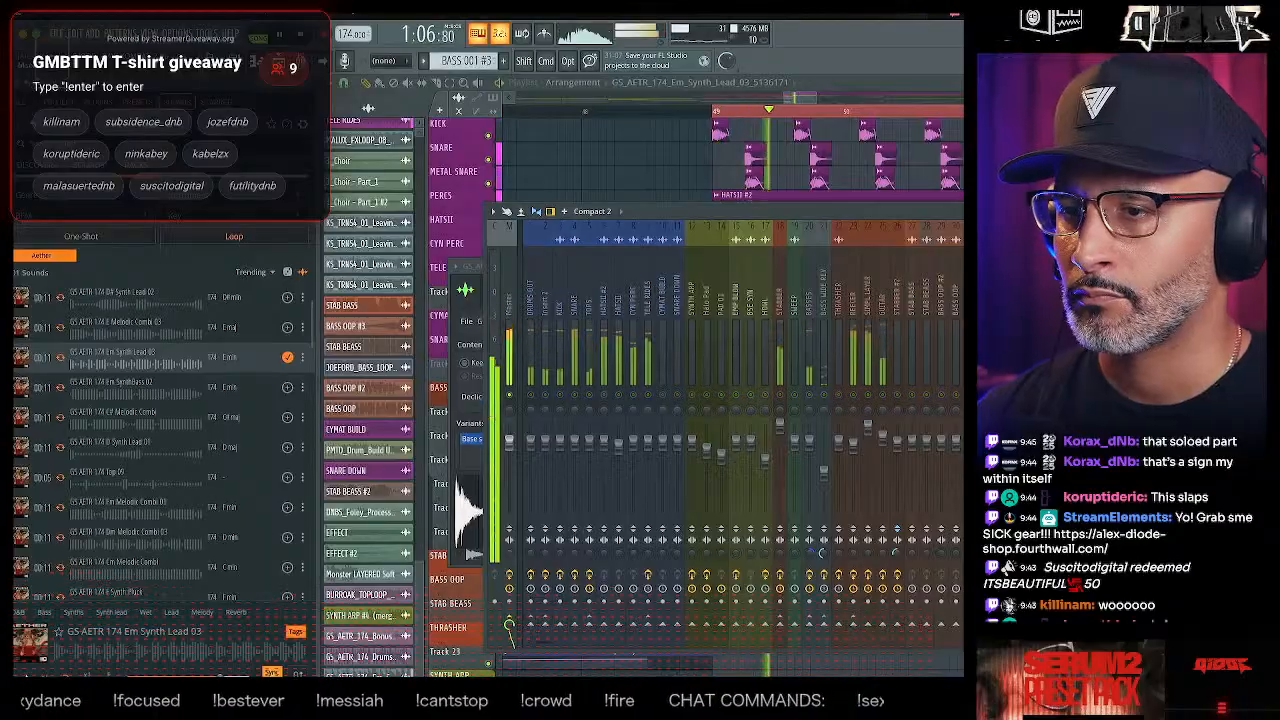
# - Retune the synth lead sample's pitch and compare Track 14 soloed and within the full mix
pyautogui.press('F9')
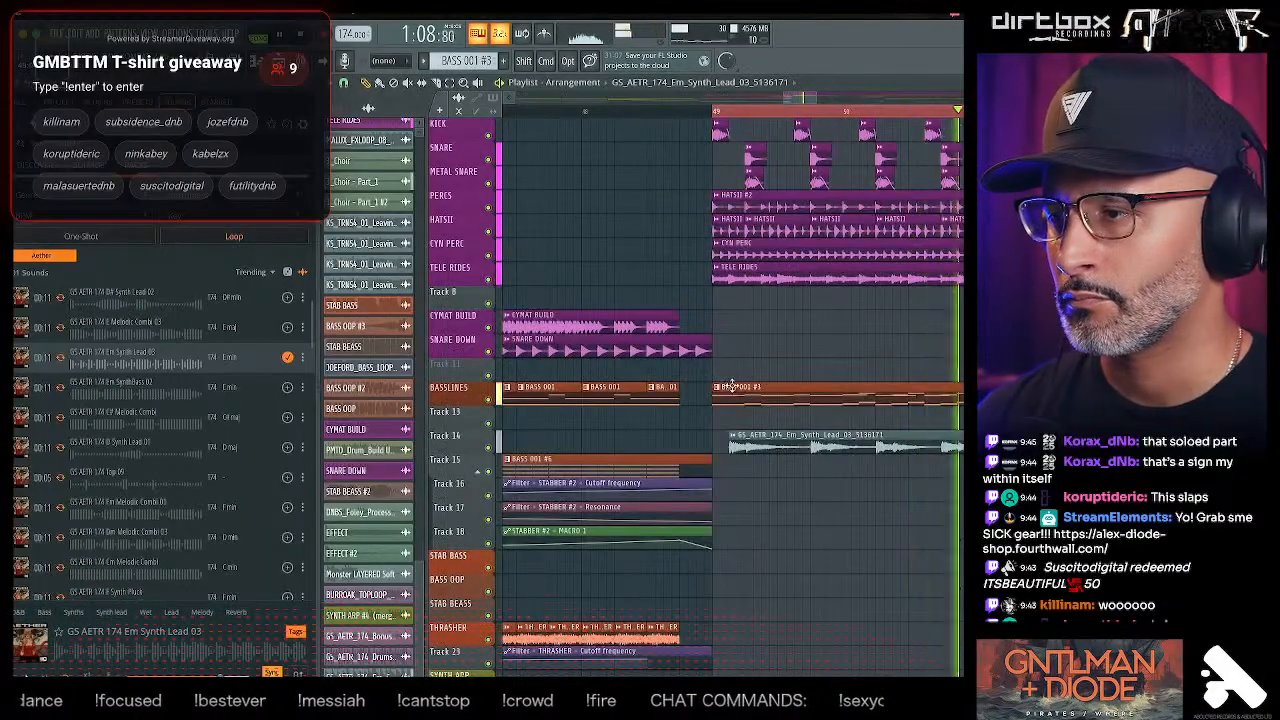
pyautogui.doubleClick(735, 436)
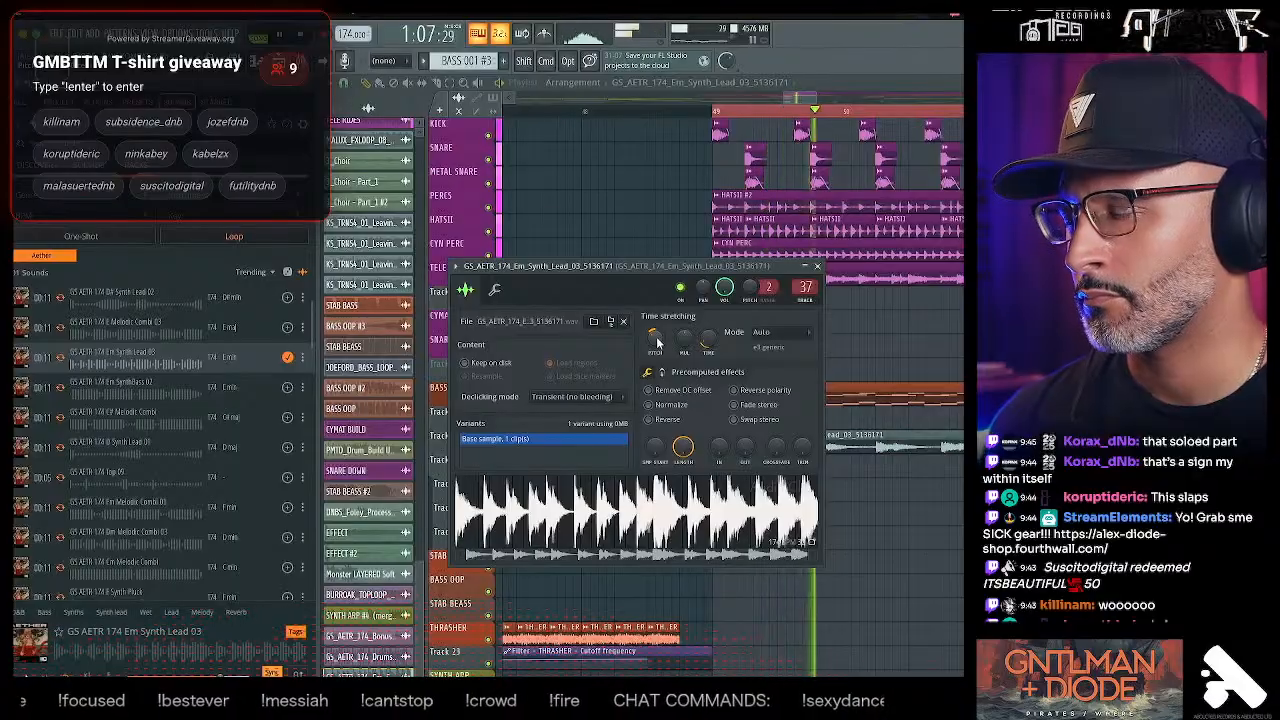
pyautogui.click(817, 266)
pyautogui.rightClick(488, 447)
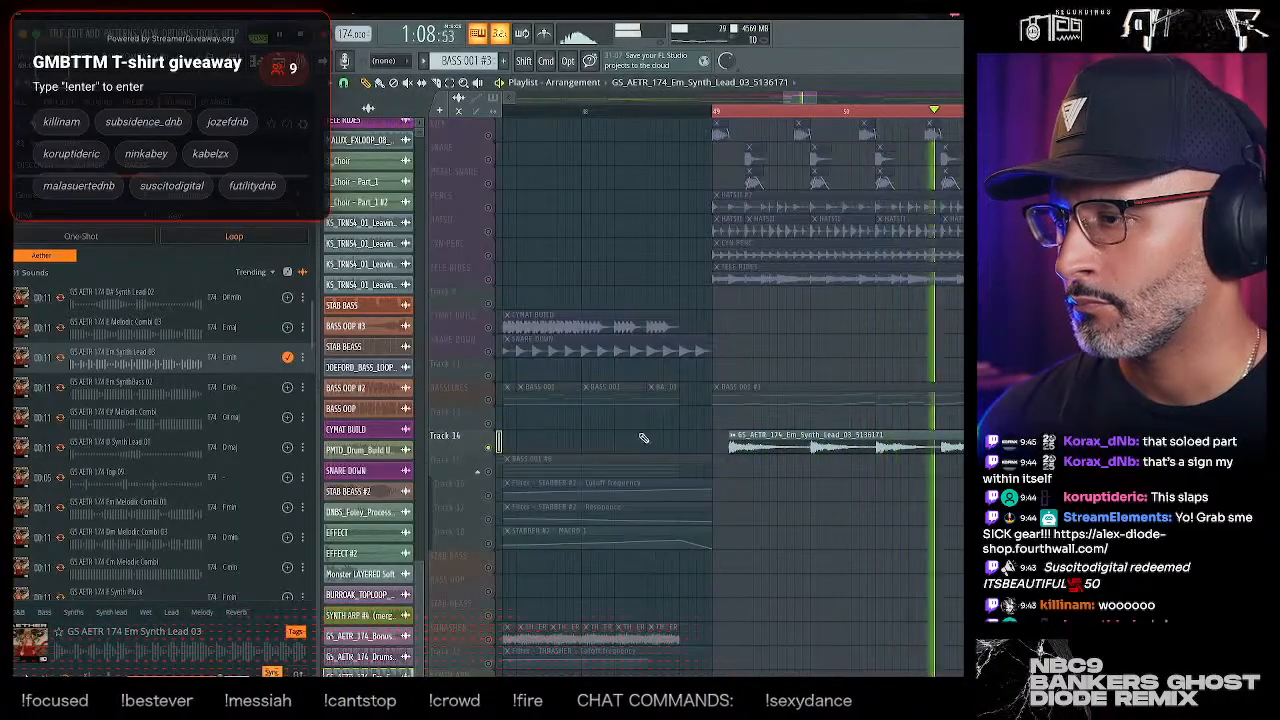
pyautogui.rightClick(488, 447)
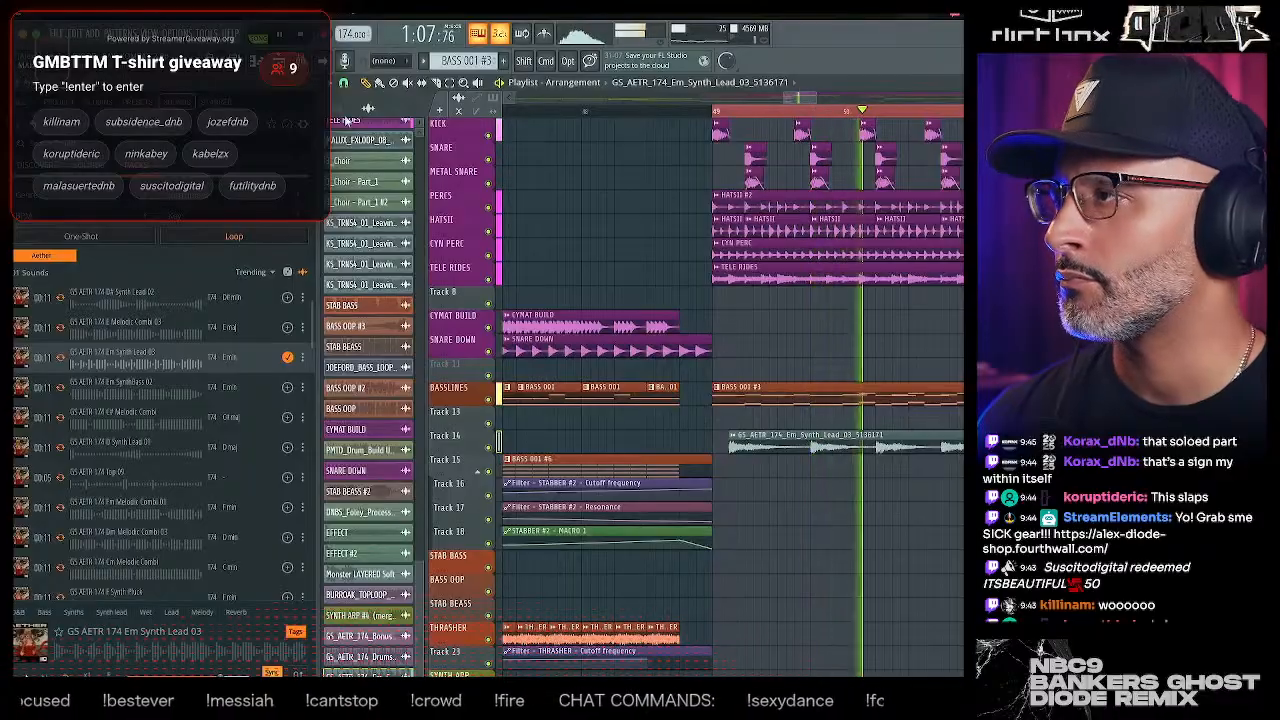
# - Slice the synth lead clip at bar 49's second snare hit and delete the part after the cut, keeping the BASS 001 #3 clip
pyautogui.press('F9')
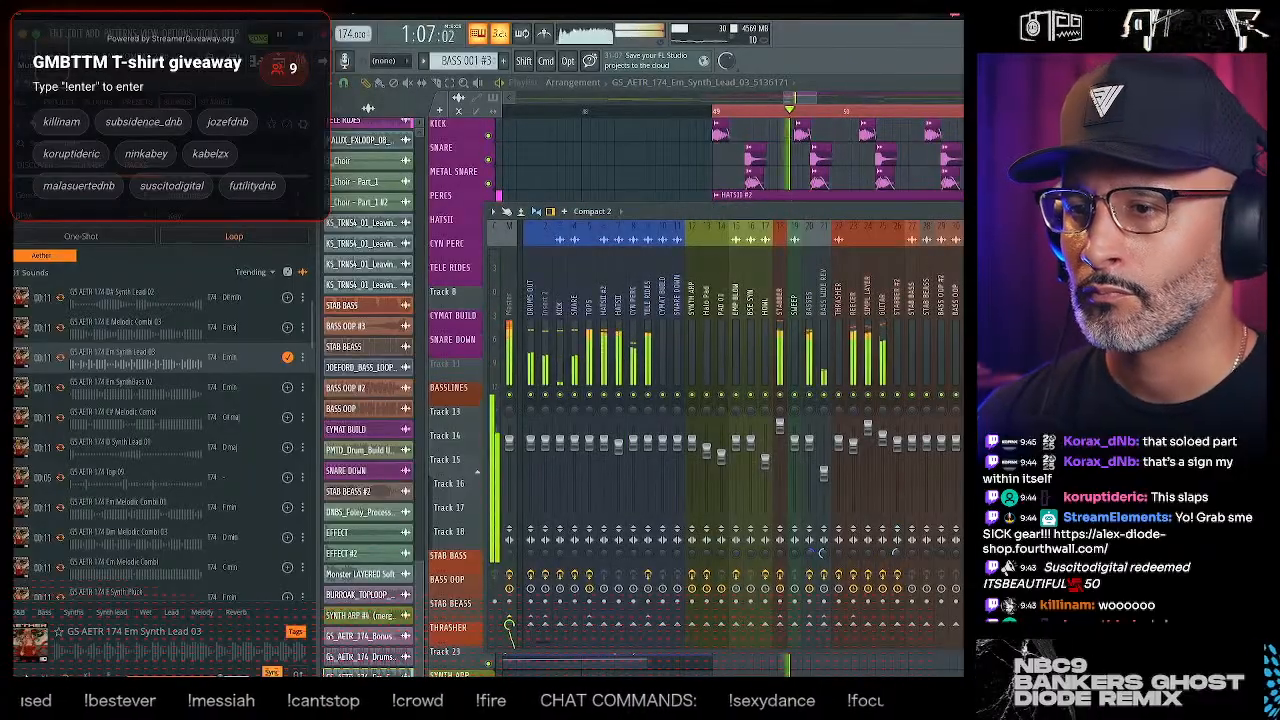
pyautogui.press('F9')
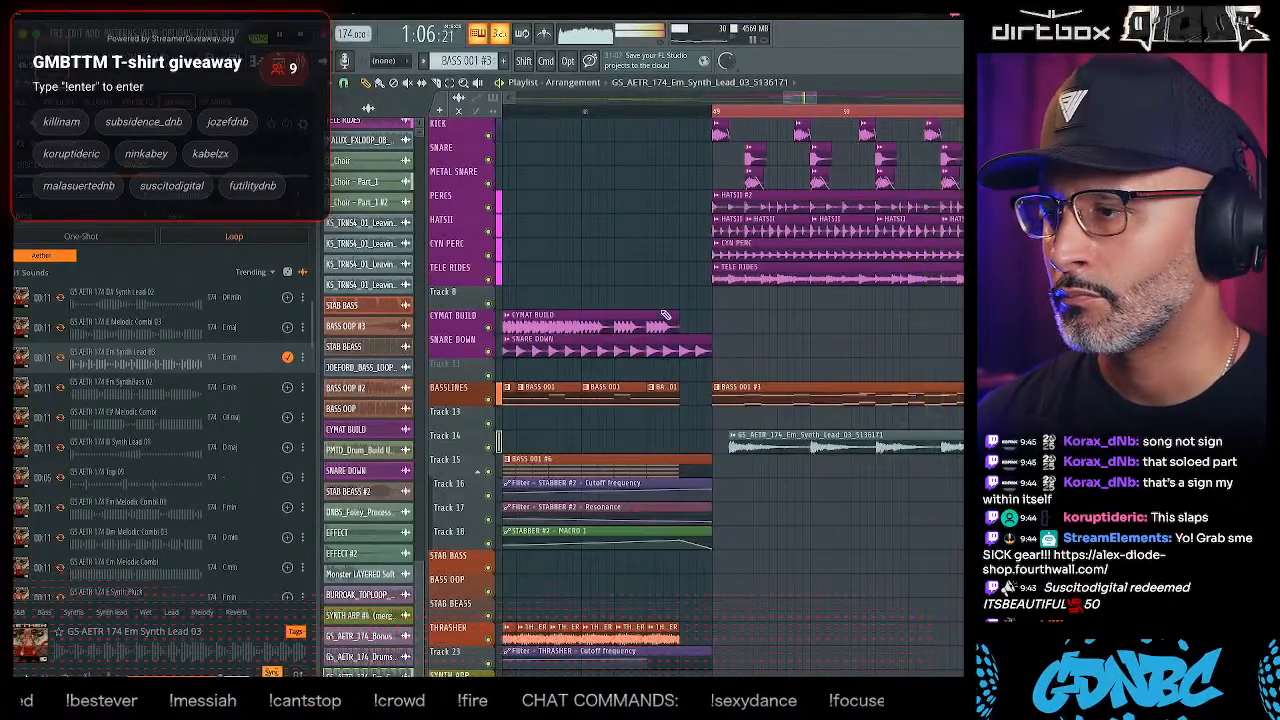
pyautogui.click(440, 83)
pyautogui.click(812, 447)
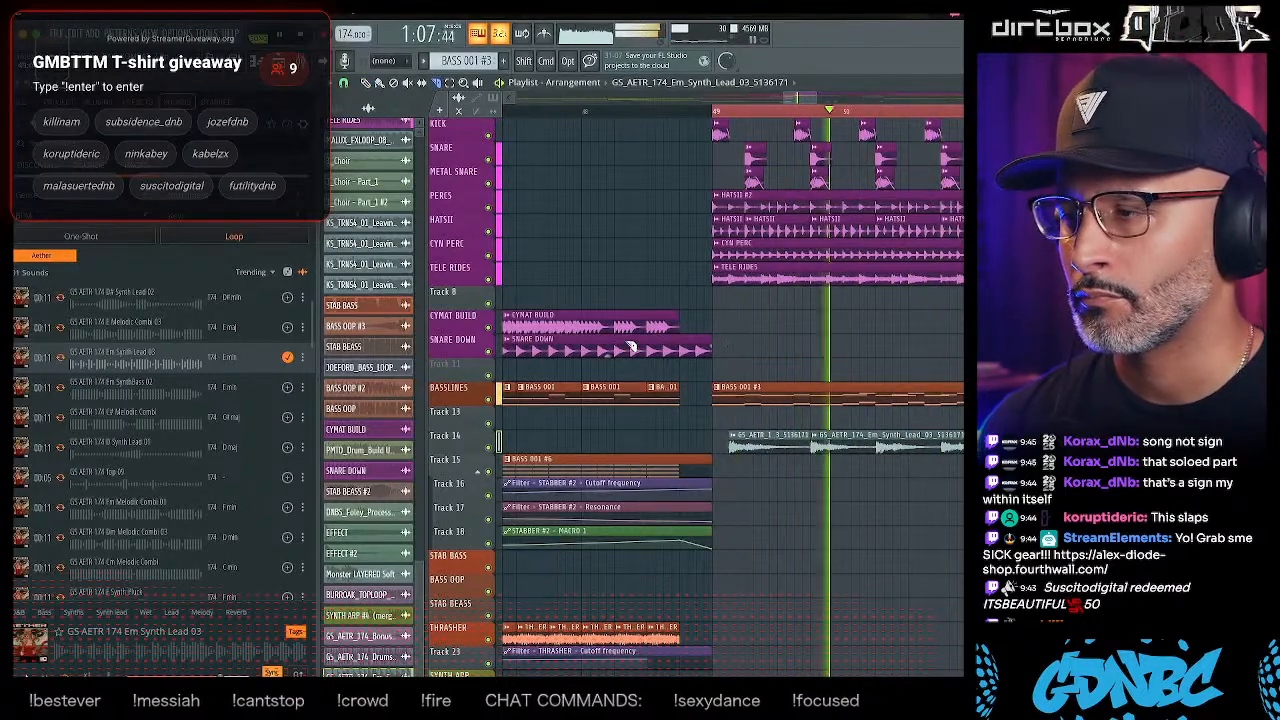
pyautogui.click(368, 84)
pyautogui.rightClick(826, 402)
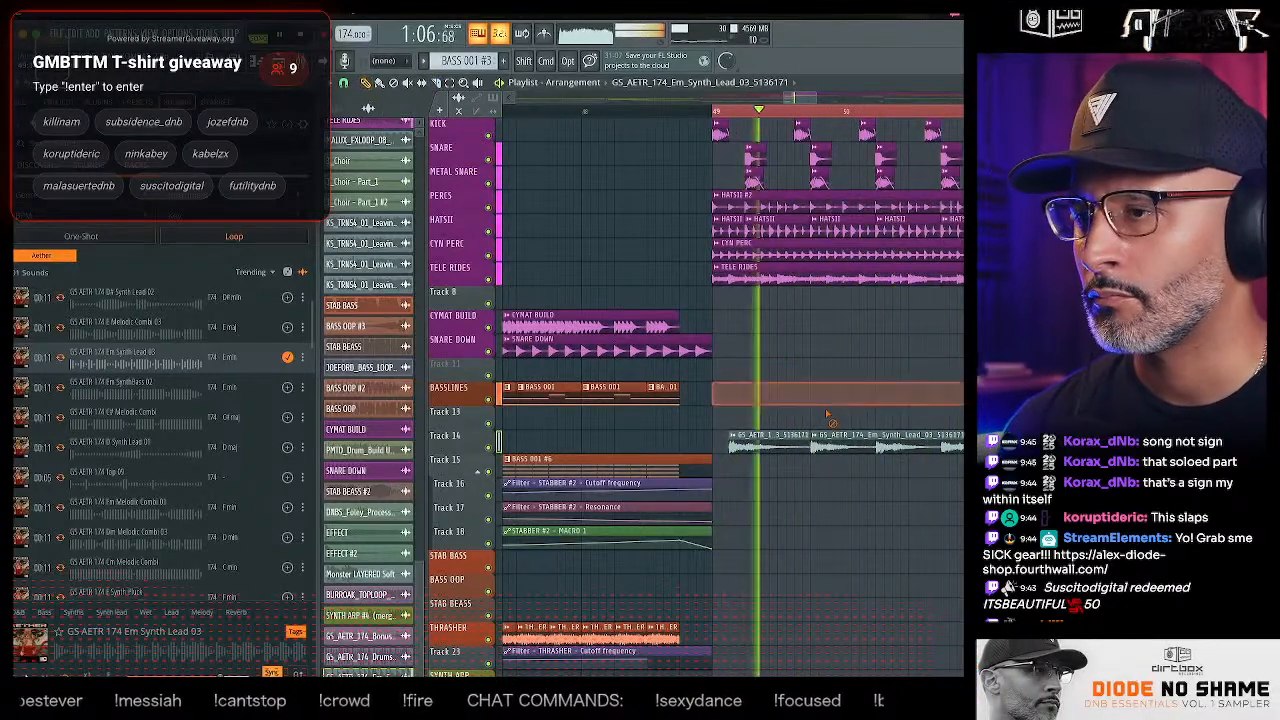
pyautogui.rightClick(832, 443)
pyautogui.press('super+z')
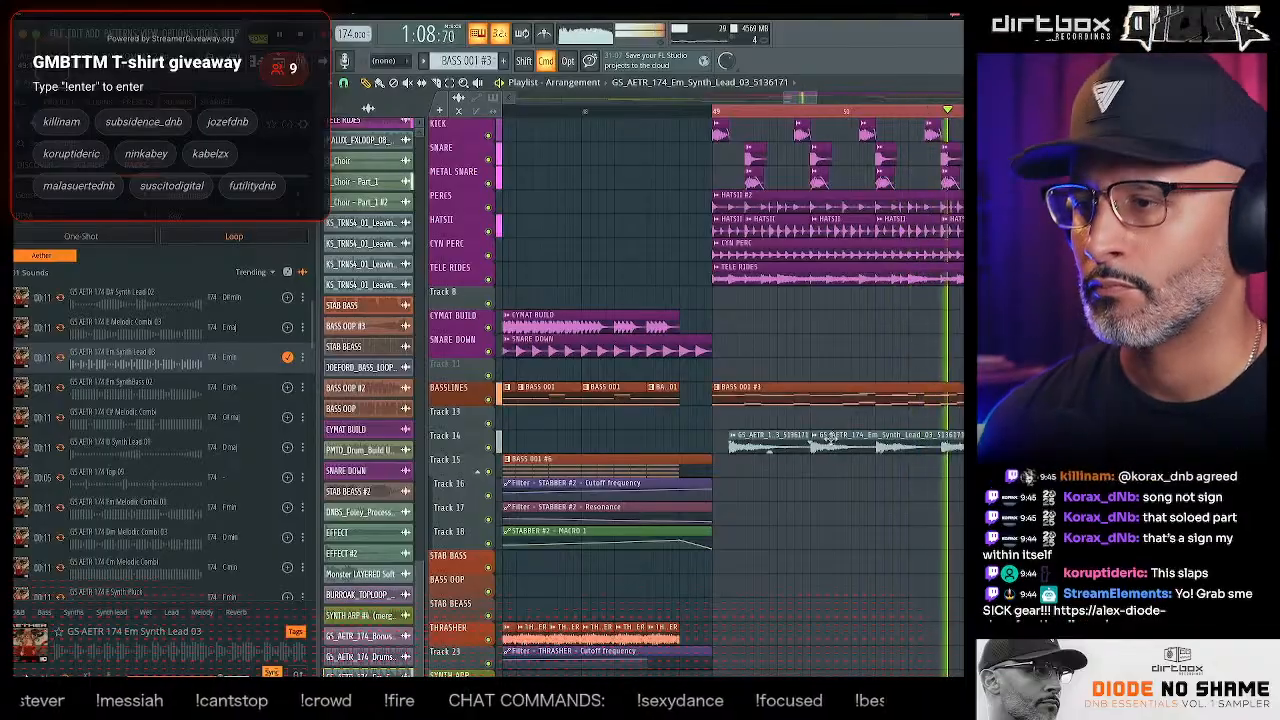
pyautogui.rightClick(830, 438)
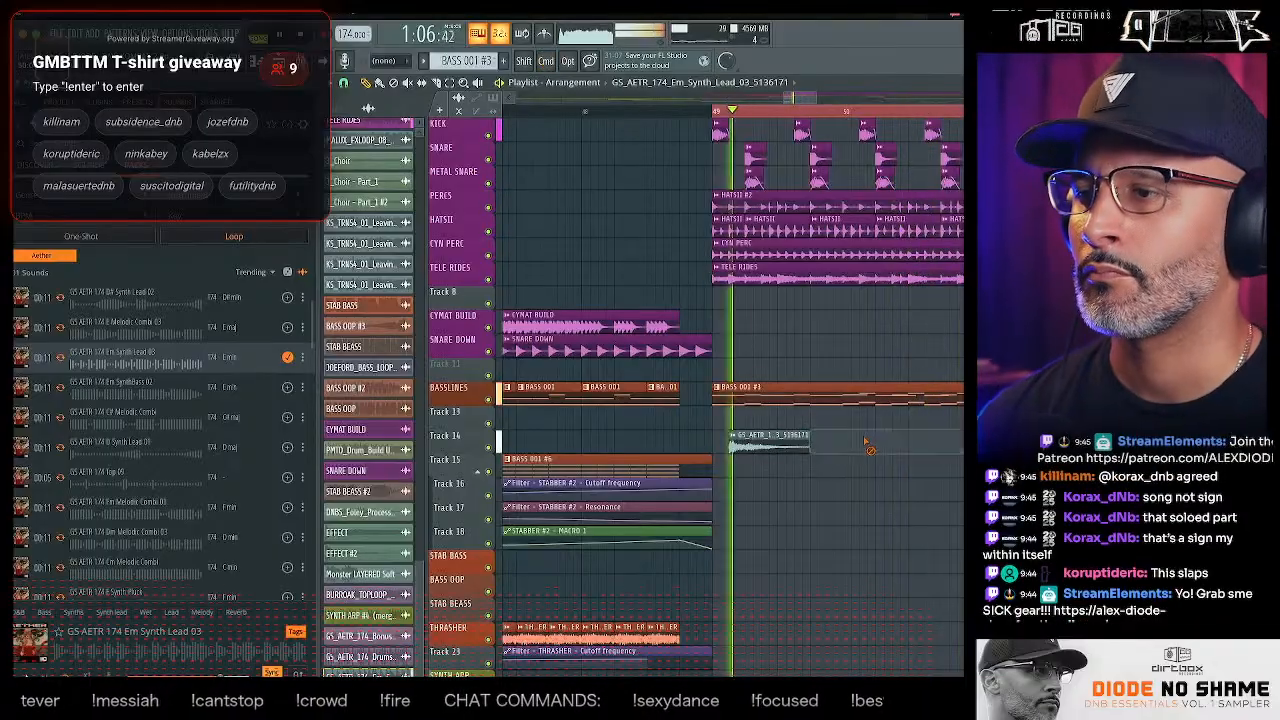
# - Adjust the pitch of the remaining synth lead stab on Track 14 while the section loops
pyautogui.doubleClick(762, 436)
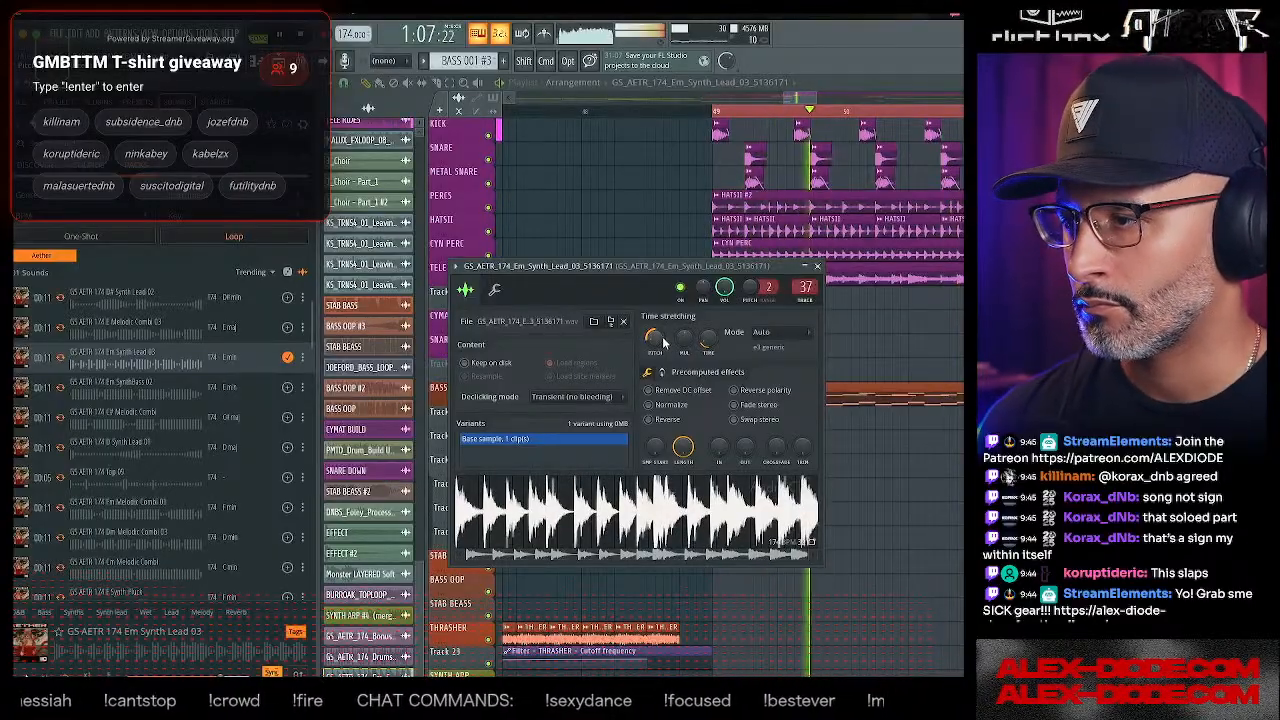
pyautogui.press('Escape')
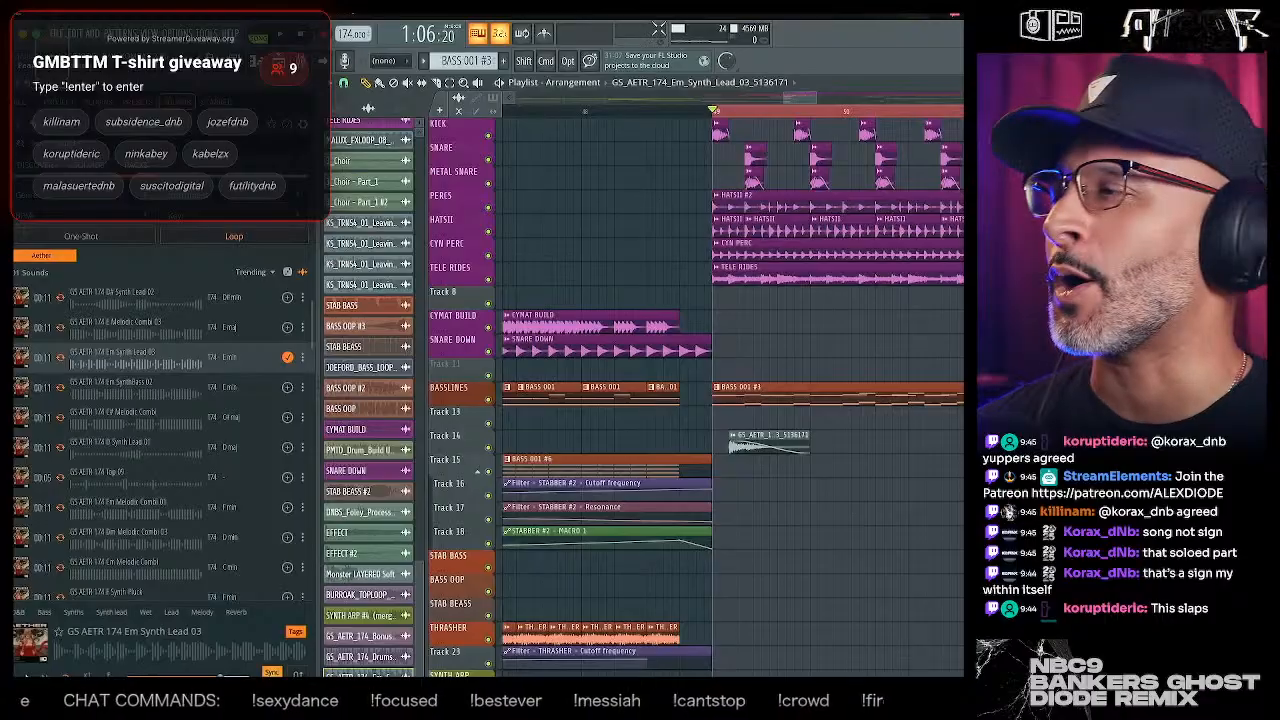
# - Audition the Aether pack's Dm Melodic Combi 03, Top 28 and Em Synth Lead 01 loops in the sample library
pyautogui.moveTo(787, 100); pyautogui.dragTo(836, 100)
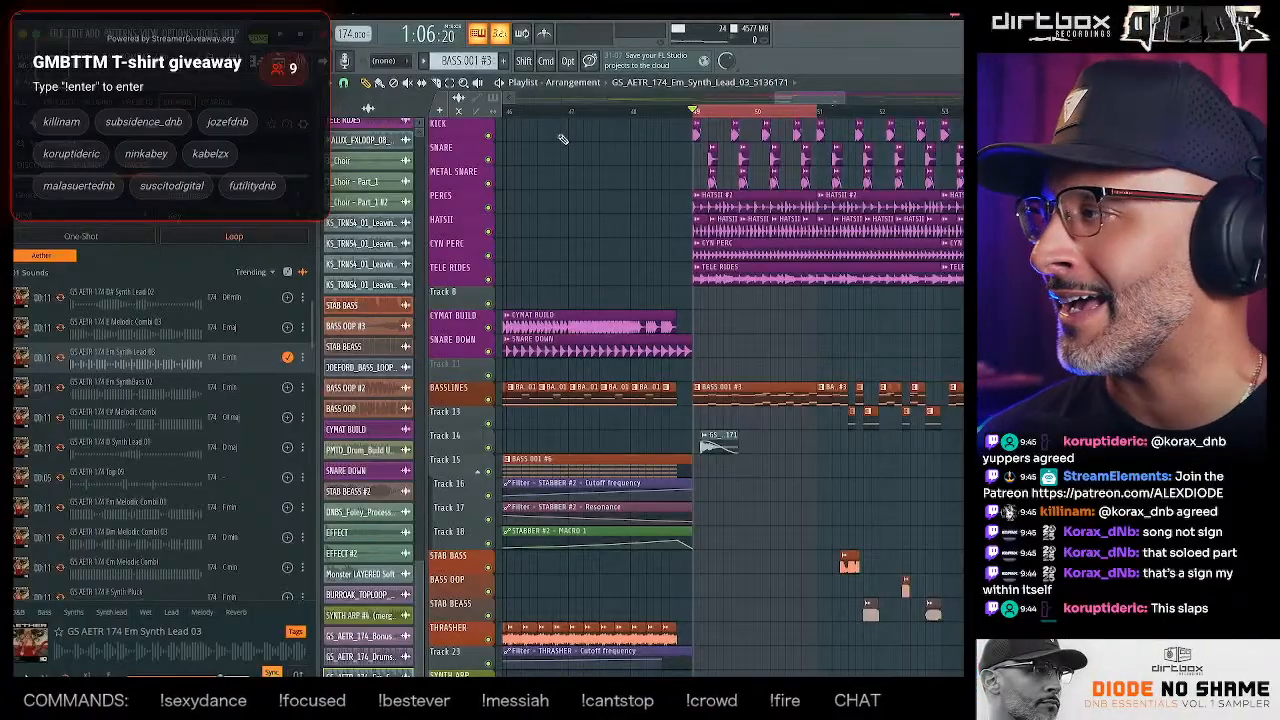
pyautogui.scroll(-1, 150, 495)
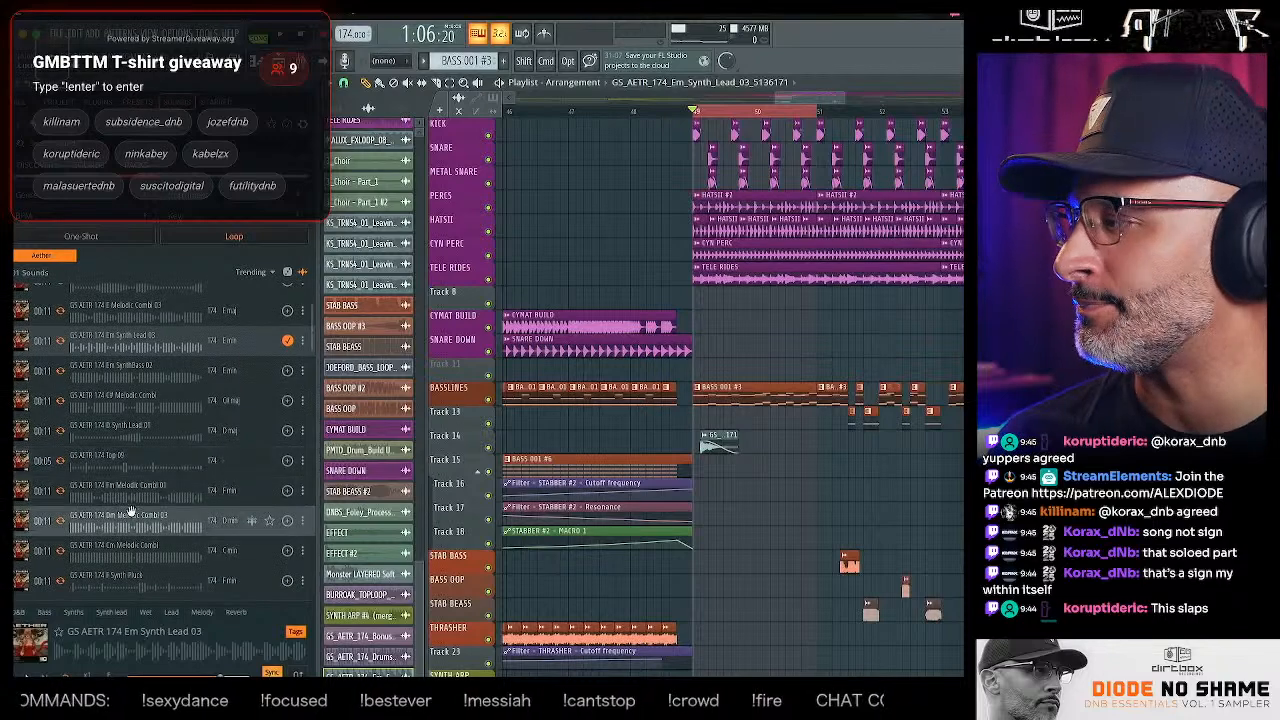
pyautogui.click(130, 512)
pyautogui.scroll(-3, 132, 508)
pyautogui.scroll(-3, 136, 500)
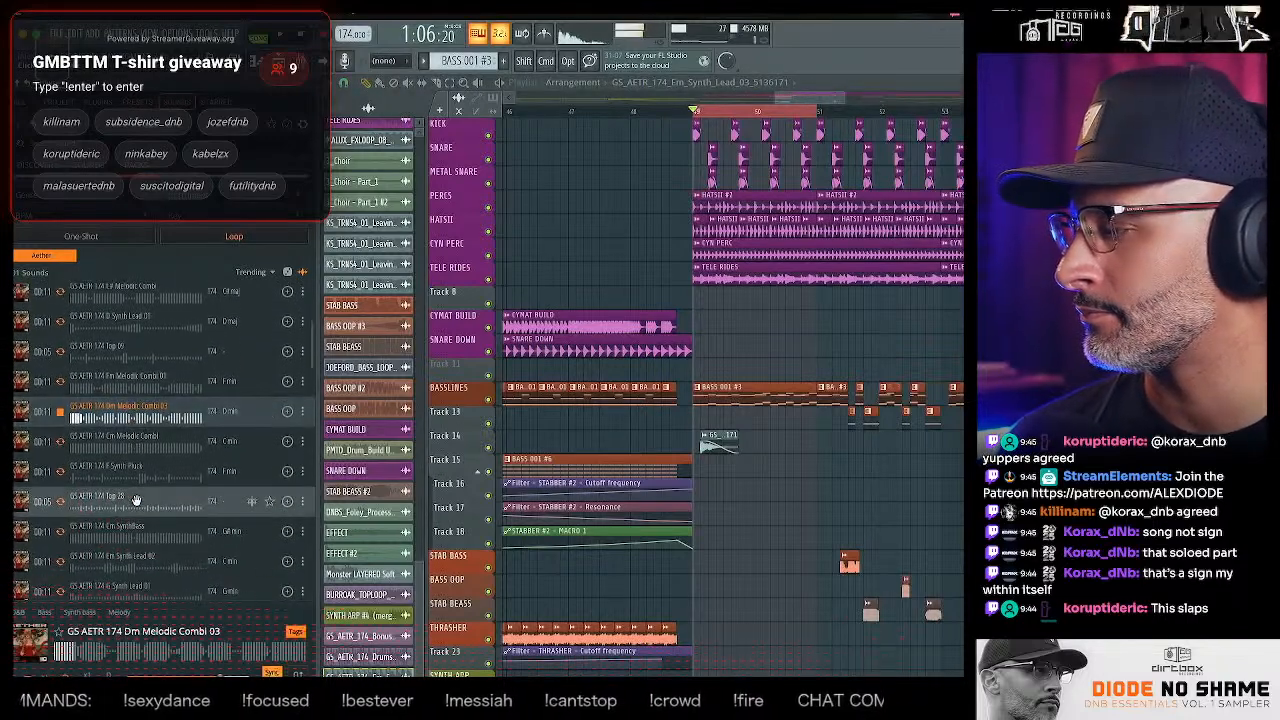
pyautogui.click(136, 500)
pyautogui.scroll(-1, 138, 490)
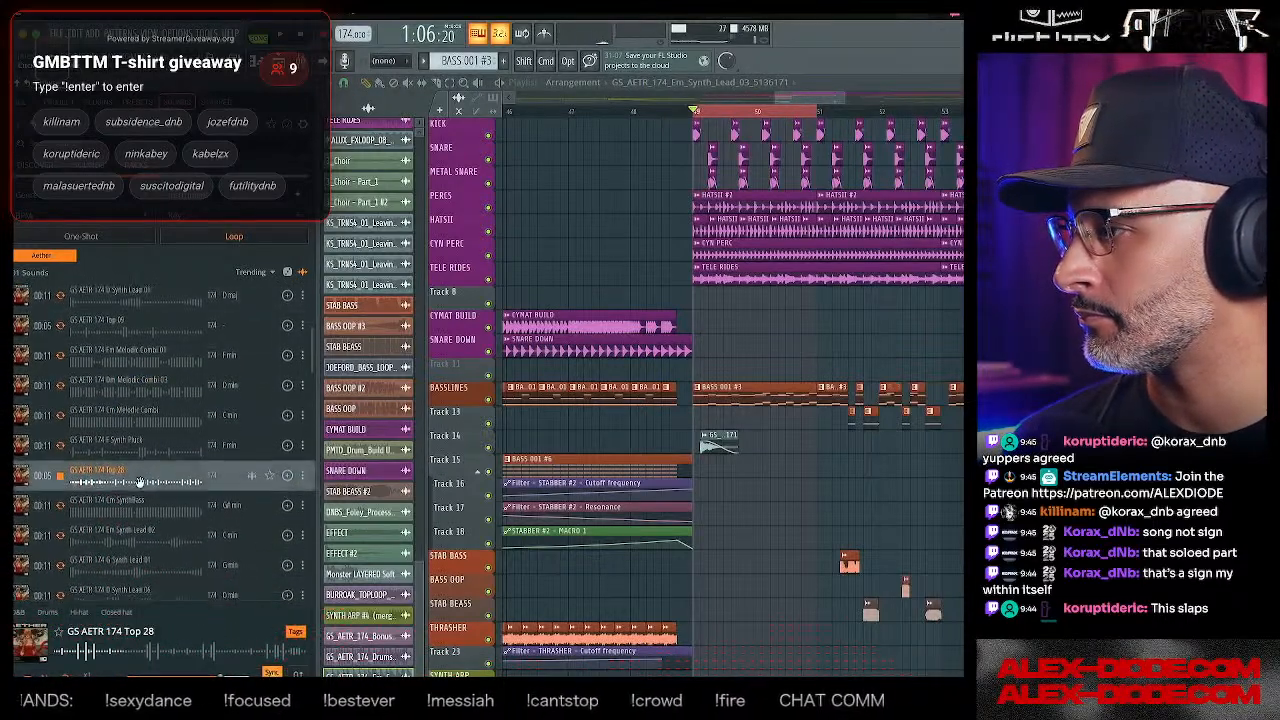
pyautogui.scroll(-6, 140, 481)
pyautogui.click(185, 445)
pyautogui.scroll(1, 184, 450)
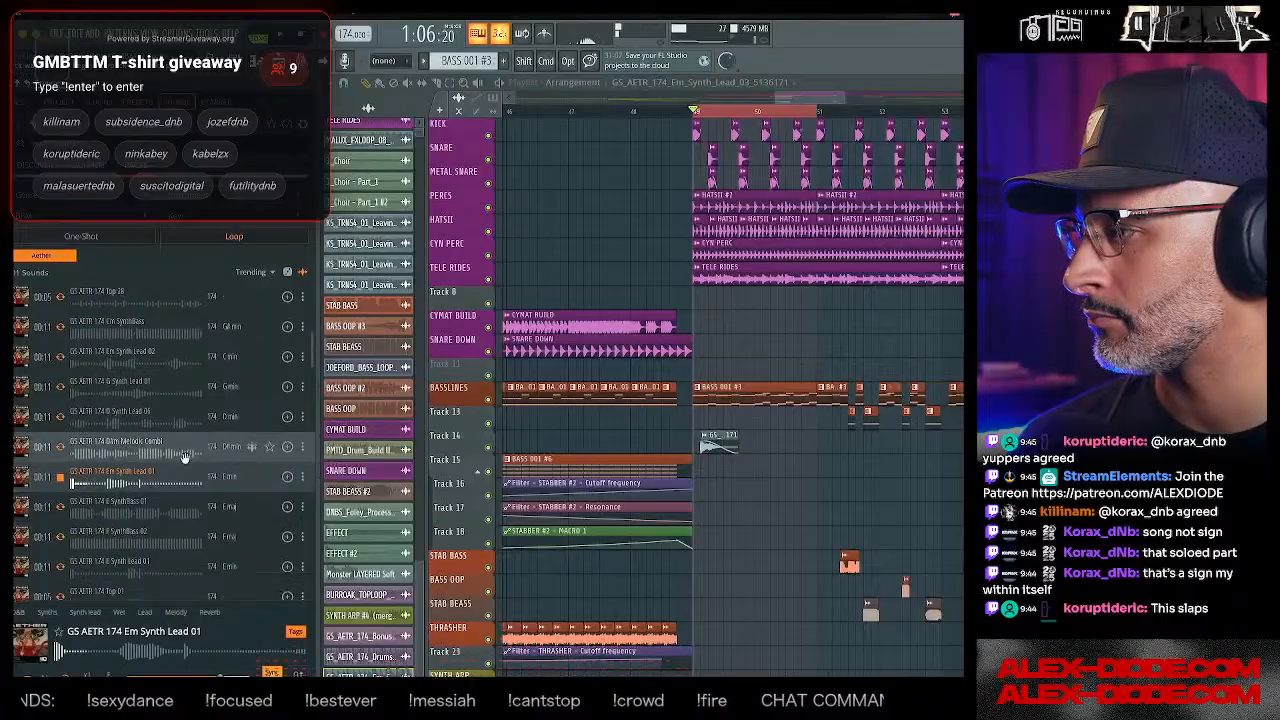
pyautogui.scroll(-8, 185, 456)
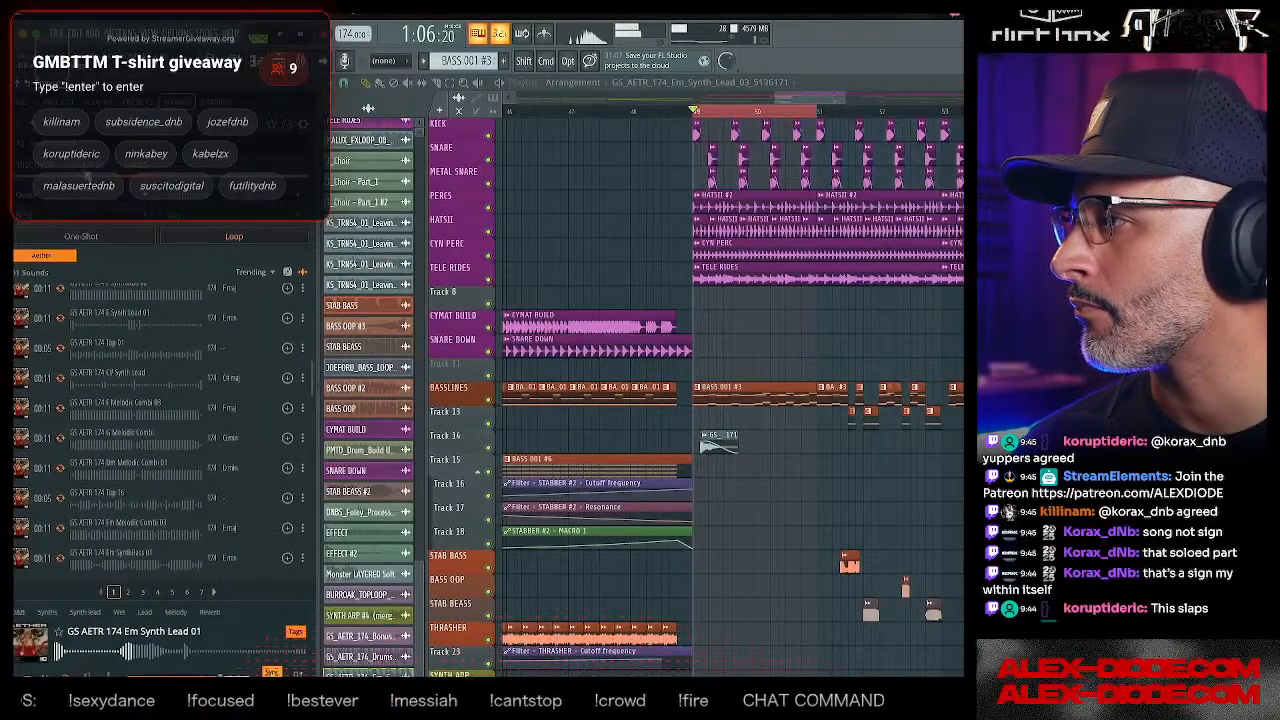
# - Play the drop, solo the SNARE track and open its first clip's sample settings
pyautogui.press('space')
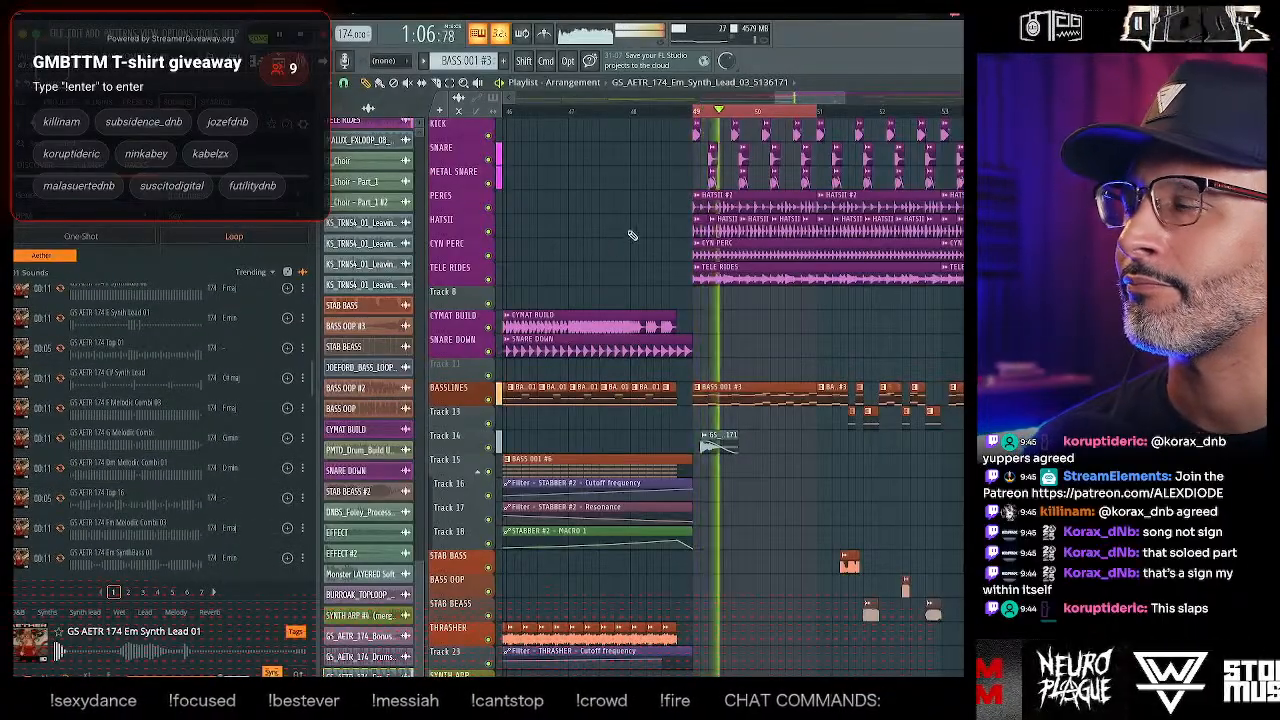
pyautogui.rightClick(488, 160)
pyautogui.press('space')
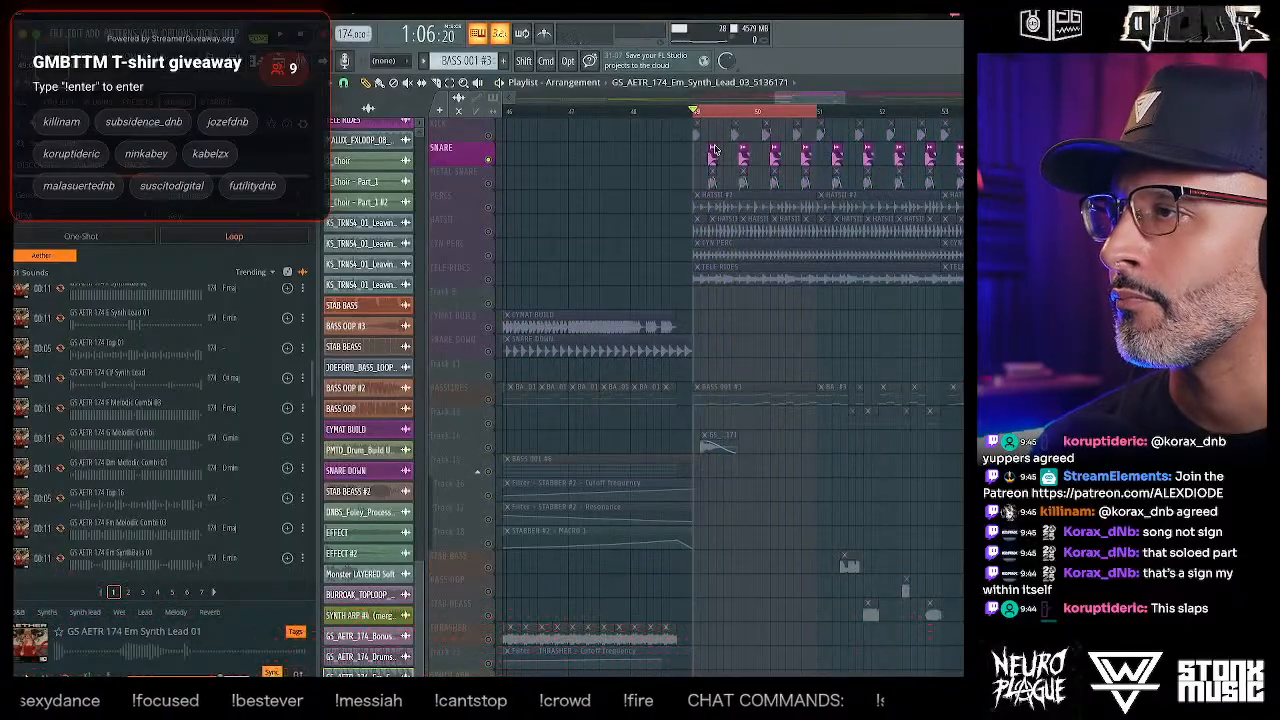
pyautogui.doubleClick(715, 148)
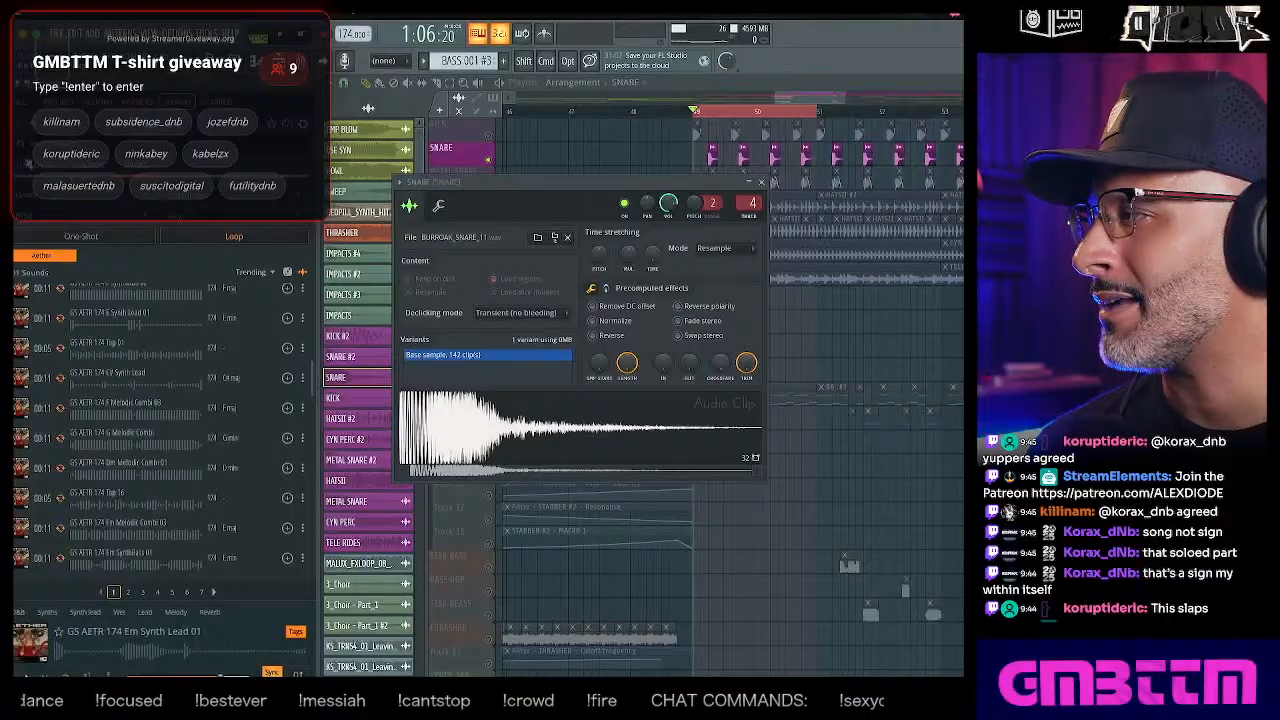
# - Leave the online sample library and open the Test_Press_-_Noisia_Sample_Pack_Vol.2 folder in the file browser
pyautogui.click(29, 162)
pyautogui.click(109, 213)
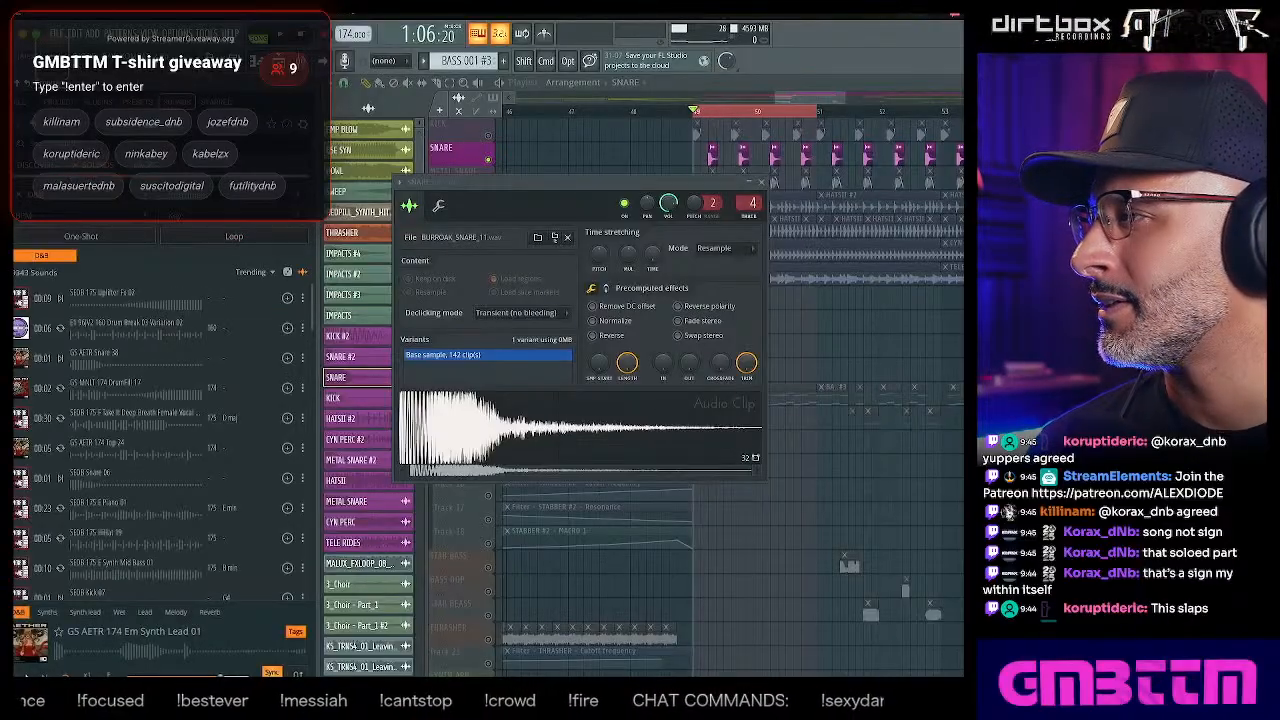
pyautogui.click(18, 194)
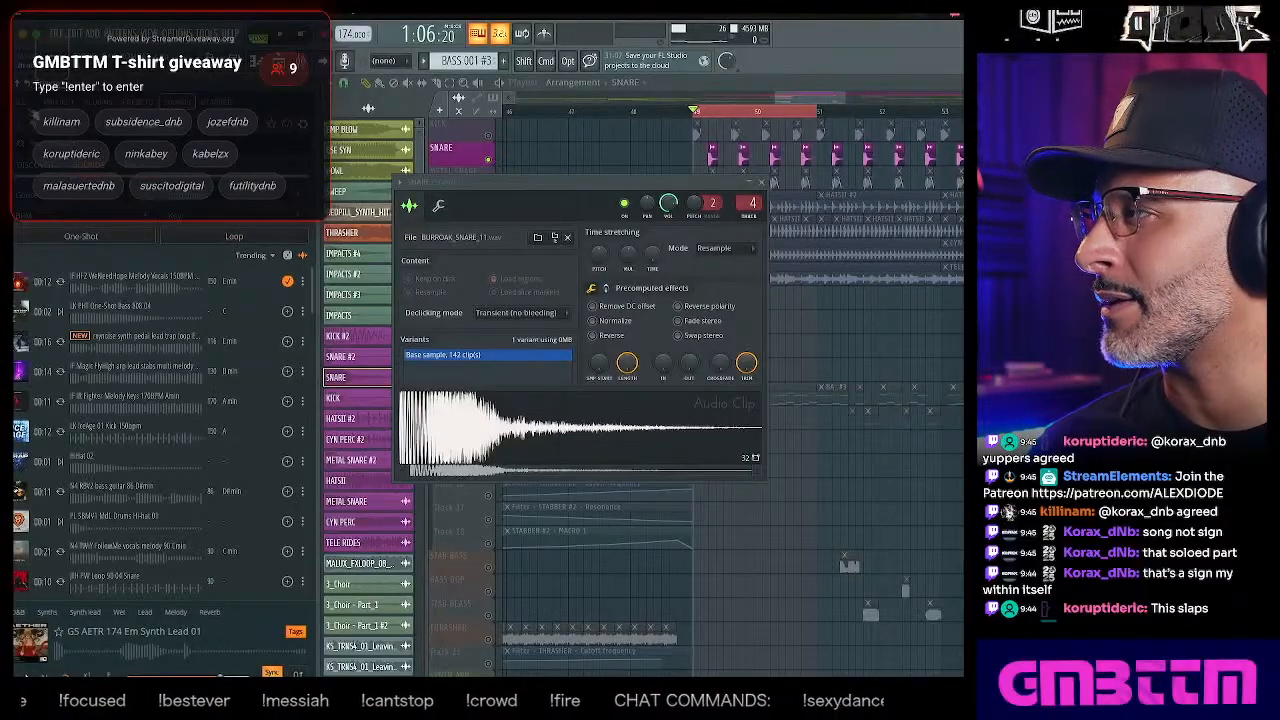
pyautogui.click(29, 106)
pyautogui.scroll(-10, 113, 455)
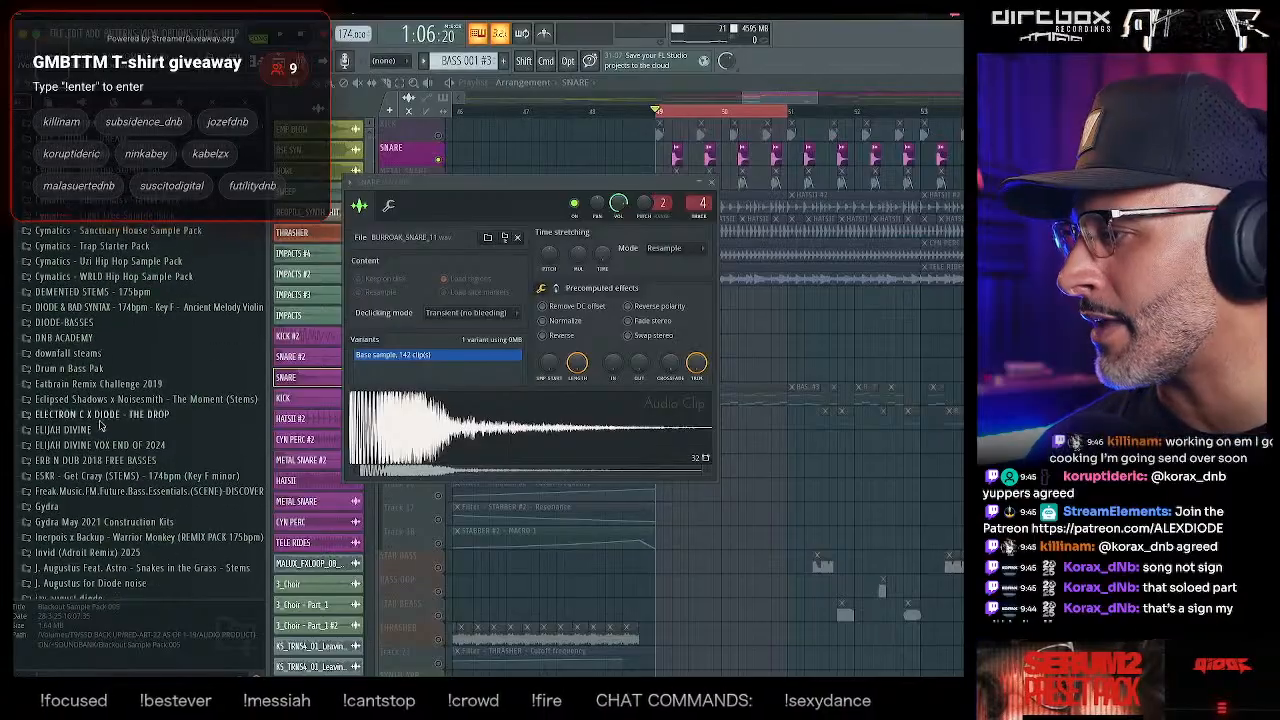
pyautogui.scroll(-5, 105, 430)
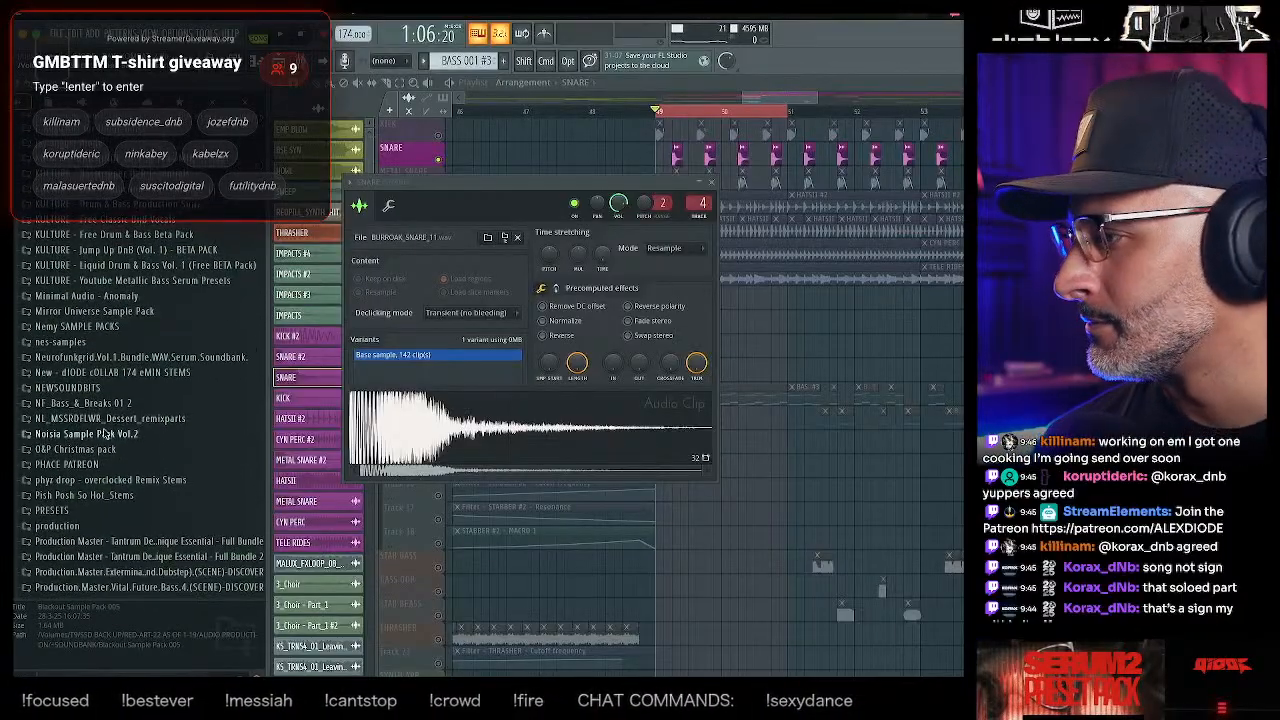
pyautogui.click(87, 434)
pyautogui.click(100, 450)
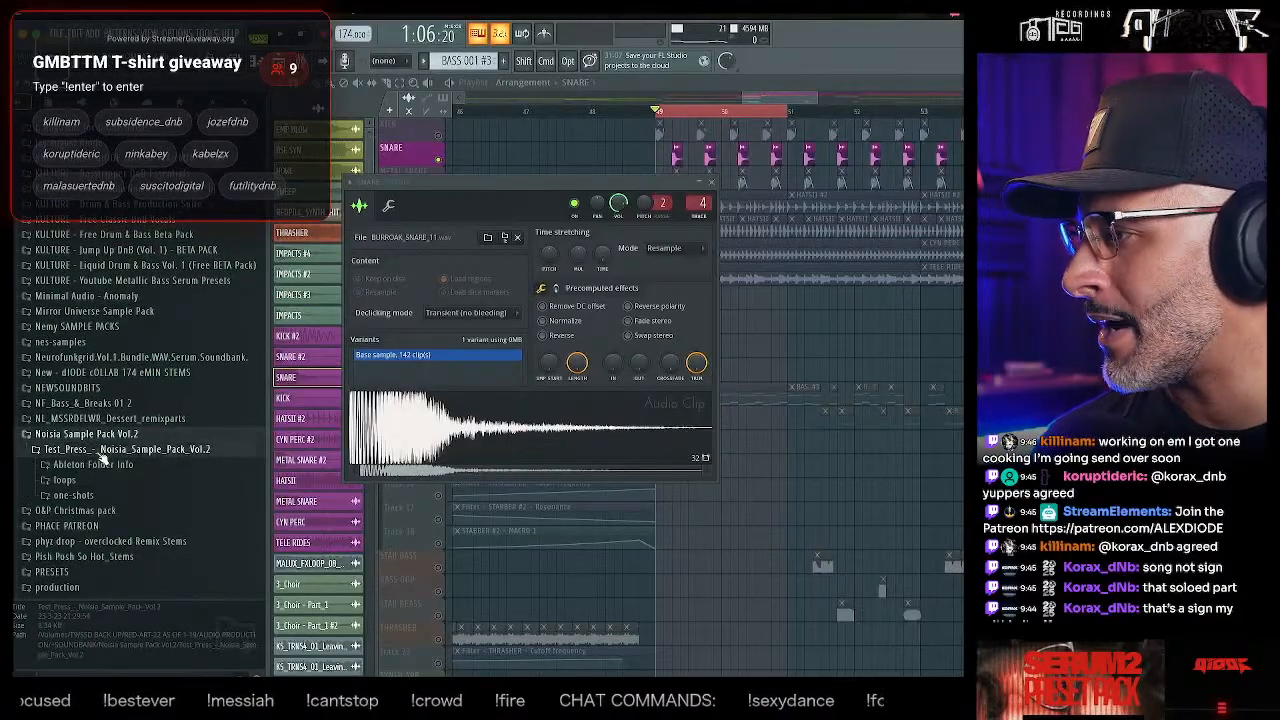
# - Audition the Noisia pack's snare one-shots and replace the SNARE channel's sample with TSP_NOISIA_V2_snare_light_snare_30009_tail
pyautogui.scroll(-3, 88, 430)
pyautogui.click(76, 412)
pyautogui.click(90, 460)
pyautogui.click(92, 549)
pyautogui.click(130, 459)
pyautogui.click(140, 431)
pyautogui.click(158, 361)
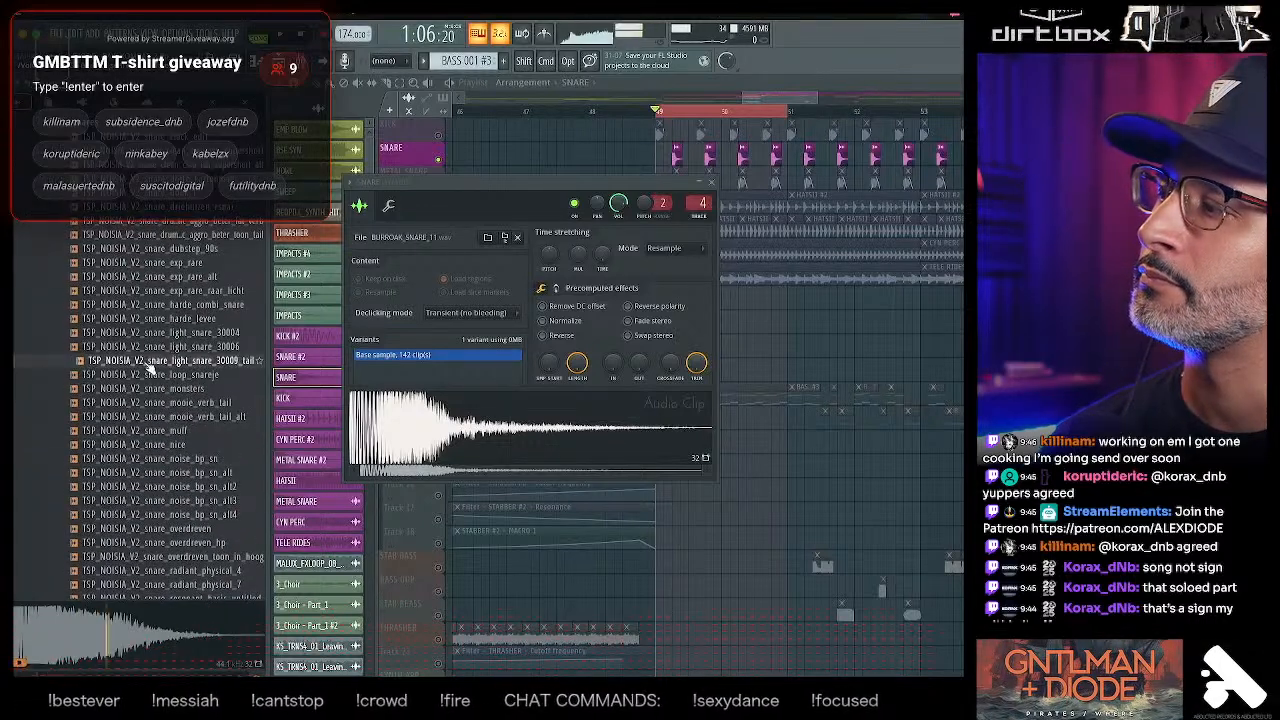
pyautogui.moveTo(419, 427); pyautogui.dragTo(420, 428)
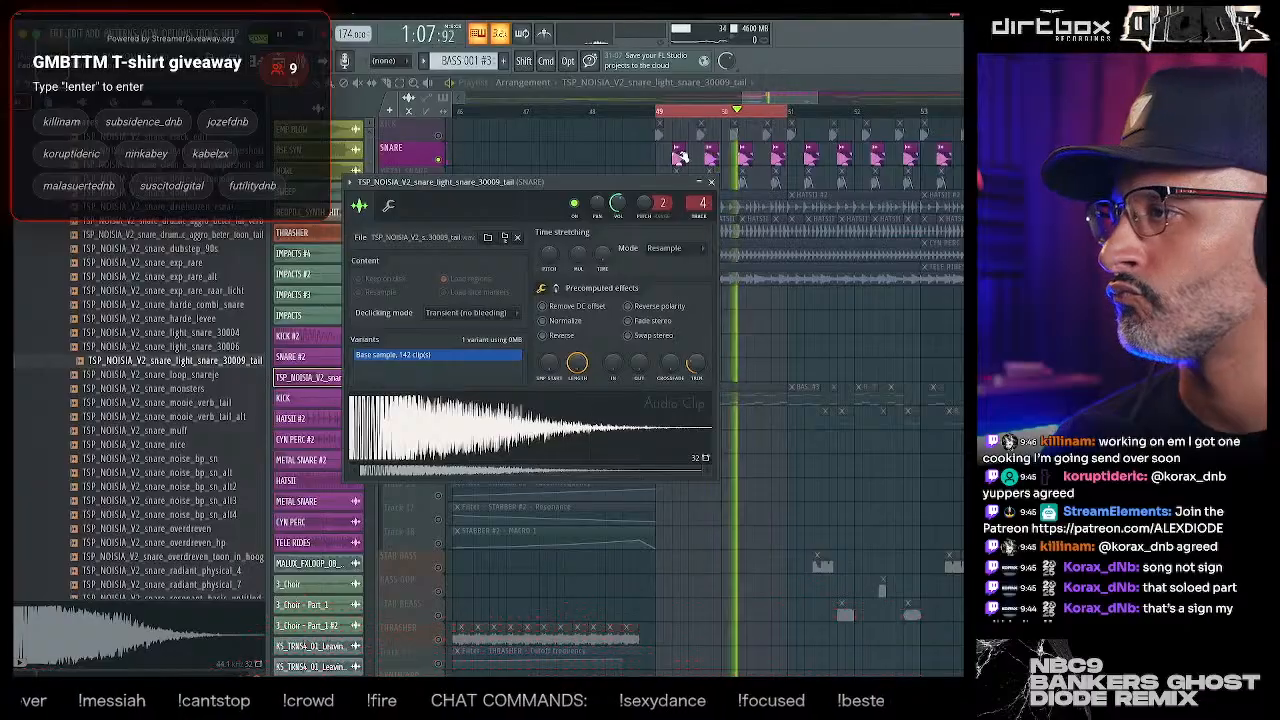
# - Listen to the replaced snare on its own, then unsolo the SNARE track to hear it in the full mix
pyautogui.click(677, 157)
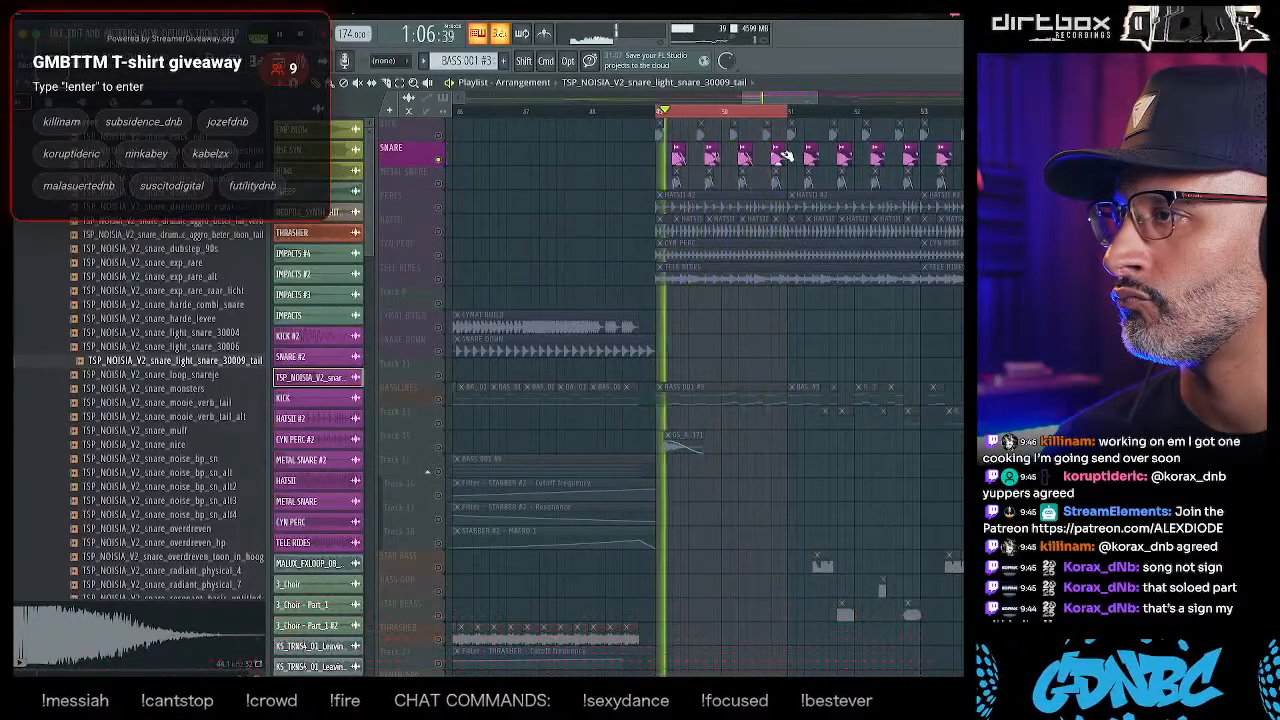
pyautogui.rightClick(441, 152)
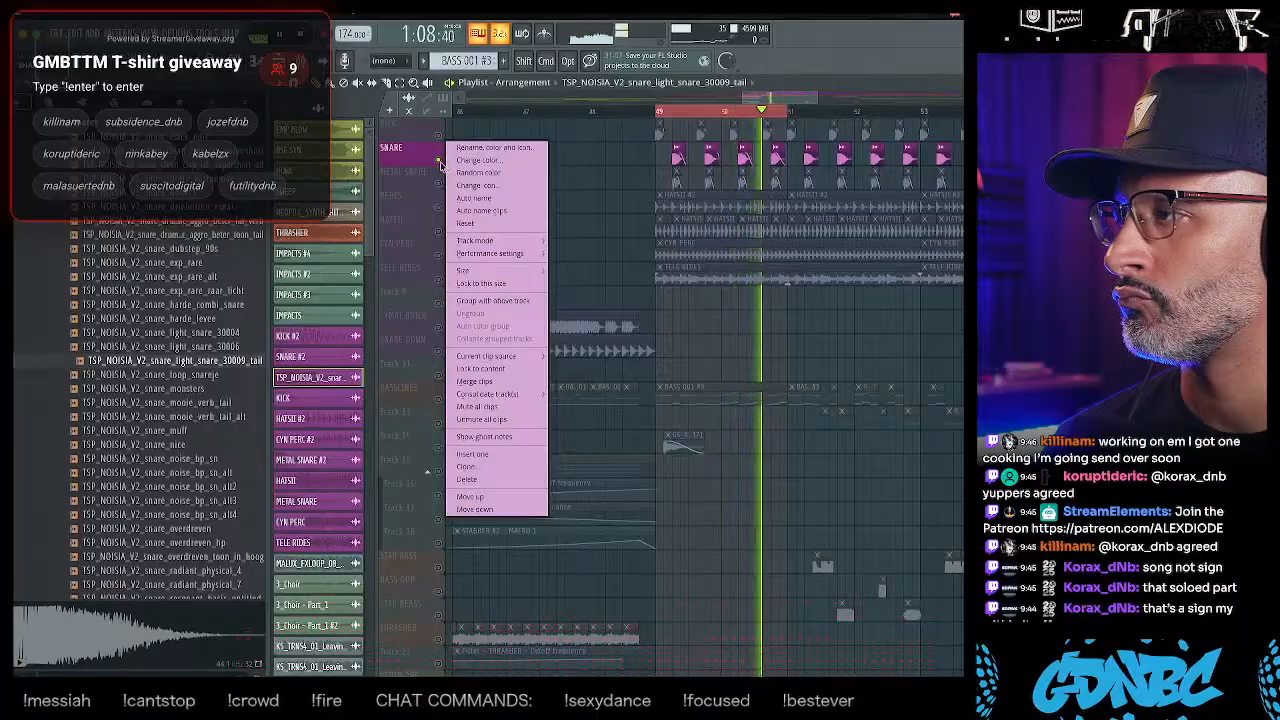
pyautogui.click(439, 161)
pyautogui.rightClick(439, 160)
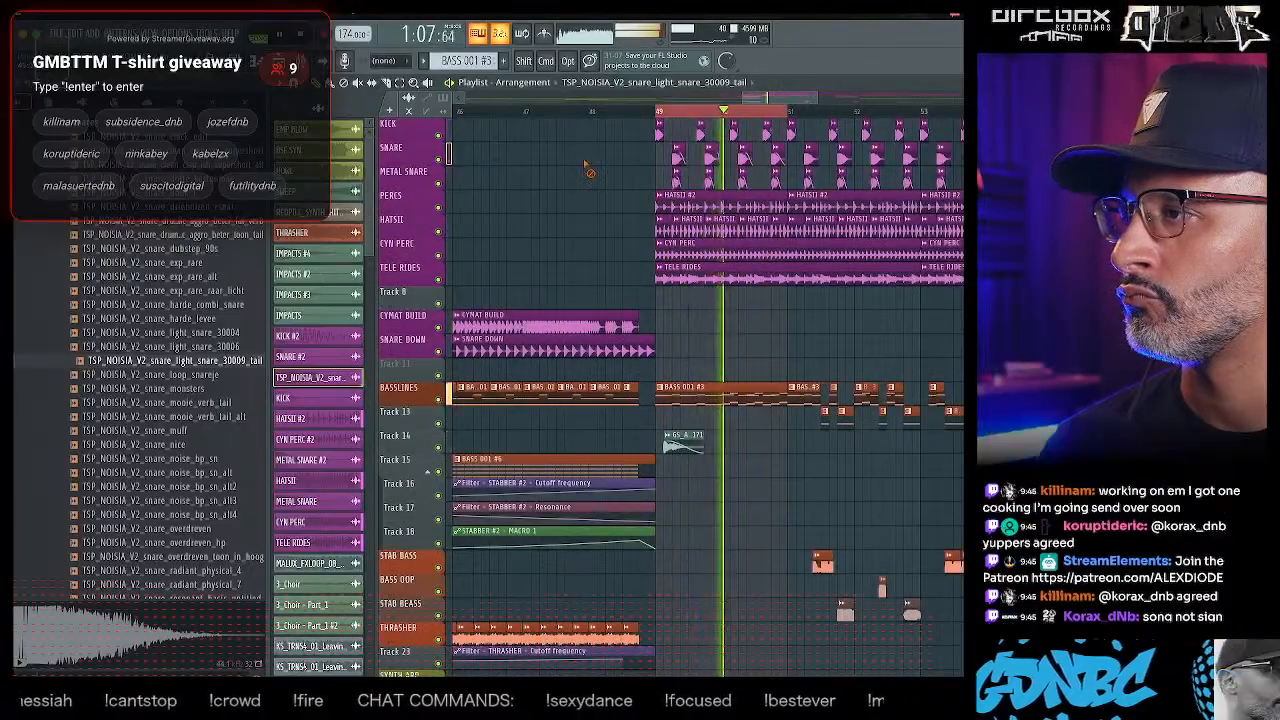
pyautogui.moveTo(806, 99); pyautogui.dragTo(771, 100)
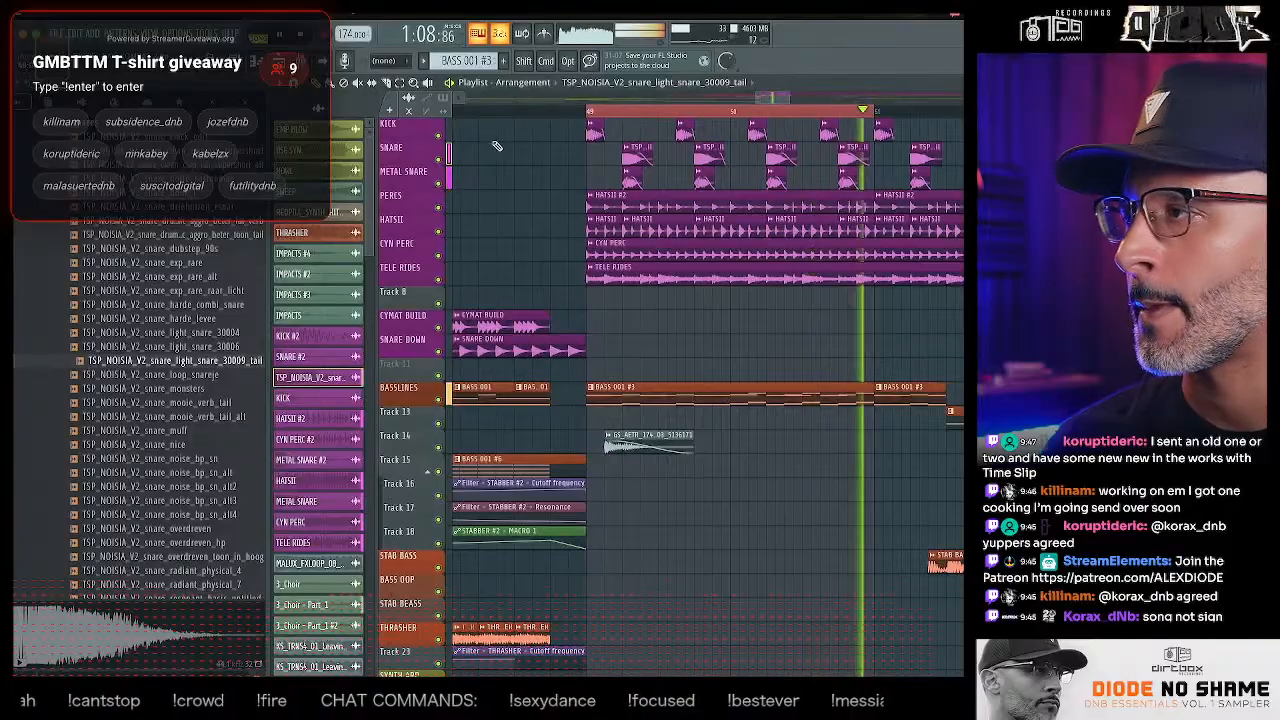
# - Stop playback and sidechain the SNARE and KICK mixer tracks to the BASSES track
pyautogui.press('space')
pyautogui.press('F9')
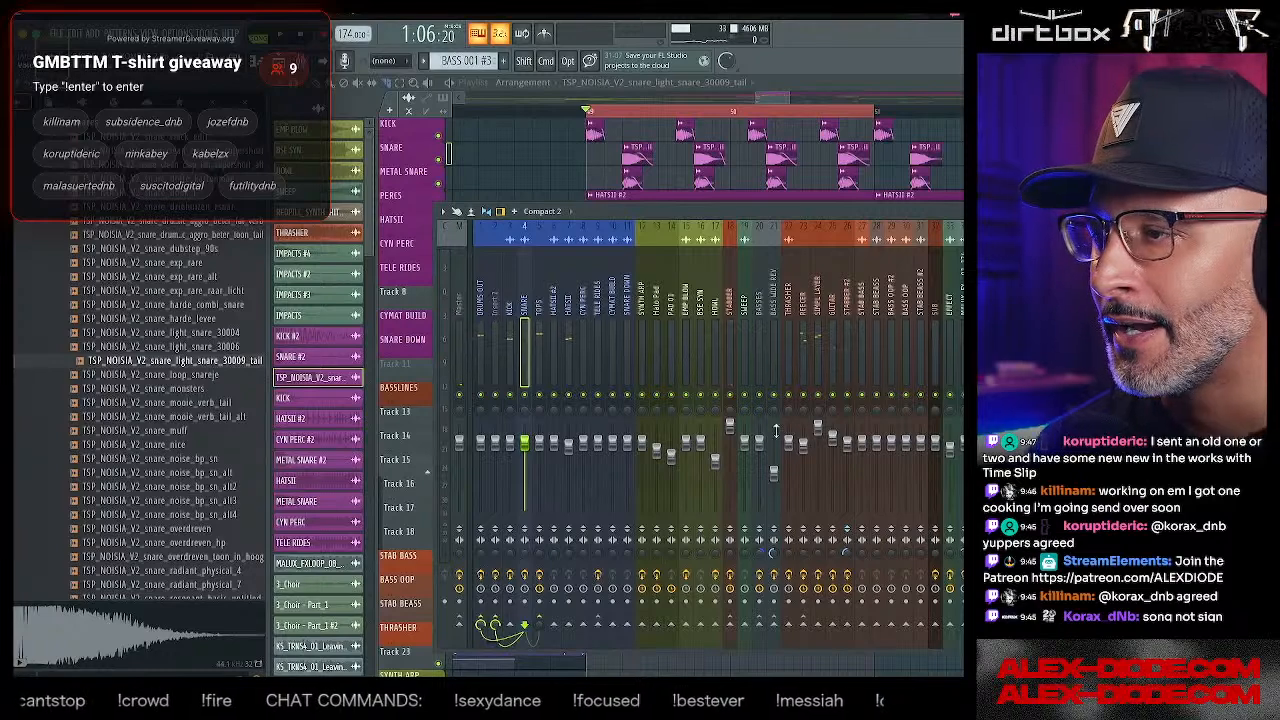
pyautogui.click(771, 302)
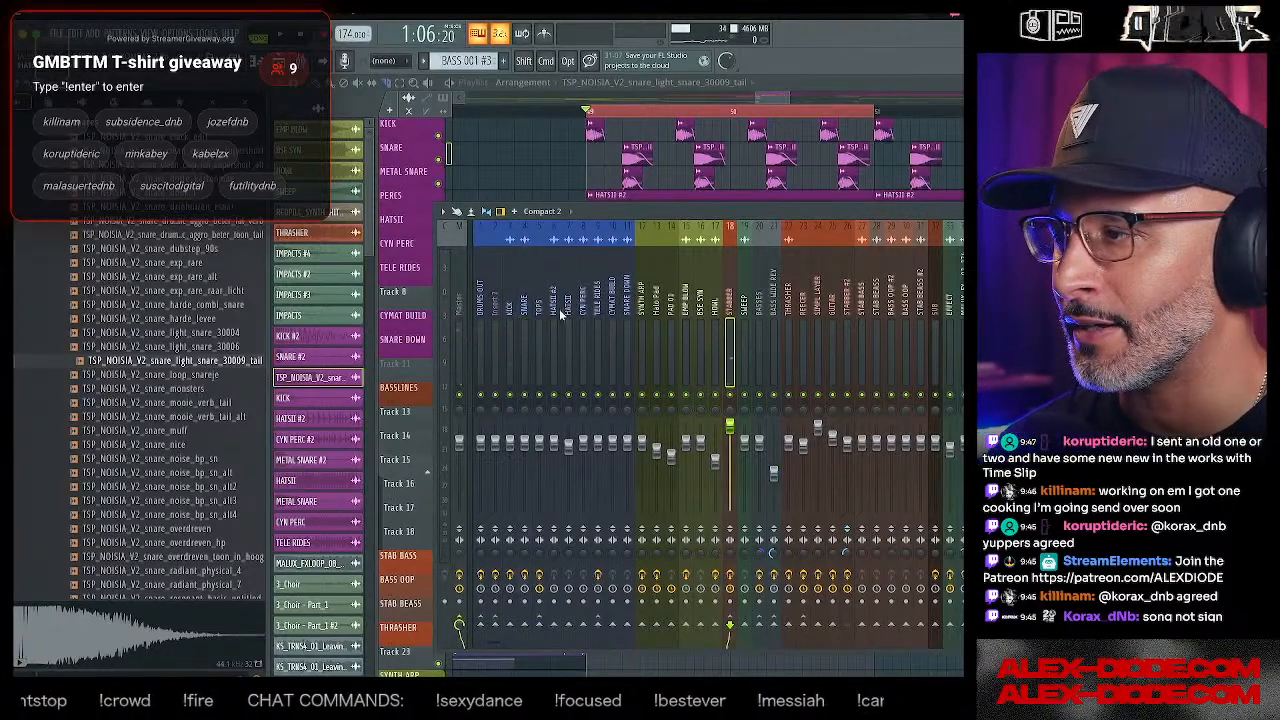
pyautogui.click(526, 312)
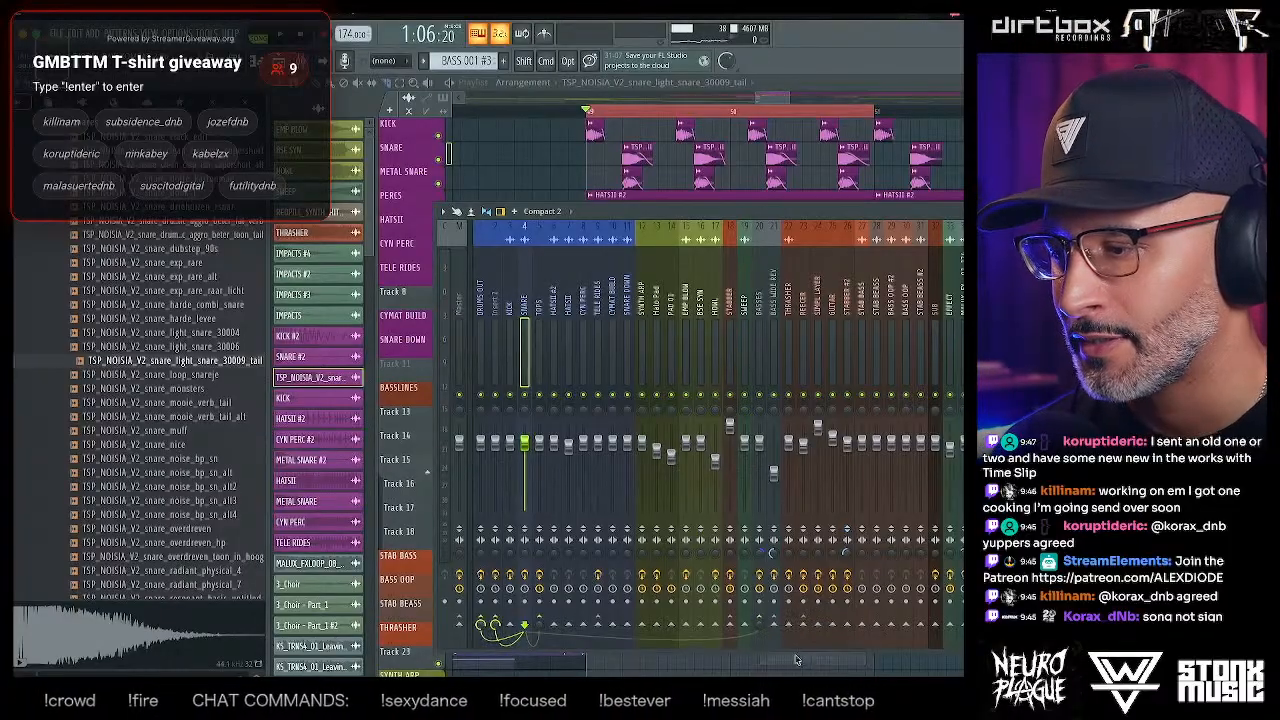
pyautogui.rightClick(767, 624)
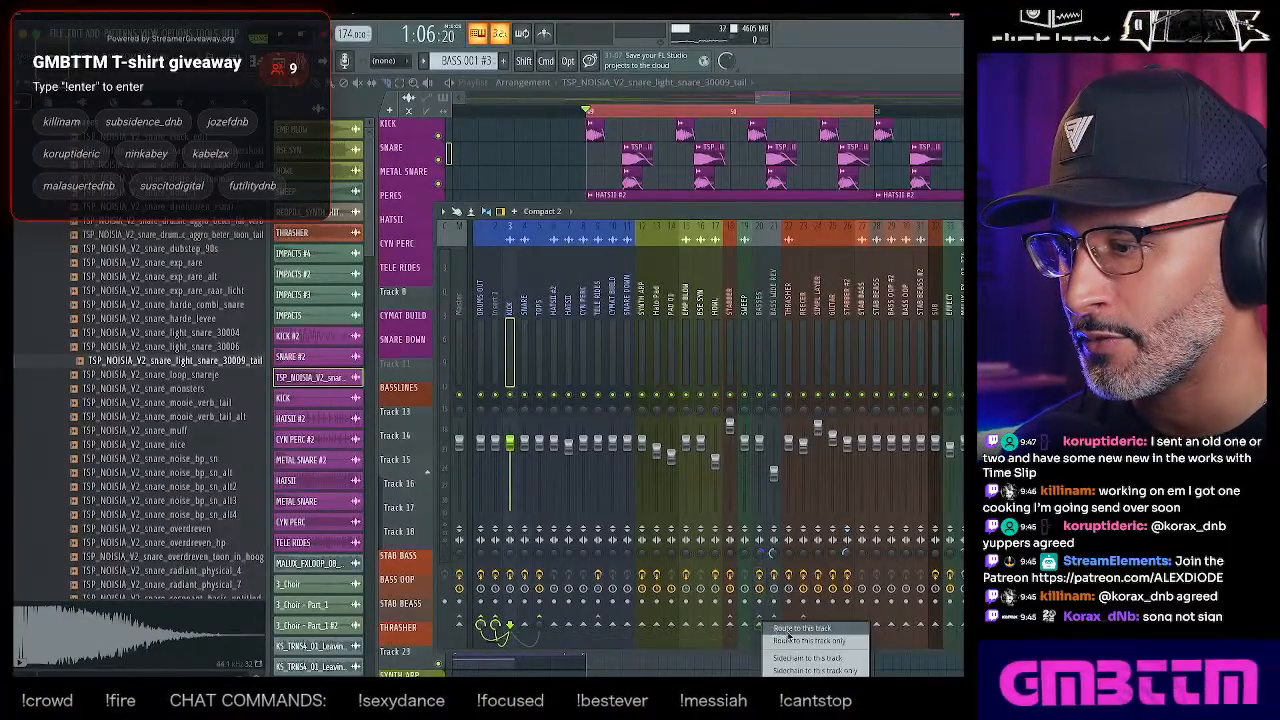
# - Load Duck on the BASSES mixer track and set its sidechain input to KICK
pyautogui.click(757, 316)
pyautogui.click(955, 40)
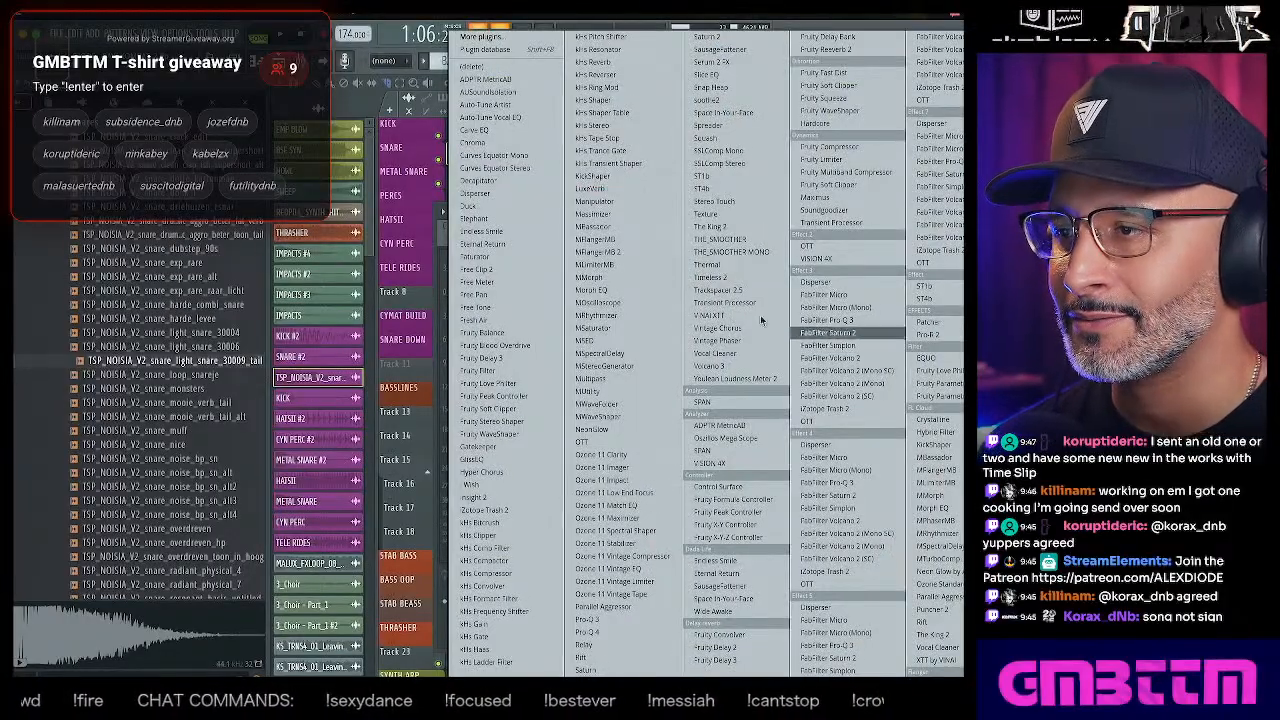
pyautogui.click(511, 204)
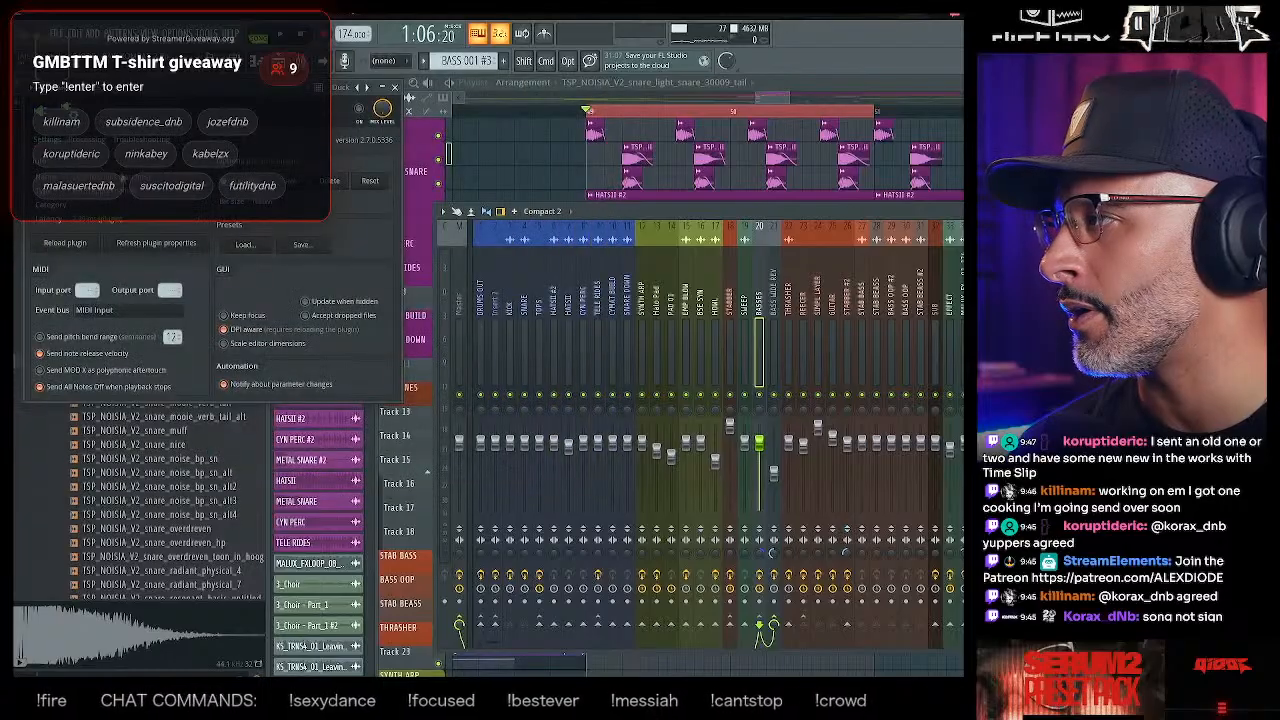
pyautogui.click(62, 299)
pyautogui.click(122, 321)
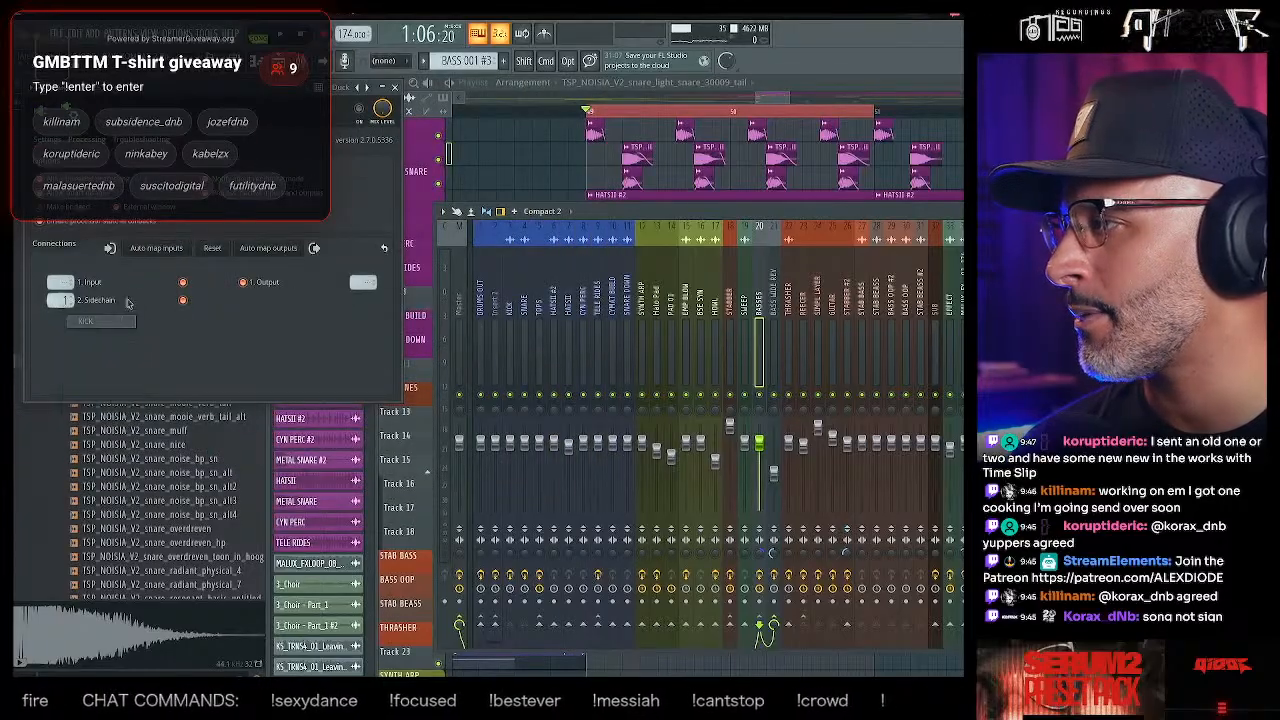
pyautogui.click(41, 108)
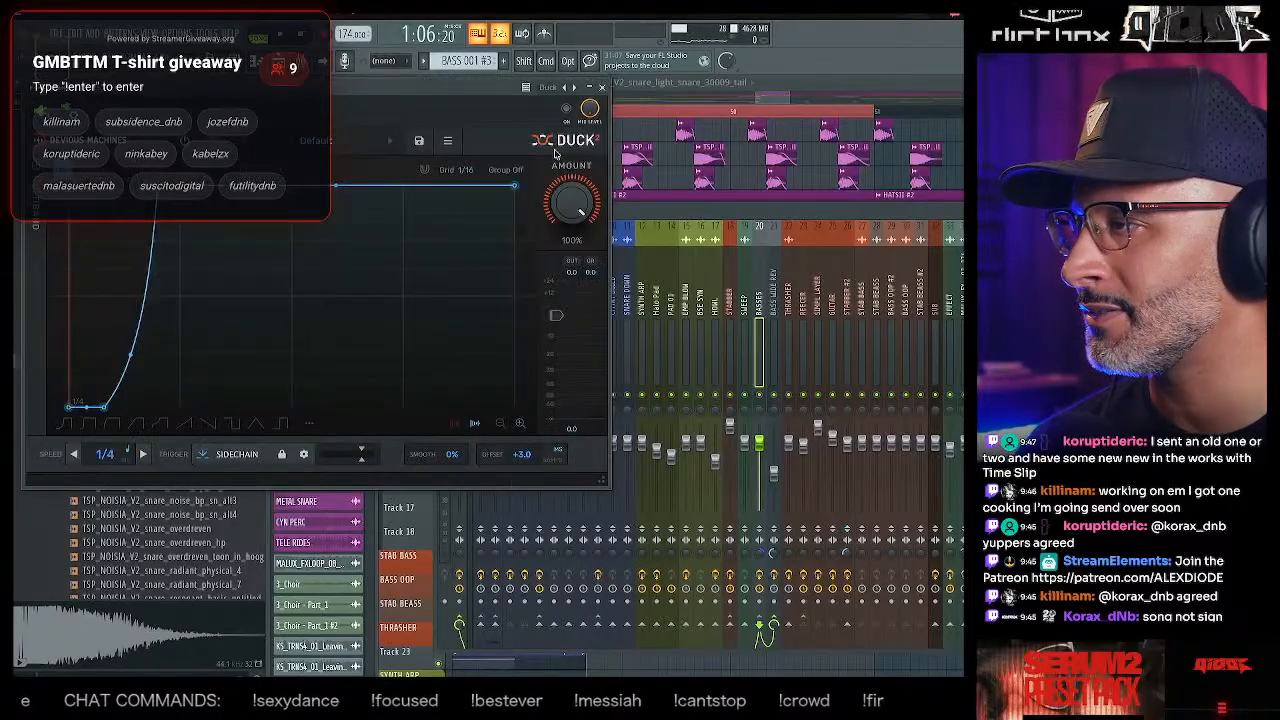
pyautogui.click(602, 87)
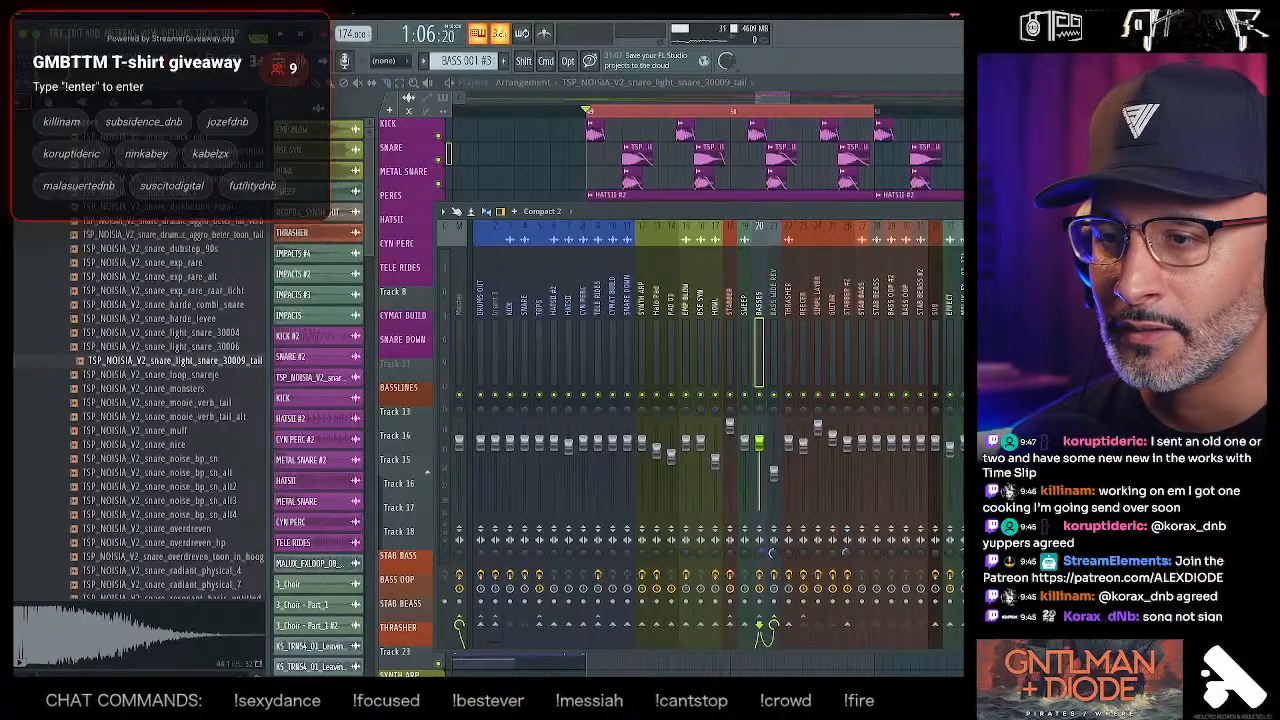
# - Add a second Duck instance to the BASSES mixer track and assign its sidechain input
pyautogui.press('alt')
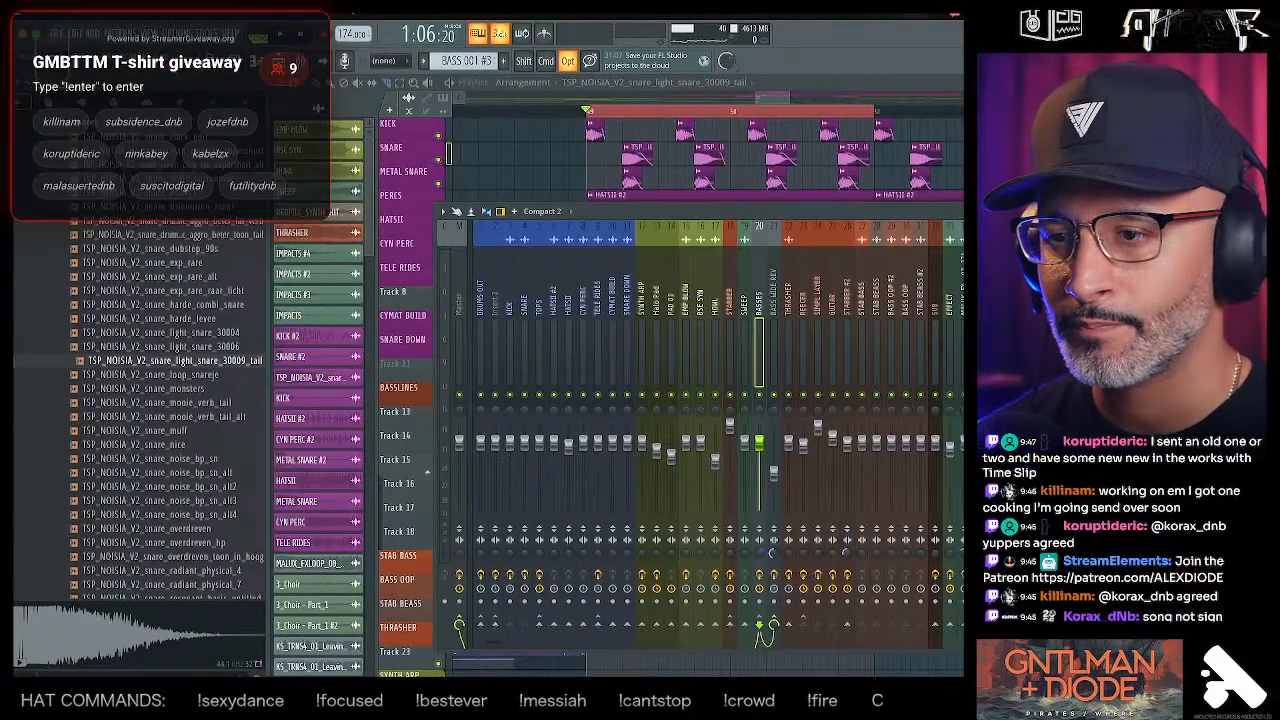
pyautogui.click(449, 152)
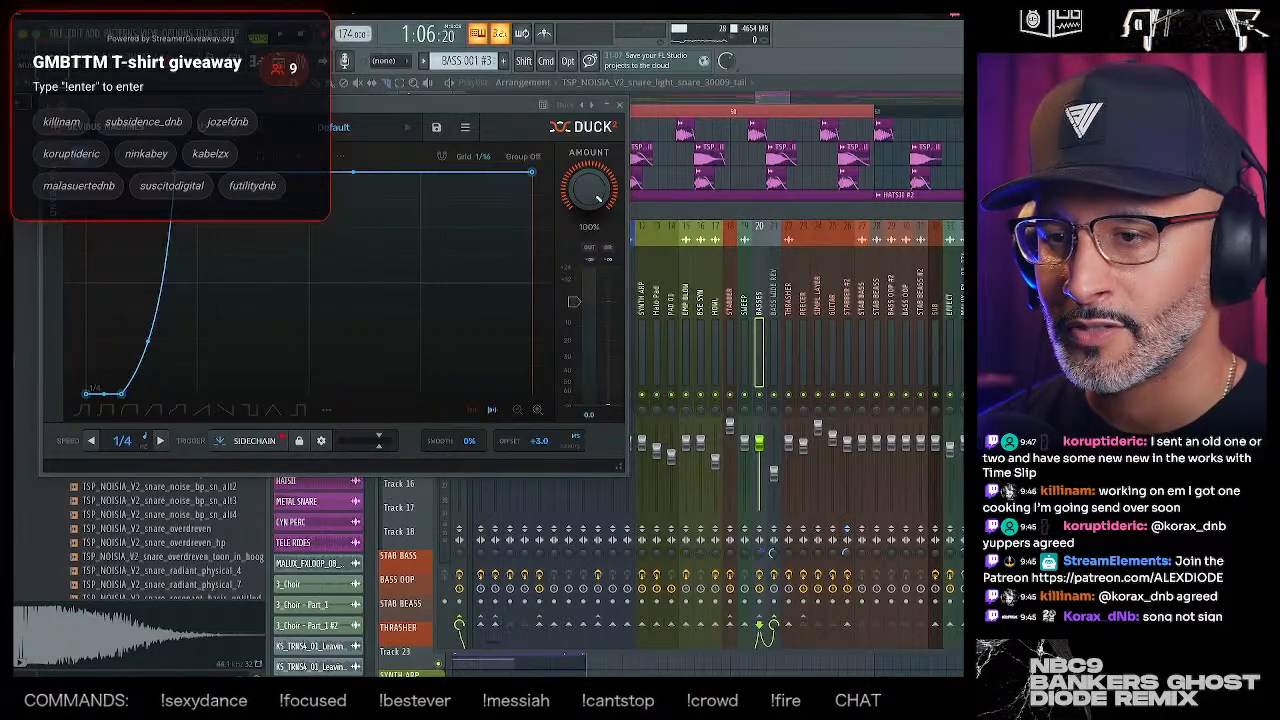
pyautogui.press('Escape')
pyautogui.click(449, 152)
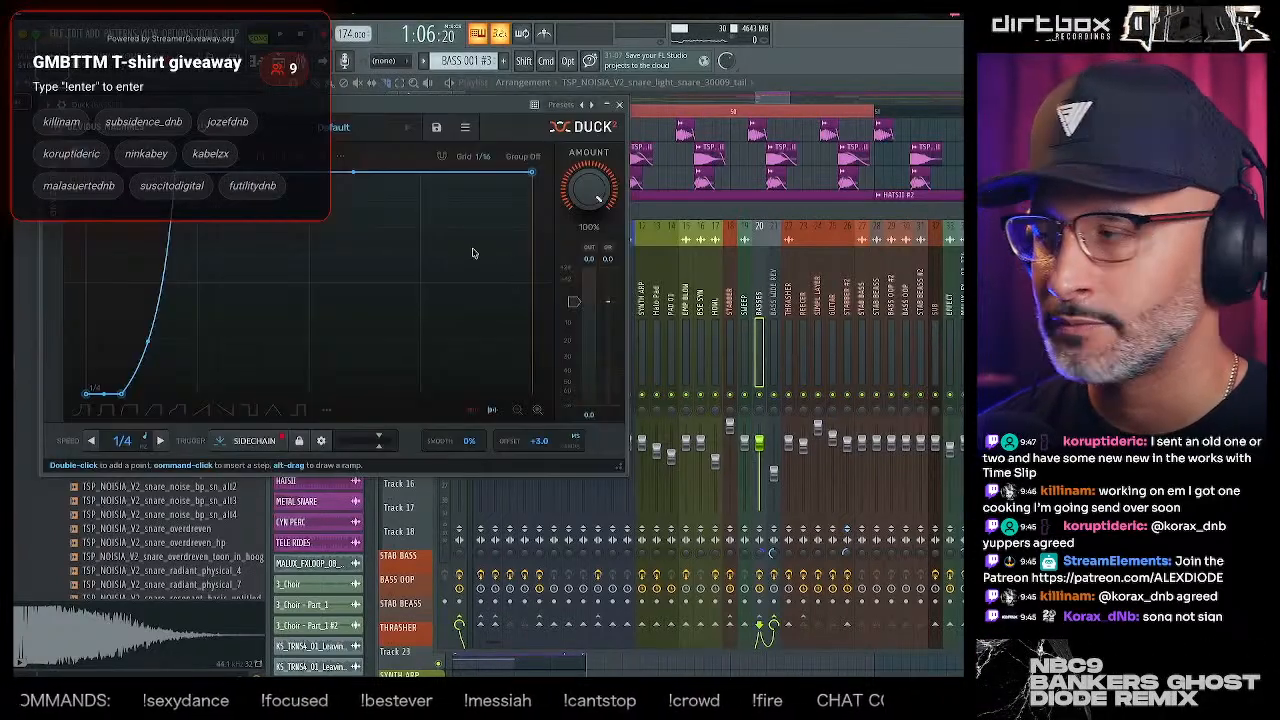
pyautogui.click(61, 104)
pyautogui.click(125, 157)
pyautogui.click(78, 317)
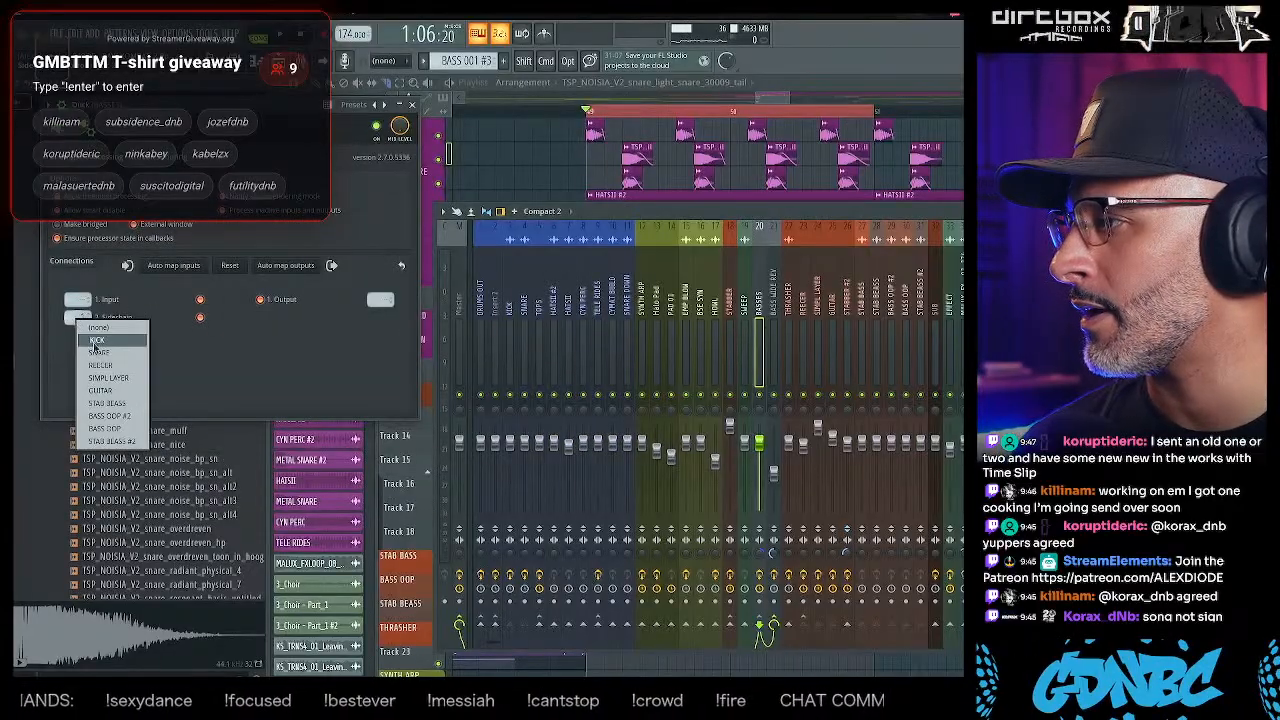
pyautogui.click(96, 340)
pyautogui.click(411, 104)
# - Play the looped drop and raise the SNARE mixer track's level slightly
pyautogui.press('space')
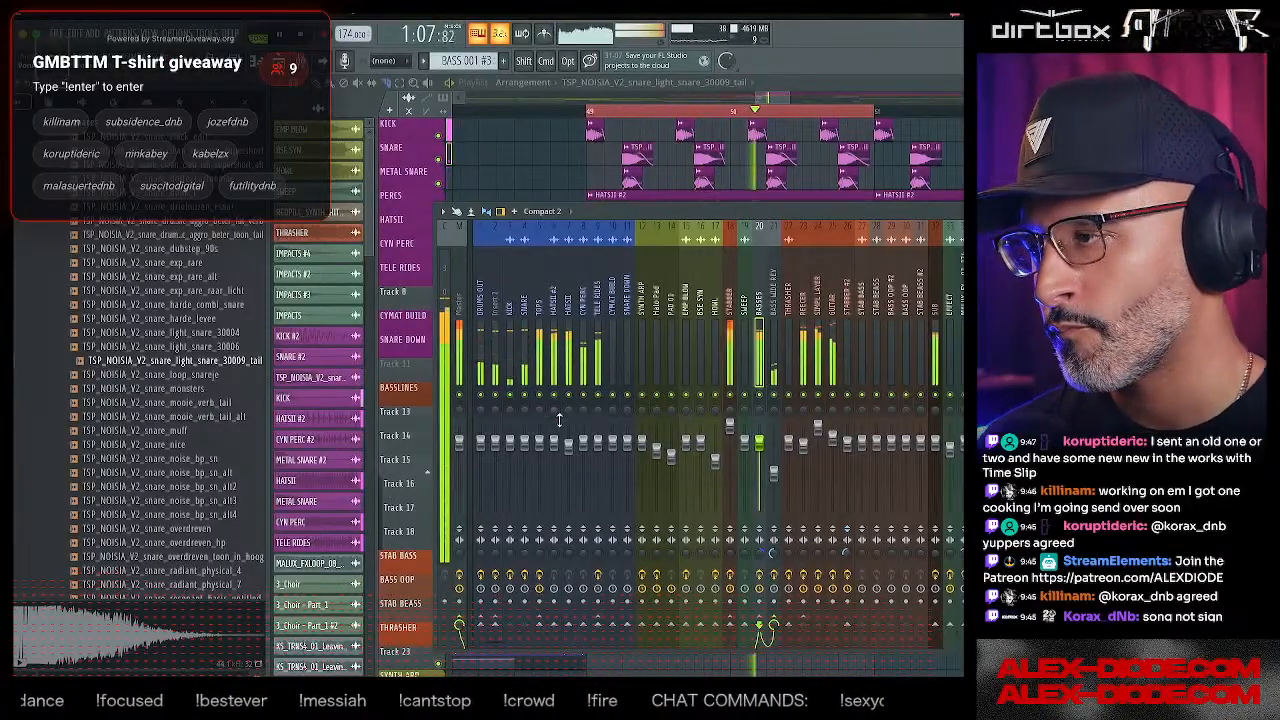
pyautogui.click(524, 410)
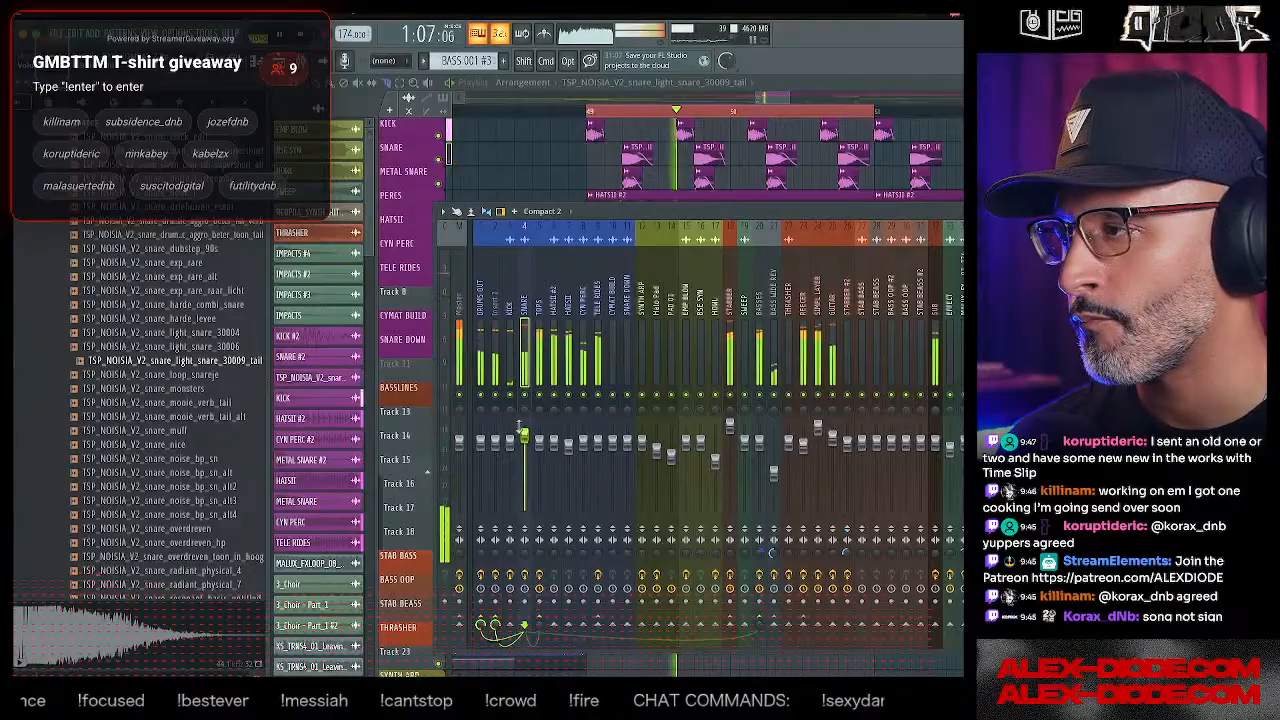
# - Lower the Master level and solo the METAL SNARE and SNARE tracks in the playlist
pyautogui.click(462, 310)
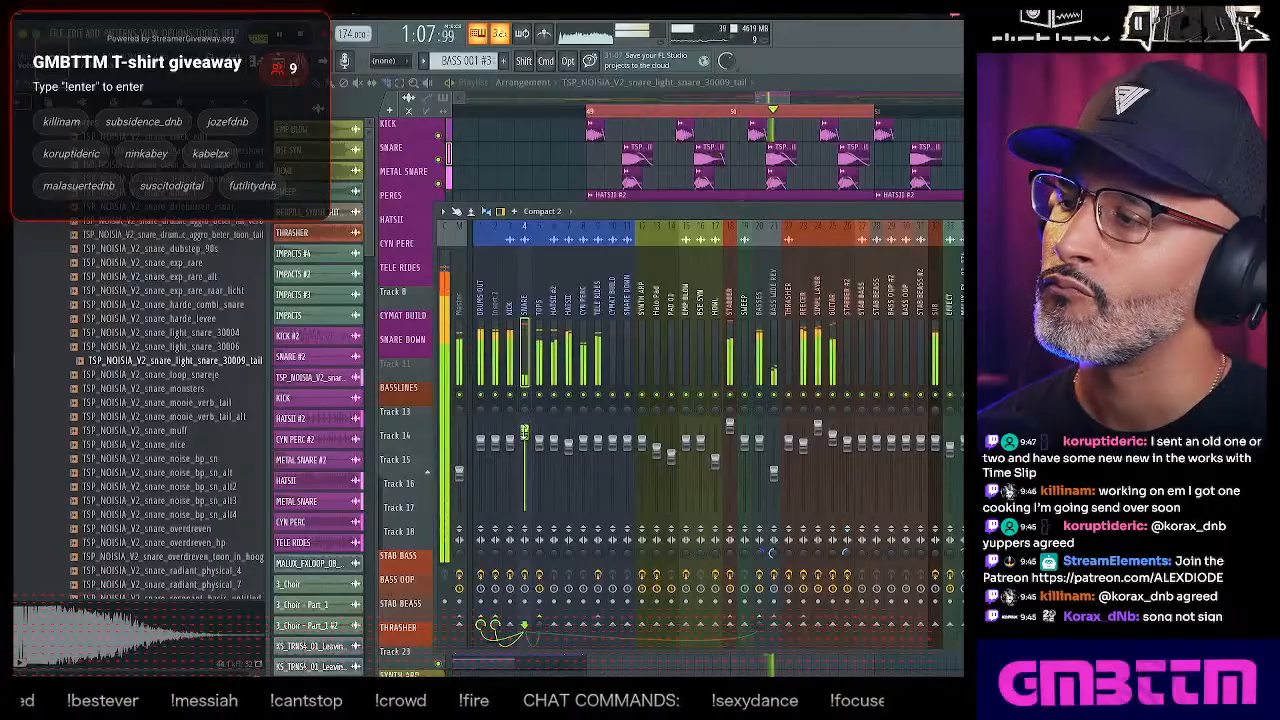
pyautogui.rightClick(439, 183)
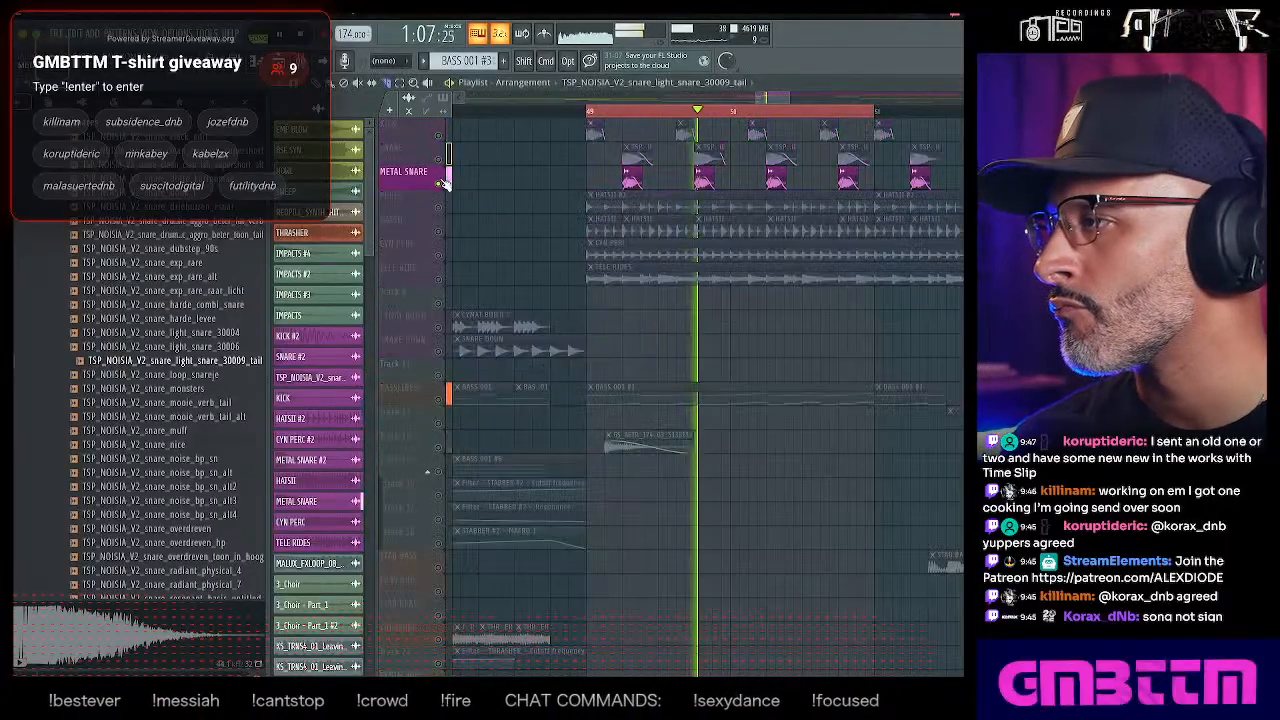
pyautogui.click(439, 159)
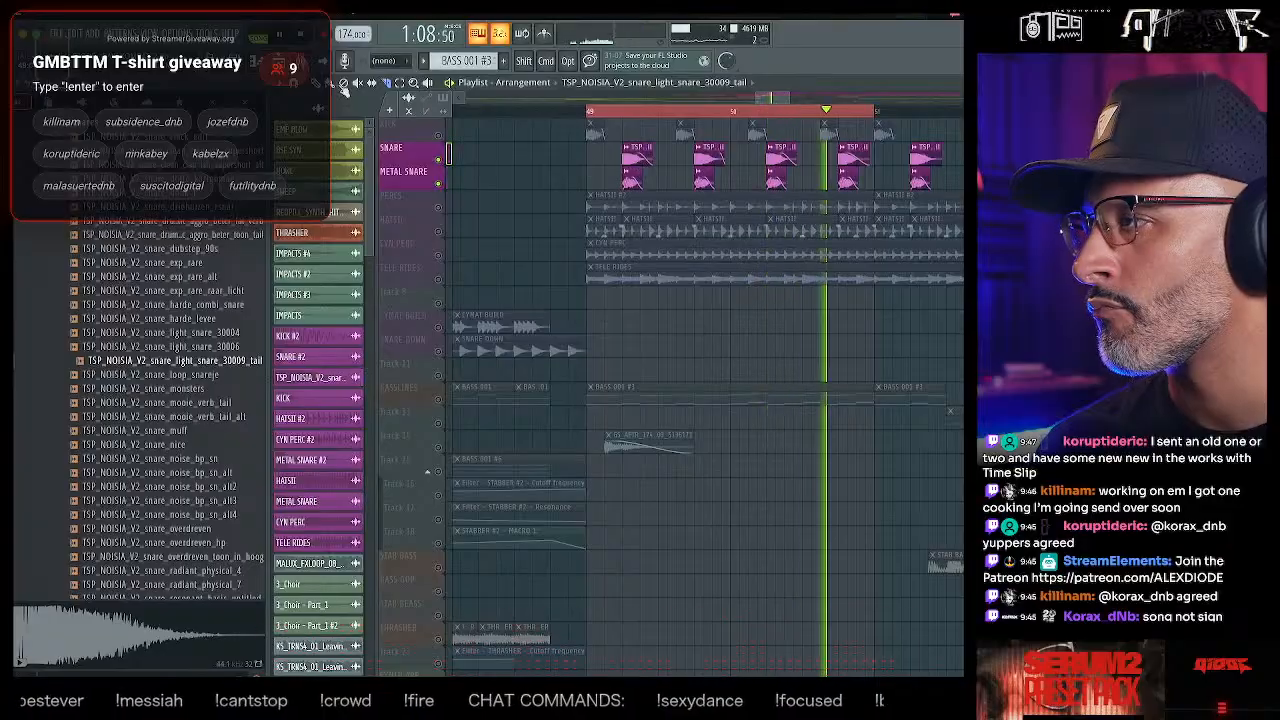
# - Inspect the snare clip's sample settings and the Transient Processor on its mixer track, then stop playback
pyautogui.doubleClick(659, 149)
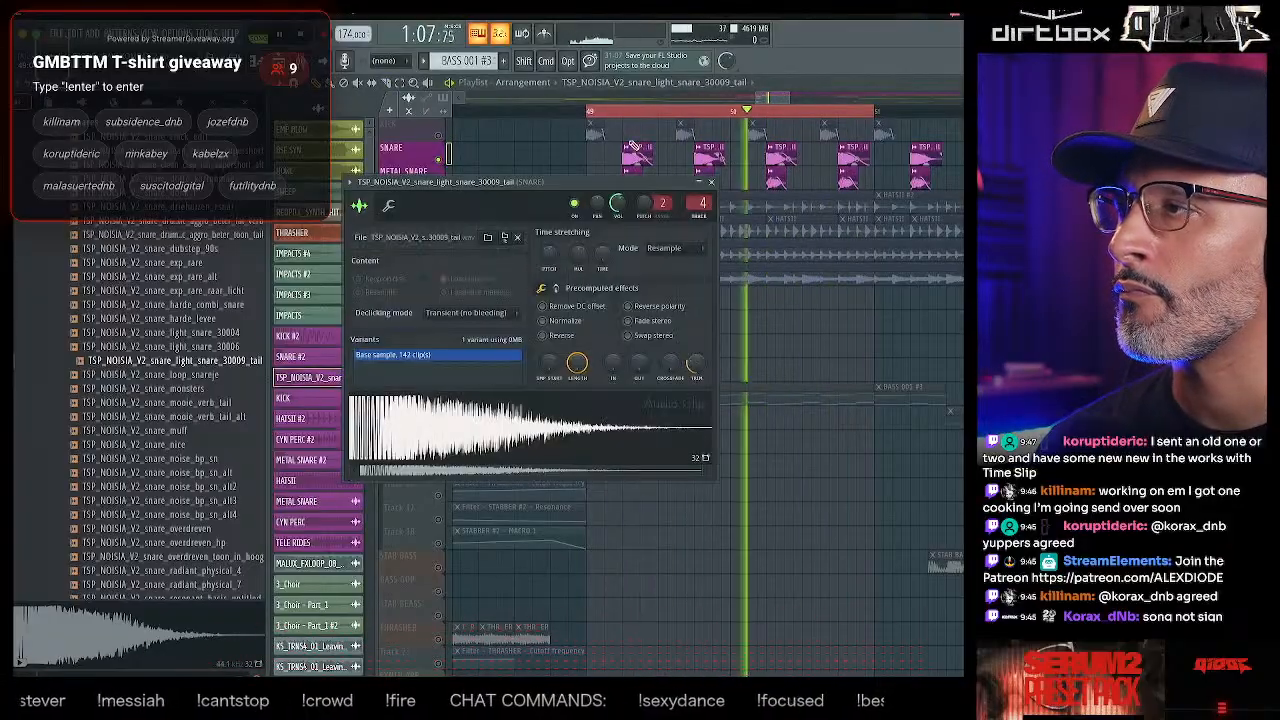
pyautogui.click(699, 204)
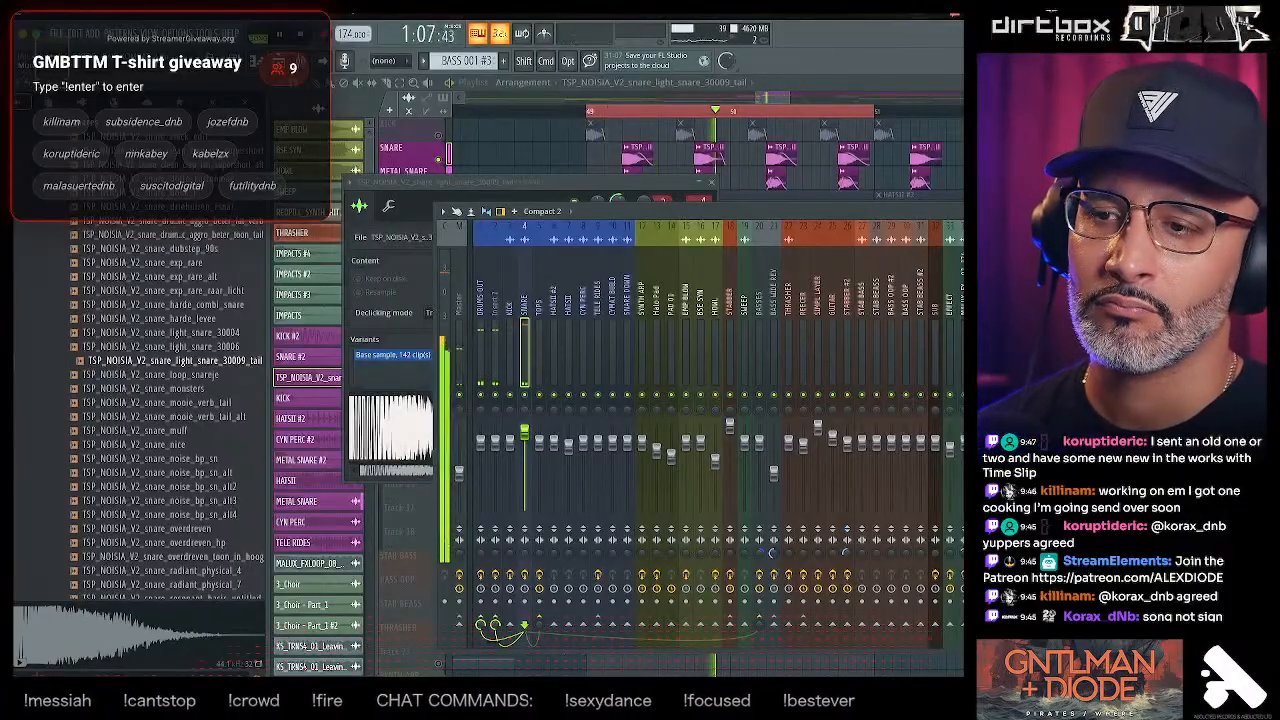
pyautogui.click(1000, 260)
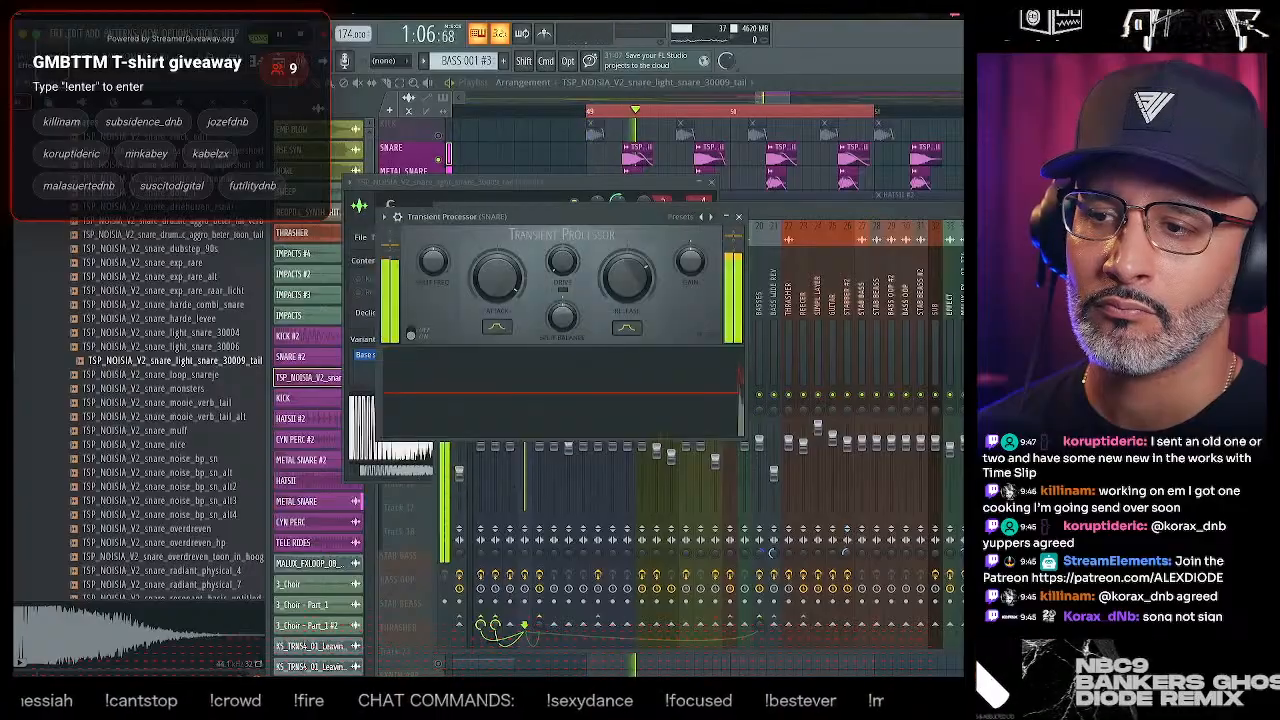
pyautogui.press('space')
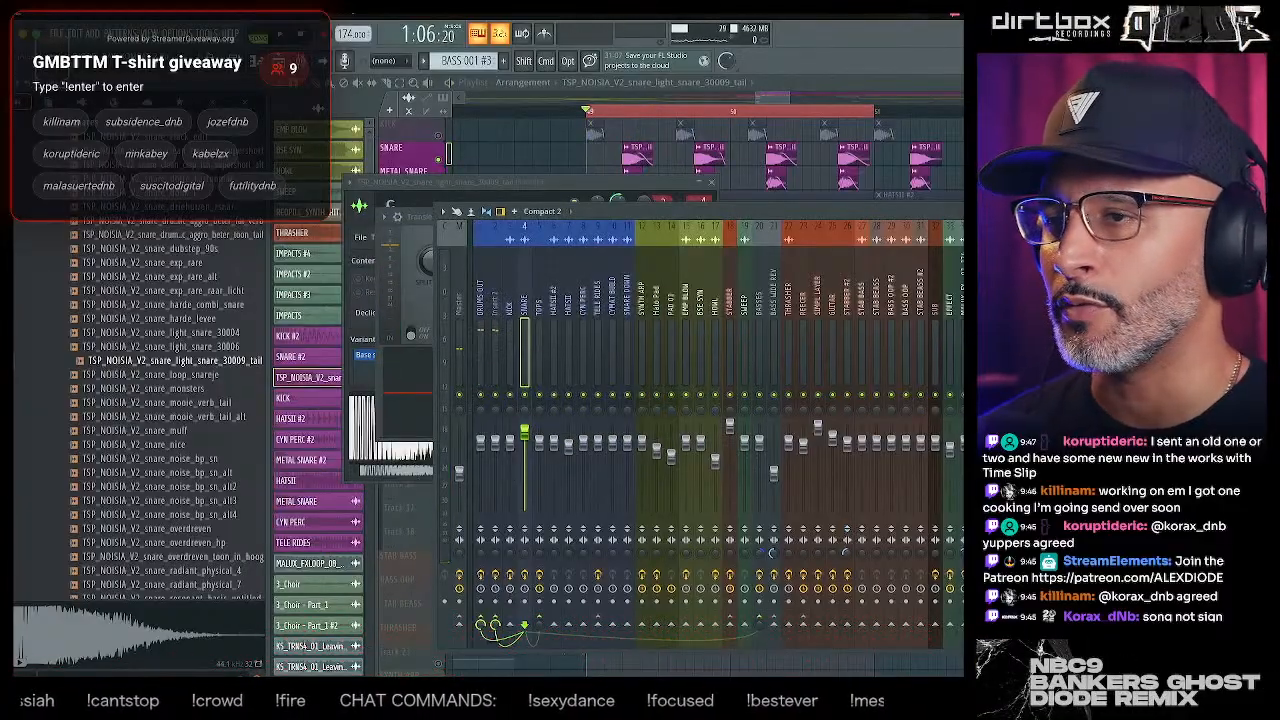
# - Load Pro-Q 3 on the SNARE mixer track with a low cut, a bell of about +6 dB near 235 Hz and a nearly flat high shelf
pyautogui.click(1000, 260)
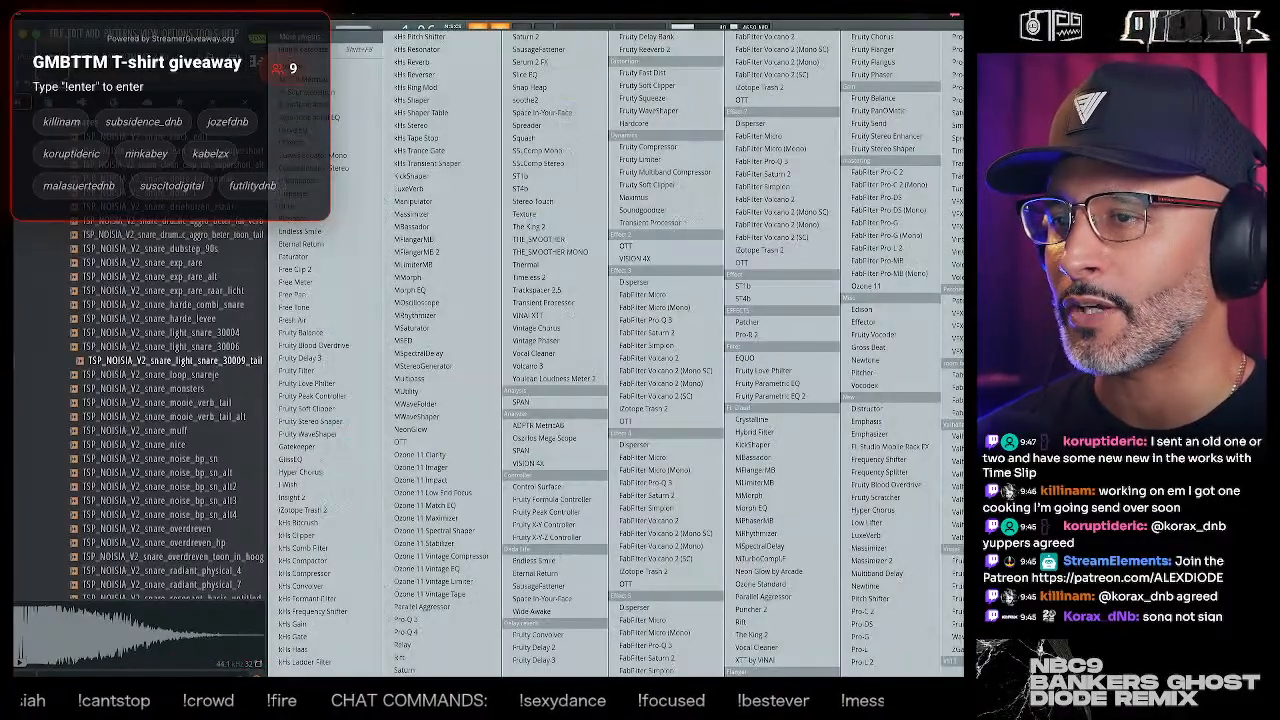
pyautogui.click(490, 168)
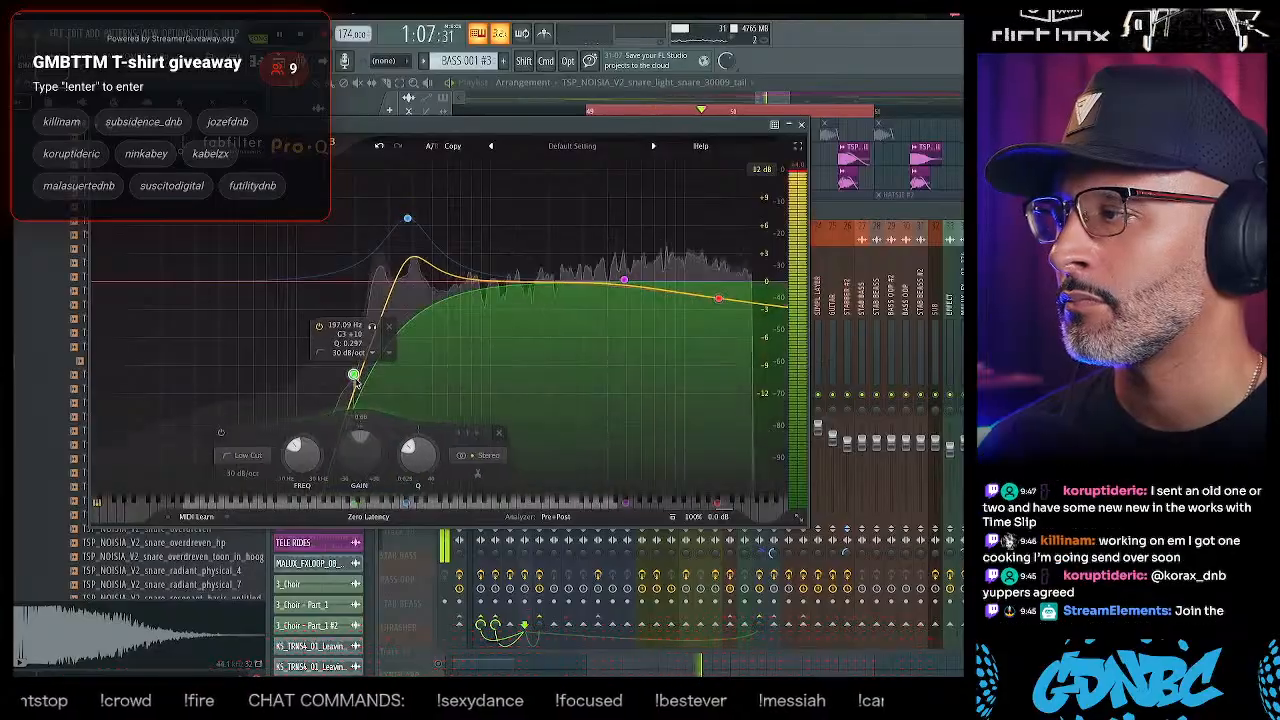
pyautogui.moveTo(354, 383); pyautogui.dragTo(313, 380)
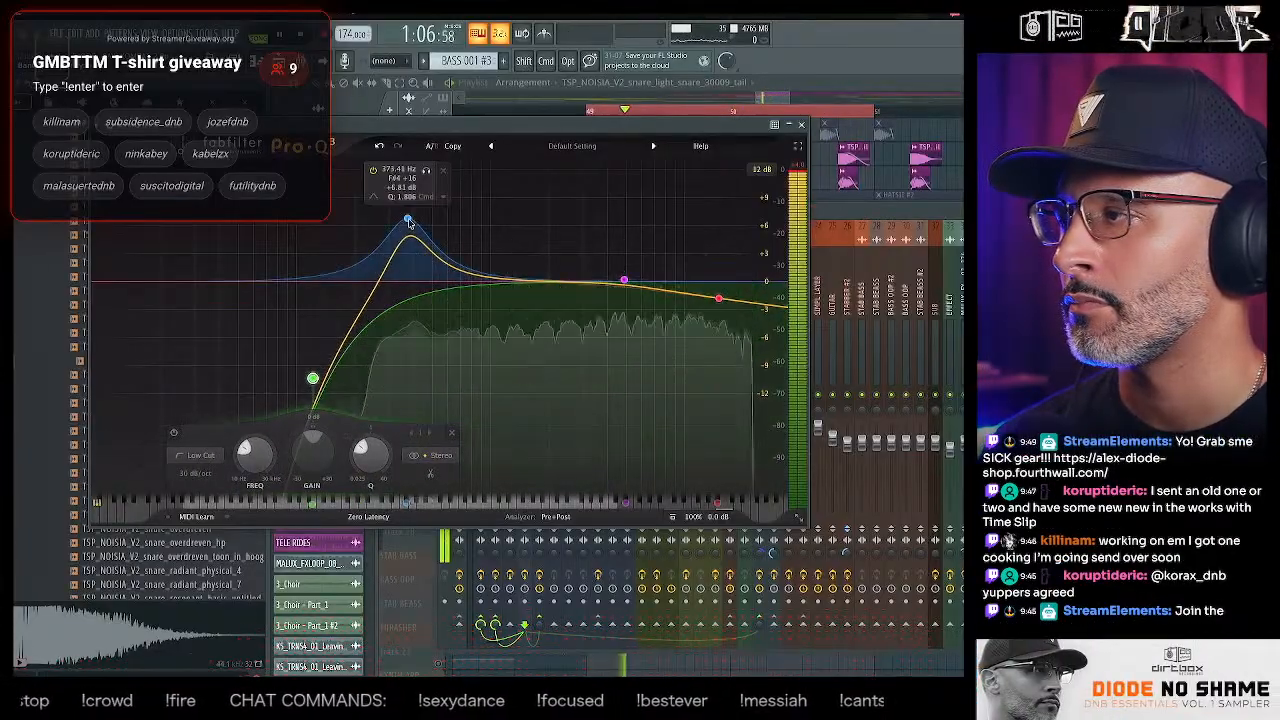
pyautogui.moveTo(408, 222); pyautogui.dragTo(370, 230)
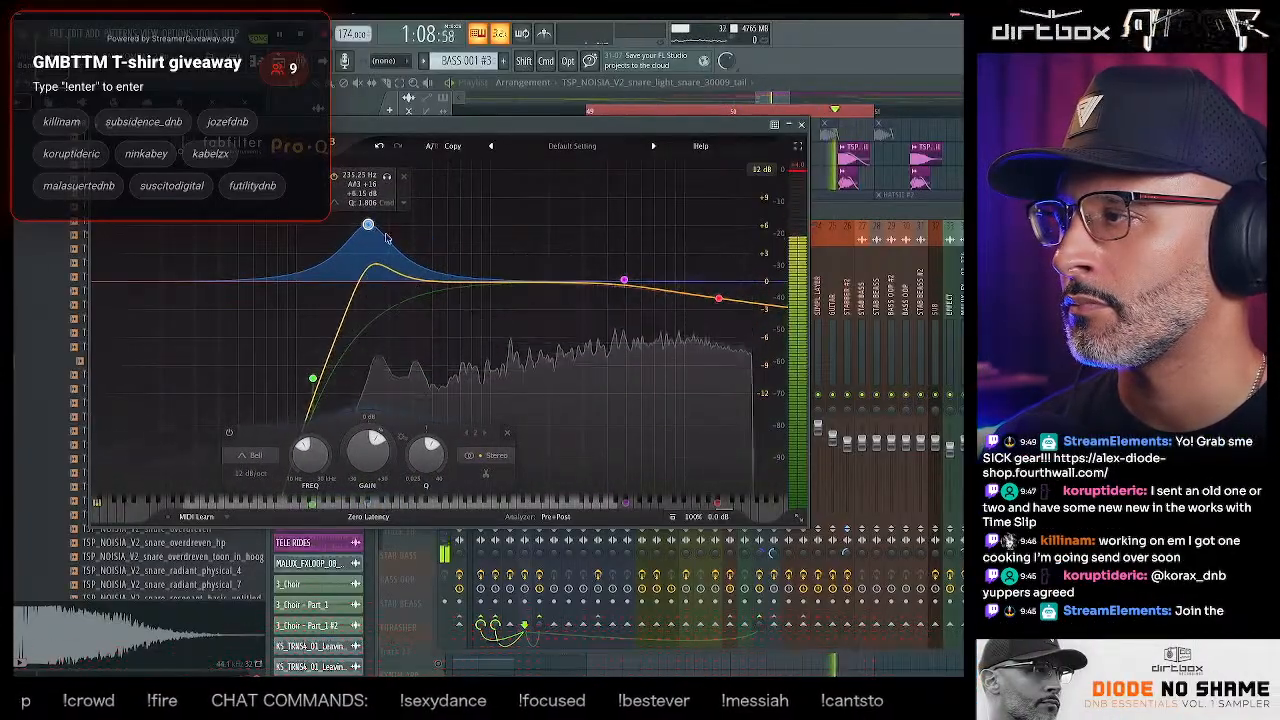
pyautogui.moveTo(719, 298); pyautogui.dragTo(714, 284)
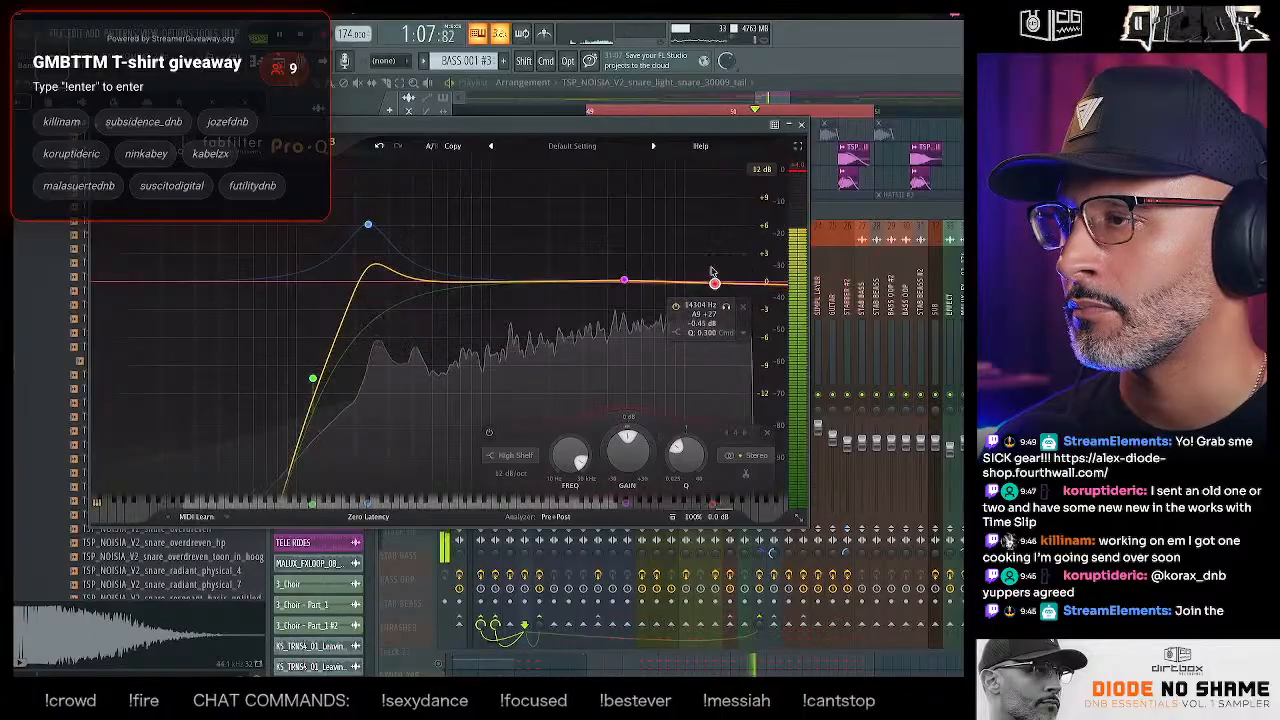
# - Boost the snare's highs with a Side bell near 4.9 kHz and a wider stereo bell of about +3.4 dB near 6.1 kHz
pyautogui.click(801, 124)
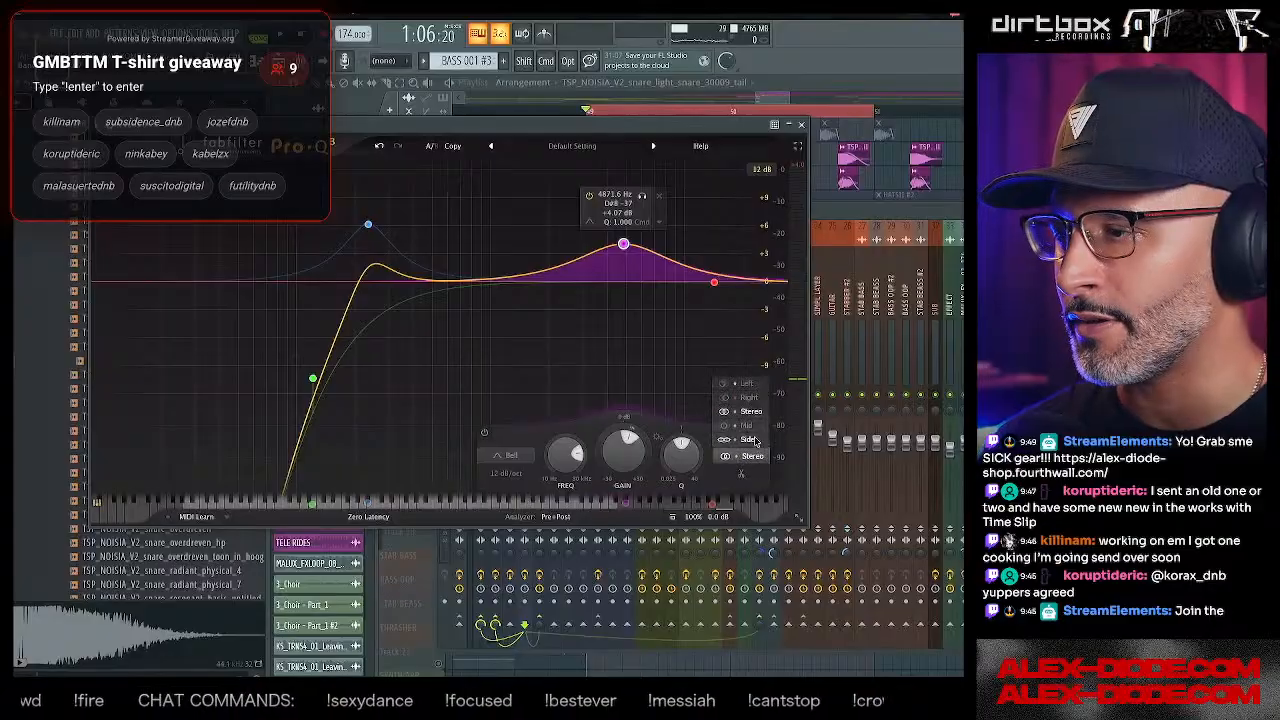
pyautogui.press('space')
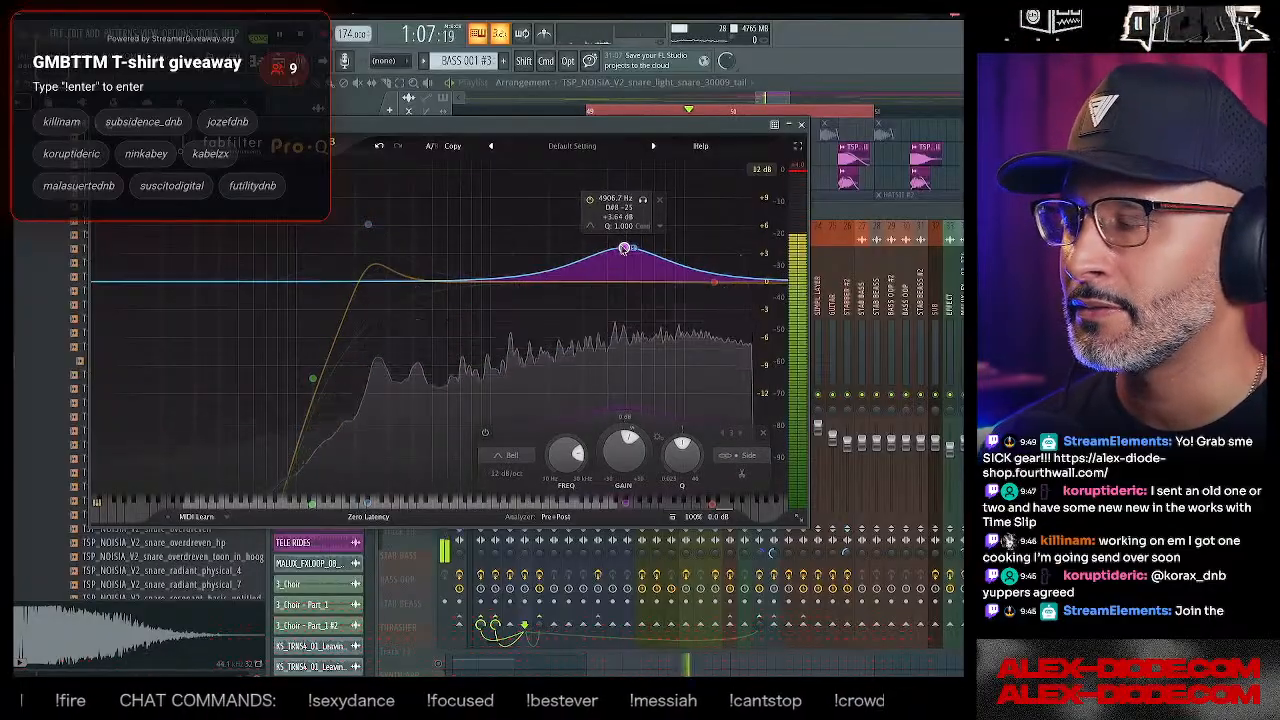
pyautogui.scroll(-3, 623, 247)
pyautogui.moveTo(623, 247)
pyautogui.mouseDown()
pyautogui.moveTo(623, 195)
pyautogui.moveTo(626, 240)
pyautogui.moveTo(642, 254)
pyautogui.mouseUp()
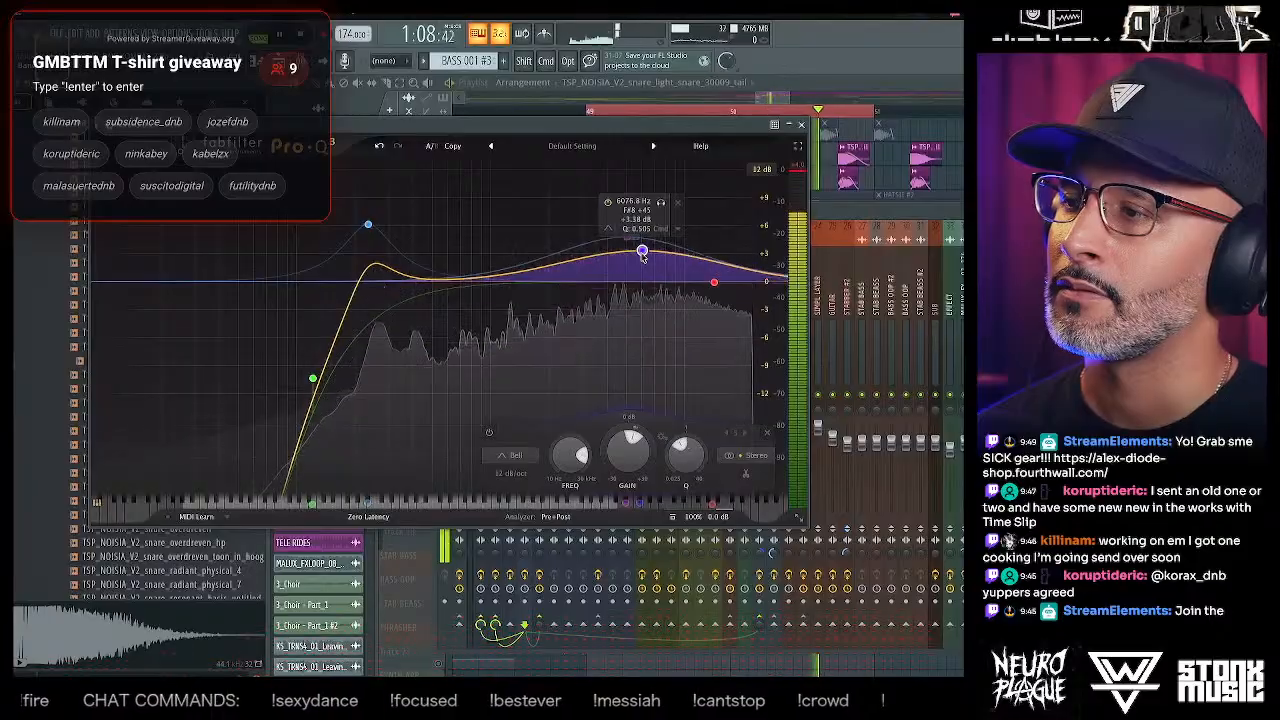
# - Load Free Clip 2 on the SNARE mixer track and reset that track's level to its default
pyautogui.press('Escape')
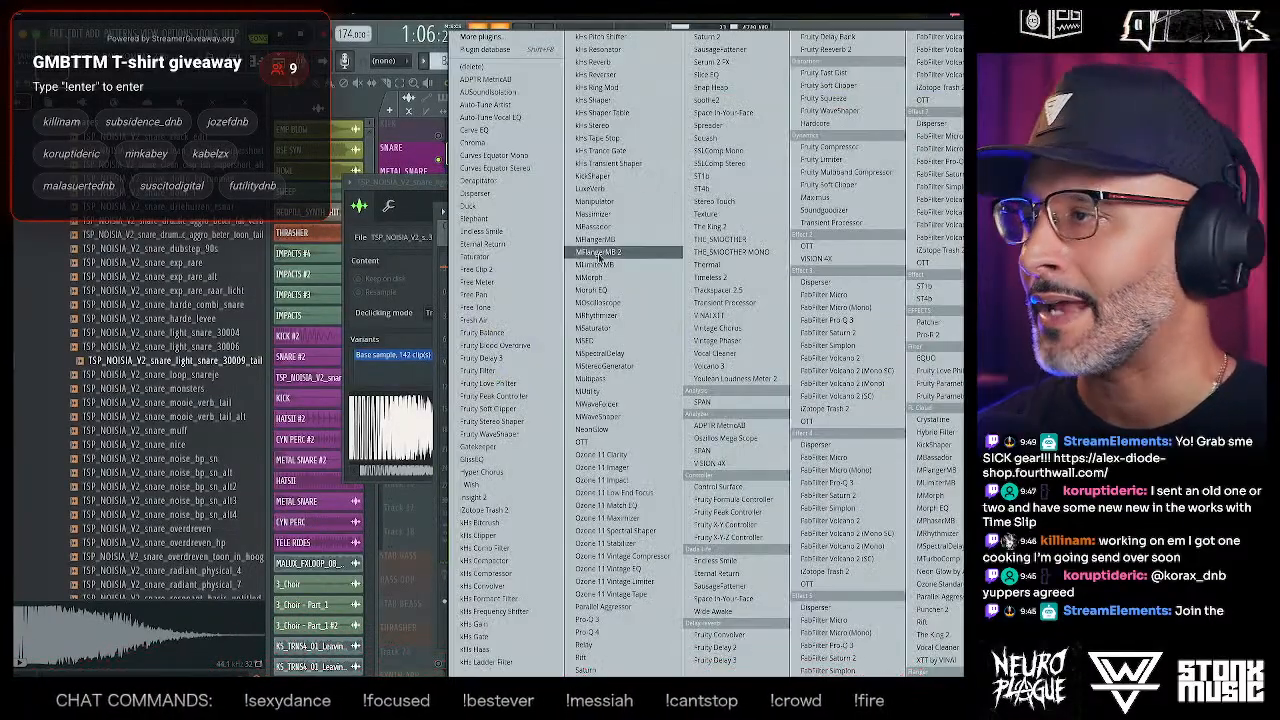
pyautogui.click(477, 269)
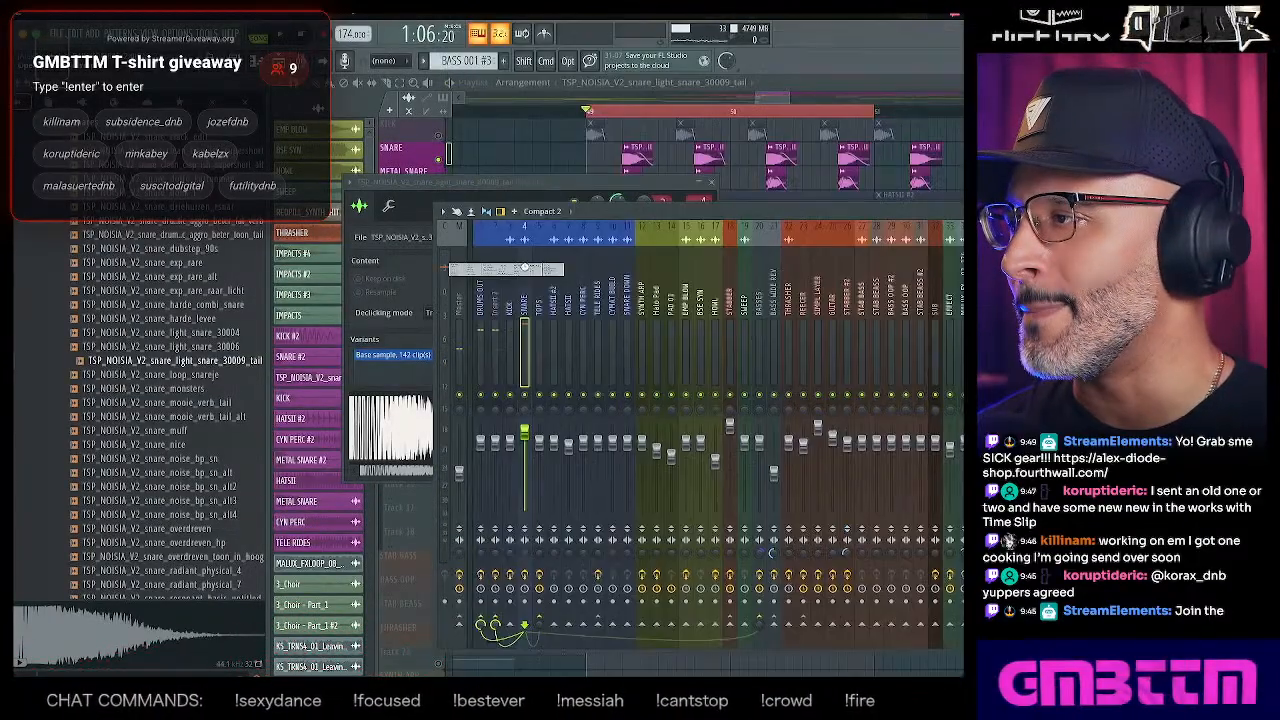
pyautogui.press('Escape')
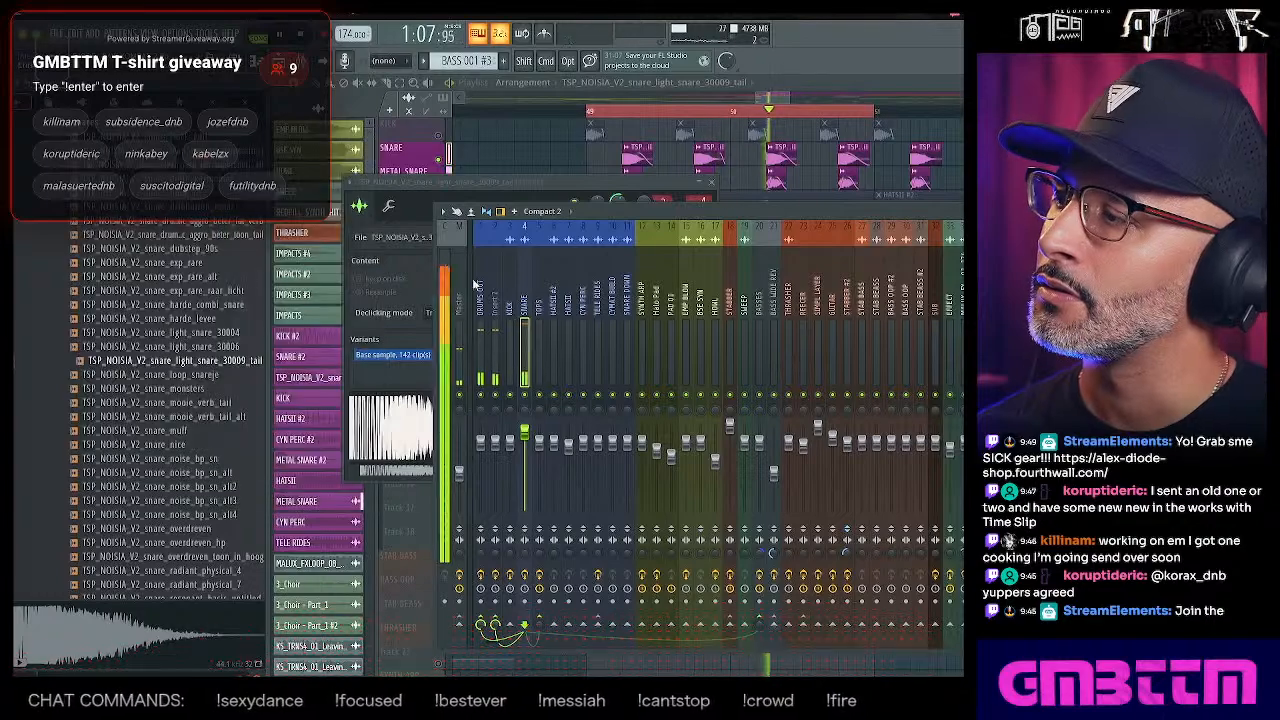
pyautogui.rightClick(525, 432)
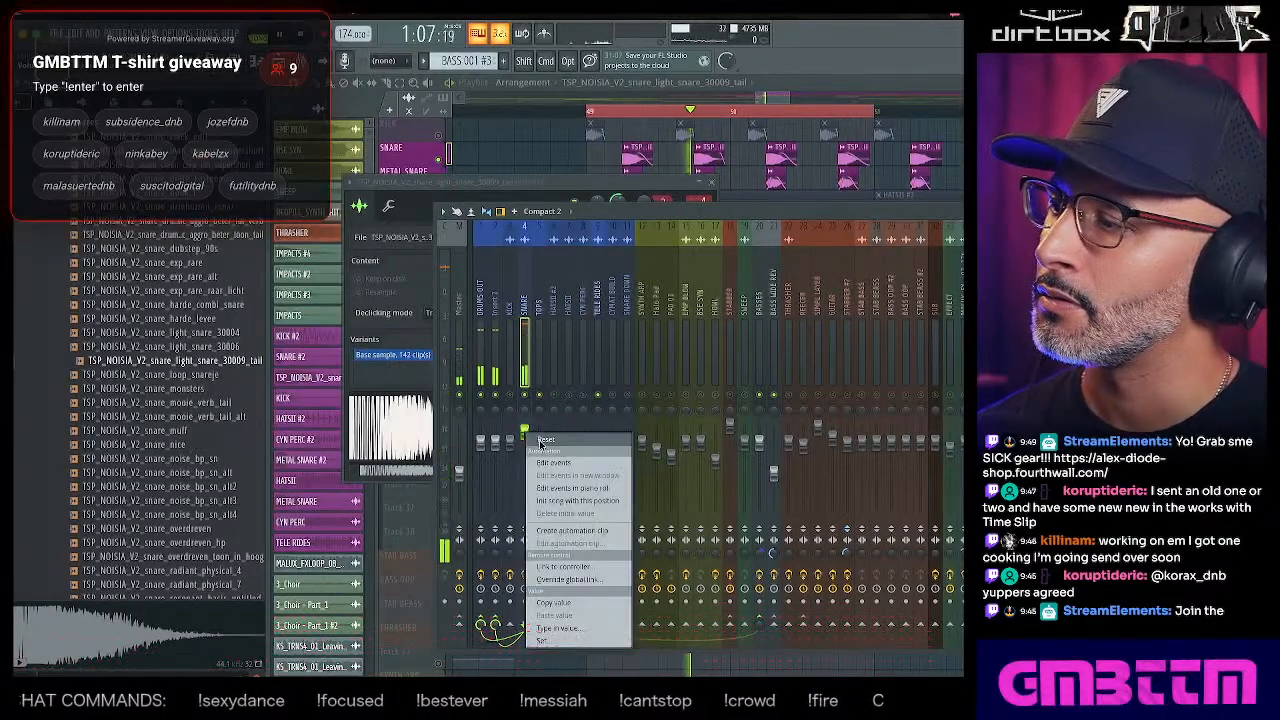
pyautogui.click(541, 442)
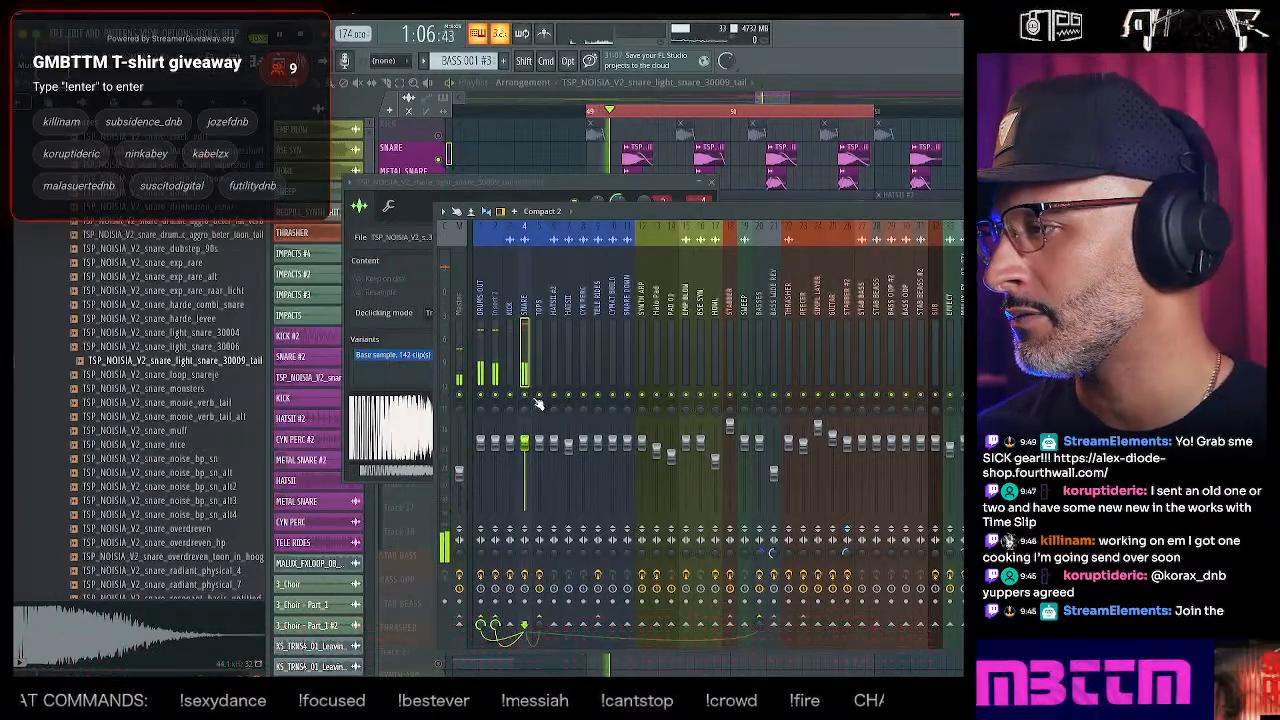
# - Unsolo the snare tracks and play the arrangement from the start of the build-up at bar 33
pyautogui.press('F9')
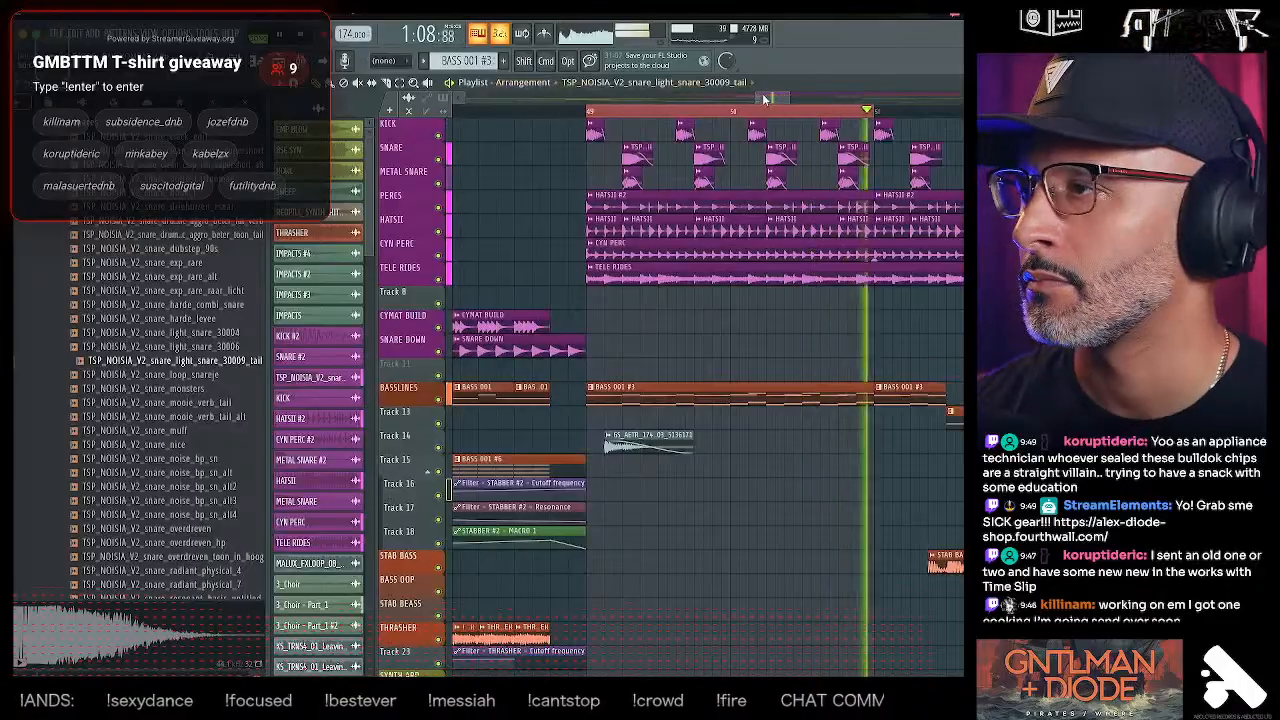
pyautogui.moveTo(757, 98); pyautogui.dragTo(566, 104)
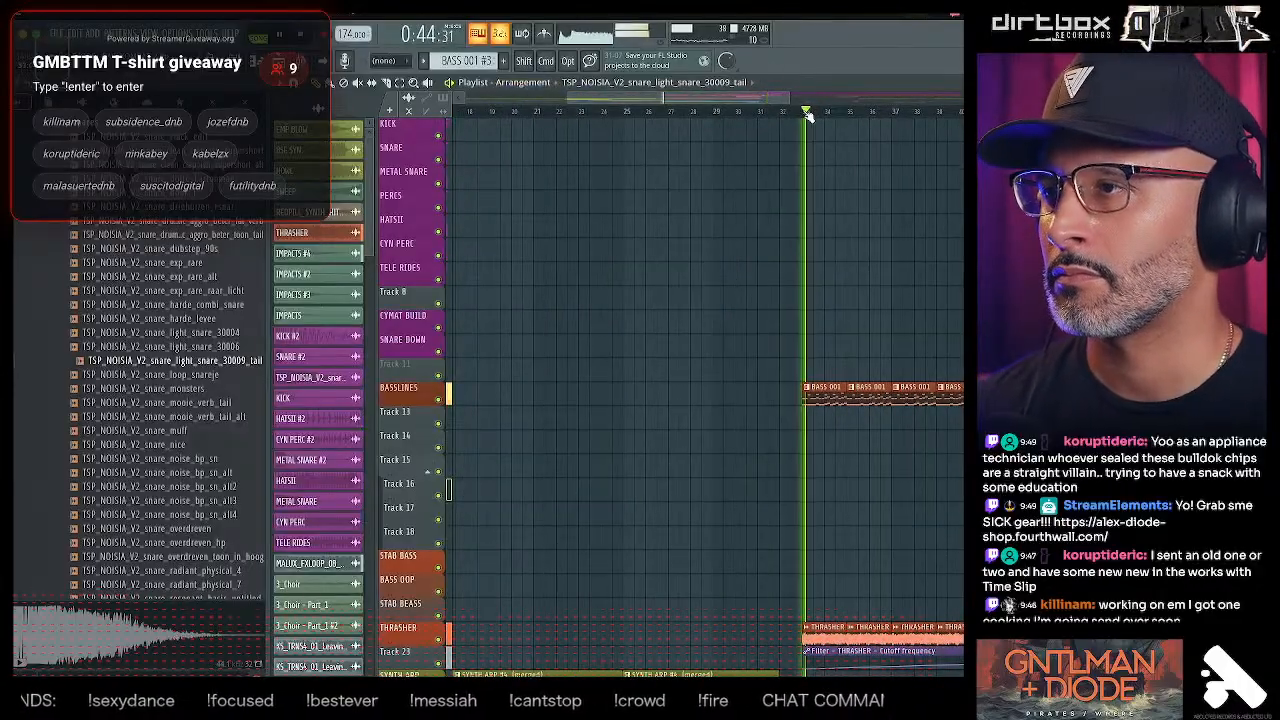
pyautogui.moveTo(736, 98); pyautogui.dragTo(818, 118)
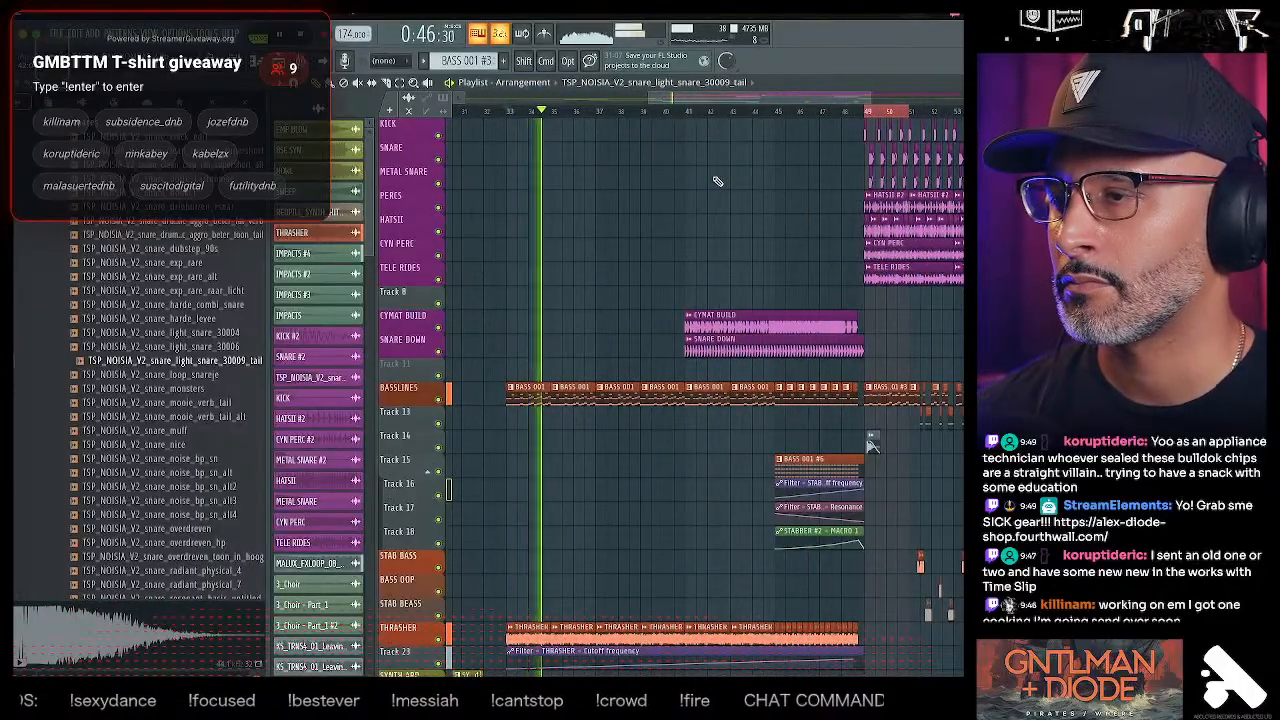
pyautogui.scroll(-2, 714, 178)
pyautogui.scroll(-2, 612, 183)
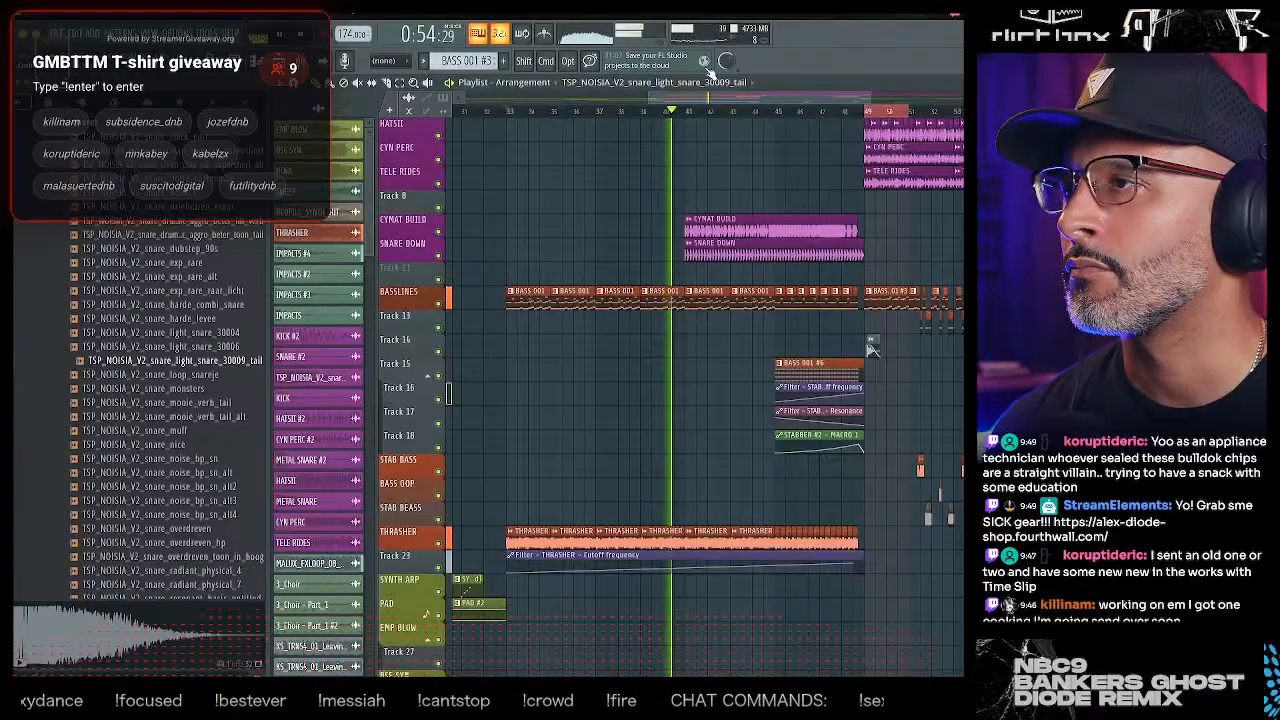
# - Raise the Master level slightly during the build-up and follow playback into the drop
pyautogui.press('F9')
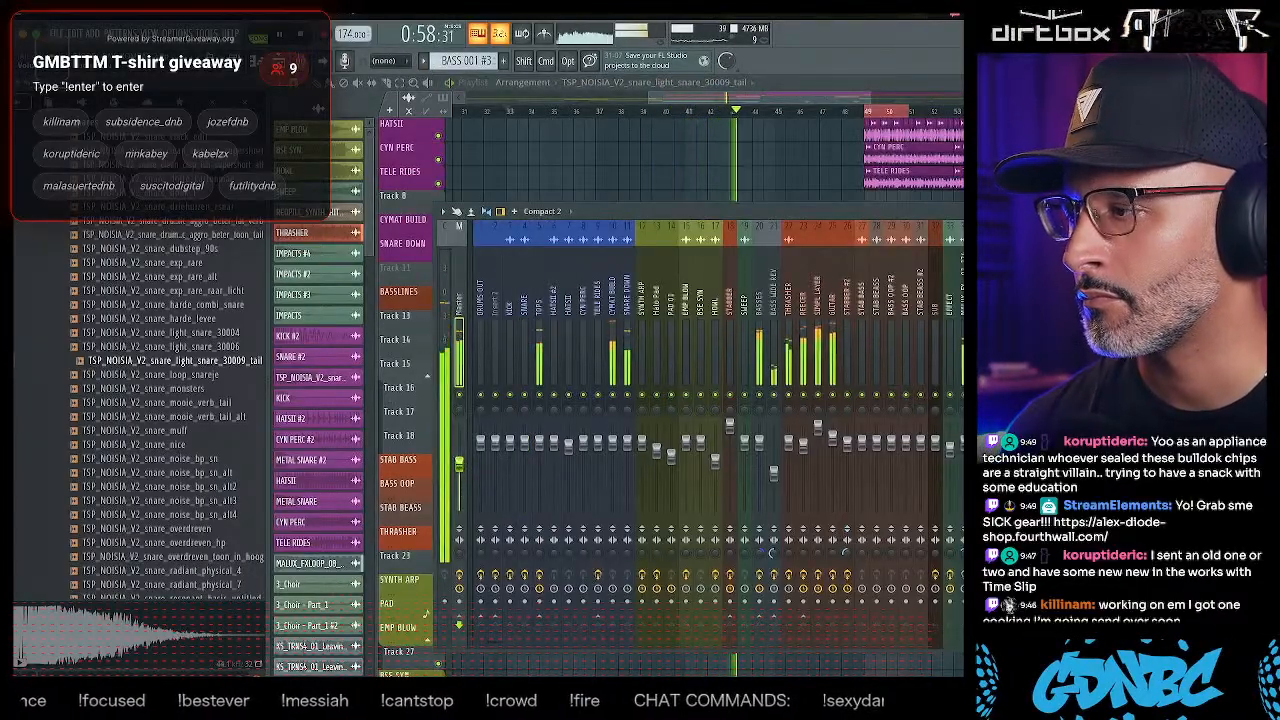
pyautogui.press('F9')
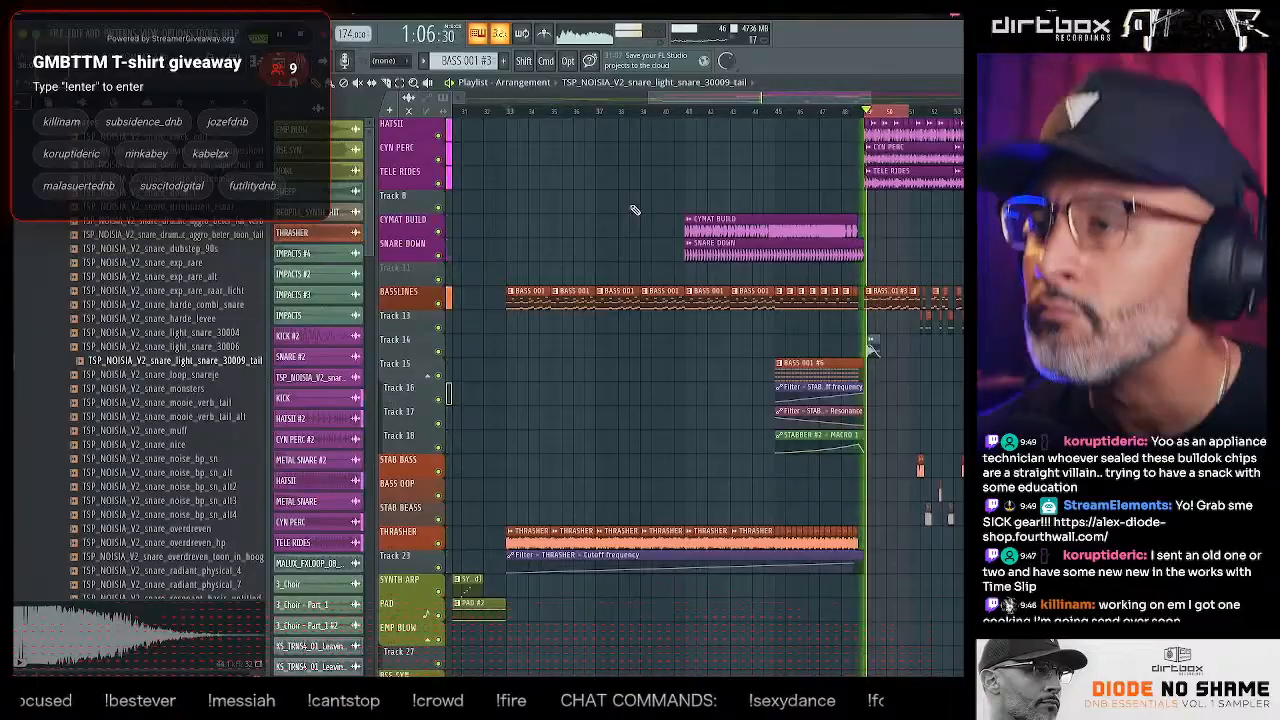
pyautogui.moveTo(707, 97); pyautogui.dragTo(811, 114)
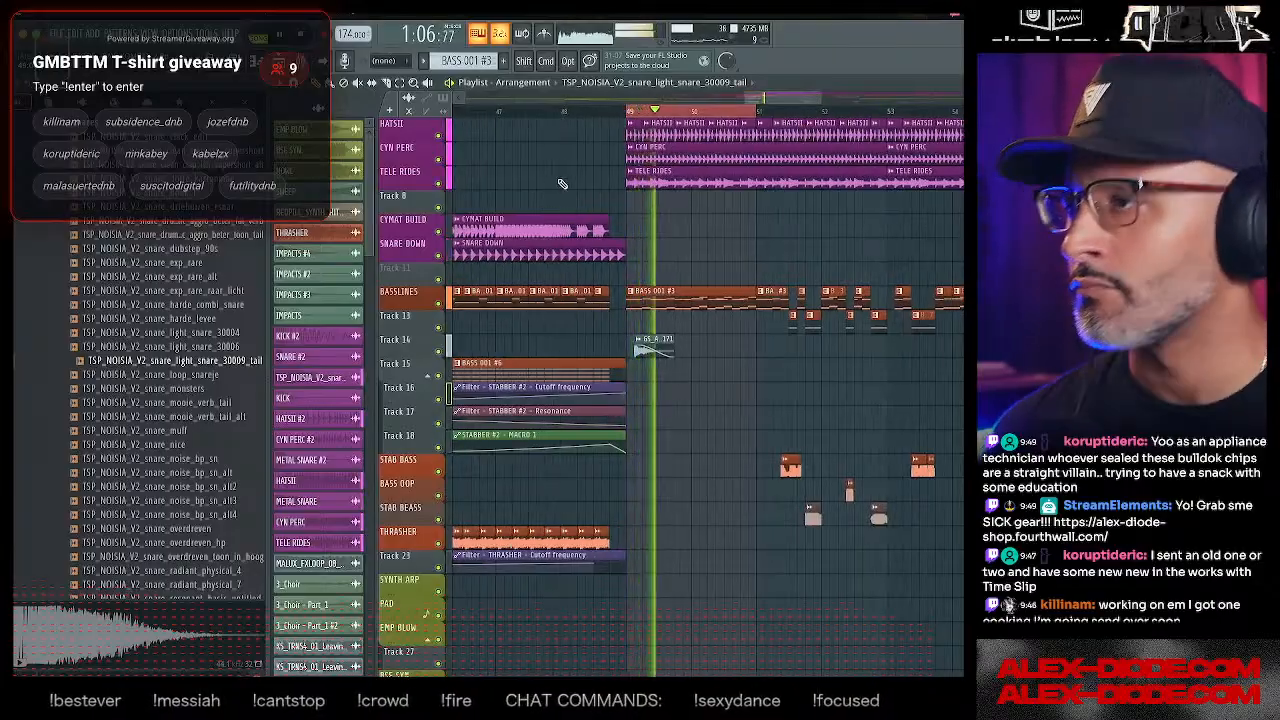
pyautogui.scroll(4, 561, 191)
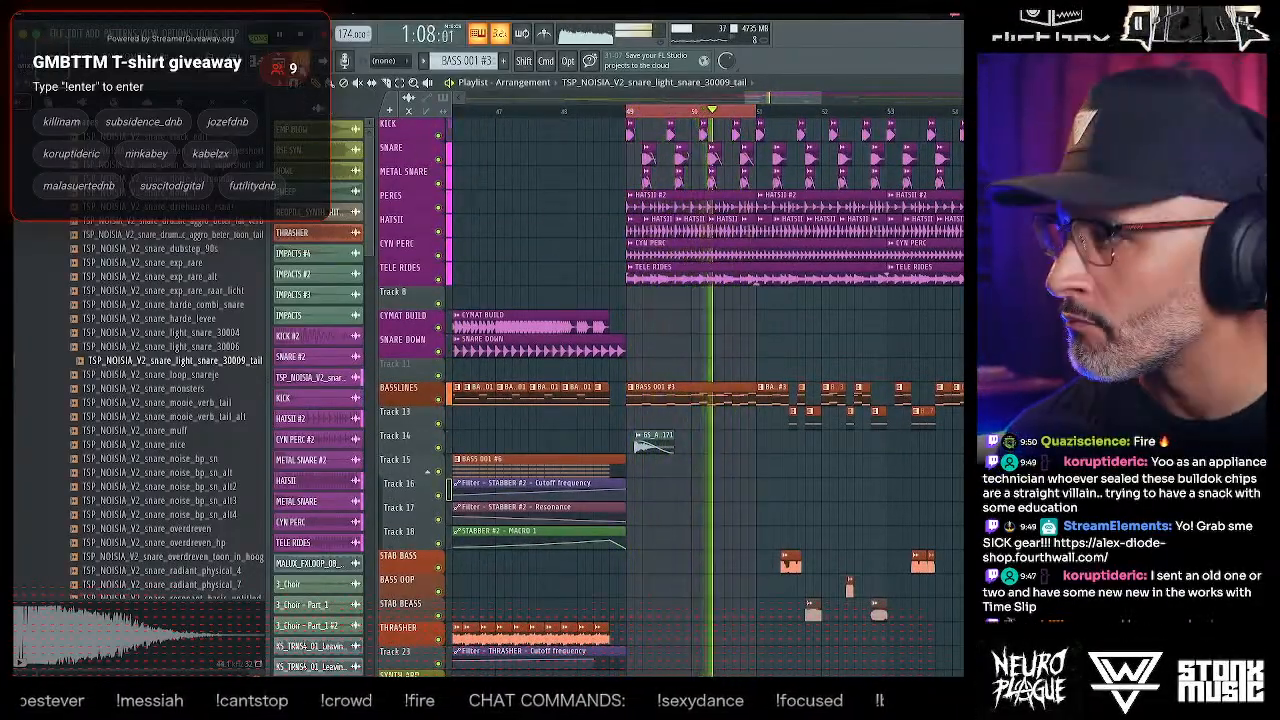
# - In the REECER mixer track's Pro-Q 4, soften the existing cut and add a bell boost of about 8 dB near 161 Hz
pyautogui.press('F9')
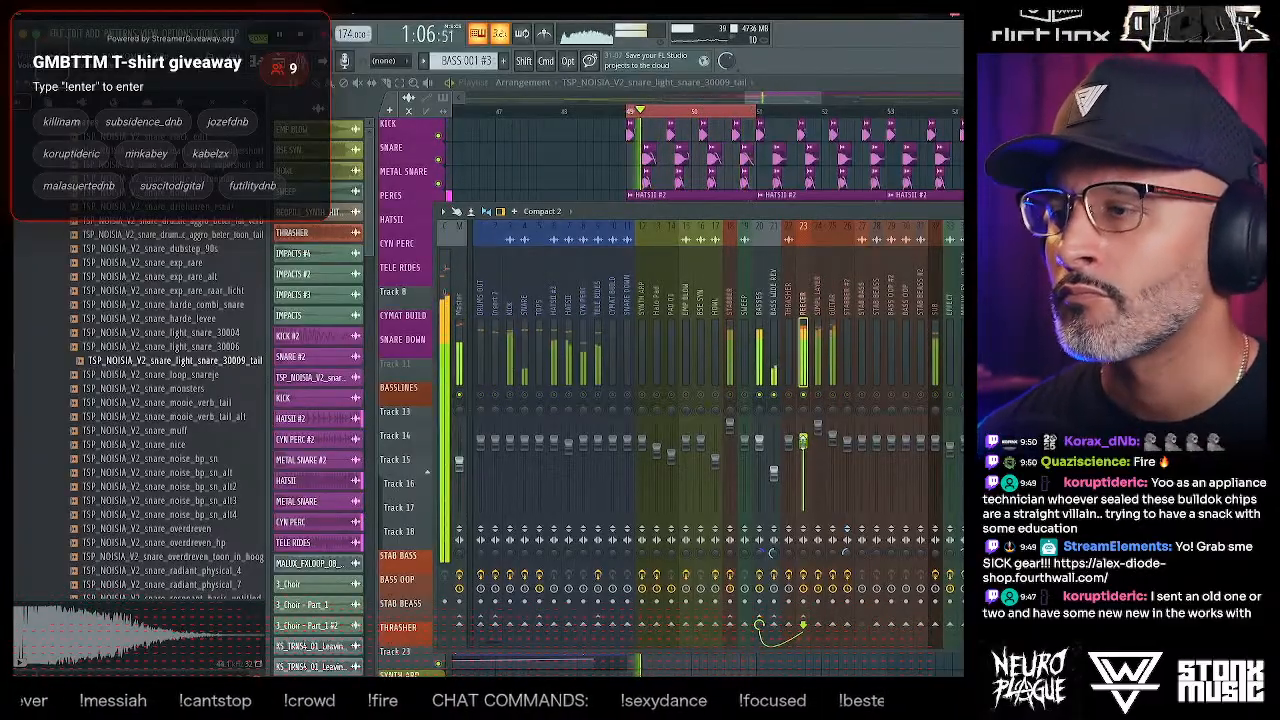
pyautogui.click(607, 362)
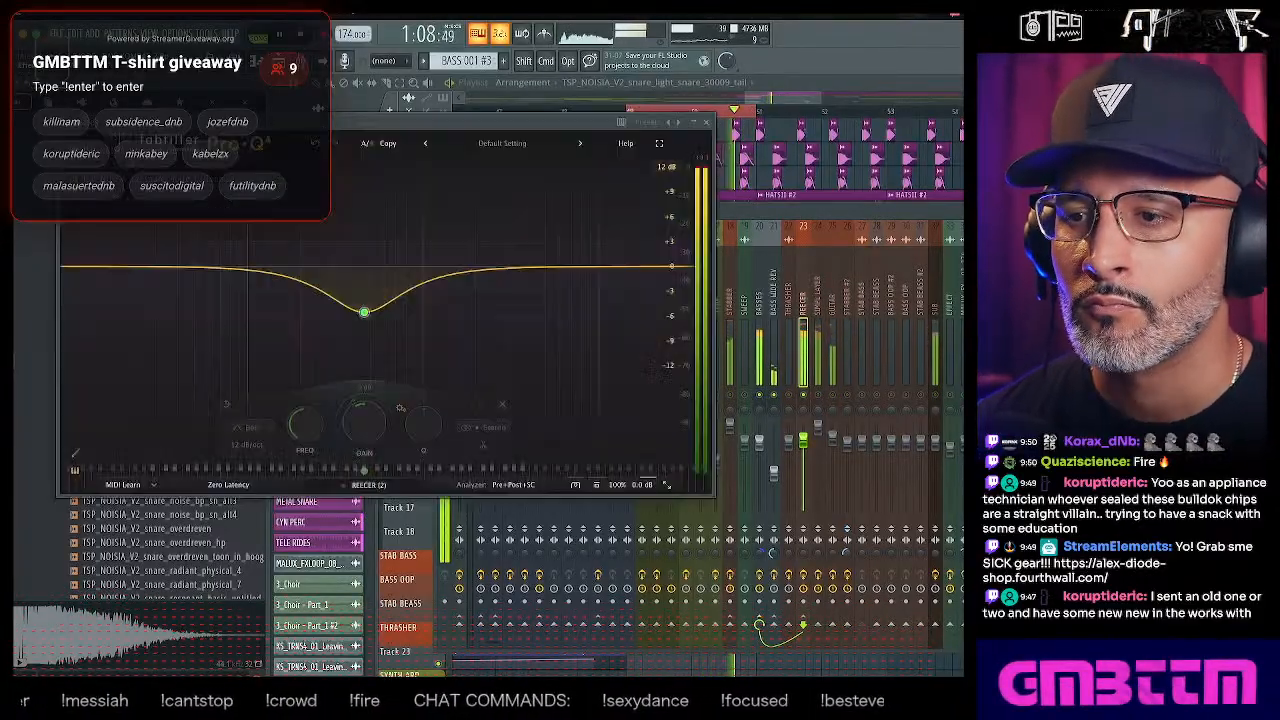
pyautogui.moveTo(364, 320); pyautogui.dragTo(284, 200)
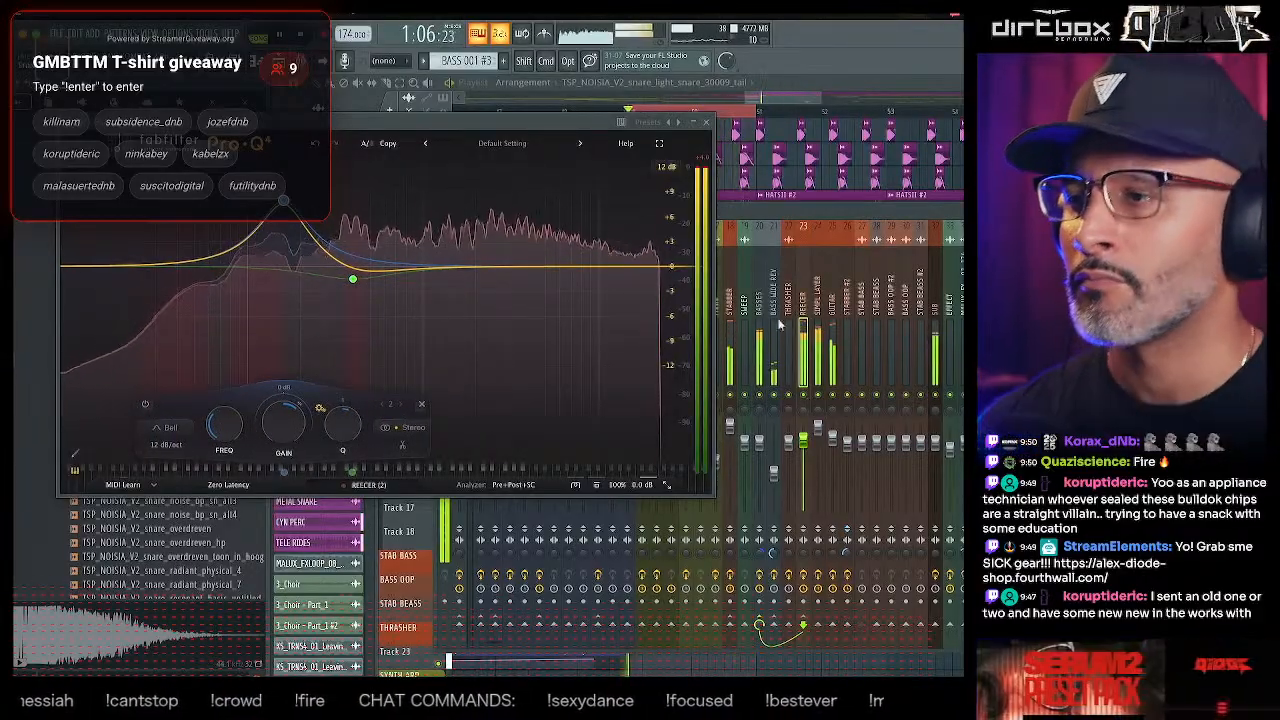
pyautogui.click(708, 127)
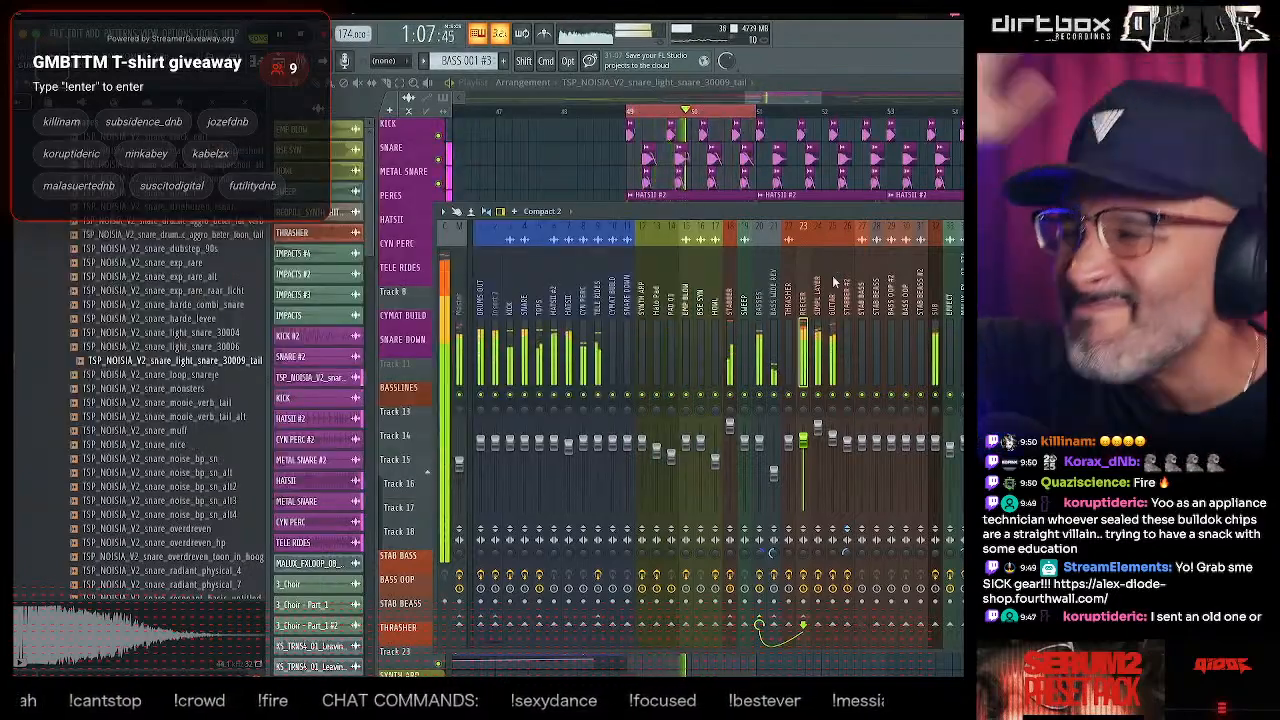
# - Load Free Clip 2 on the REECER mixer track and close its window
pyautogui.click(955, 390)
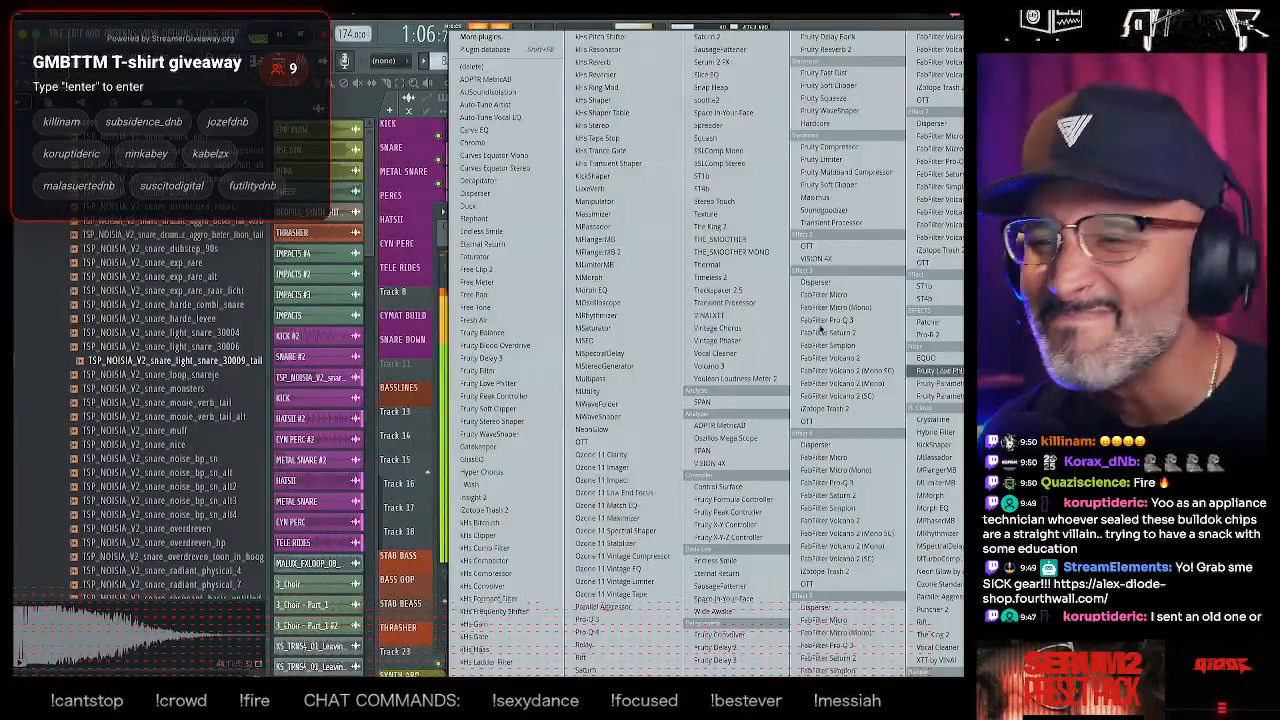
pyautogui.click(498, 271)
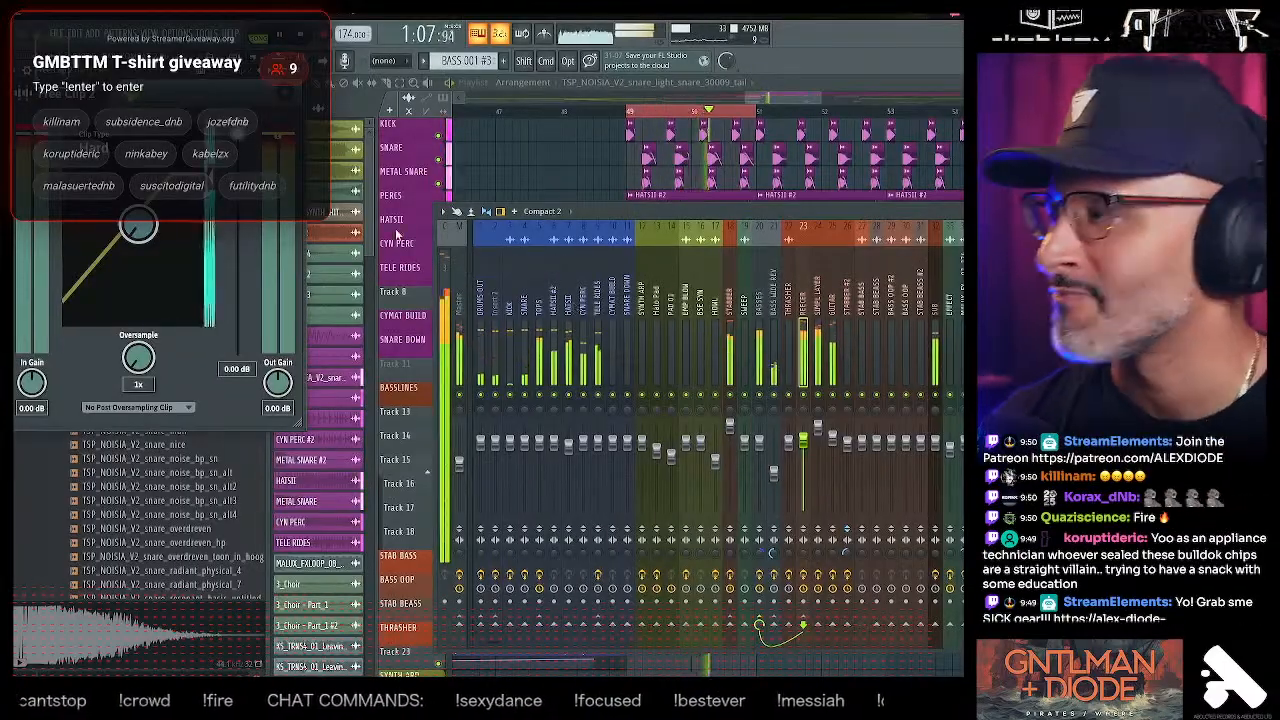
pyautogui.press('Escape')
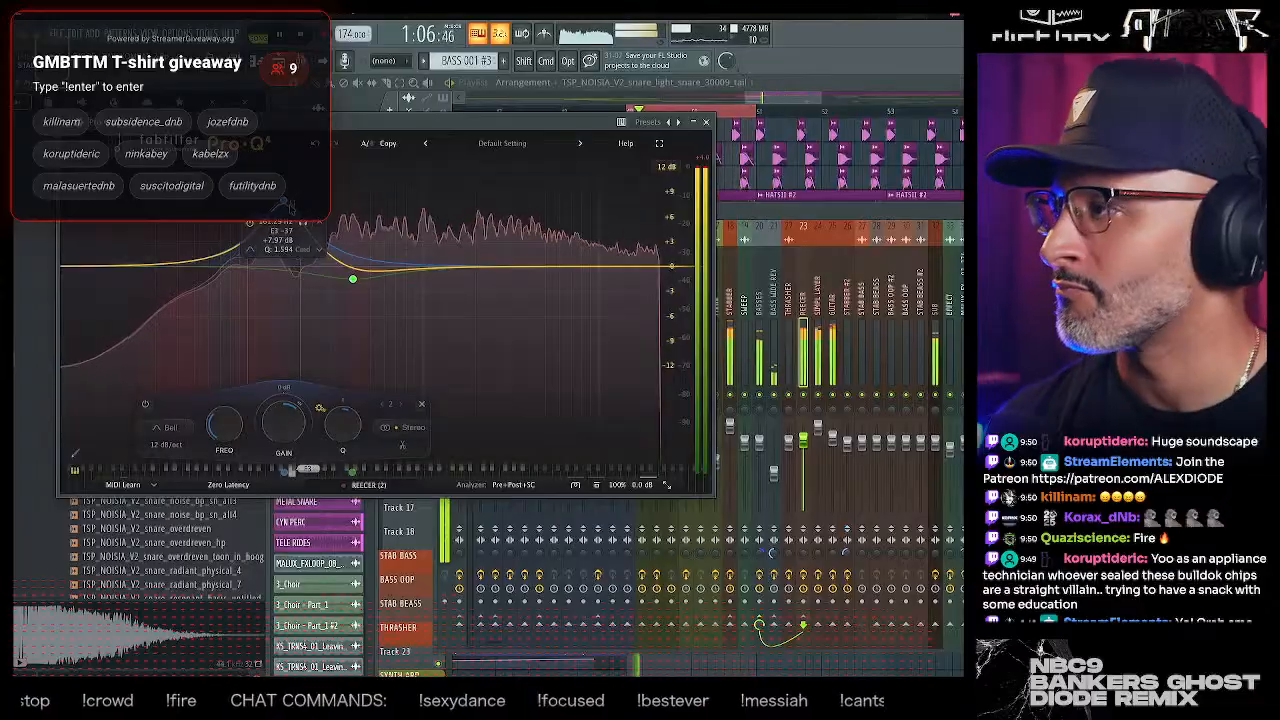
# - Reduce the REECER equalizer's cut near 406 Hz to about -0.9 dB and close the equalizer and mixer
pyautogui.click(352, 276)
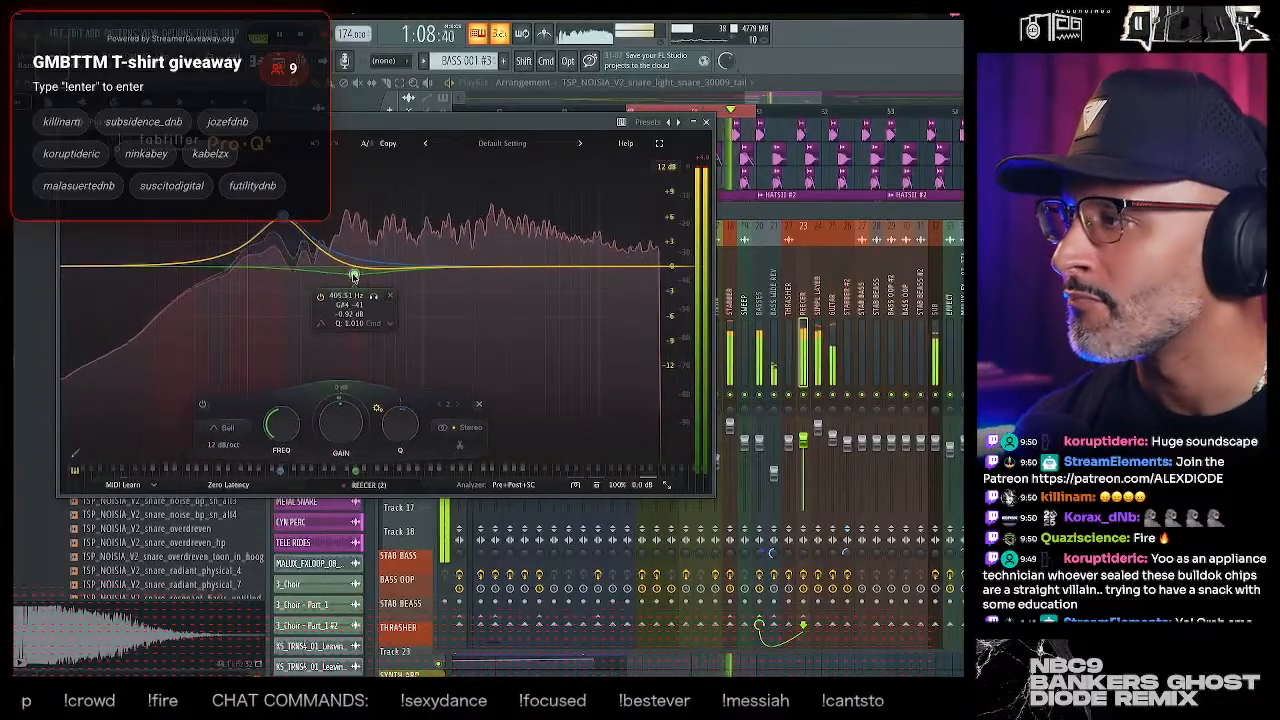
pyautogui.click(706, 122)
pyautogui.press('F9')
pyautogui.scroll(-3, 610, 217)
pyautogui.moveTo(784, 465); pyautogui.dragTo(760, 465)
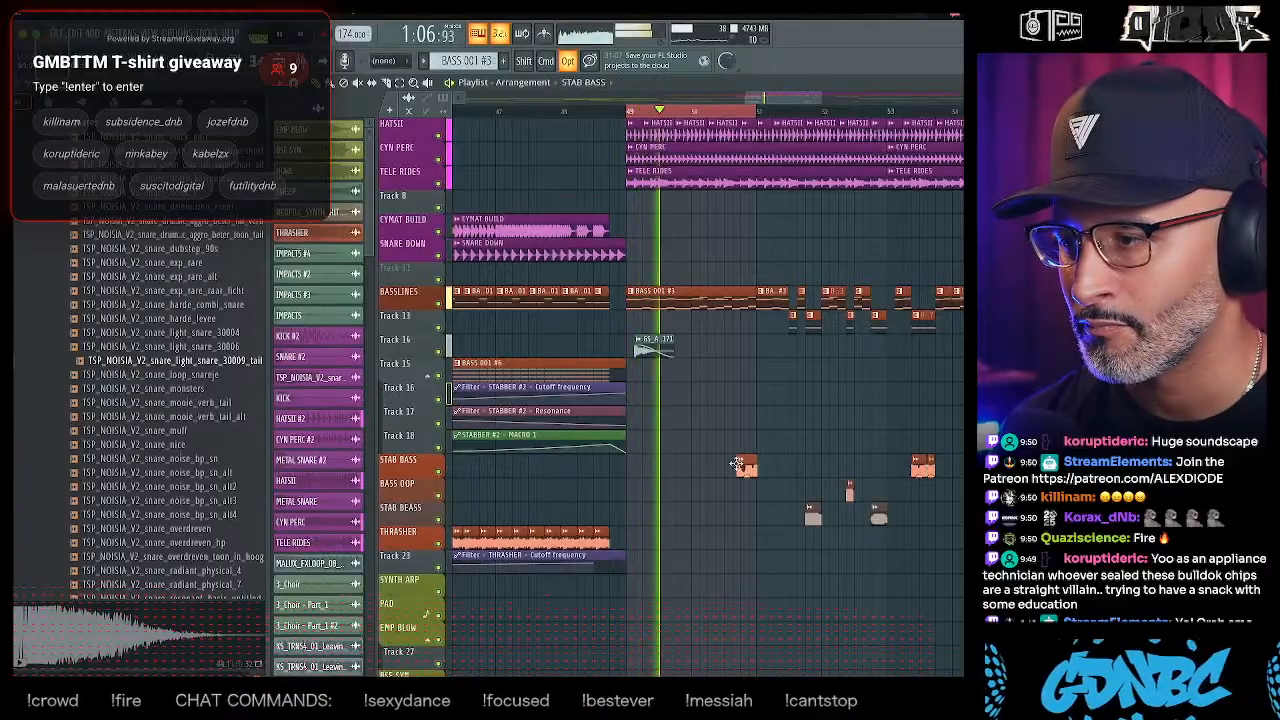
pyautogui.moveTo(760, 465); pyautogui.dragTo(655, 468)
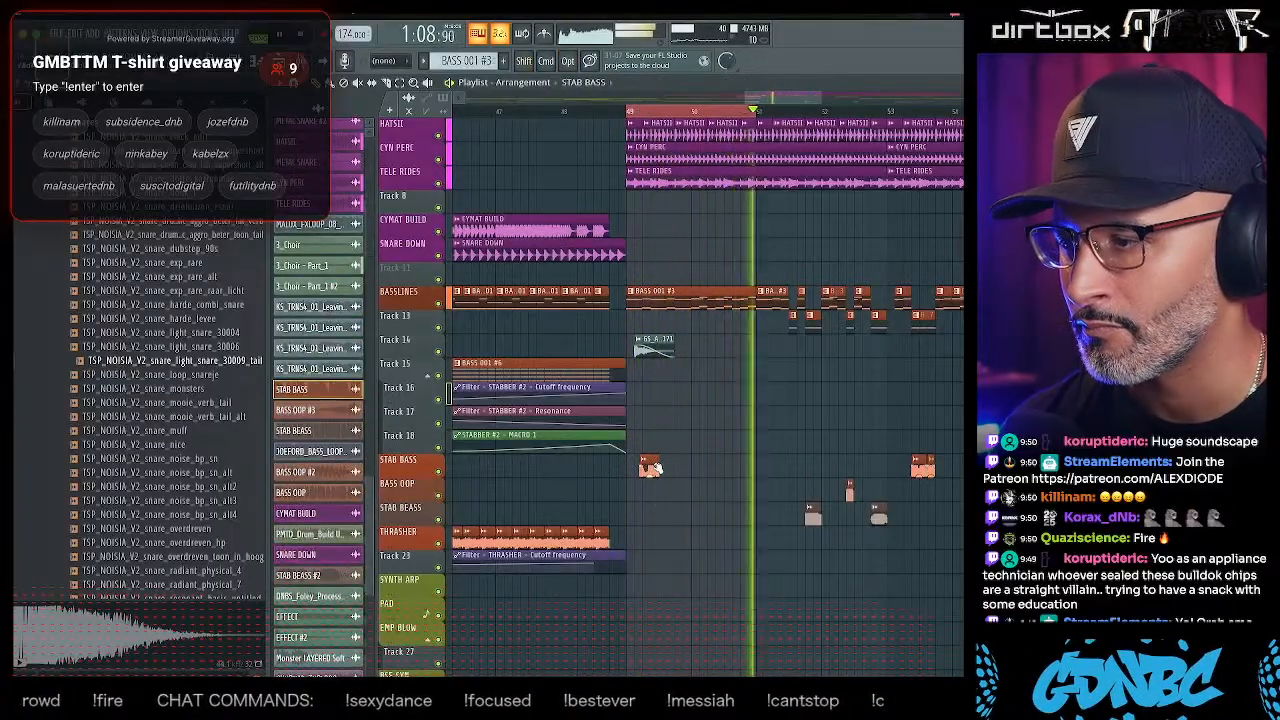
pyautogui.press('super+z')
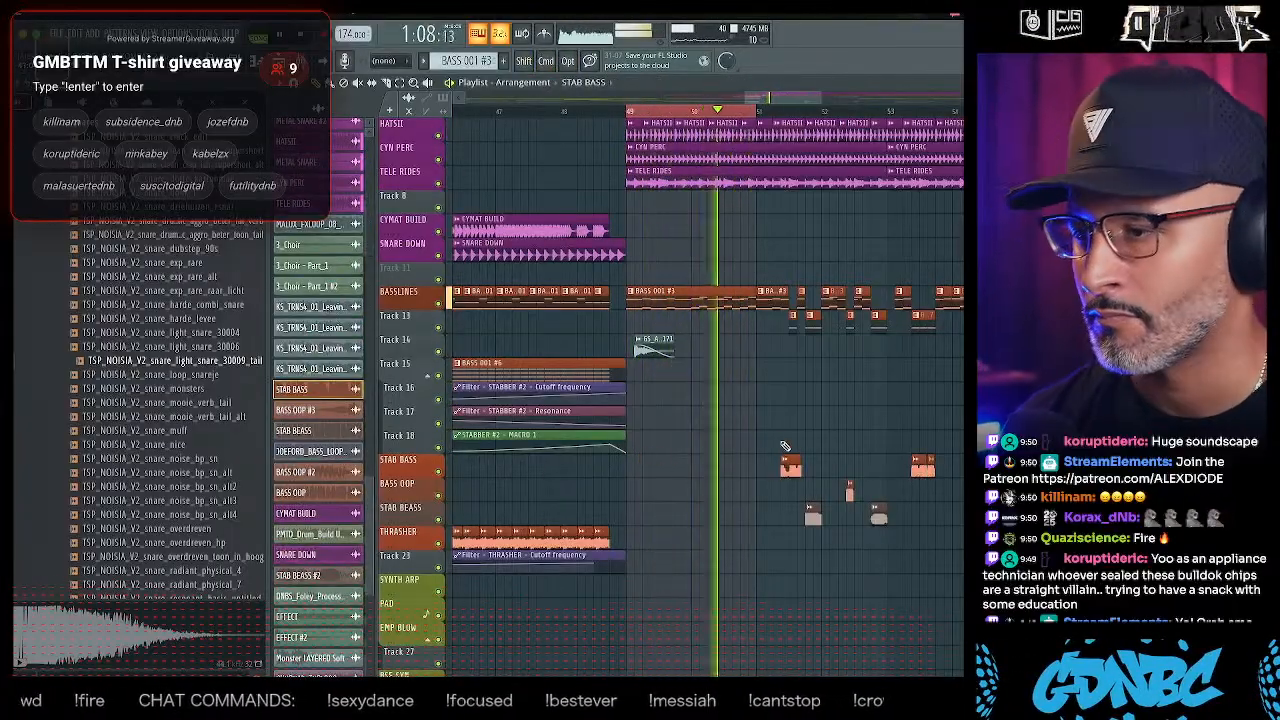
# - Copy the STAB BASS, BASS OOP and STAB BEASS hits two bars earlier into the start of the drop and play it back
pyautogui.moveTo(786, 463); pyautogui.dragTo(659, 463)
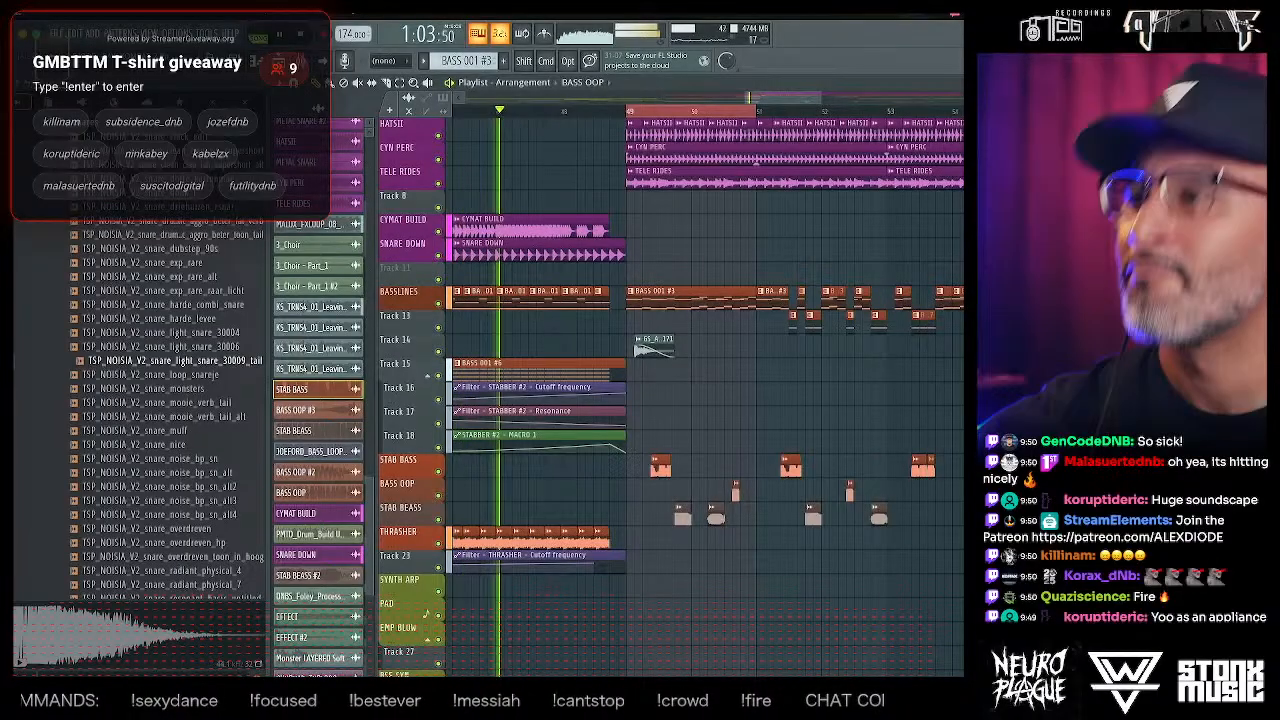
pyautogui.click(590, 108)
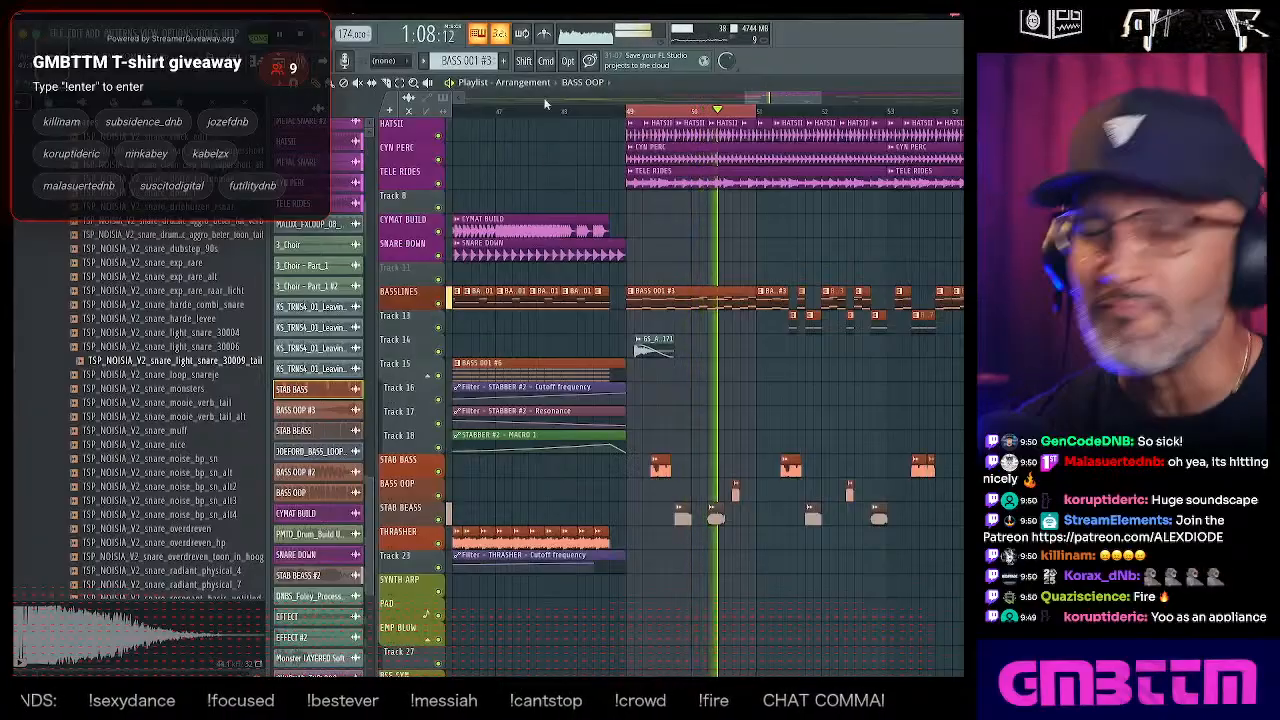
pyautogui.press('space')
pyautogui.press('space')
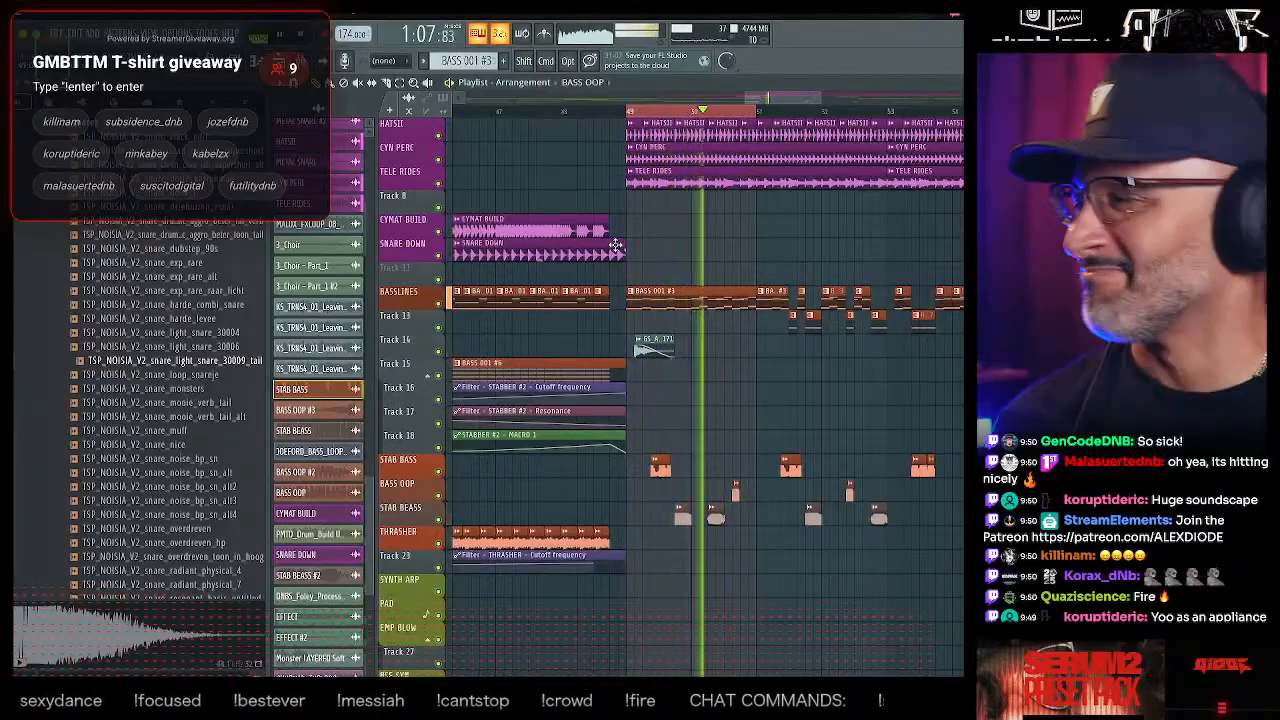
pyautogui.press('F5')
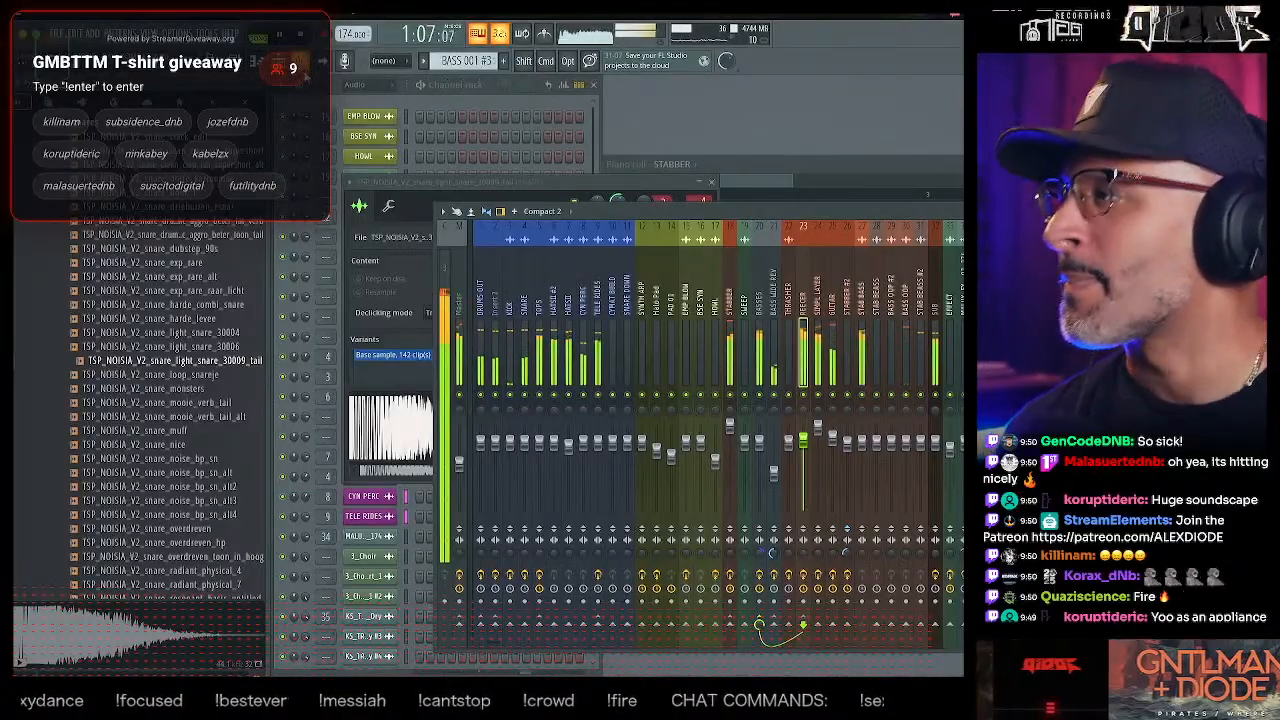
pyautogui.press('F9')
pyautogui.press('F7')
pyautogui.press('F6')
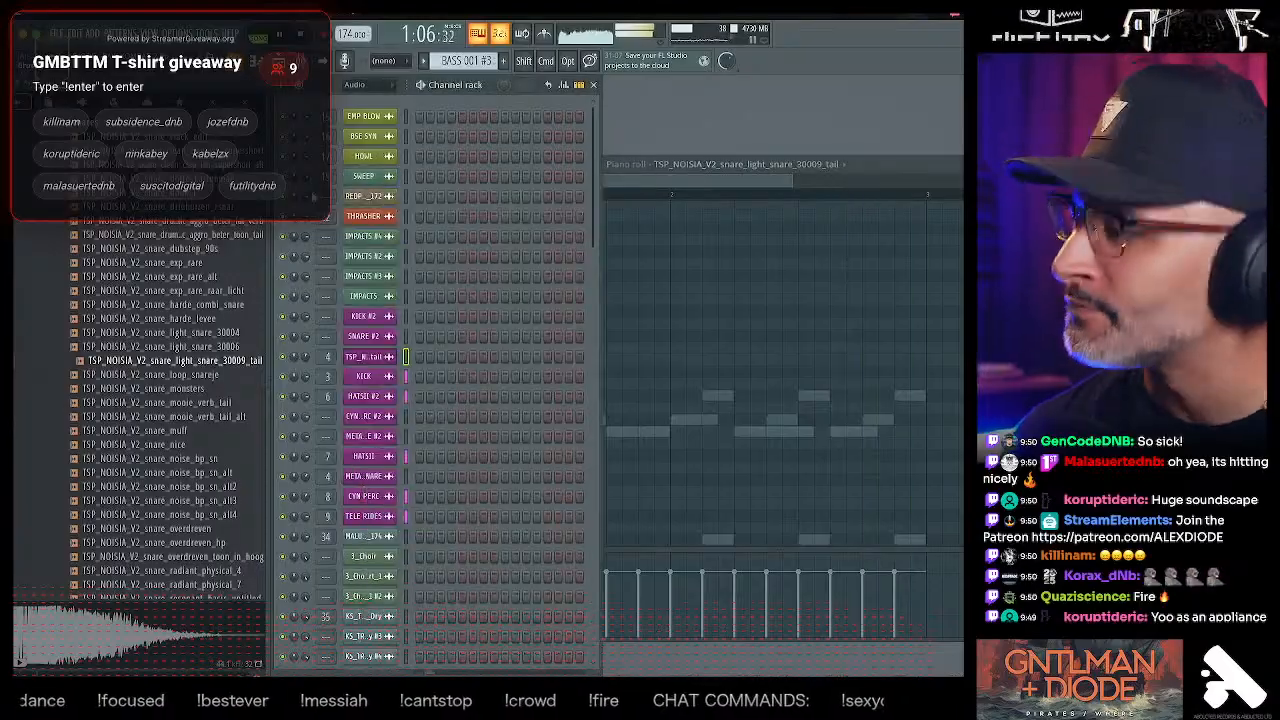
pyautogui.press('F6')
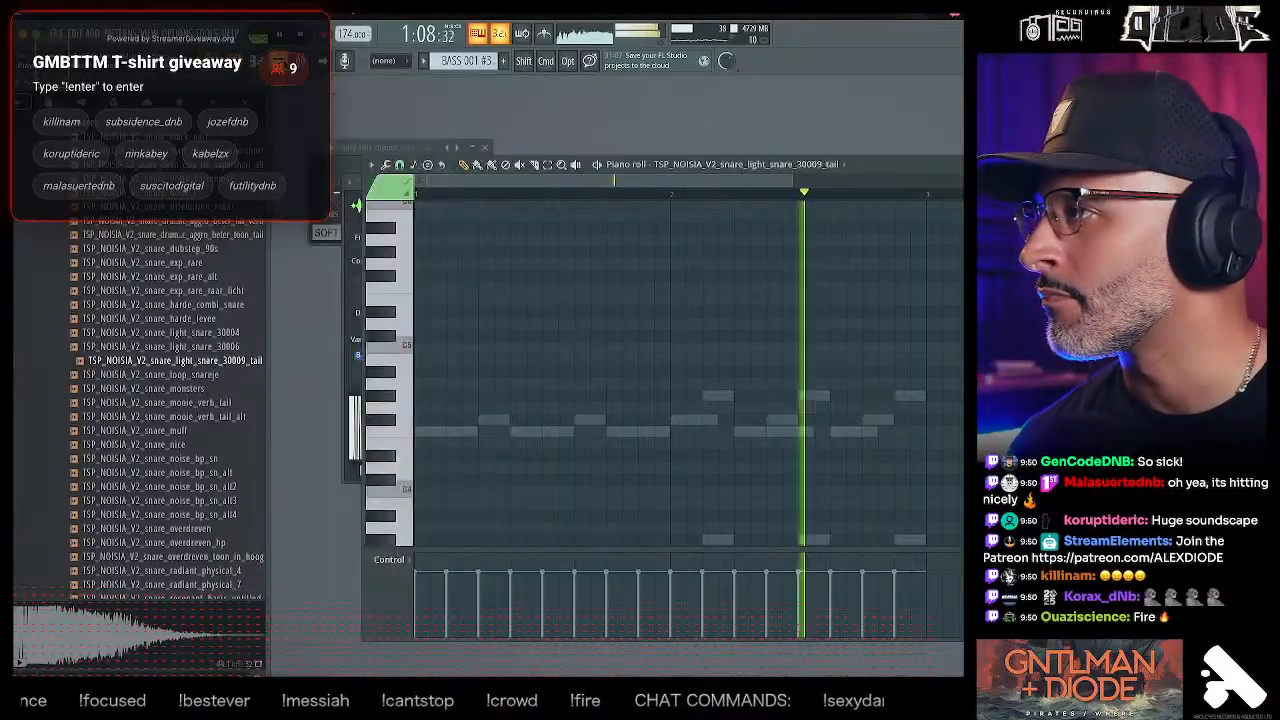
pyautogui.press('F5')
# - Select the BASS 001 #3 clip at the drop and solo the STABBER mixer track
pyautogui.click(631, 291)
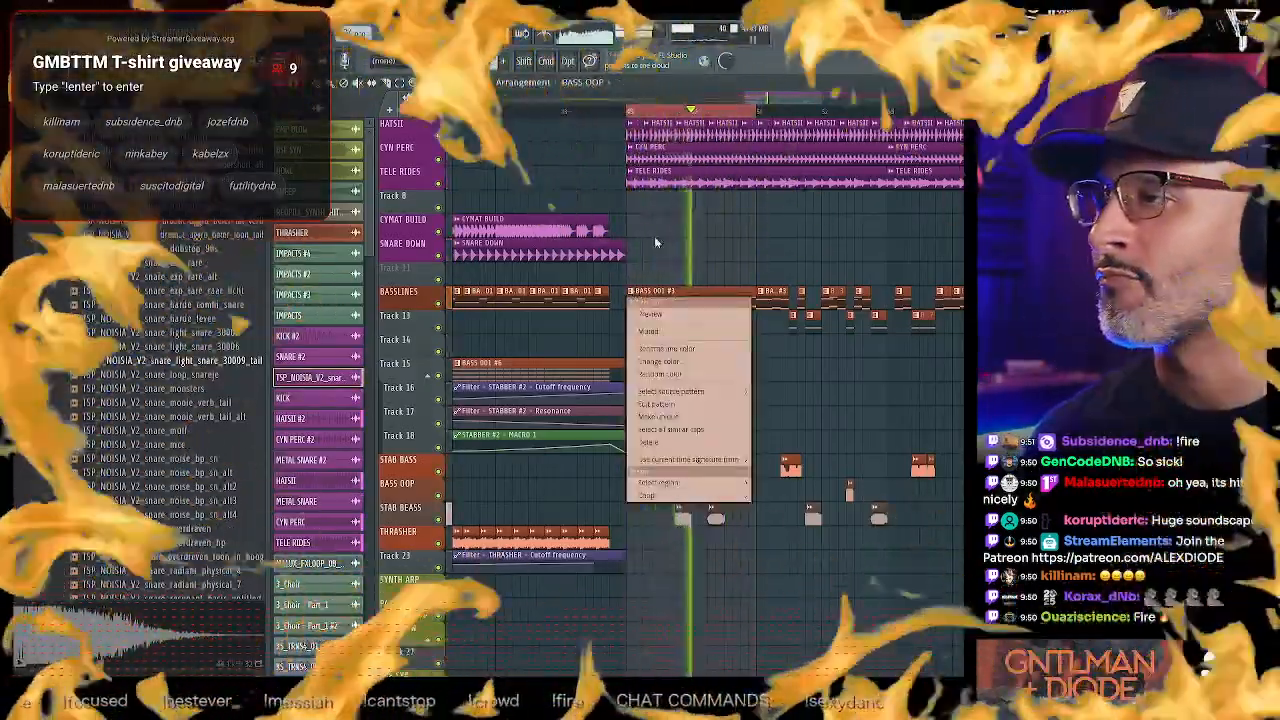
pyautogui.click(617, 234)
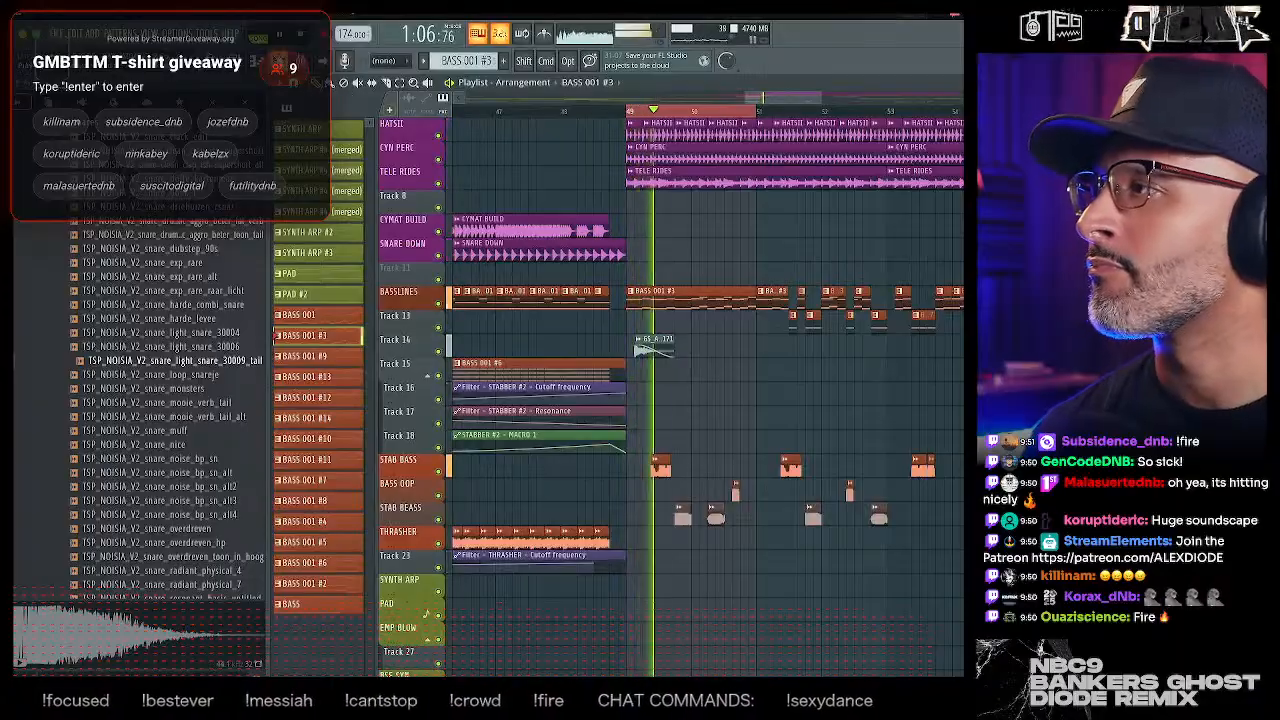
pyautogui.press('F7')
pyautogui.press('F9')
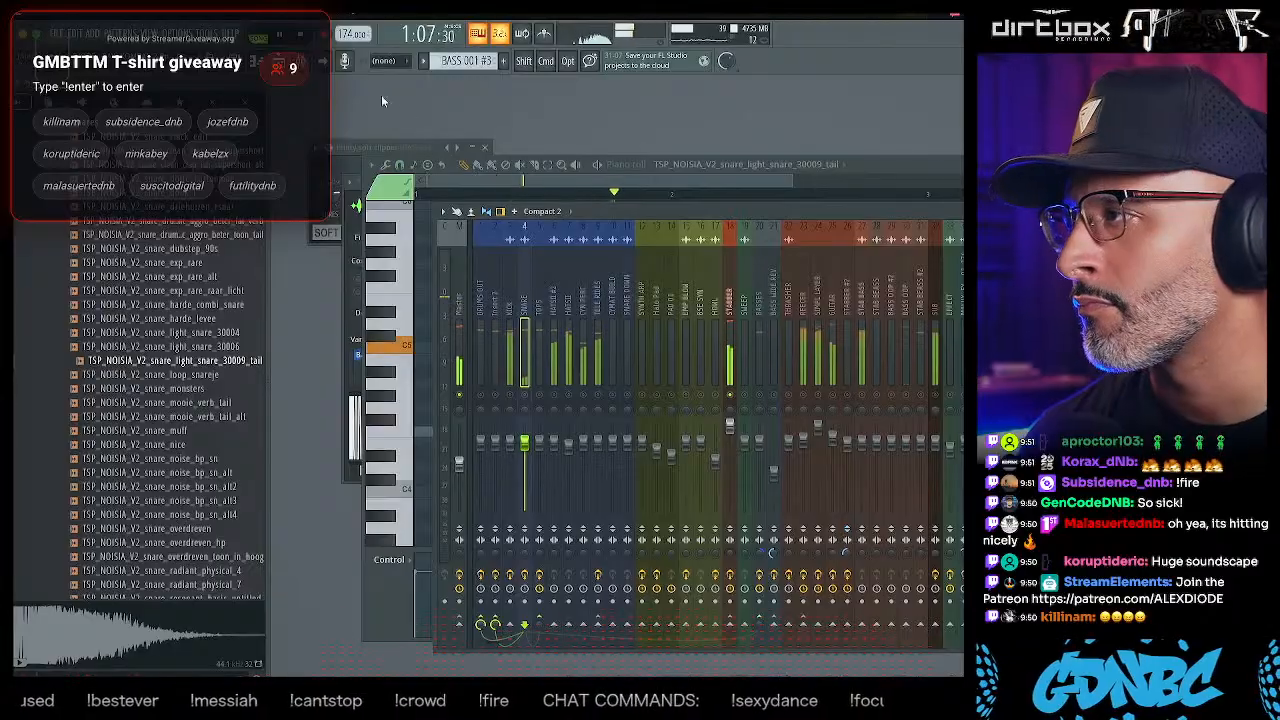
pyautogui.press('F9')
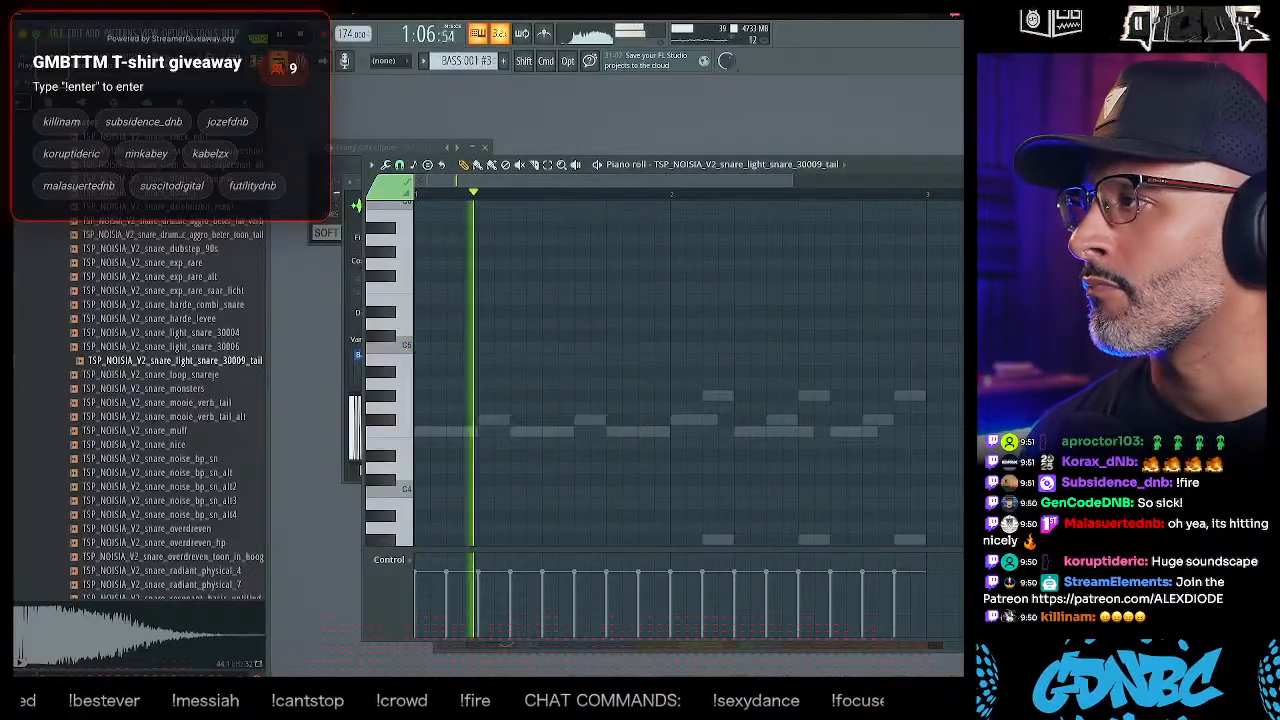
# - Examine the REECER notes of BASS 001 #3 in the piano roll and the 3_Choir - Part_1 clip settings
pyautogui.press('F5')
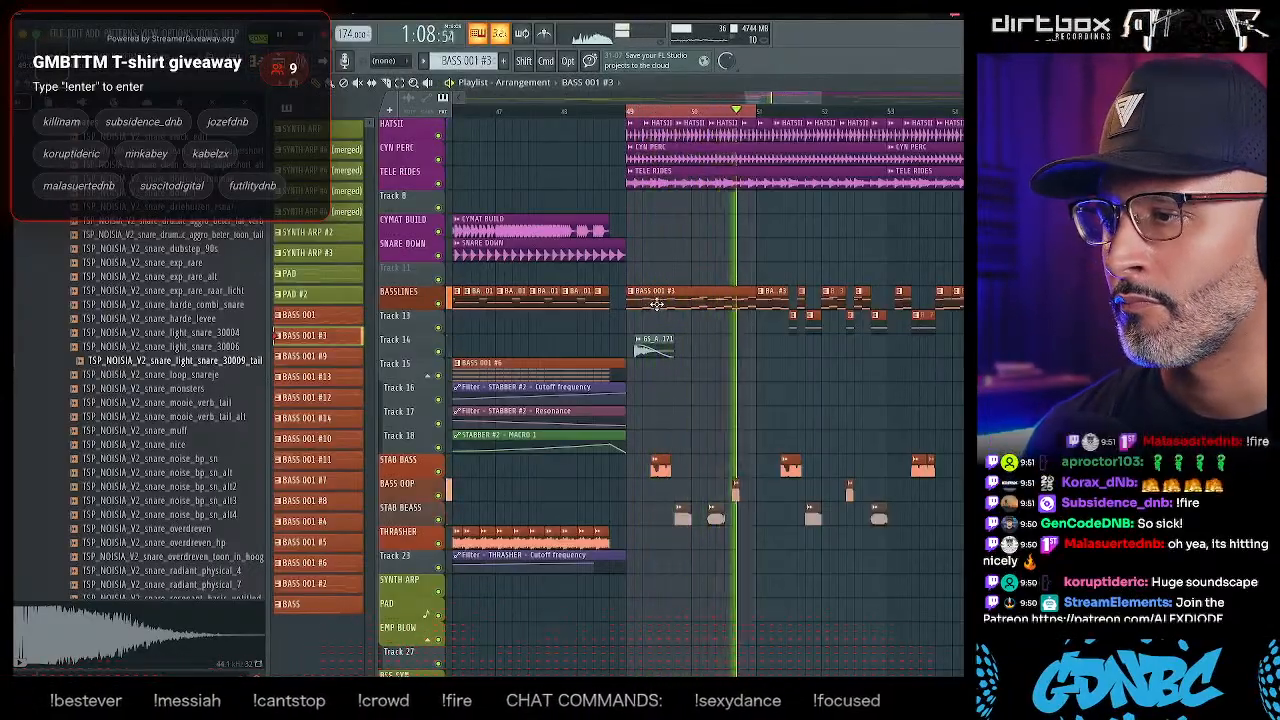
pyautogui.press('F7')
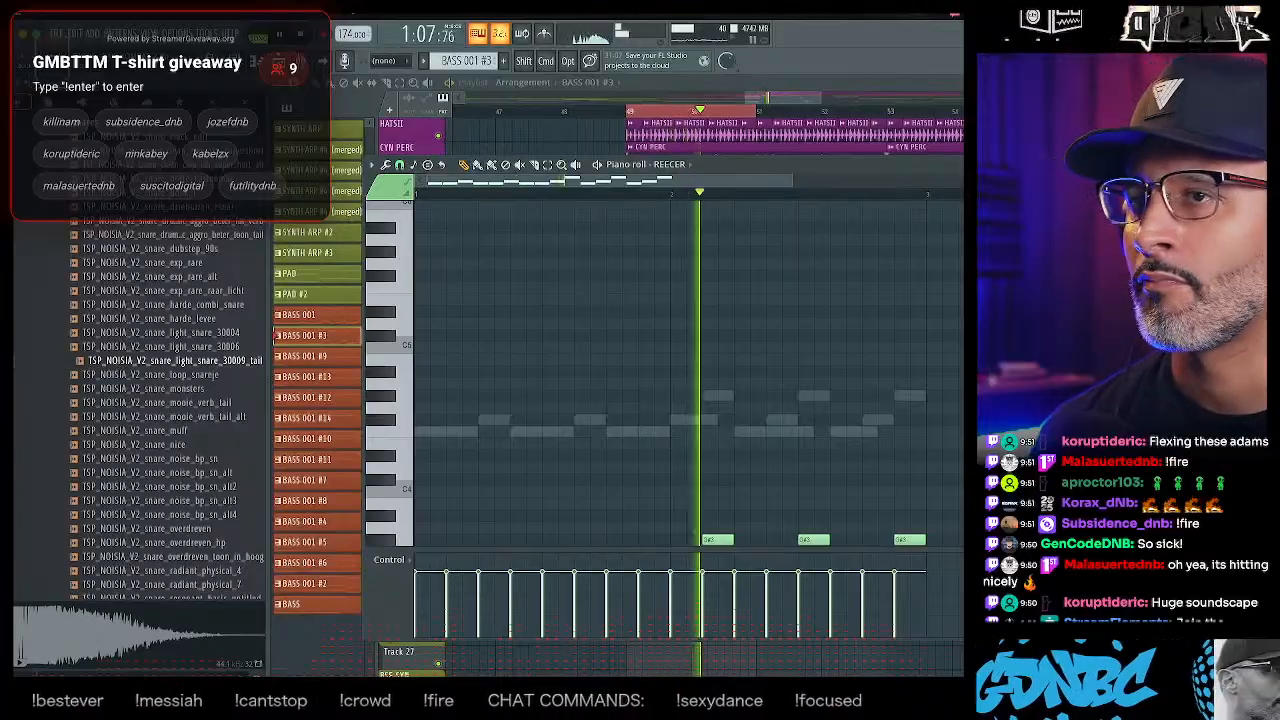
pyautogui.press('F5')
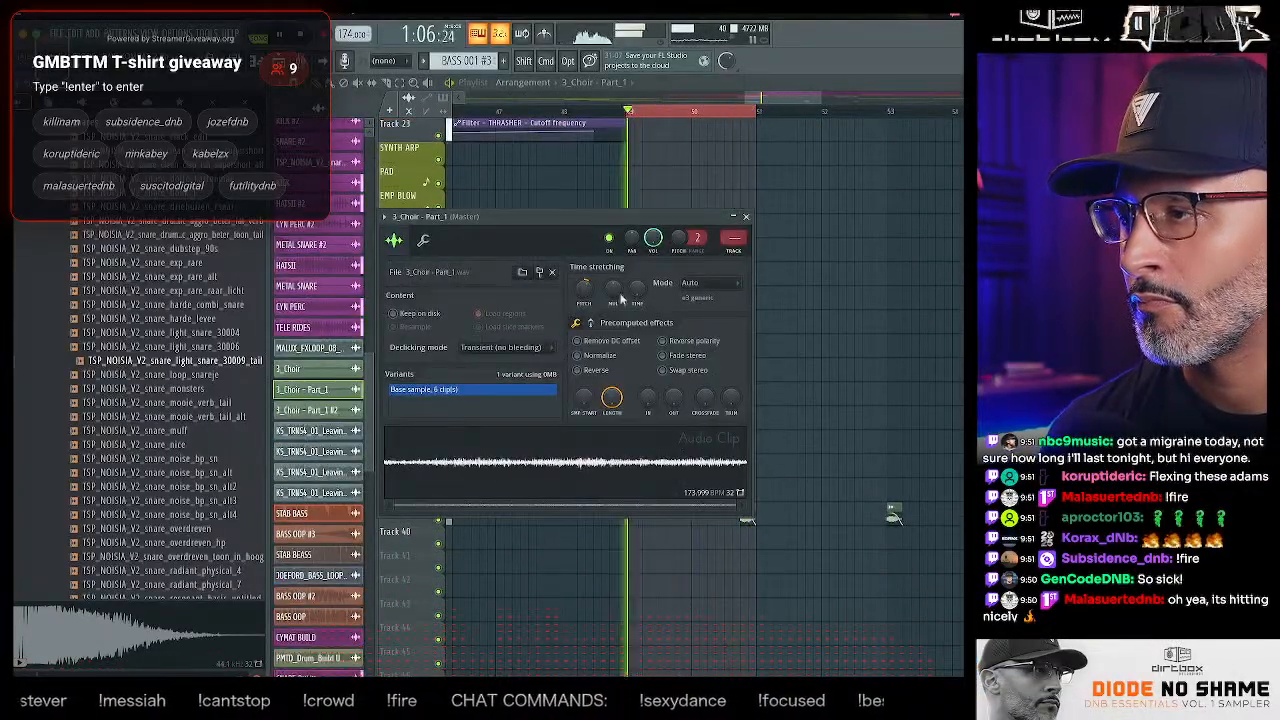
pyautogui.click(730, 242)
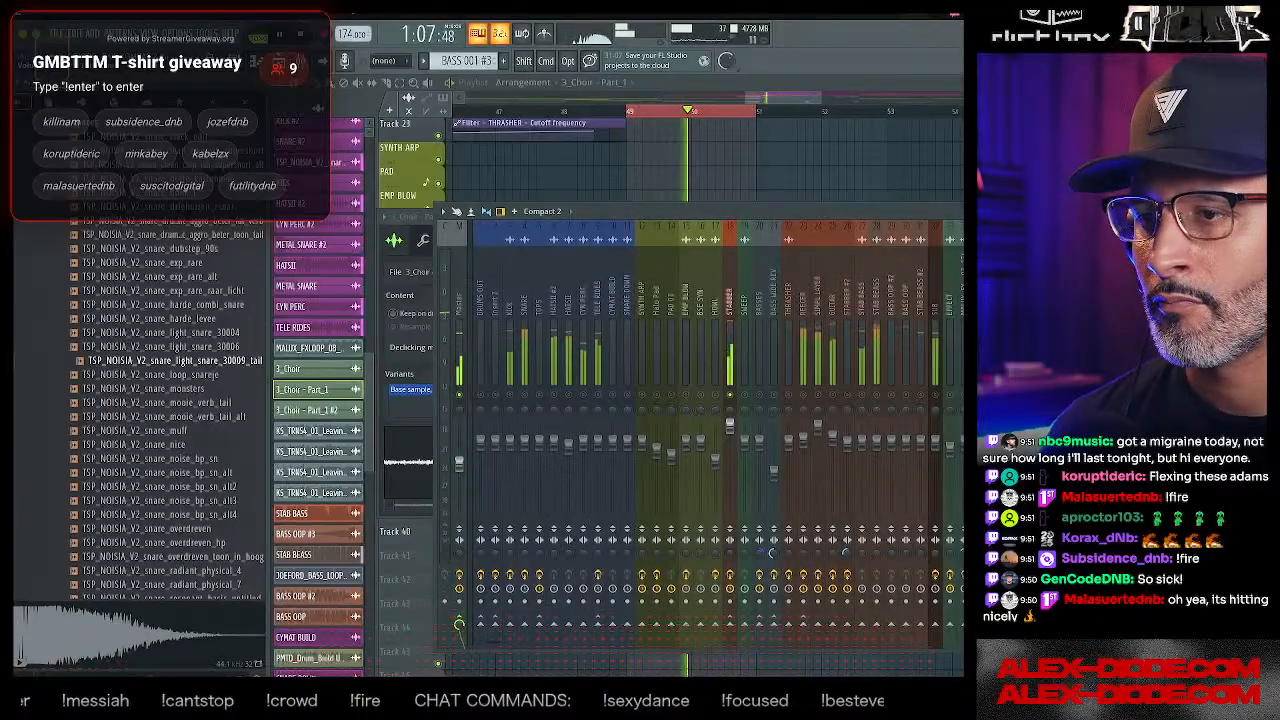
pyautogui.click(772, 201)
pyautogui.scroll(8, 749, 194)
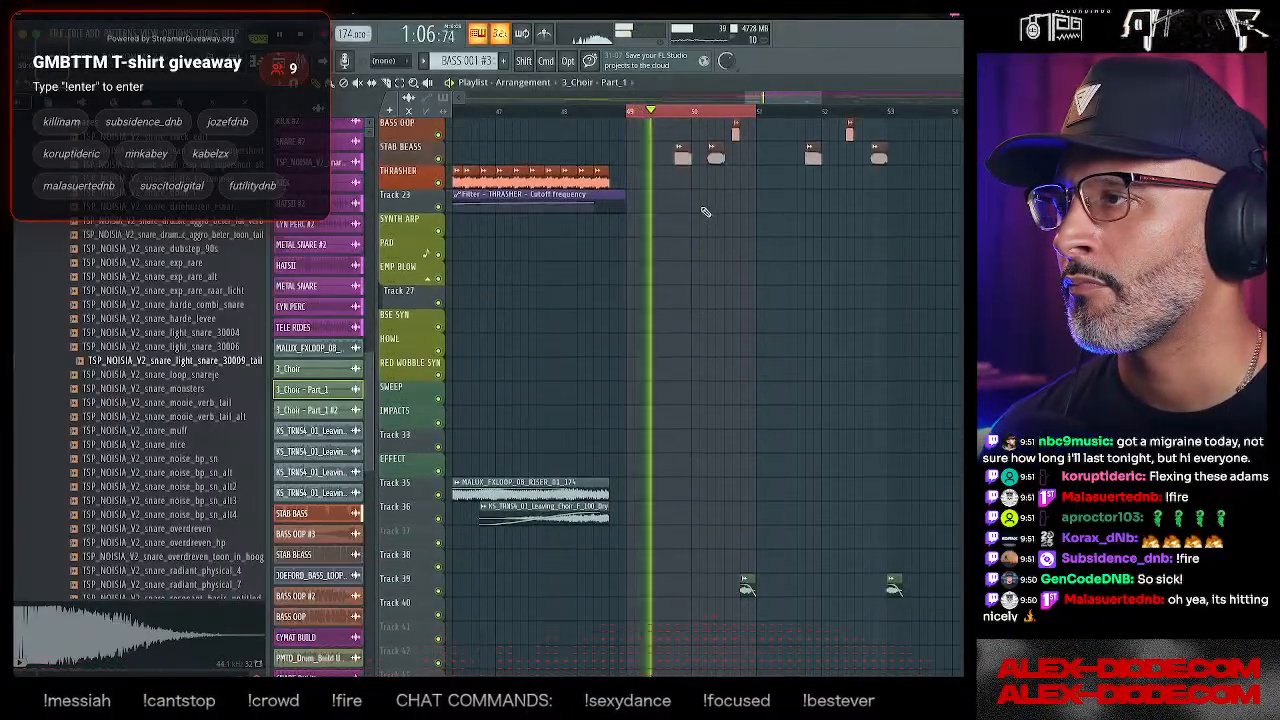
pyautogui.doubleClick(695, 388)
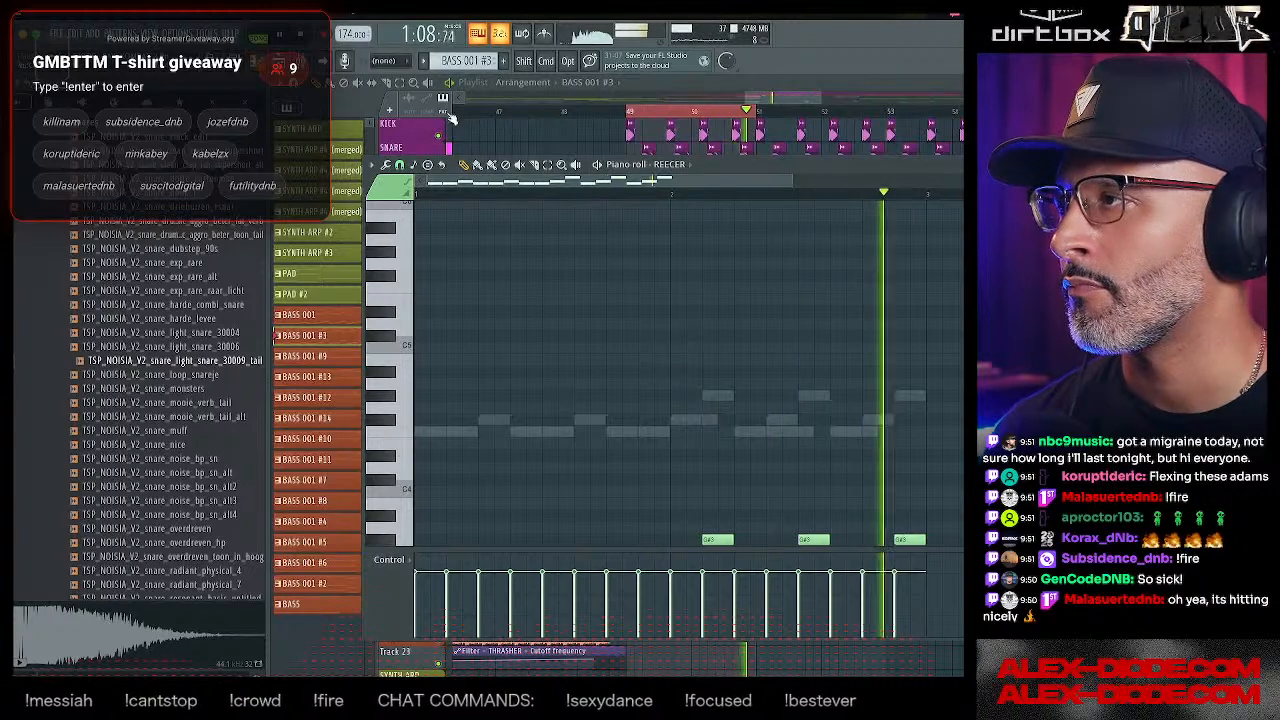
pyautogui.press('Escape')
# - Open the STABBER channel's synth and adjust oscillator A's sync warp
pyautogui.press('F6')
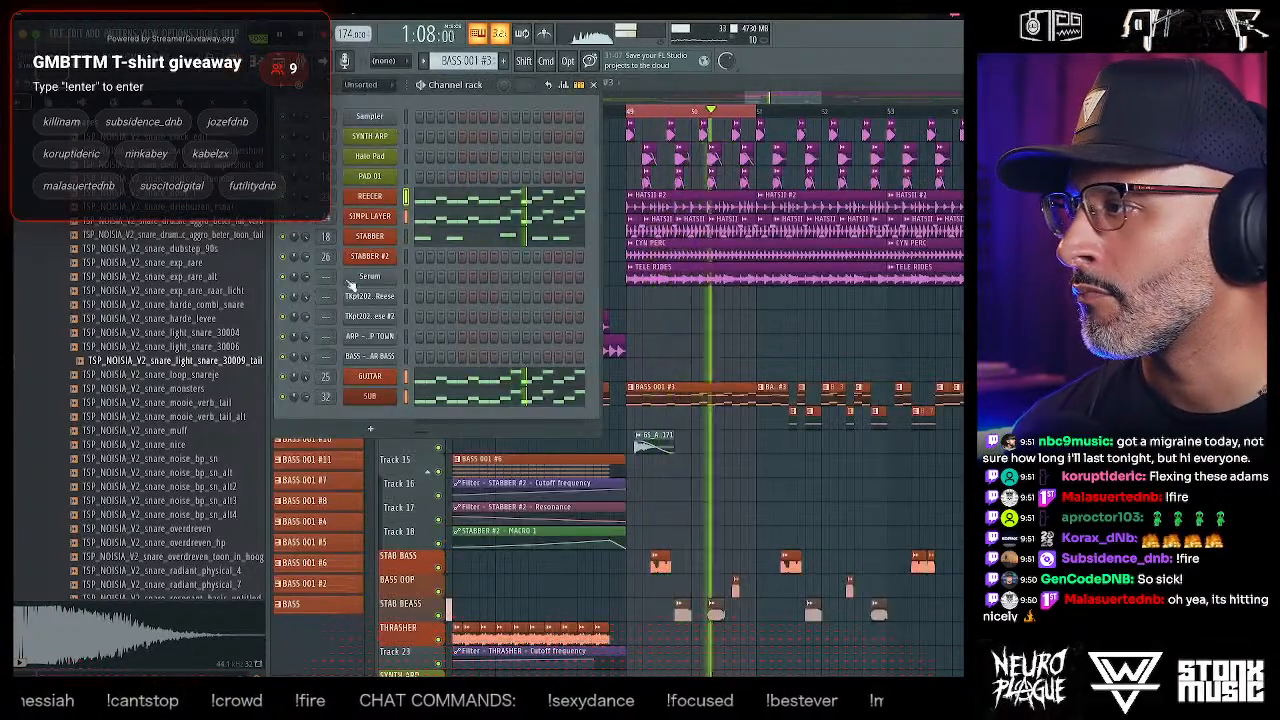
pyautogui.rightClick(283, 237)
pyautogui.click(300, 247)
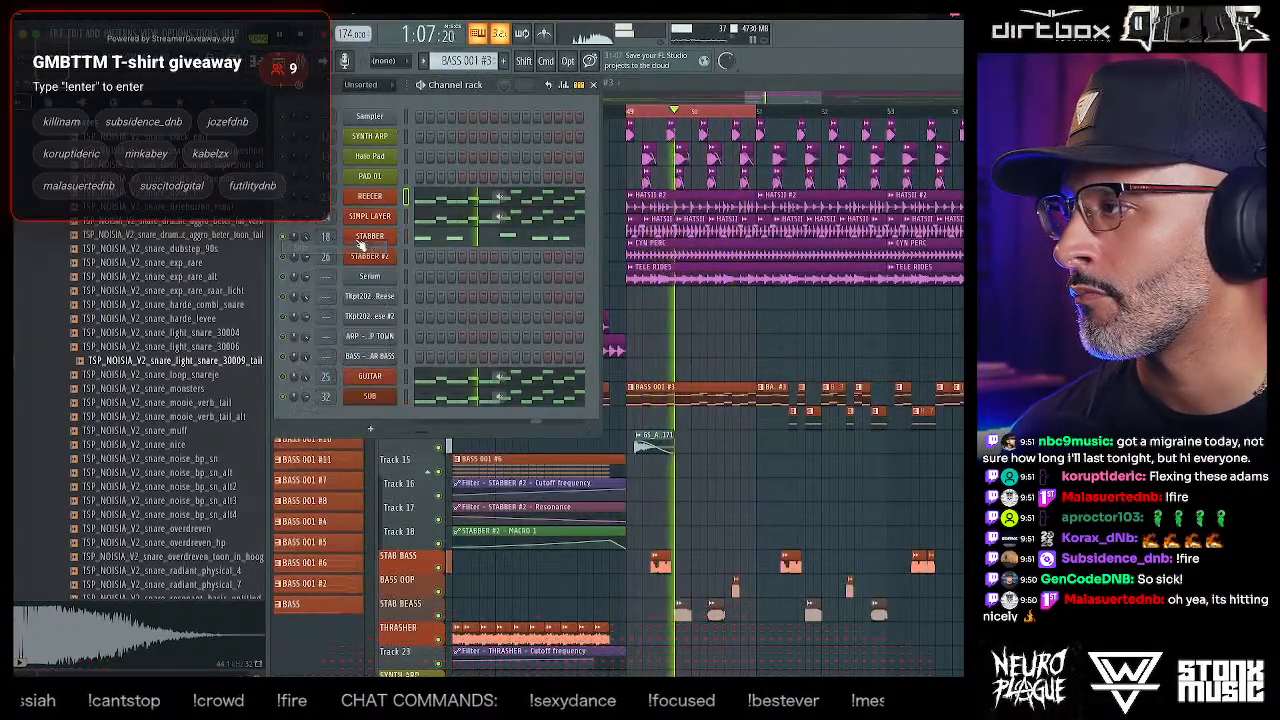
pyautogui.click(369, 236)
pyautogui.rightClick(237, 304)
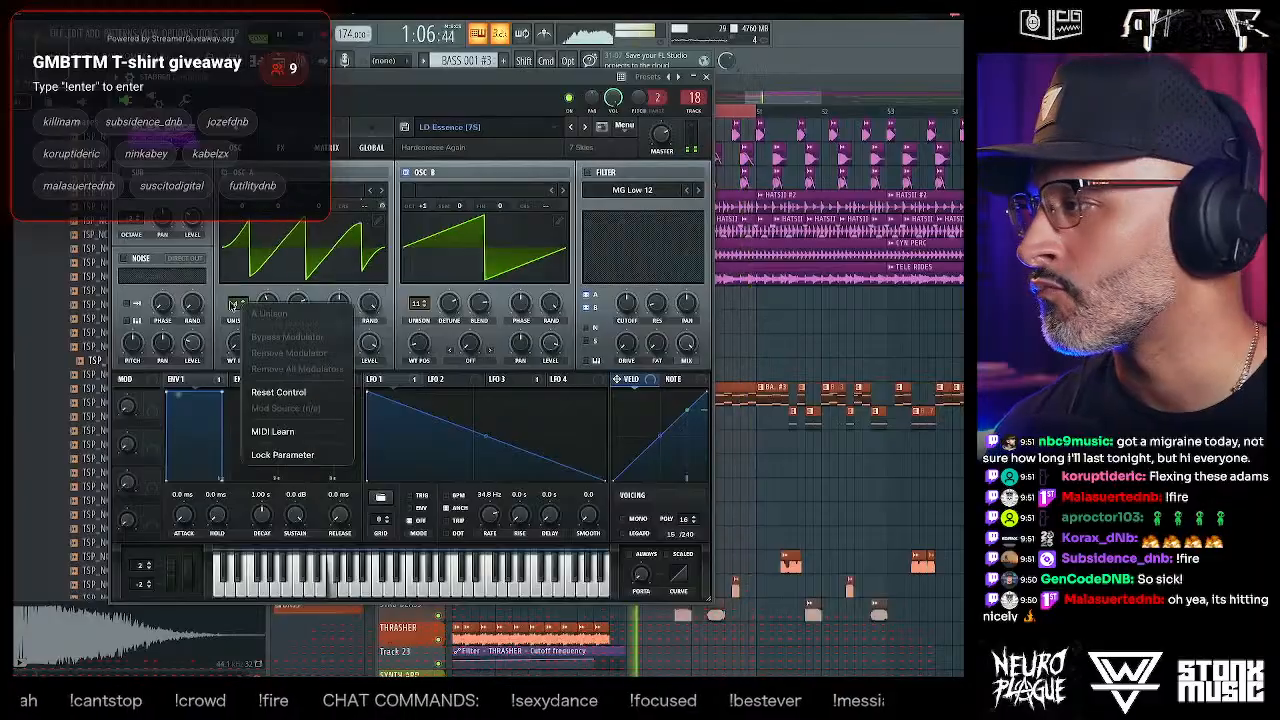
pyautogui.click(209, 333)
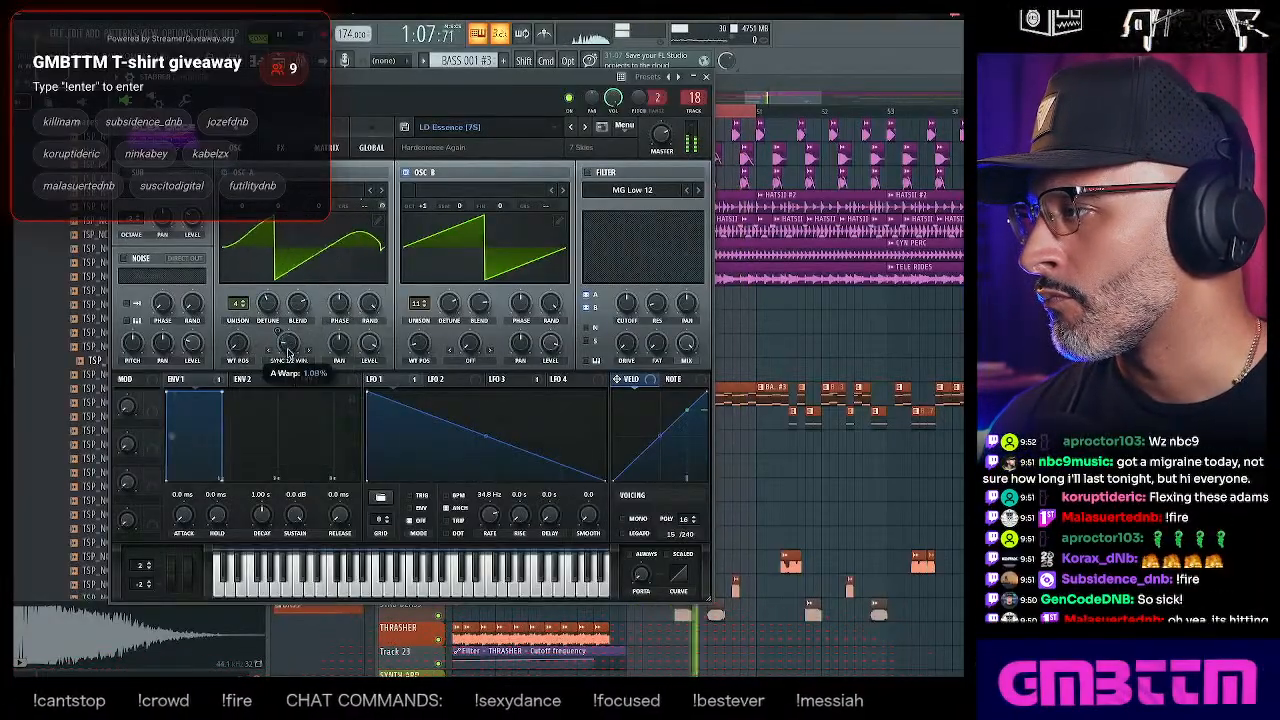
pyautogui.moveTo(288, 350); pyautogui.dragTo(293, 345)
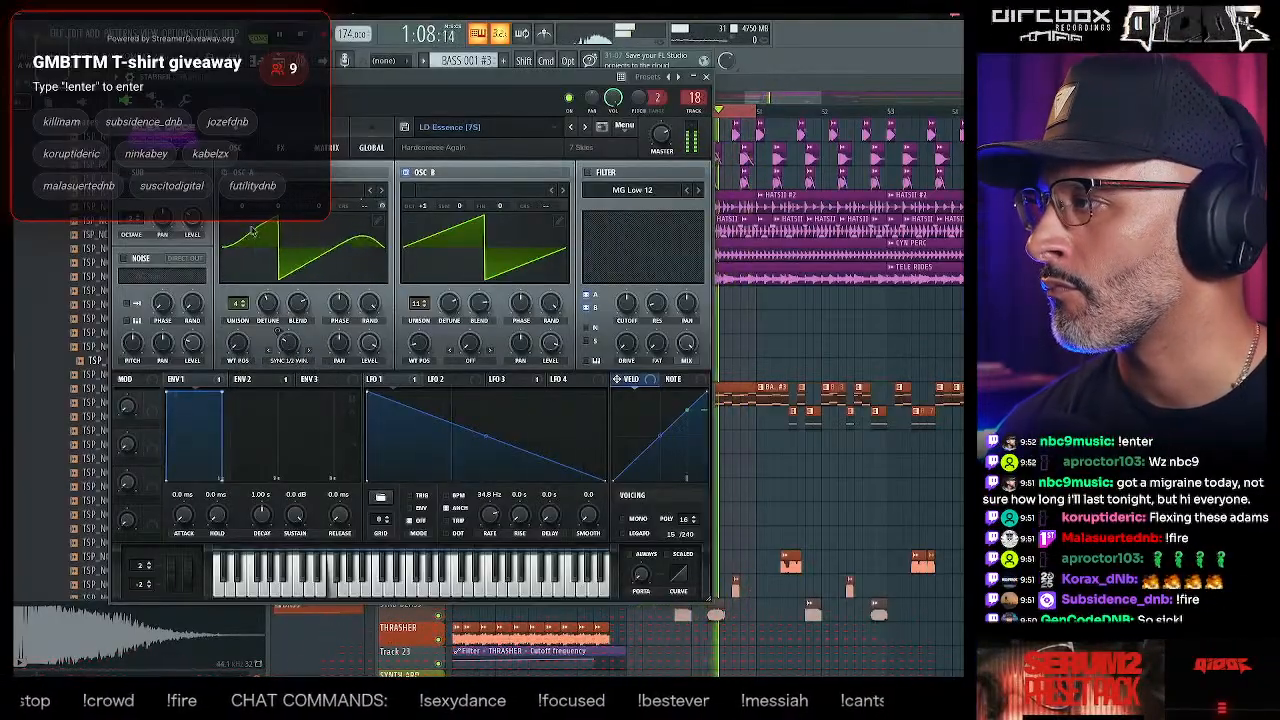
# - Route LFO 2 to Mast.Tun in a new modulation matrix row with a small positive amount
pyautogui.click(442, 380)
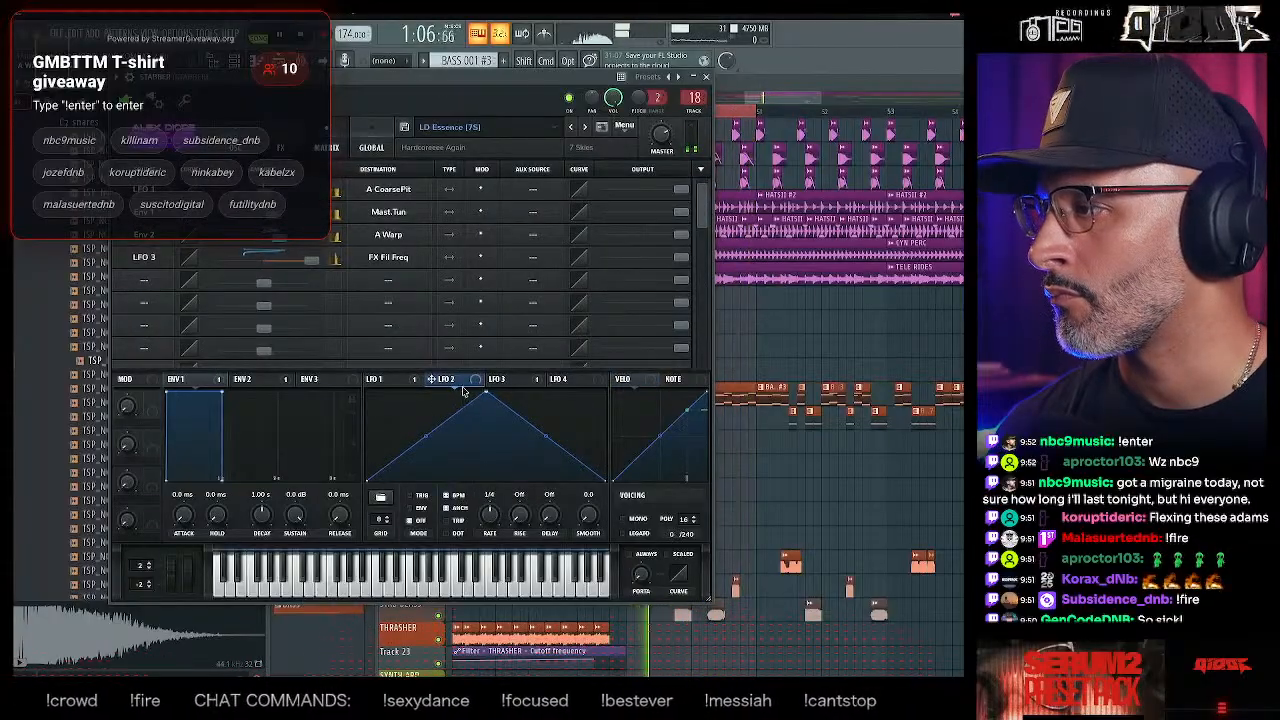
pyautogui.moveTo(151, 281); pyautogui.dragTo(153, 283)
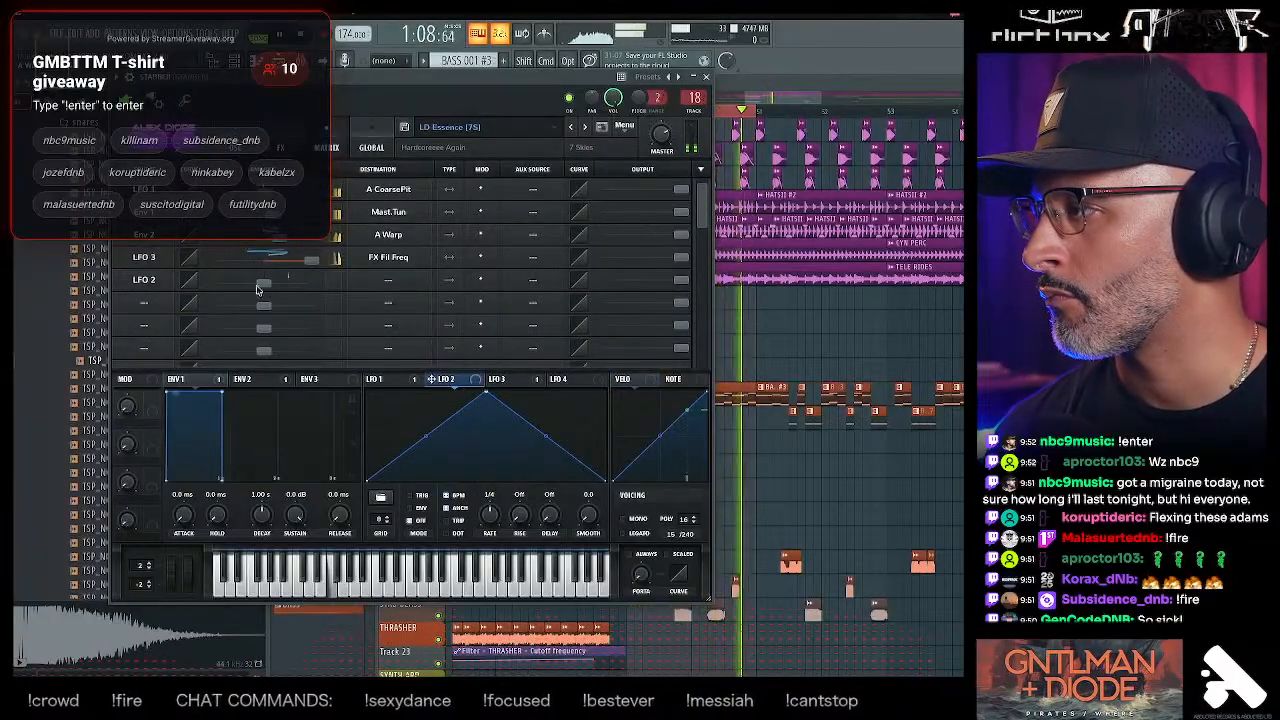
pyautogui.click(382, 285)
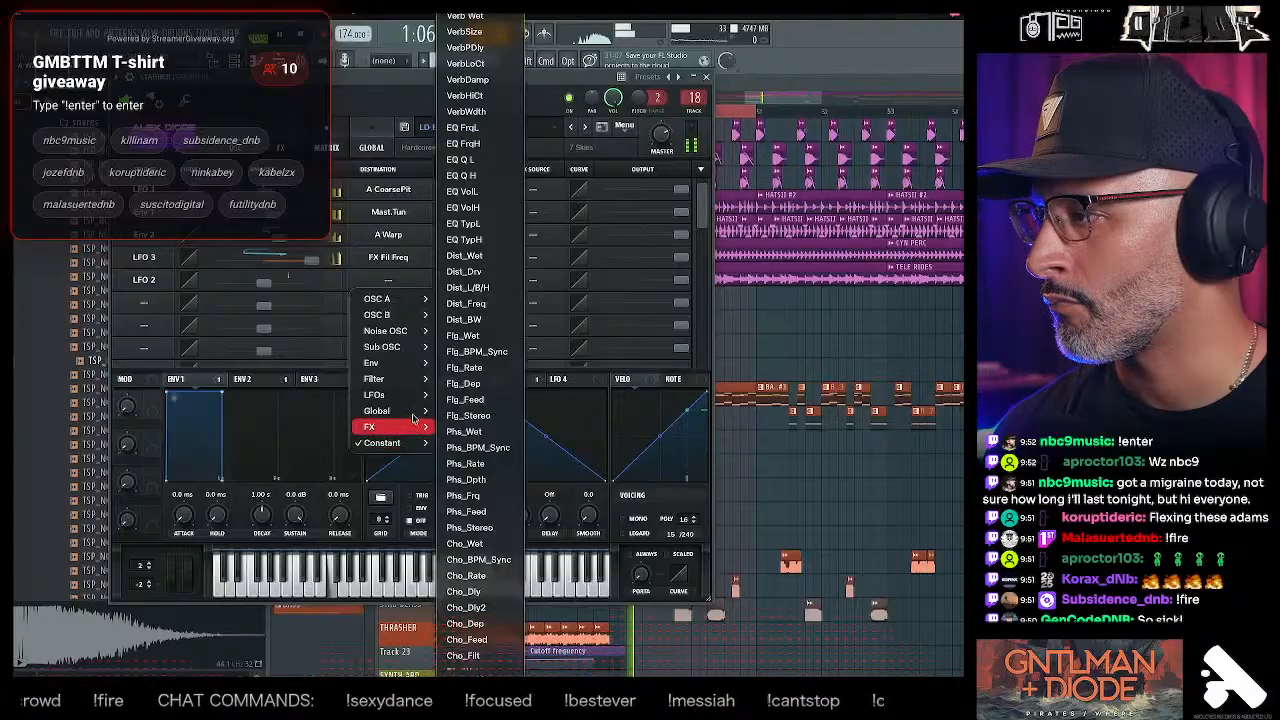
pyautogui.click(458, 412)
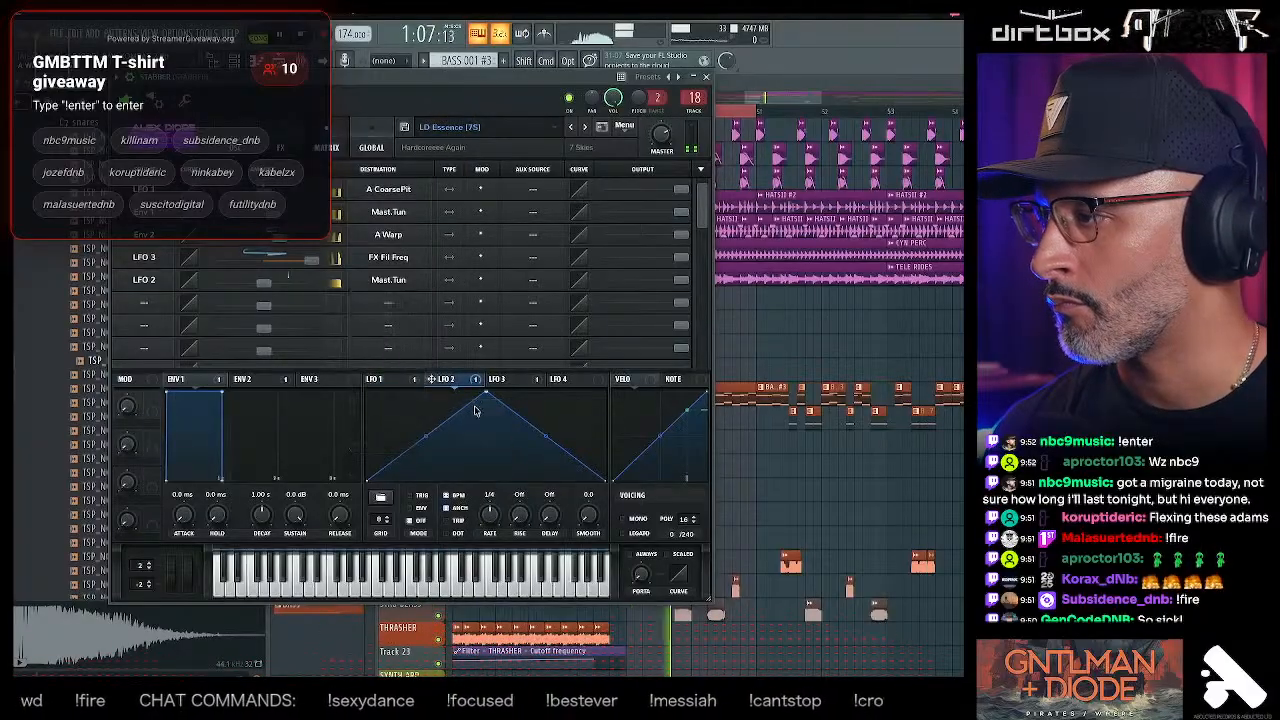
# - Reshape the LFO 2 curve into three short decaying spikes and a low final plateau, with the rate set to bar
pyautogui.moveTo(487, 397); pyautogui.dragTo(406, 393)
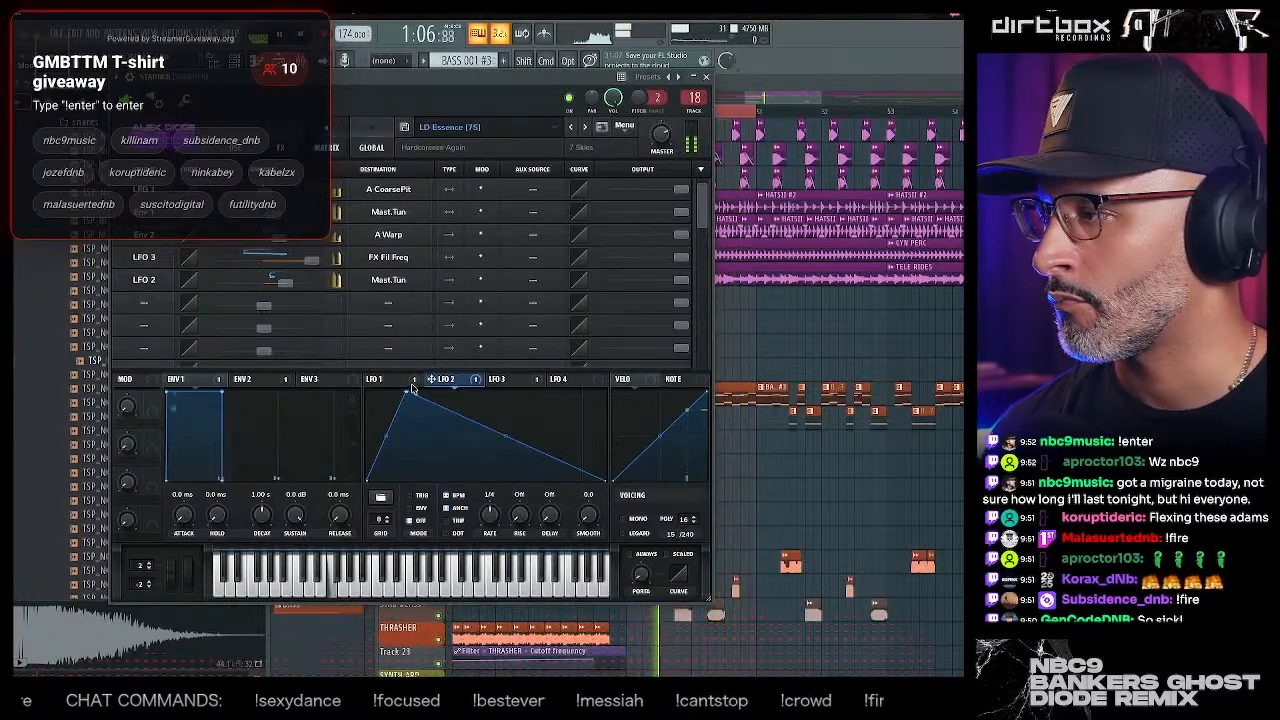
pyautogui.moveTo(405, 396); pyautogui.dragTo(378, 437)
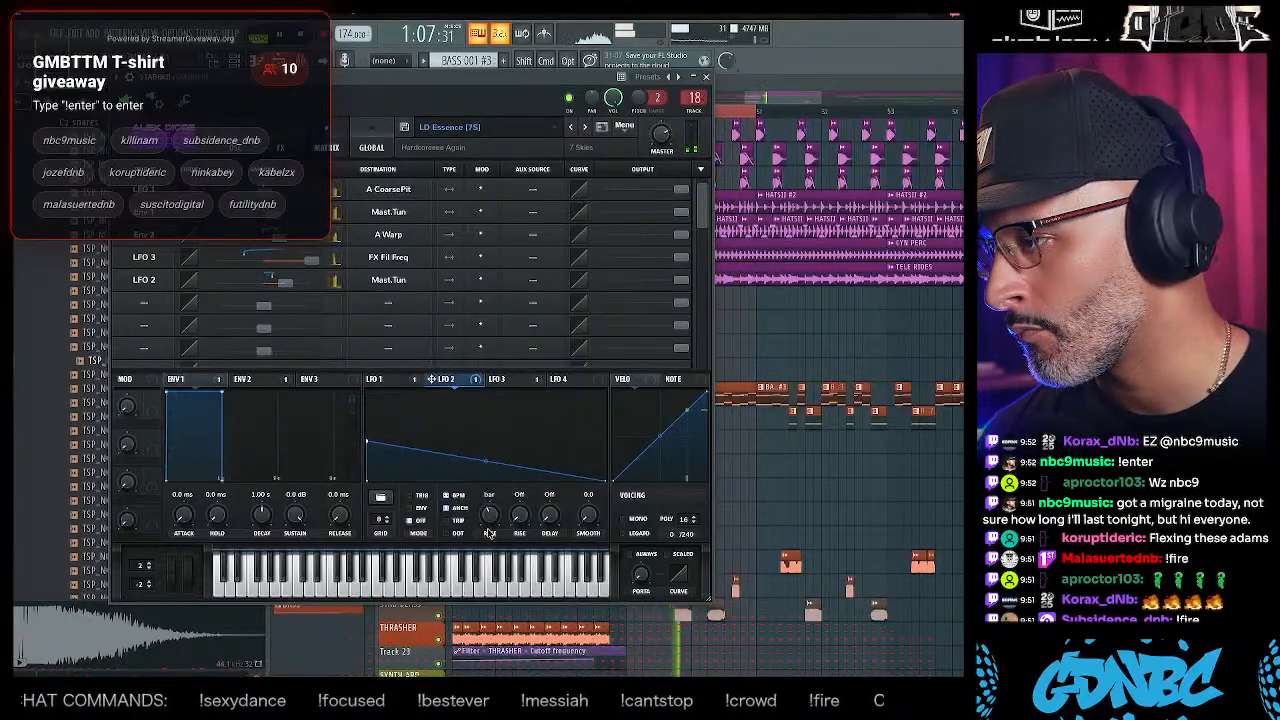
pyautogui.doubleClick(387, 480)
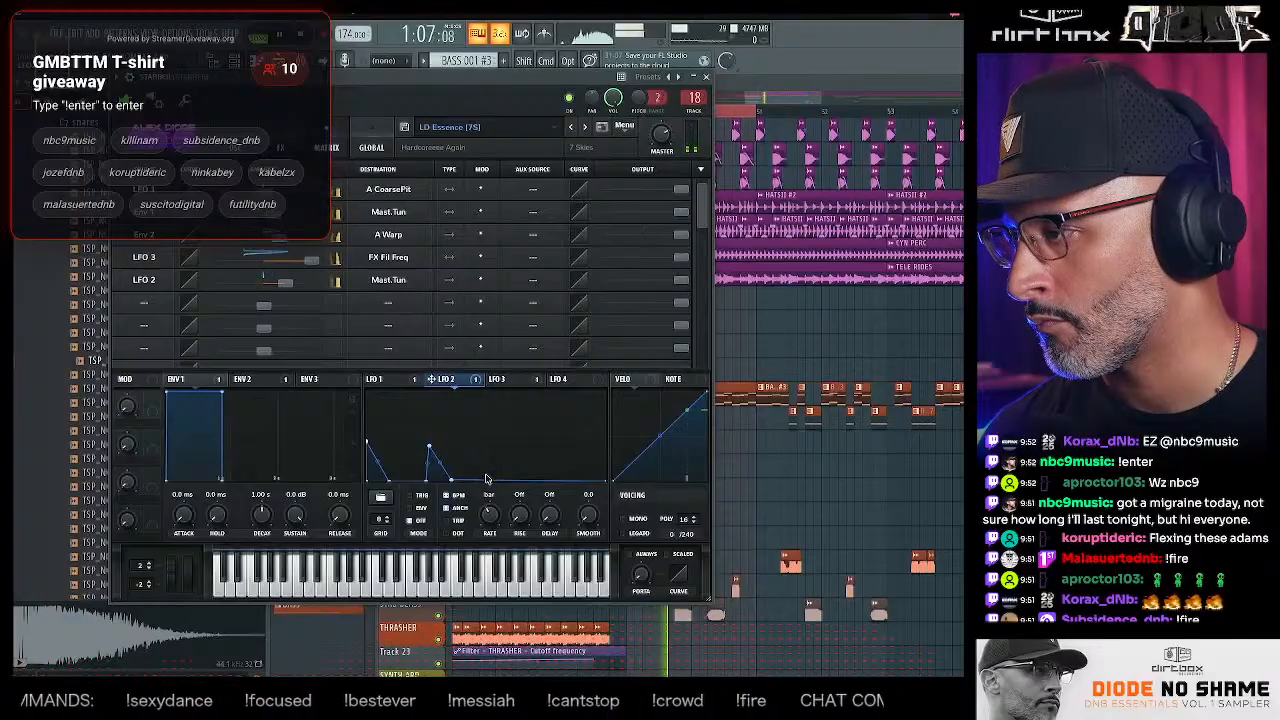
pyautogui.moveTo(440, 463); pyautogui.dragTo(439, 478)
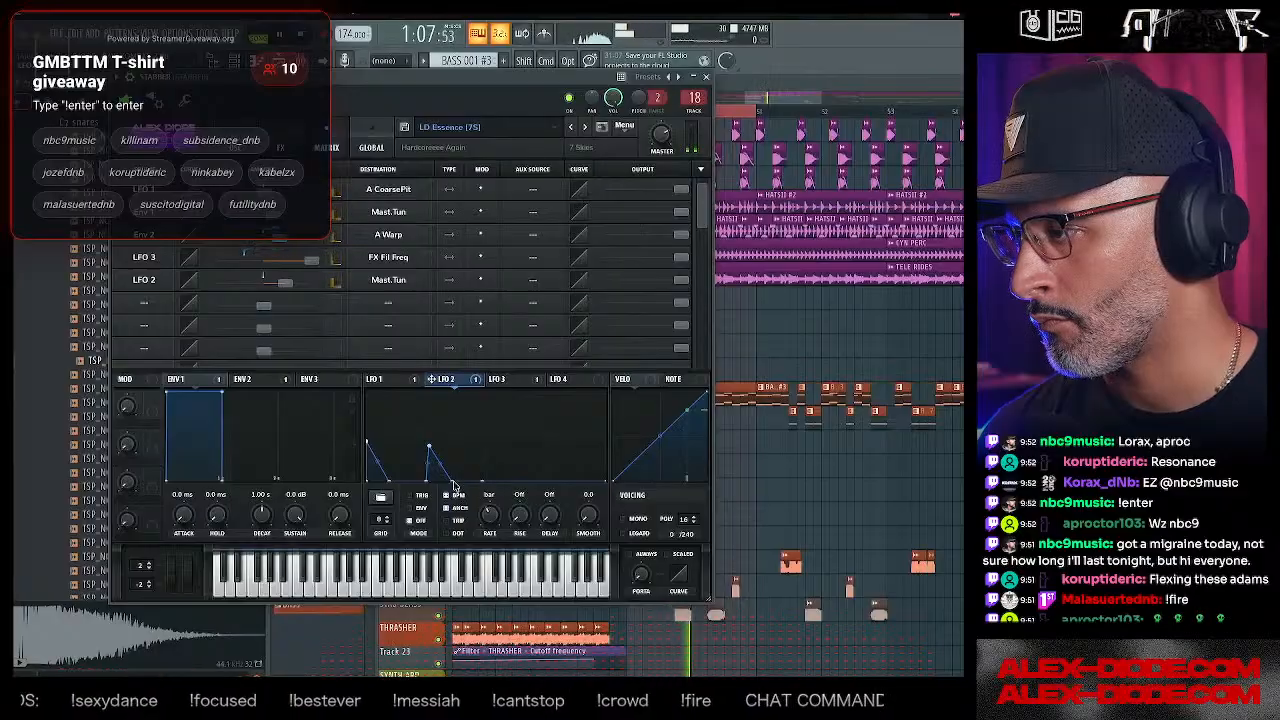
pyautogui.moveTo(450, 483); pyautogui.dragTo(472, 488)
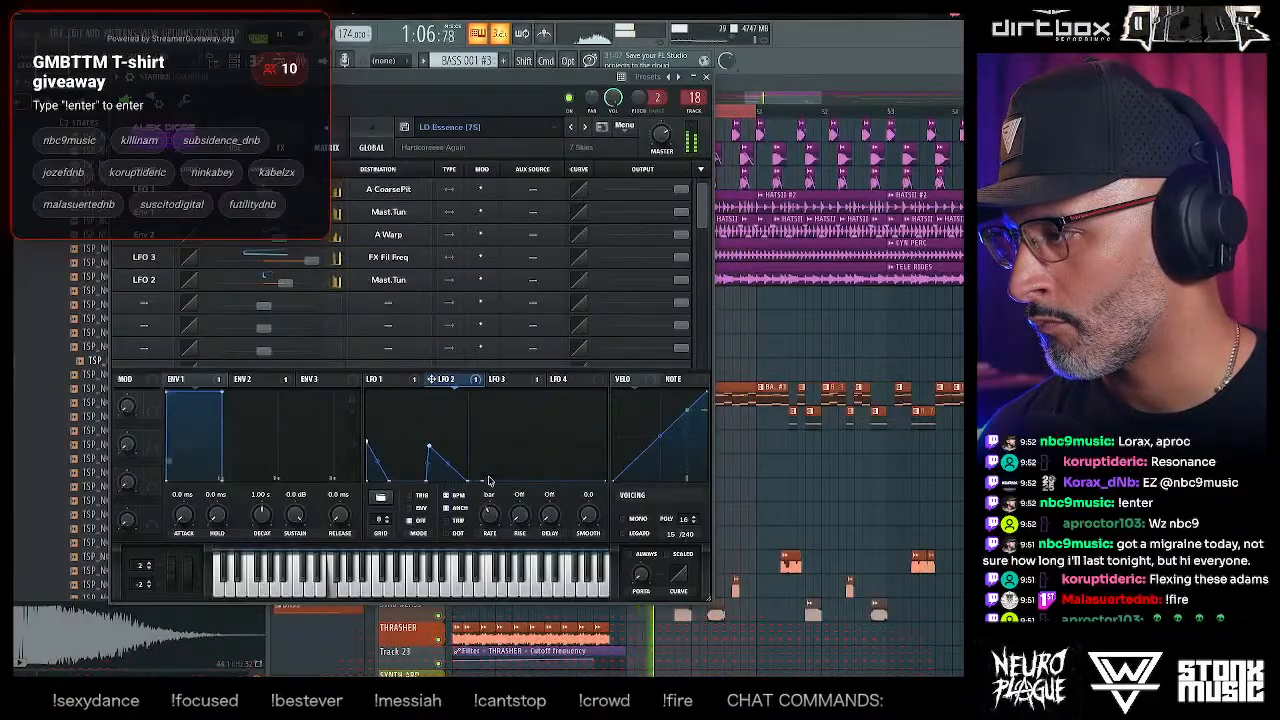
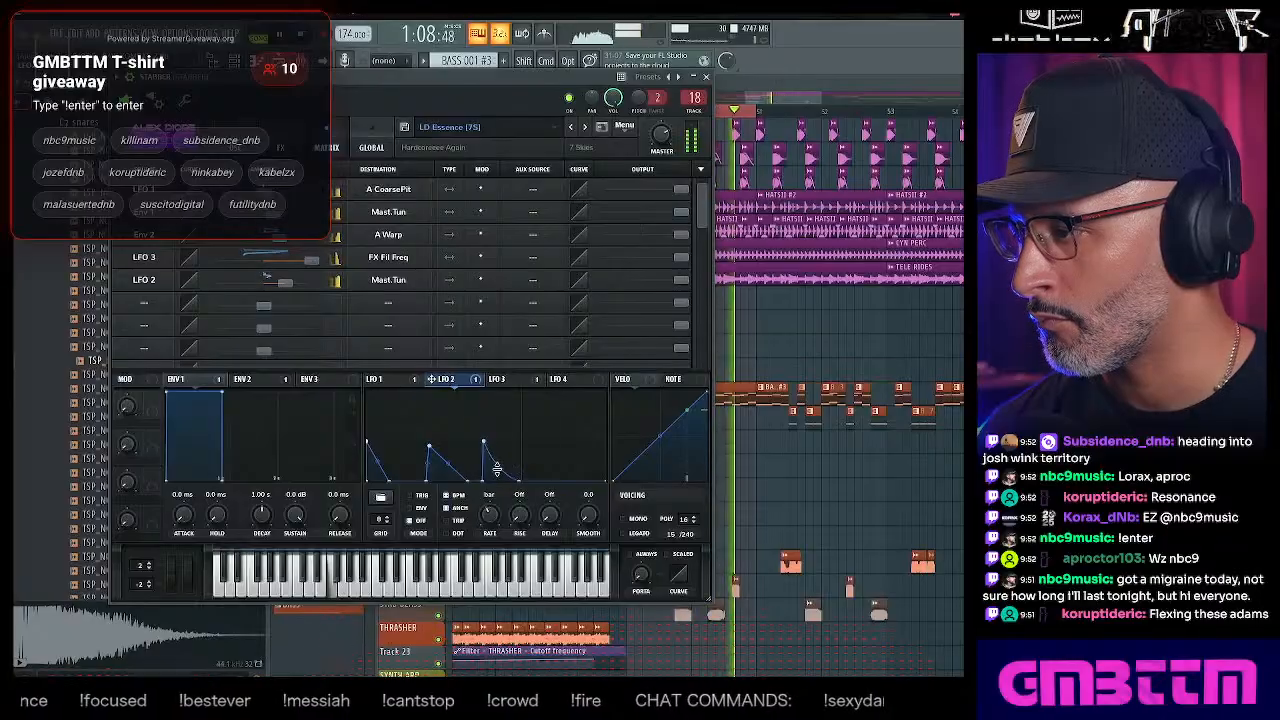
pyautogui.doubleClick(545, 463)
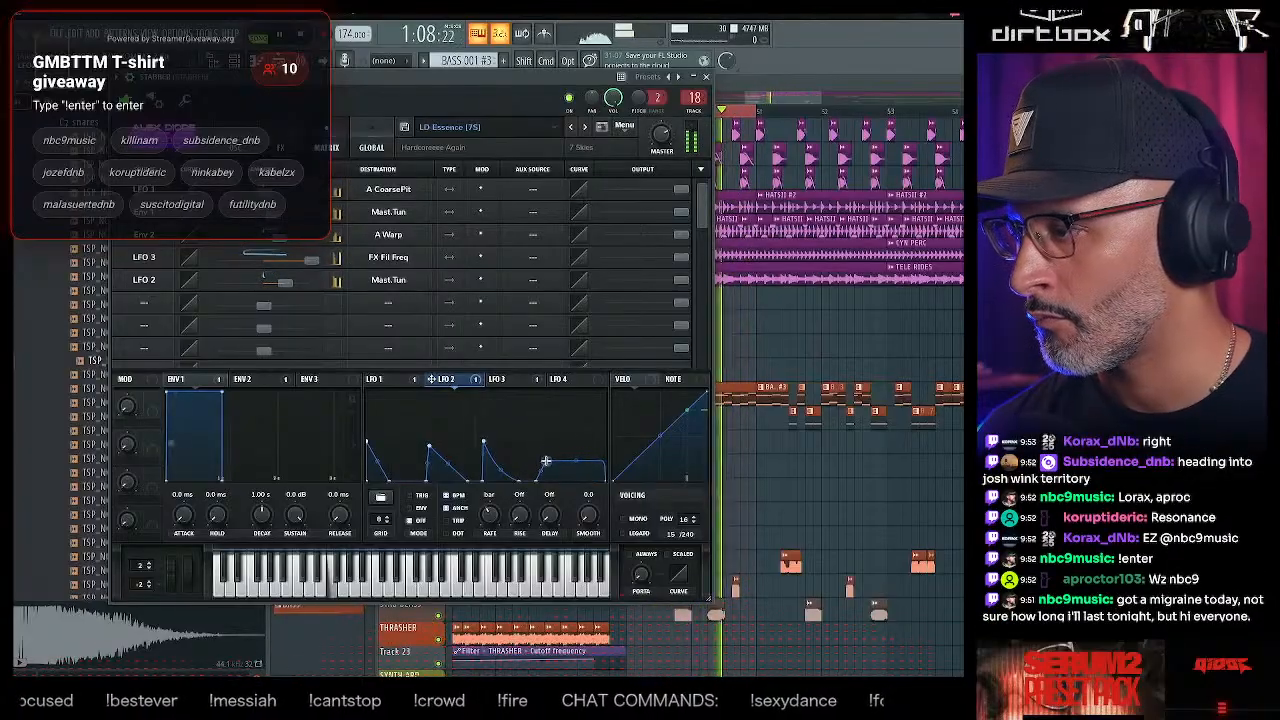
pyautogui.moveTo(545, 461); pyautogui.dragTo(545, 471)
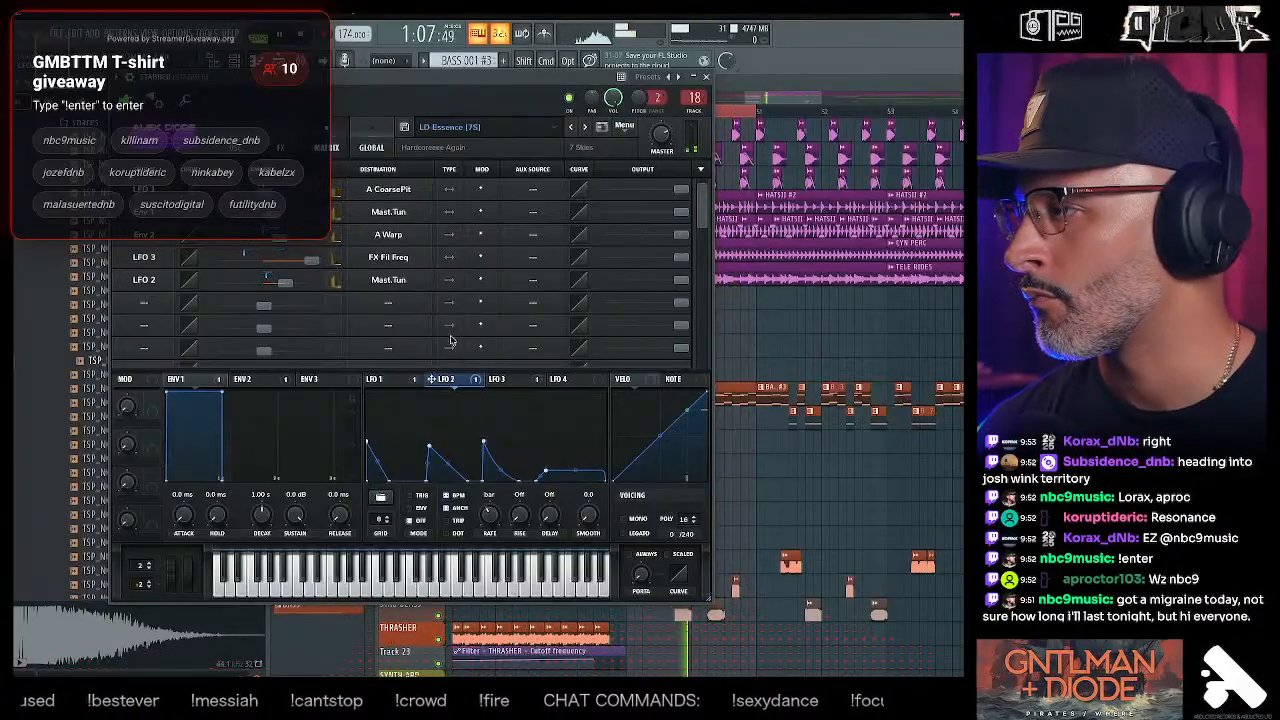
# - Turn off the delay effect in the STABBER synth and un-solo its mixer track
pyautogui.click(281, 148)
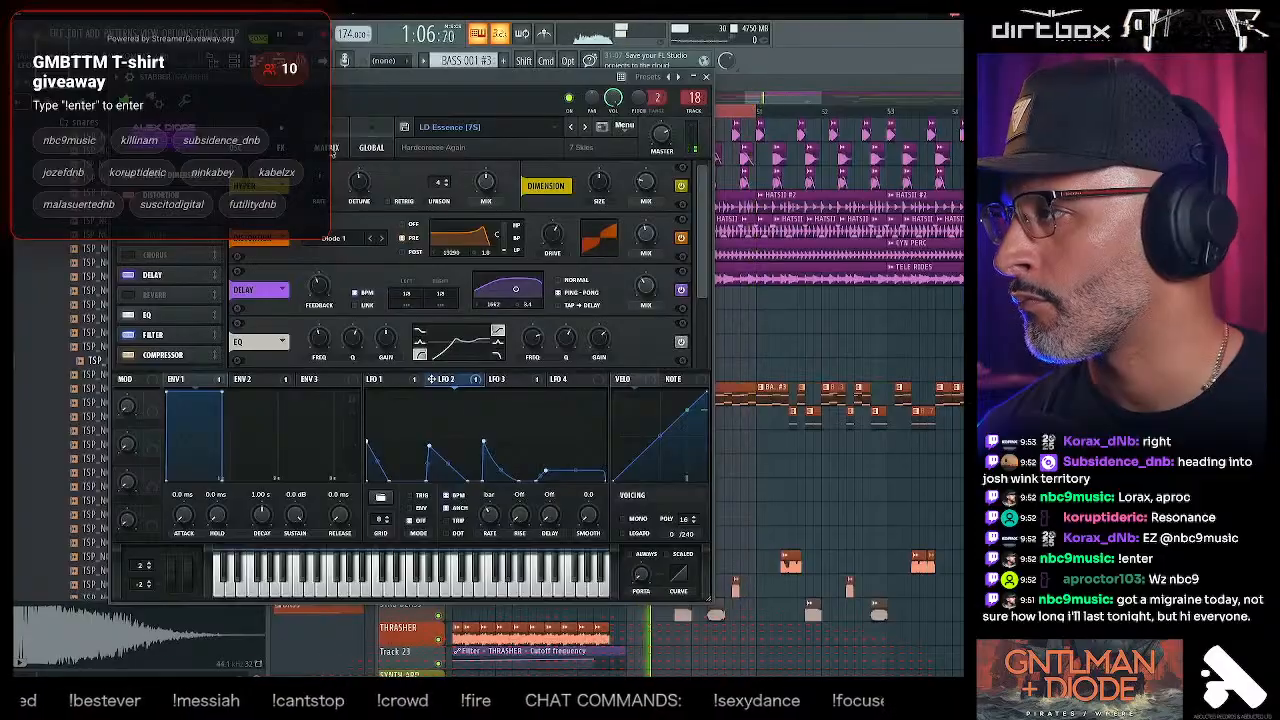
pyautogui.click(131, 274)
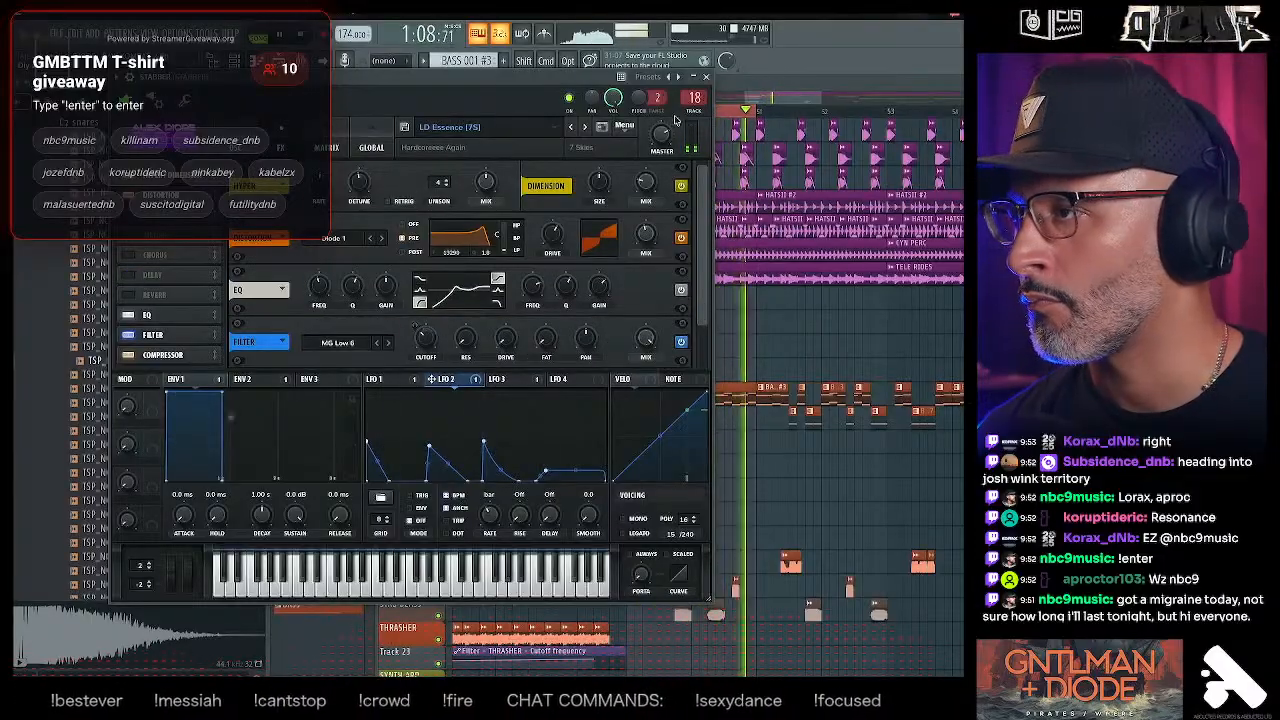
pyautogui.click(705, 77)
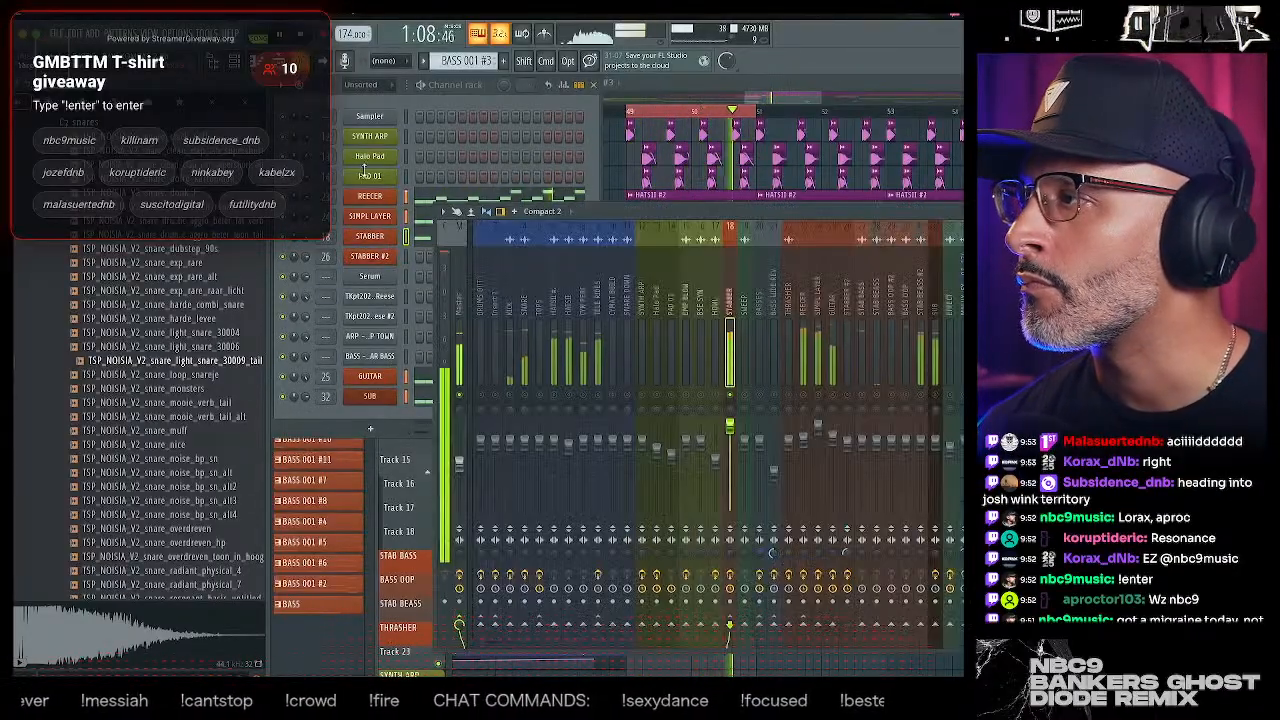
pyautogui.press('F9')
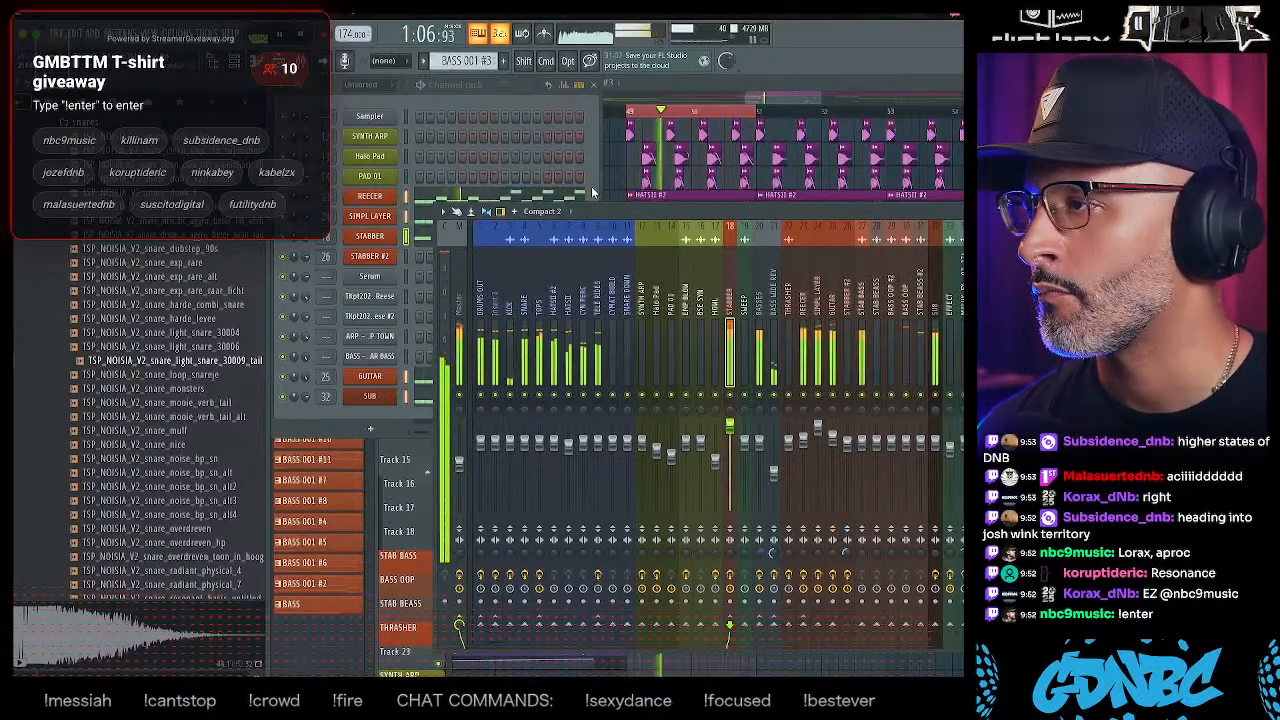
# - Open the STABBER notes in the piano roll and move the first note down an octave to F3
pyautogui.moveTo(598, 211); pyautogui.dragTo(670, 284)
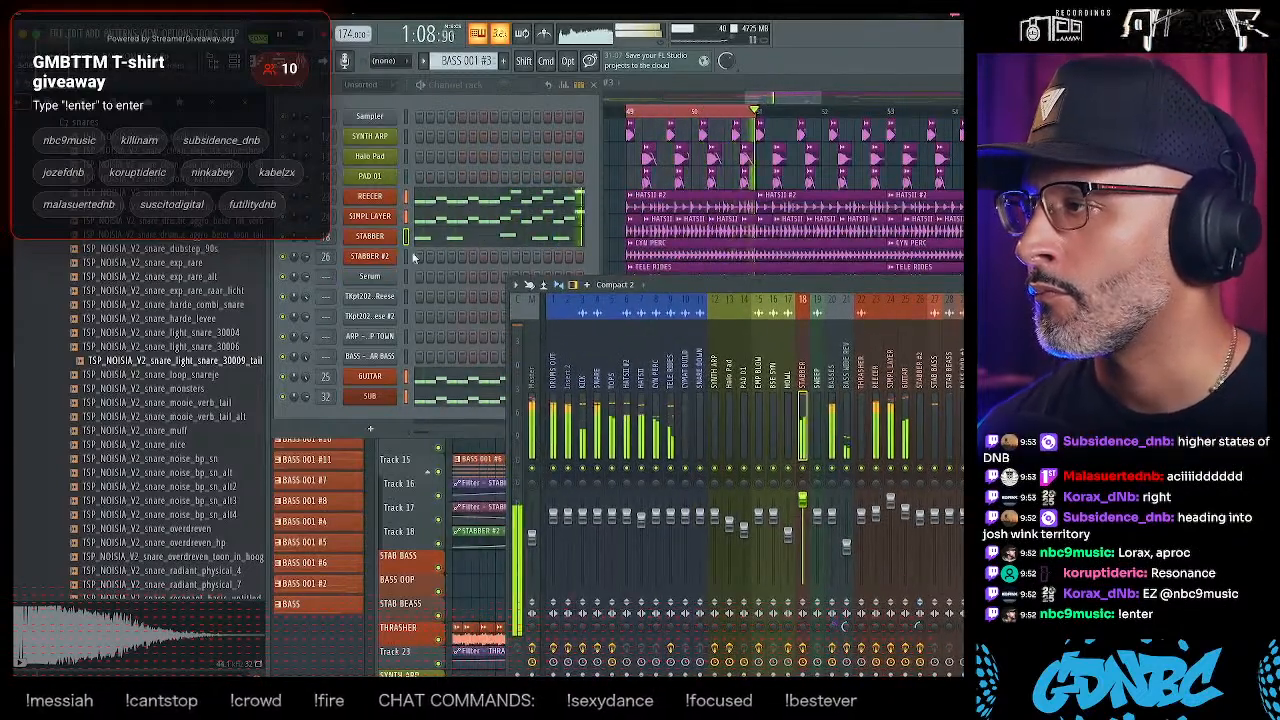
pyautogui.rightClick(288, 239)
pyautogui.click(440, 241)
pyautogui.click(446, 241)
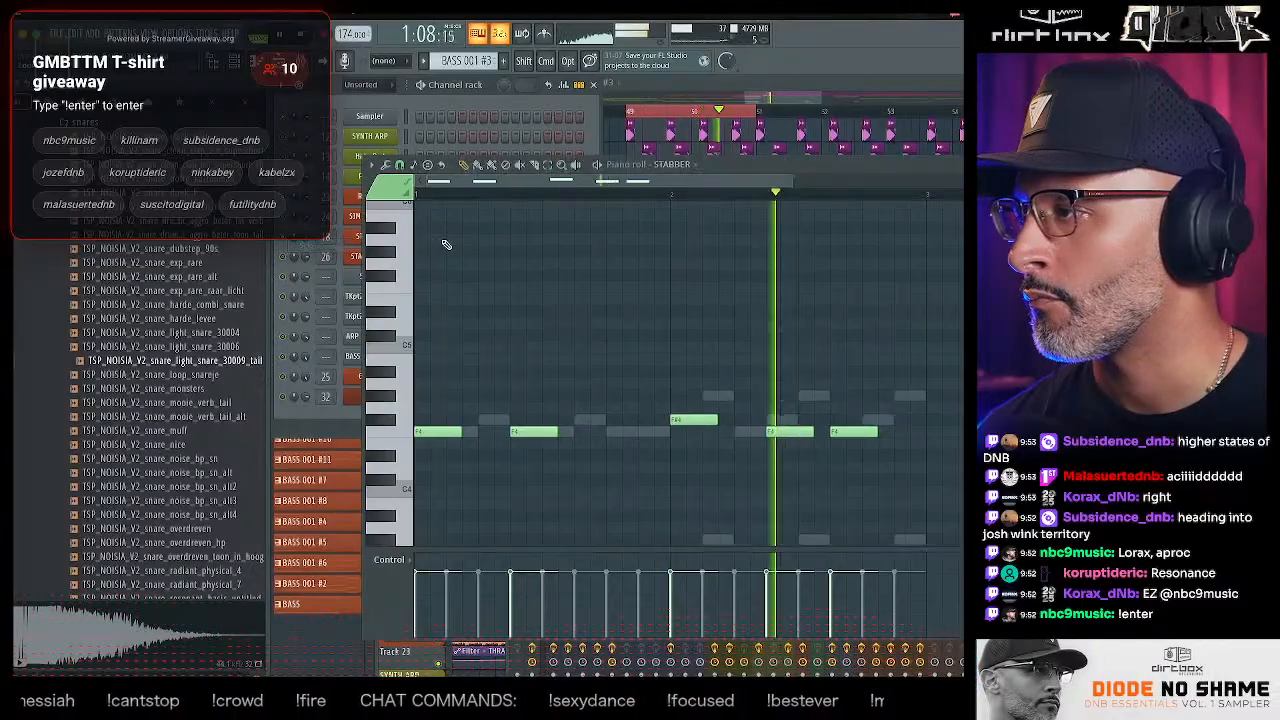
pyautogui.moveTo(438, 435); pyautogui.dragTo(418, 287)
pyautogui.scroll(3, 455, 318)
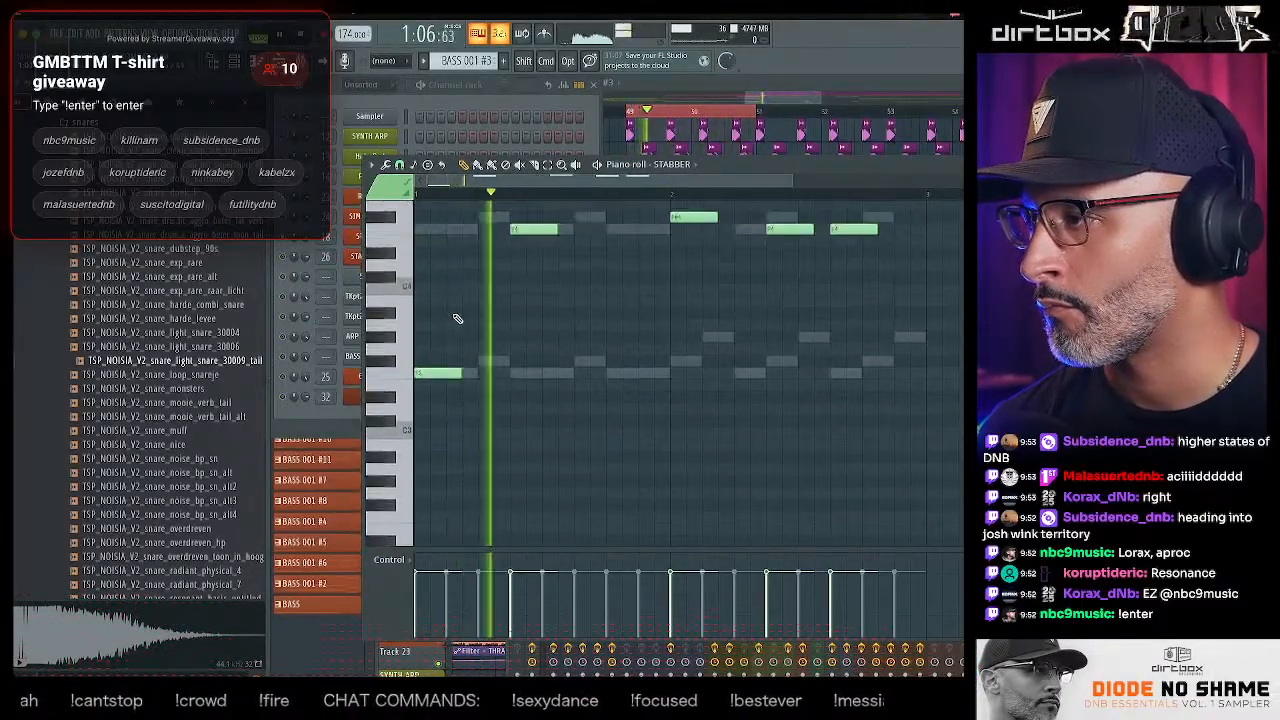
# - Add two short F3 notes at the end of bar 1 and one ending bar 2, and lower the last F4 note to F3
pyautogui.doubleClick(618, 434)
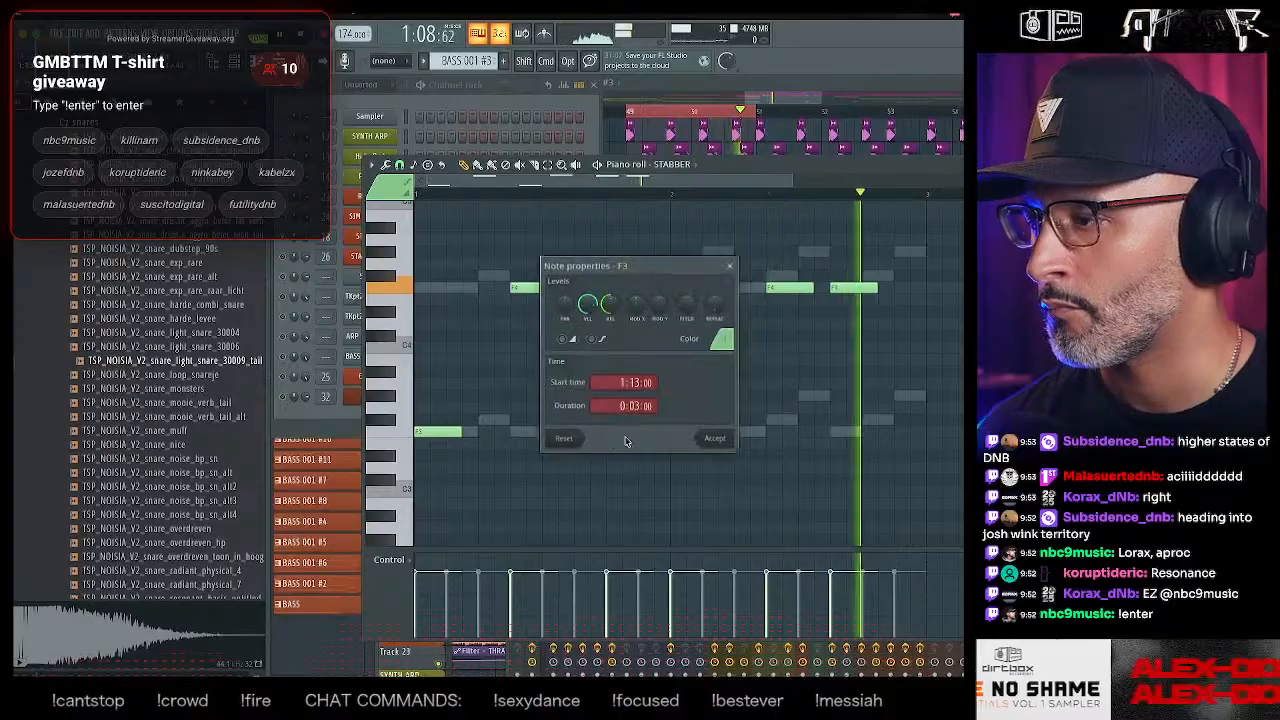
pyautogui.click(729, 266)
pyautogui.moveTo(650, 432)
pyautogui.mouseDown()
pyautogui.moveTo(618, 433)
pyautogui.moveTo(669, 432)
pyautogui.mouseUp()
pyautogui.click(645, 434)
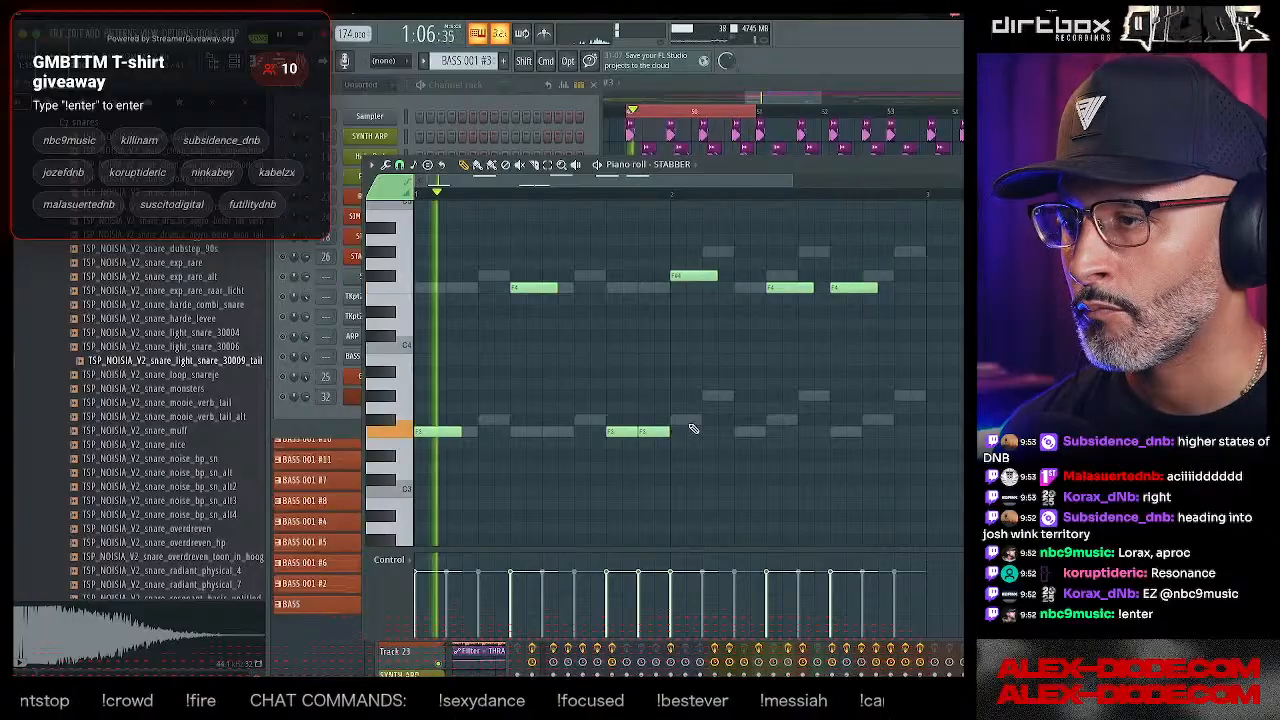
pyautogui.click(897, 431)
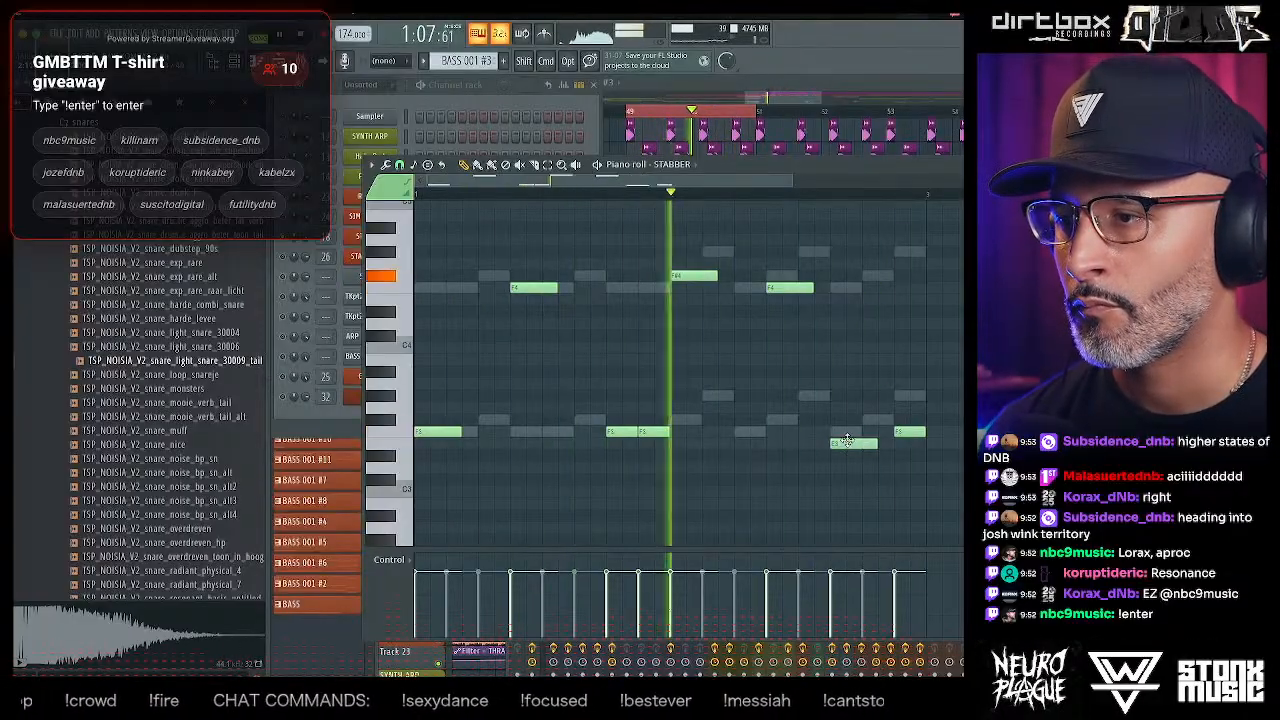
pyautogui.moveTo(846, 288); pyautogui.dragTo(847, 431)
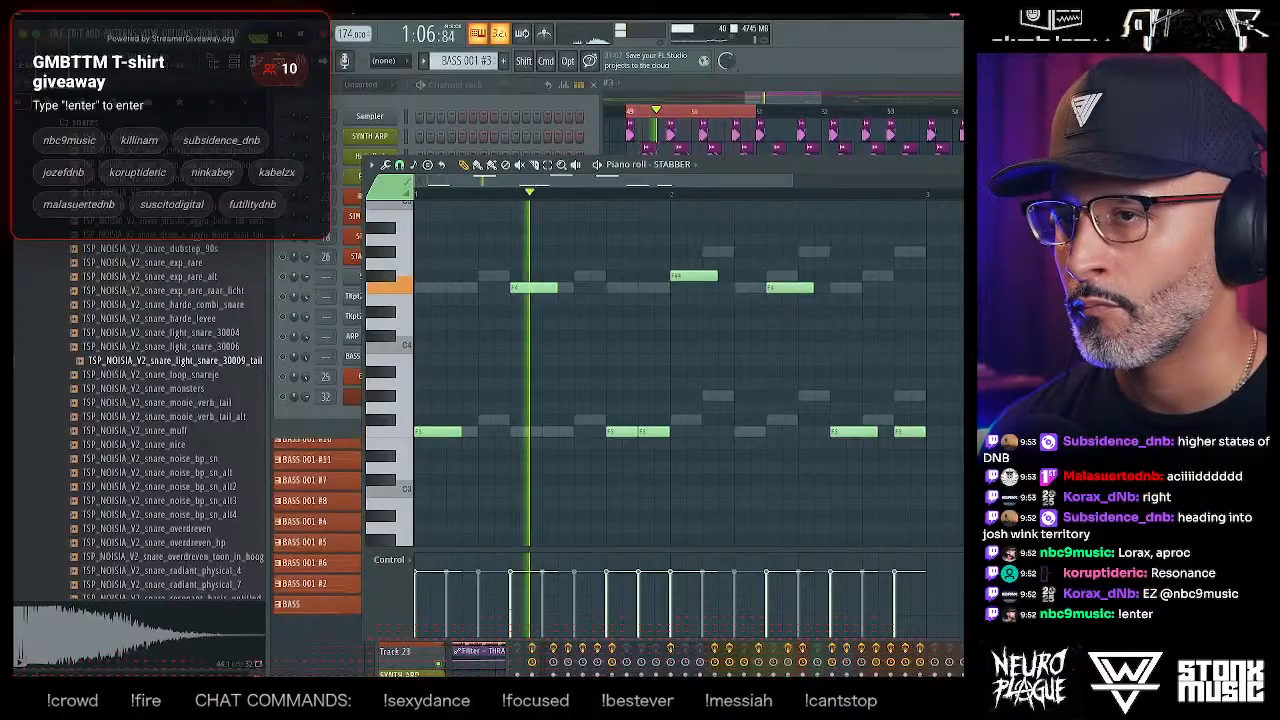
pyautogui.press('Escape')
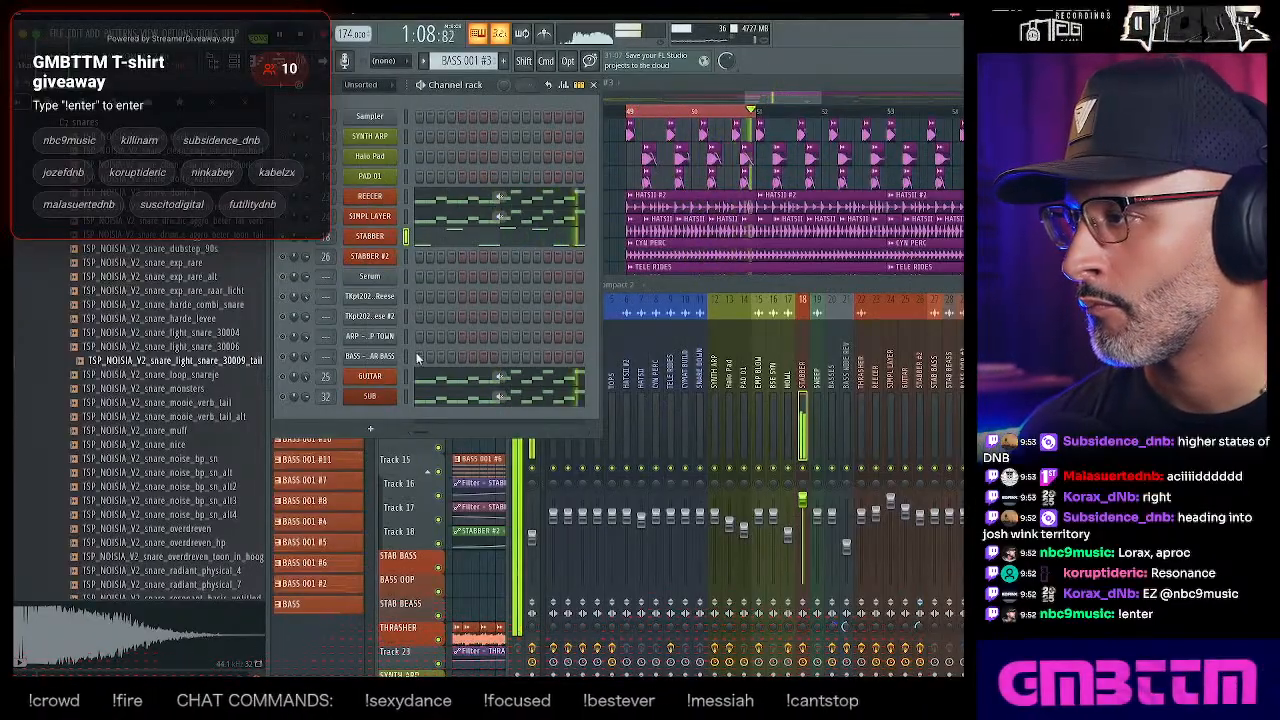
# - Raise the last two long STABBER notes in bar 2 by a semitone to F#4 and F#3
pyautogui.click(439, 240)
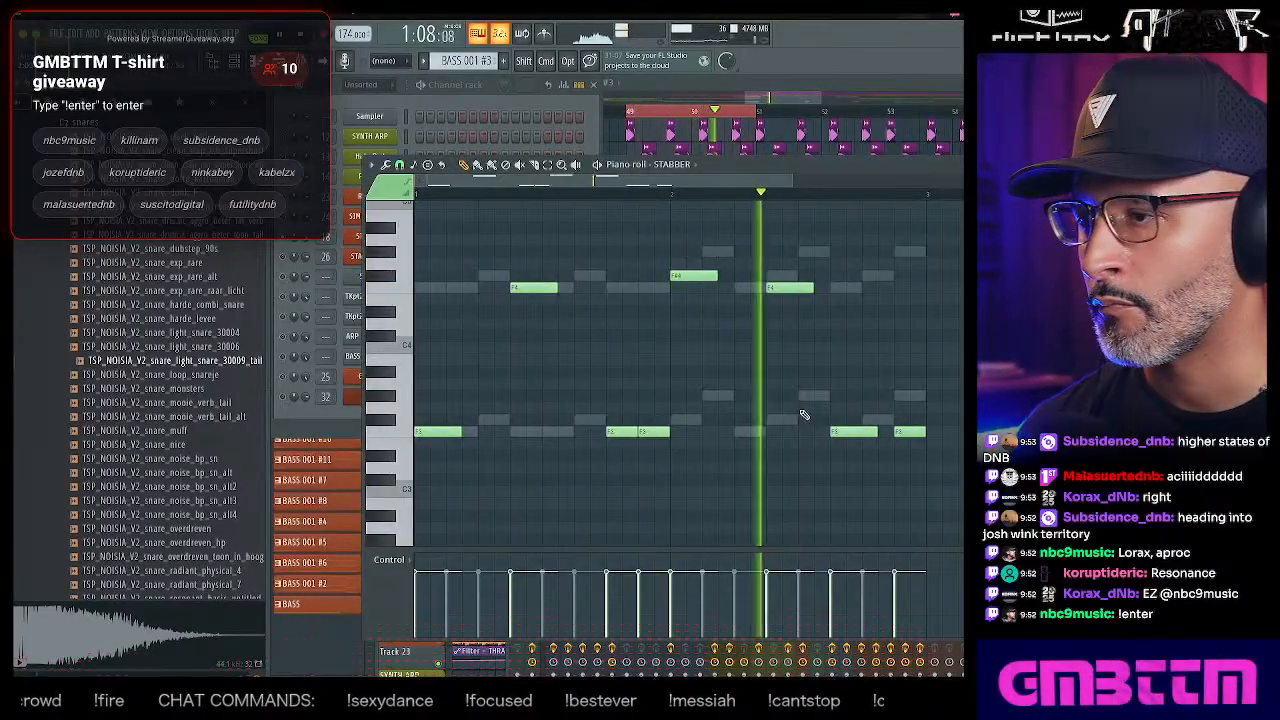
pyautogui.moveTo(839, 420); pyautogui.dragTo(839, 408)
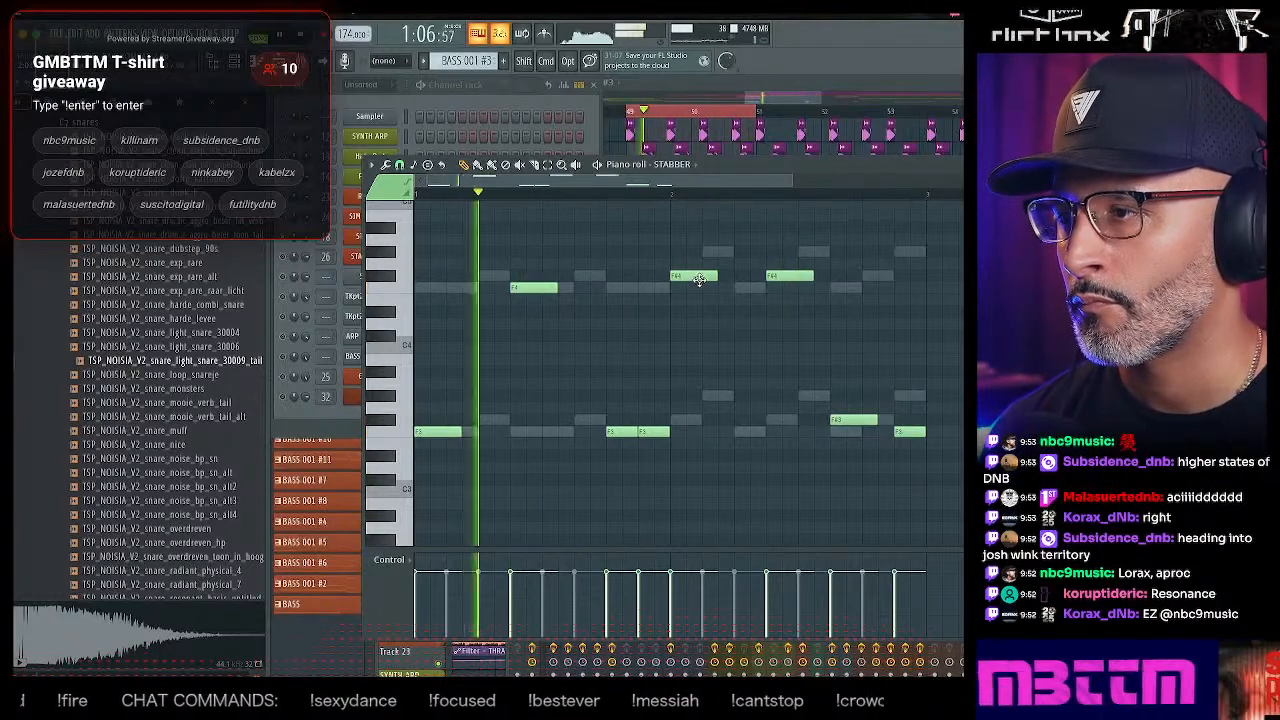
pyautogui.press('Escape')
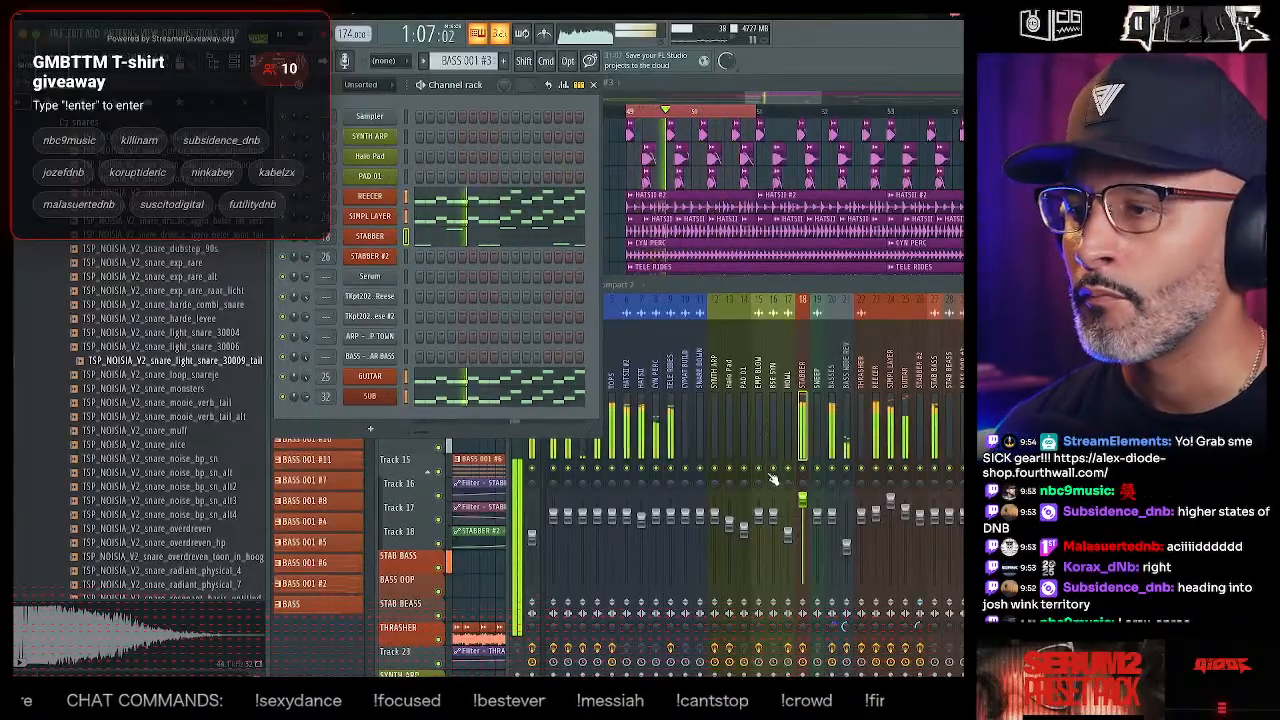
# - Add Free Clip 2 to the master mixer track with hard clipping and an input gain of -7.53 dB
pyautogui.moveTo(674, 285); pyautogui.dragTo(516, 216)
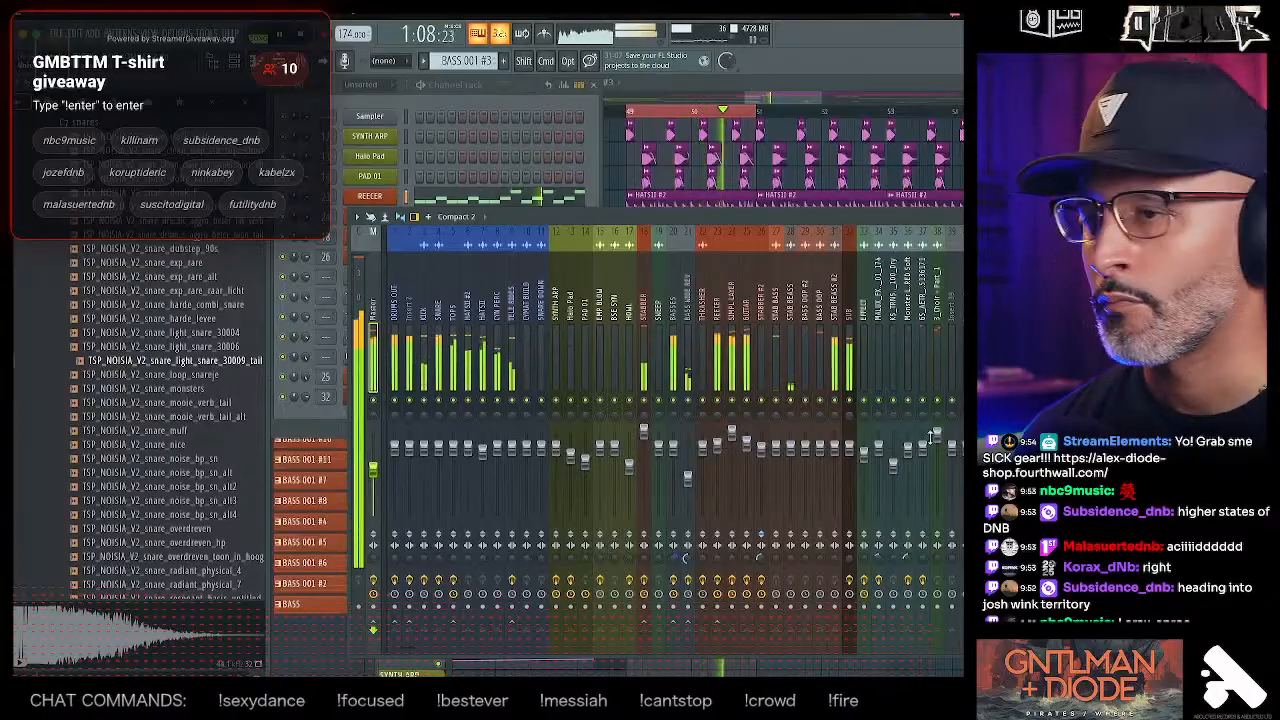
pyautogui.click(684, 557)
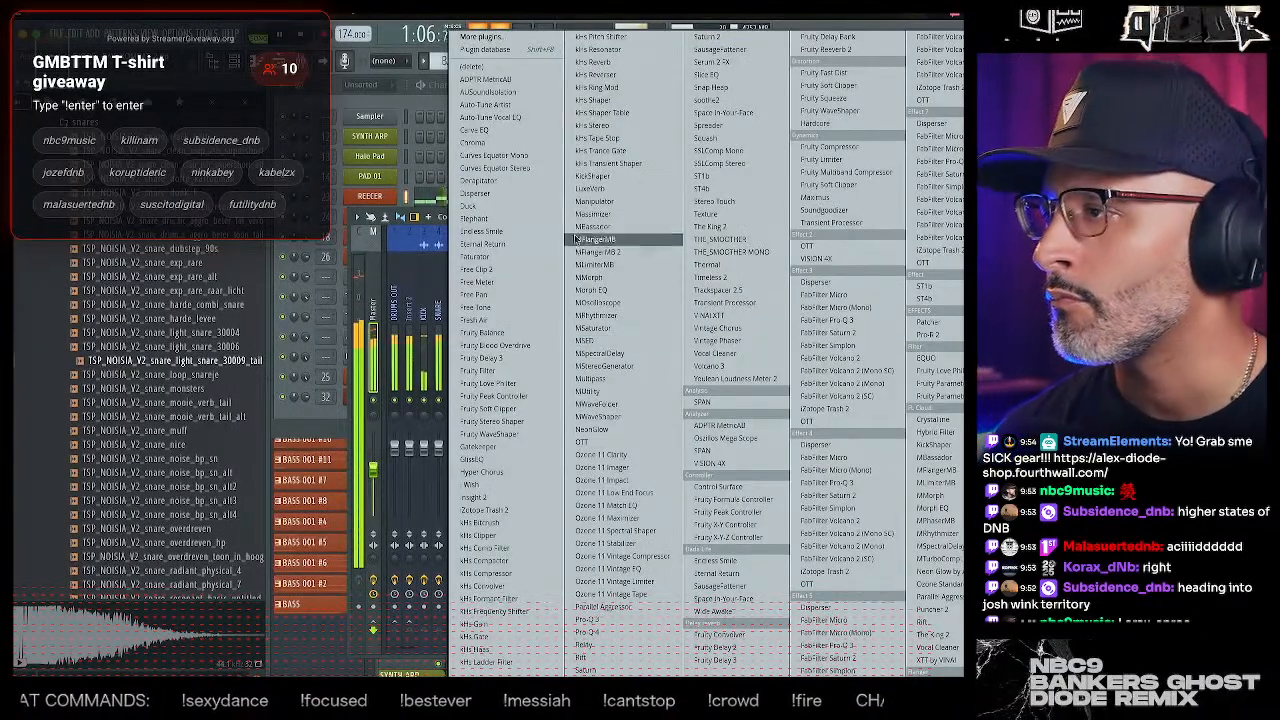
pyautogui.click(492, 269)
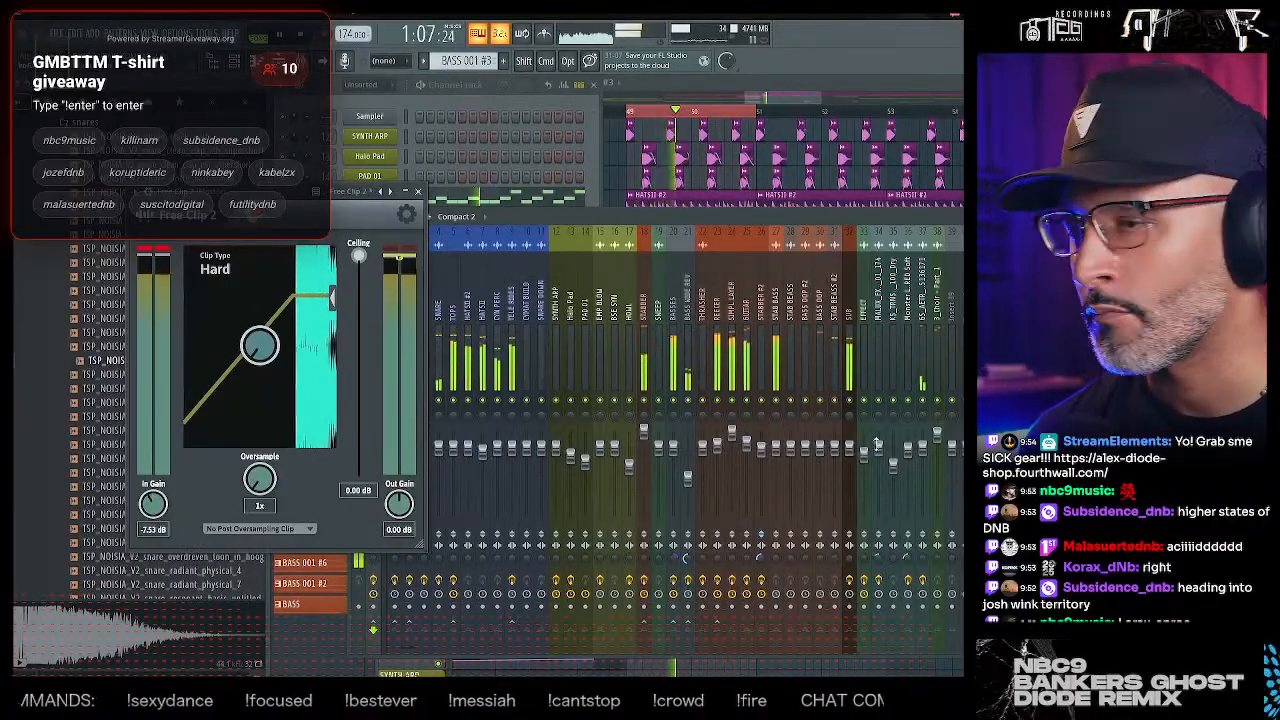
# - Set up the Pro-L 2 limiter on the master with the Practically Clipping preset and a gain of +4.7
pyautogui.click(448, 40)
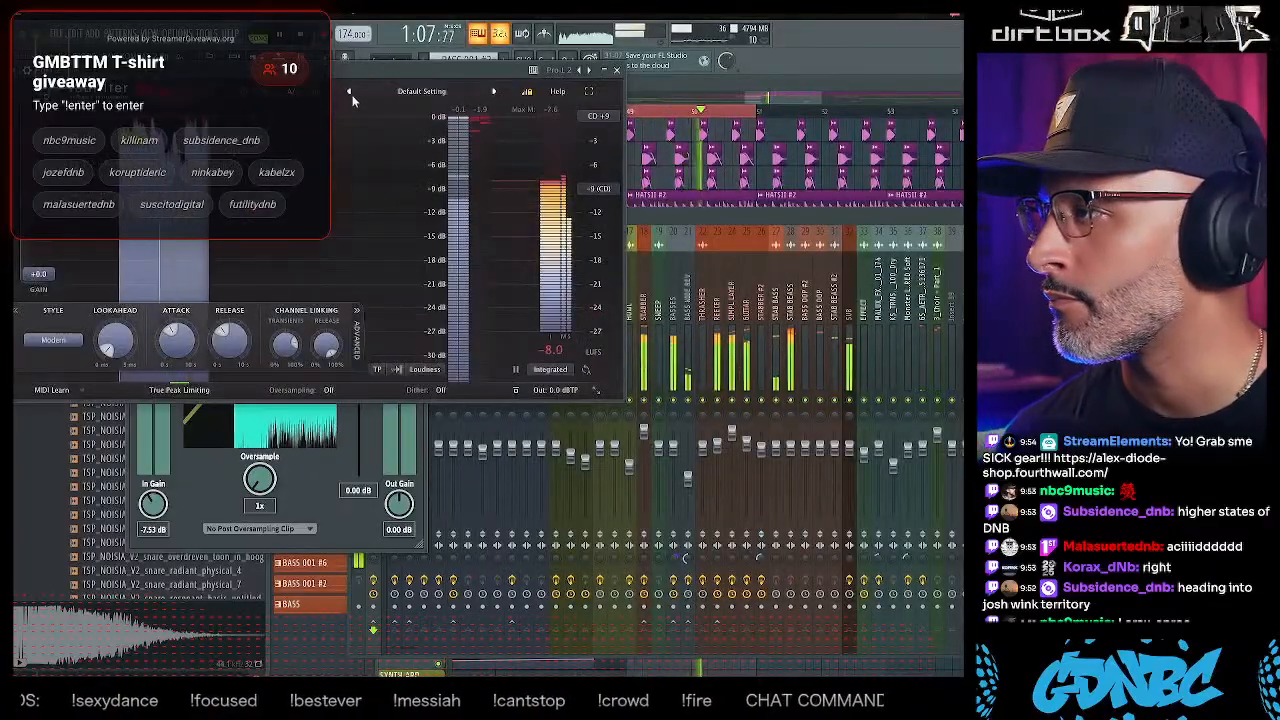
pyautogui.click(406, 92)
pyautogui.moveTo(430, 122)
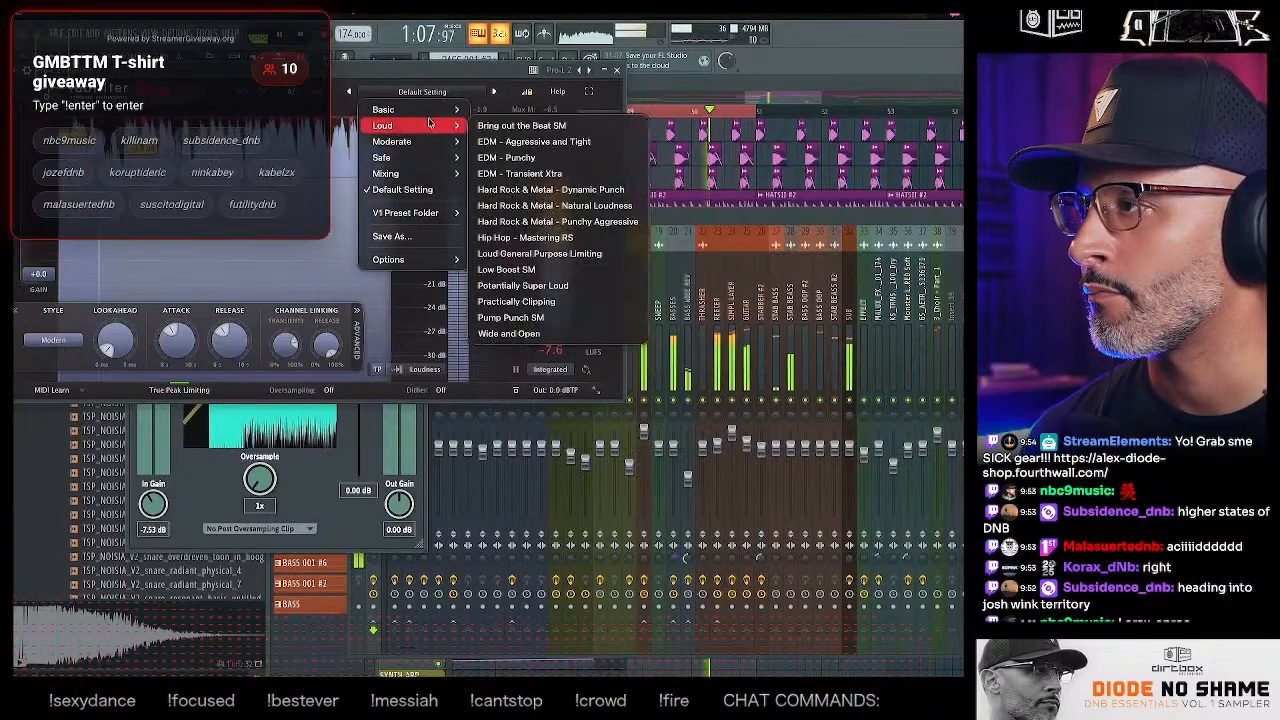
pyautogui.click(516, 301)
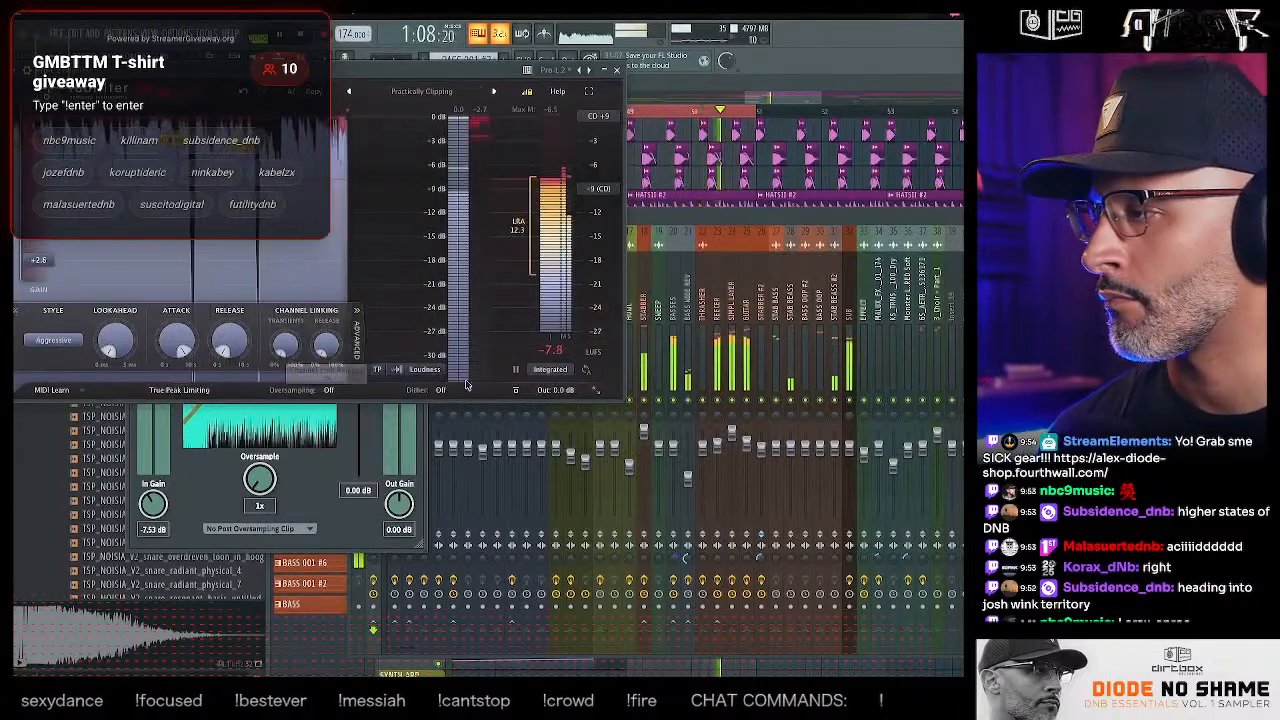
pyautogui.moveTo(42, 260); pyautogui.dragTo(44, 250)
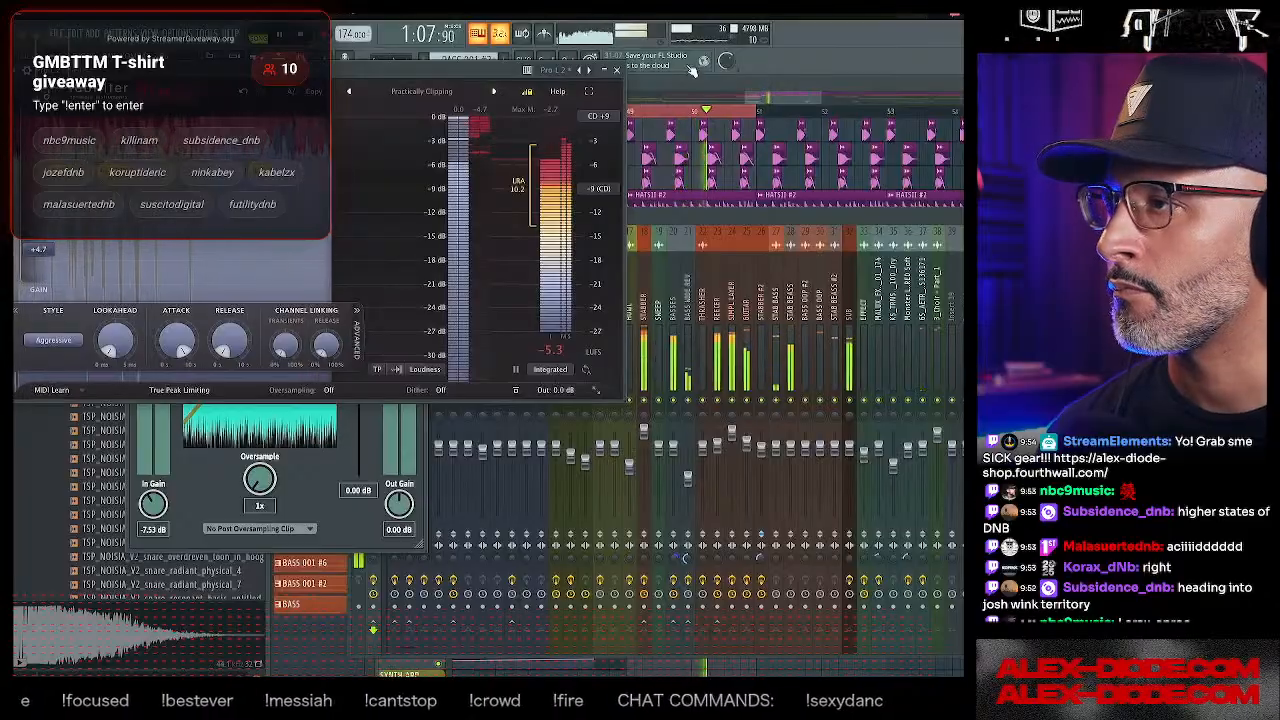
pyautogui.click(616, 70)
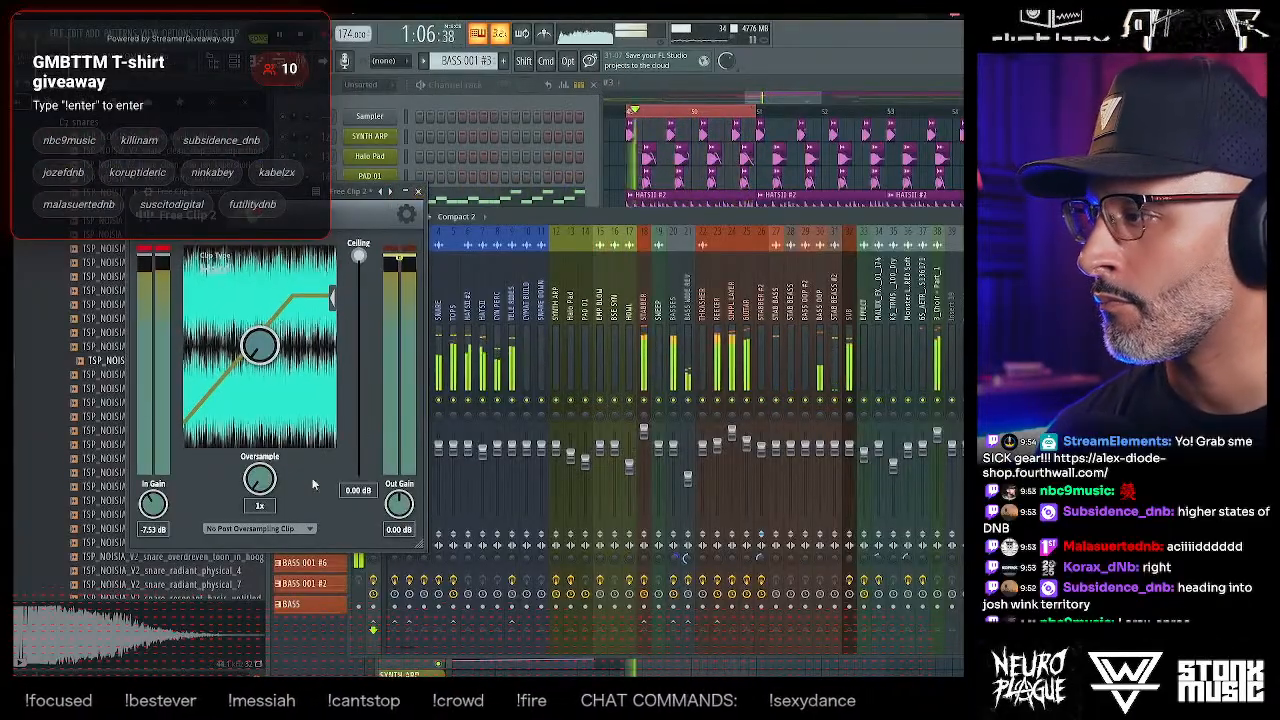
# - Set Free Clip 2's input gain to -5.41 dB and return to the playlist at the drop
pyautogui.scroll(2, 166, 500)
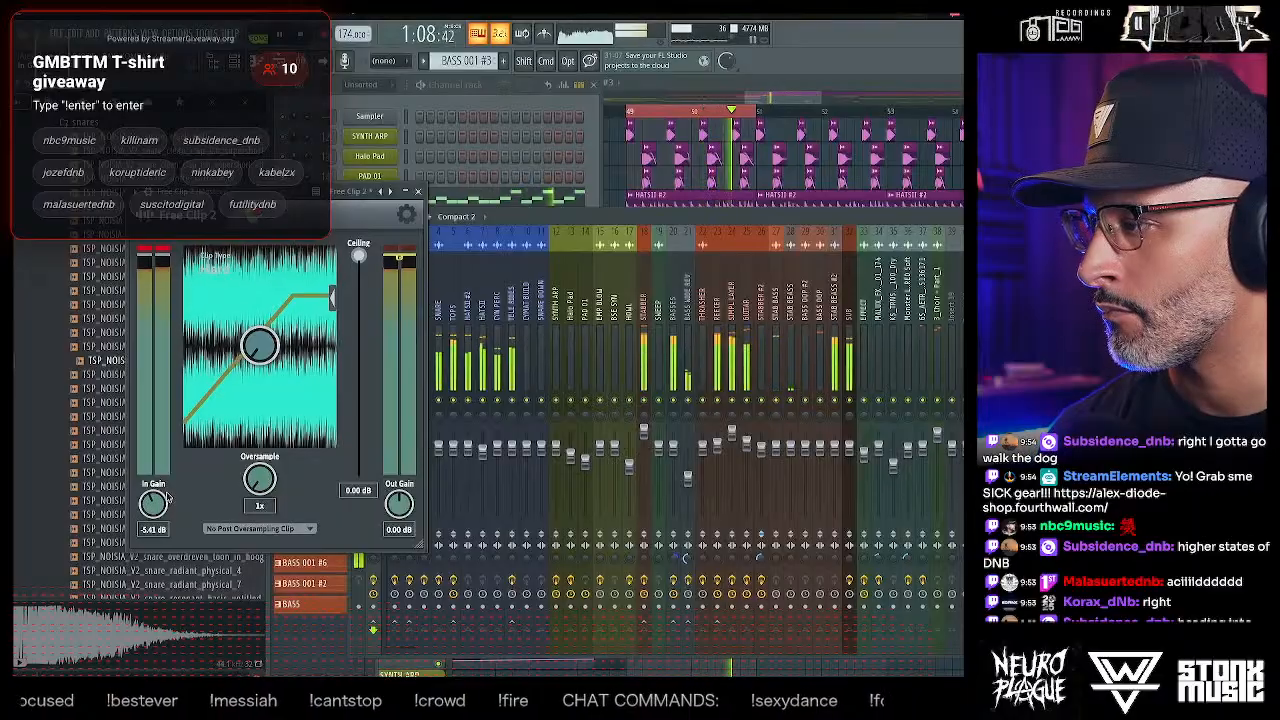
pyautogui.click(418, 191)
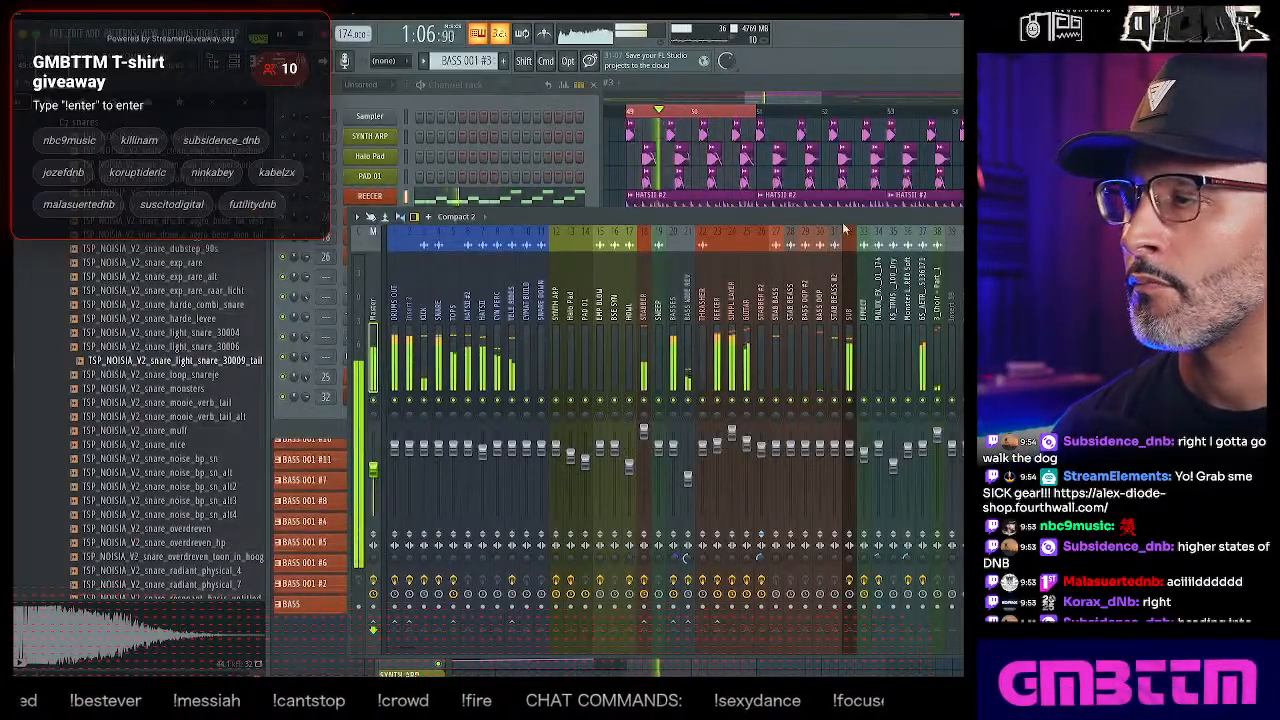
pyautogui.press('F9')
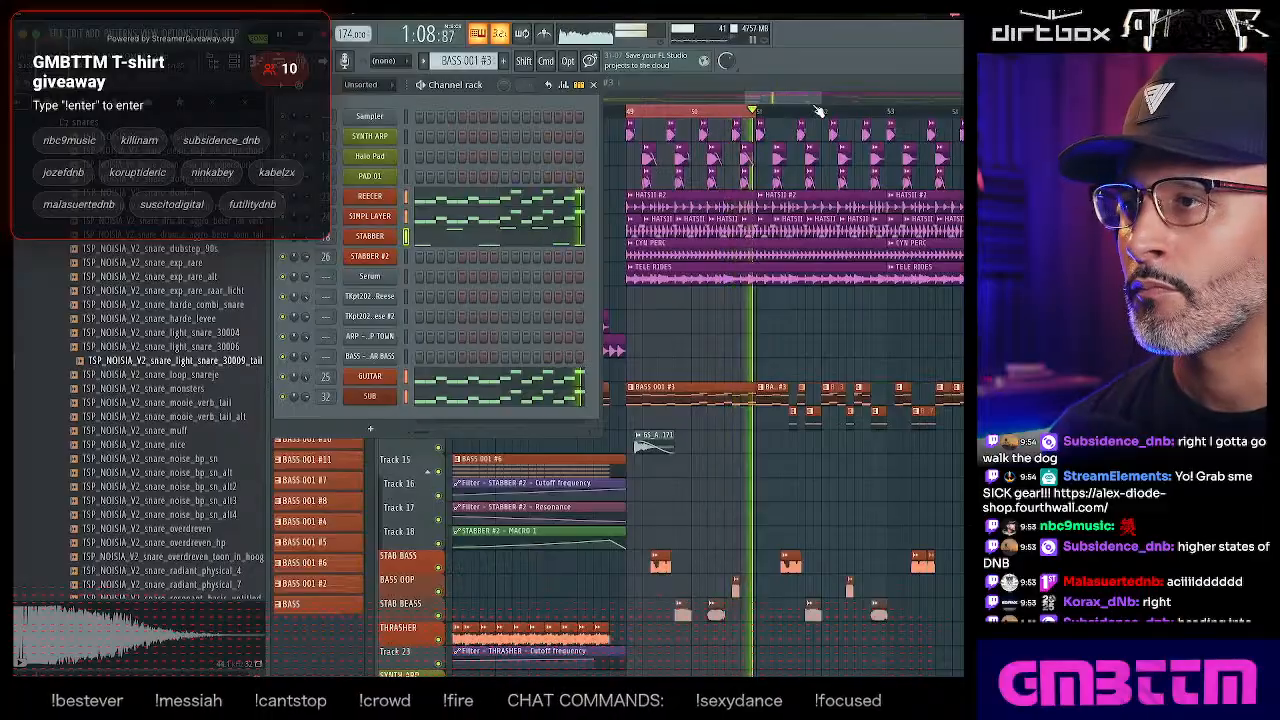
pyautogui.moveTo(805, 98); pyautogui.dragTo(780, 100)
pyautogui.click(583, 112)
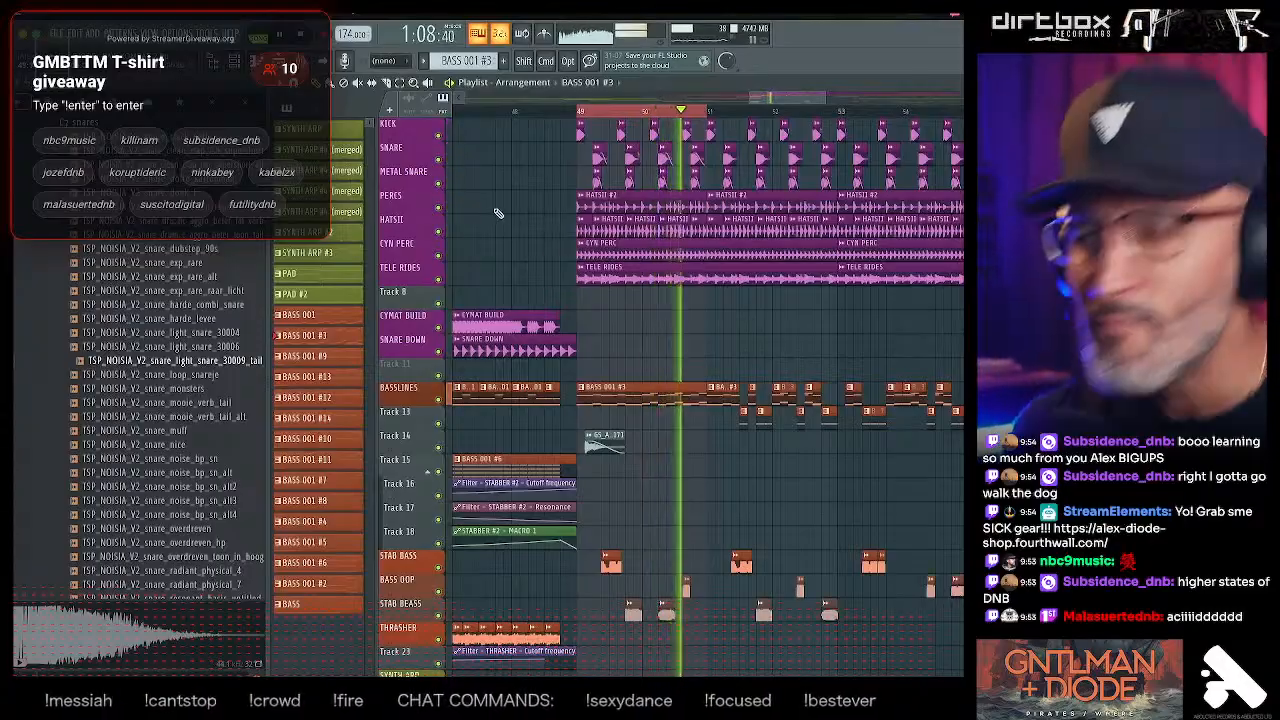
# - Solo the BASSLINES track in the playlist while the drop plays
pyautogui.scroll(-1, 507, 220)
pyautogui.scroll(-2, 507, 220)
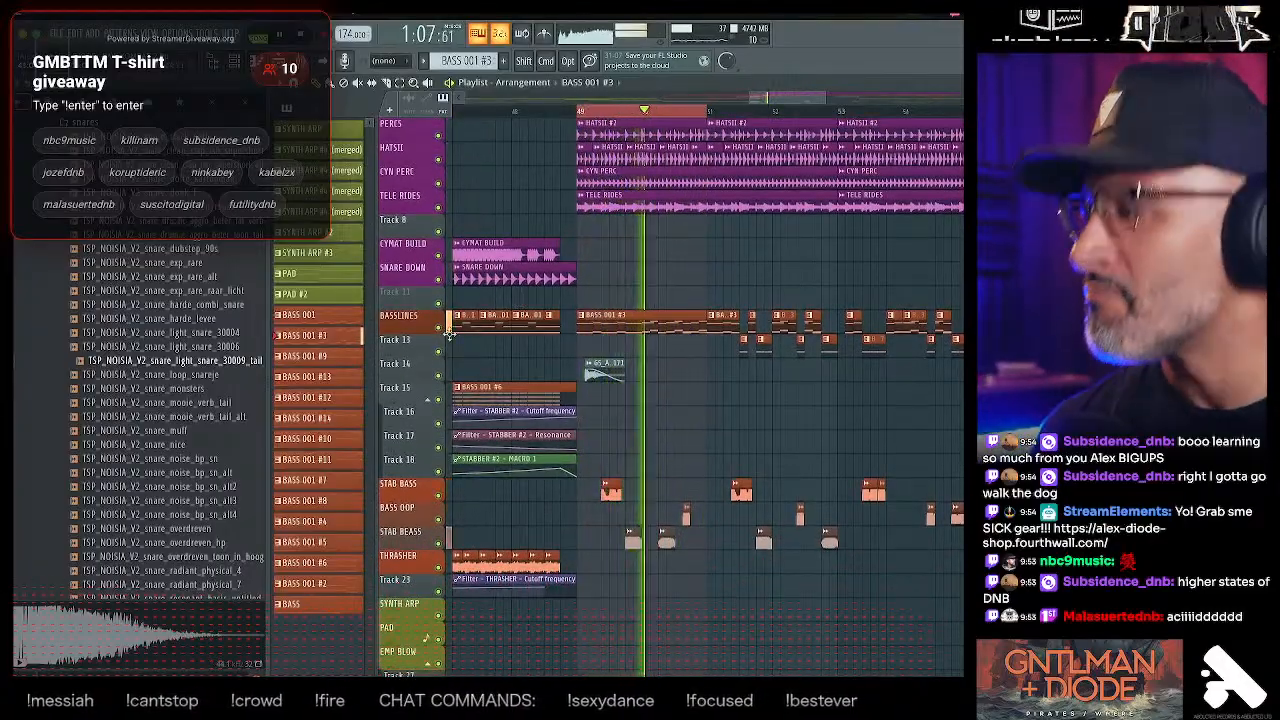
pyautogui.rightClick(438, 327)
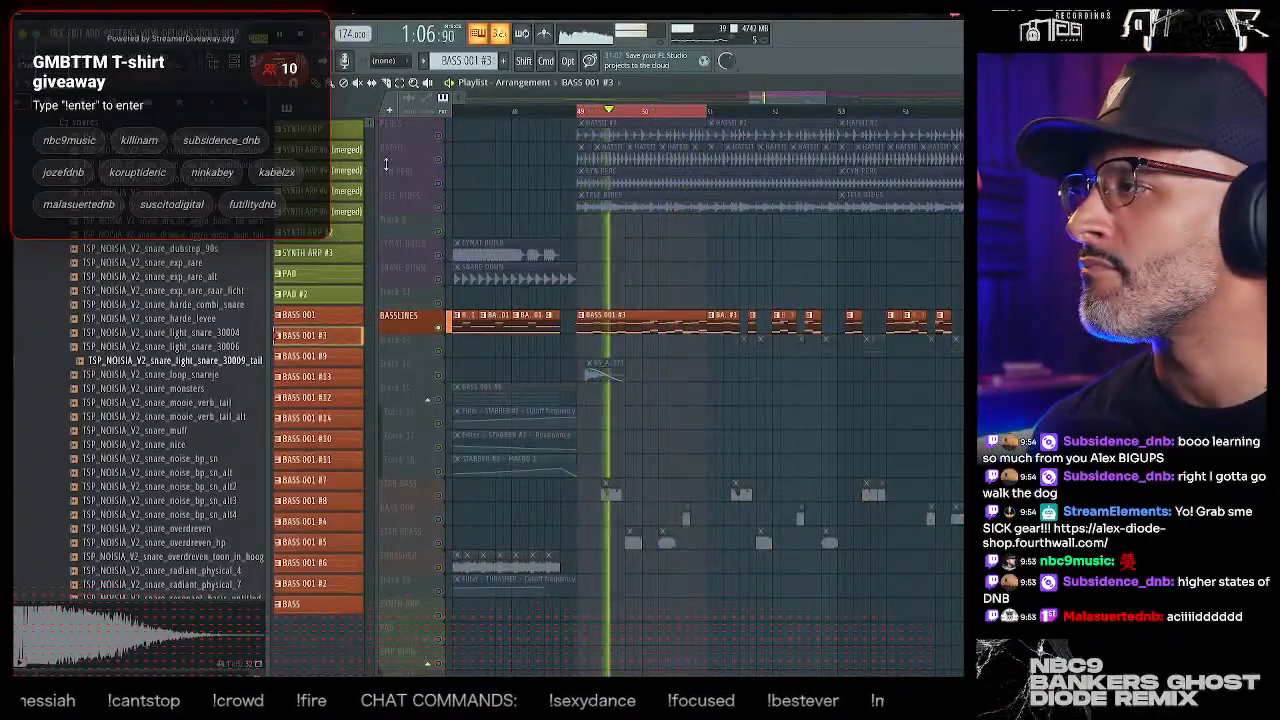
pyautogui.press('F7')
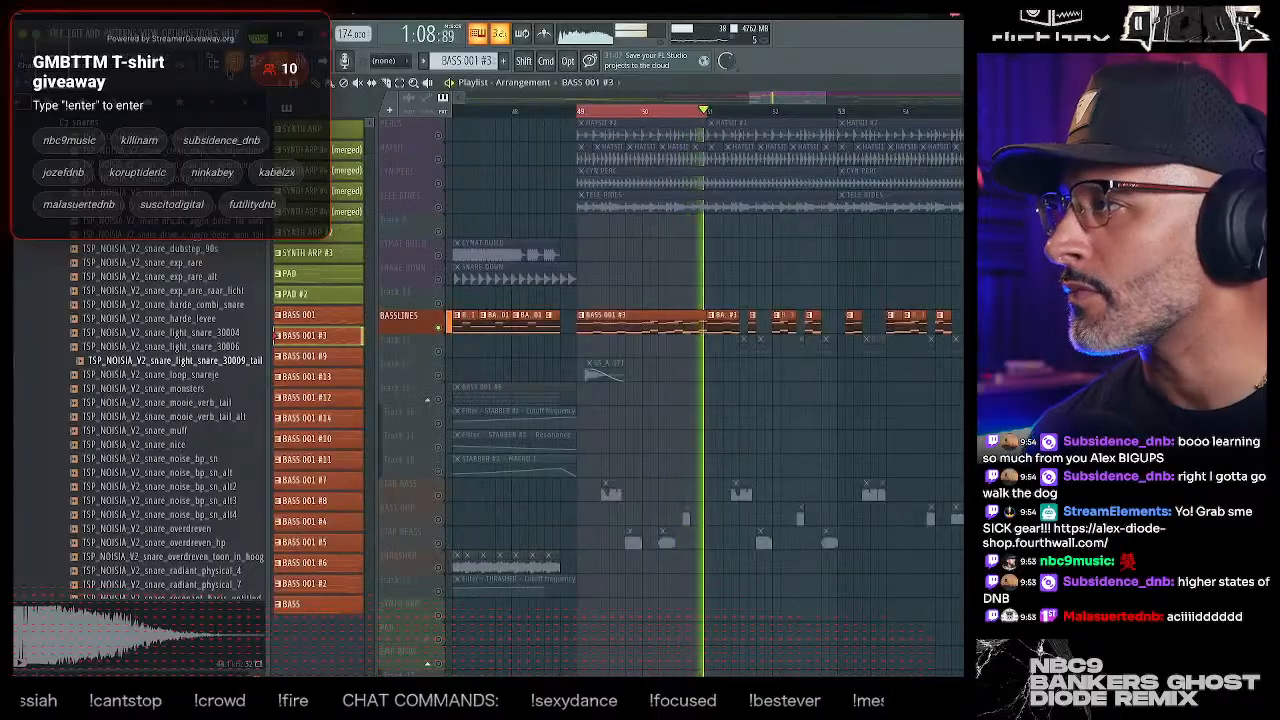
# - Clone the REECER channel and paste its notes into REECER #2
pyautogui.press('F6')
pyautogui.rightClick(369, 197)
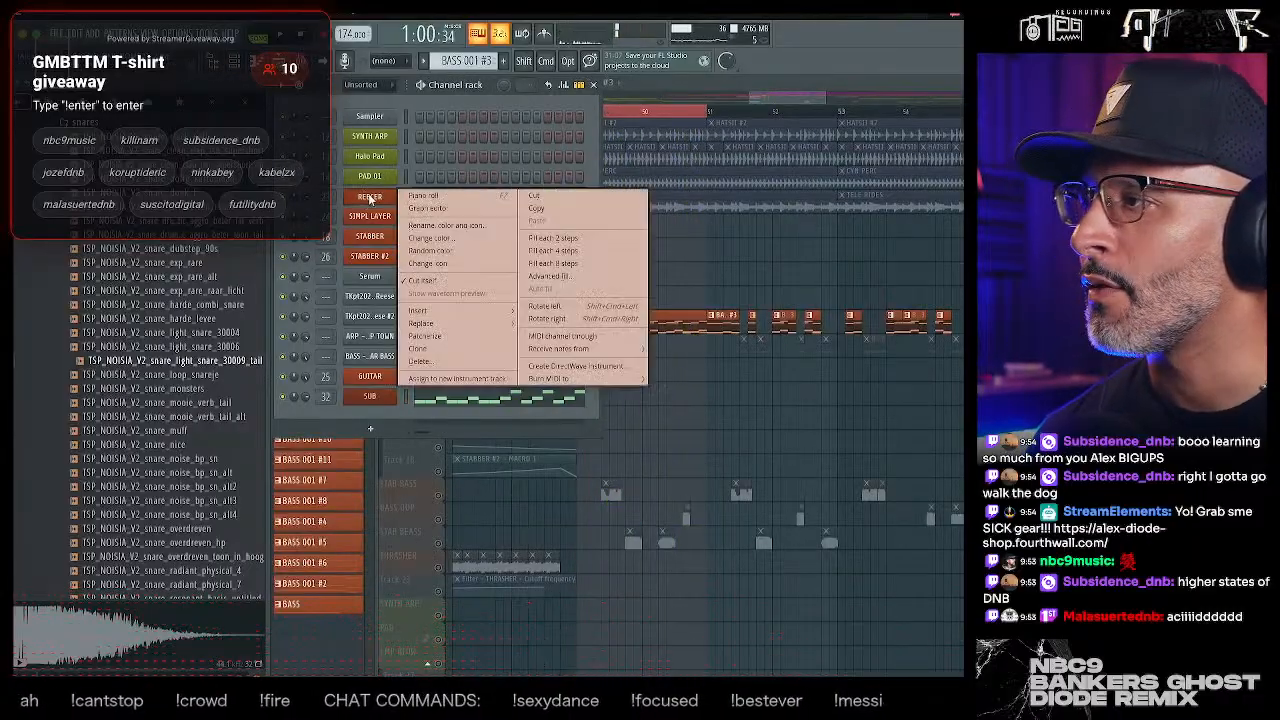
pyautogui.click(430, 350)
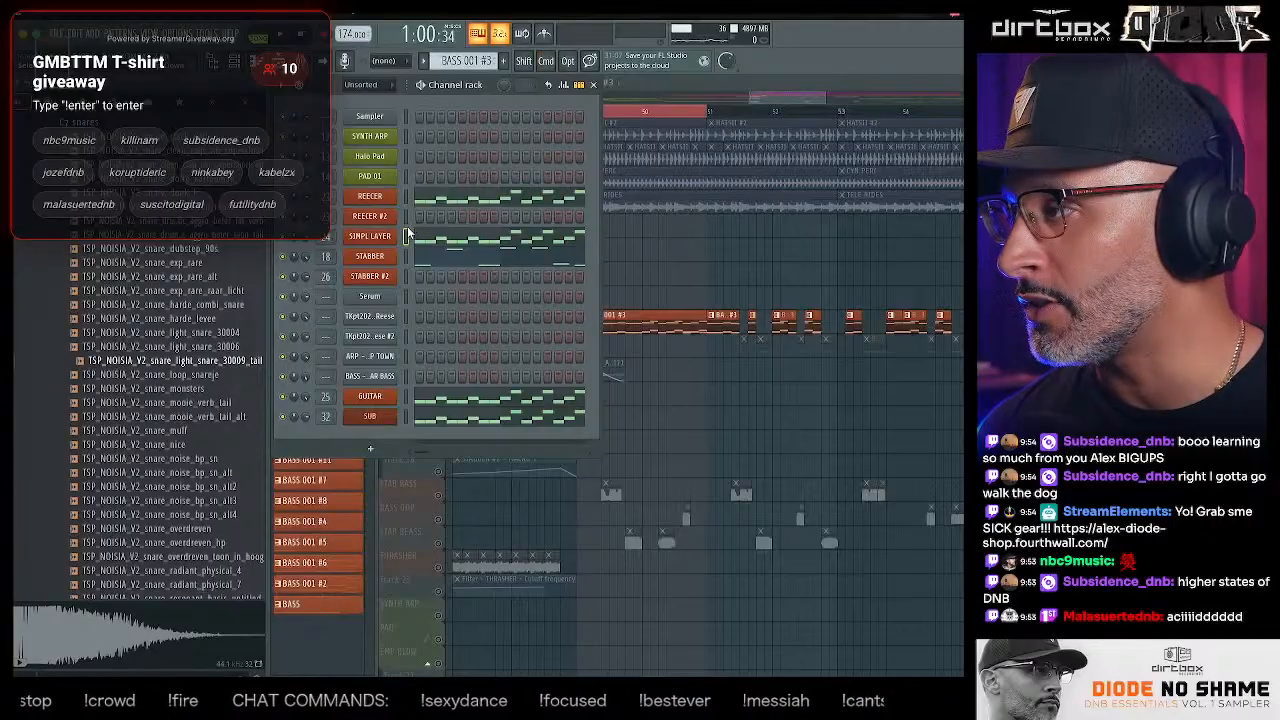
pyautogui.press('super+v')
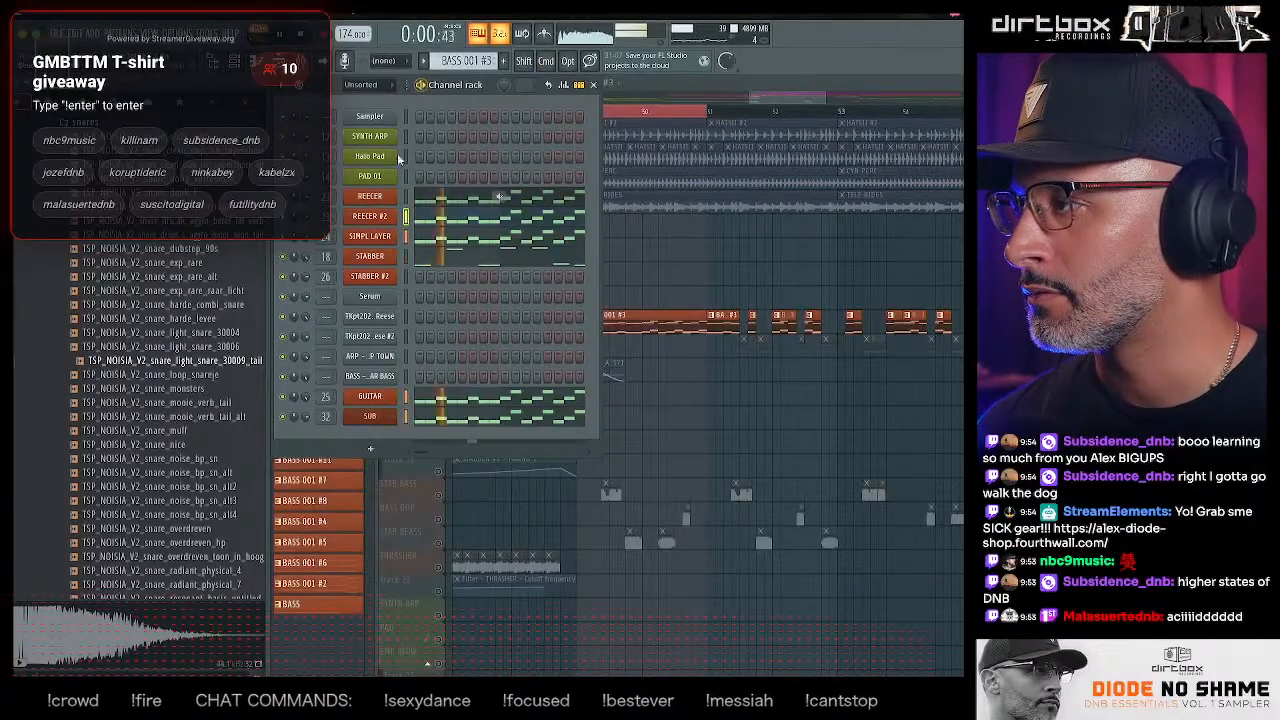
# - In REECER #2's piano roll, delete the notes before bar 1's last beat and lengthen the F3 there to three steps
pyautogui.click(433, 222)
pyautogui.press('space')
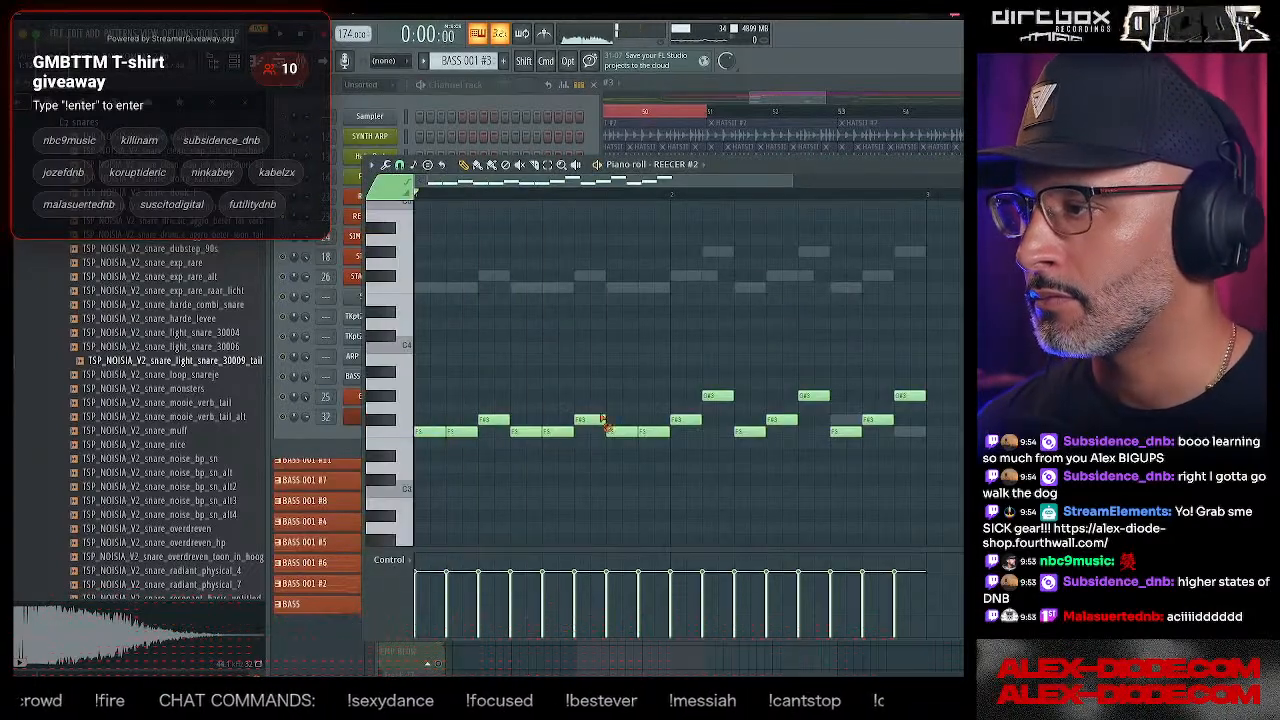
pyautogui.rightClick(590, 419)
pyautogui.rightClick(558, 431)
pyautogui.rightClick(462, 431)
pyautogui.rightClick(430, 431)
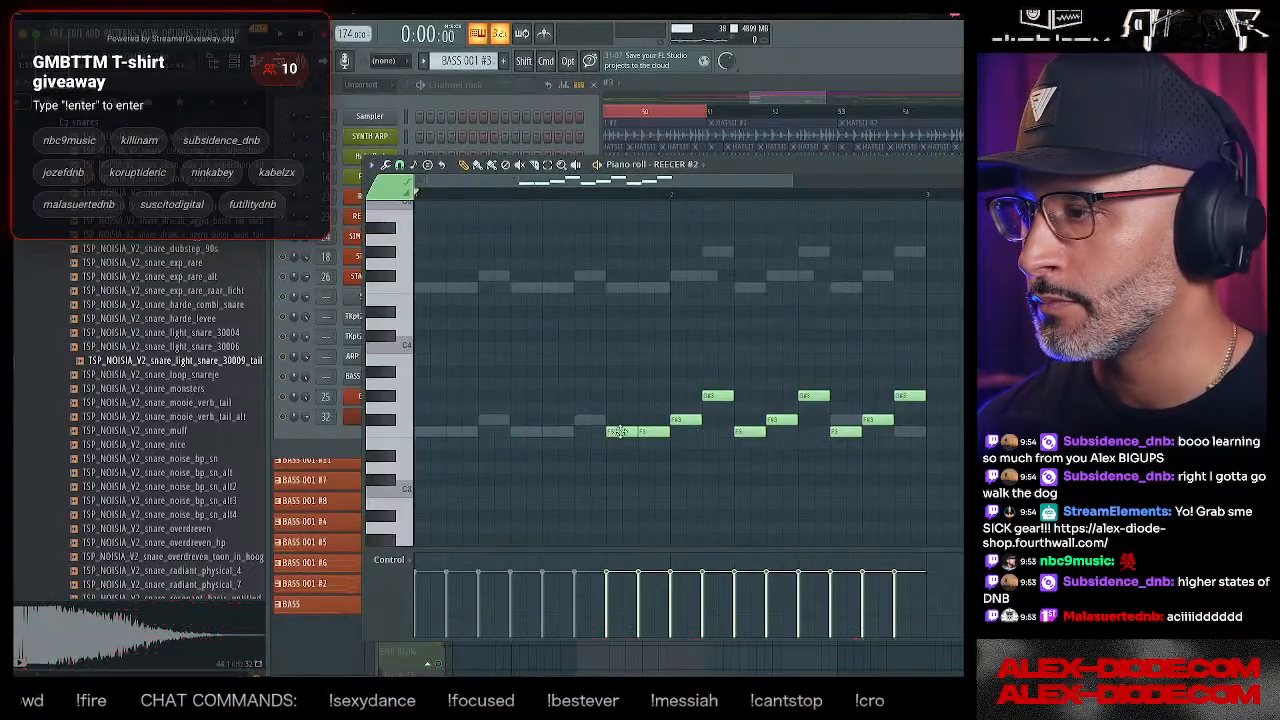
pyautogui.rightClick(646, 432)
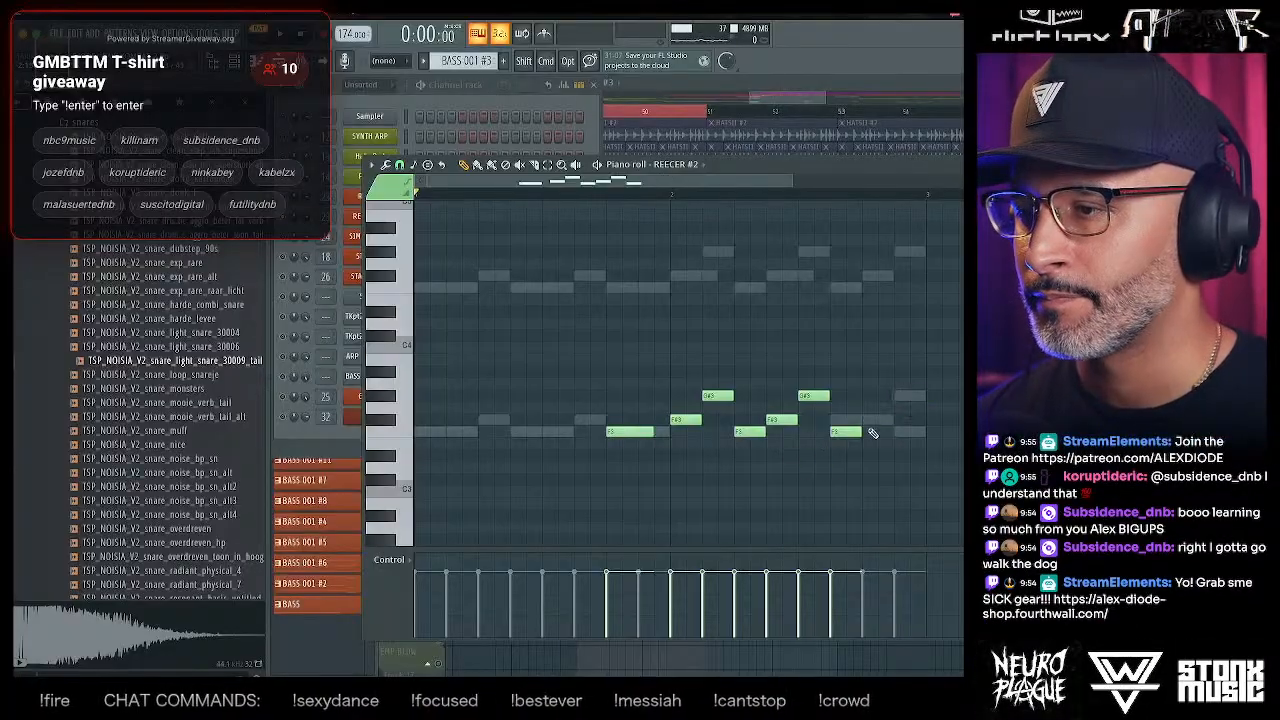
# - Draw a one-beat F#3 on bar 2's last beat and delete the notes between it and the lengthened F3
pyautogui.press('space')
pyautogui.moveTo(907, 420); pyautogui.dragTo(923, 420)
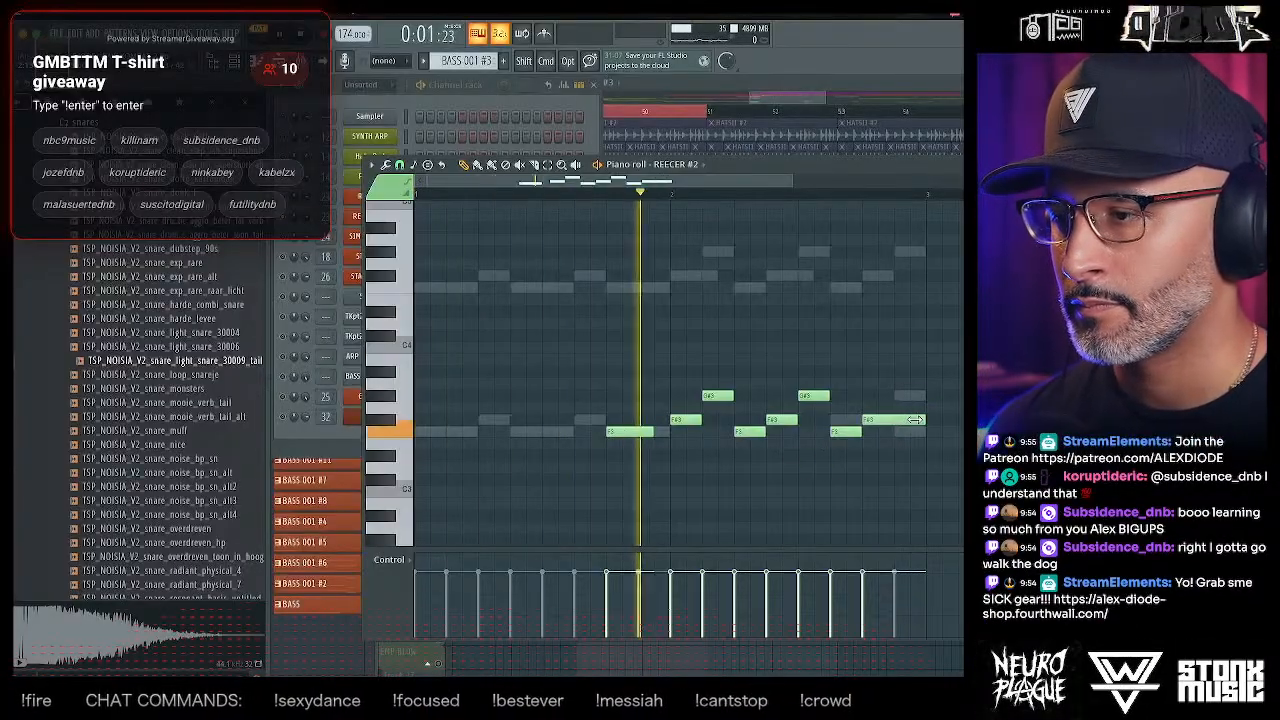
pyautogui.rightClick(845, 431)
pyautogui.rightClick(810, 397)
pyautogui.rightClick(781, 420)
pyautogui.rightClick(749, 431)
pyautogui.rightClick(686, 420)
pyautogui.rightClick(714, 397)
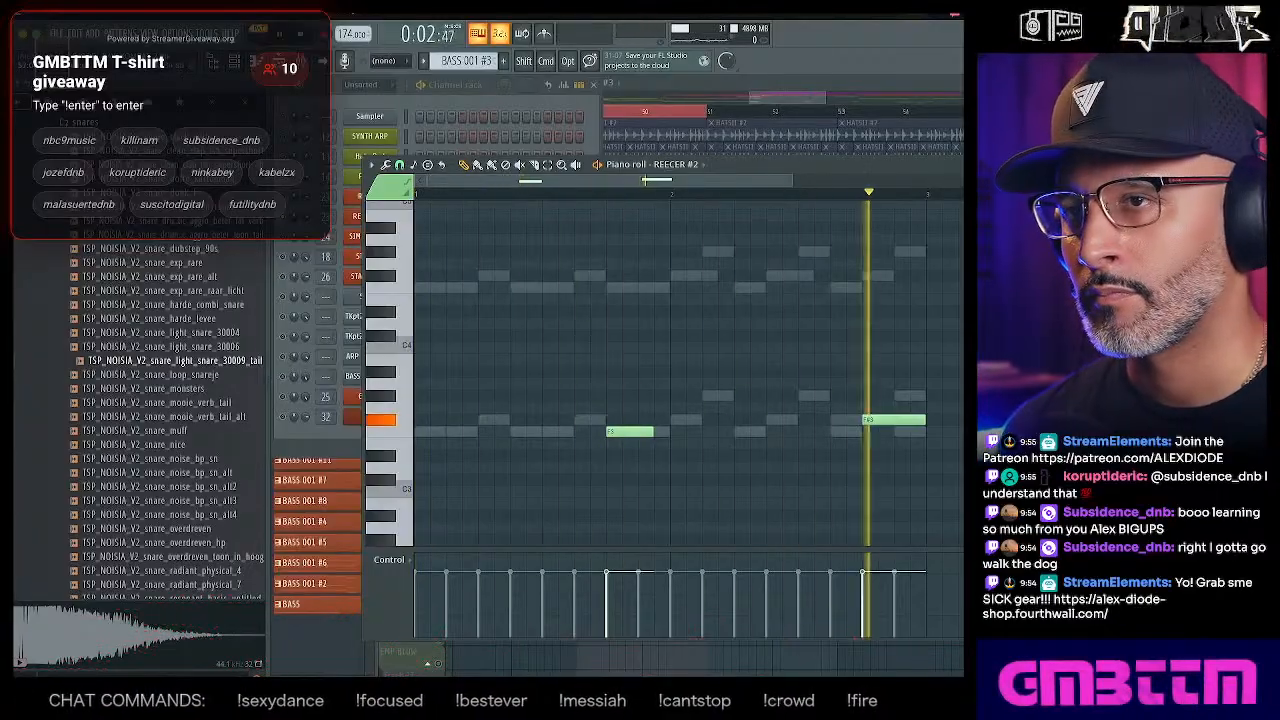
pyautogui.press('Escape')
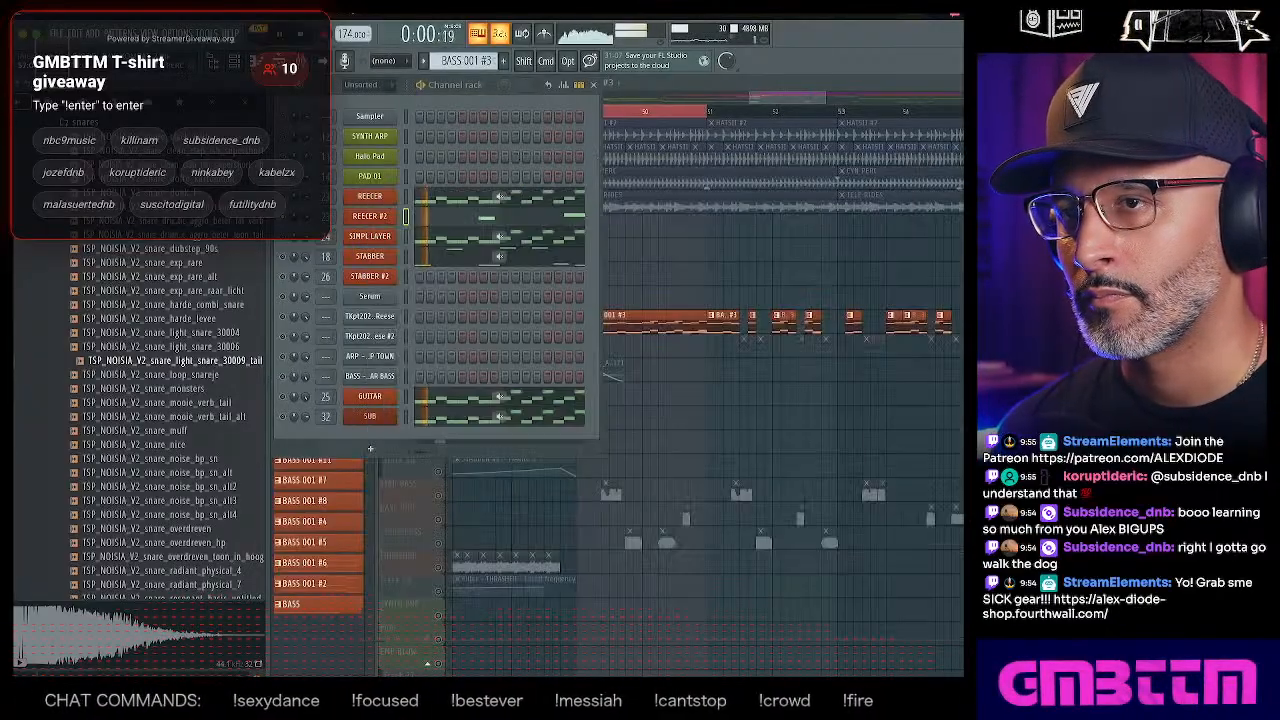
# - In REECER #2's synth, switch oscillator A to the FFT_Add_2nds wavetable and set LFO 1's rate to 1/2
pyautogui.click(368, 218)
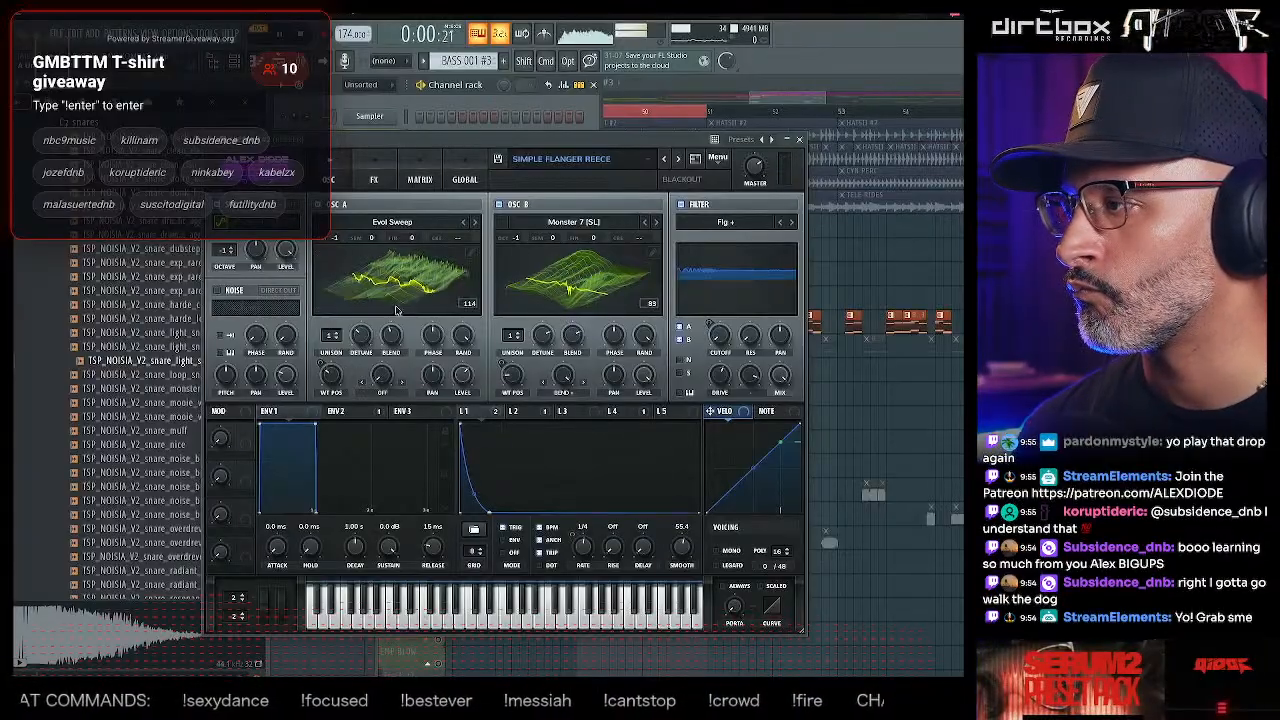
pyautogui.click(474, 224)
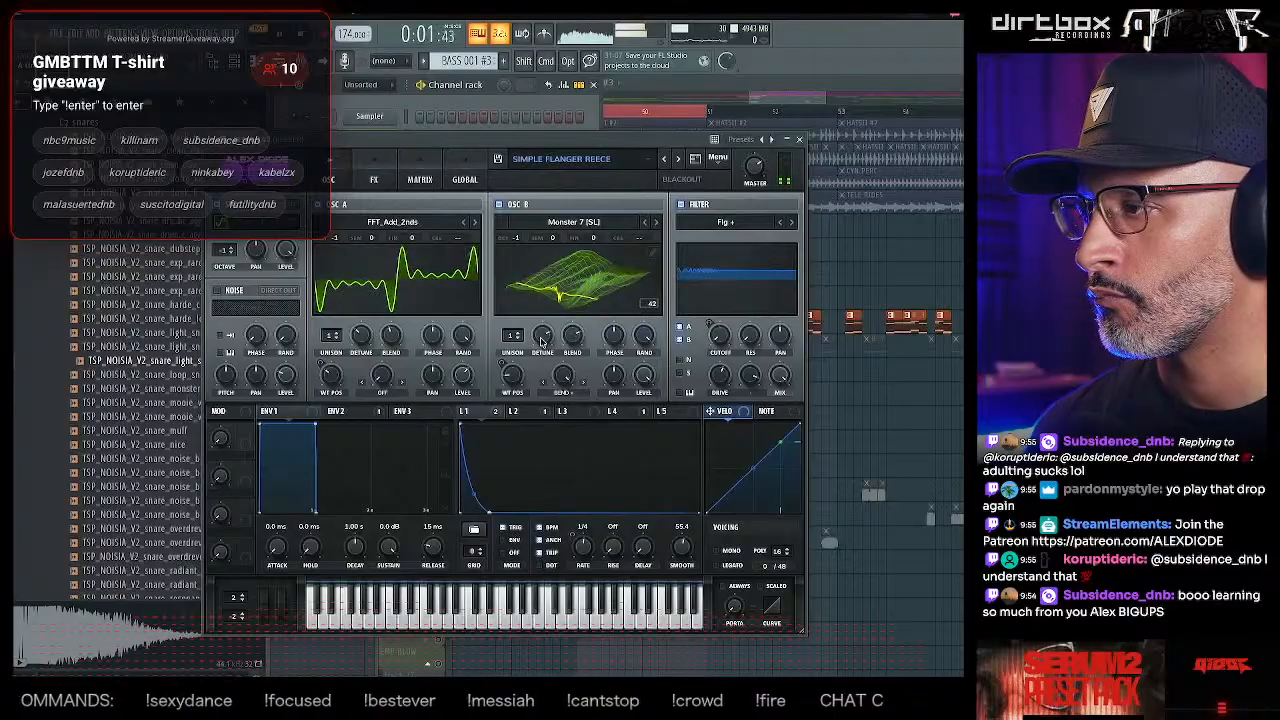
pyautogui.click(518, 411)
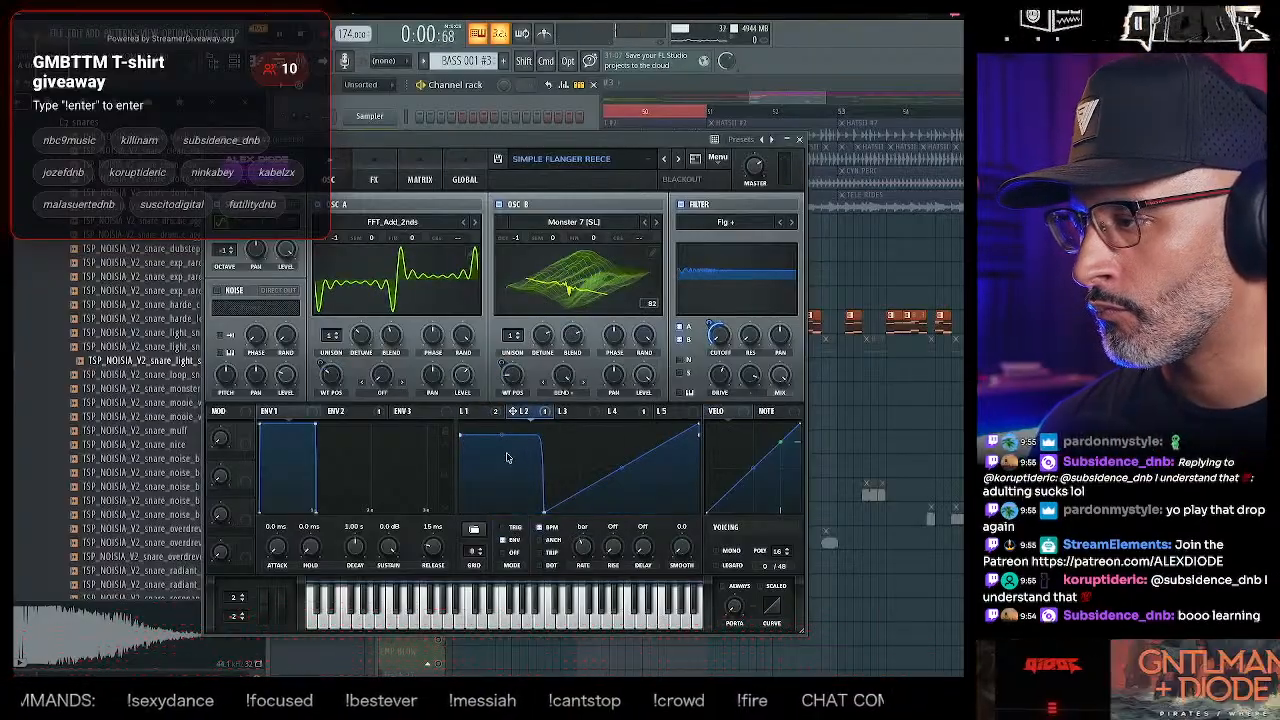
pyautogui.click(472, 411)
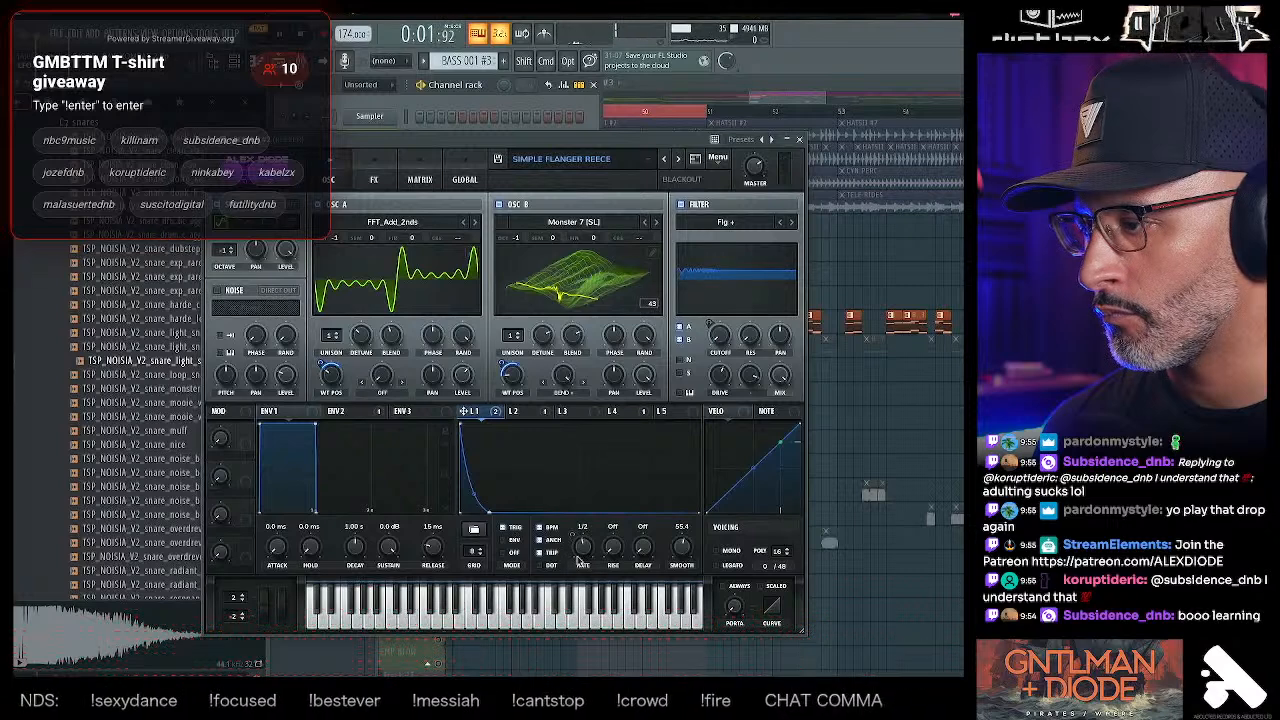
# - Reshape LFO 2's curve into a gentle fall with a shallow late dip to soften the filter cutoff movement
pyautogui.click(529, 413)
pyautogui.click(580, 414)
pyautogui.click(630, 413)
pyautogui.click(562, 411)
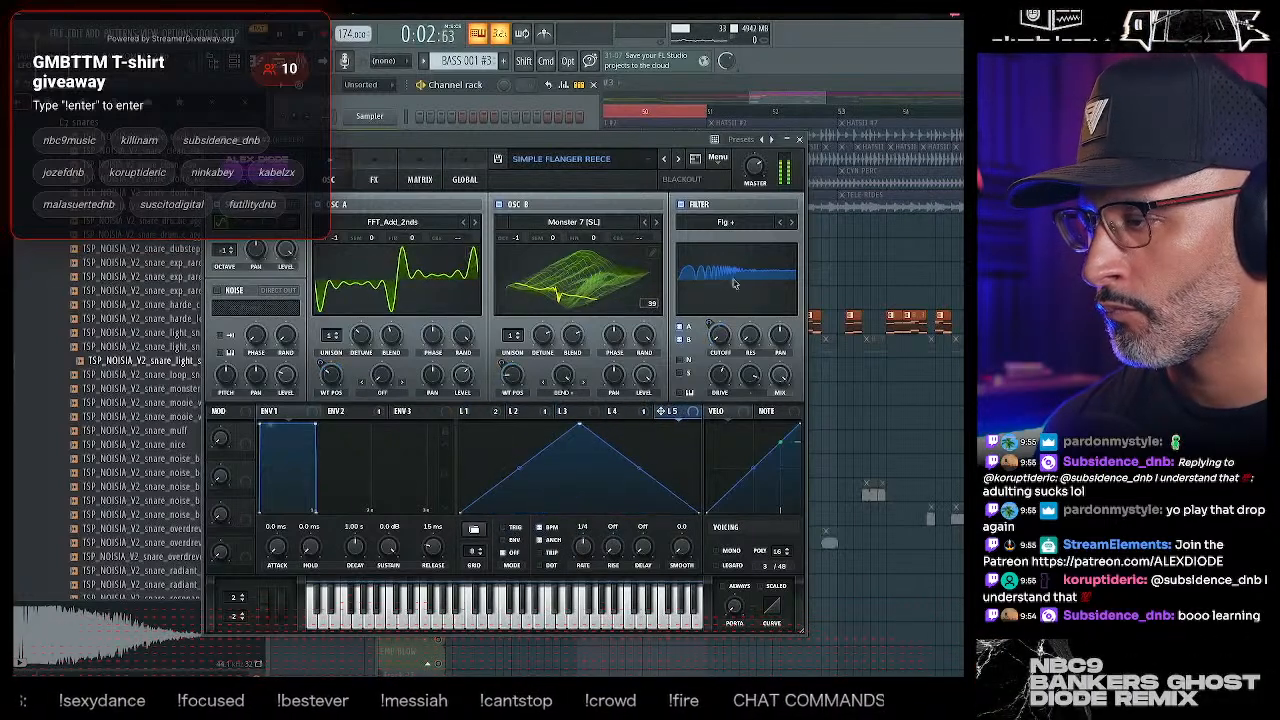
pyautogui.click(522, 411)
pyautogui.moveTo(506, 446); pyautogui.dragTo(485, 468)
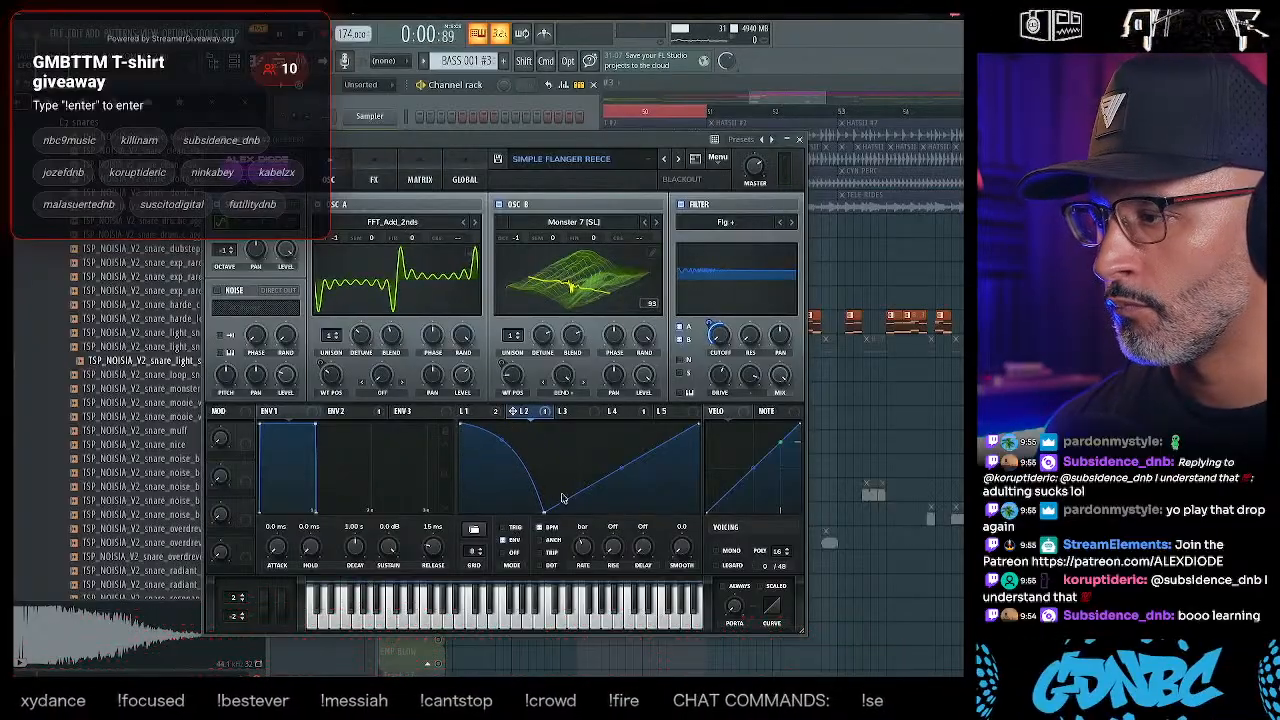
pyautogui.moveTo(544, 510); pyautogui.dragTo(634, 462)
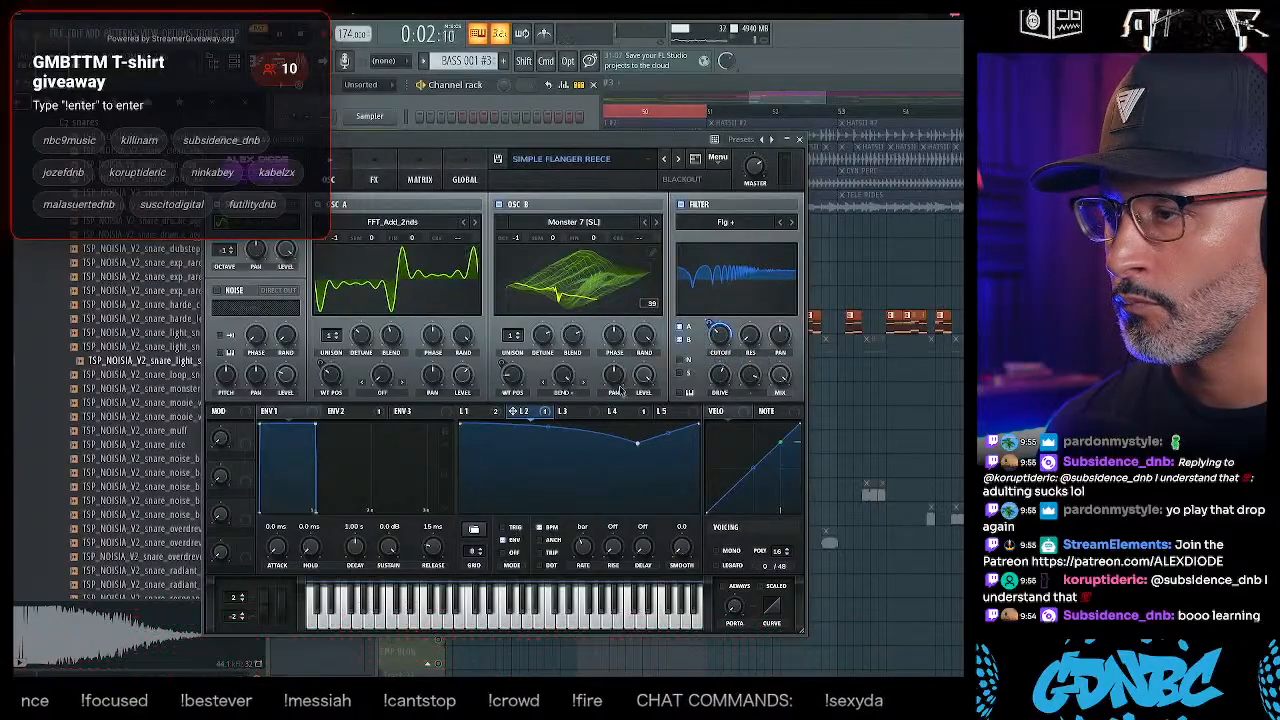
# - Reshape LFO 1's steep decay into a gradual slope across the whole cycle and close the synth
pyautogui.click(621, 414)
pyautogui.click(572, 414)
pyautogui.click(478, 414)
pyautogui.moveTo(508, 479); pyautogui.dragTo(515, 446)
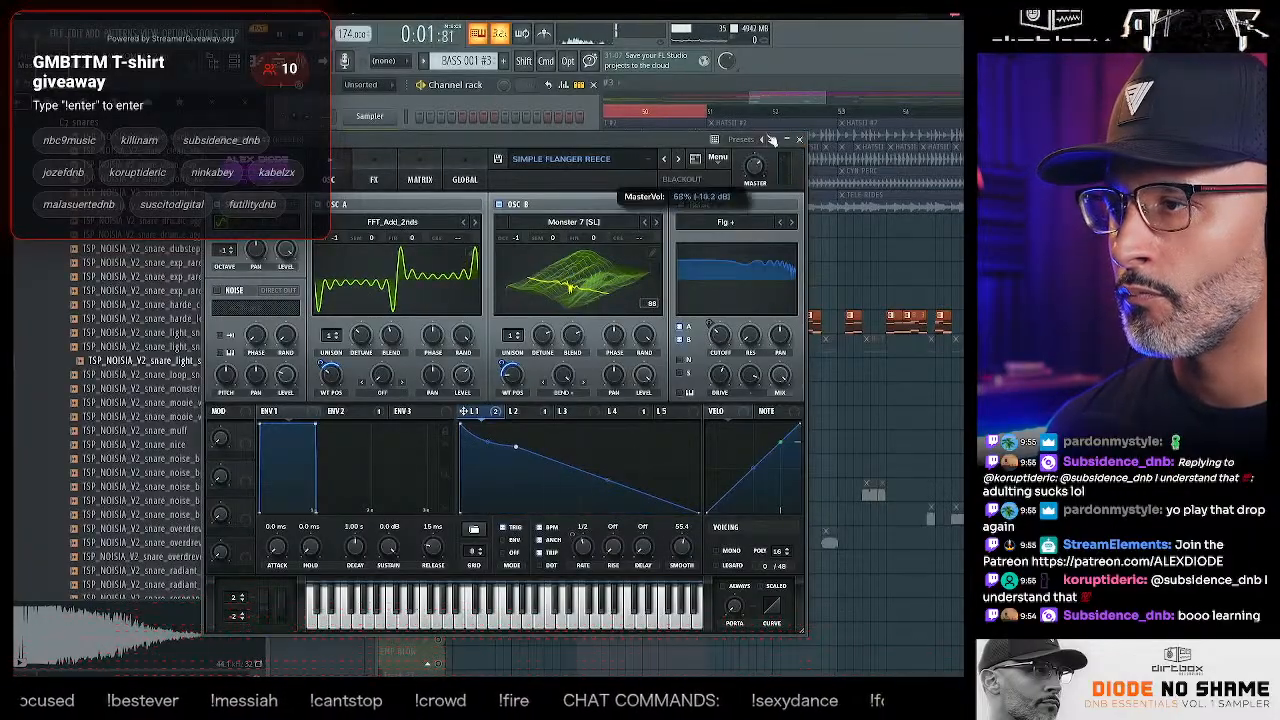
pyautogui.click(798, 141)
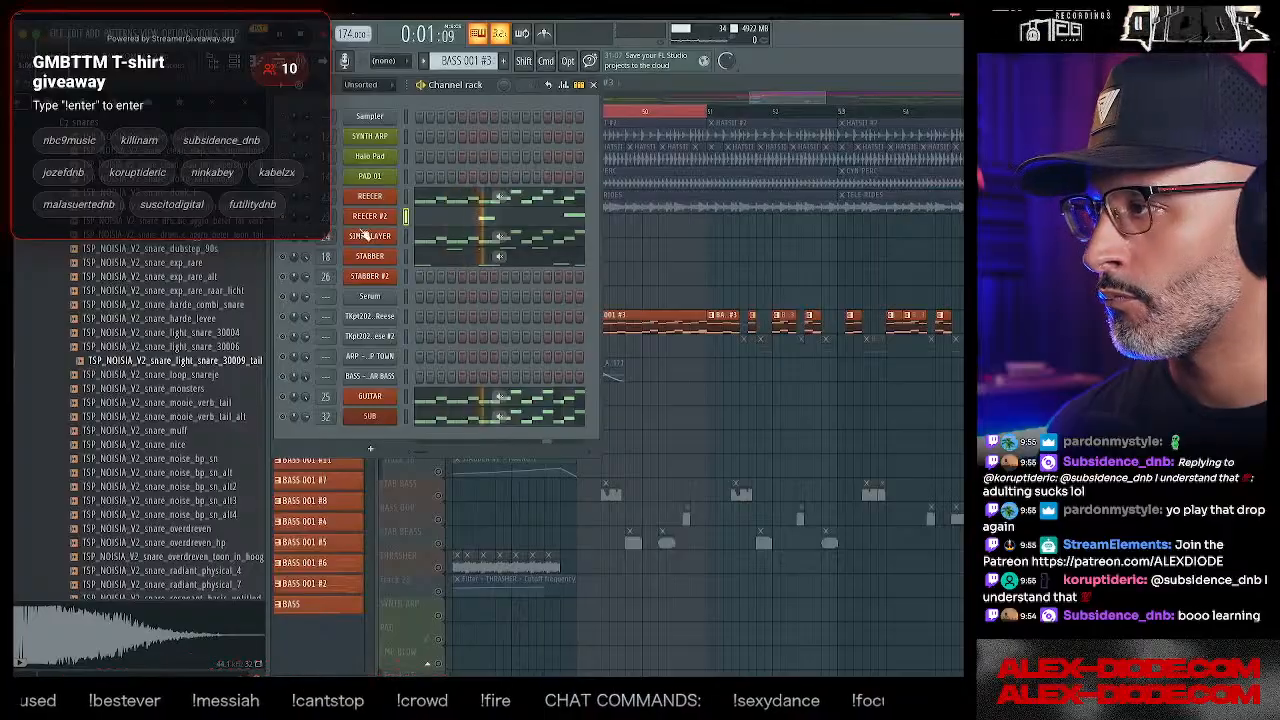
# - Reopen REECER #2 and reshape LFO 4, driving the effects filter cutoff, into a ramp up, short plateau and ramp down
pyautogui.click(378, 218)
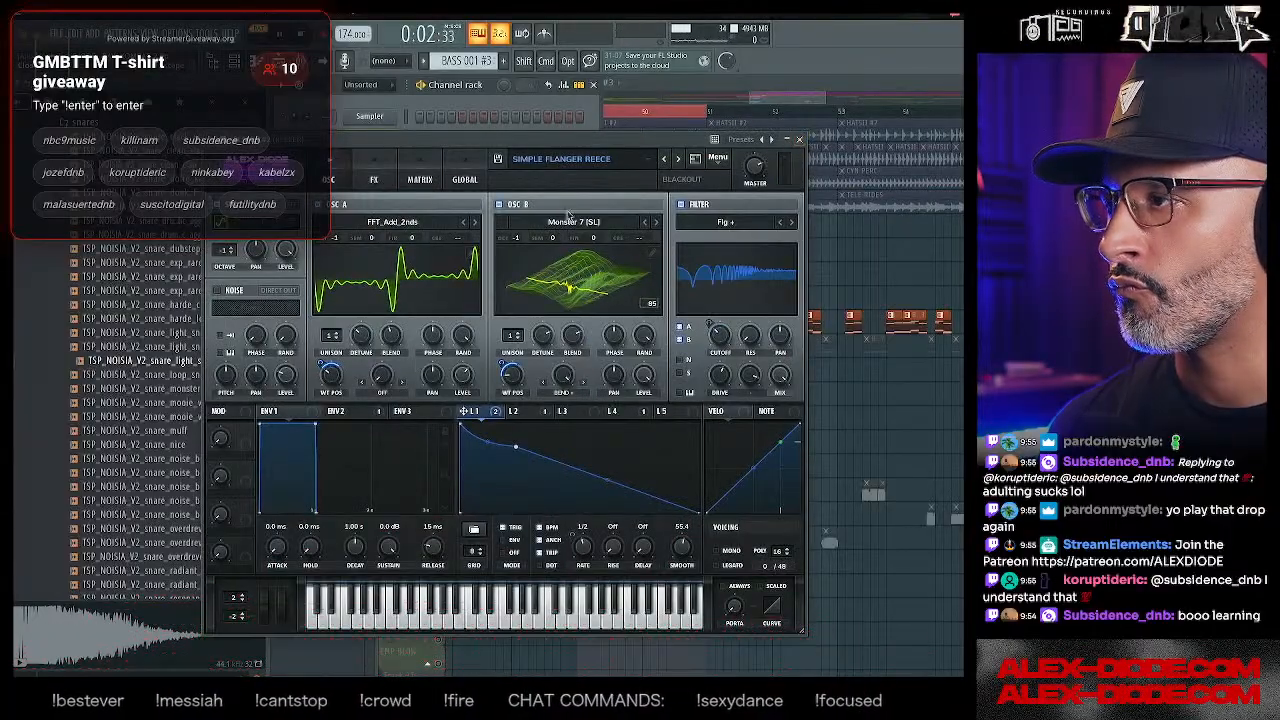
pyautogui.press('space')
pyautogui.click(374, 179)
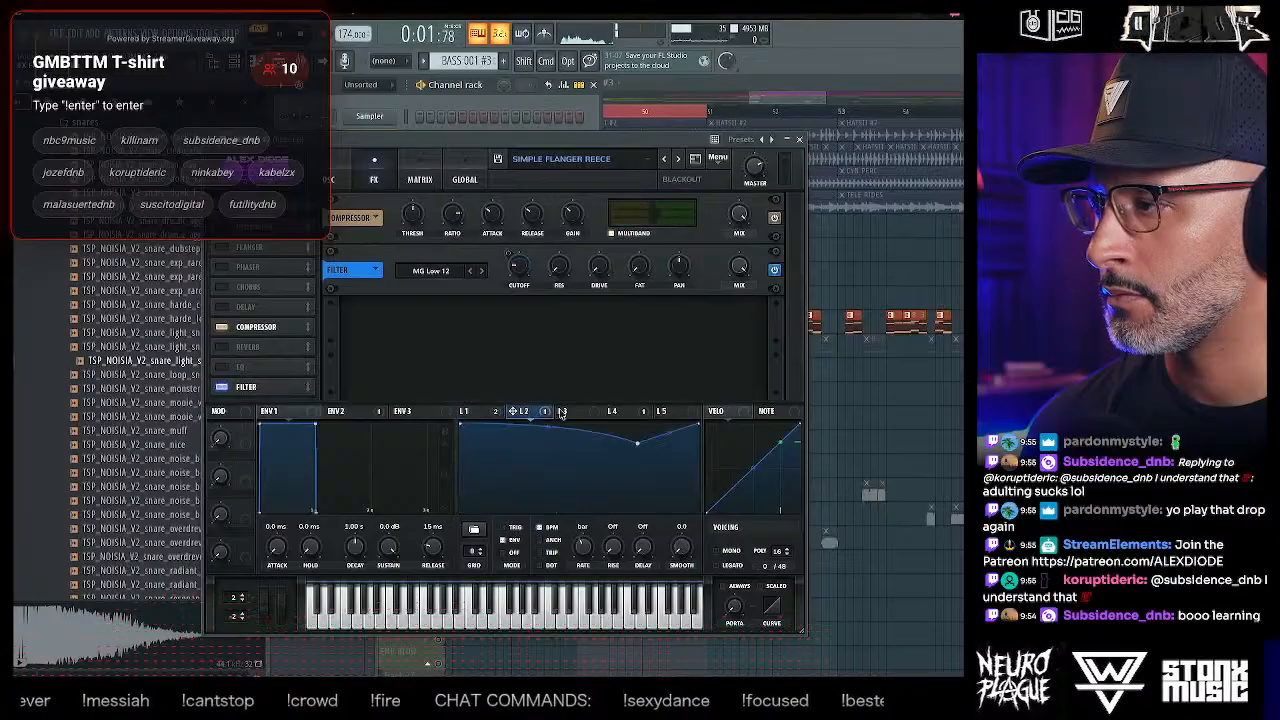
pyautogui.click(618, 411)
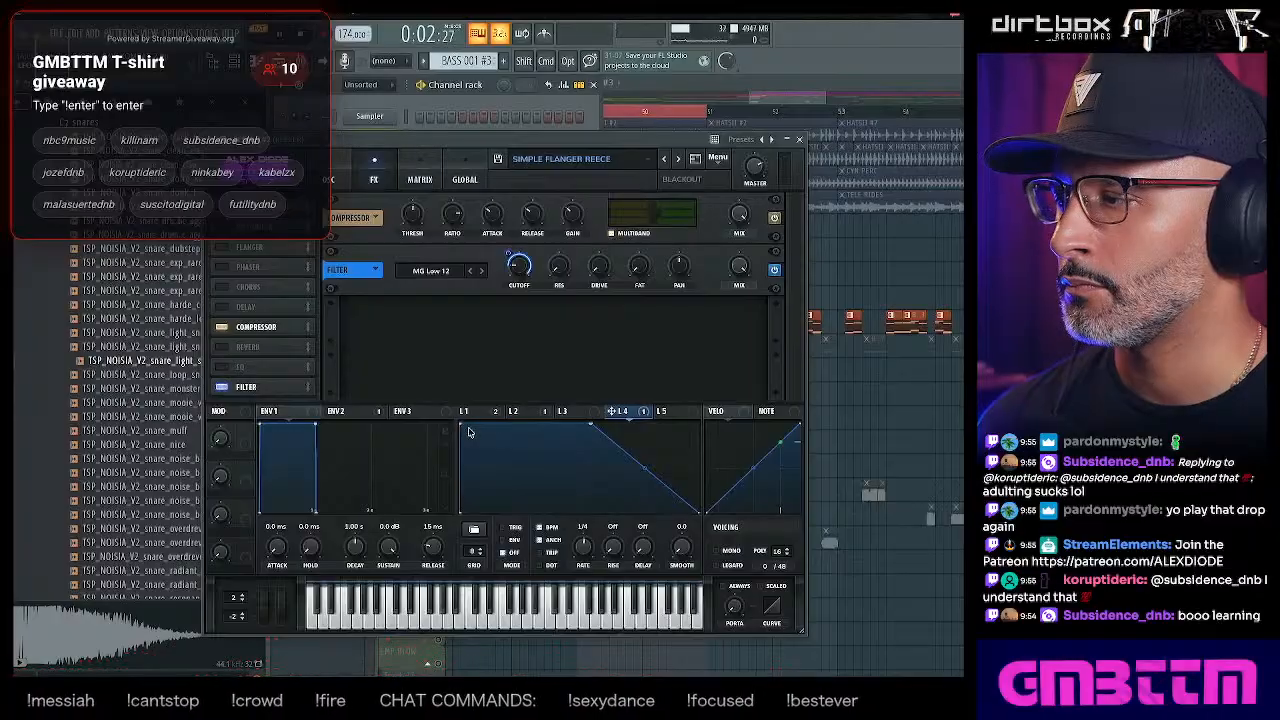
pyautogui.moveTo(464, 428); pyautogui.dragTo(536, 426)
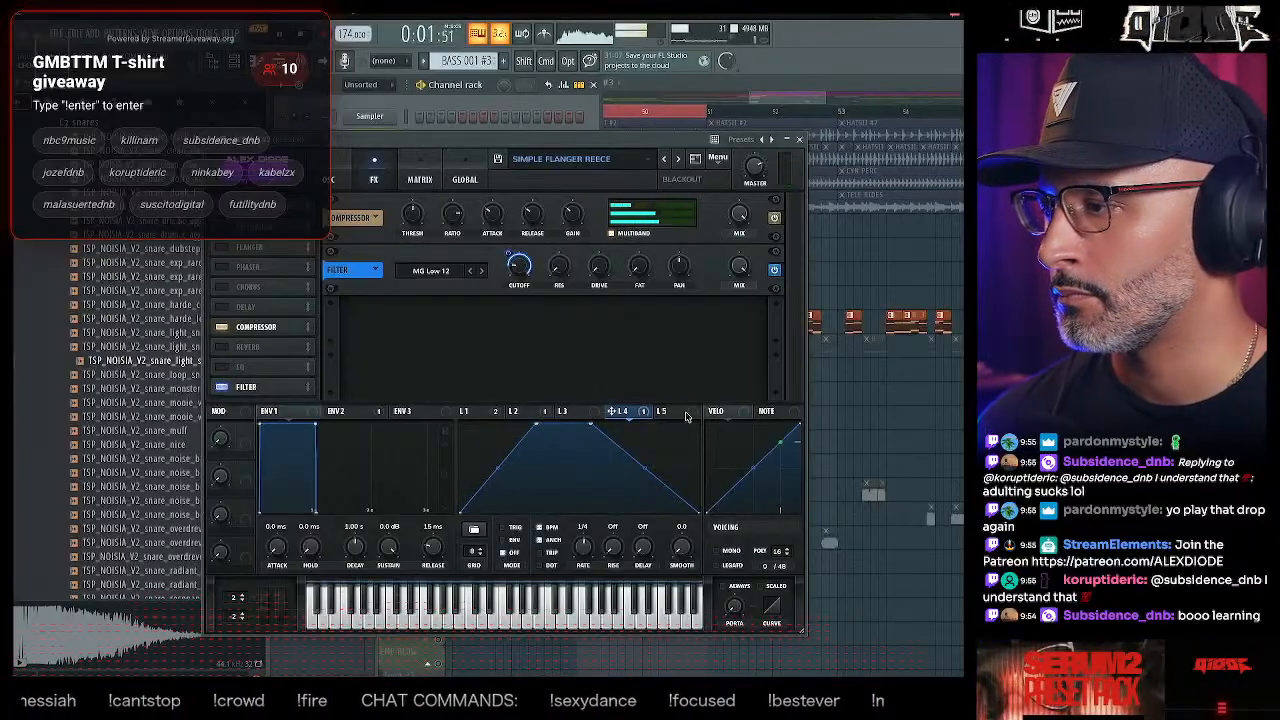
# - Add a modulation route from LFO 5 to the global master tuning with an amount of 42
pyautogui.click(664, 411)
pyautogui.click(419, 180)
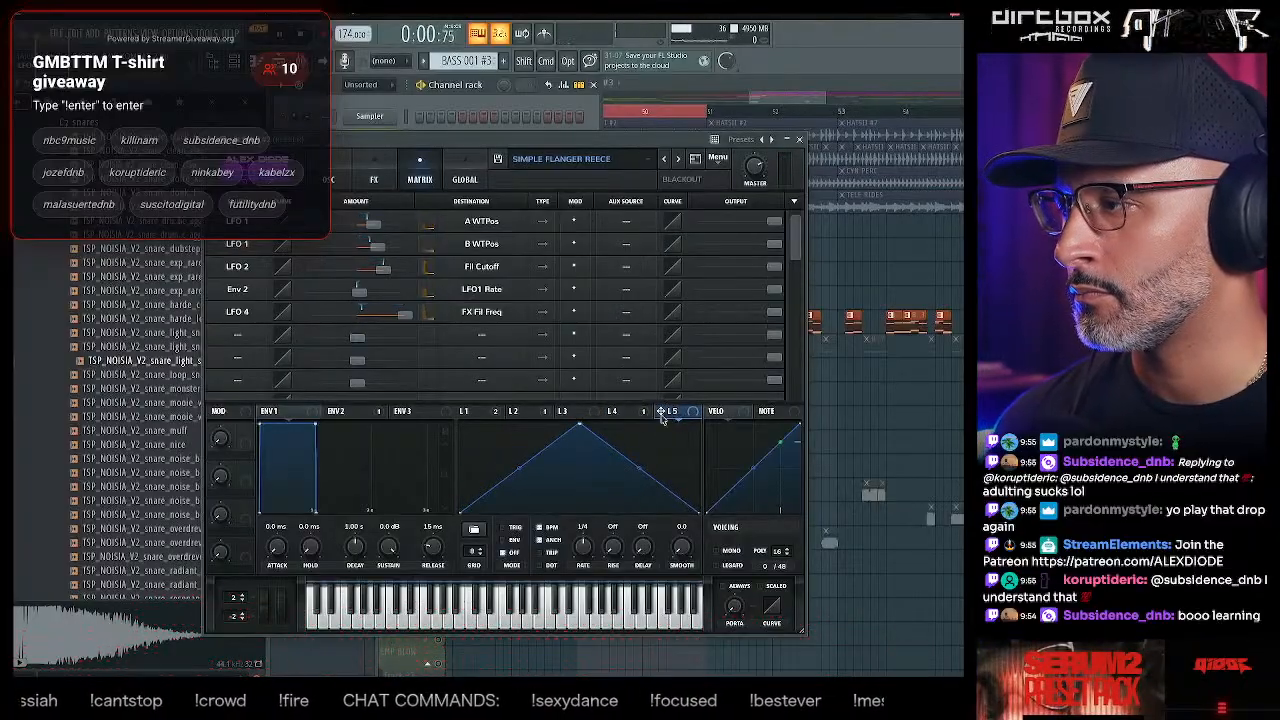
pyautogui.moveTo(288, 347); pyautogui.dragTo(290, 346)
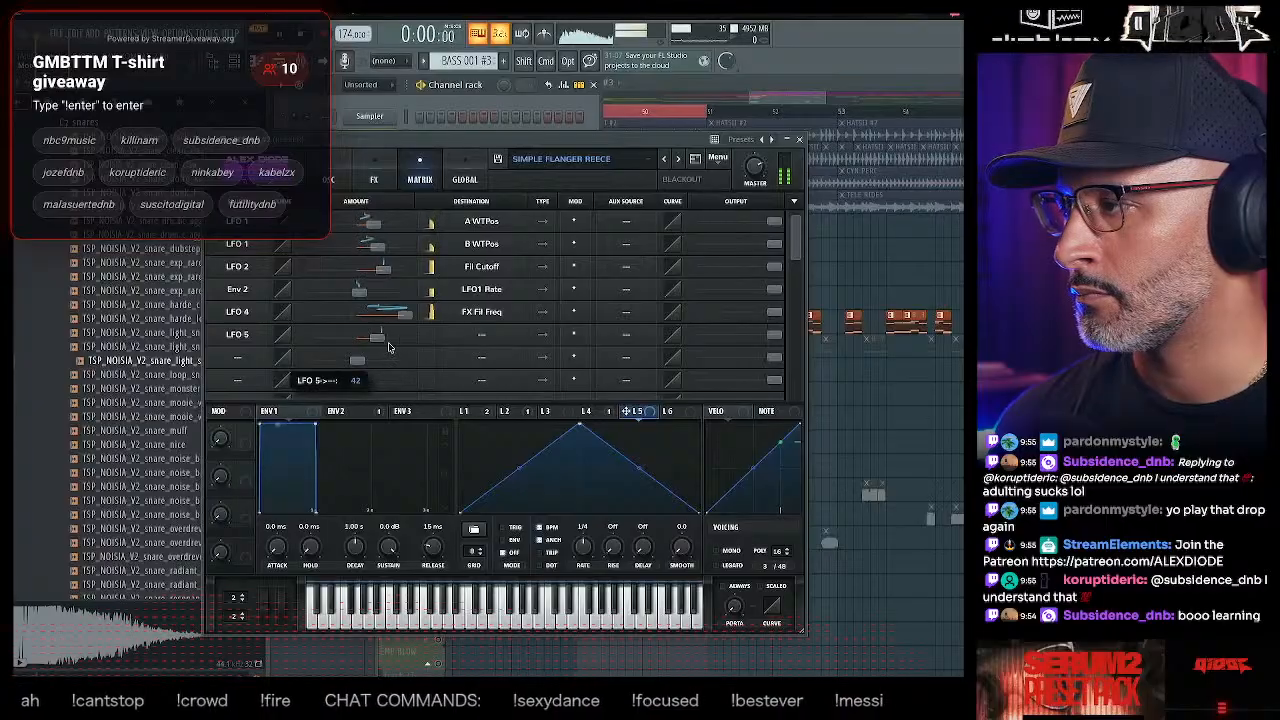
pyautogui.click(452, 338)
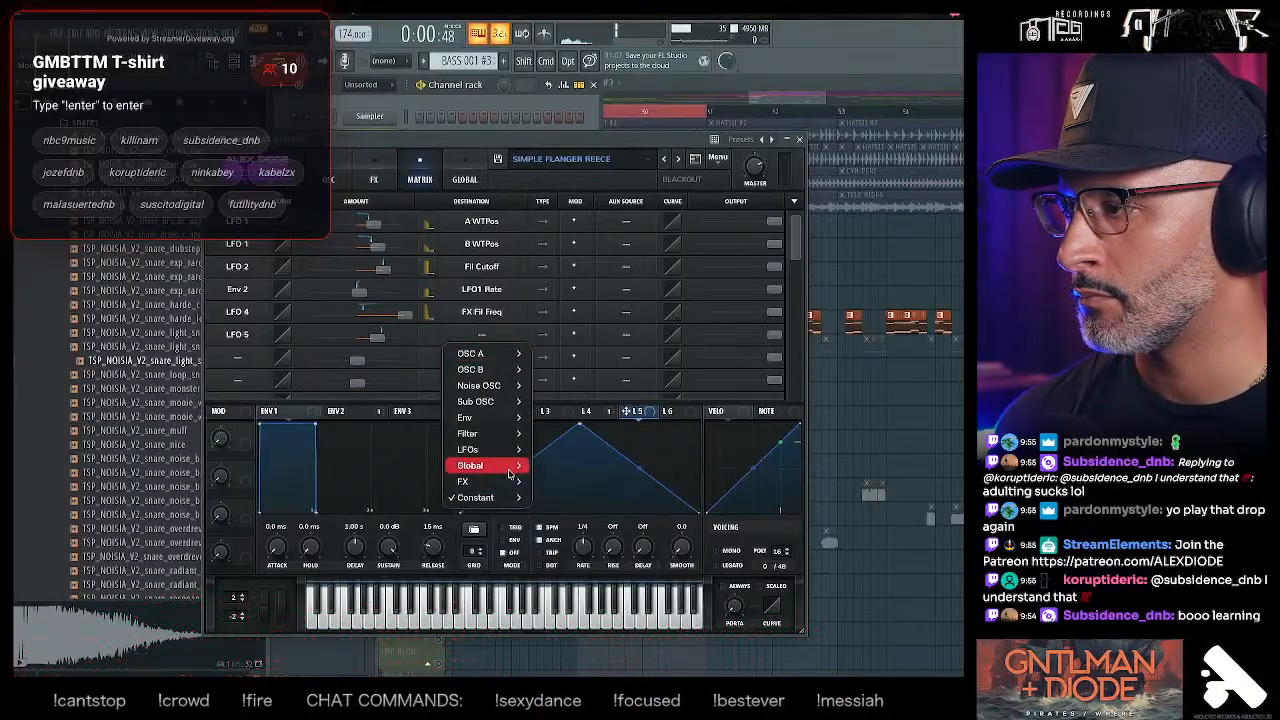
pyautogui.click(557, 465)
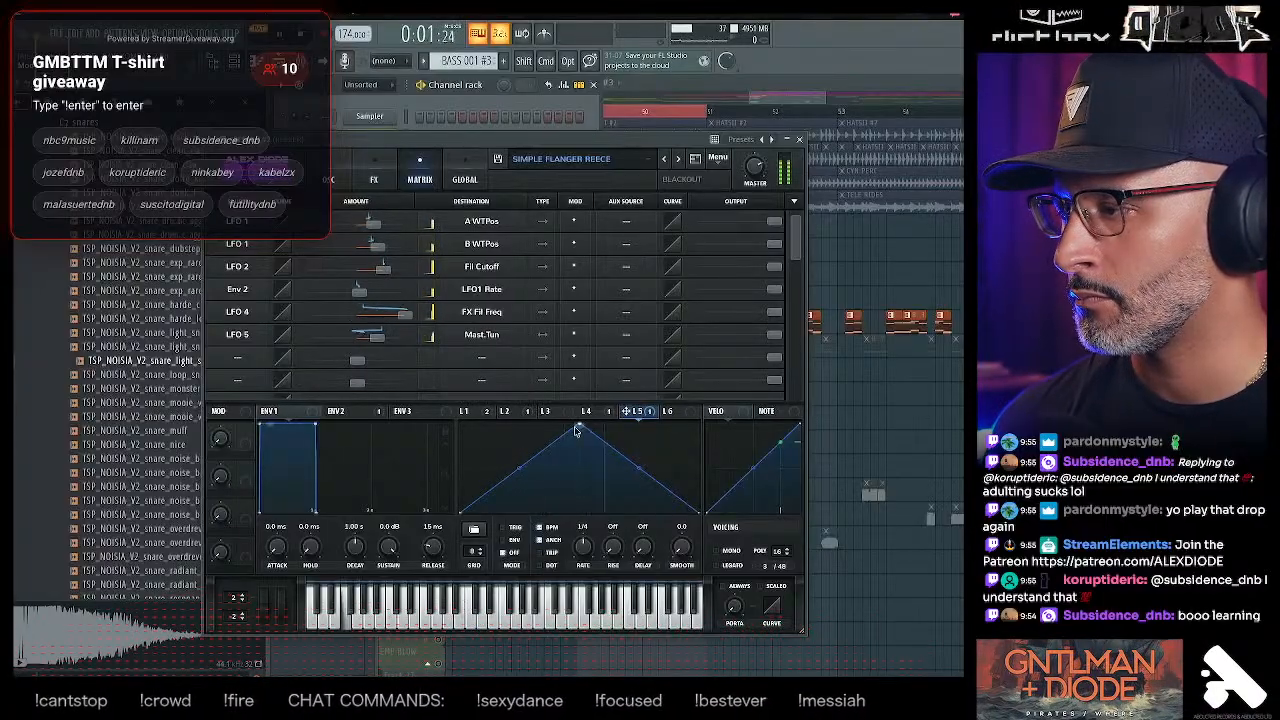
# - Reshape LFO 5 into a lowered early peak with a curved decay and reduce its master tuning amount to 23
pyautogui.moveTo(576, 430); pyautogui.dragTo(507, 448)
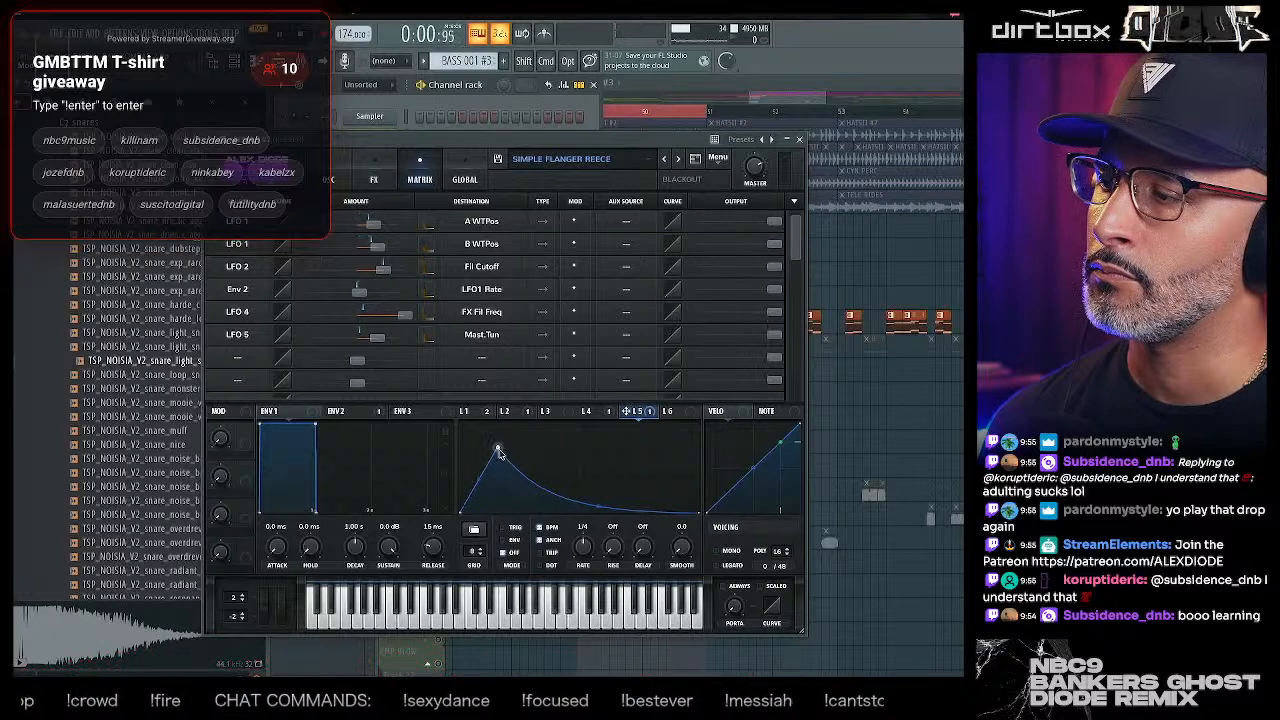
pyautogui.moveTo(600, 513); pyautogui.dragTo(590, 483)
pyautogui.moveTo(502, 456); pyautogui.dragTo(503, 462)
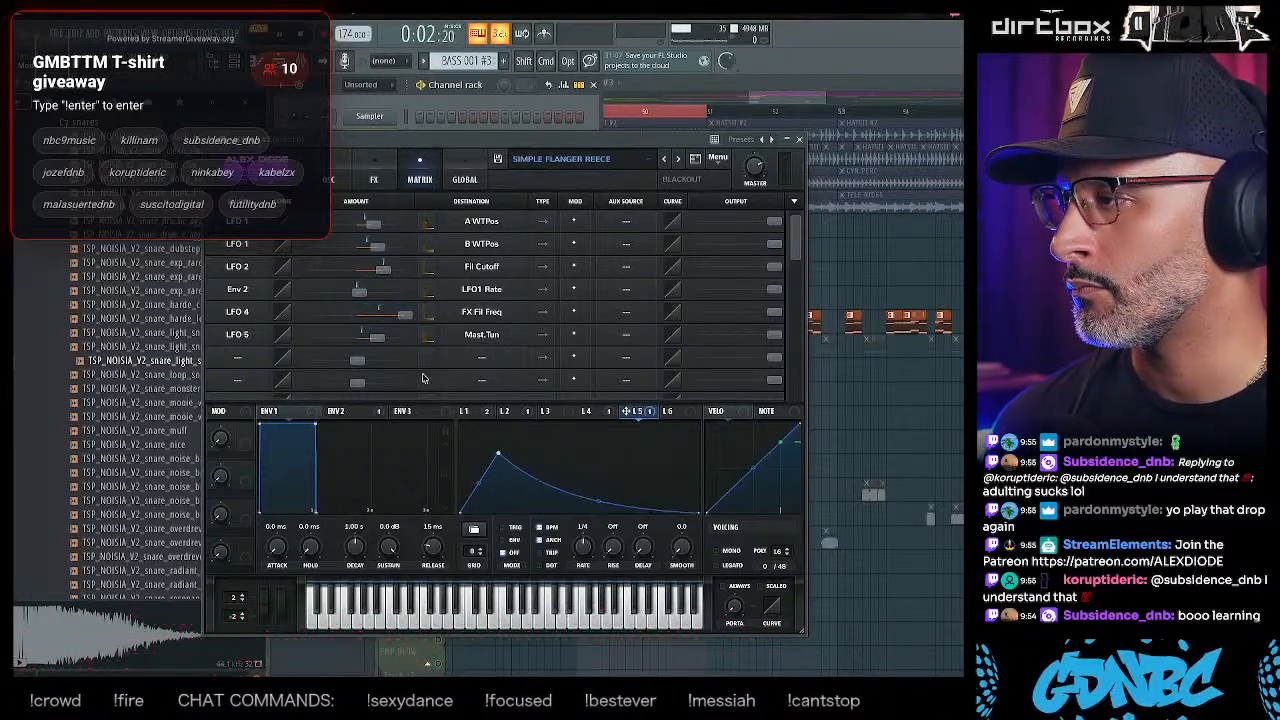
pyautogui.moveTo(376, 345)
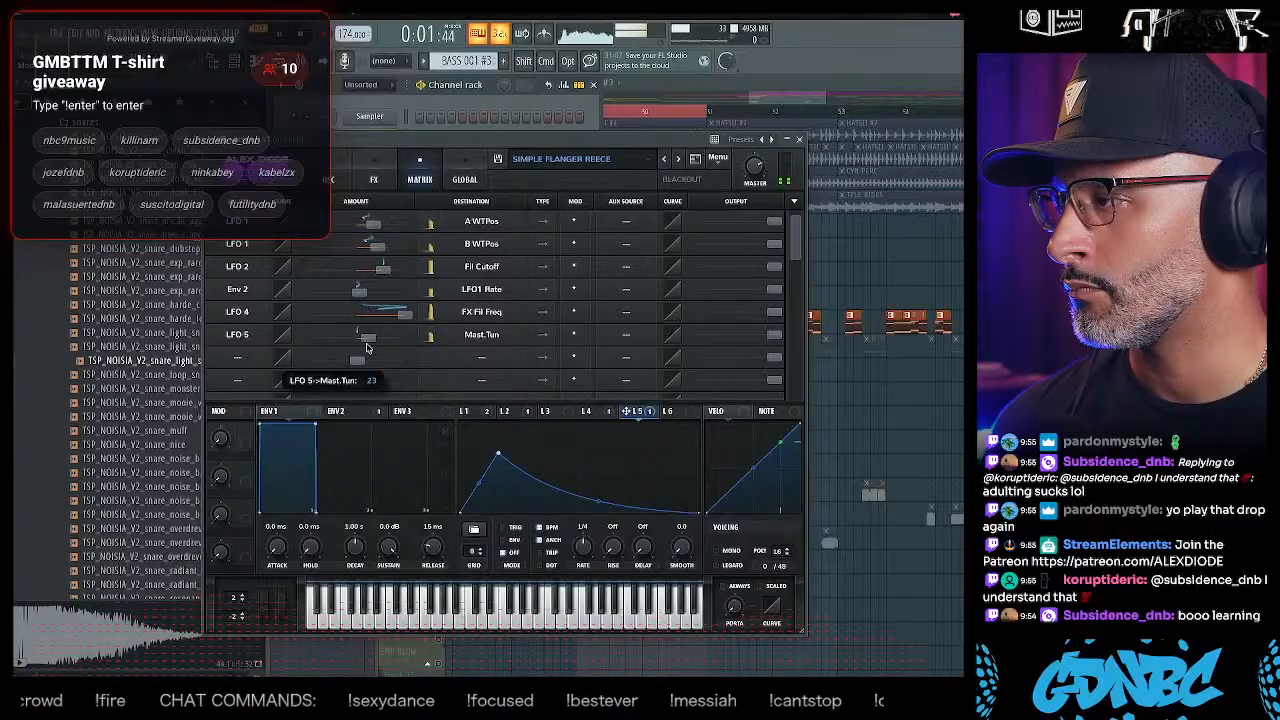
# - Change REECER #2's filter type to Cmb H6- and oscillator B's wavetable to Basic Shapes
pyautogui.click(328, 179)
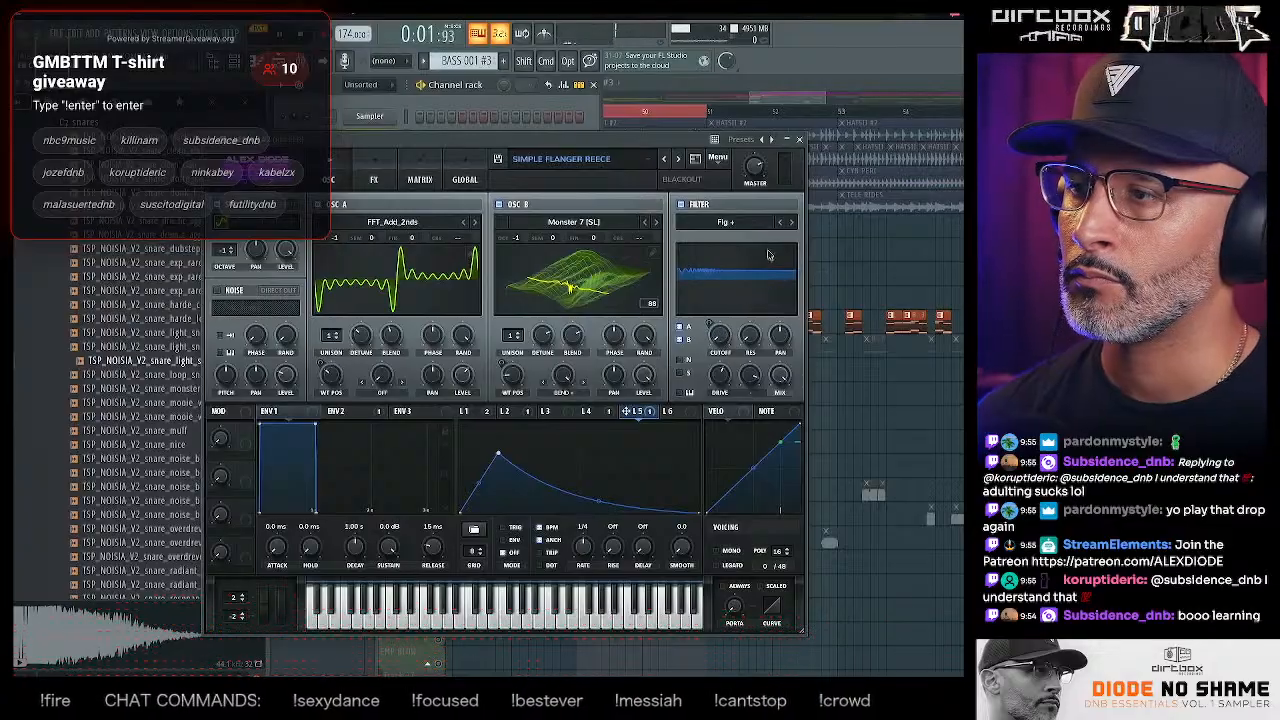
pyautogui.click(783, 222)
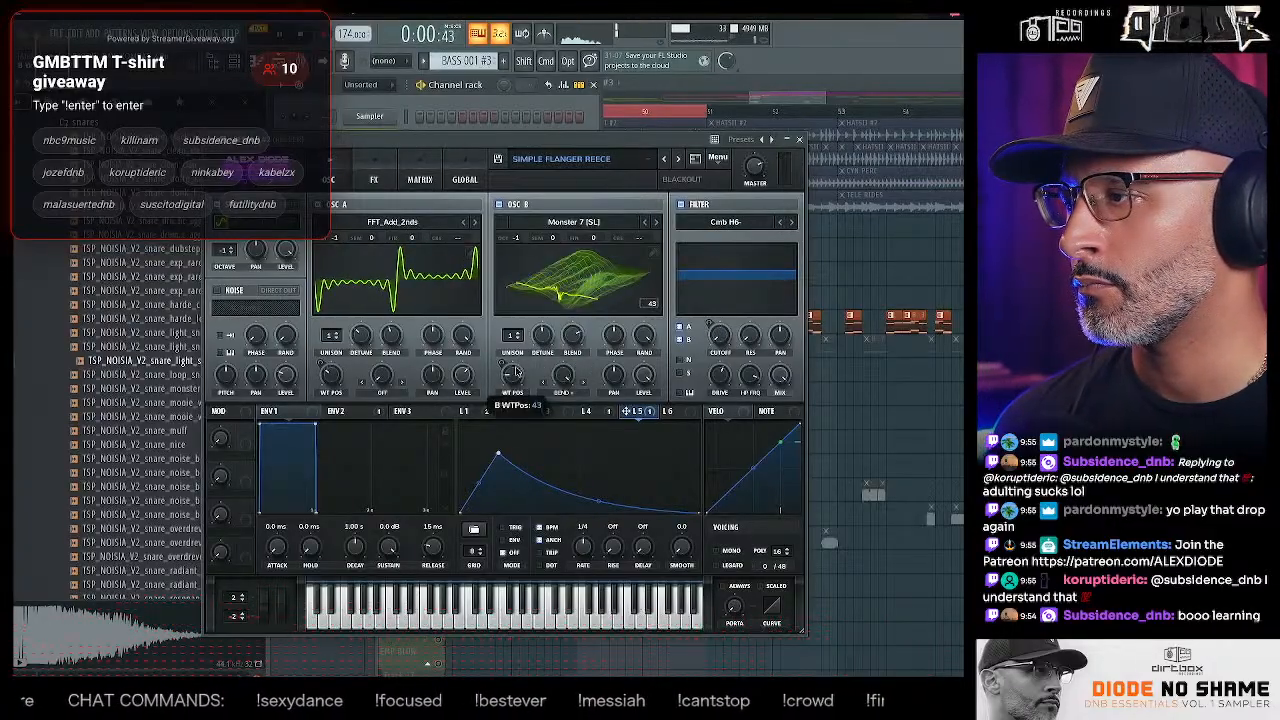
pyautogui.click(654, 223)
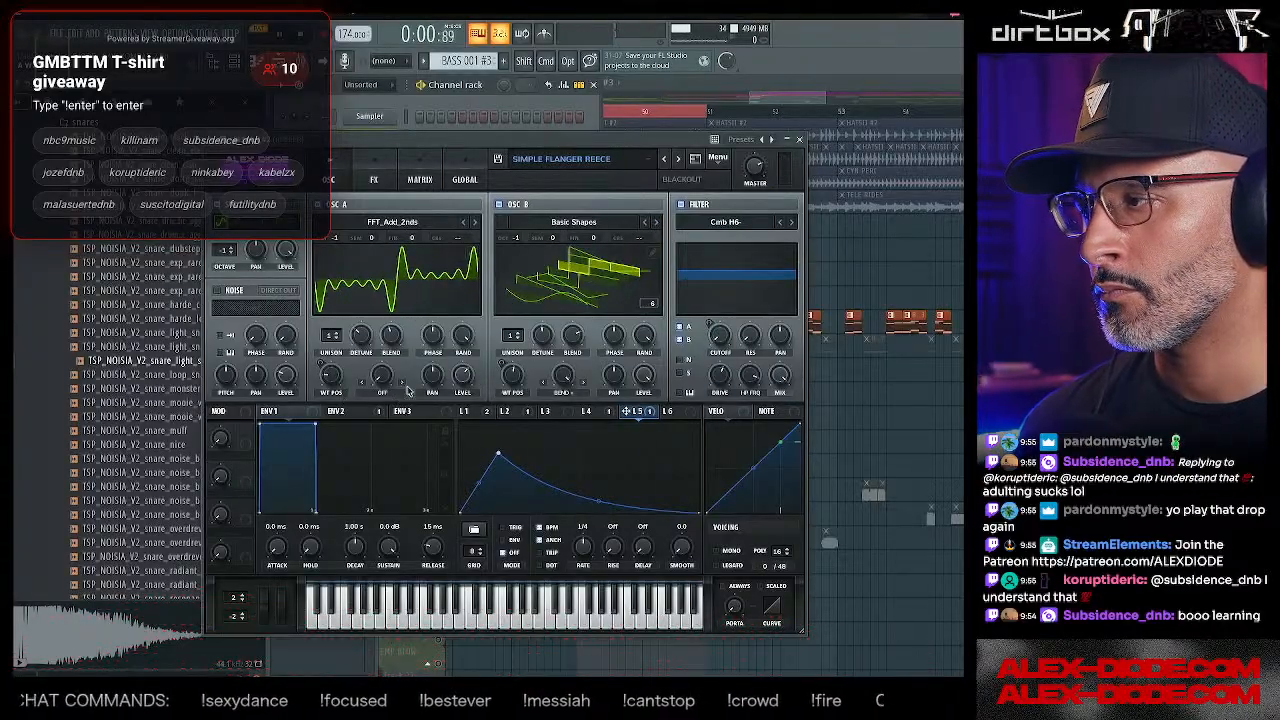
# - Set REECER #2's oscillator A warp mode to FM (From B) and turn up its warp amount slightly
pyautogui.click(405, 390)
pyautogui.click(403, 322)
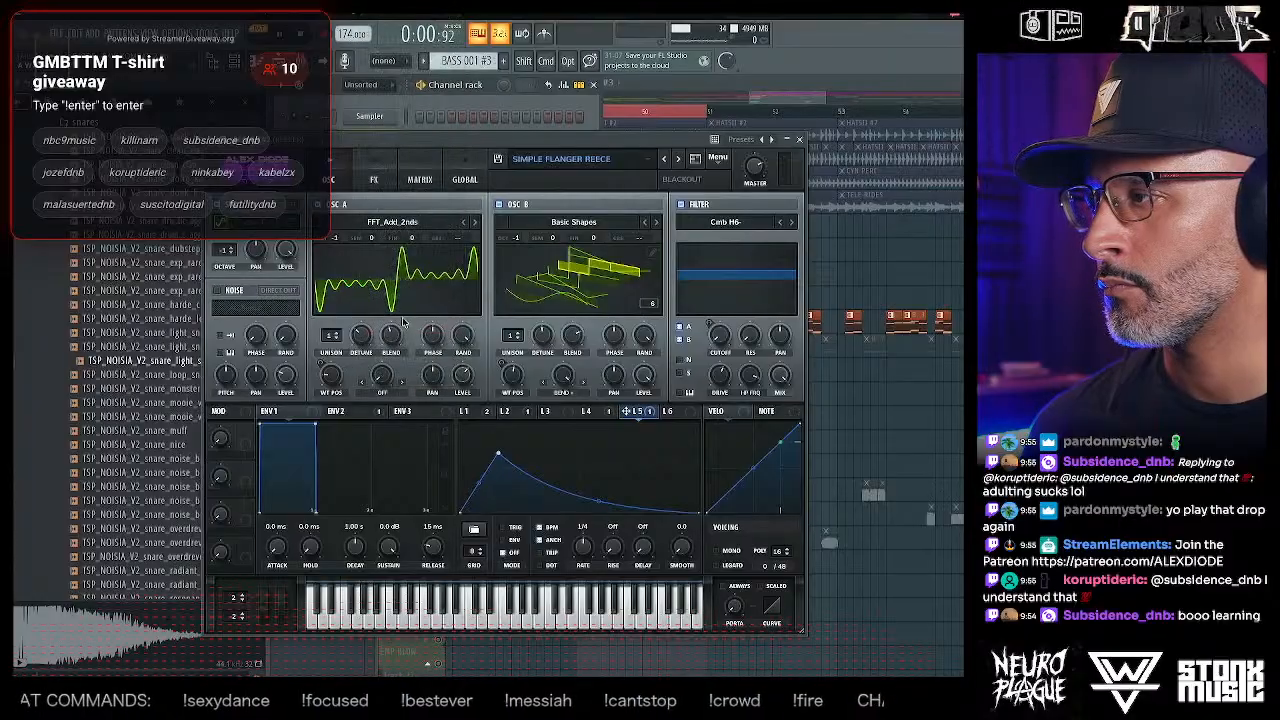
pyautogui.moveTo(386, 376)
pyautogui.mouseDown()
pyautogui.moveTo(400, 352)
pyautogui.moveTo(399, 373)
pyautogui.mouseUp()
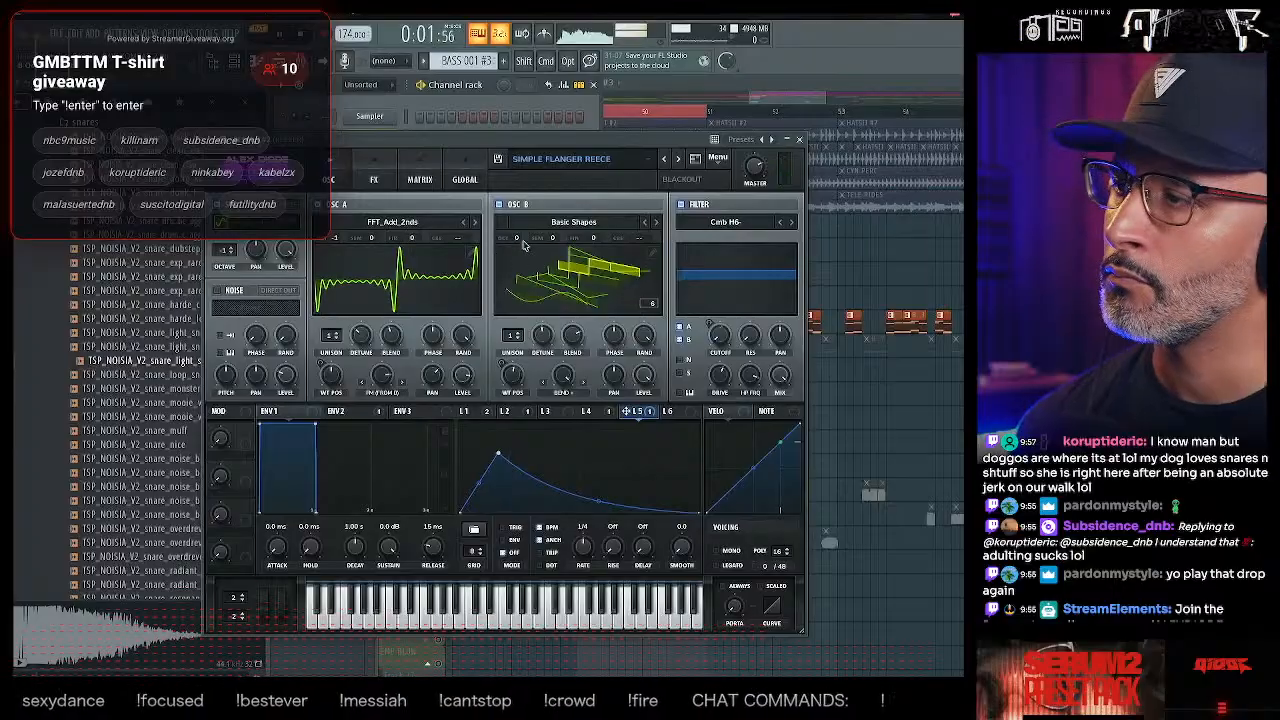
# - Set REECER #2's oscillator B octave to -1 and its wavetable to Basic_Mdc
pyautogui.moveTo(520, 241); pyautogui.dragTo(517, 273)
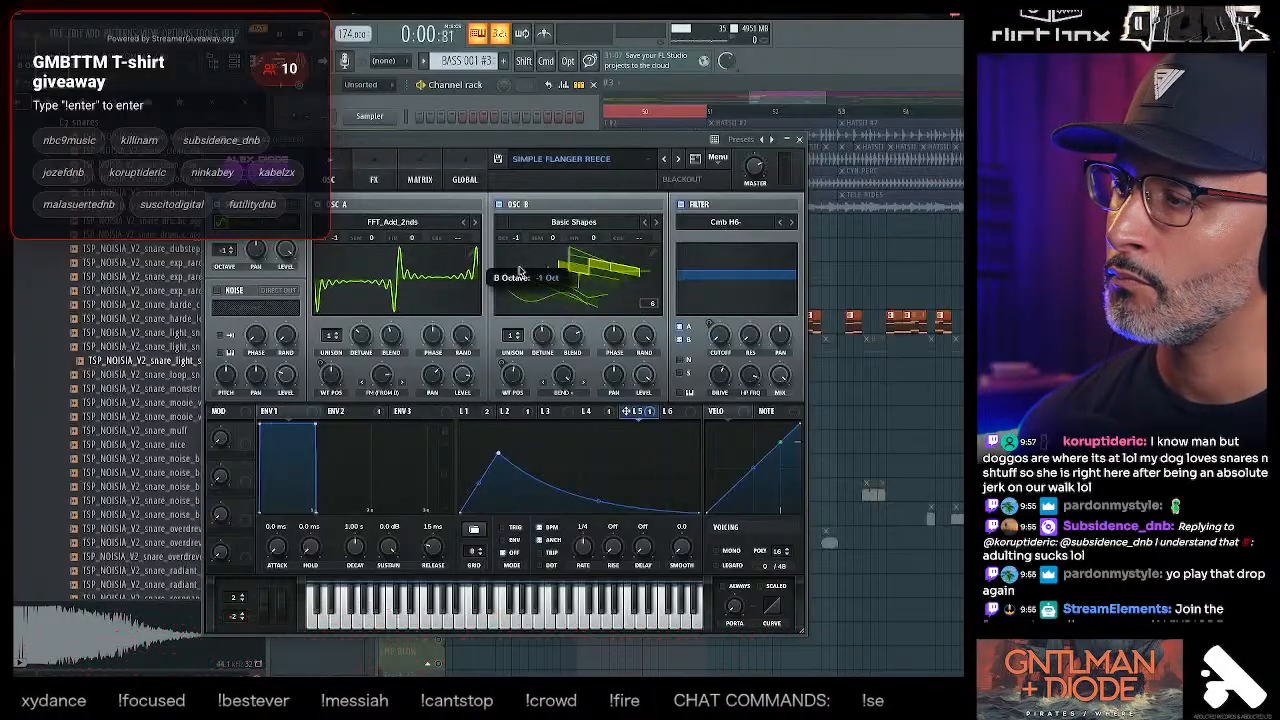
pyautogui.click(656, 221)
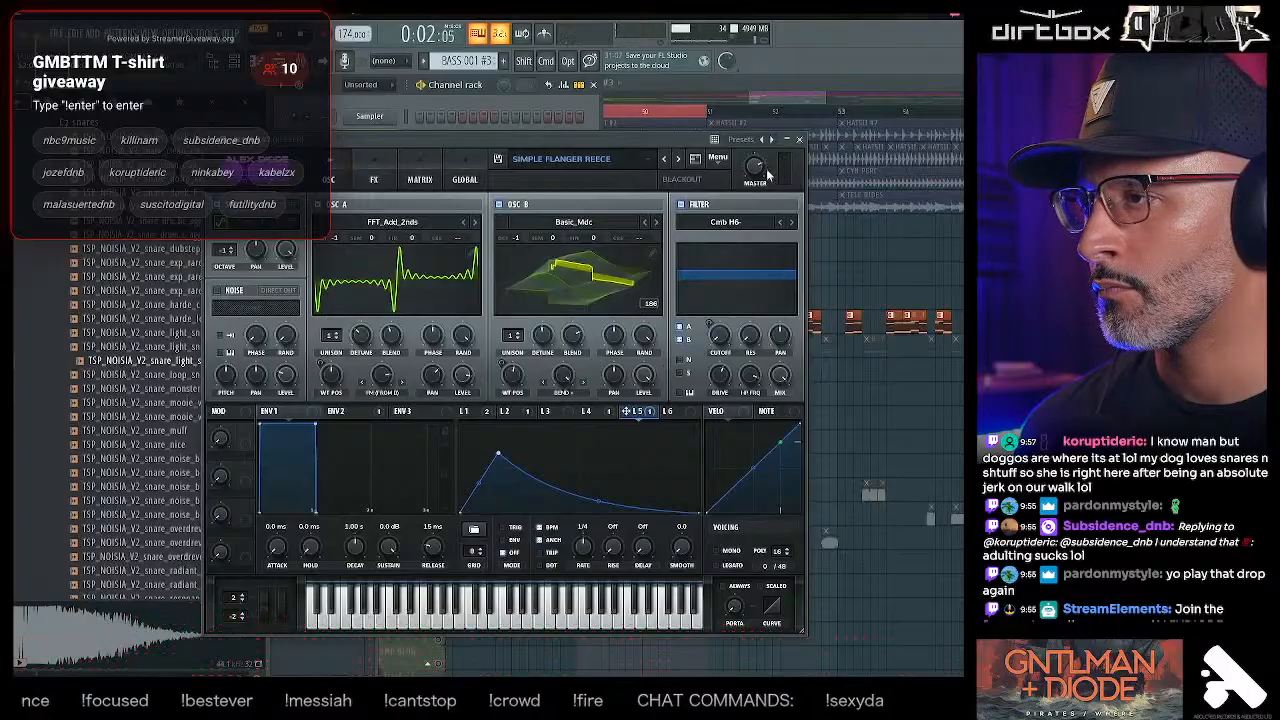
pyautogui.click(799, 139)
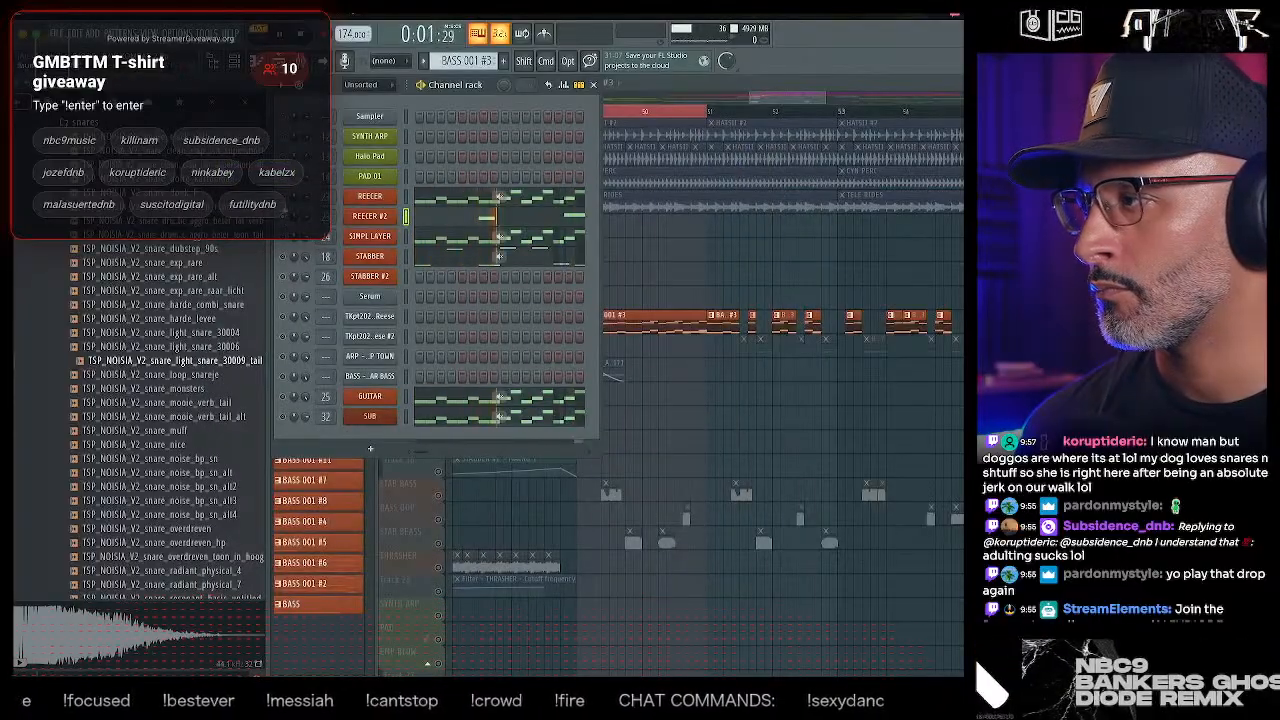
# - Delete the two REECER notes just before bar 2 and the last two notes of the pattern
pyautogui.click(460, 198)
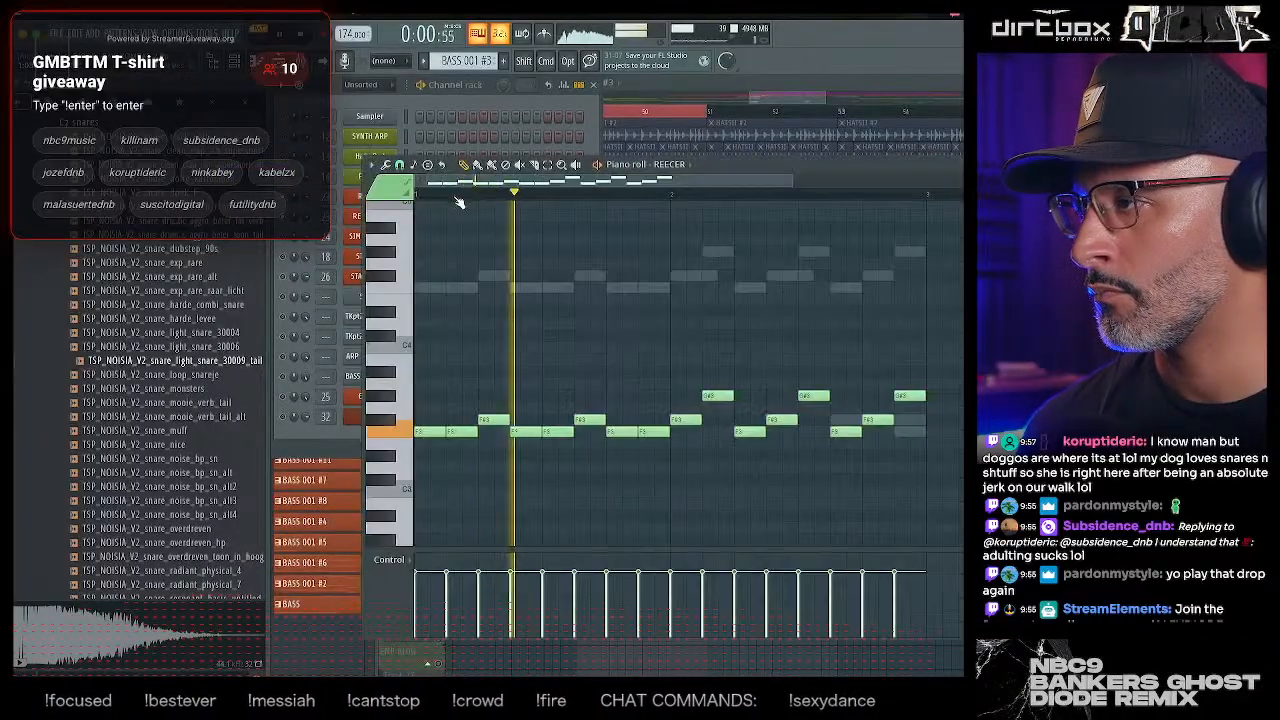
pyautogui.rightClick(622, 431)
pyautogui.rightClick(654, 431)
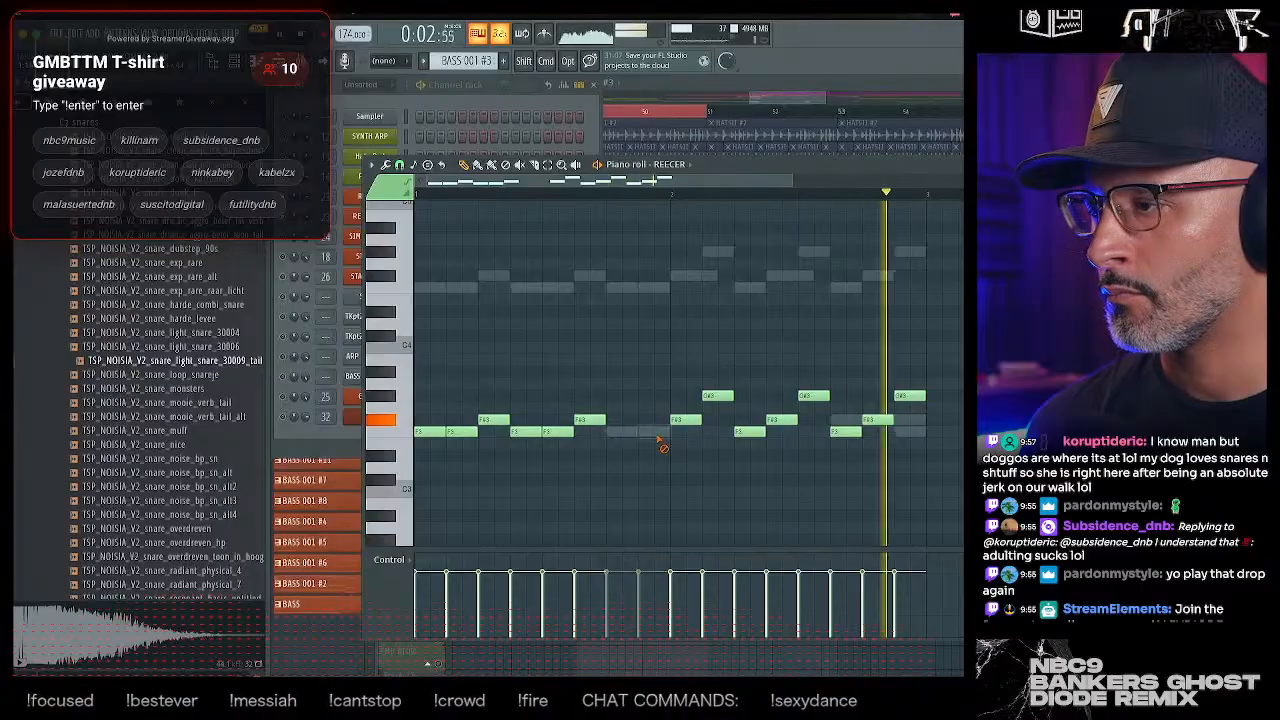
pyautogui.rightClick(877, 420)
pyautogui.rightClick(909, 396)
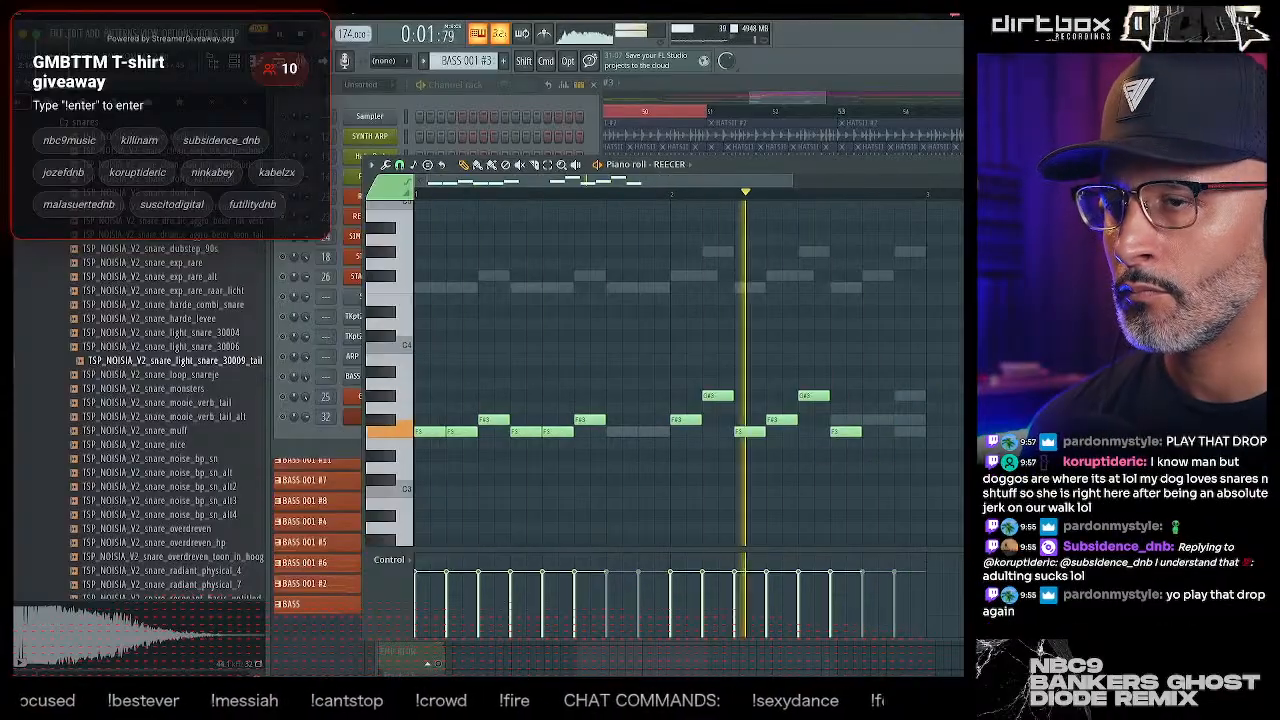
pyautogui.press('Escape')
pyautogui.press('space')
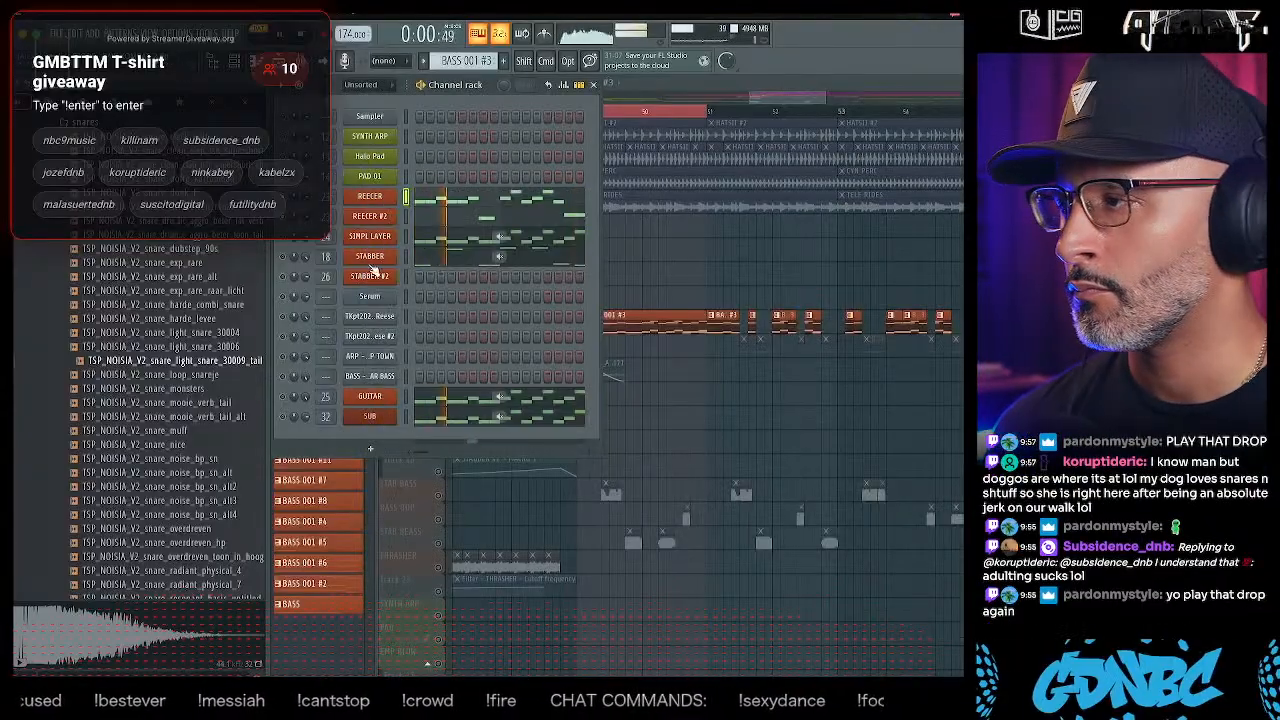
# - Reshape REECER #2's LFO 5 with a lower early peak and an added mid point that makes the decay more gradual
pyautogui.click(370, 216)
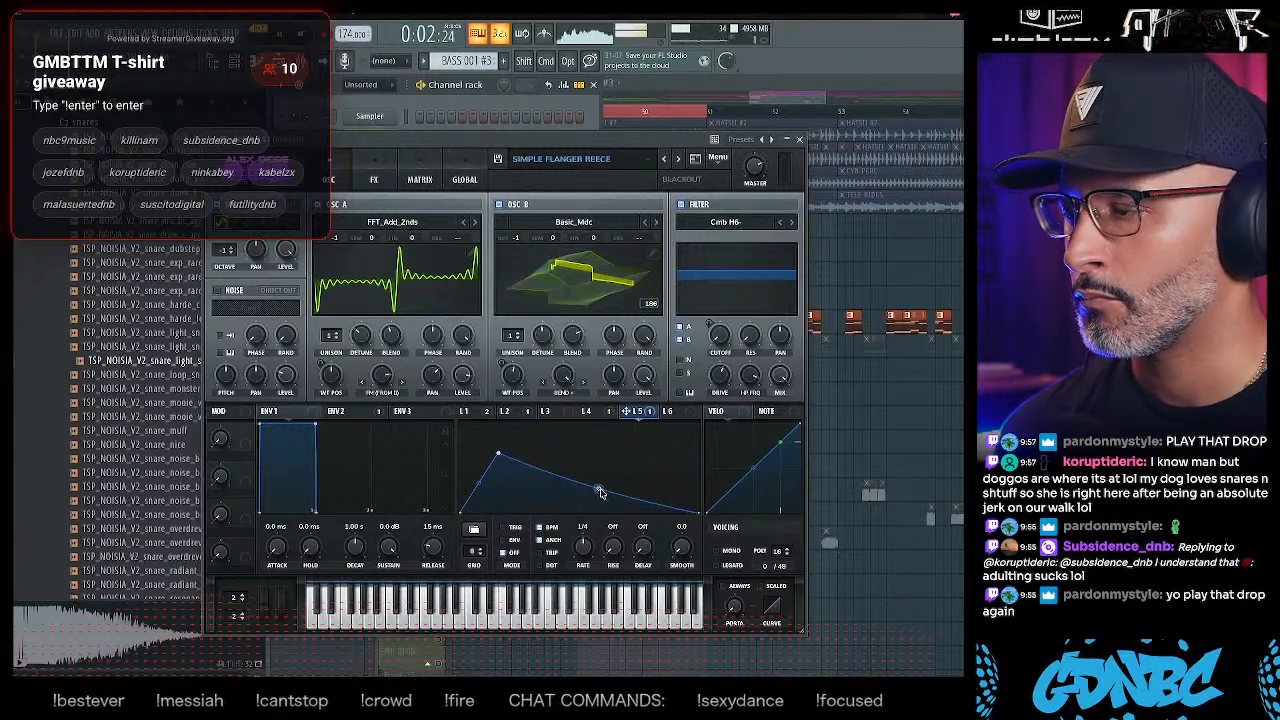
pyautogui.moveTo(498, 455); pyautogui.dragTo(492, 440)
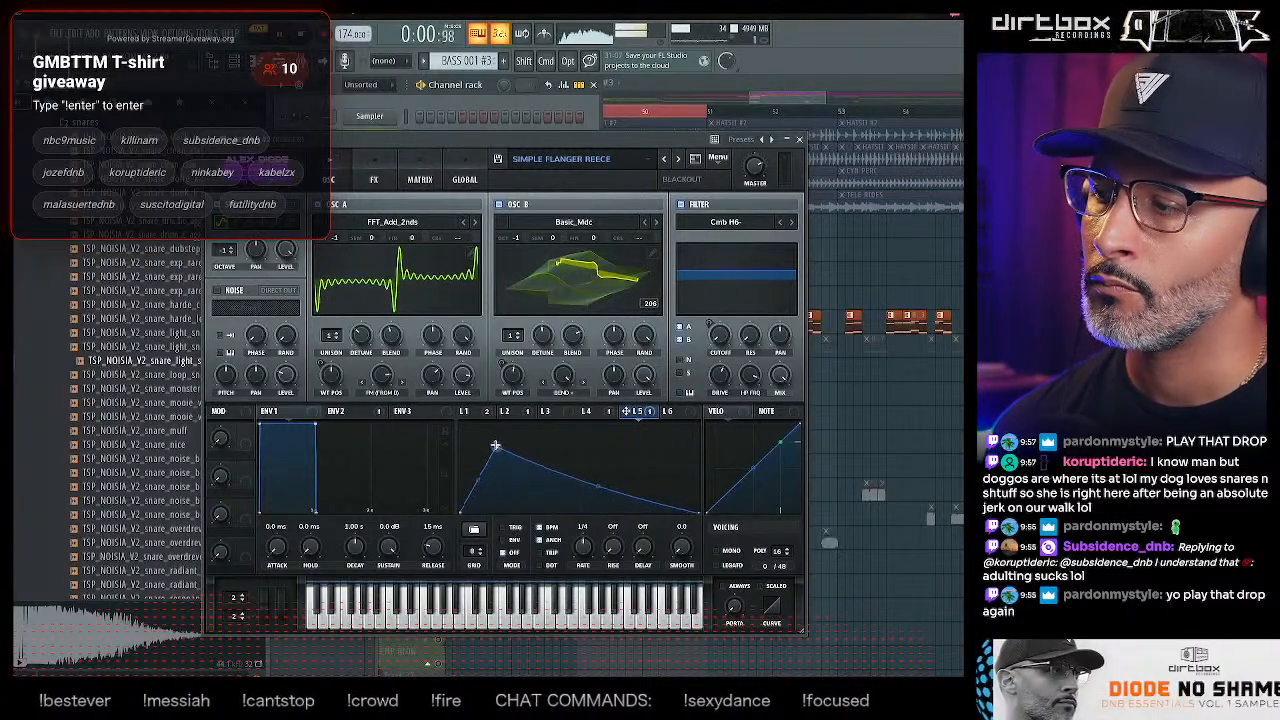
pyautogui.doubleClick(564, 457)
pyautogui.moveTo(565, 457); pyautogui.dragTo(578, 481)
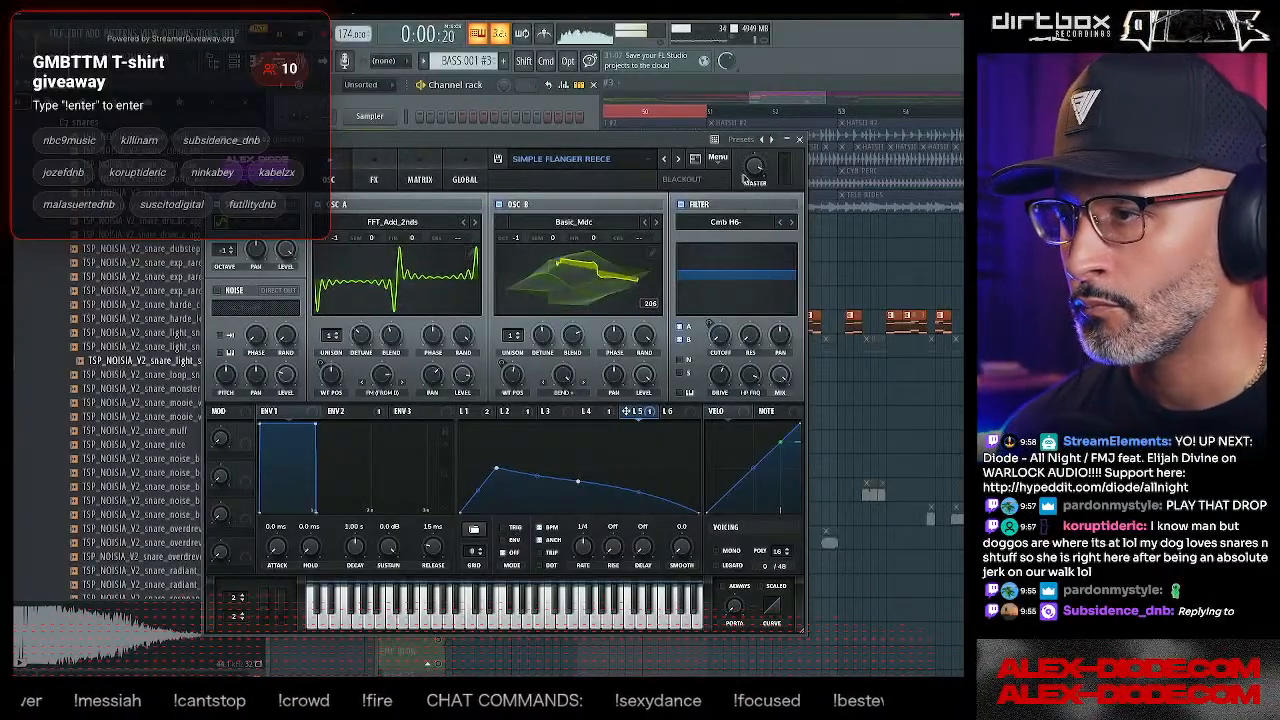
pyautogui.click(799, 139)
# - Clone REECER #2 into a new channel and paste the REECER #2 notes into it
pyautogui.rightClick(402, 212)
pyautogui.click(418, 368)
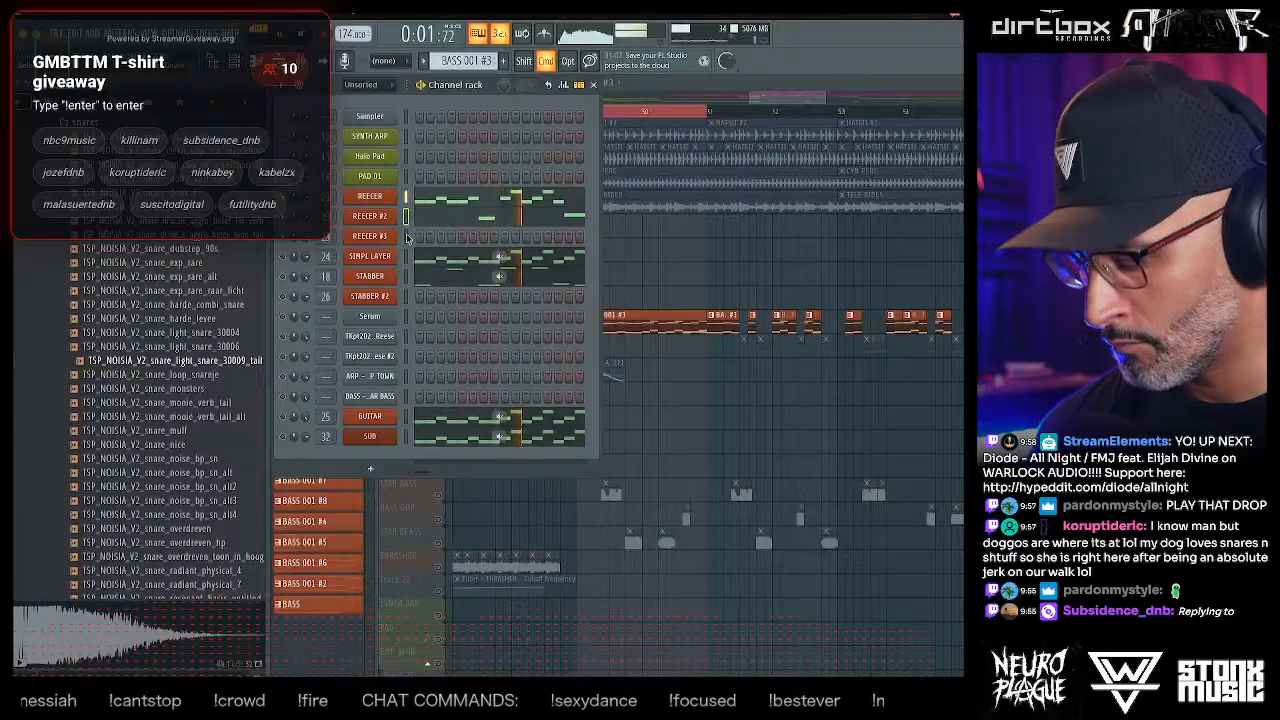
pyautogui.hotkey('ctrl', 'v')
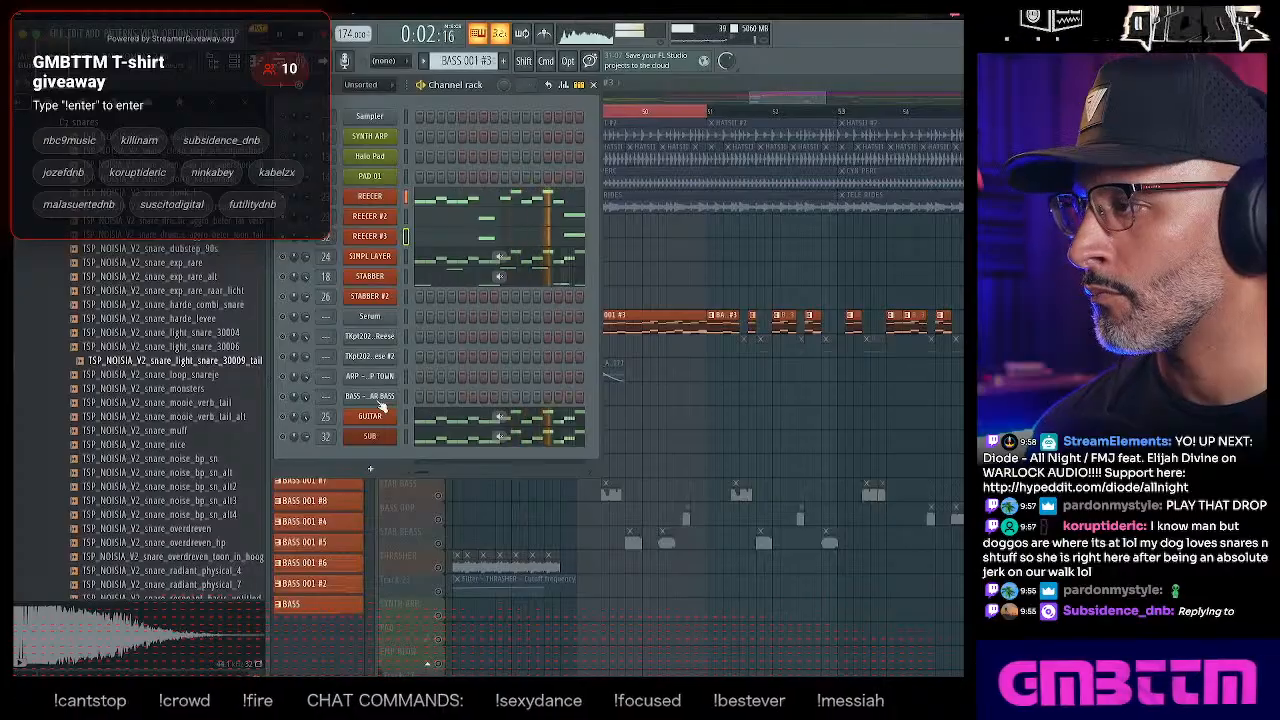
# - Lengthen the first note of both REECER #2 and REECER #3 so that it ends at bar 2
pyautogui.click(450, 216)
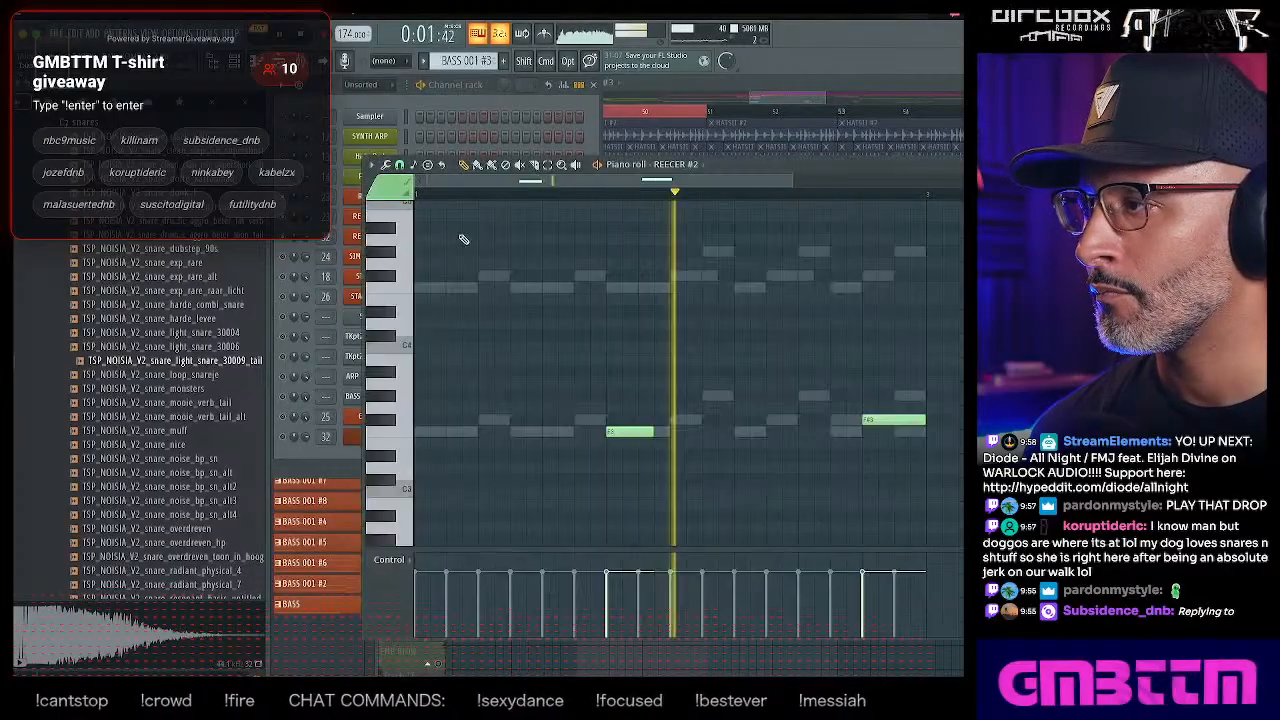
pyautogui.moveTo(651, 431); pyautogui.dragTo(669, 431)
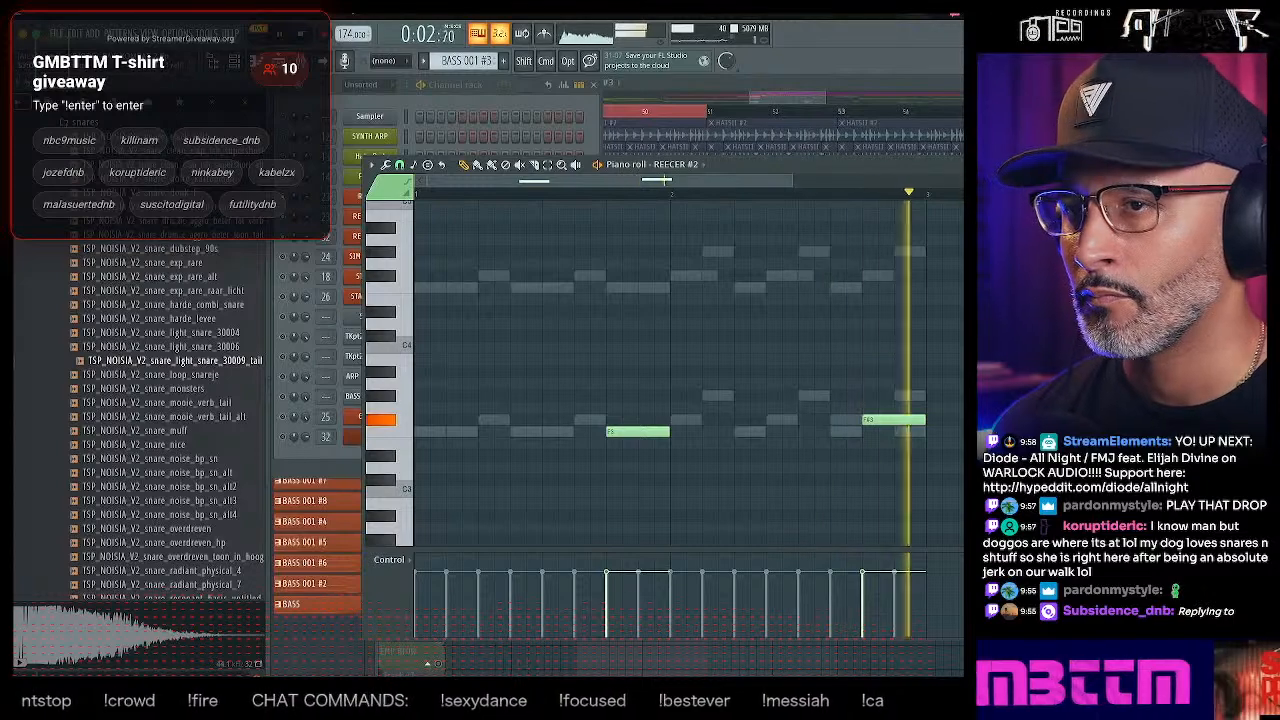
pyautogui.press('Escape')
pyautogui.click(474, 241)
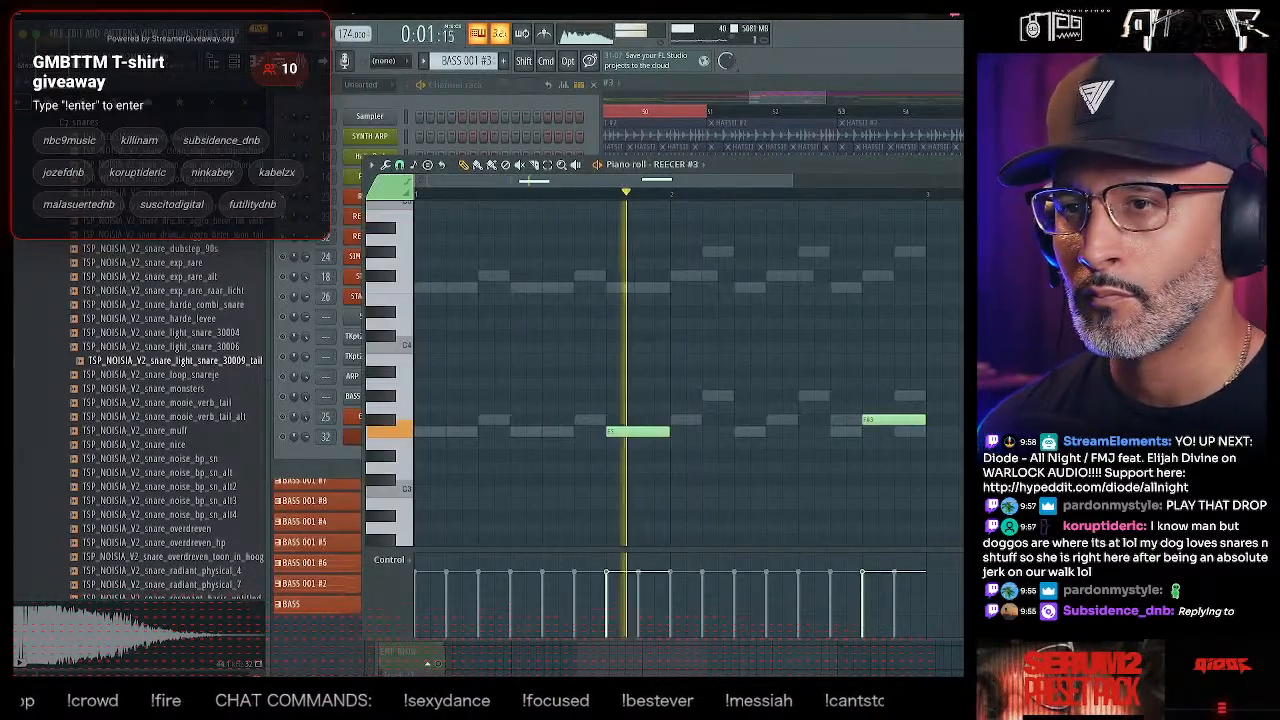
pyautogui.press('Escape')
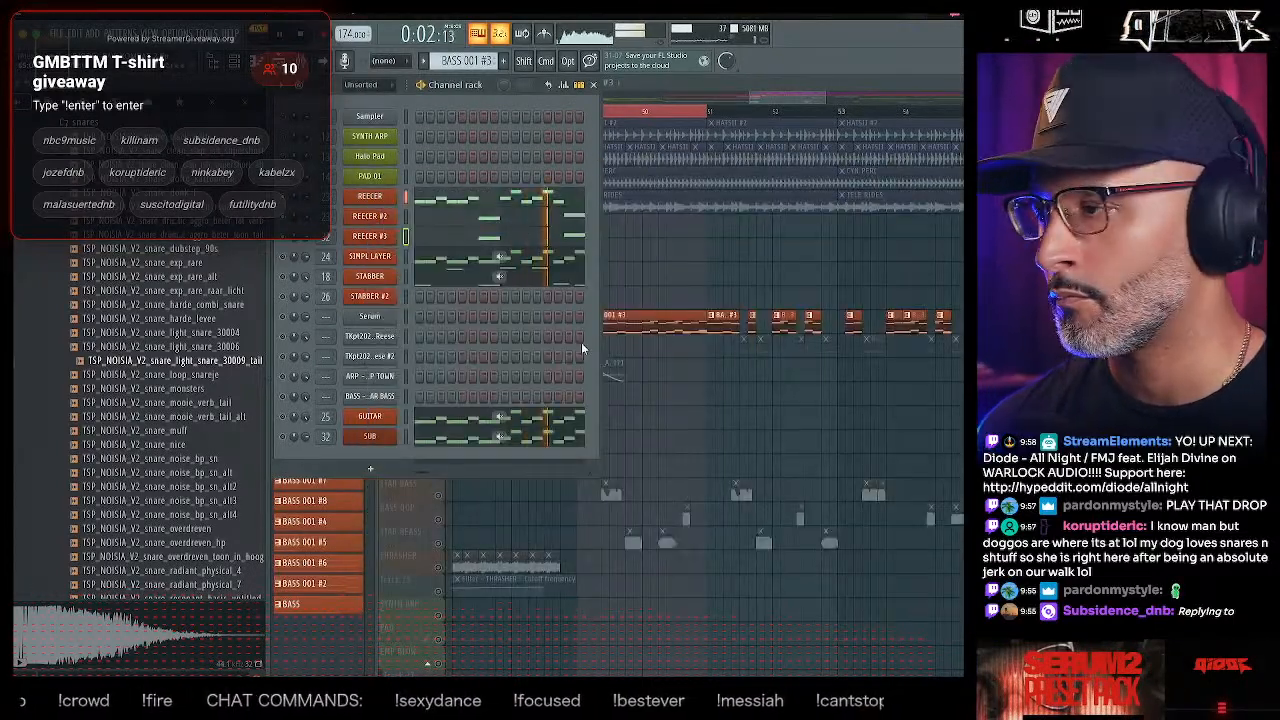
# - Delete the two SUB notes just before bar 2 and the last two notes of the pattern
pyautogui.click(418, 437)
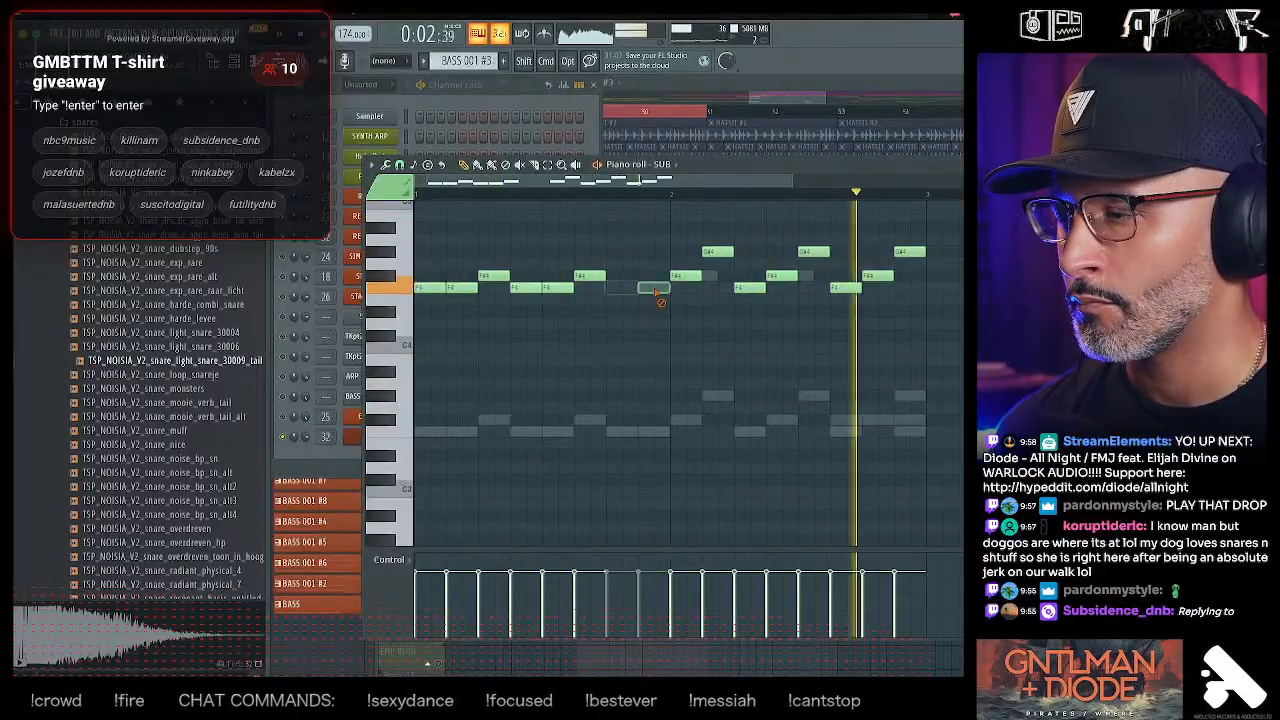
pyautogui.rightClick(888, 275)
pyautogui.rightClick(905, 254)
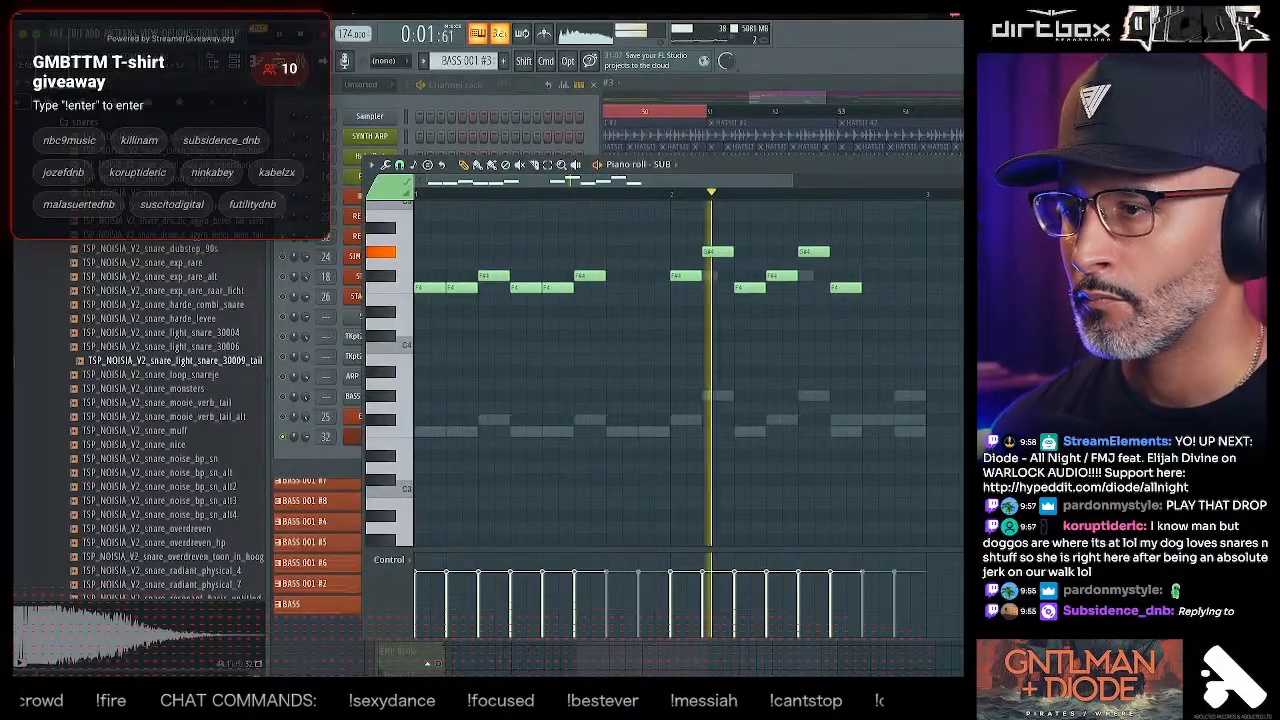
pyautogui.press('F7')
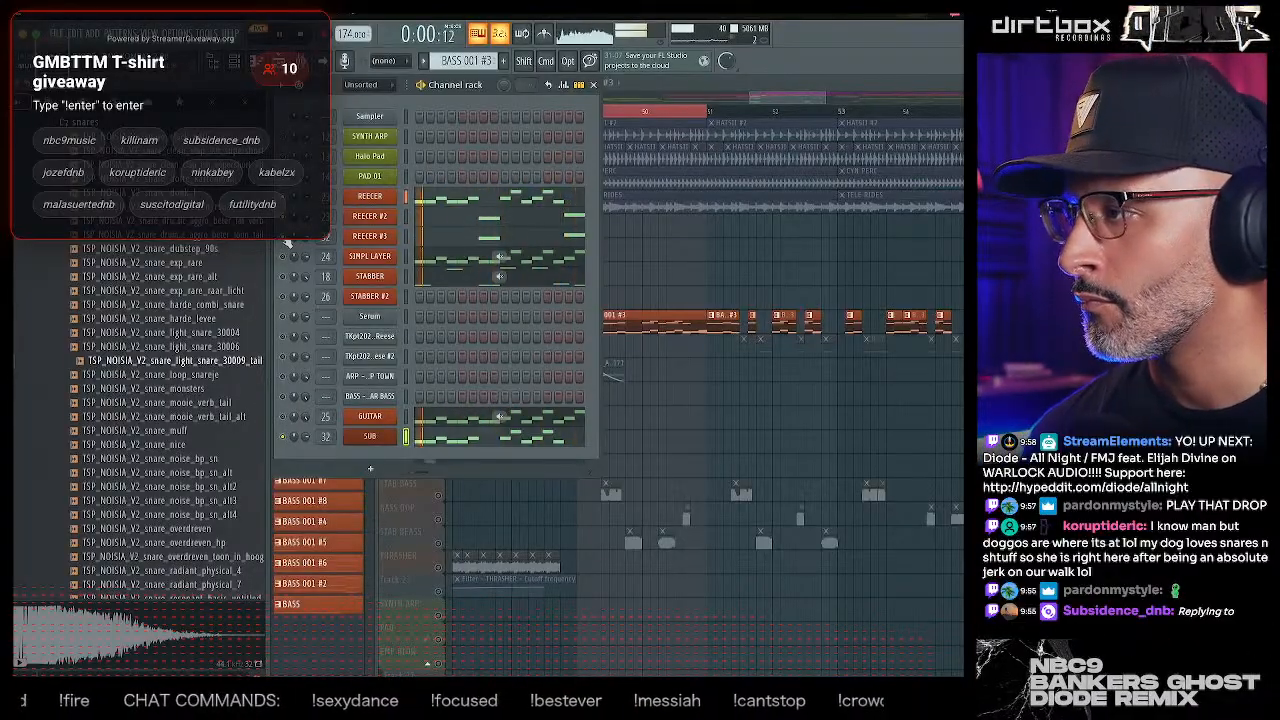
# - Turn all channels back on, unsolo the BASSLINES playlist track and play the drop from its start
pyautogui.rightClick(283, 238)
pyautogui.click(291, 248)
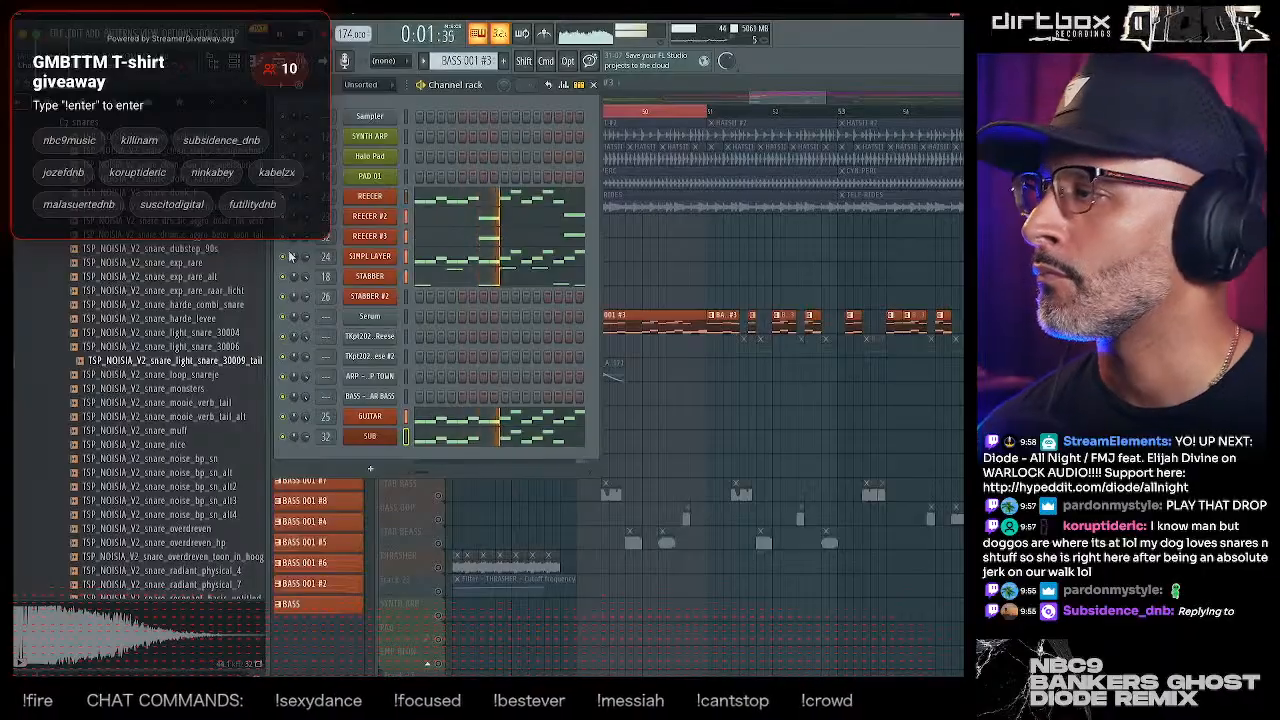
pyautogui.press('F6')
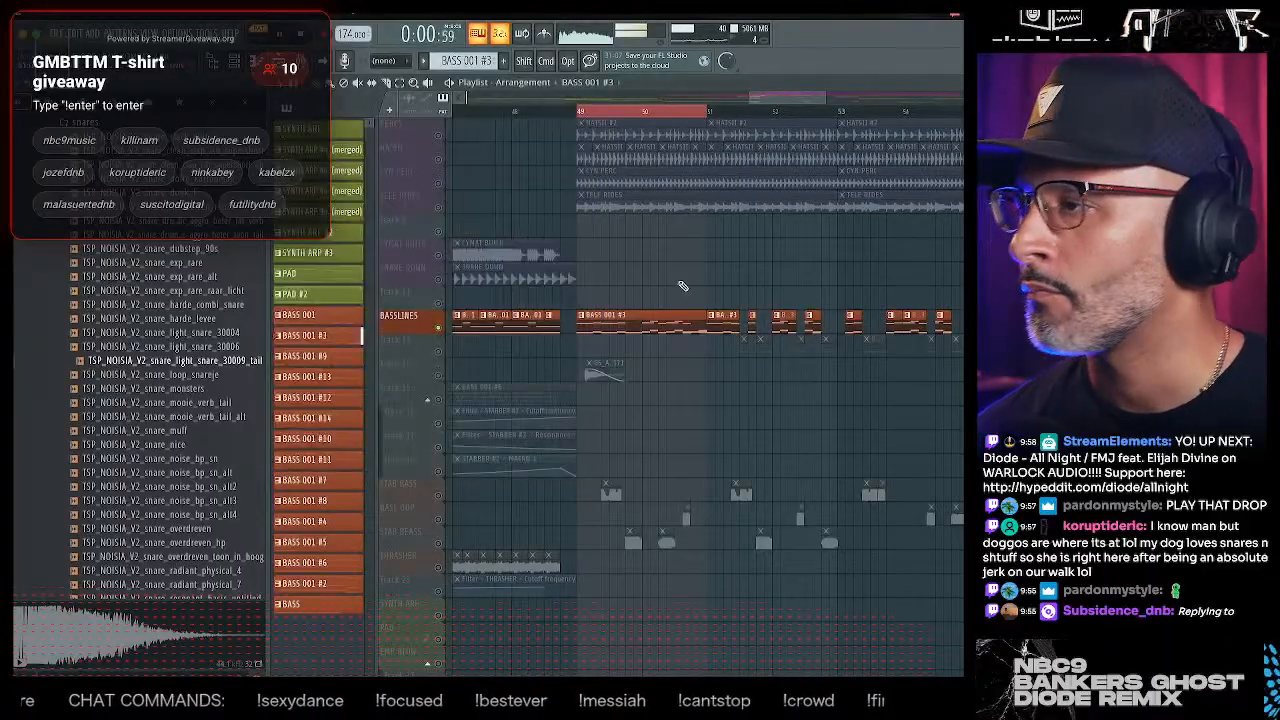
pyautogui.click(582, 113)
pyautogui.rightClick(438, 327)
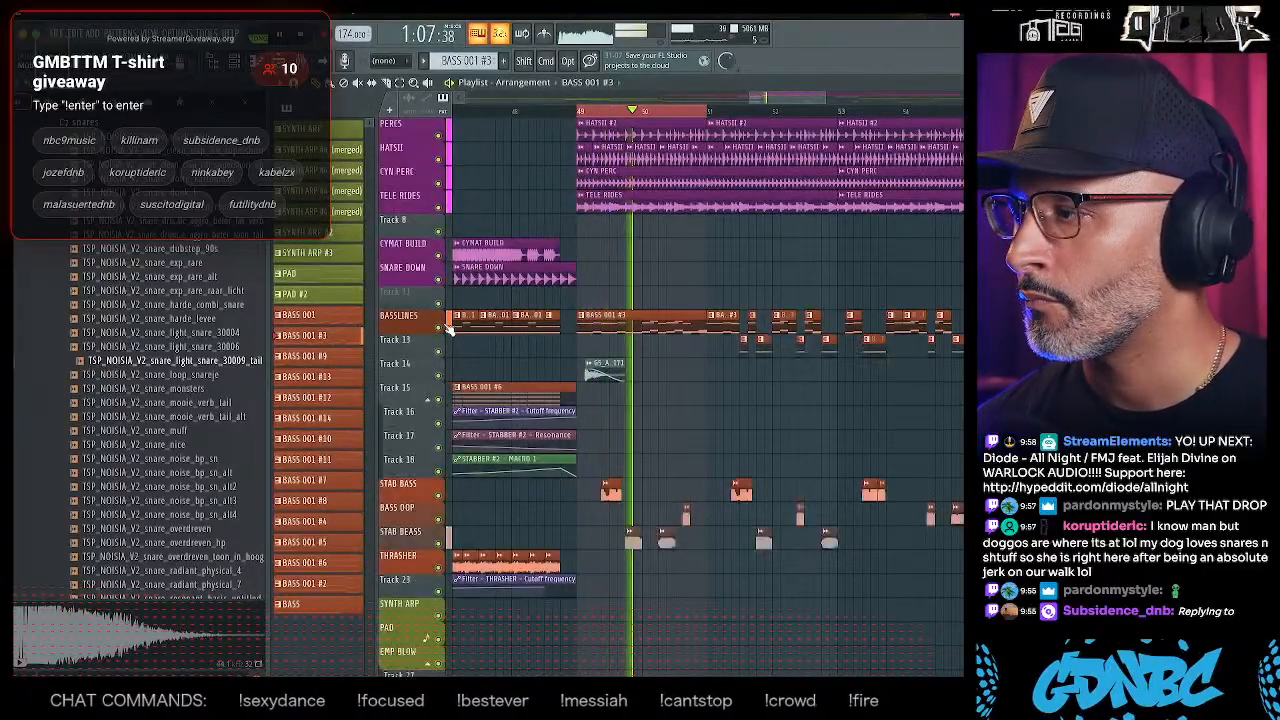
pyautogui.press('space')
pyautogui.press('space')
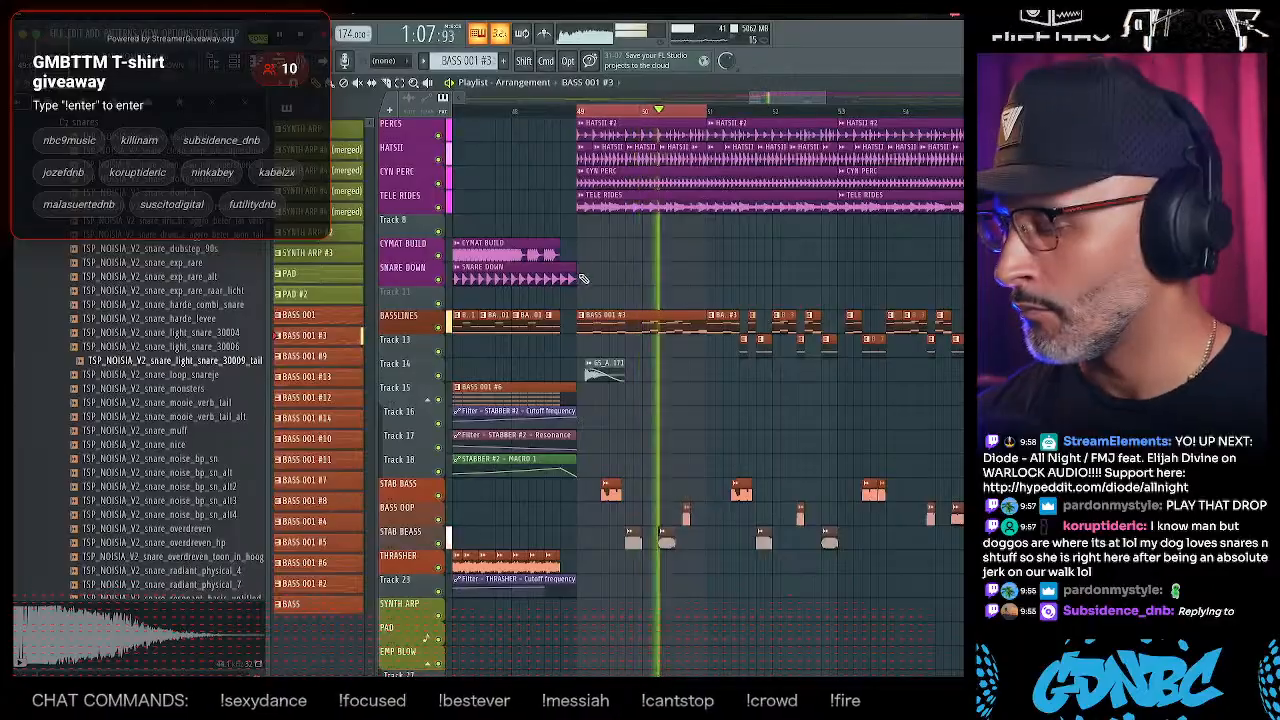
# - Trim the beginning off the first BASS 001 #3 clip, keeping it at the drop's start, and place a full copy right after it on Track 11
pyautogui.moveTo(769, 98); pyautogui.dragTo(758, 98)
pyautogui.click(834, 295)
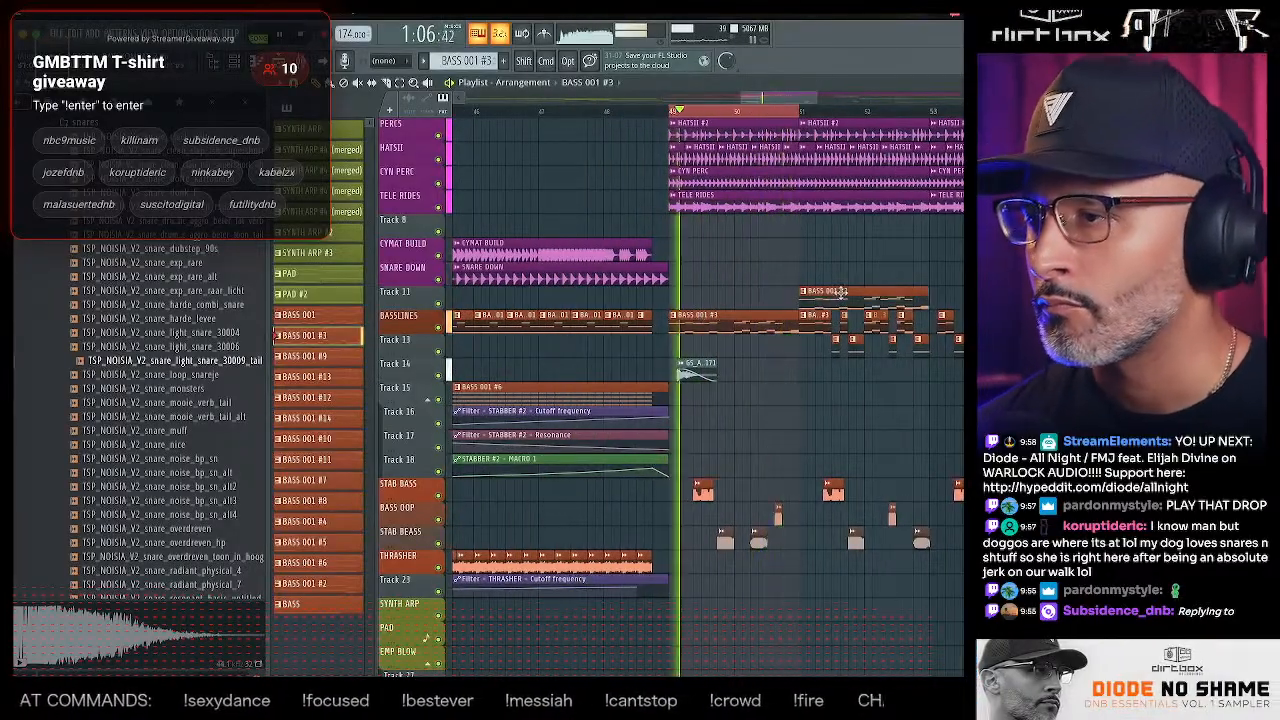
pyautogui.moveTo(672, 325); pyautogui.dragTo(710, 325)
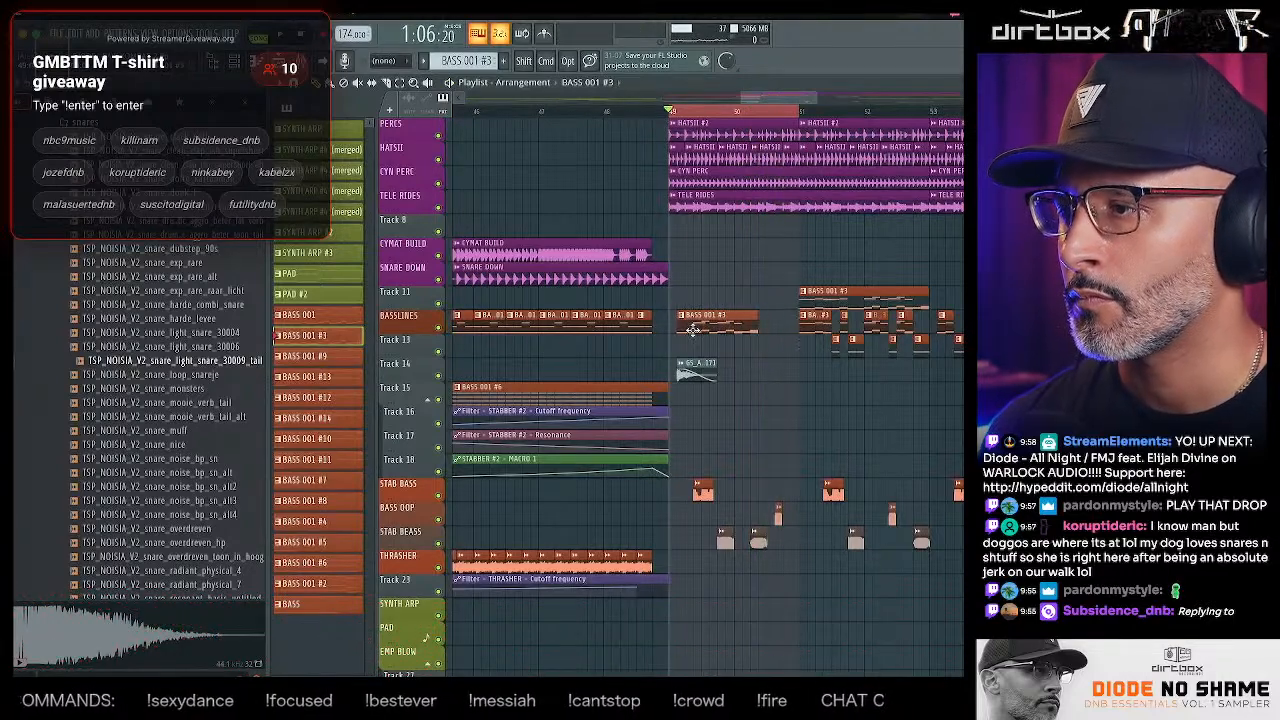
pyautogui.click(514, 112)
pyautogui.press('space')
pyautogui.moveTo(749, 314)
pyautogui.mouseDown()
pyautogui.moveTo(783, 315)
pyautogui.moveTo(749, 314)
pyautogui.mouseUp()
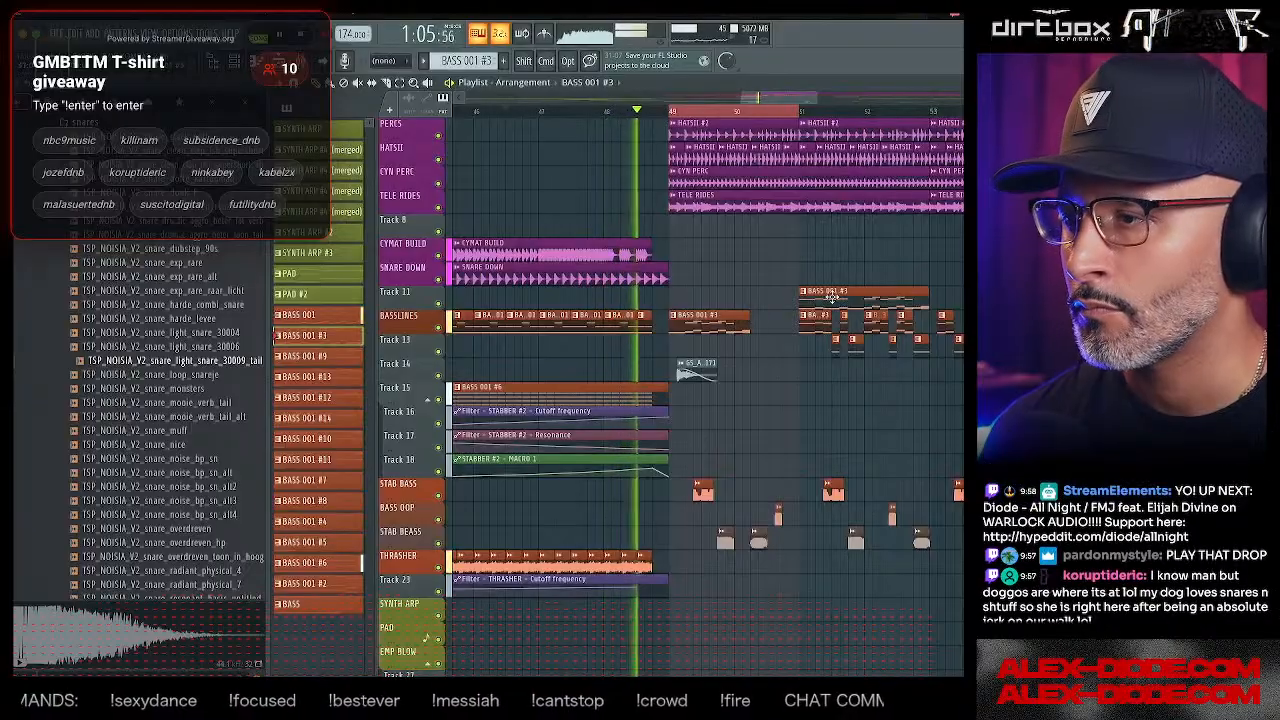
pyautogui.moveTo(822, 292); pyautogui.dragTo(773, 291)
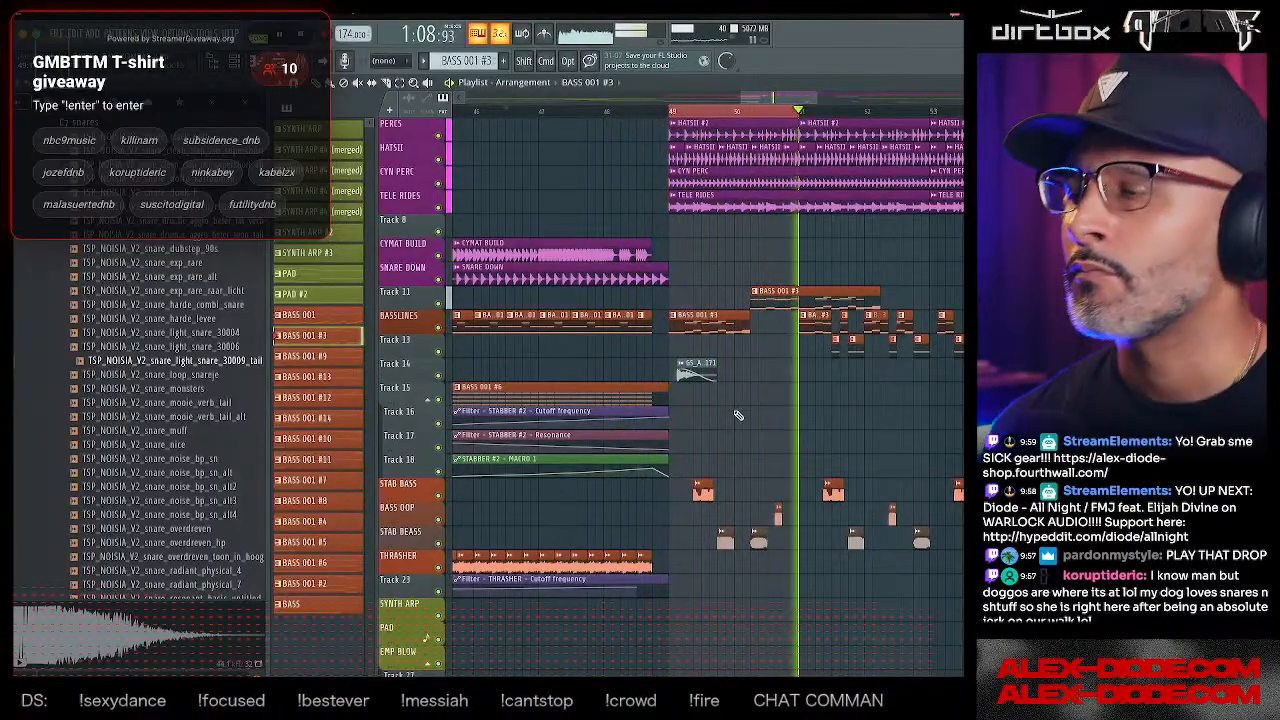
# - Move the drop's first STAB BASS, BASS OOP and STAB BEASS clips about two and a half bars later and two tracks up
pyautogui.moveTo(694, 454); pyautogui.dragTo(794, 568)
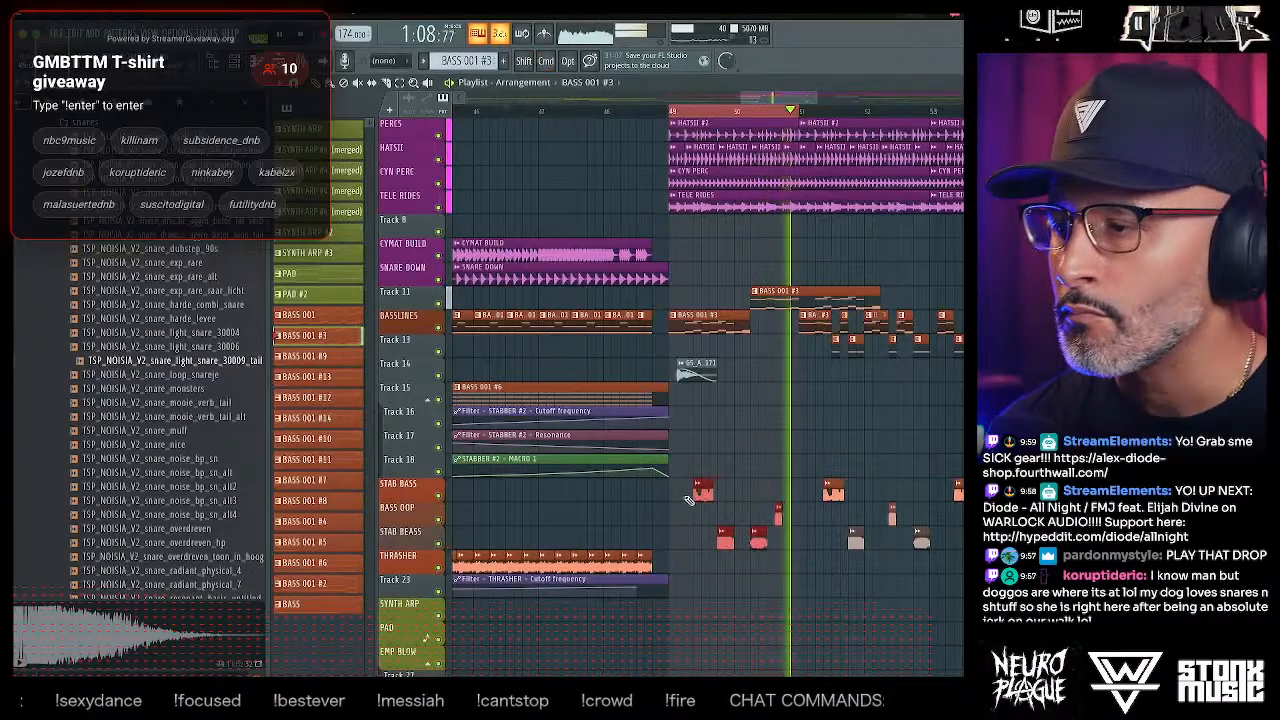
pyautogui.moveTo(705, 489); pyautogui.dragTo(868, 438)
pyautogui.click(868, 432)
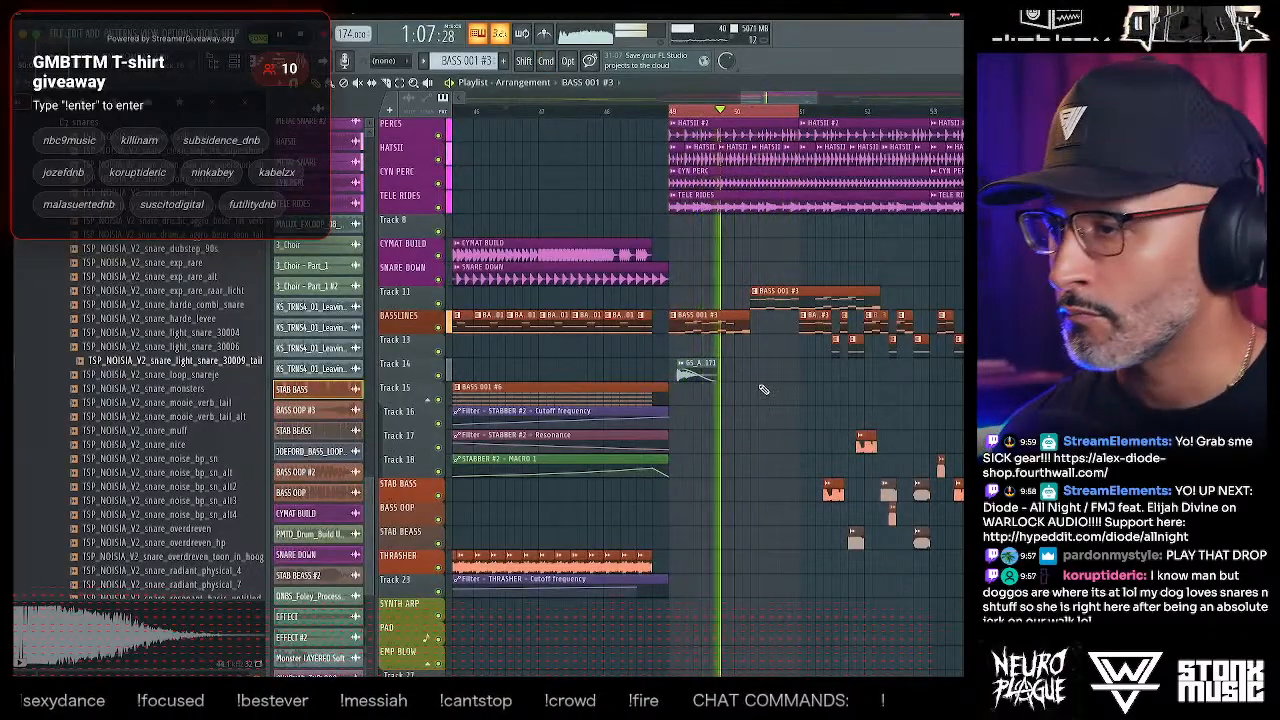
# - Open the trimmed BASS 001 #3 clip on the BASSLINES track in the piano roll and show its channels
pyautogui.doubleClick(708, 330)
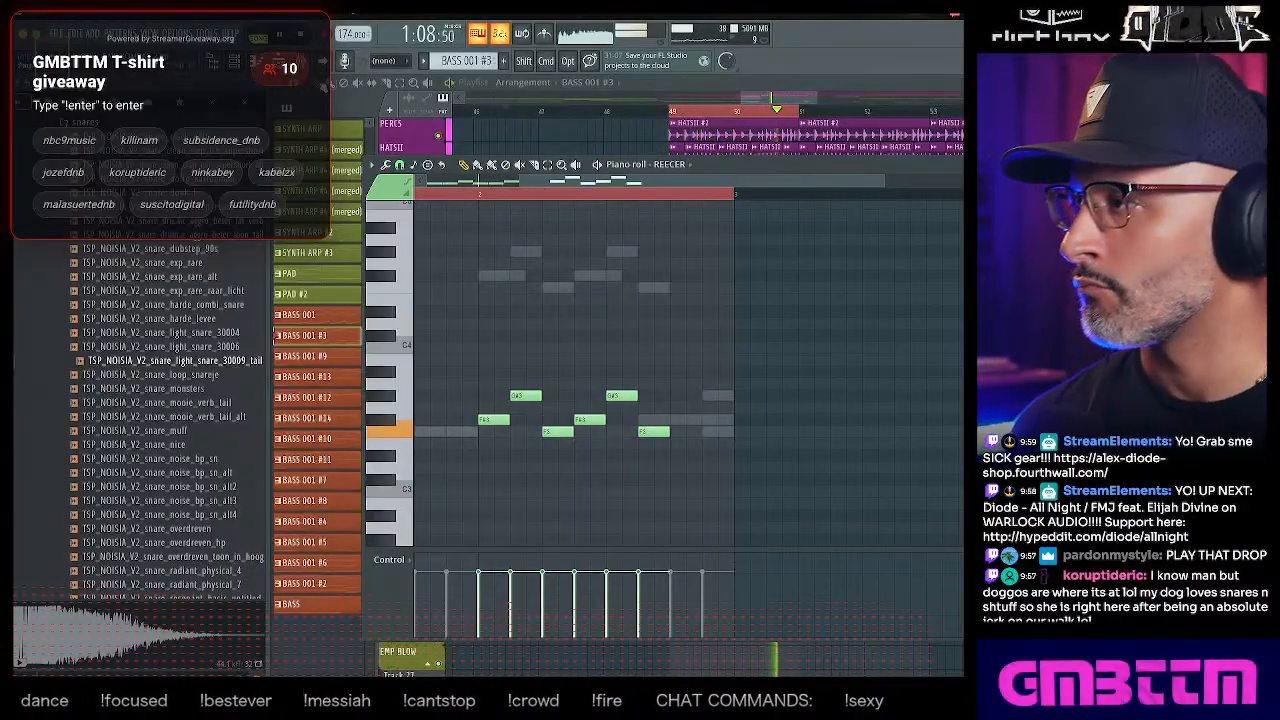
pyautogui.press('F6')
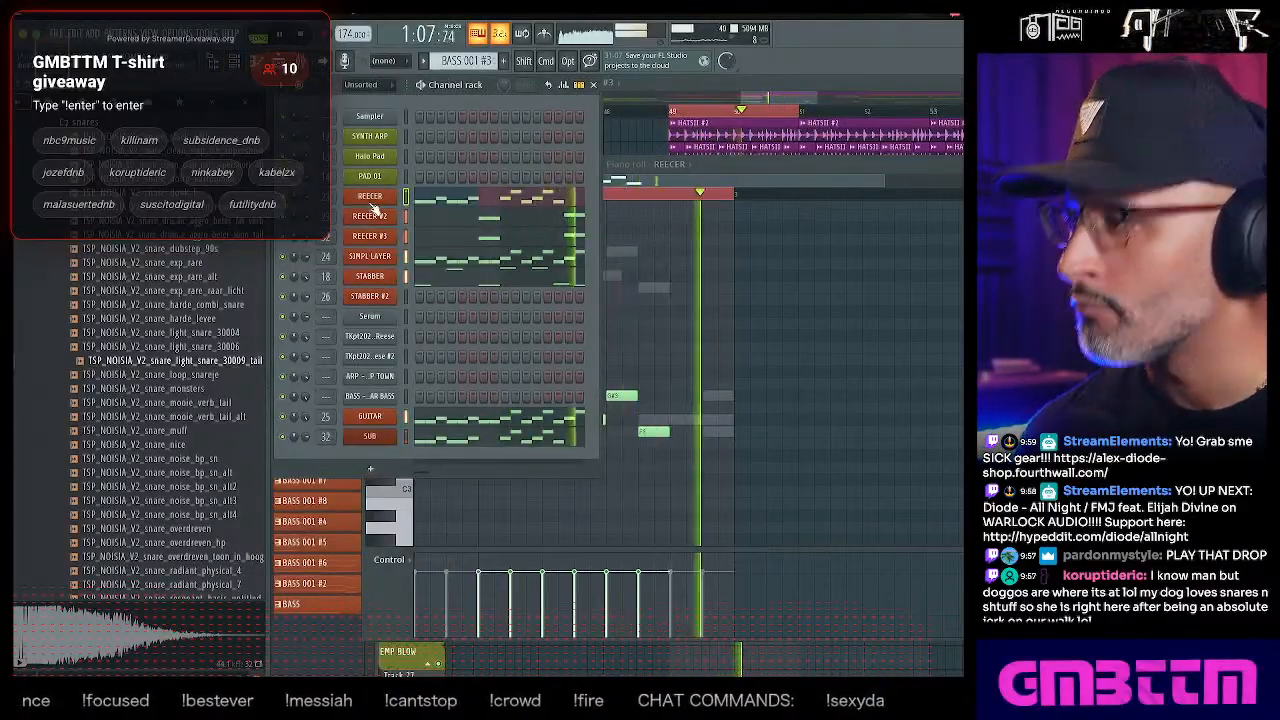